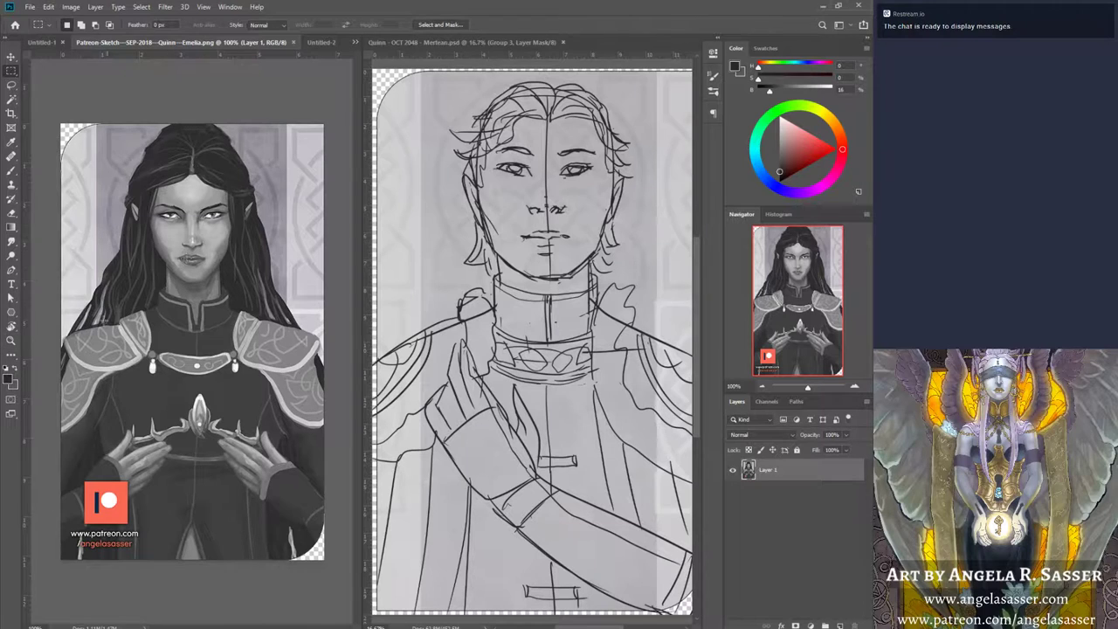
Step: Enlarge the Emelia reference image to about 128% and switch back to the Mertean sketch document
click(11, 342)
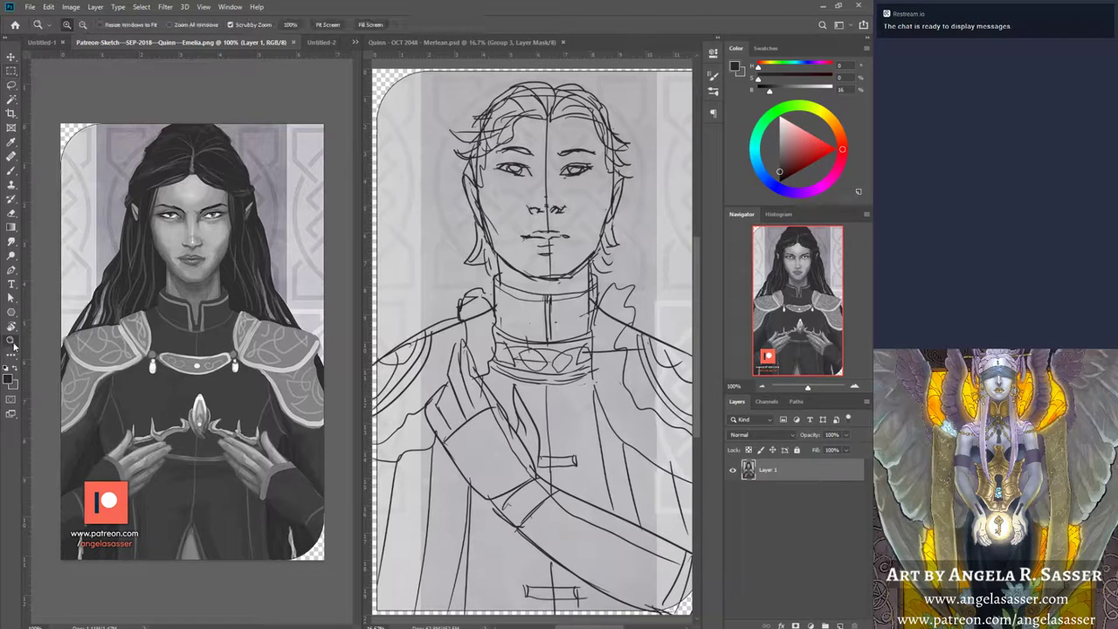
click(218, 174)
drag(253, 135, 277, 177)
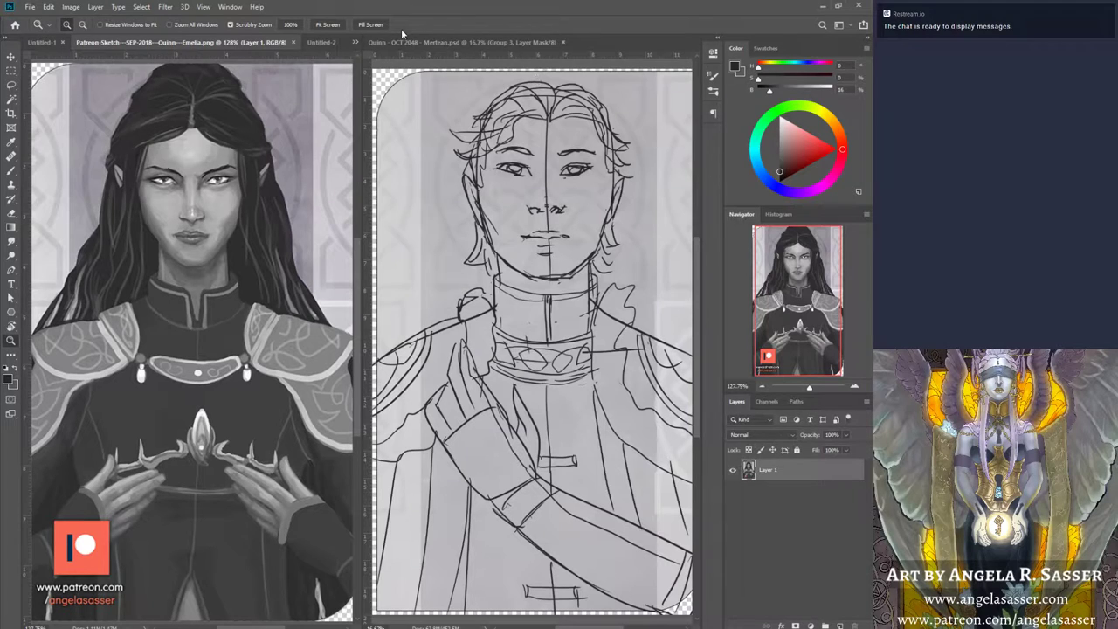
click(465, 42)
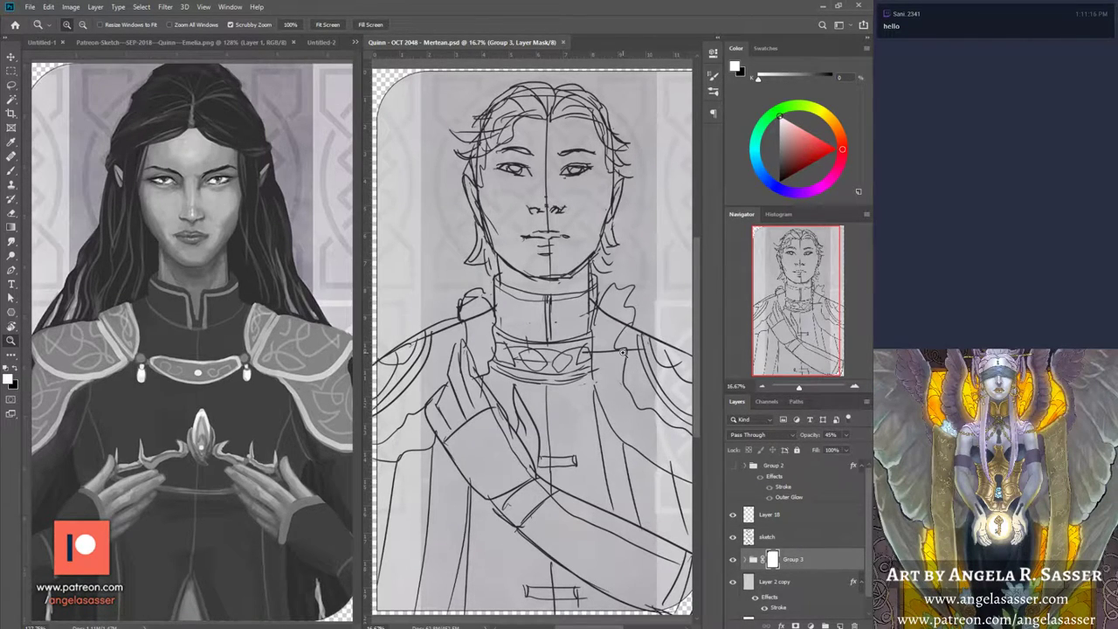
Step: Start opening a file and browse to the Monthly Sketches folder inside the Patreon folder
click(32, 8)
click(41, 29)
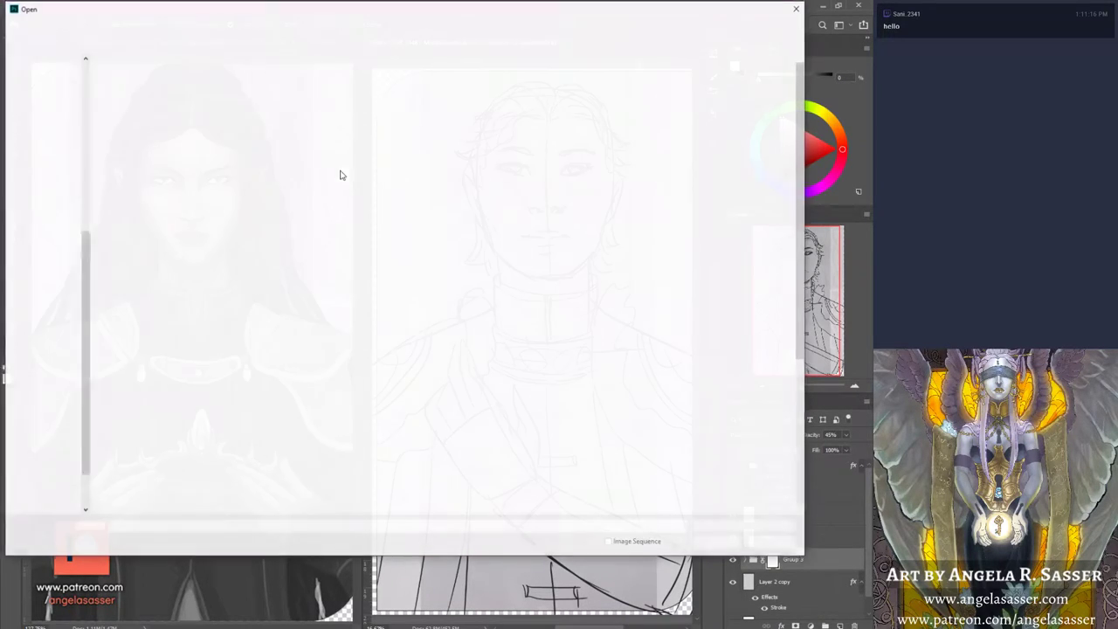
scroll(52, 227, up, 5)
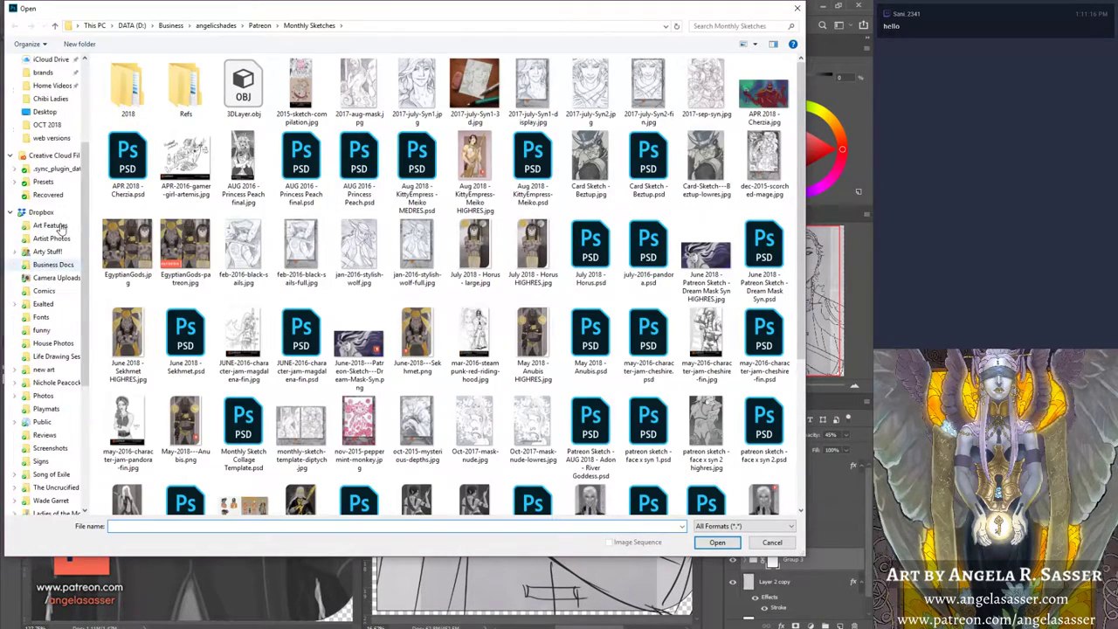
scroll(57, 228, up, 2)
click(48, 112)
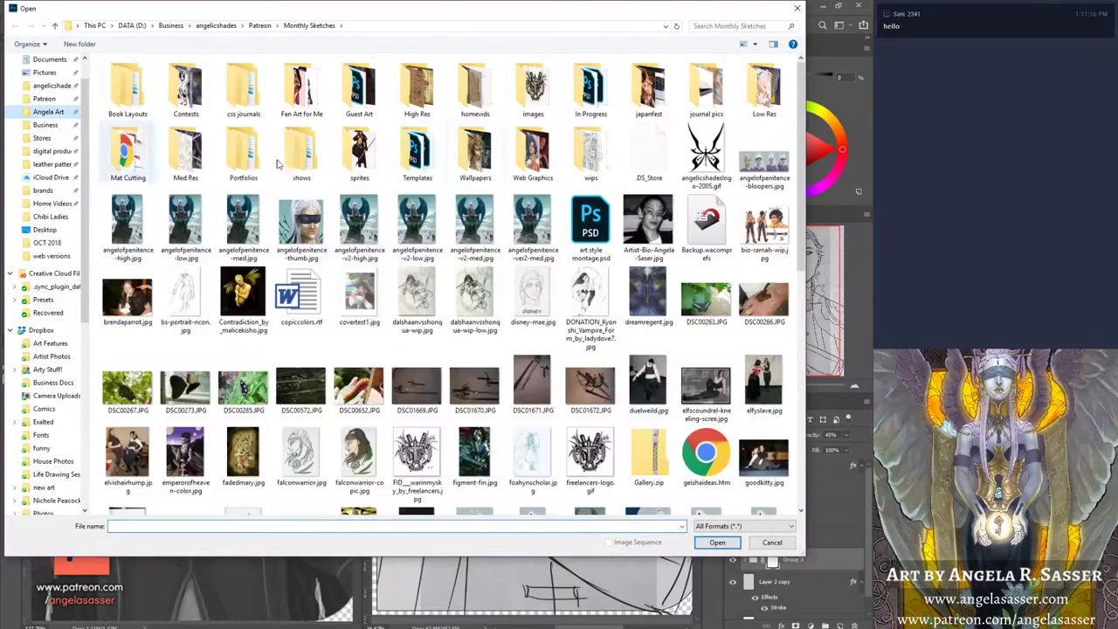
click(43, 99)
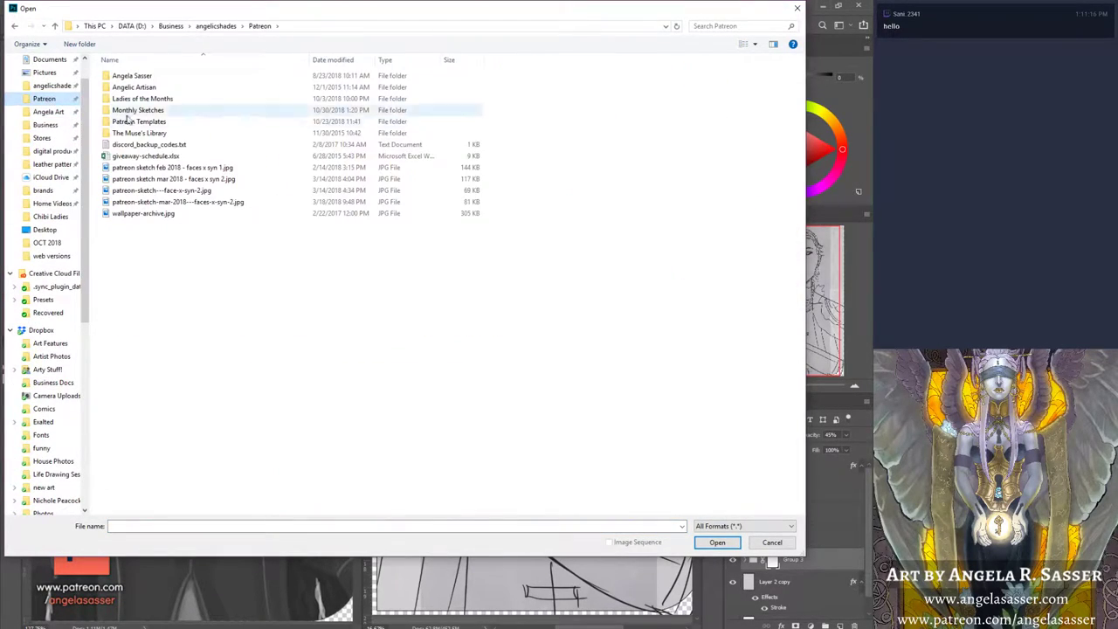
double_click(137, 111)
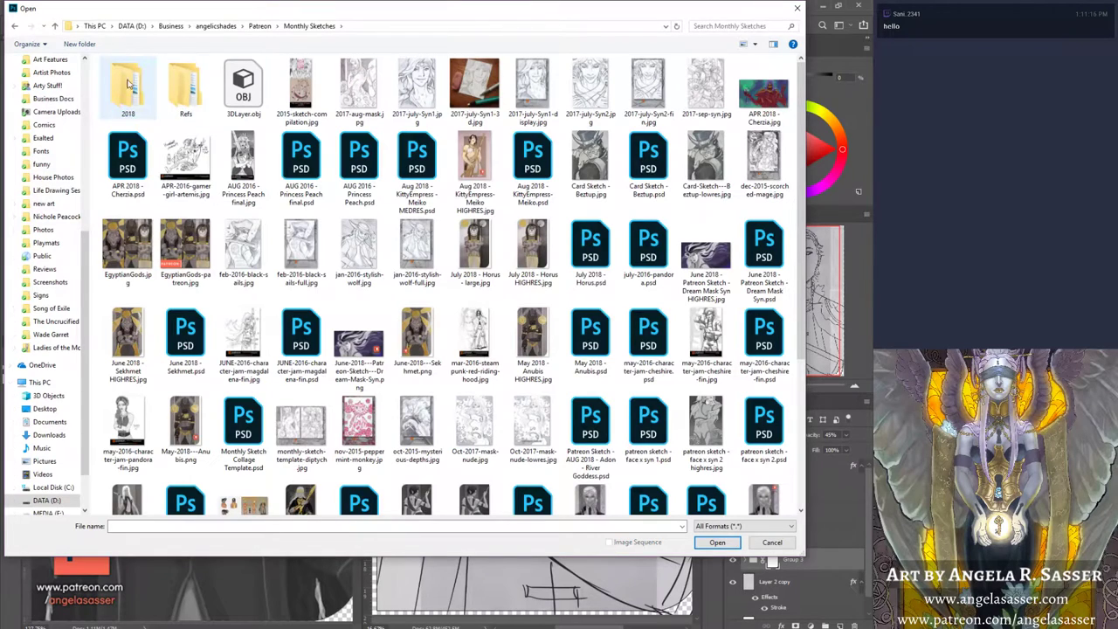
Step: Check the NOV 2018 and OCT 2018 subfolders of 2018 for the reference image, then return to Monthly Sketches
double_click(131, 87)
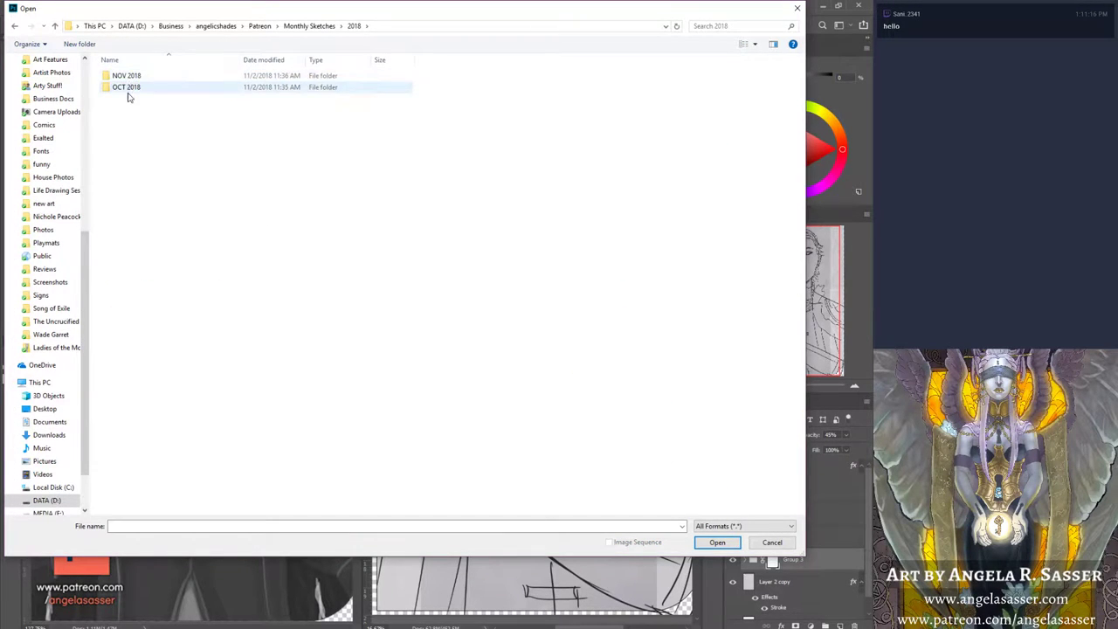
double_click(187, 75)
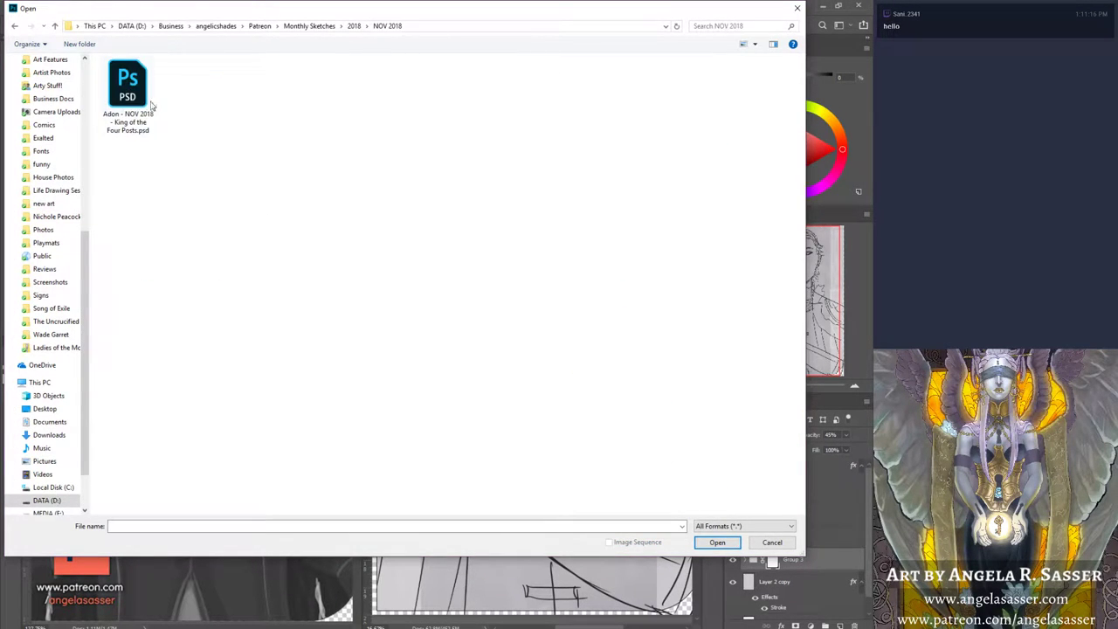
click(354, 25)
double_click(132, 88)
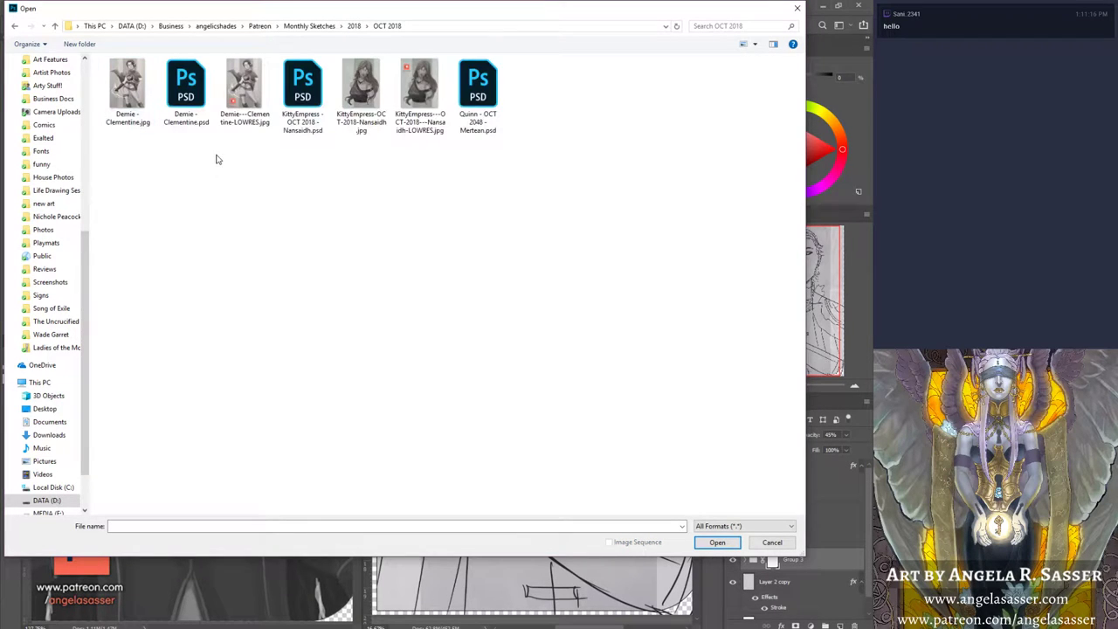
click(353, 25)
click(309, 25)
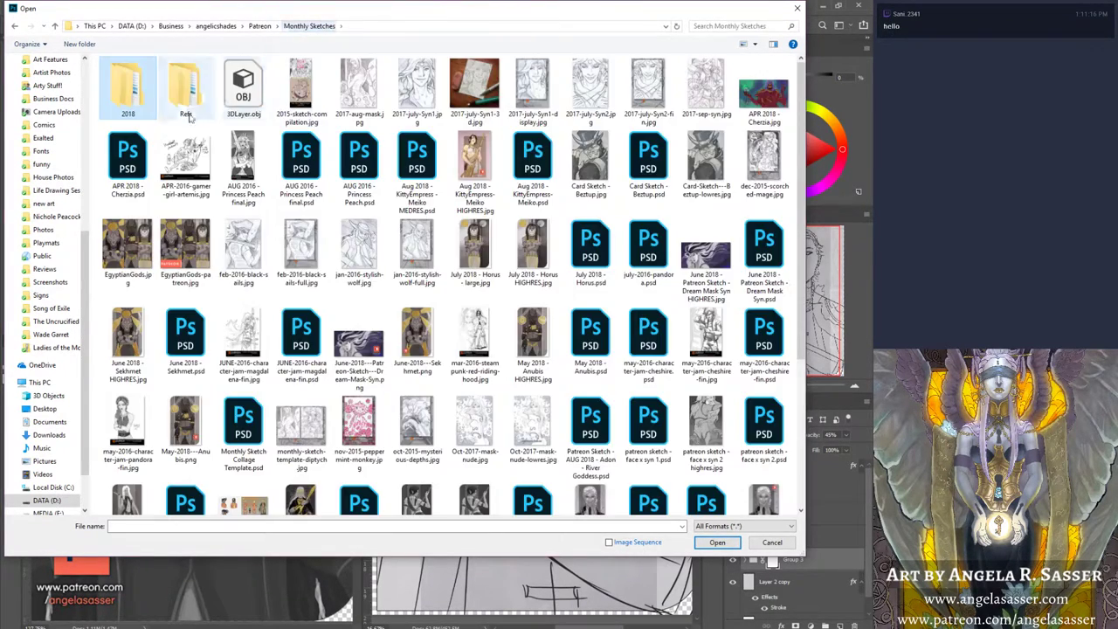
Step: Open the SEP 2018 Quinn Caelyn PNG from Monthly Sketches to view it, then close it
scroll(651, 382, down, 3)
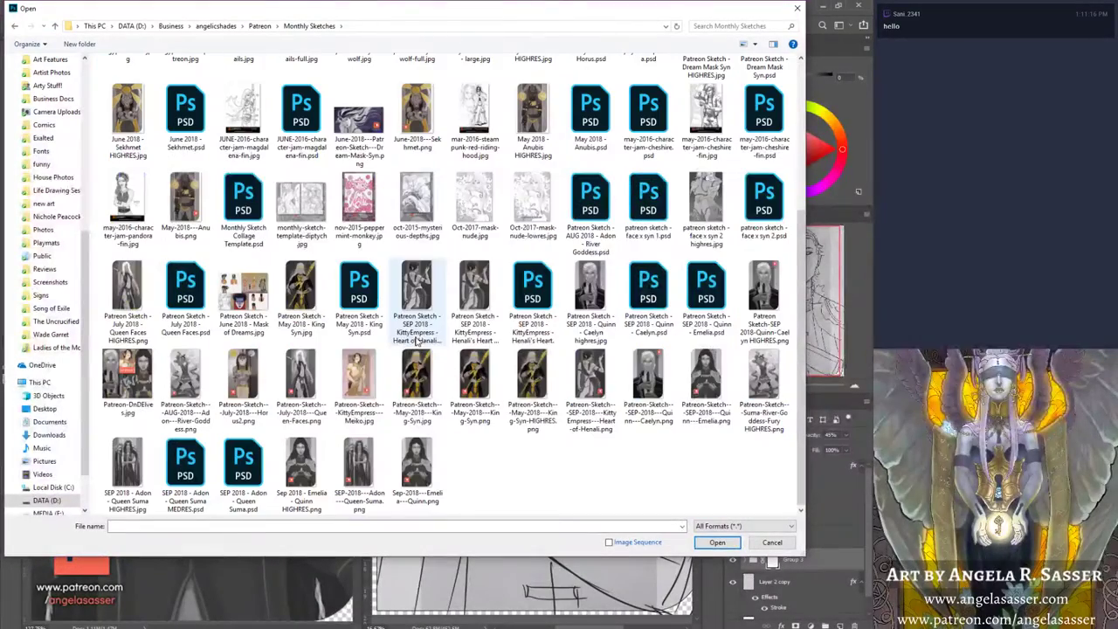
click(651, 381)
double_click(652, 382)
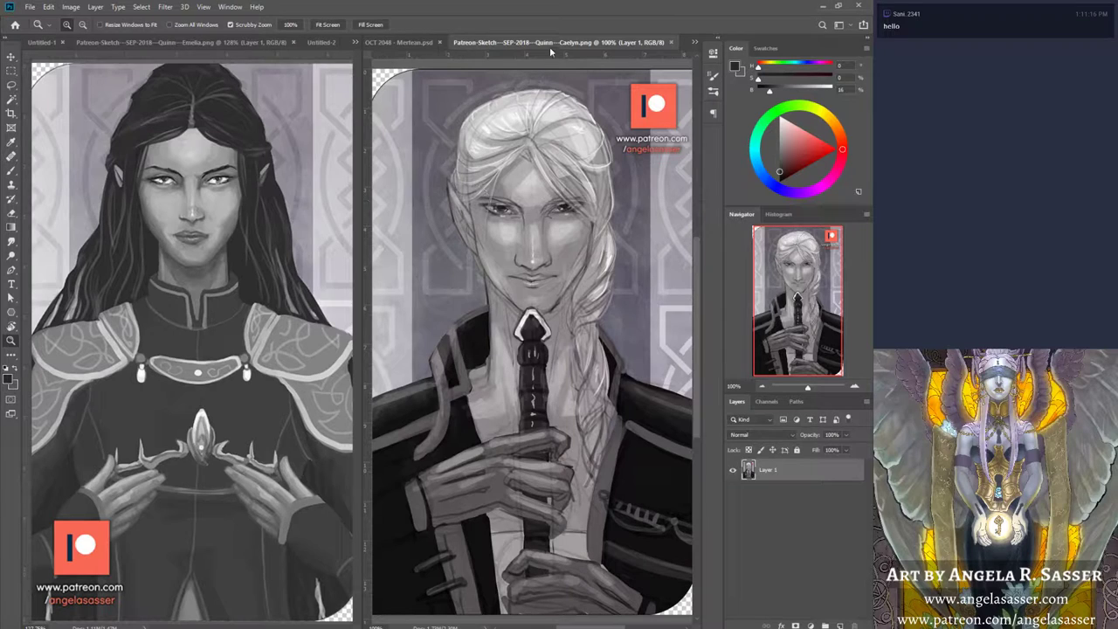
click(671, 42)
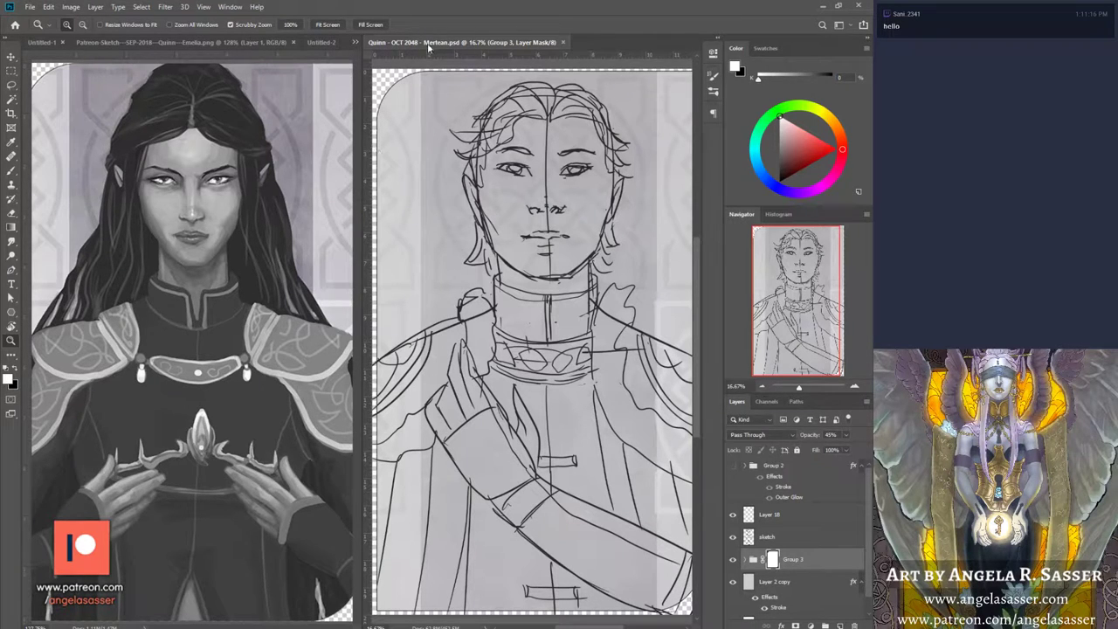
Step: Activate the Brush tool and consolidate all open documents into a single set of tabs
drag(799, 297, 804, 298)
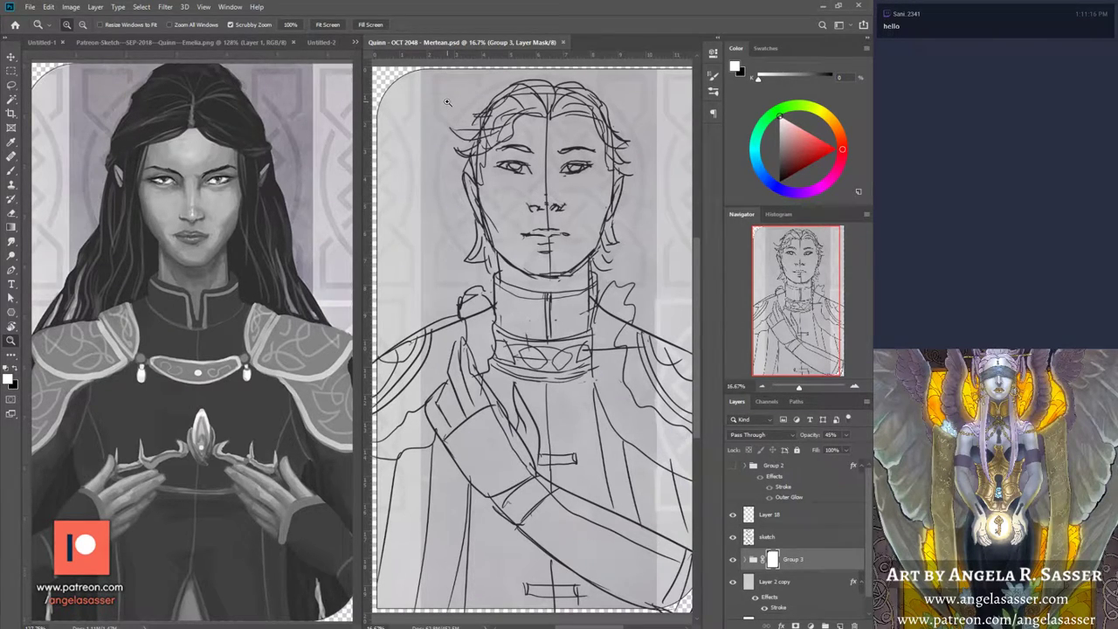
click(11, 171)
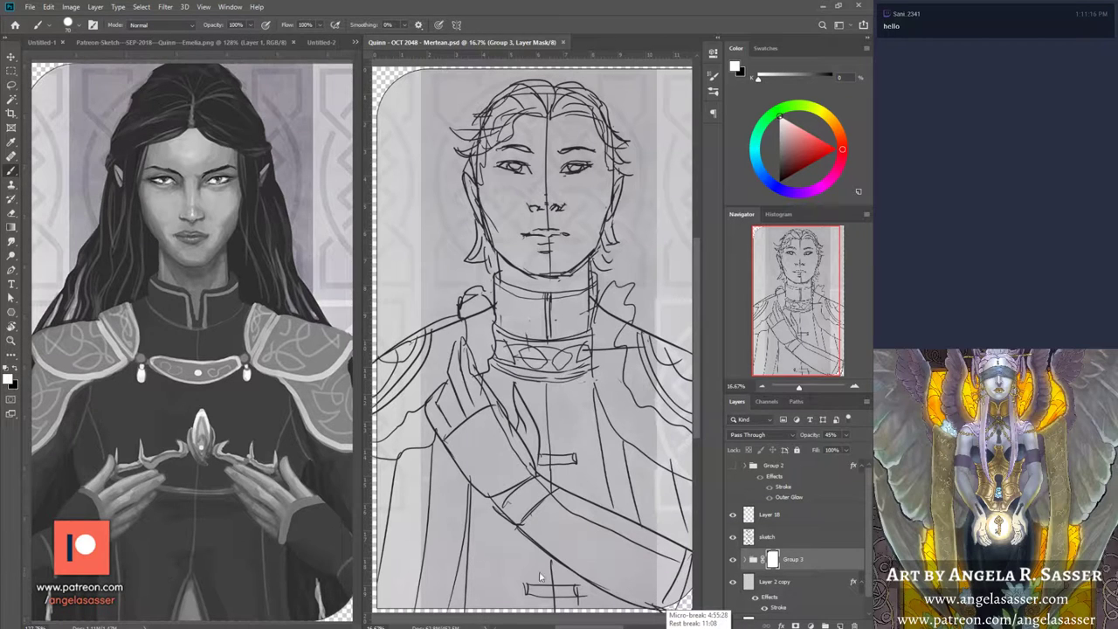
drag(798, 277, 805, 277)
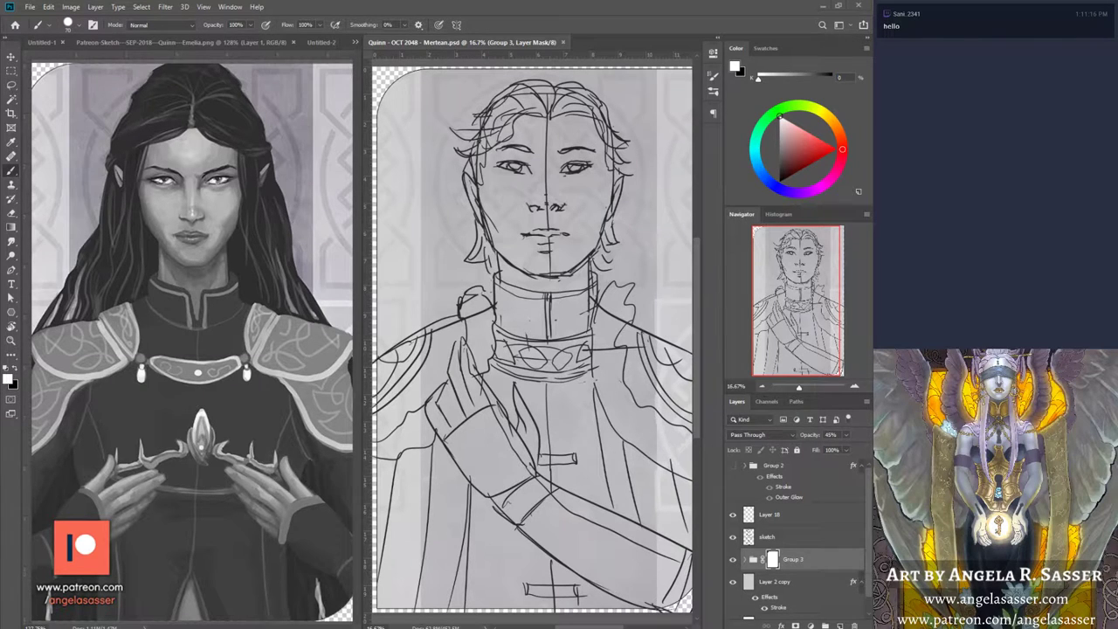
mouse_move(442, 627)
click(230, 6)
mouse_move(239, 21)
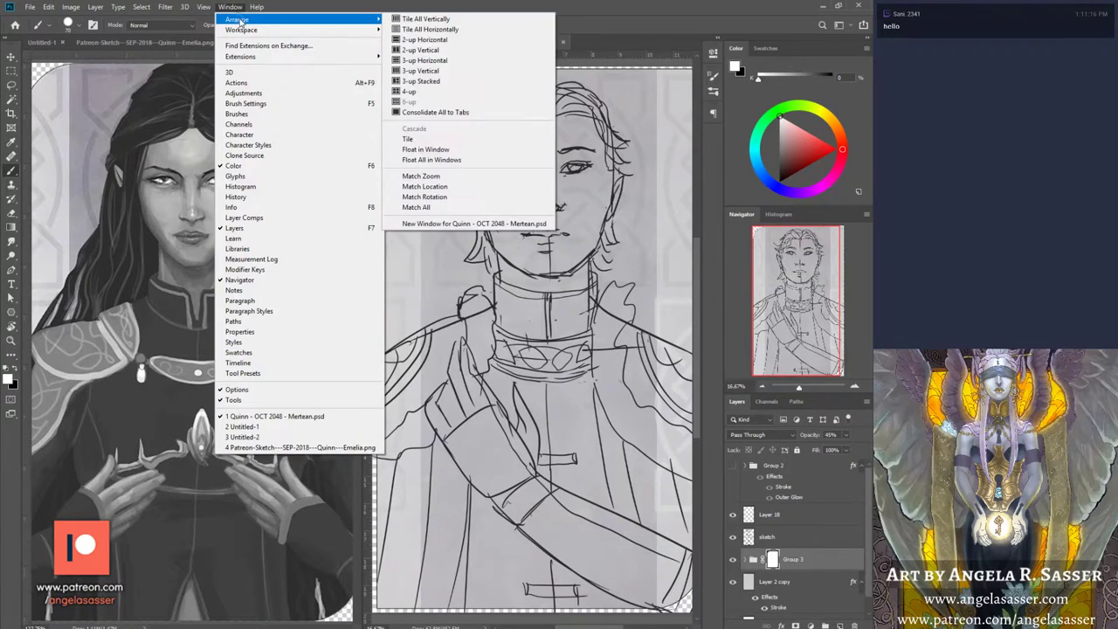
click(441, 112)
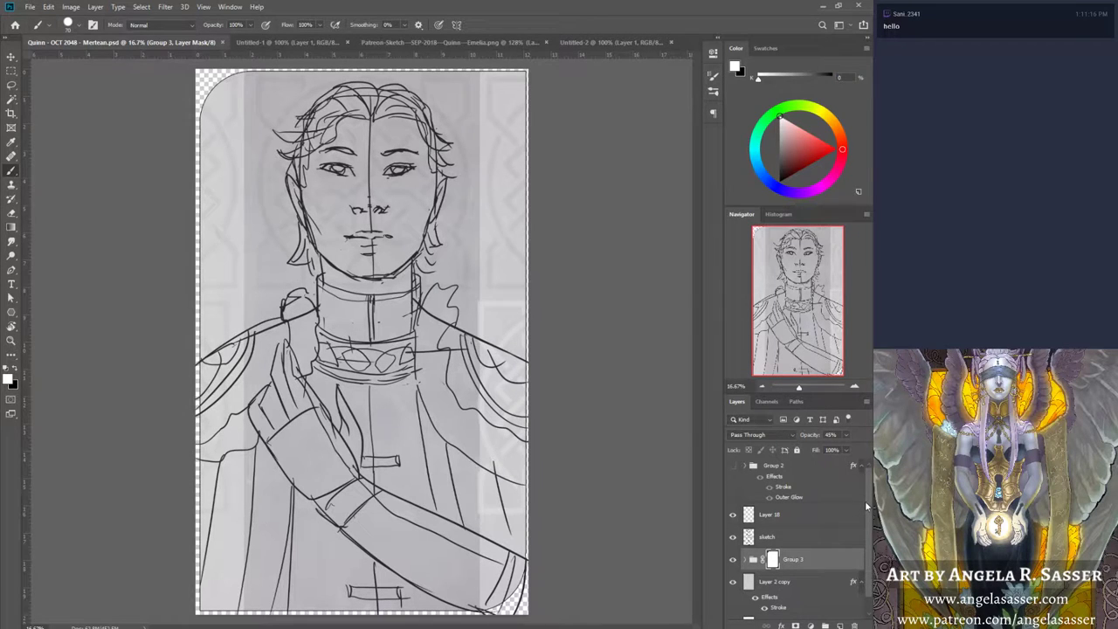
Step: Expand Group 3 and add a new layer inside it above Layer 35 copy
drag(867, 510, 864, 512)
scroll(867, 497, down, 1)
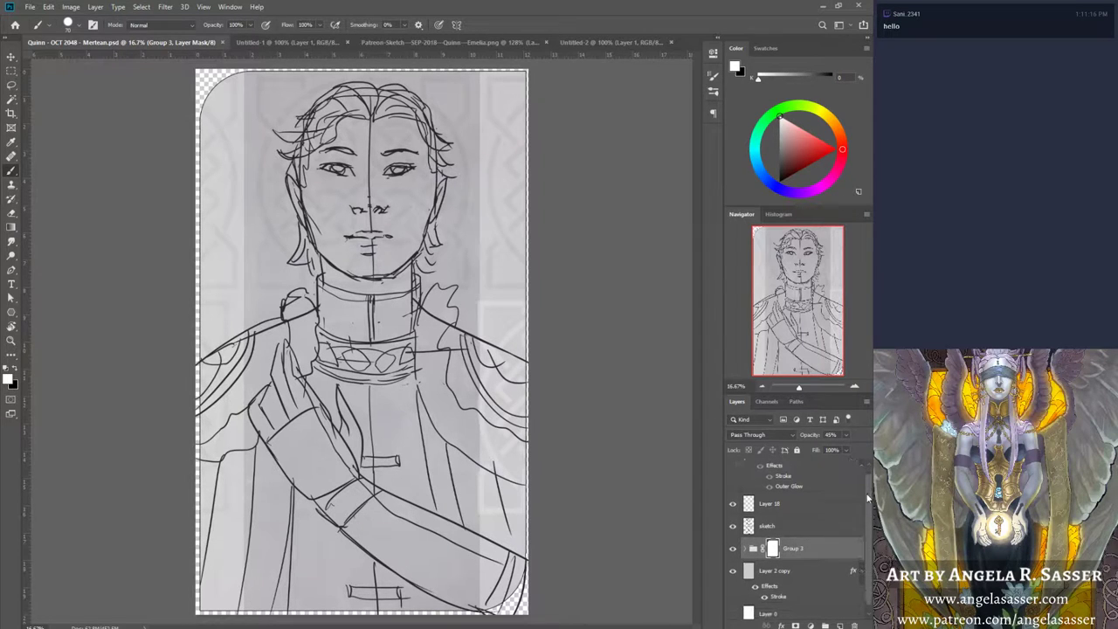
scroll(868, 496, up, 1)
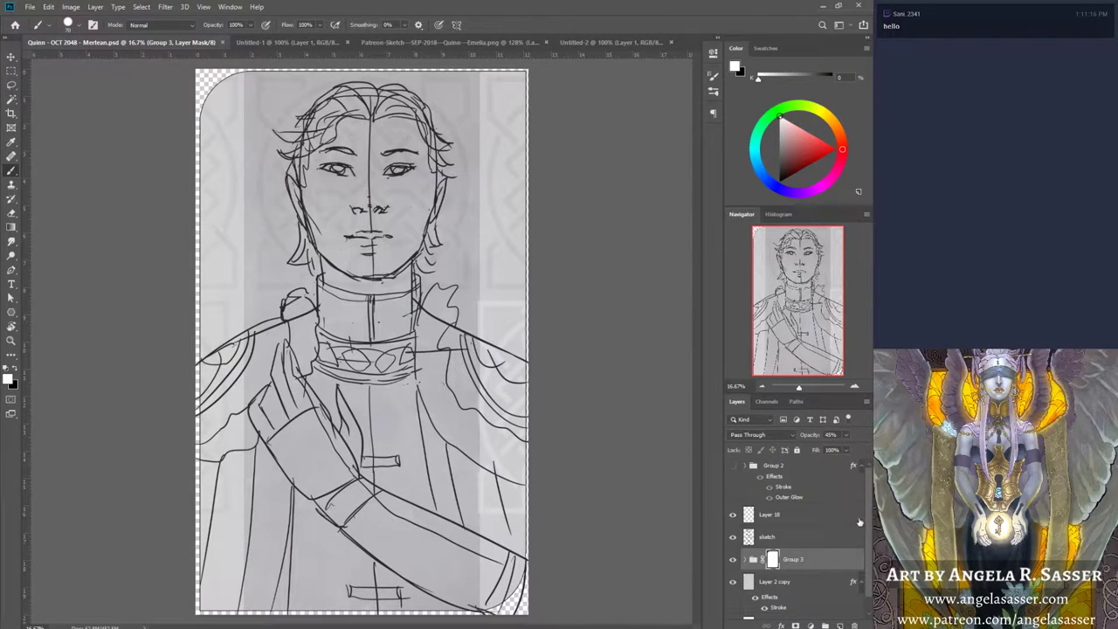
scroll(865, 522, down, 1)
drag(867, 536, 870, 528)
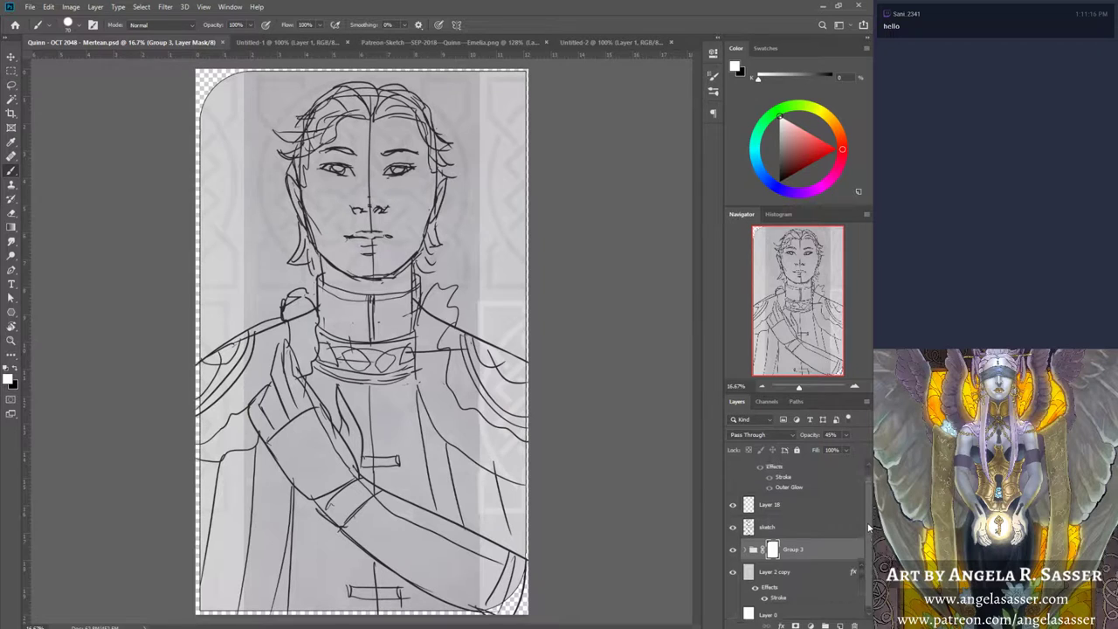
click(745, 550)
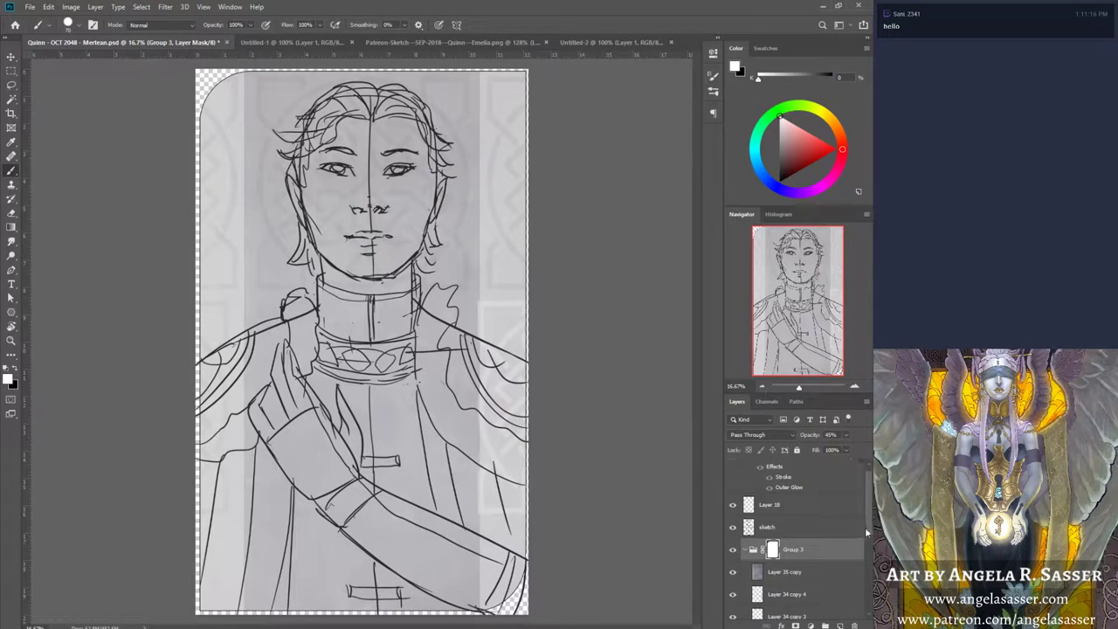
scroll(865, 526, down, 2)
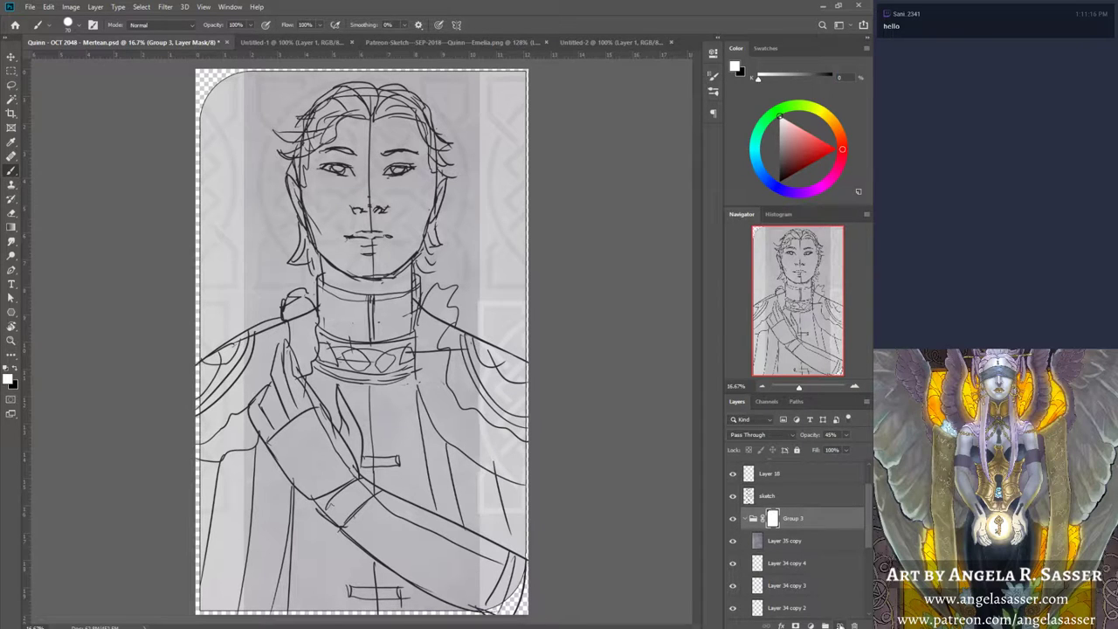
click(839, 625)
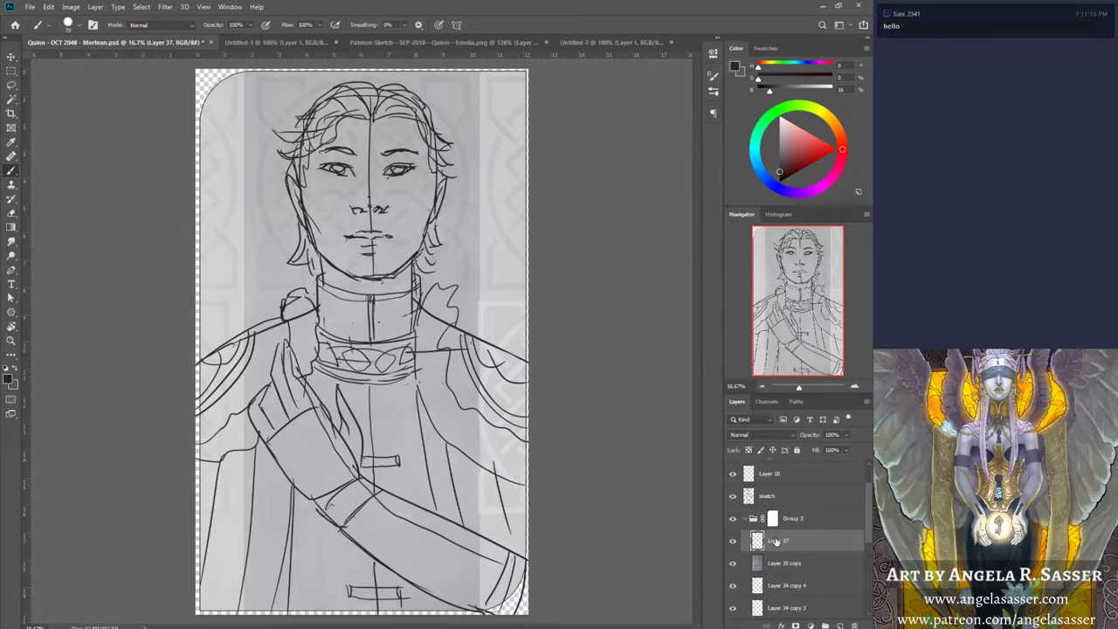
Step: Name the new layer in Group 3 "vest"
double_click(778, 541)
text(lic)
key(Return)
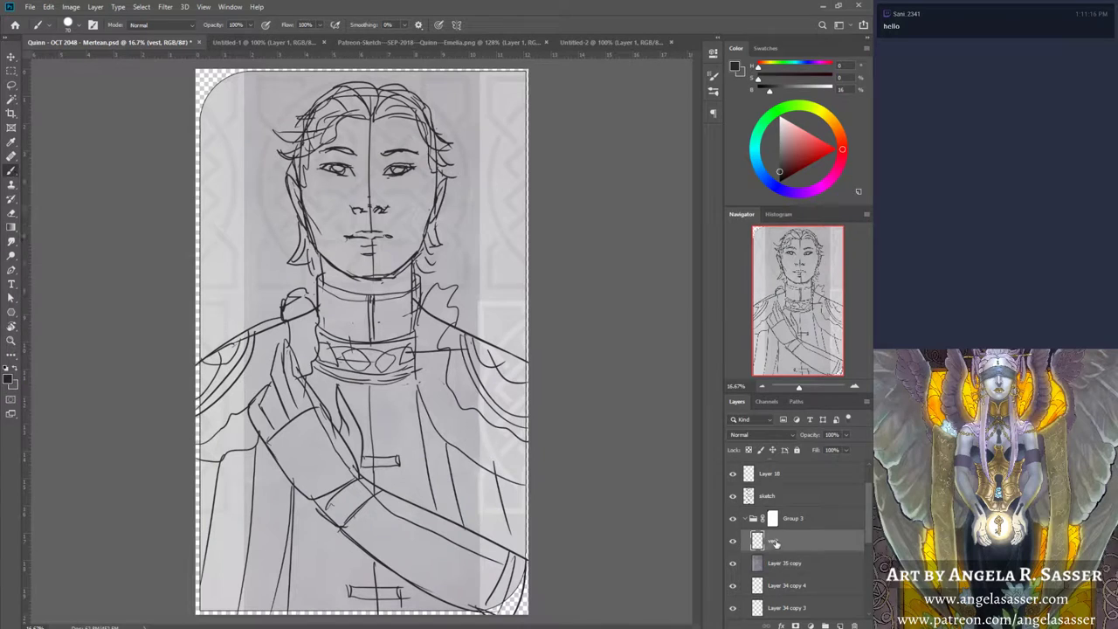
Step: Rename the new layer in Group 3 as "skin" and choose a mid grey as the painting colour
double_click(772, 541)
text(skin)
key(Return)
drag(779, 140, 779, 156)
scroll(344, 217, up, 3)
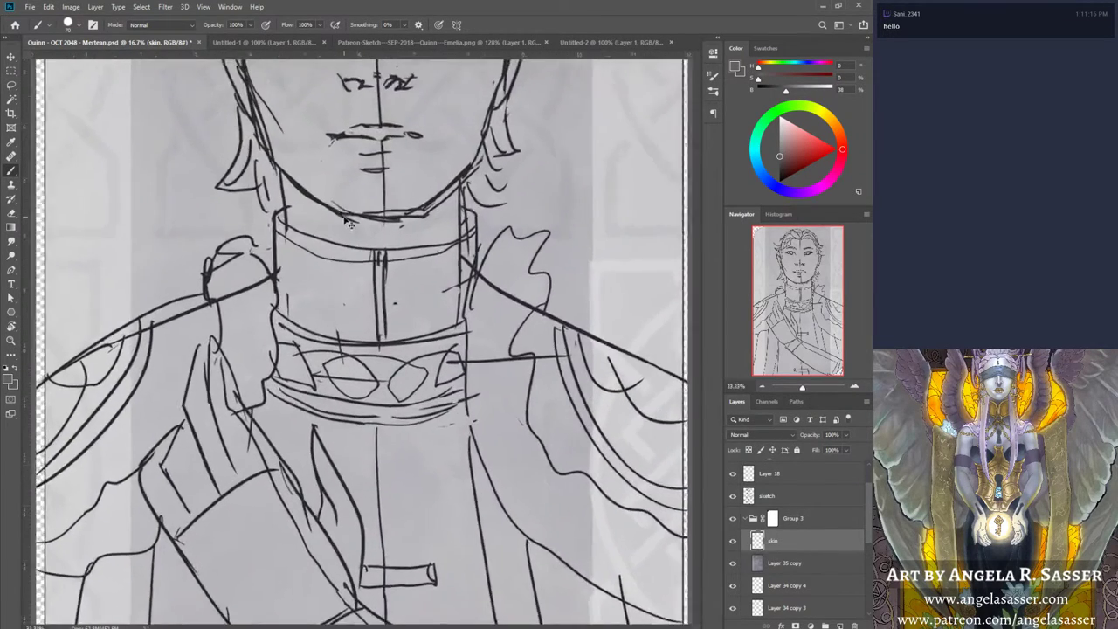
scroll(344, 216, down, 3)
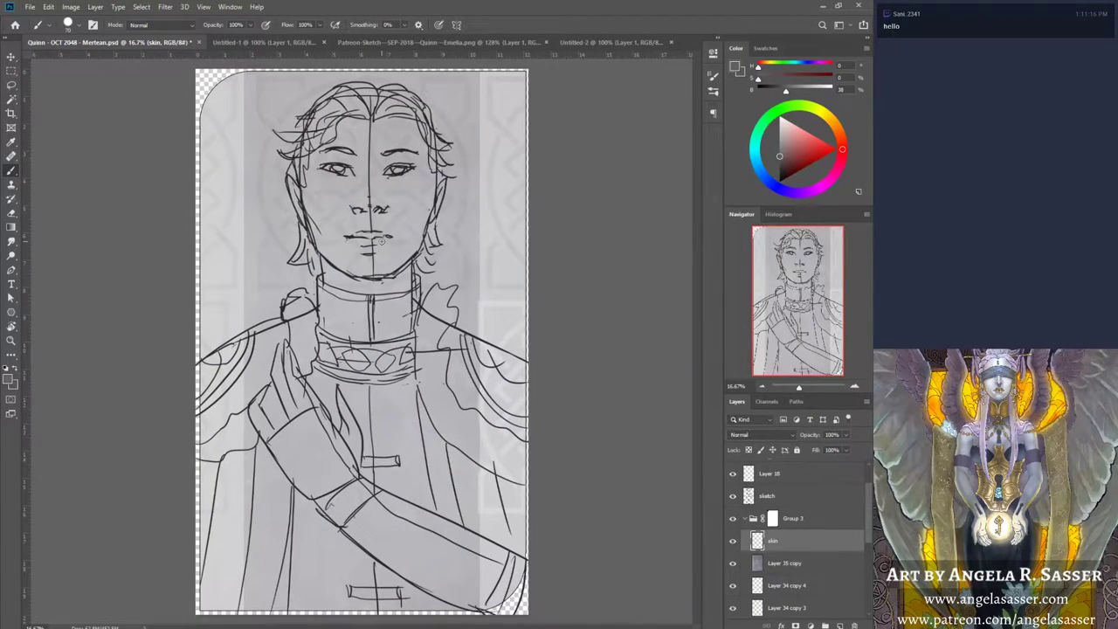
scroll(380, 241, up, 1)
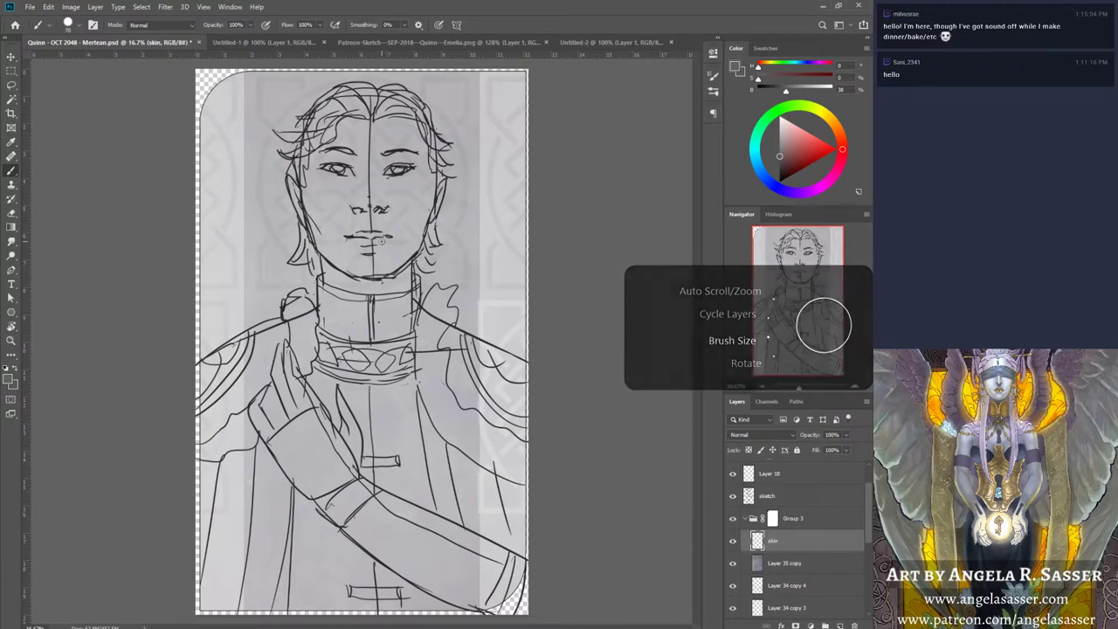
scroll(381, 241, down, 1)
scroll(380, 242, up, 1)
scroll(380, 242, down, 2)
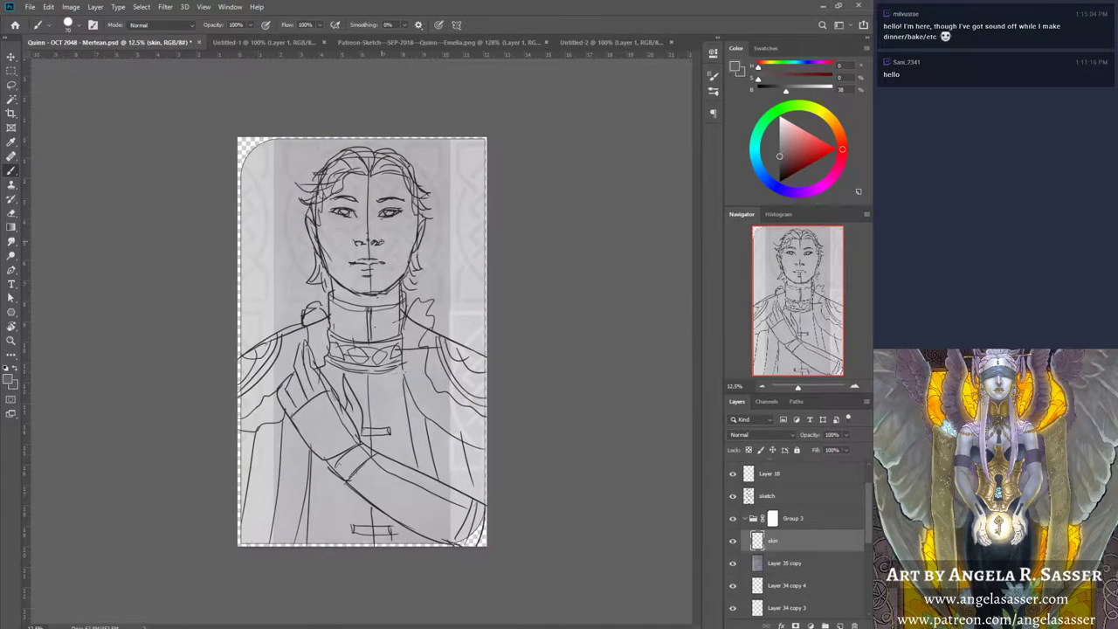
scroll(380, 242, up, 2)
scroll(381, 241, down, 1)
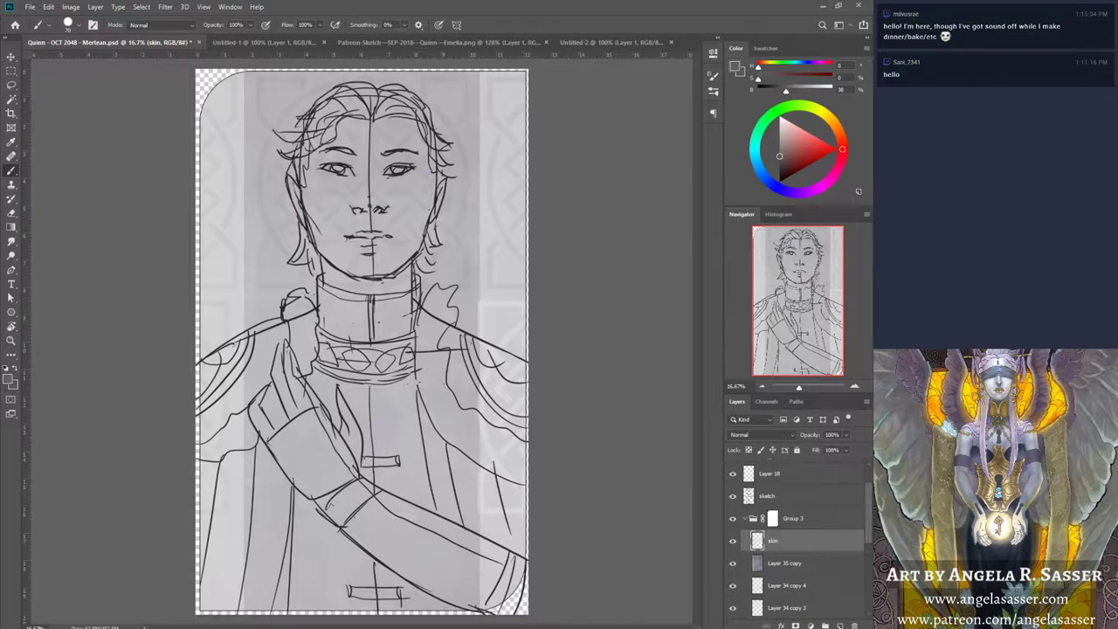
scroll(381, 242, up, 1)
scroll(381, 242, down, 1)
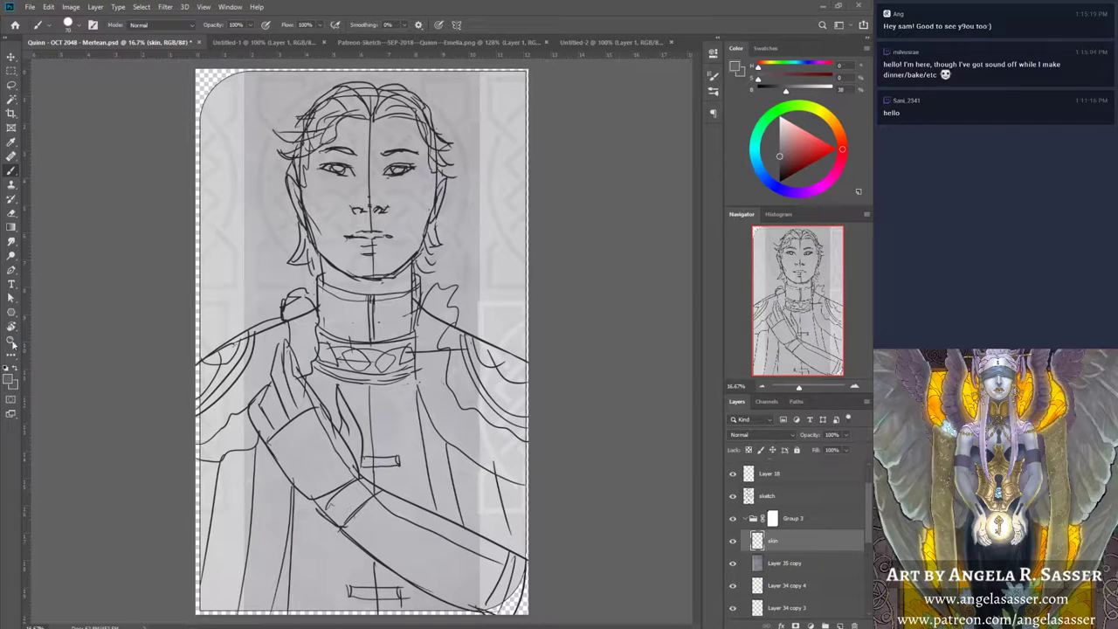
Step: Choose a lighter neutral grey at 53% brightness as the painting colour and check the brush tip settings
click(779, 147)
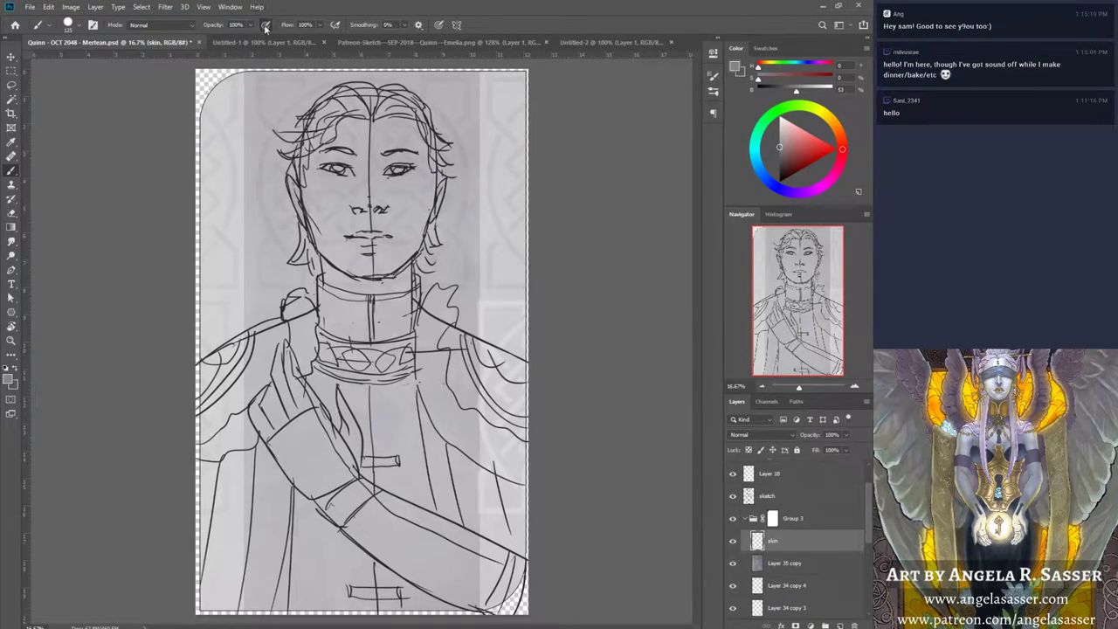
click(94, 24)
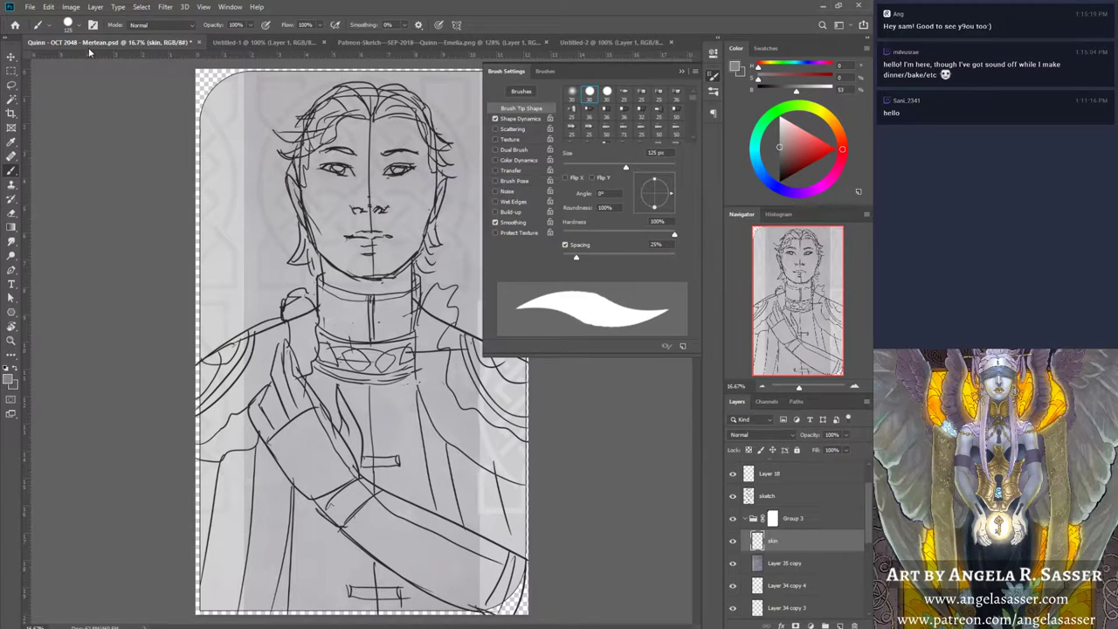
click(683, 71)
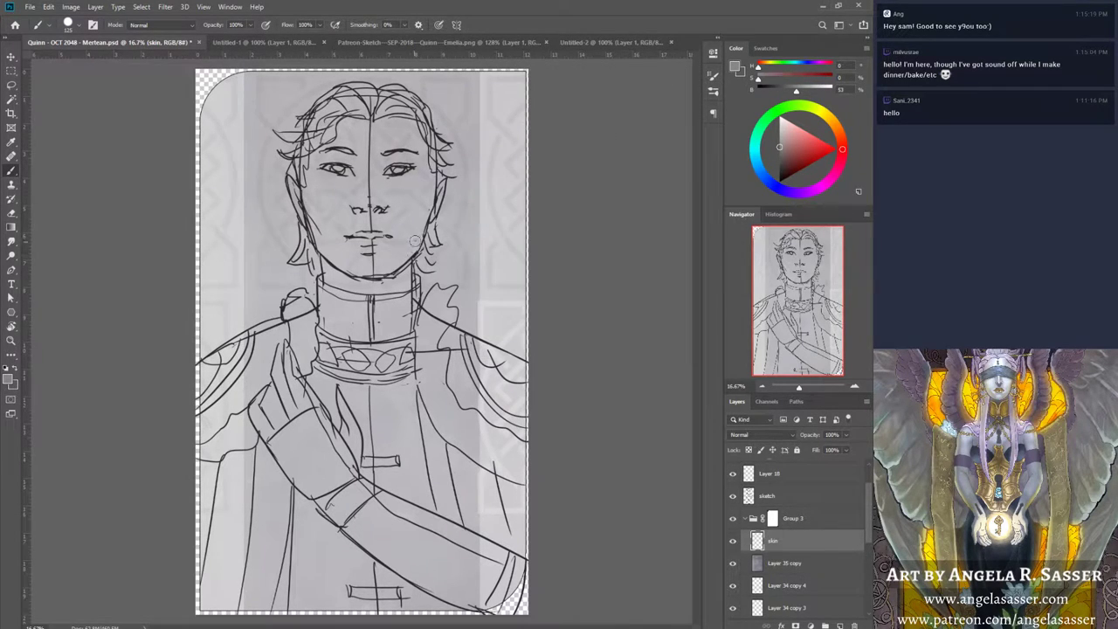
Step: Adjust the brightness of the skin layer with the Brightness/Contrast adjustment
click(71, 7)
mouse_move(129, 40)
click(210, 37)
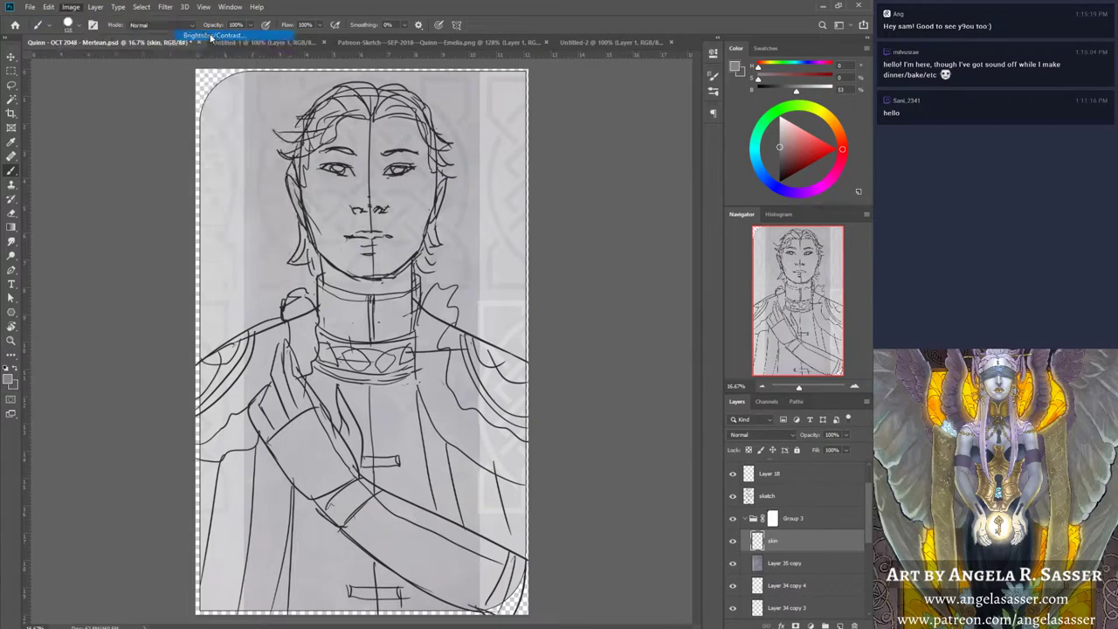
drag(609, 371, 616, 400)
click(697, 359)
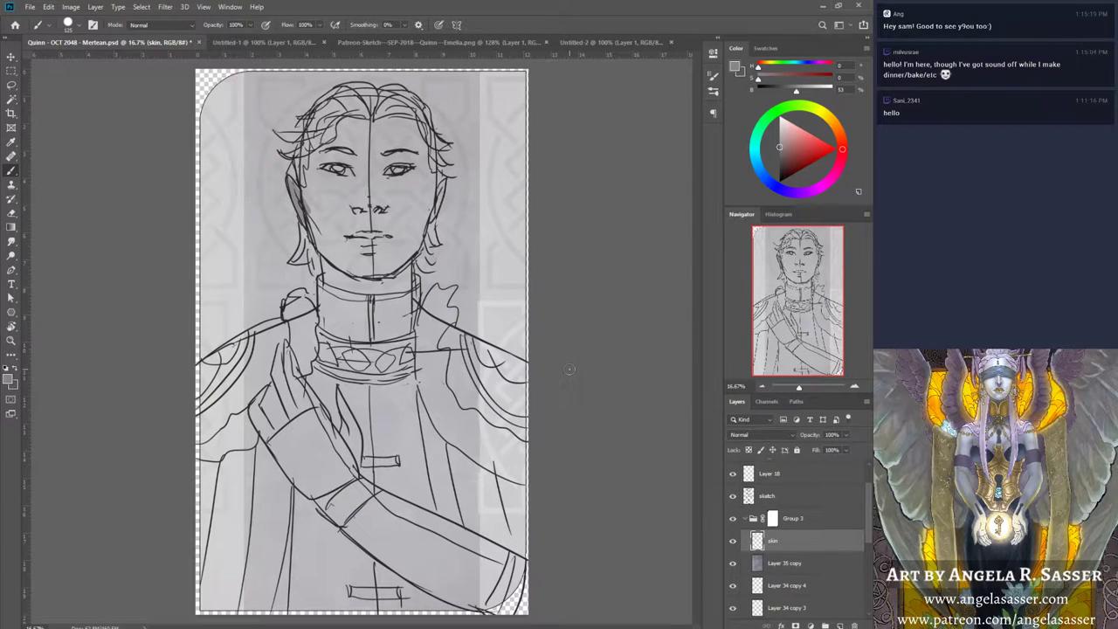
Step: Paint the ears, face and neck in flat grey on the skin layer, staying inside the sketch lines
mouse_move(299, 202)
mouse_down()
mouse_move(295, 225)
mouse_move(290, 177)
mouse_move(292, 239)
mouse_move(295, 225)
mouse_up()
alt+click(295, 225)
drag(292, 183, 300, 240)
drag(867, 499, 871, 481)
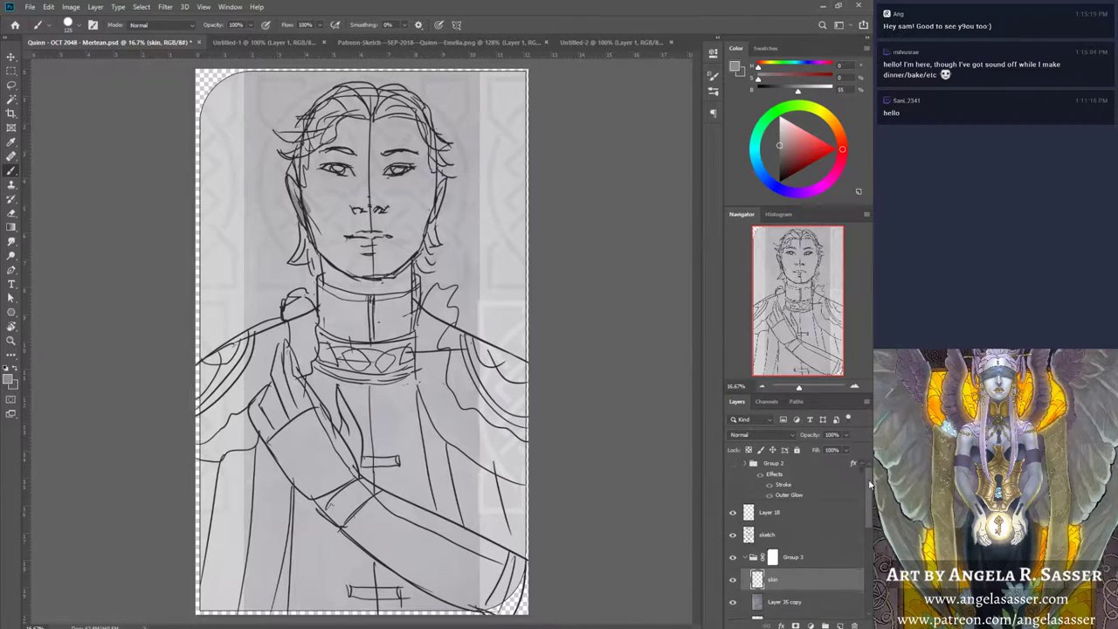
alt+click(316, 194)
mouse_move(317, 200)
mouse_down()
mouse_move(311, 239)
mouse_move(287, 178)
mouse_move(336, 241)
mouse_move(320, 244)
mouse_move(346, 263)
mouse_move(318, 205)
mouse_move(354, 253)
mouse_move(384, 201)
mouse_move(378, 247)
mouse_move(400, 253)
mouse_move(385, 227)
mouse_move(376, 275)
mouse_move(359, 152)
mouse_move(315, 183)
mouse_move(316, 157)
mouse_move(384, 122)
mouse_move(377, 140)
mouse_move(409, 157)
mouse_move(419, 236)
mouse_move(382, 279)
mouse_move(328, 275)
mouse_move(322, 297)
mouse_move(393, 284)
mouse_move(312, 278)
mouse_move(332, 302)
mouse_up()
mouse_move(390, 281)
mouse_down()
mouse_move(367, 294)
mouse_move(401, 277)
mouse_move(401, 255)
mouse_move(406, 292)
mouse_move(428, 179)
mouse_move(433, 188)
mouse_move(419, 211)
mouse_move(409, 174)
mouse_move(414, 225)
mouse_up()
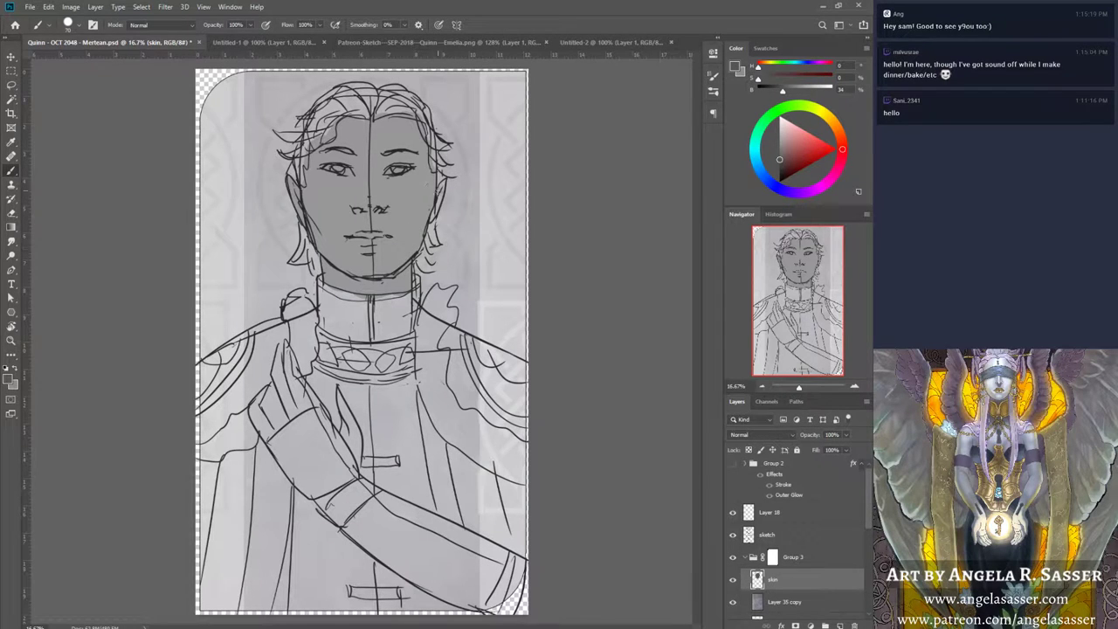
drag(440, 182, 432, 219)
Step: Add a new layer above skin and name it "hair"
click(840, 626)
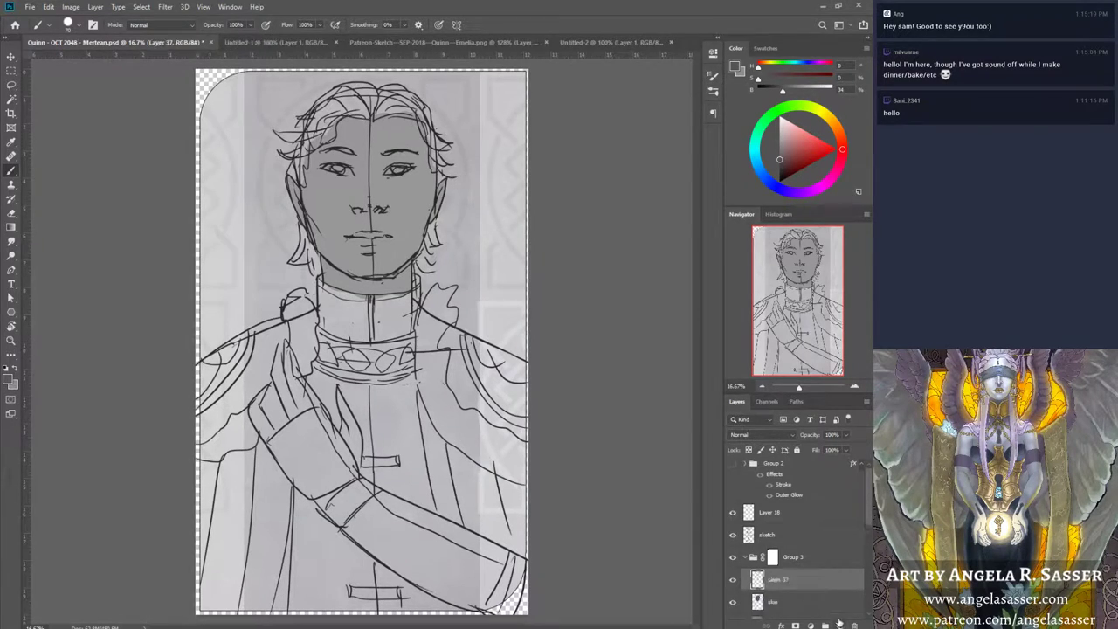
double_click(778, 579)
text(hair)
key(Return)
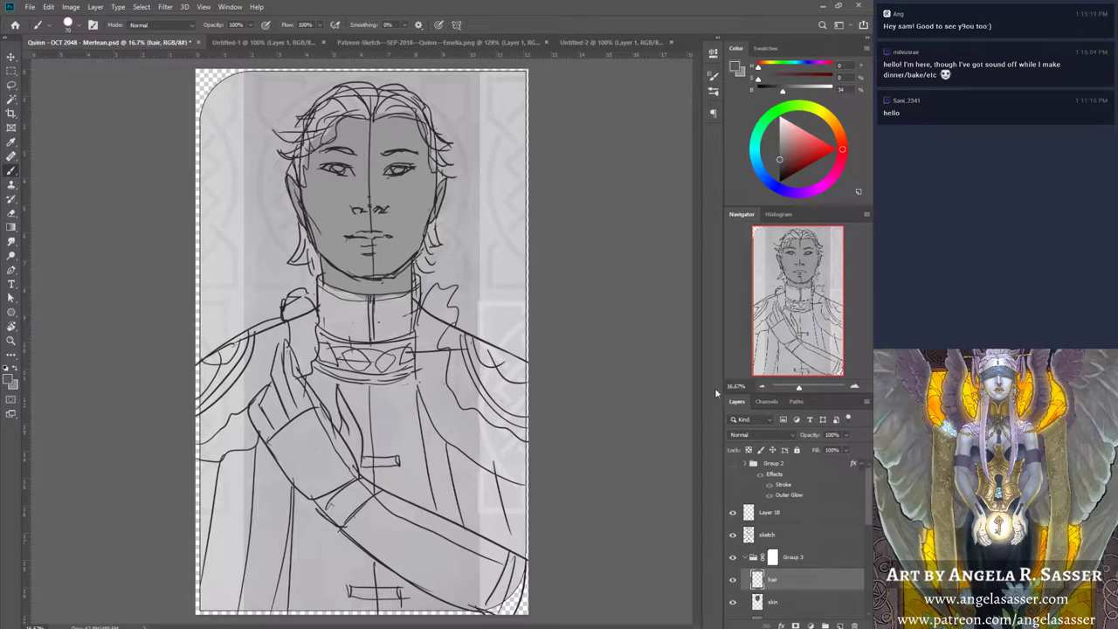
Step: Arrange the documents in two side-by-side columns, with the Emelia reference on one side and the Mertean sketch on the other
click(230, 7)
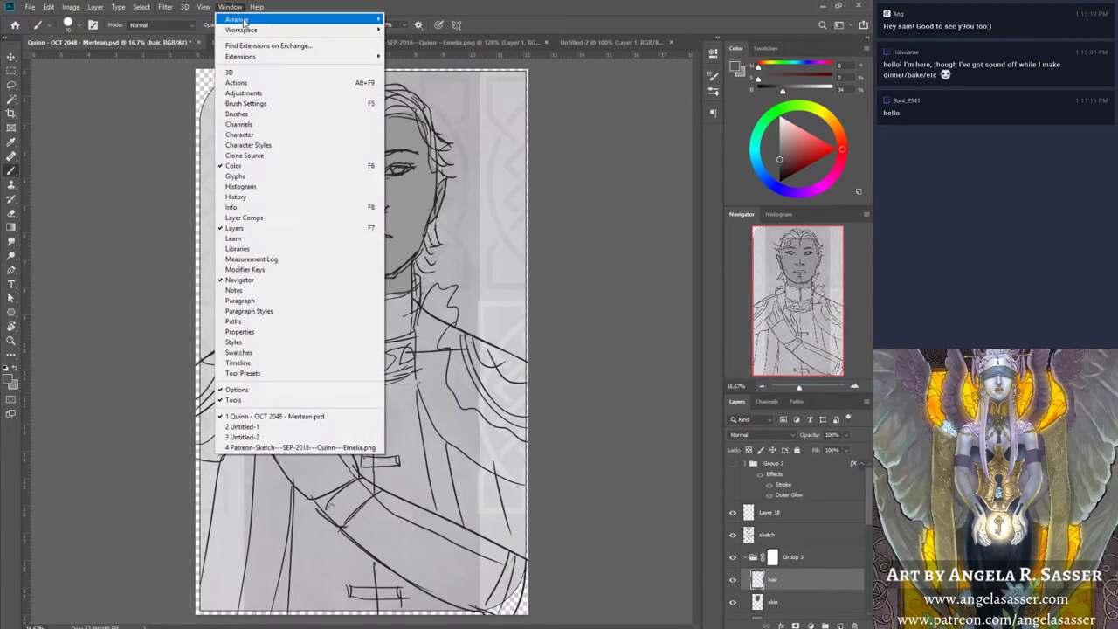
mouse_move(242, 19)
click(131, 59)
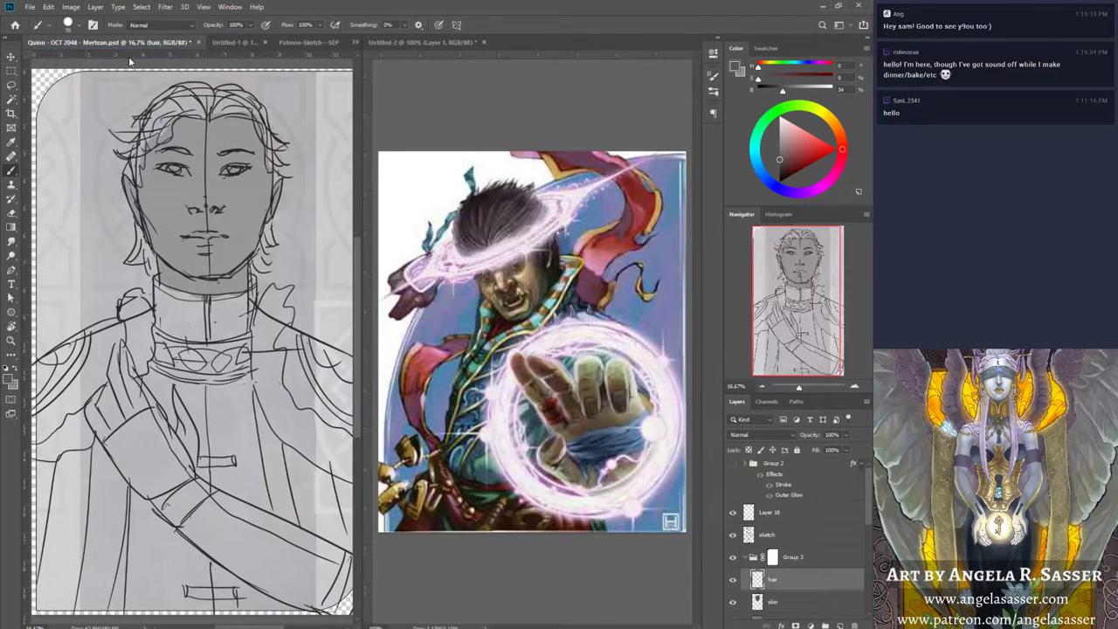
mouse_move(301, 42)
mouse_down()
mouse_move(279, 40)
mouse_move(402, 42)
mouse_up()
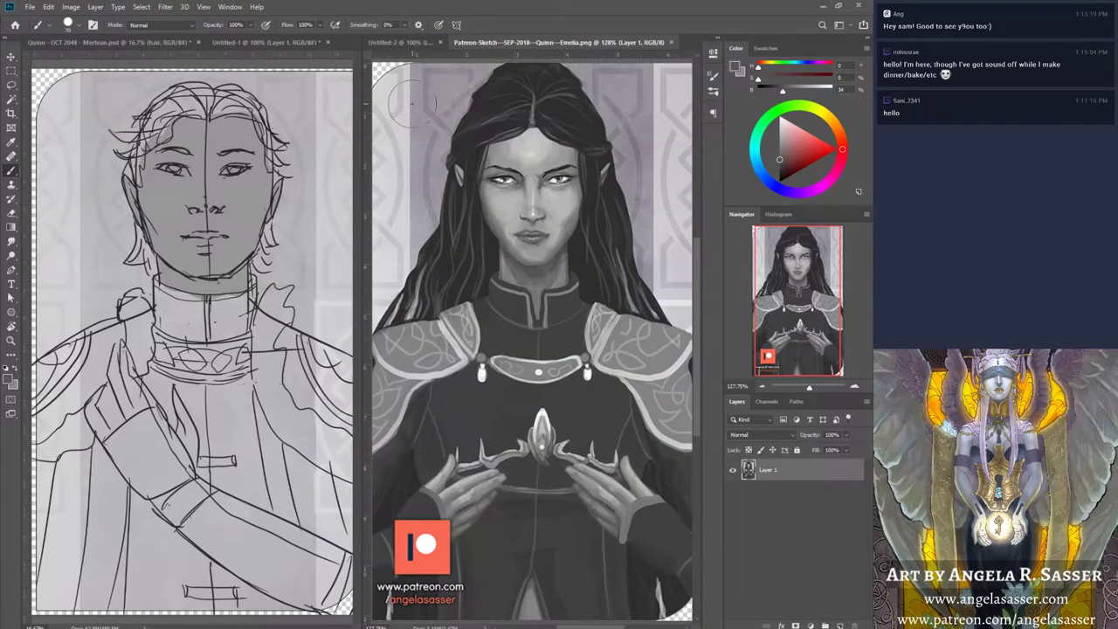
drag(108, 42, 489, 43)
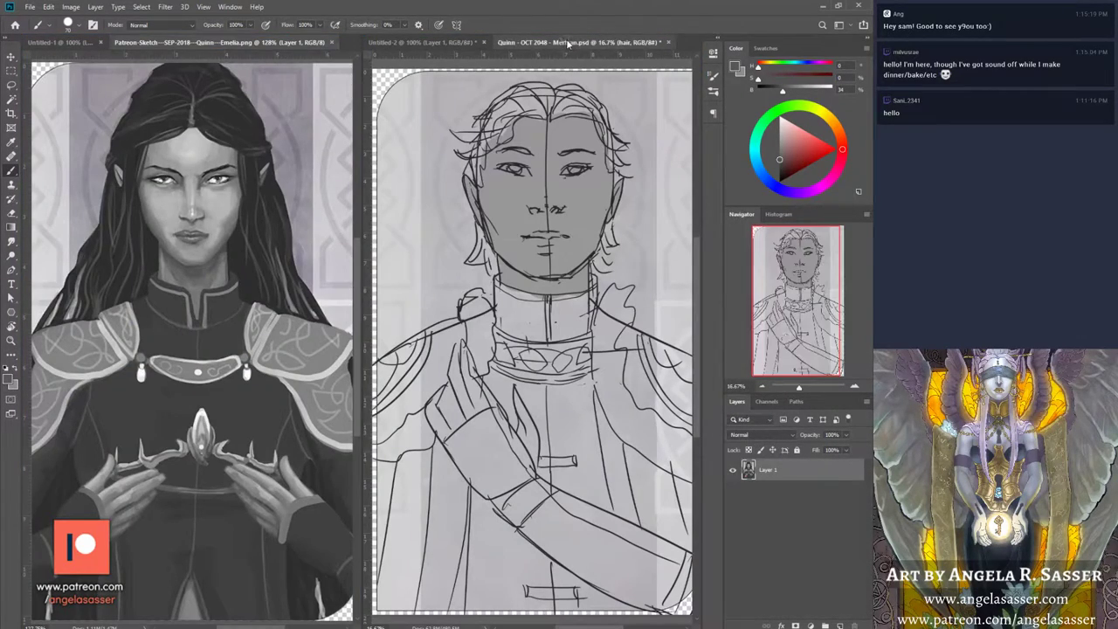
drag(797, 307, 809, 304)
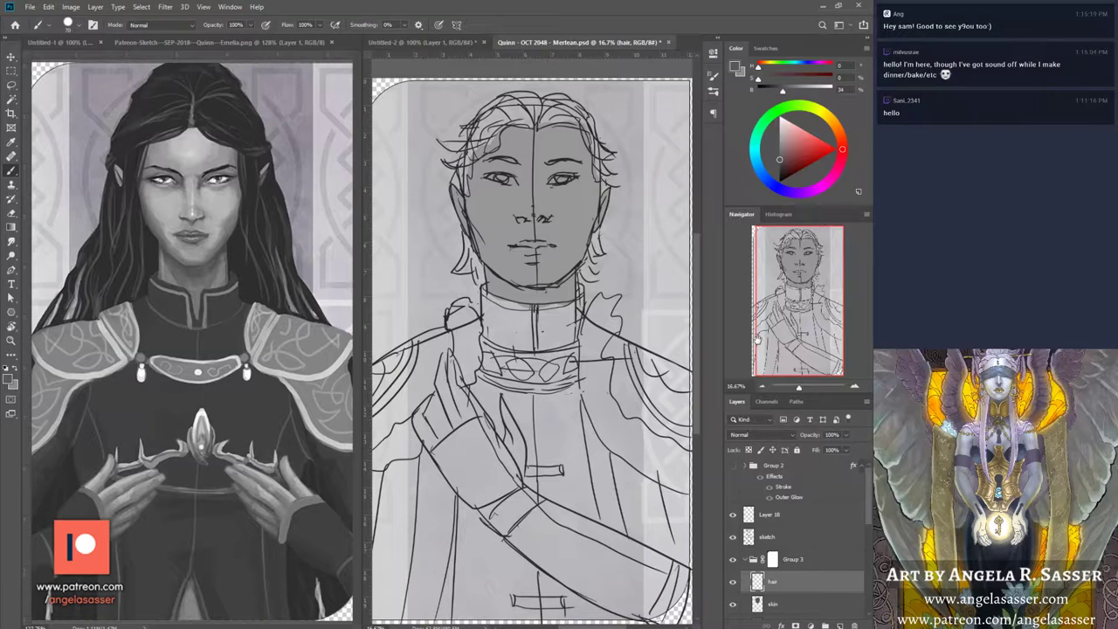
Step: Sample a dark grey from the Emelia reference and paint the first hair locks around the ear on the hair layer
alt+click(264, 417)
alt+click(235, 194)
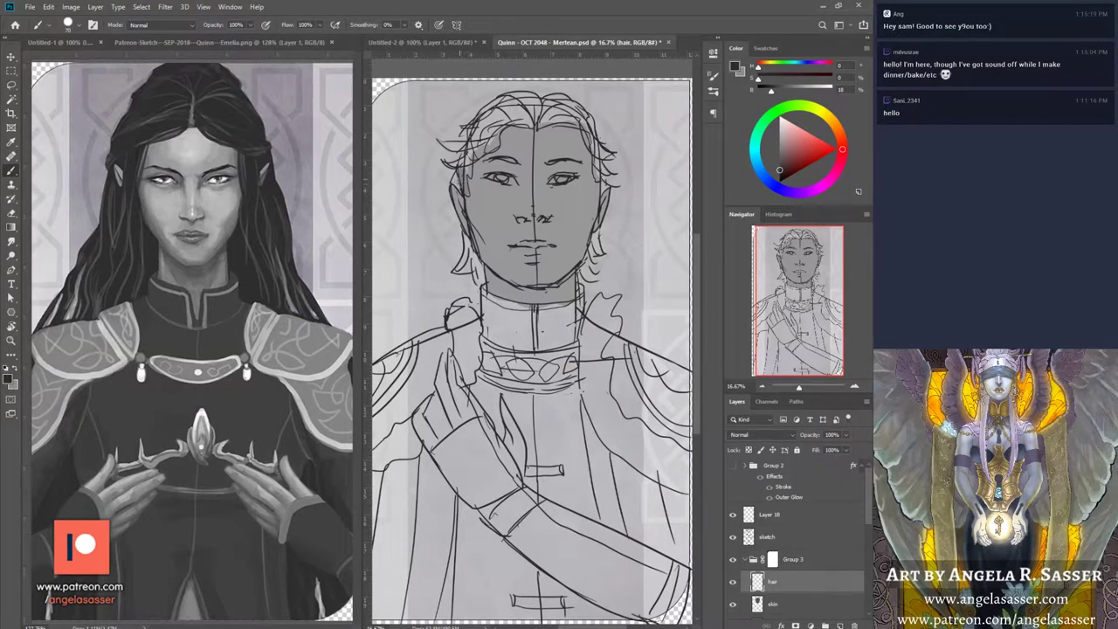
drag(460, 173, 468, 171)
mouse_move(464, 236)
mouse_down()
mouse_move(454, 269)
mouse_move(477, 281)
mouse_up()
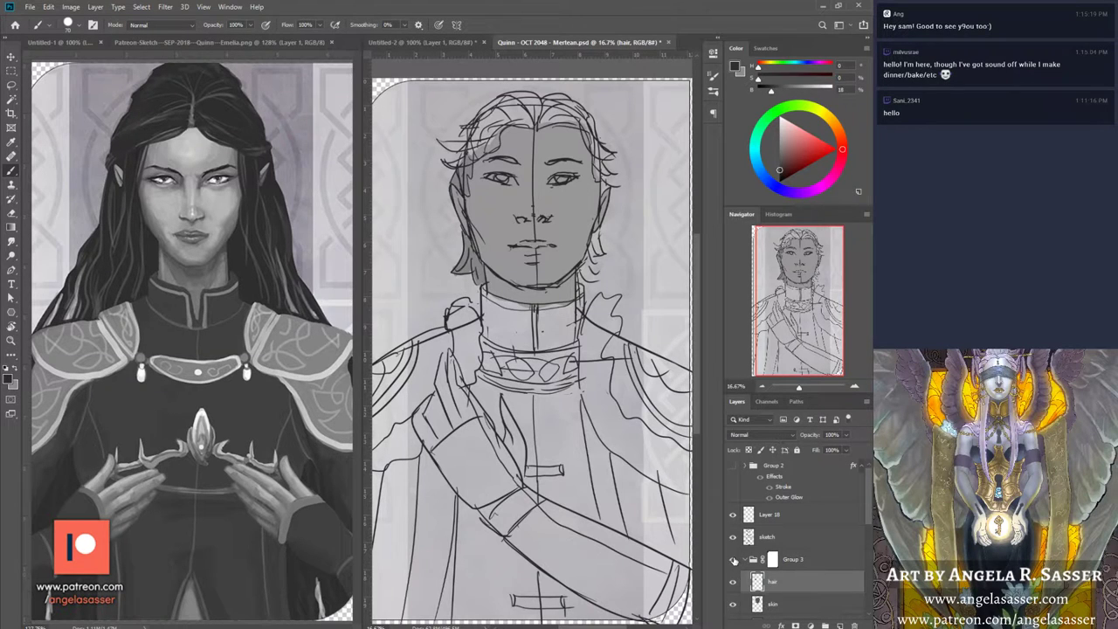
Step: Toggle Group 3's visibility to compare, and move the hair and skin layers out of the group to just below the sketch layer
click(732, 559)
click(733, 559)
drag(869, 509, 865, 524)
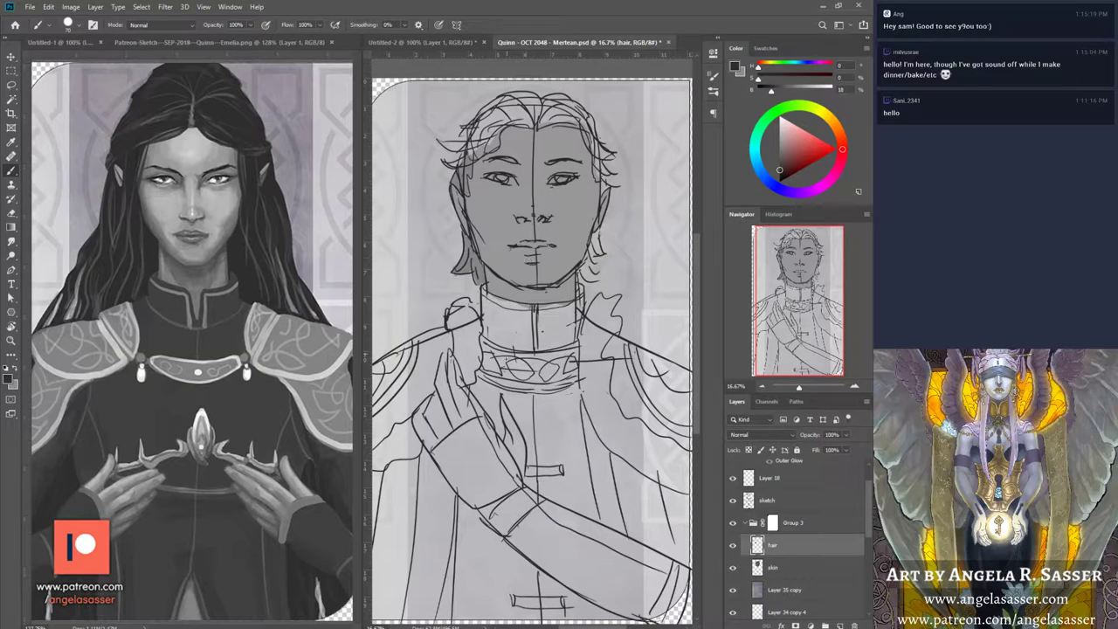
drag(781, 550, 793, 480)
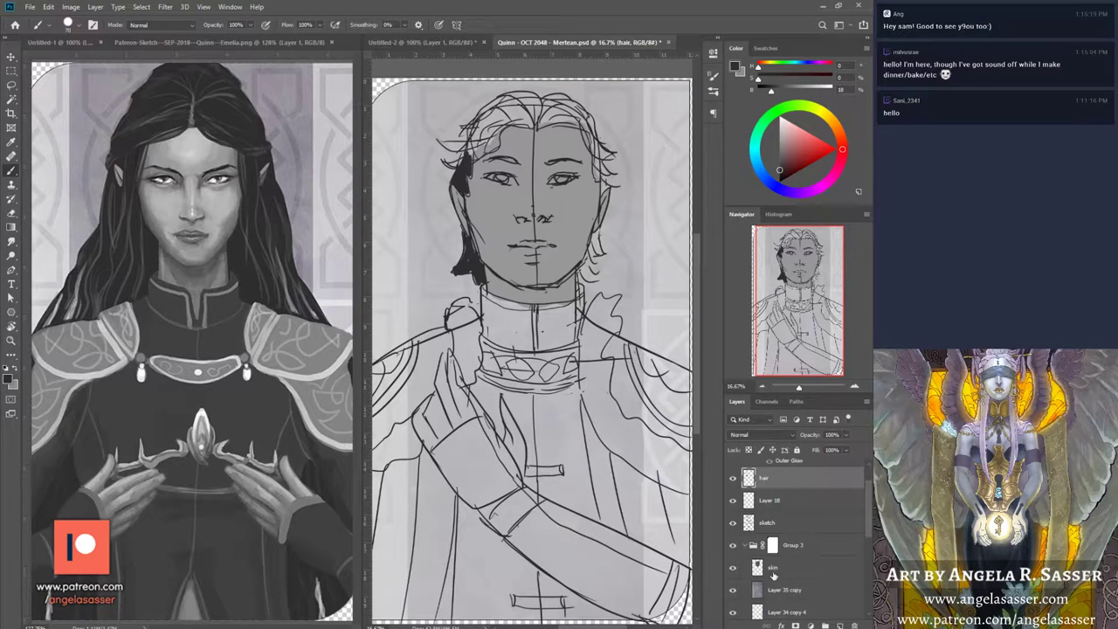
mouse_move(777, 570)
mouse_down()
mouse_move(792, 531)
mouse_move(781, 531)
mouse_up()
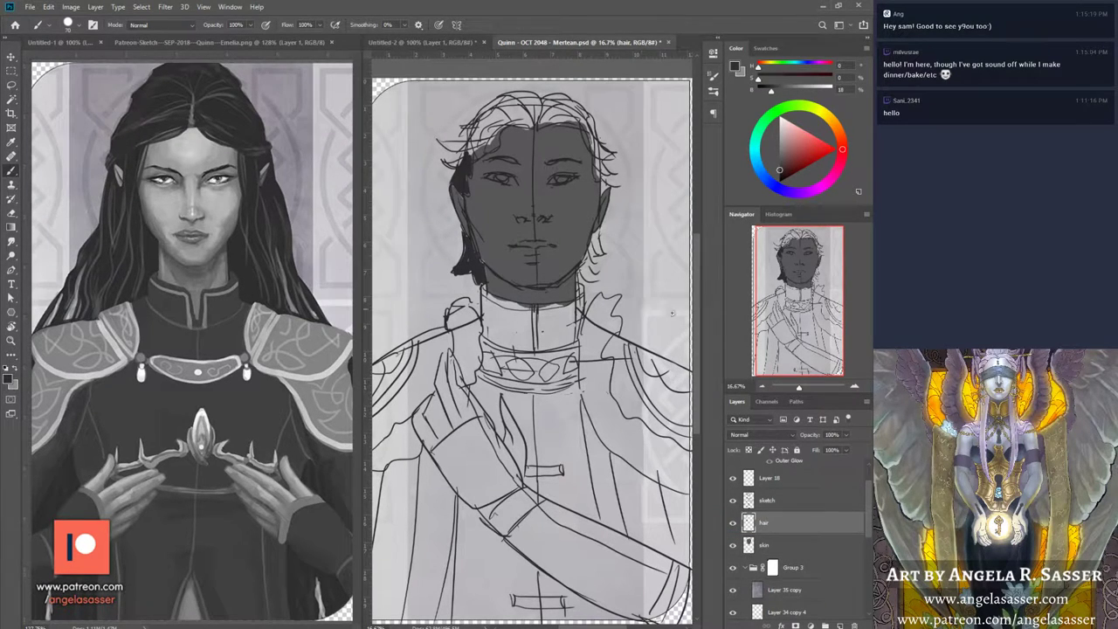
Step: Brighten the skin layer with a legacy Brightness/Contrast adjustment at brightness 52
click(788, 547)
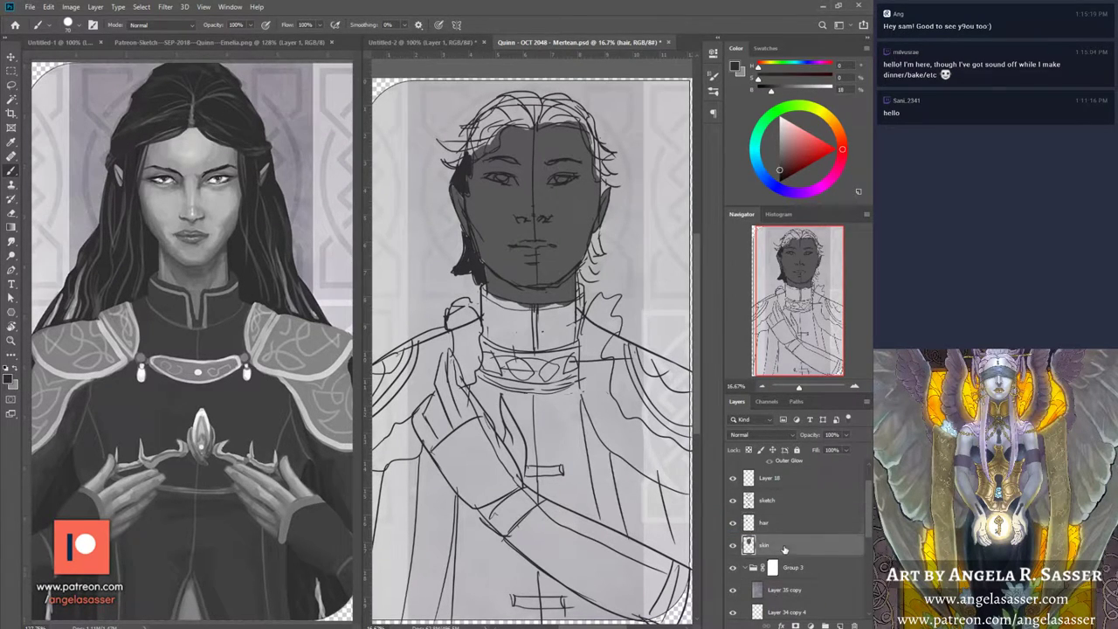
click(71, 6)
mouse_move(131, 36)
click(228, 36)
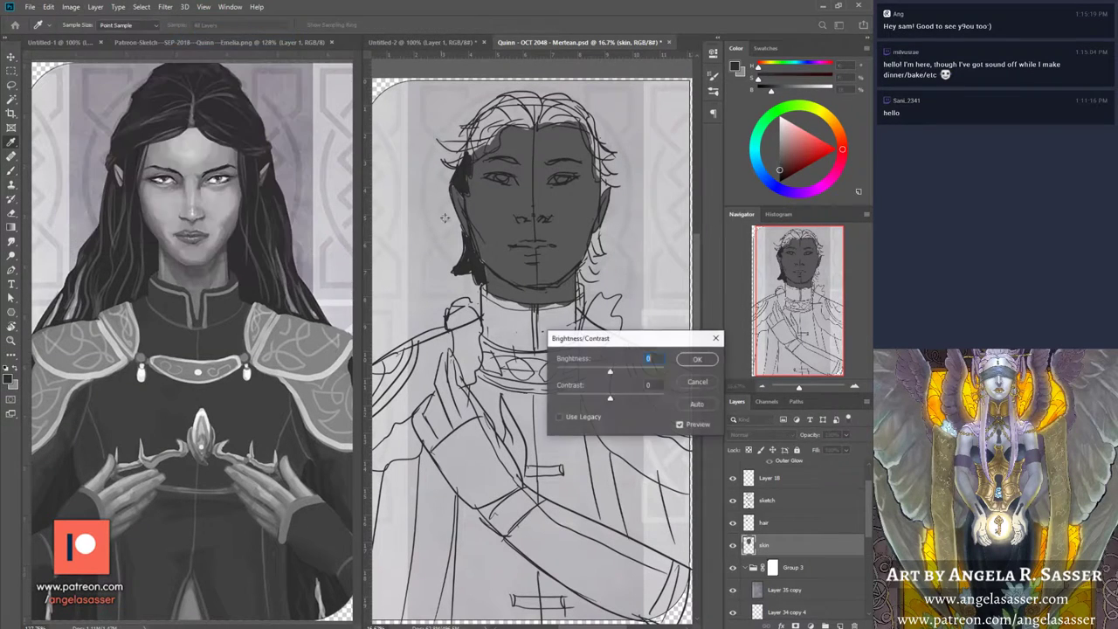
drag(608, 377, 639, 374)
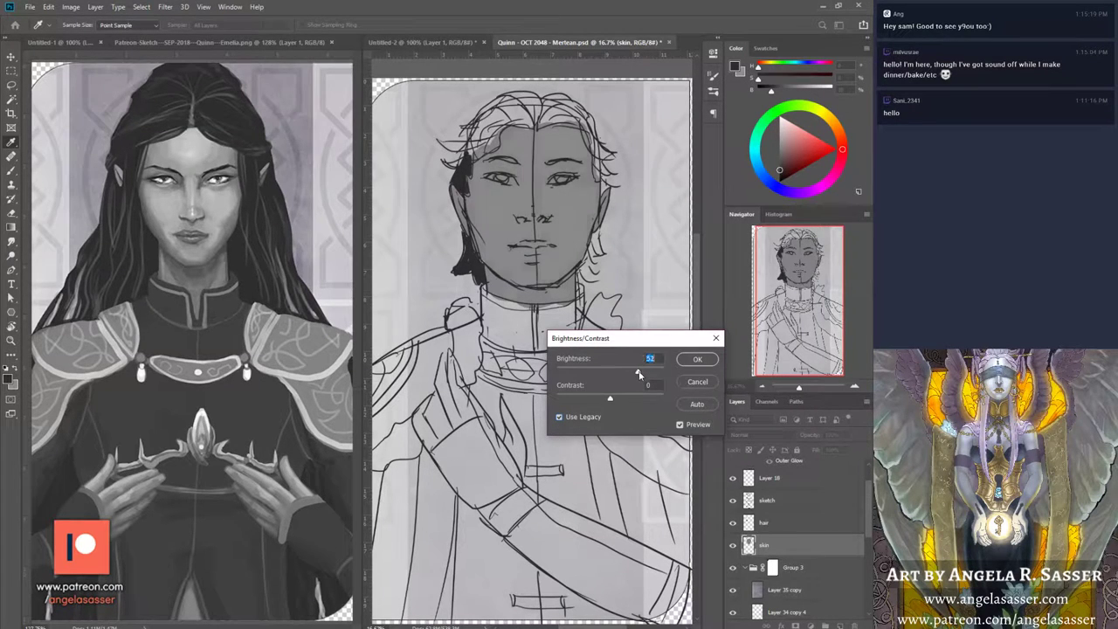
click(692, 361)
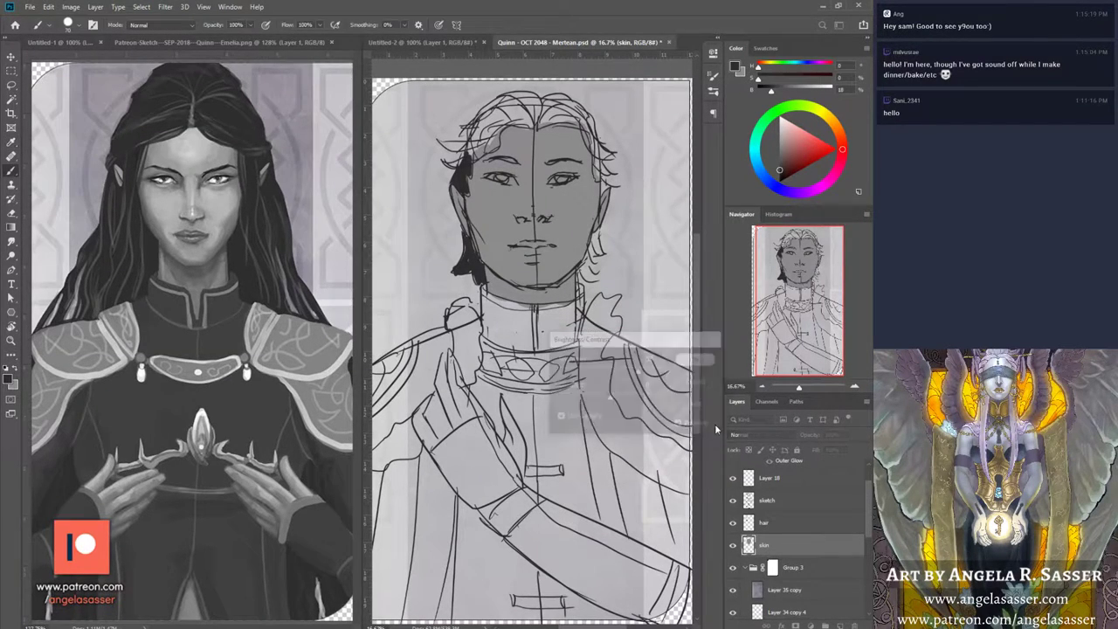
Step: Brighten the hair layer with a Brightness/Contrast adjustment, leaving contrast at 0
click(786, 523)
click(72, 7)
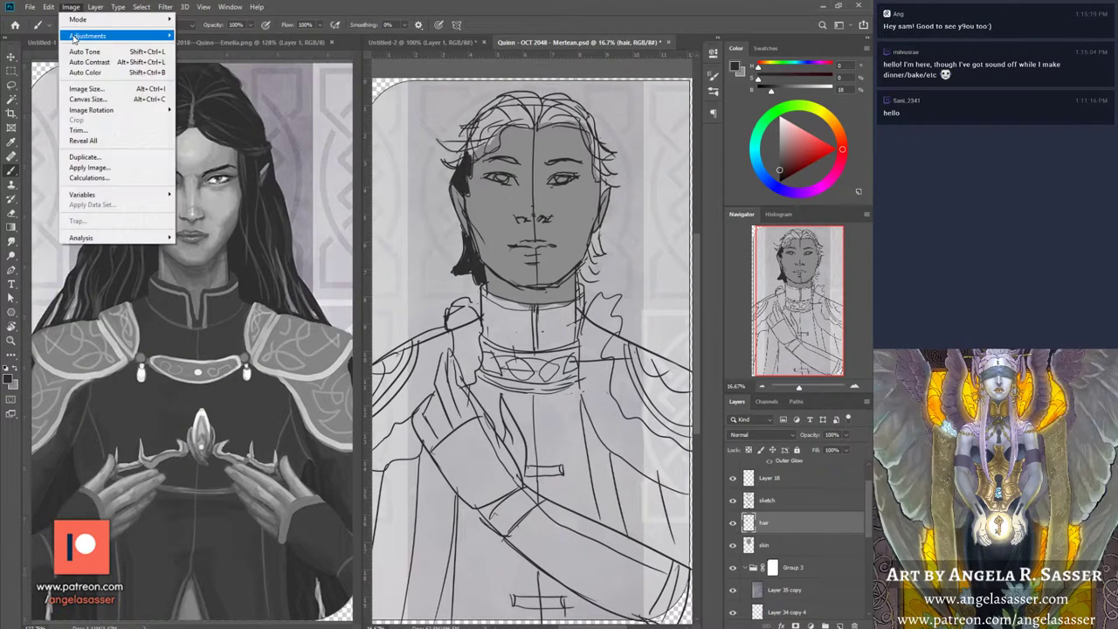
mouse_move(96, 37)
click(210, 35)
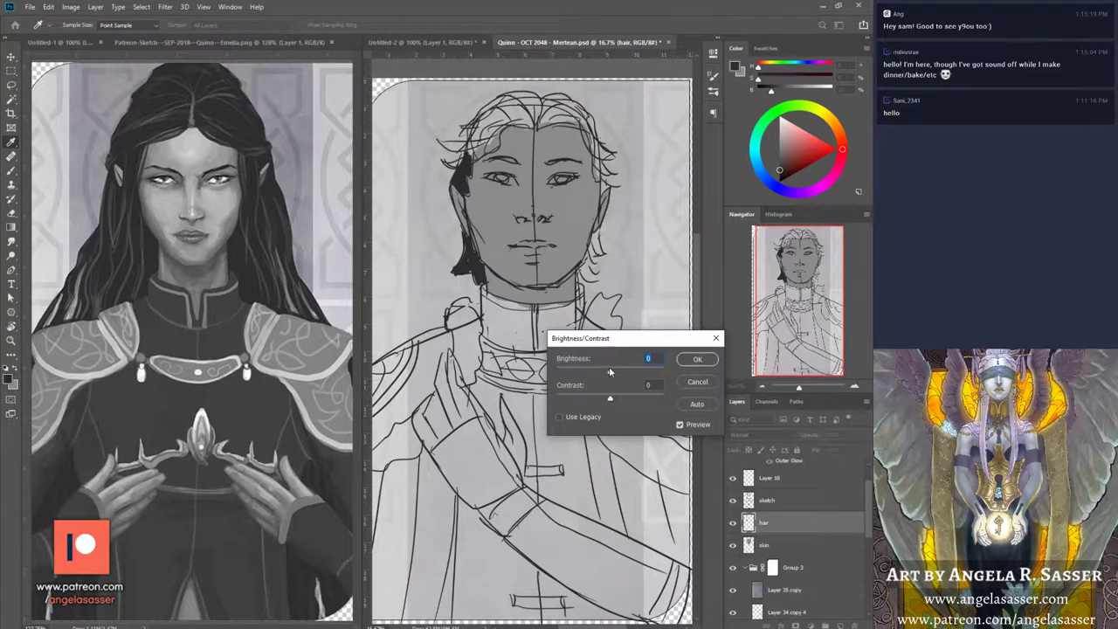
drag(609, 372, 656, 376)
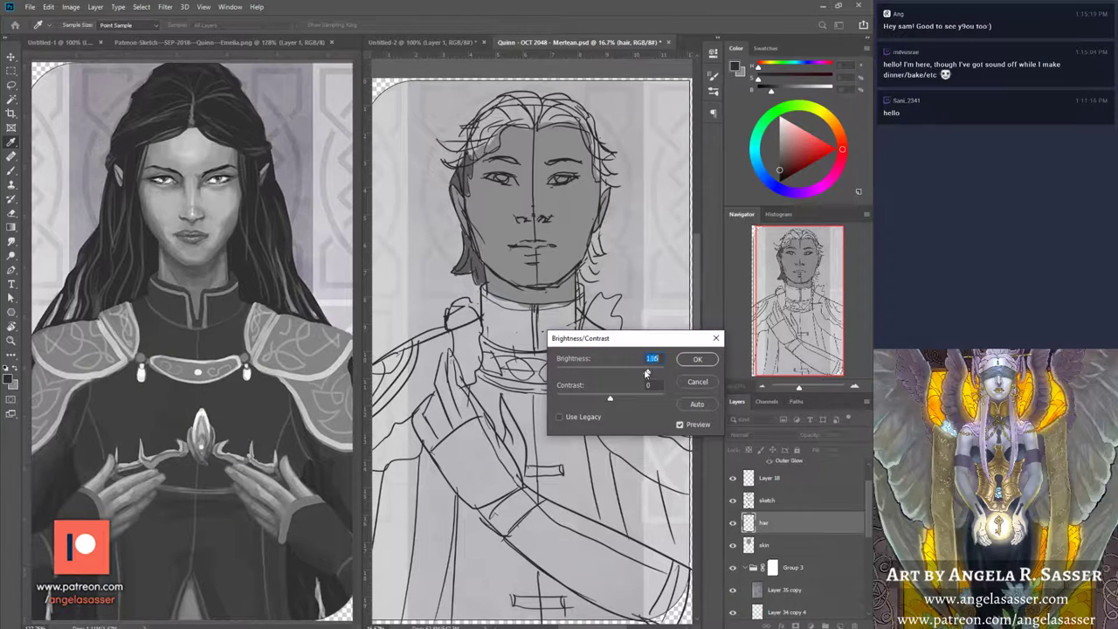
click(701, 359)
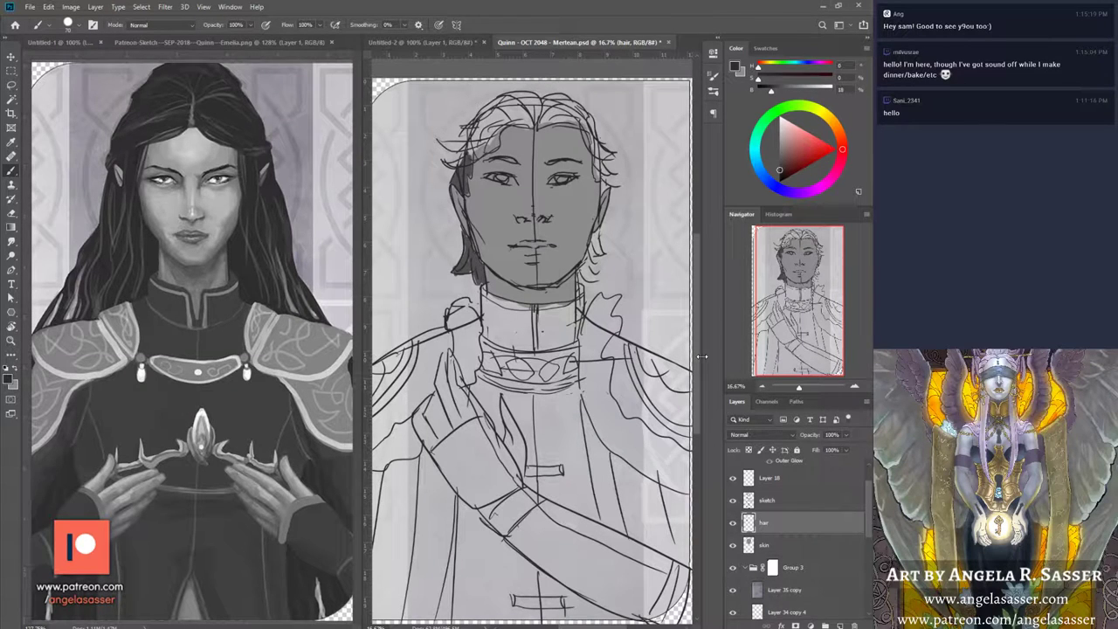
Step: Locate the hair strokes by toggling the layer, sample a grey from the canvas and paint the hair from the lower lock up towards the parting
click(733, 523)
click(733, 522)
alt+click(468, 294)
drag(474, 264, 477, 282)
mouse_move(468, 156)
mouse_down()
mouse_move(454, 170)
mouse_move(475, 153)
mouse_move(448, 150)
mouse_up()
drag(493, 119, 465, 141)
mouse_move(503, 100)
mouse_down()
mouse_move(479, 119)
mouse_move(487, 152)
mouse_up()
mouse_move(508, 117)
mouse_down()
mouse_move(498, 131)
mouse_move(501, 121)
mouse_up()
mouse_move(519, 114)
mouse_down()
mouse_move(494, 131)
mouse_move(504, 123)
mouse_up()
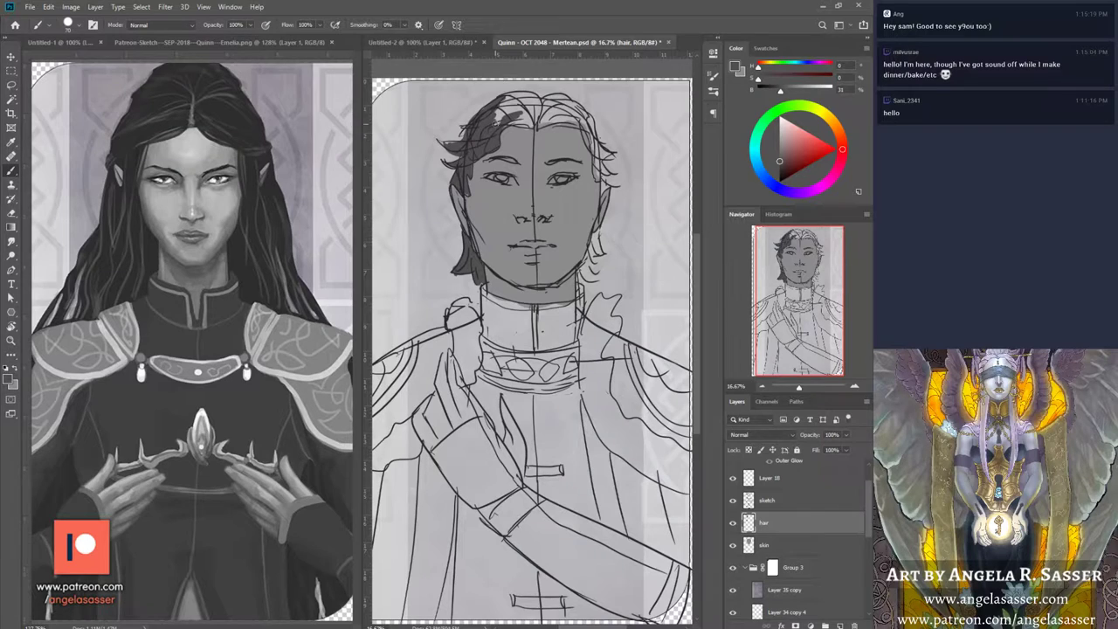
Step: Fill the remaining hair in dark grey across the crown and down the other side of the face, finishing the stray locks
scroll(532, 349, up, 3)
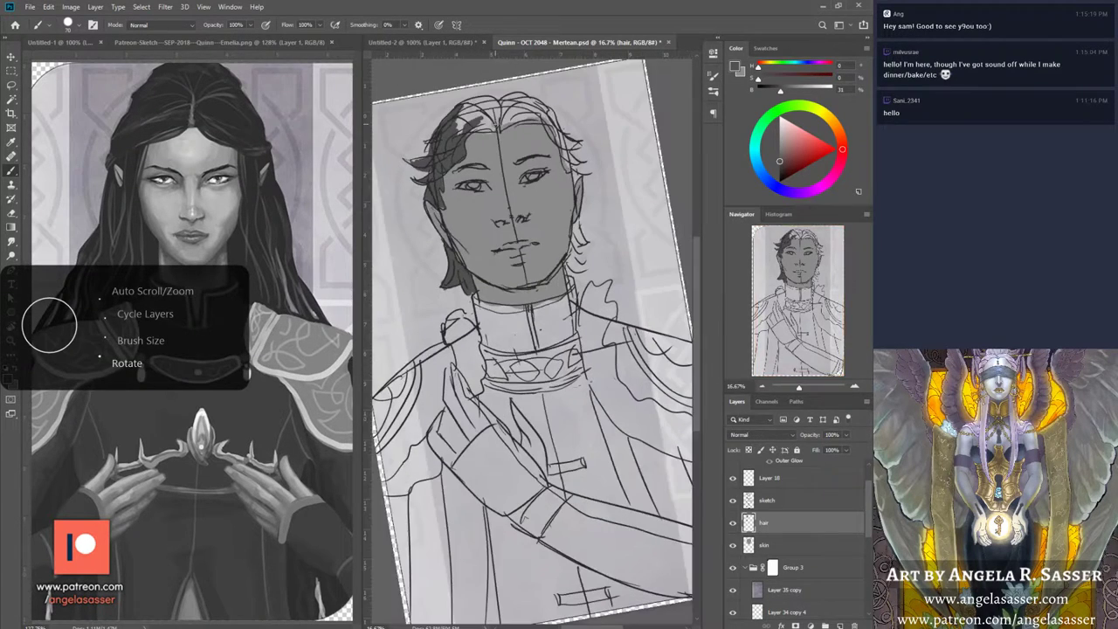
scroll(532, 344, up, 3)
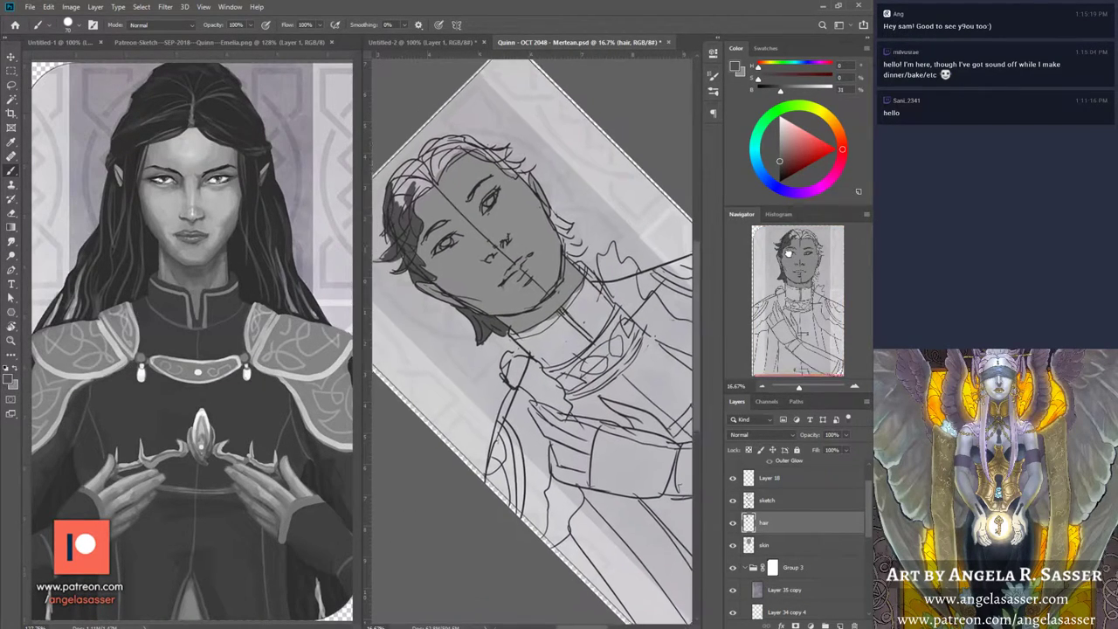
mouse_move(416, 177)
mouse_down()
mouse_move(406, 218)
mouse_move(412, 179)
mouse_move(395, 181)
mouse_move(422, 164)
mouse_move(411, 208)
mouse_move(436, 179)
mouse_move(425, 180)
mouse_move(440, 162)
mouse_move(434, 142)
mouse_move(442, 140)
mouse_move(444, 164)
mouse_move(461, 152)
mouse_move(435, 181)
mouse_move(463, 138)
mouse_up()
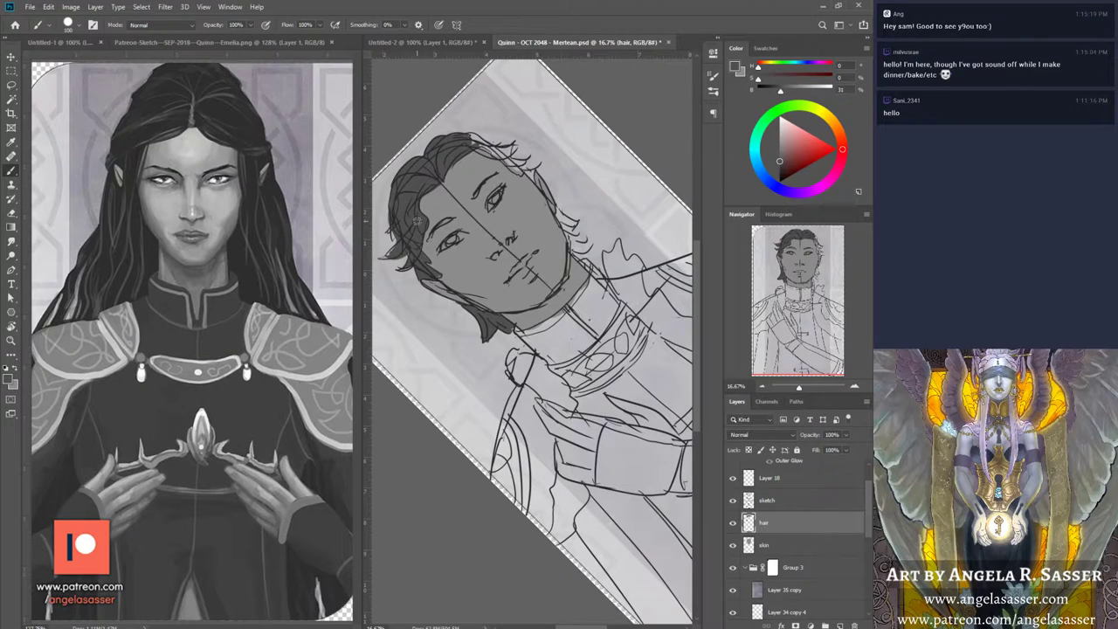
key(ctrl+alt+Right)
key(ctrl+alt+Right)
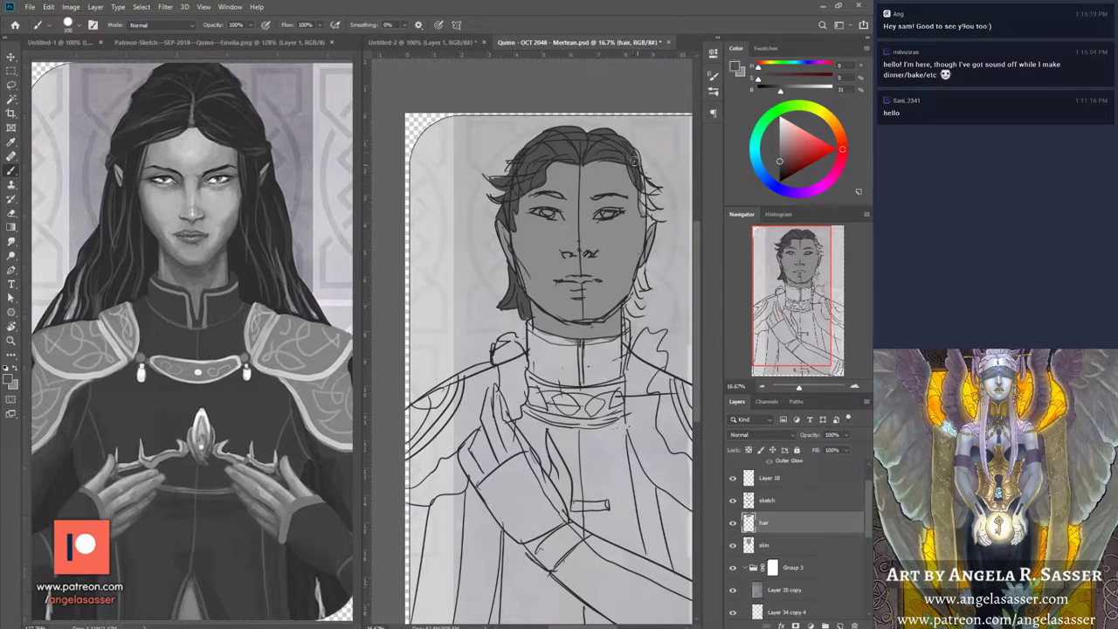
mouse_move(631, 148)
mouse_down()
mouse_move(660, 191)
mouse_move(650, 221)
mouse_move(648, 210)
mouse_up()
mouse_move(643, 270)
mouse_down()
mouse_move(641, 286)
mouse_move(648, 262)
mouse_move(631, 314)
mouse_move(627, 303)
mouse_up()
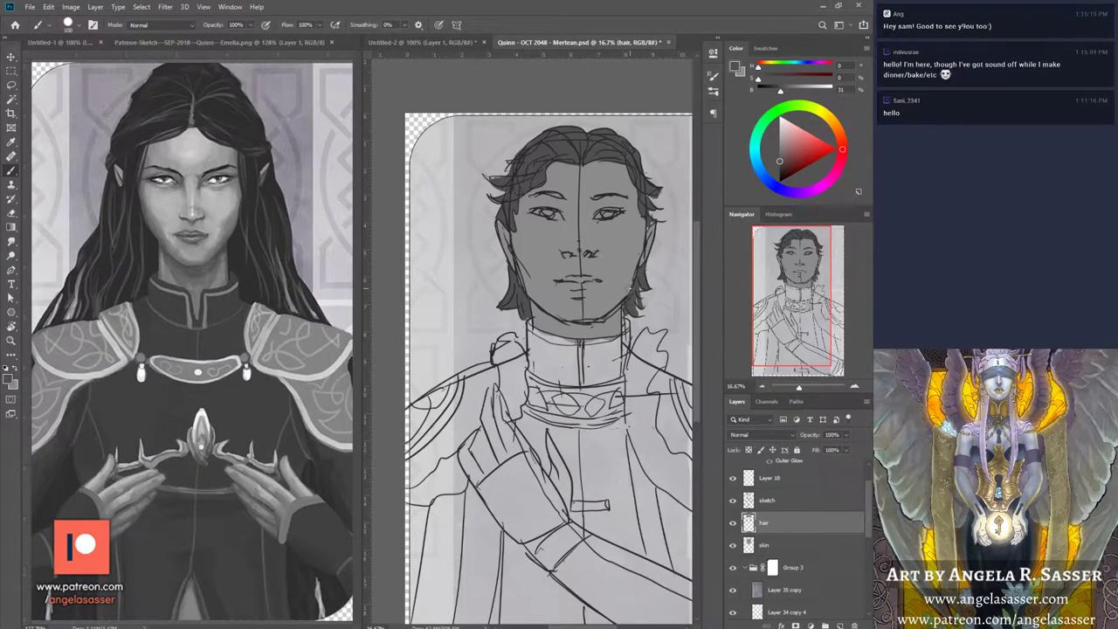
drag(637, 306, 649, 262)
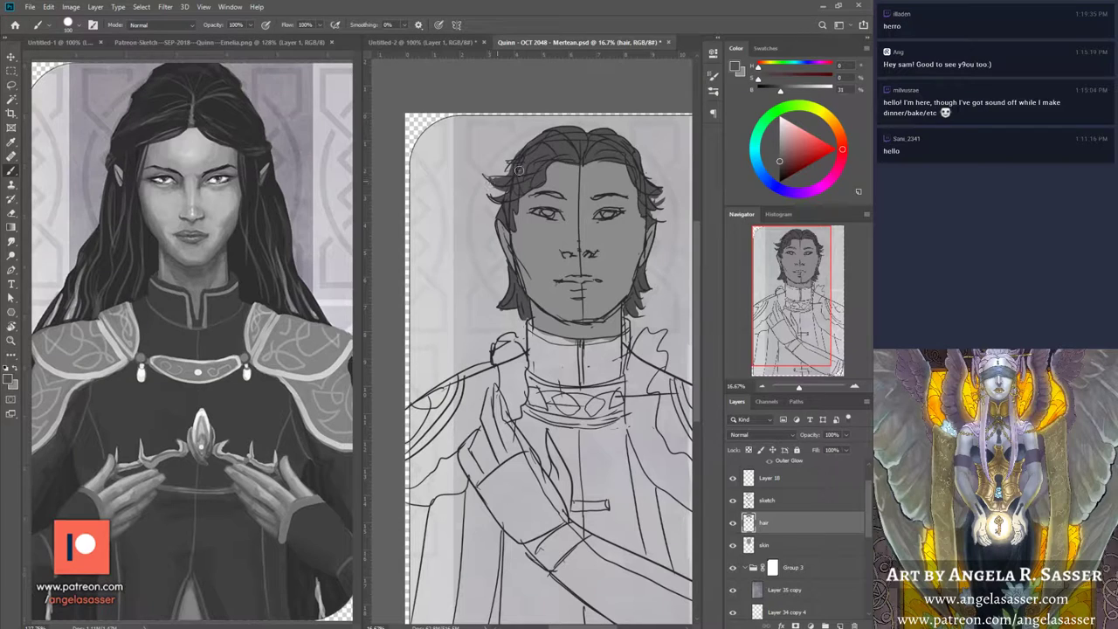
drag(520, 169, 494, 178)
Step: Add a new layer directly above the skin layer and name it "shirt"
click(773, 547)
click(839, 625)
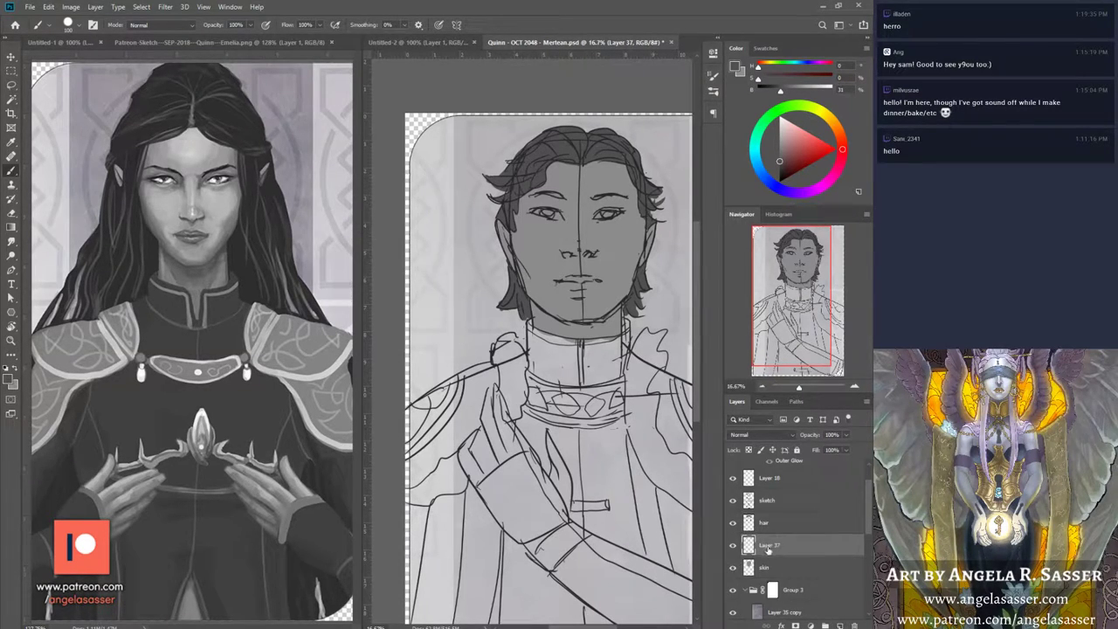
double_click(774, 544)
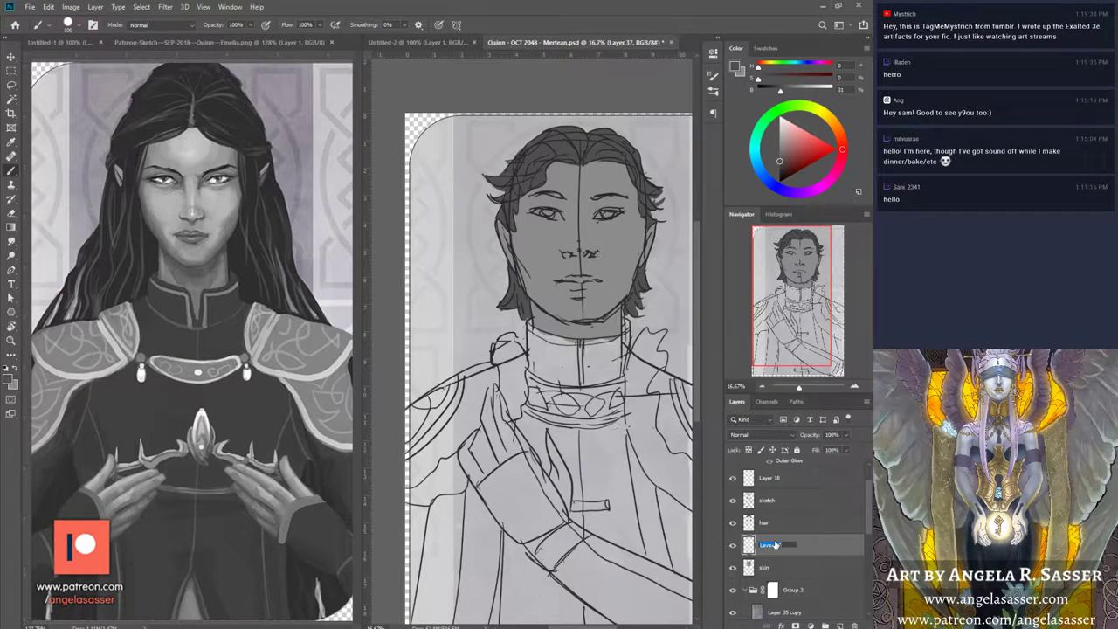
text(shirt)
key(Return)
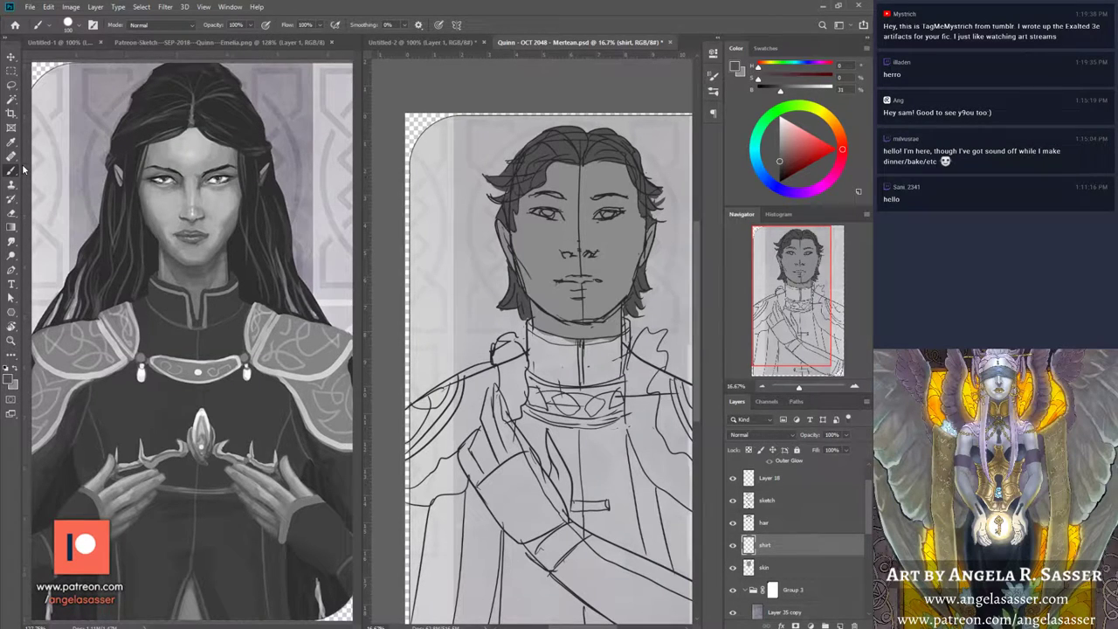
scroll(868, 503, down, 1)
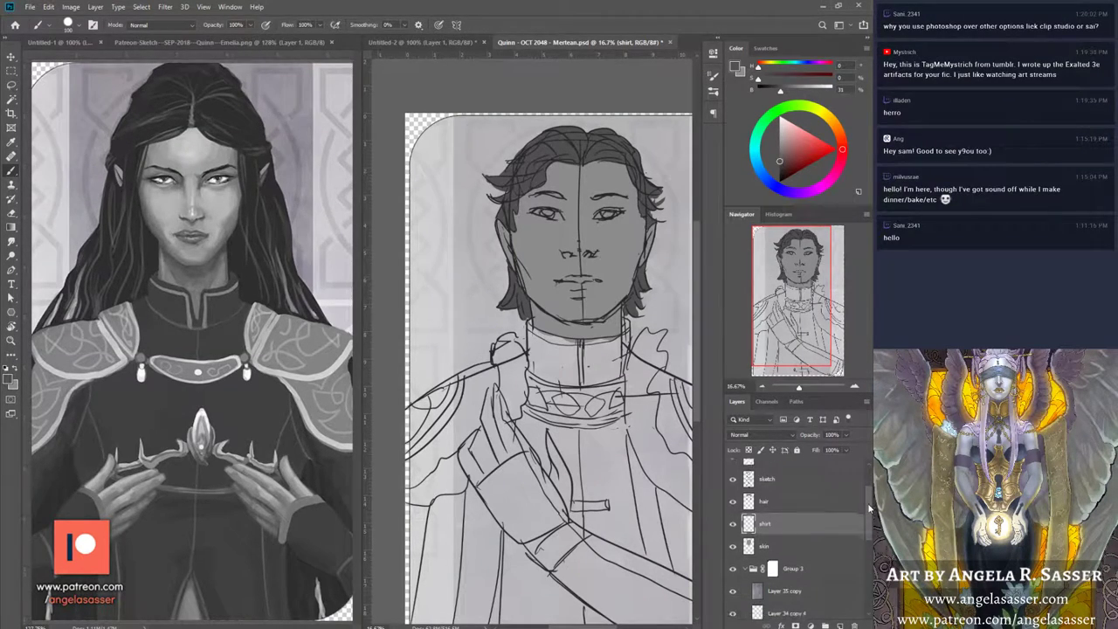
scroll(869, 503, down, 1)
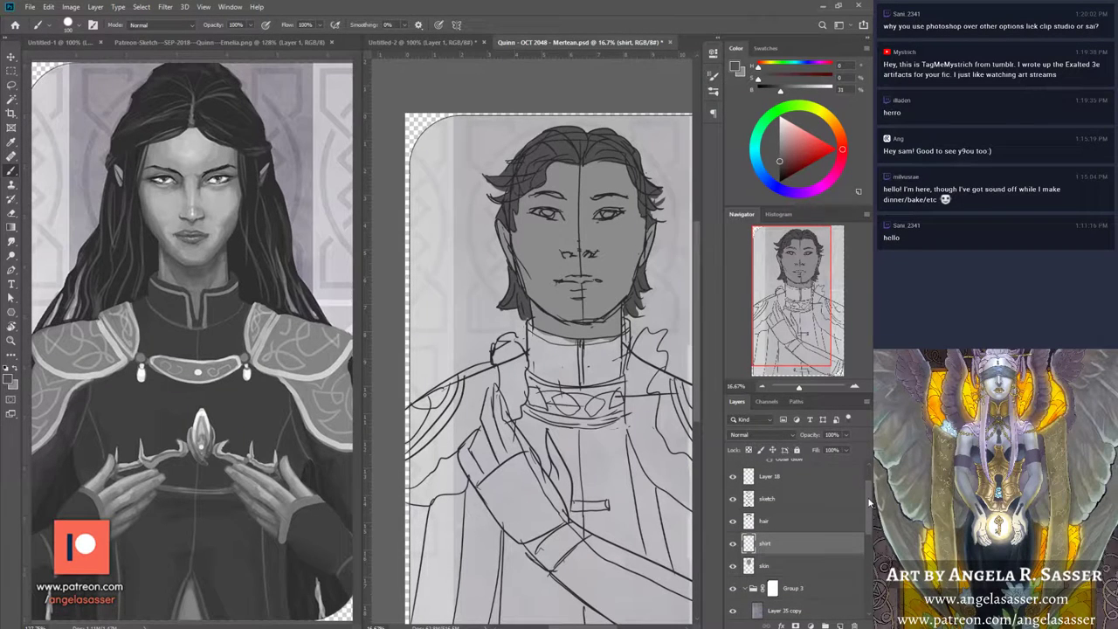
scroll(869, 505, down, 3)
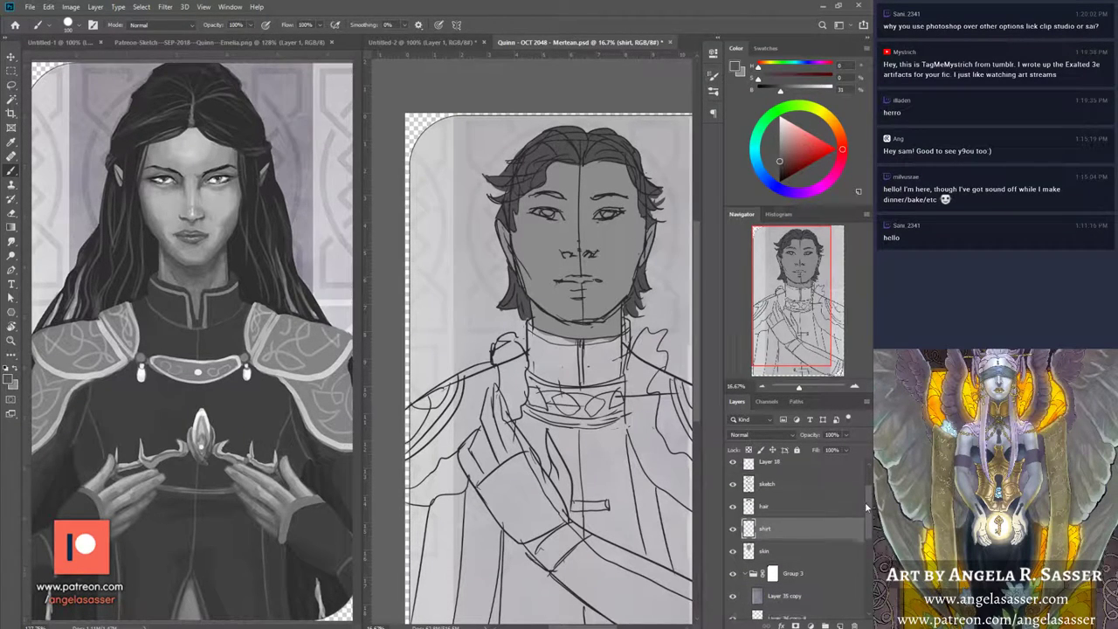
scroll(863, 507, up, 2)
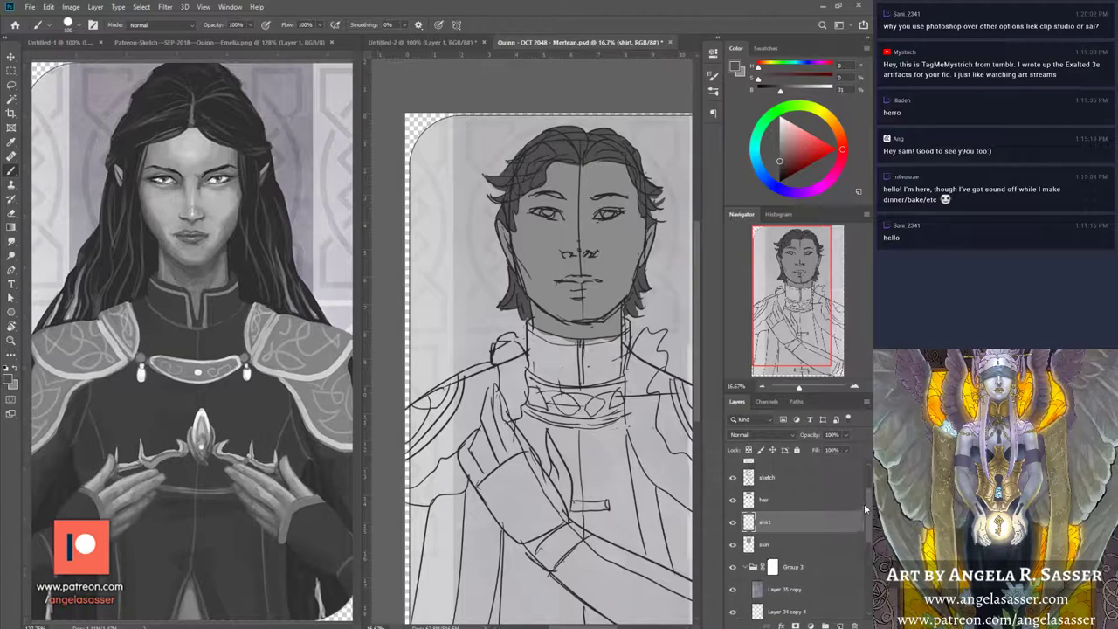
scroll(866, 519, up, 1)
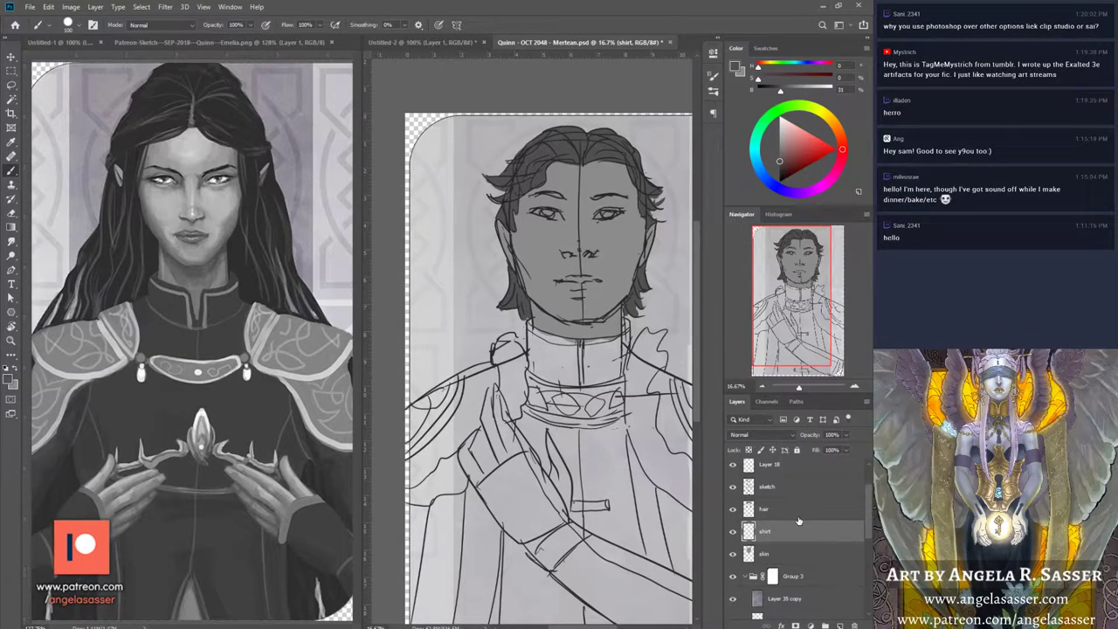
Step: Fill the sketch's high collar with a flat dark grey on the shirt layer, from the neck down to the ornamental band
click(797, 521)
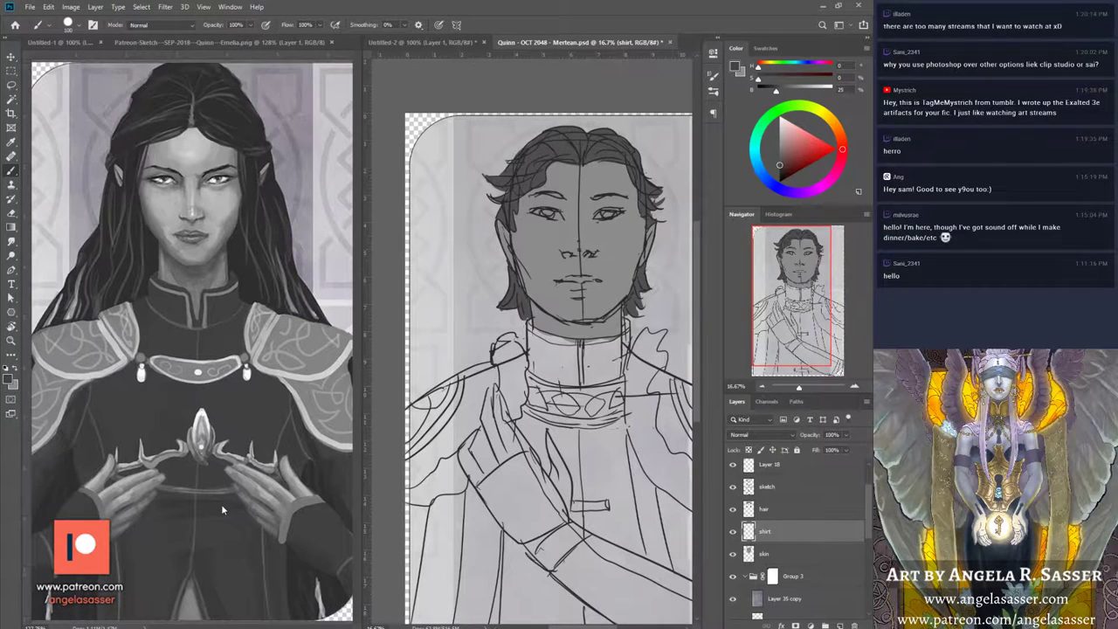
mouse_move(529, 321)
mouse_down()
mouse_move(532, 367)
mouse_move(540, 343)
mouse_move(592, 349)
mouse_up()
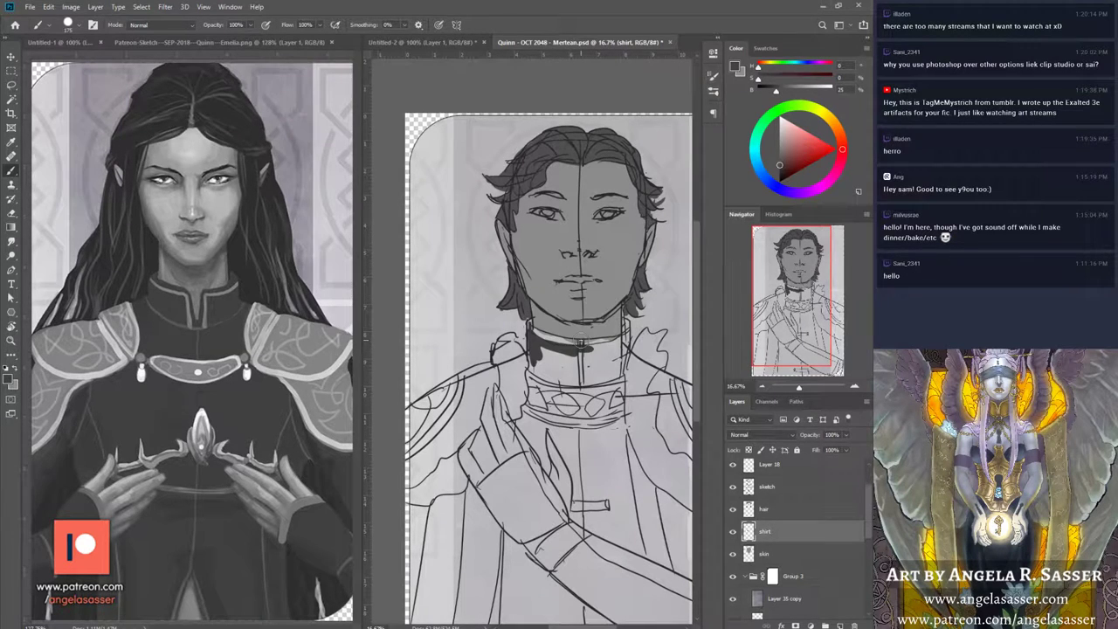
mouse_move(531, 350)
mouse_down()
mouse_move(557, 366)
mouse_move(542, 377)
mouse_move(578, 377)
mouse_move(576, 360)
mouse_move(601, 354)
mouse_move(591, 378)
mouse_up()
drag(581, 360, 605, 350)
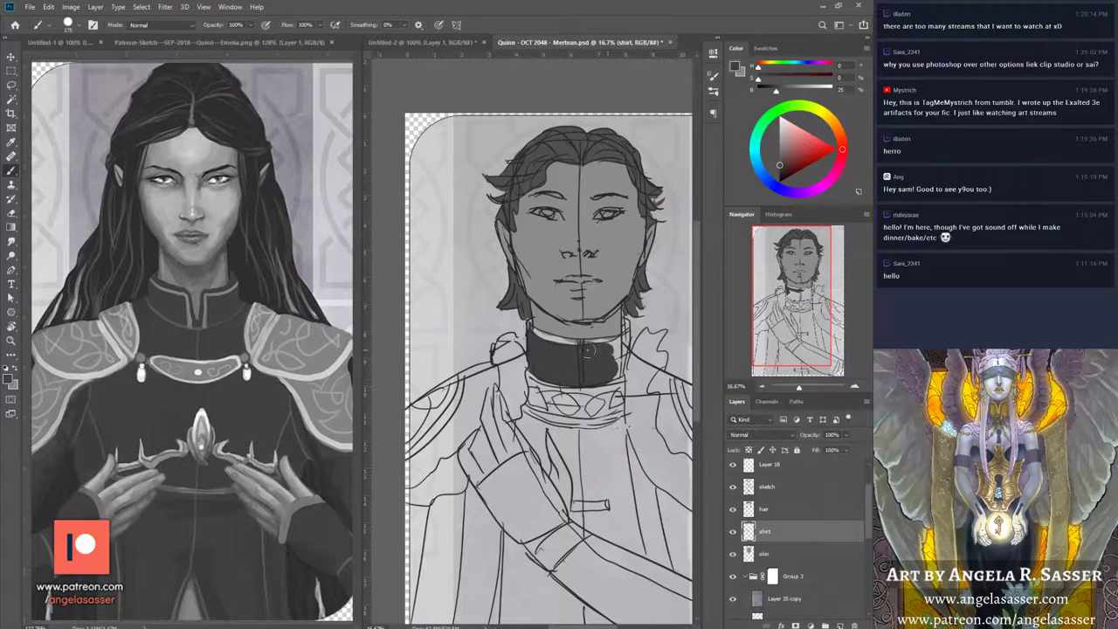
mouse_move(529, 332)
mouse_down()
mouse_move(587, 346)
mouse_move(614, 339)
mouse_move(570, 345)
mouse_move(602, 343)
mouse_move(618, 364)
mouse_move(609, 374)
mouse_move(619, 346)
mouse_move(609, 342)
mouse_move(623, 354)
mouse_move(623, 337)
mouse_move(622, 372)
mouse_up()
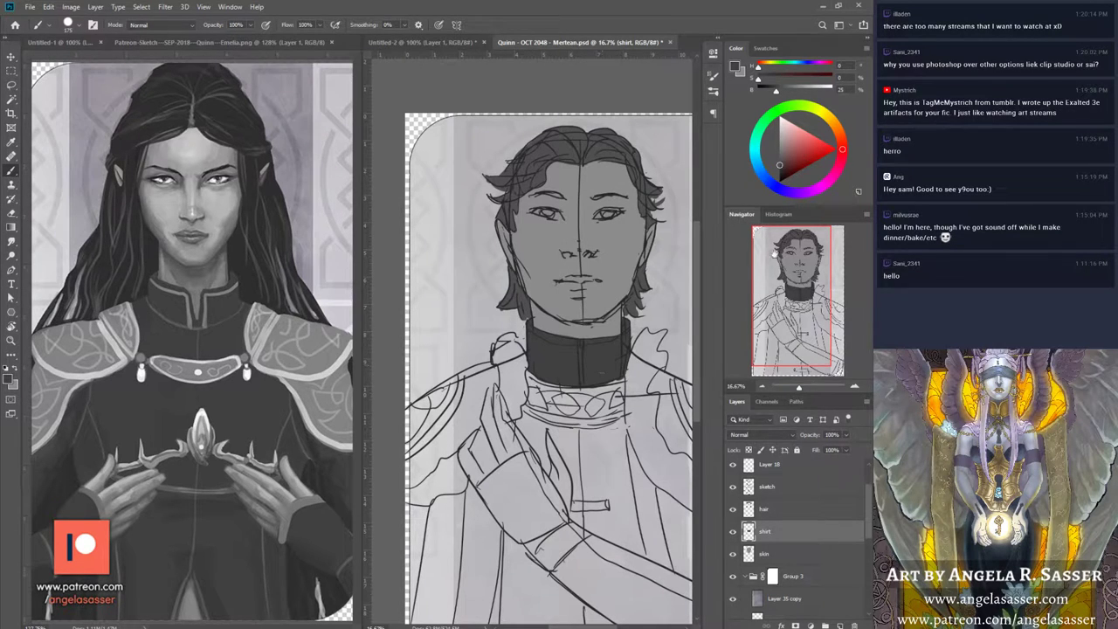
Step: Paint the shirt front dark grey between the cloak edges, around the raised hand and beneath the crossed forearm
drag(795, 289, 802, 300)
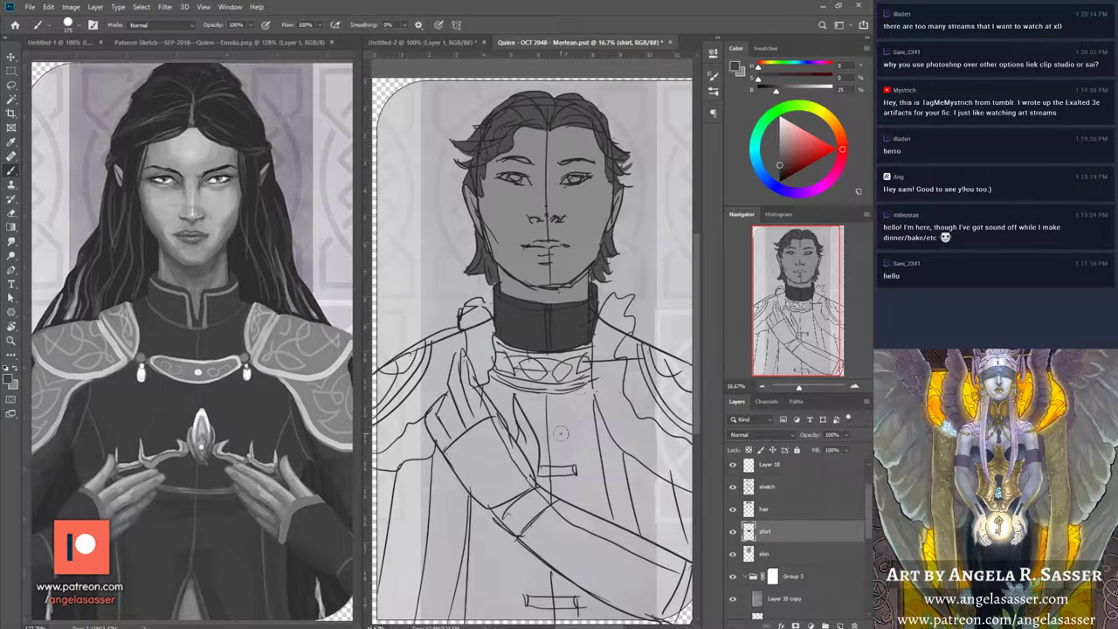
mouse_move(500, 403)
mouse_down()
mouse_move(487, 391)
mouse_move(503, 399)
mouse_move(515, 446)
mouse_move(502, 391)
mouse_move(506, 434)
mouse_move(489, 393)
mouse_move(501, 381)
mouse_move(486, 380)
mouse_move(529, 402)
mouse_move(510, 391)
mouse_move(540, 430)
mouse_move(559, 410)
mouse_move(541, 393)
mouse_move(576, 406)
mouse_move(559, 450)
mouse_move(541, 441)
mouse_move(549, 468)
mouse_move(583, 454)
mouse_move(542, 476)
mouse_move(587, 503)
mouse_move(572, 421)
mouse_move(597, 502)
mouse_move(546, 398)
mouse_move(533, 396)
mouse_move(587, 388)
mouse_move(534, 397)
mouse_move(586, 390)
mouse_move(583, 412)
mouse_move(590, 384)
mouse_move(602, 502)
mouse_move(586, 400)
mouse_move(598, 476)
mouse_move(580, 510)
mouse_move(612, 521)
mouse_up()
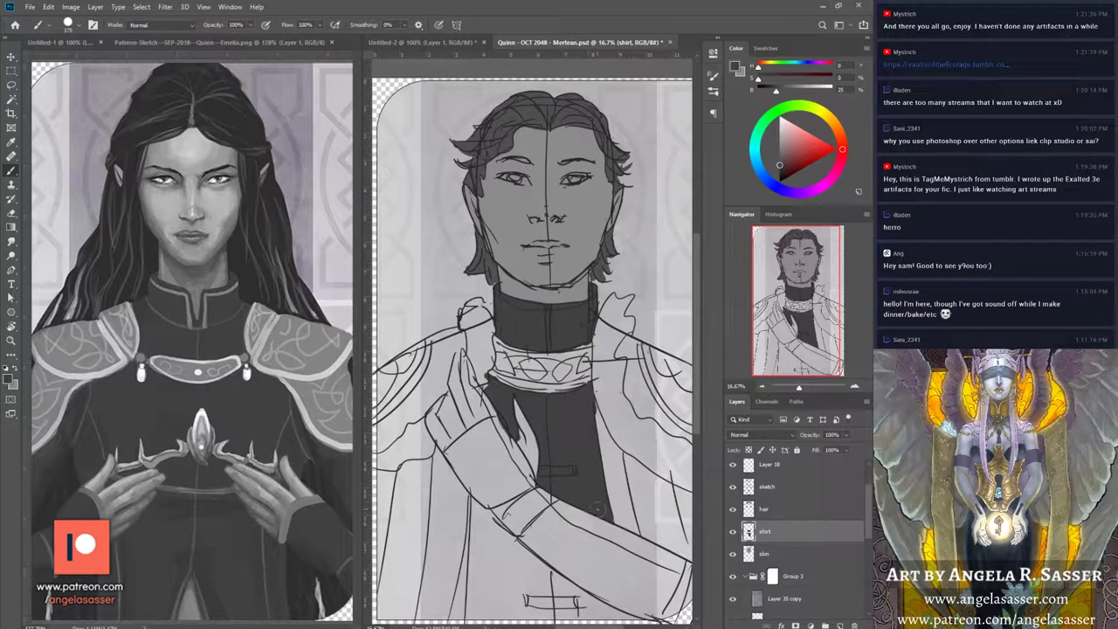
mouse_move(481, 522)
mouse_down()
mouse_move(486, 553)
mouse_move(466, 503)
mouse_move(556, 588)
mouse_move(490, 548)
mouse_move(513, 565)
mouse_move(509, 585)
mouse_move(490, 612)
mouse_move(480, 582)
mouse_move(475, 614)
mouse_move(535, 611)
mouse_move(511, 588)
mouse_move(520, 551)
mouse_move(543, 576)
mouse_up()
drag(643, 620, 660, 616)
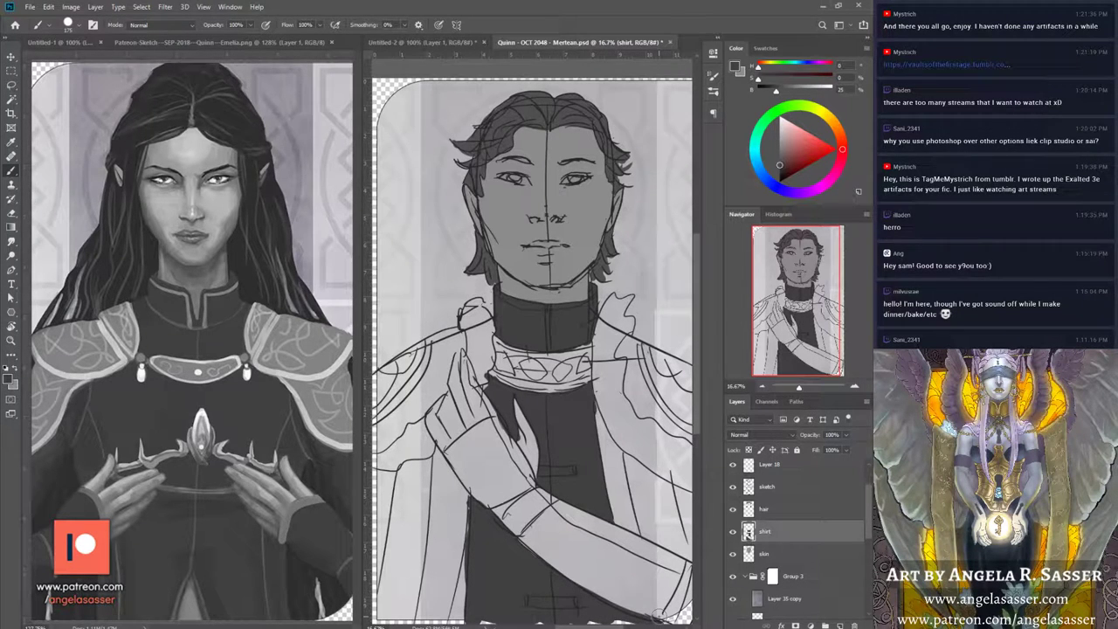
Step: Extend the dark grey shirt fill along its outer edge below the raised hand, down to the hem
scroll(576, 559, down, 1)
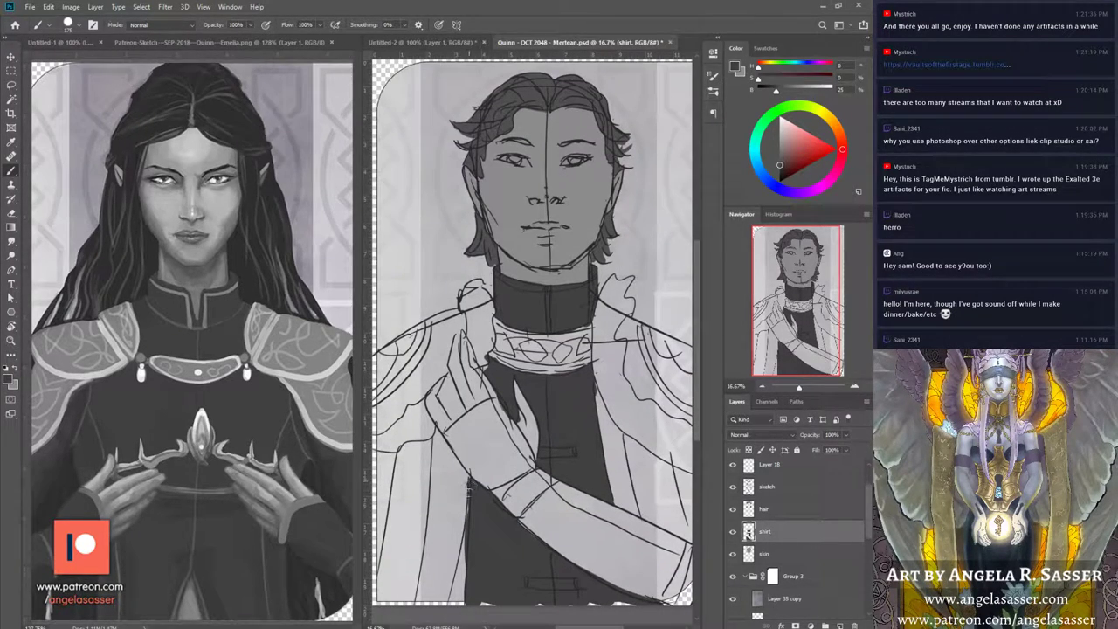
drag(470, 484, 457, 601)
mouse_move(464, 537)
mouse_down()
mouse_move(468, 581)
mouse_move(449, 602)
mouse_move(471, 577)
mouse_up()
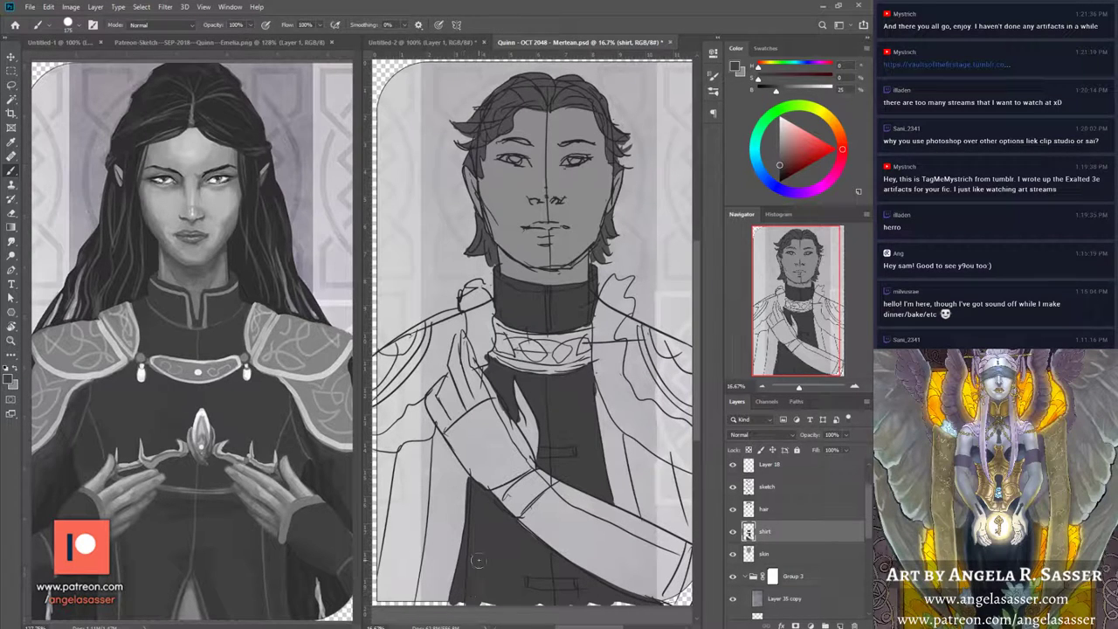
mouse_move(475, 480)
mouse_down()
mouse_move(471, 493)
mouse_move(462, 485)
mouse_up()
drag(805, 284, 768, 285)
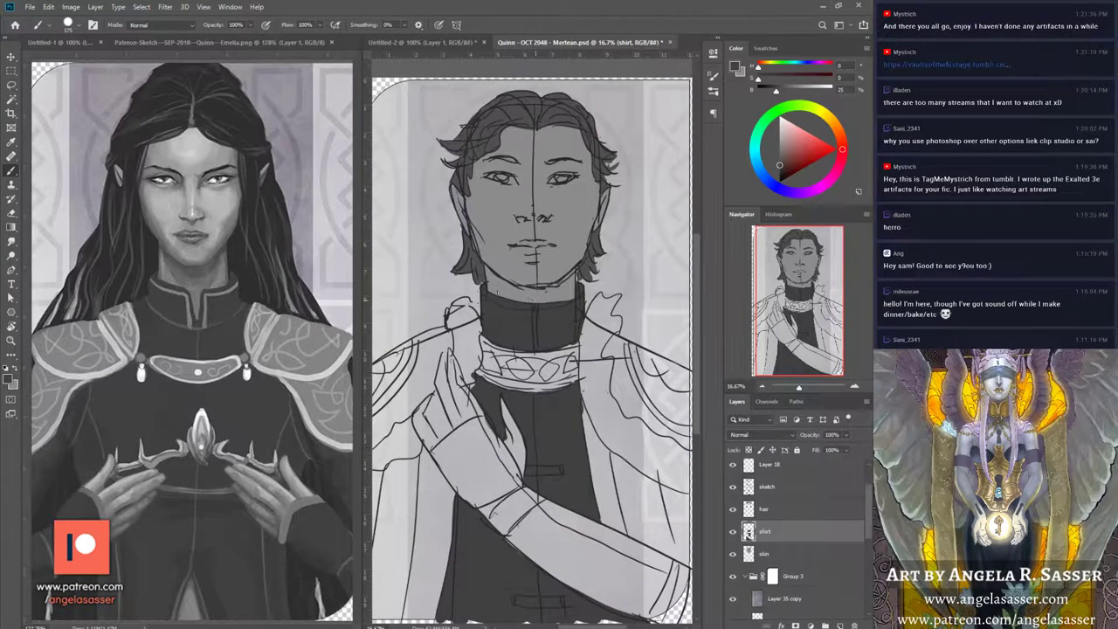
Step: Sample the hair's grey, return to the shirt layer and toggle its visibility to check the fill against the whole figure
click(776, 513)
alt+click(543, 121)
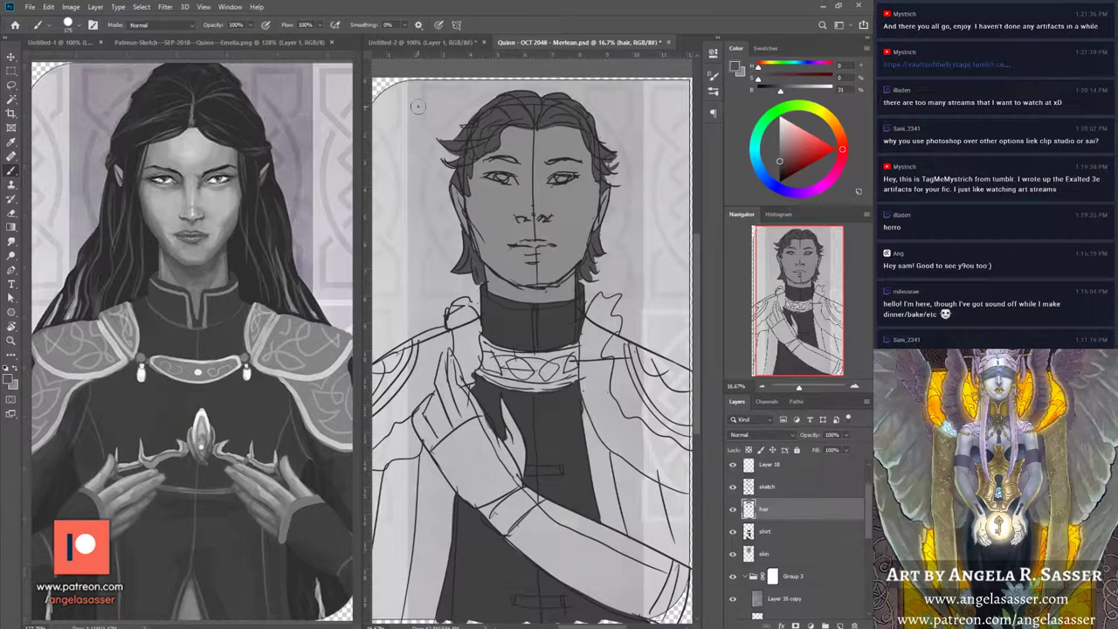
click(766, 535)
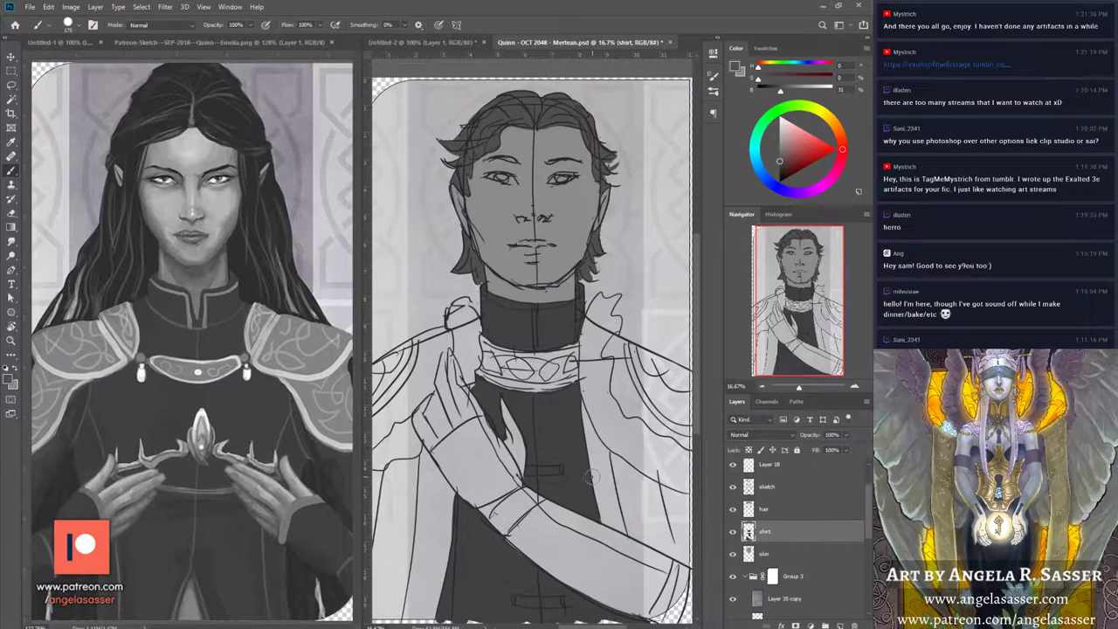
drag(799, 389, 798, 390)
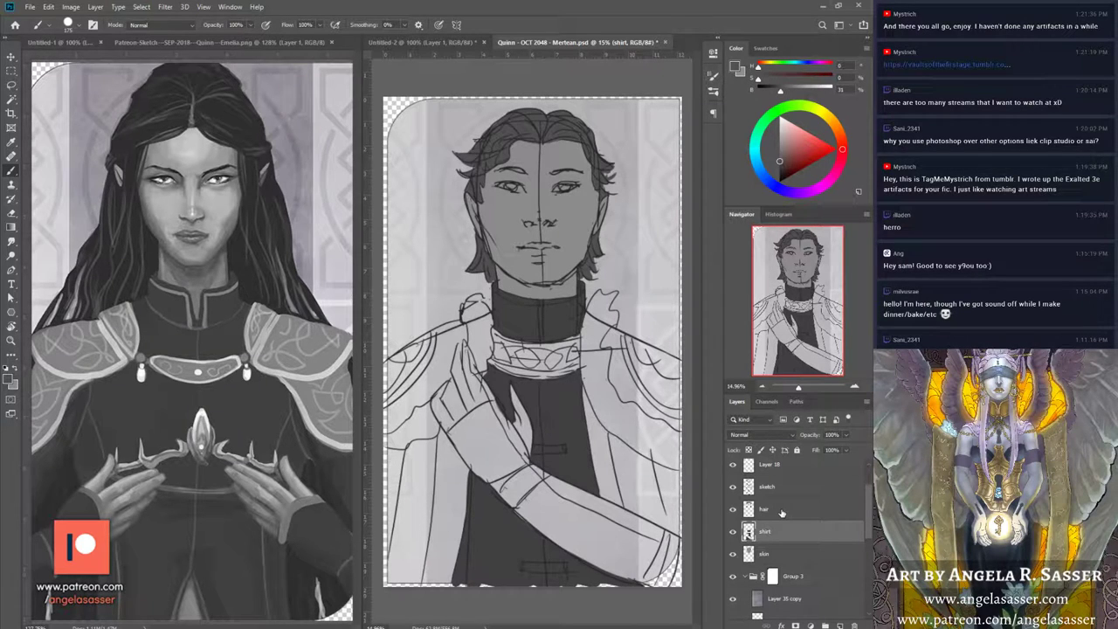
click(733, 531)
click(733, 531)
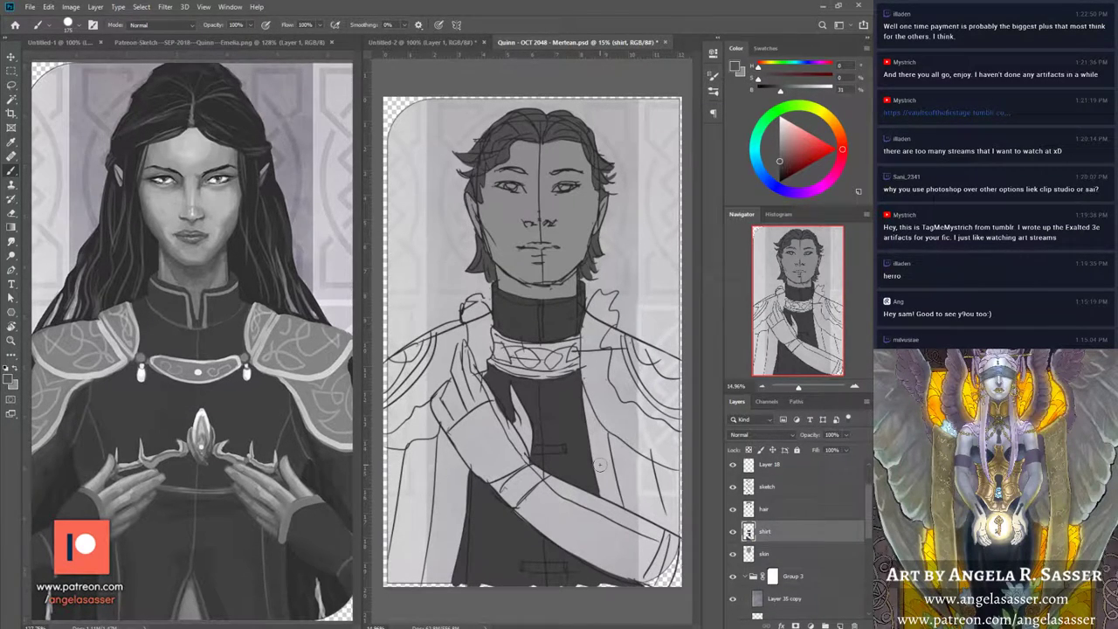
click(733, 532)
click(734, 532)
Step: Sample the mid grey of the reference's shoulder armour and add a layer named "shoulders" above the shirt layer
alt+click(325, 386)
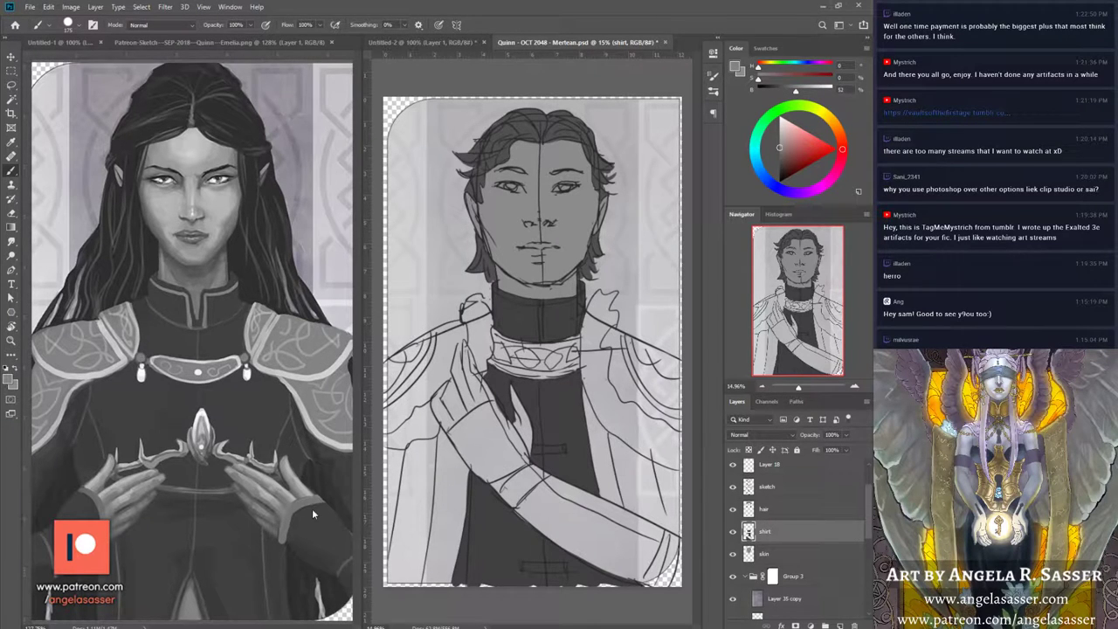
click(839, 625)
double_click(769, 530)
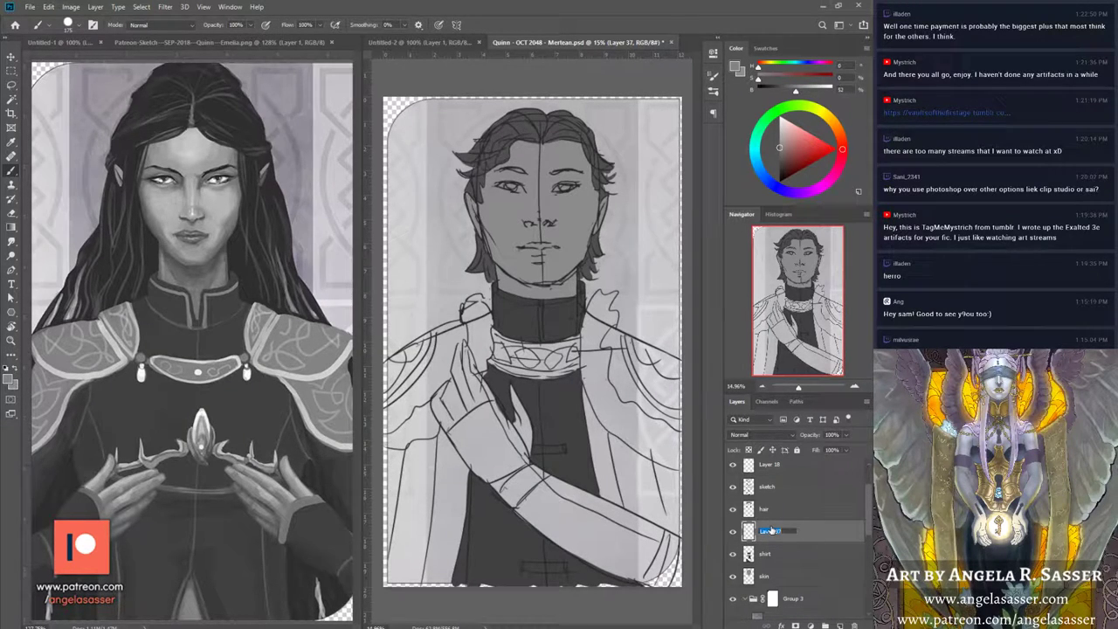
text(shoulders)
key(Return)
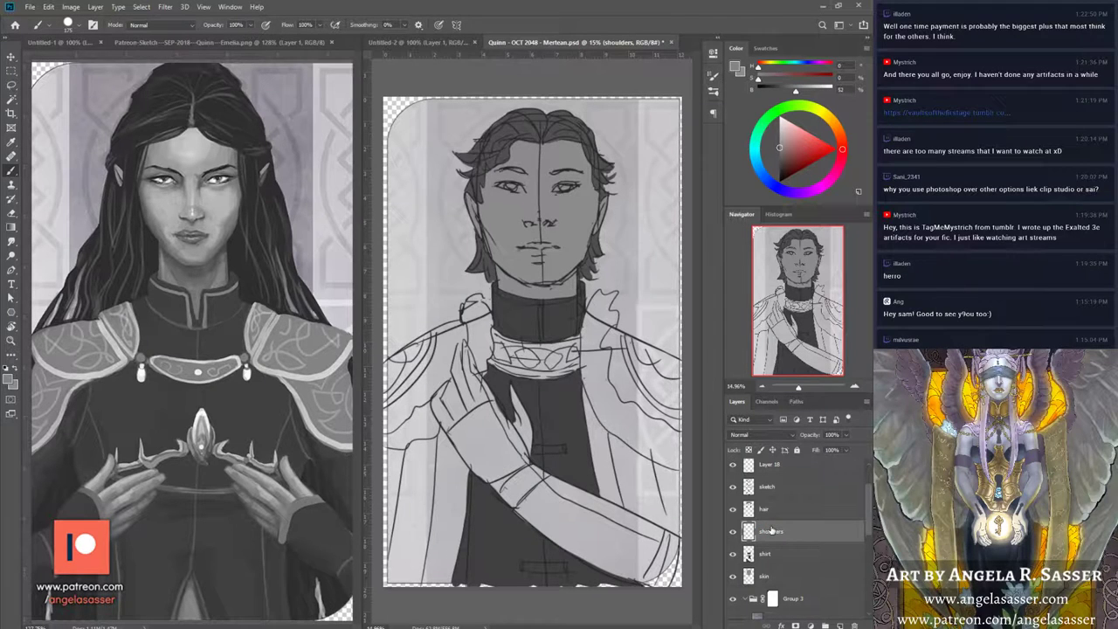
Step: Fill both of the figure's shoulder pieces with the sampled mid grey, out to their scalloped edges and the canvas border
mouse_move(397, 374)
mouse_down()
mouse_move(394, 424)
mouse_move(411, 395)
mouse_move(422, 398)
mouse_move(407, 396)
mouse_move(409, 417)
mouse_move(406, 355)
mouse_move(442, 361)
mouse_move(430, 381)
mouse_move(448, 352)
mouse_move(429, 384)
mouse_move(448, 376)
mouse_move(460, 329)
mouse_up()
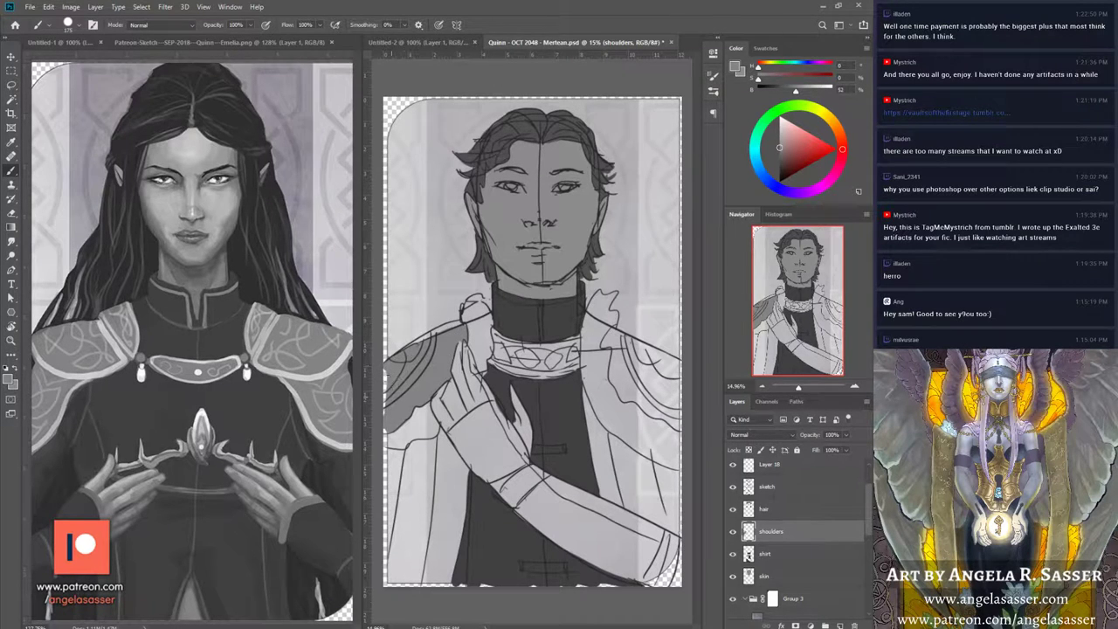
drag(387, 374, 386, 395)
mouse_move(604, 336)
mouse_down()
mouse_move(625, 386)
mouse_move(654, 409)
mouse_move(649, 374)
mouse_move(680, 432)
mouse_move(634, 355)
mouse_move(669, 370)
mouse_move(611, 332)
mouse_move(673, 381)
mouse_up()
drag(676, 357, 672, 407)
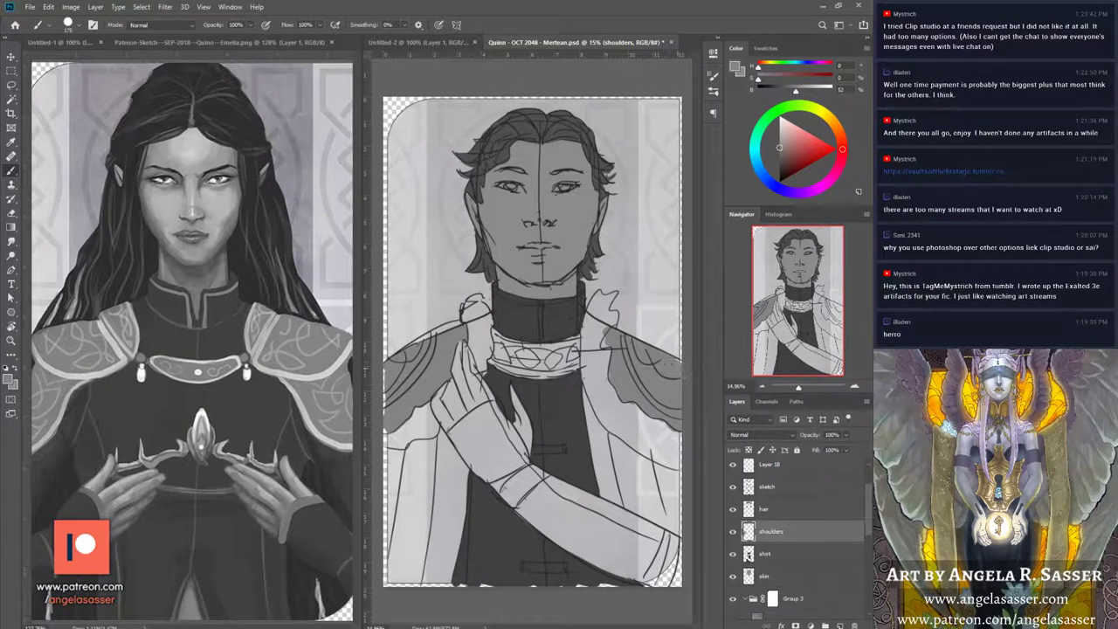
mouse_move(617, 379)
mouse_down()
mouse_move(607, 389)
mouse_move(622, 403)
mouse_up()
mouse_move(611, 346)
mouse_down()
mouse_move(603, 353)
mouse_move(611, 335)
mouse_up()
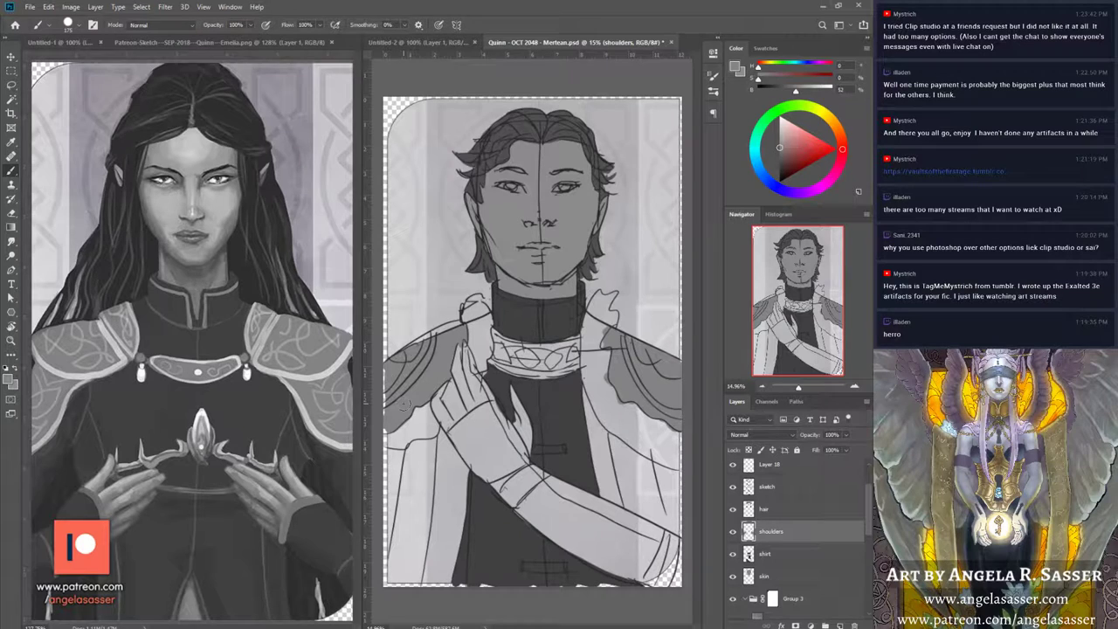
Step: Fill the ornamental band below the collar with the same mid grey and check the shoulders layer by toggling its visibility
mouse_move(511, 354)
mouse_down()
mouse_move(487, 364)
mouse_move(514, 339)
mouse_move(492, 343)
mouse_move(545, 353)
mouse_move(524, 370)
mouse_move(541, 374)
mouse_move(570, 365)
mouse_move(566, 353)
mouse_move(531, 347)
mouse_move(576, 344)
mouse_move(576, 367)
mouse_move(573, 344)
mouse_move(552, 344)
mouse_move(580, 349)
mouse_up()
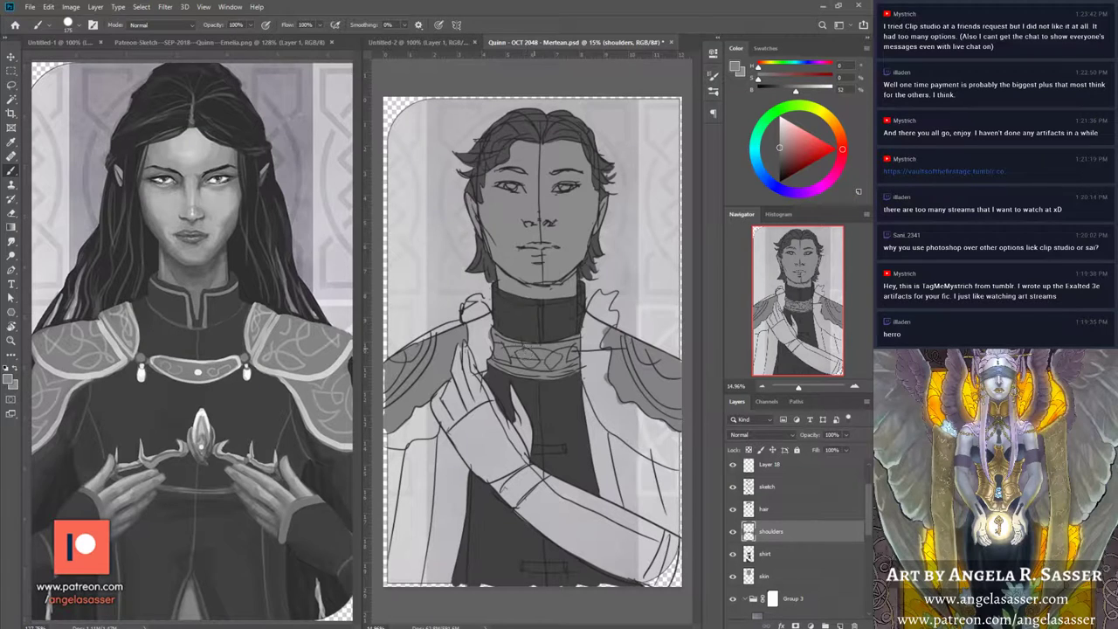
drag(528, 342, 540, 342)
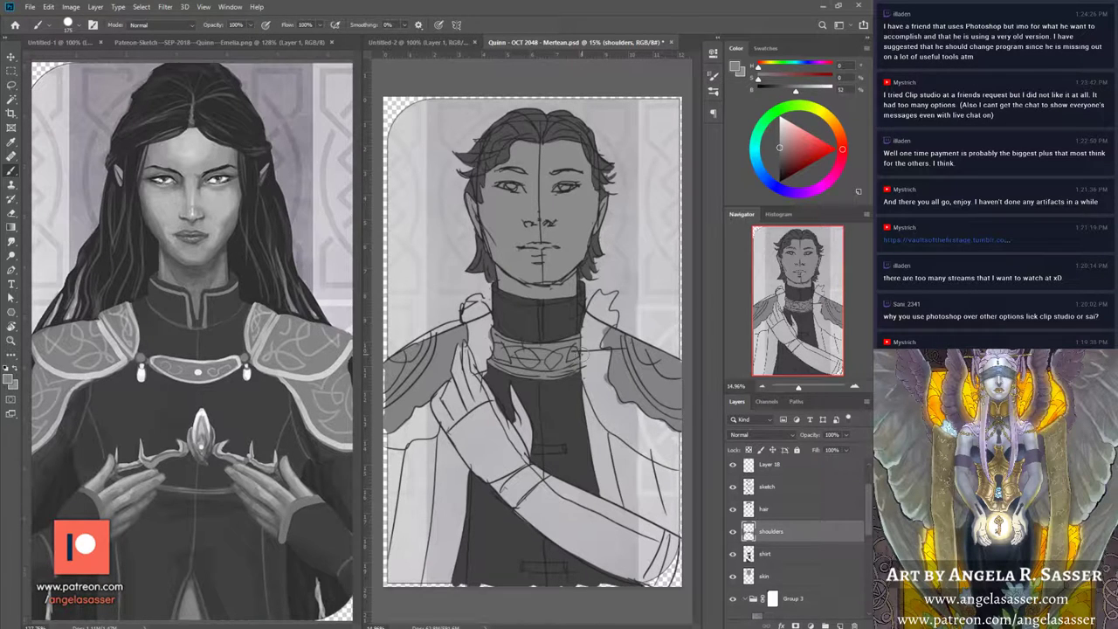
click(734, 531)
click(733, 531)
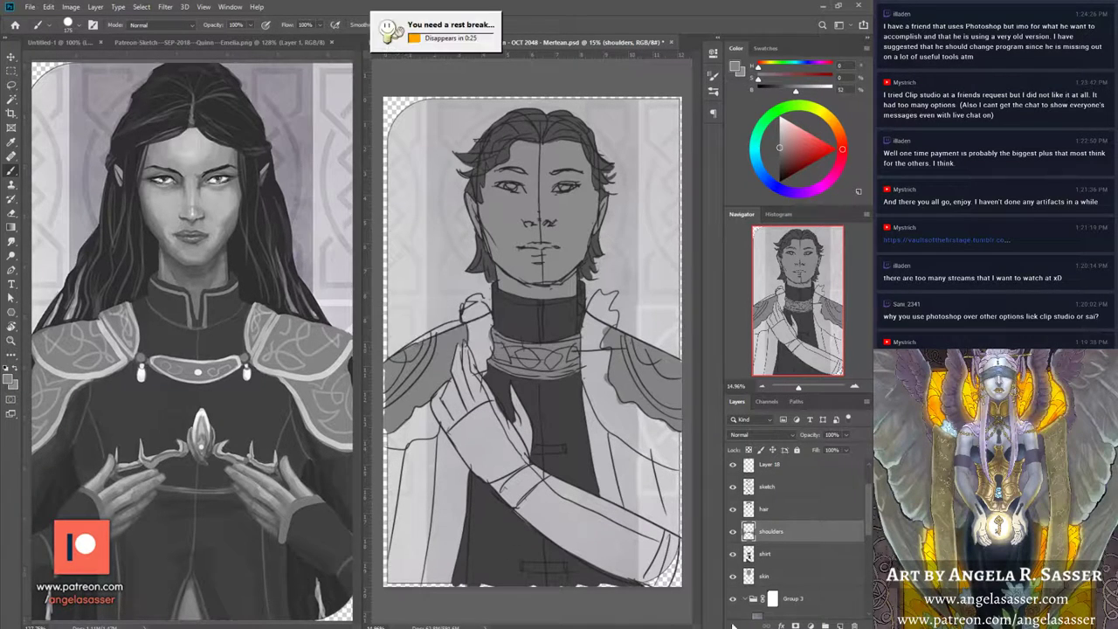
right_click(747, 519)
click(422, 39)
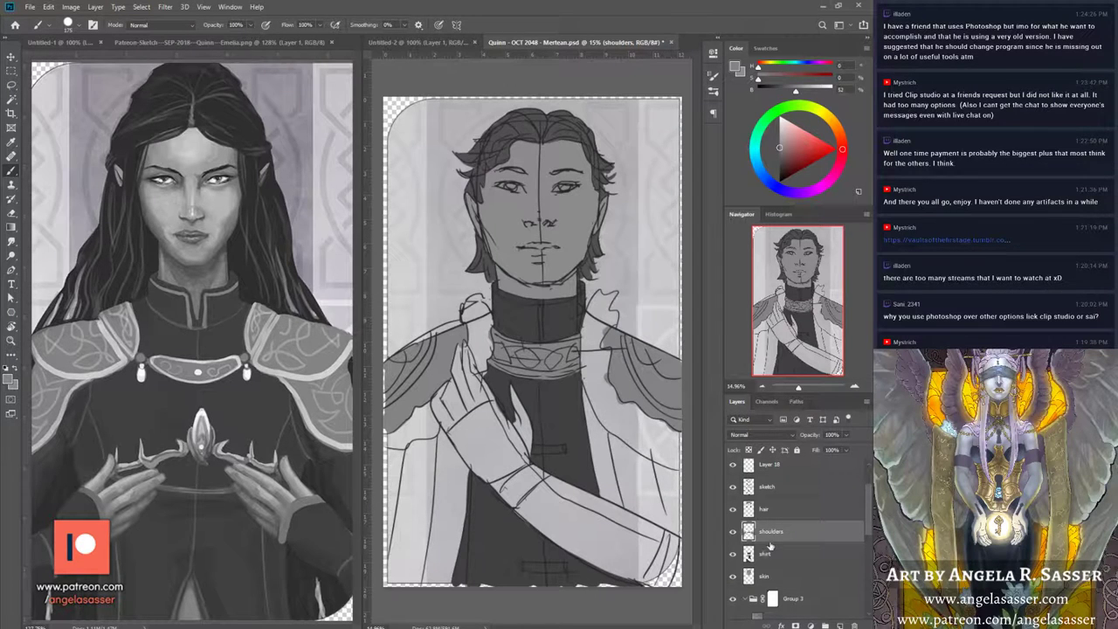
Step: Add a new layer above the shoulders layer and name it "cloak"
click(840, 625)
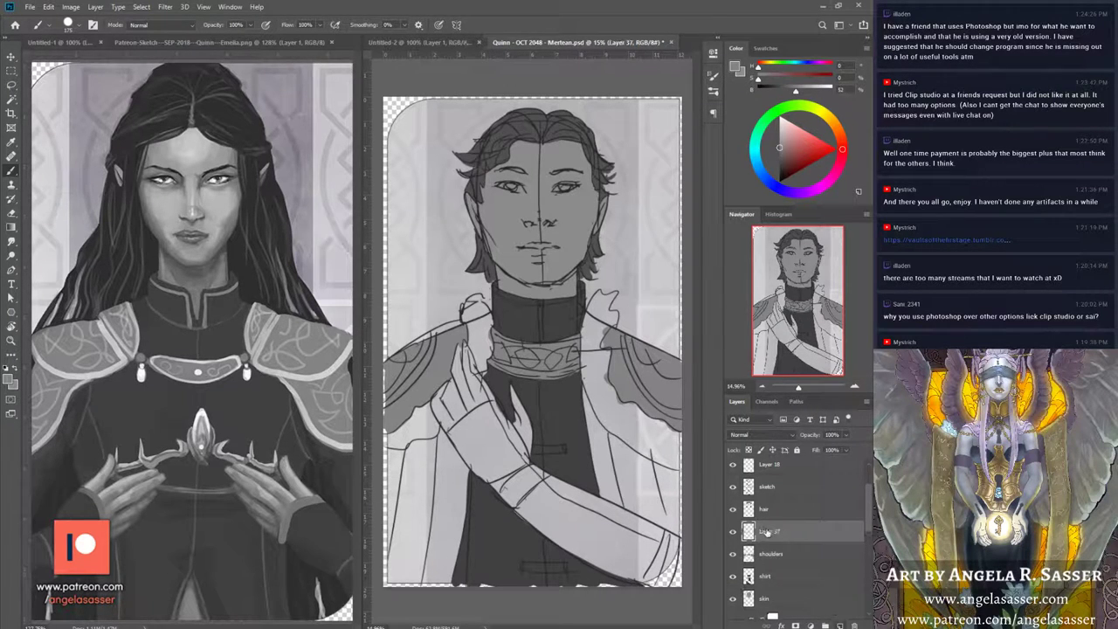
double_click(767, 531)
text(vloak)
key(Return)
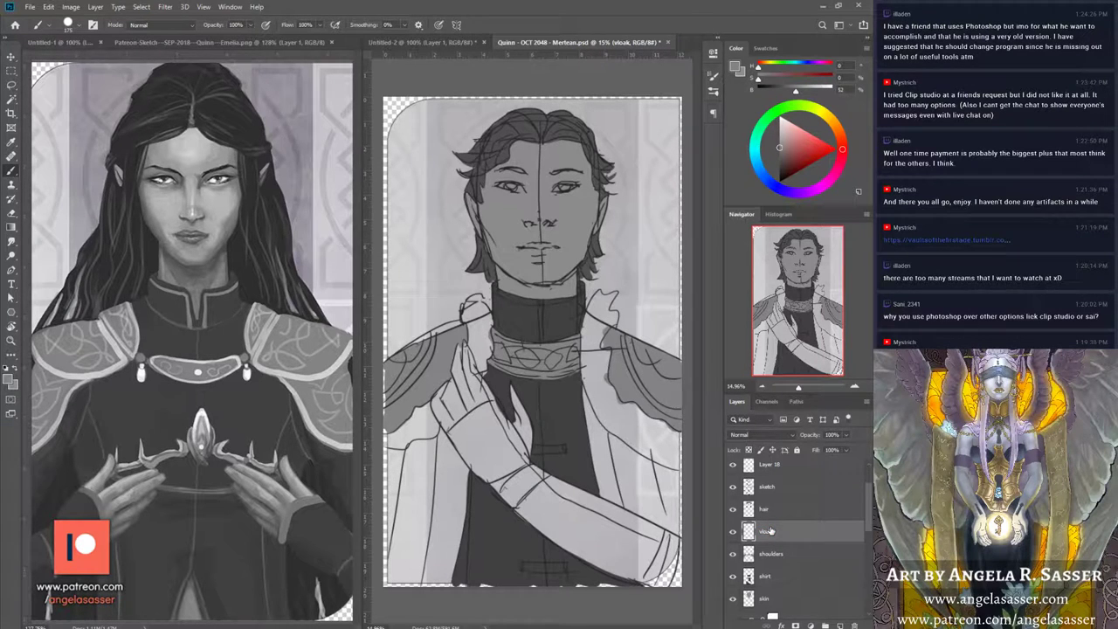
double_click(767, 530)
text(cloak)
key(Return)
Step: Choose the dark grey 5d5d5d and fill the left half of the cloak with it, from the shoulder's trim down to the canvas border
alt+click(475, 559)
click(9, 378)
click(577, 341)
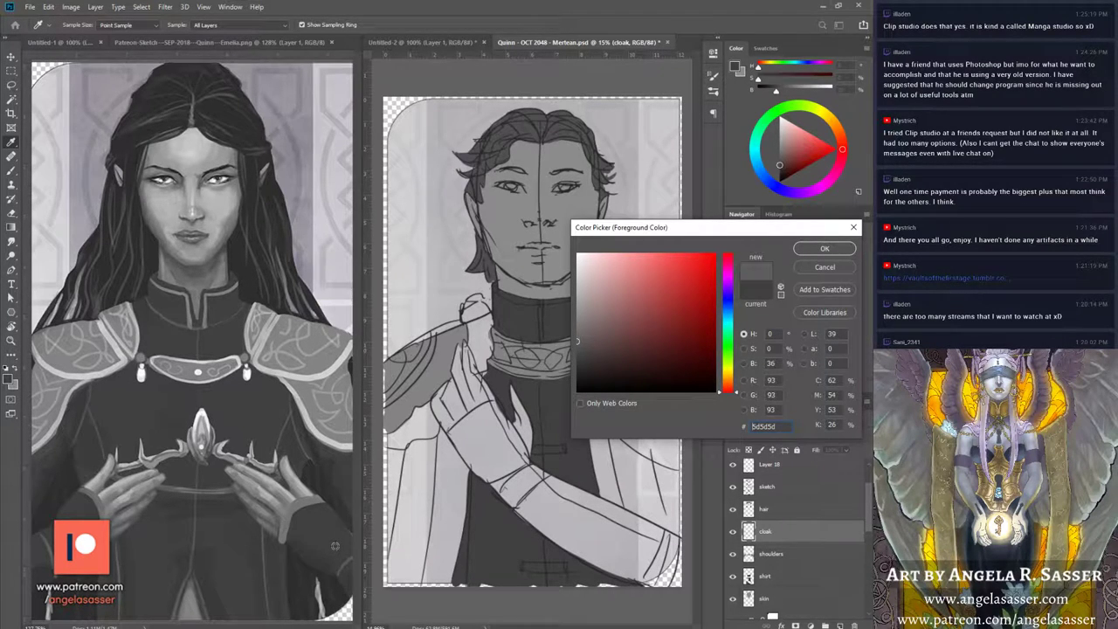
click(820, 249)
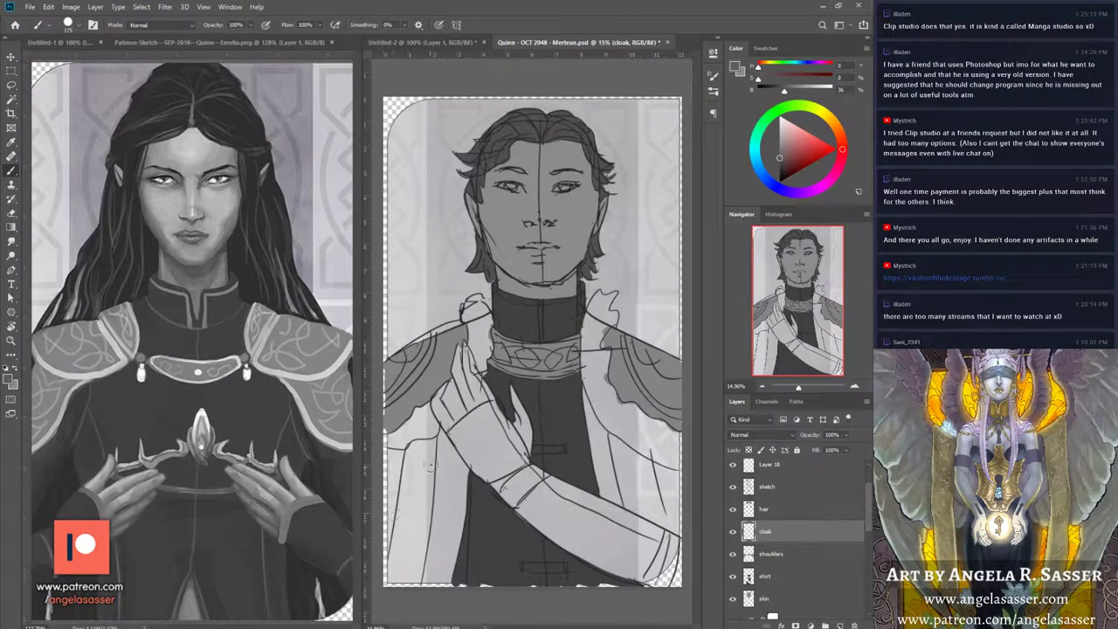
mouse_move(429, 466)
mouse_down()
mouse_move(403, 532)
mouse_move(425, 489)
mouse_move(433, 551)
mouse_move(449, 467)
mouse_move(461, 524)
mouse_move(466, 470)
mouse_move(466, 504)
mouse_up()
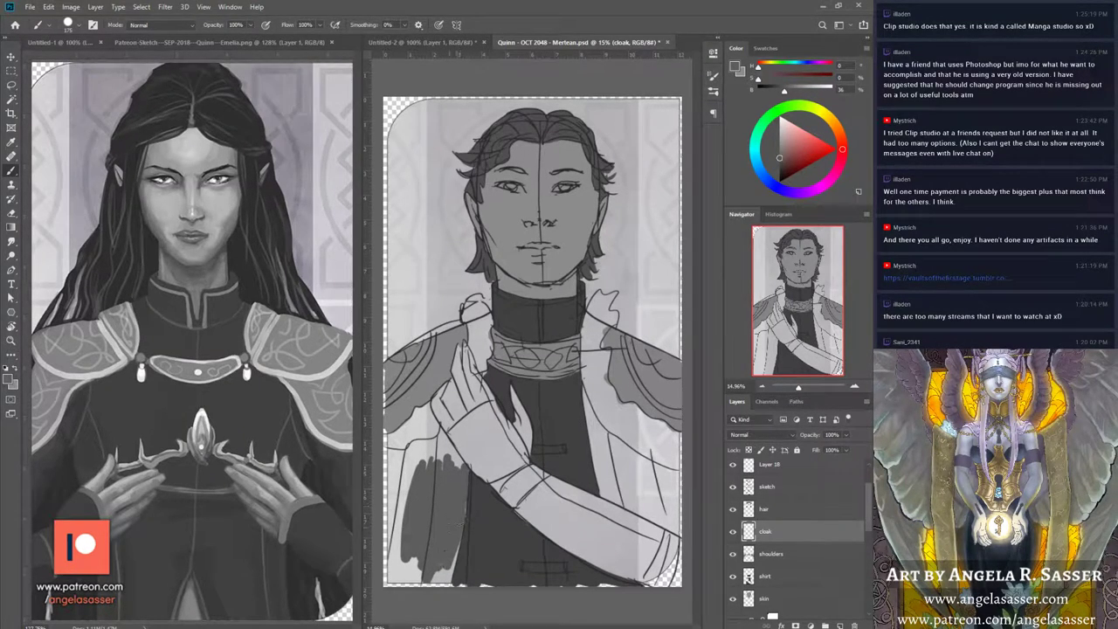
mouse_move(447, 563)
mouse_down()
mouse_move(441, 585)
mouse_move(453, 549)
mouse_move(456, 569)
mouse_move(469, 504)
mouse_move(411, 478)
mouse_up()
mouse_move(402, 522)
mouse_down()
mouse_move(399, 554)
mouse_move(395, 497)
mouse_move(400, 571)
mouse_move(530, 571)
mouse_move(438, 573)
mouse_move(442, 513)
mouse_move(392, 468)
mouse_move(432, 543)
mouse_move(430, 584)
mouse_up()
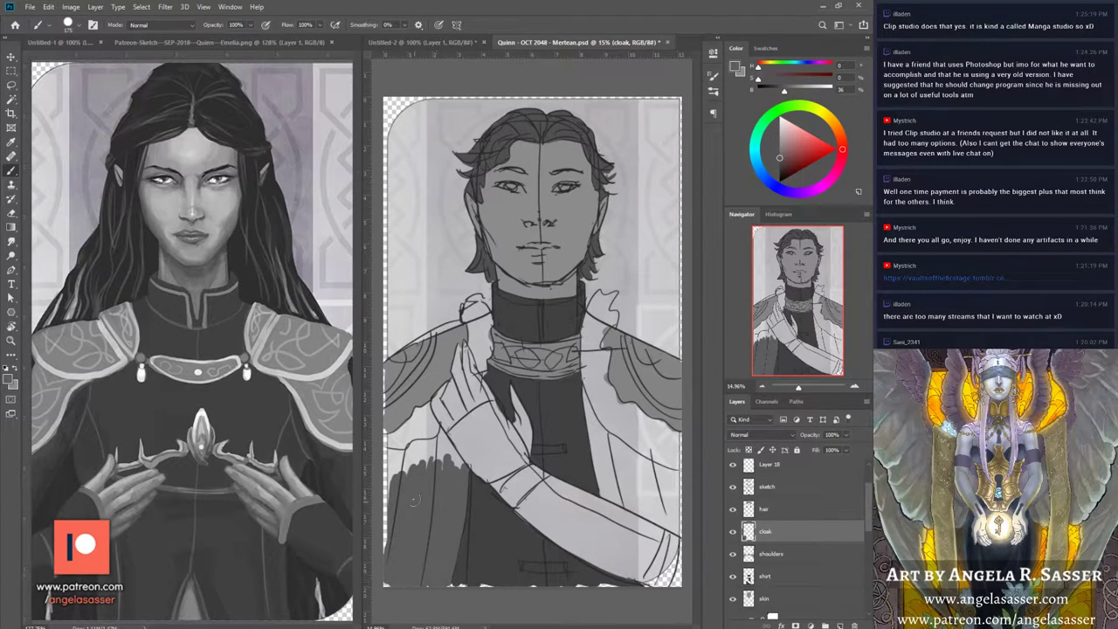
mouse_move(401, 461)
mouse_down()
mouse_move(387, 498)
mouse_move(407, 447)
mouse_move(423, 442)
mouse_move(426, 457)
mouse_move(465, 463)
mouse_up()
mouse_move(433, 426)
mouse_down()
mouse_move(445, 439)
mouse_move(439, 428)
mouse_move(448, 428)
mouse_up()
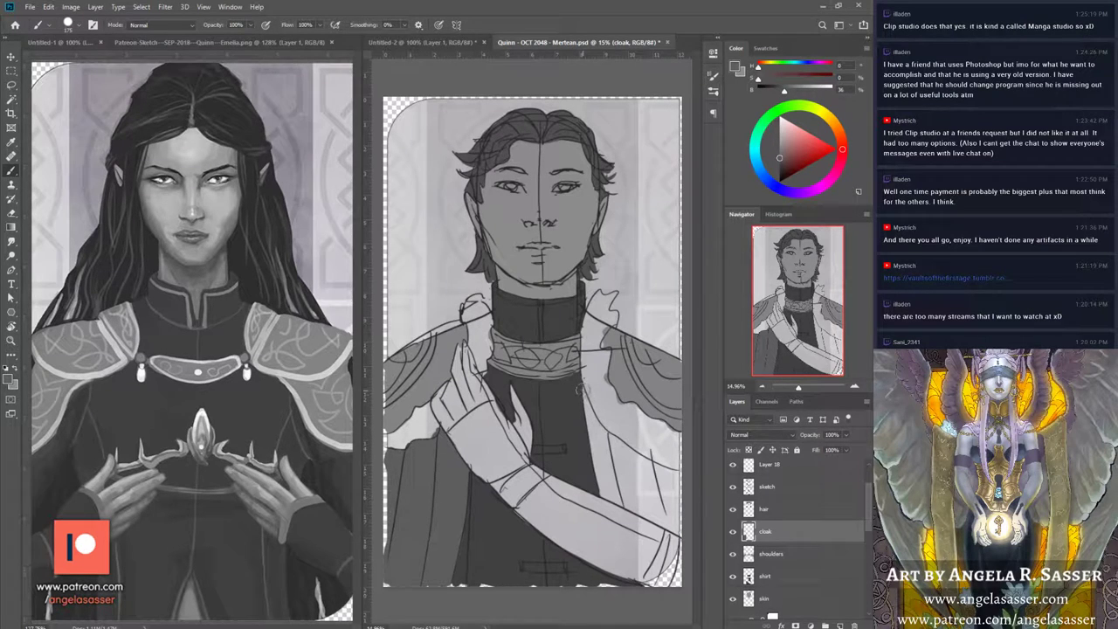
Step: Fill the right half of the cloak with the same dark grey, between the shirt, the forearm and the fur edge
mouse_move(582, 391)
mouse_down()
mouse_move(617, 492)
mouse_move(597, 449)
mouse_move(604, 495)
mouse_move(625, 503)
mouse_up()
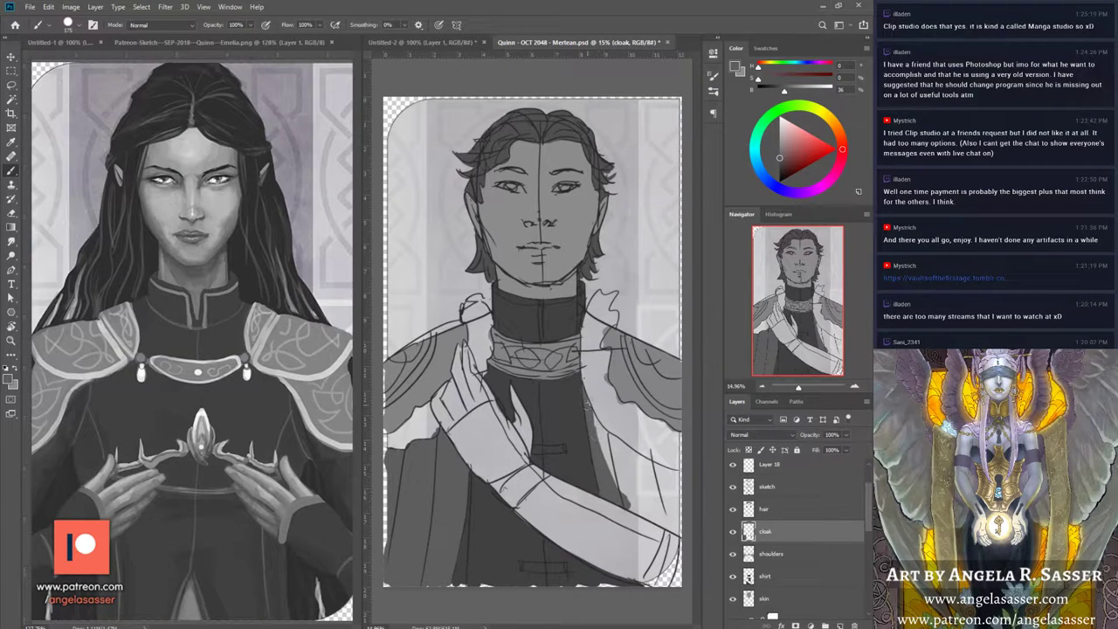
drag(592, 410, 630, 499)
mouse_move(602, 461)
mouse_down()
mouse_move(603, 431)
mouse_move(643, 496)
mouse_up()
drag(590, 394, 597, 419)
mouse_move(624, 464)
mouse_down()
mouse_move(655, 479)
mouse_move(674, 503)
mouse_move(662, 515)
mouse_move(685, 529)
mouse_move(637, 517)
mouse_move(678, 485)
mouse_up()
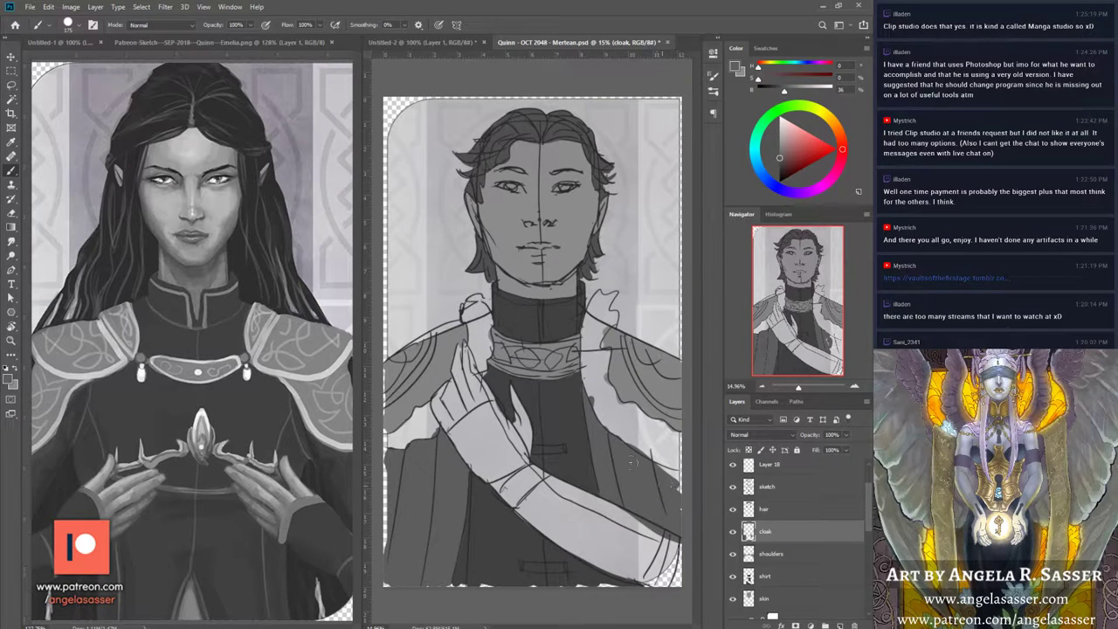
mouse_move(641, 452)
mouse_down()
mouse_move(659, 486)
mouse_move(675, 479)
mouse_move(677, 492)
mouse_move(663, 485)
mouse_move(668, 473)
mouse_move(678, 503)
mouse_up()
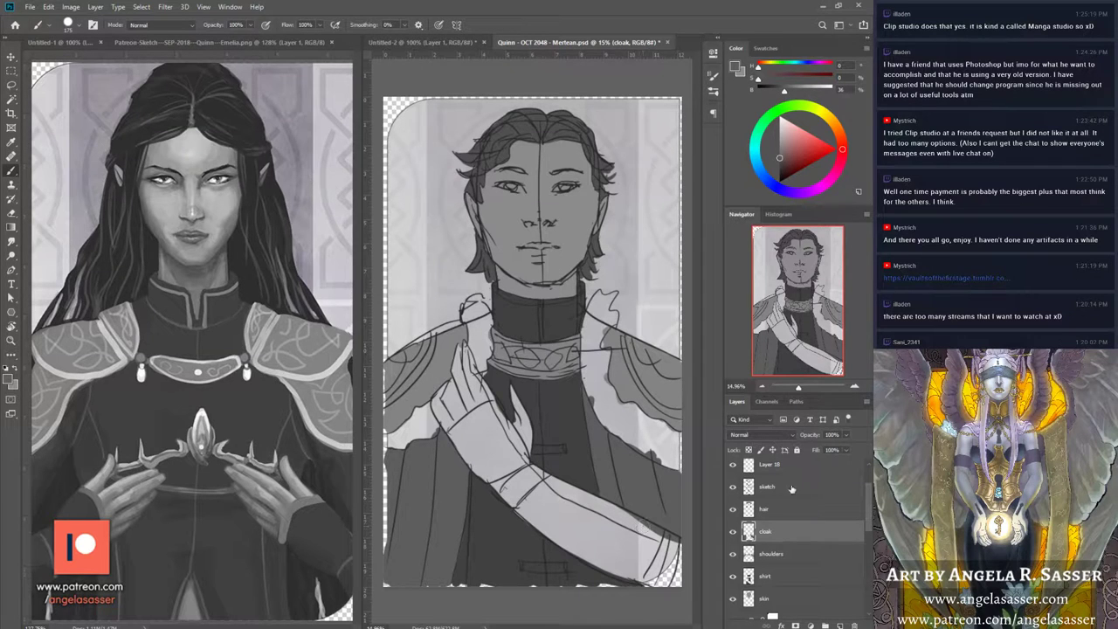
Step: Add a new layer above the cloak layer and name it "fur trim"
click(840, 625)
double_click(769, 531)
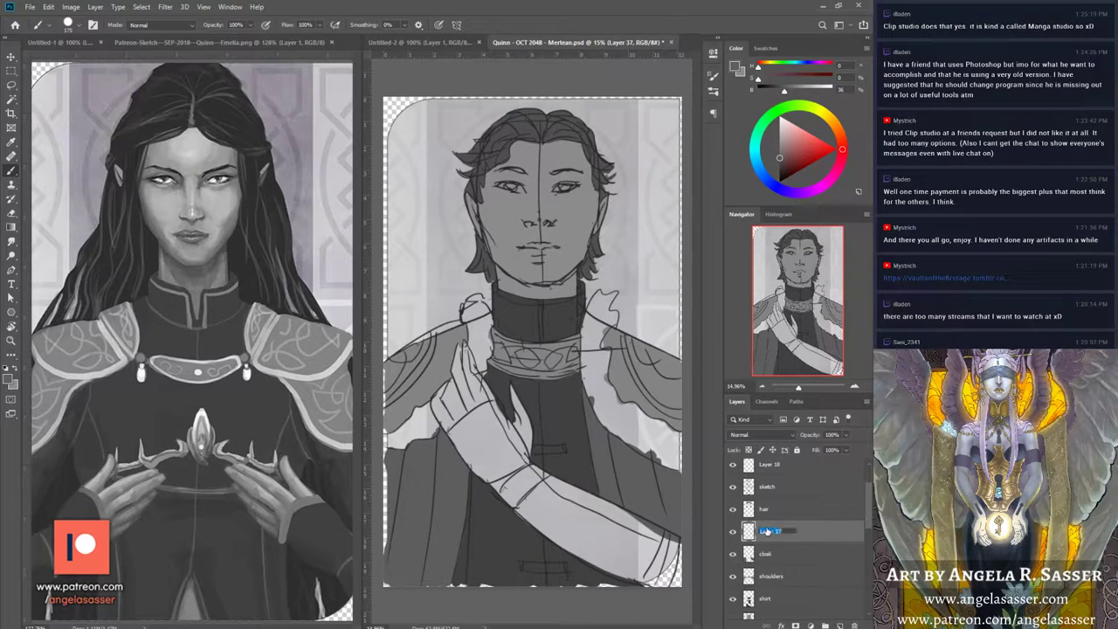
text(fur trim)
key(Return)
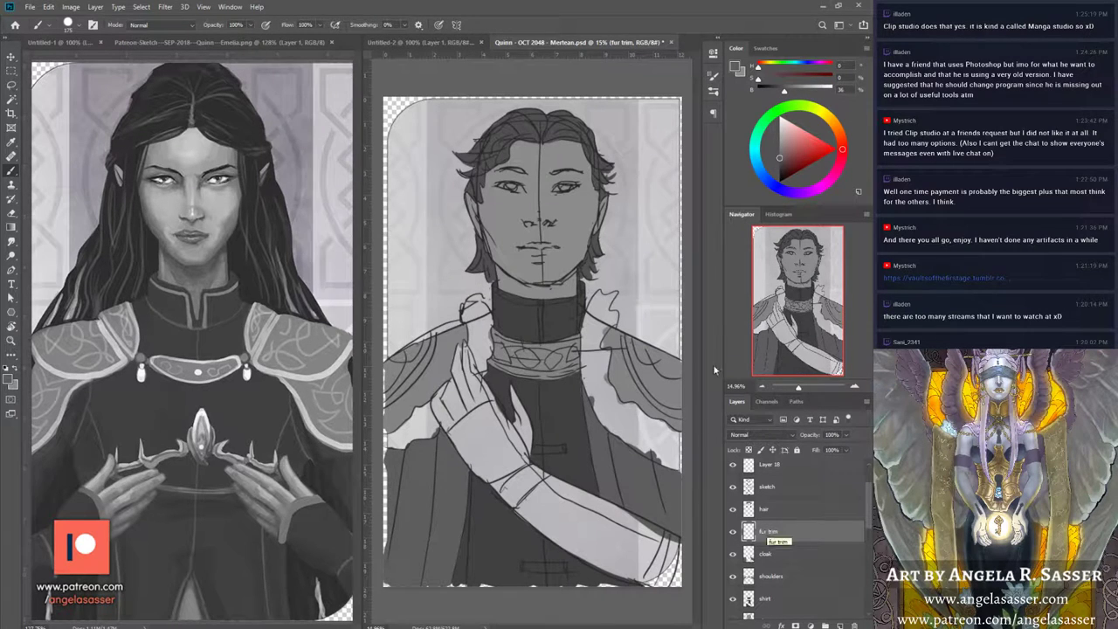
Step: Settle on a near-white grey of 90% brightness and recolour the fur already painted at the collar with a Fill
drag(779, 130, 780, 118)
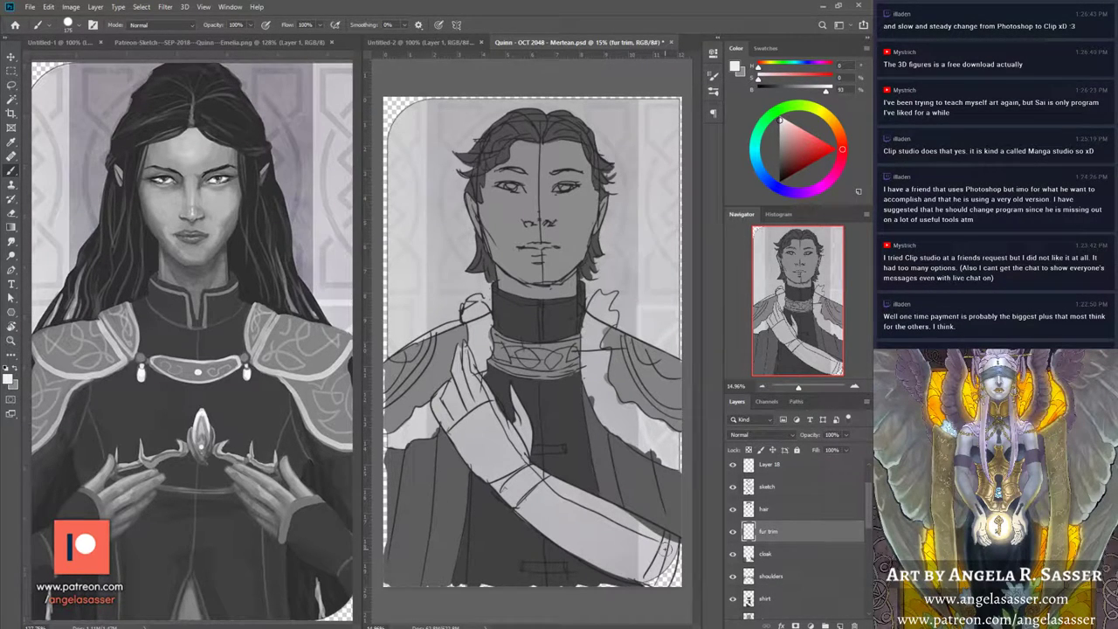
mouse_move(780, 119)
mouse_down()
mouse_move(768, 117)
mouse_move(790, 118)
mouse_move(767, 128)
mouse_up()
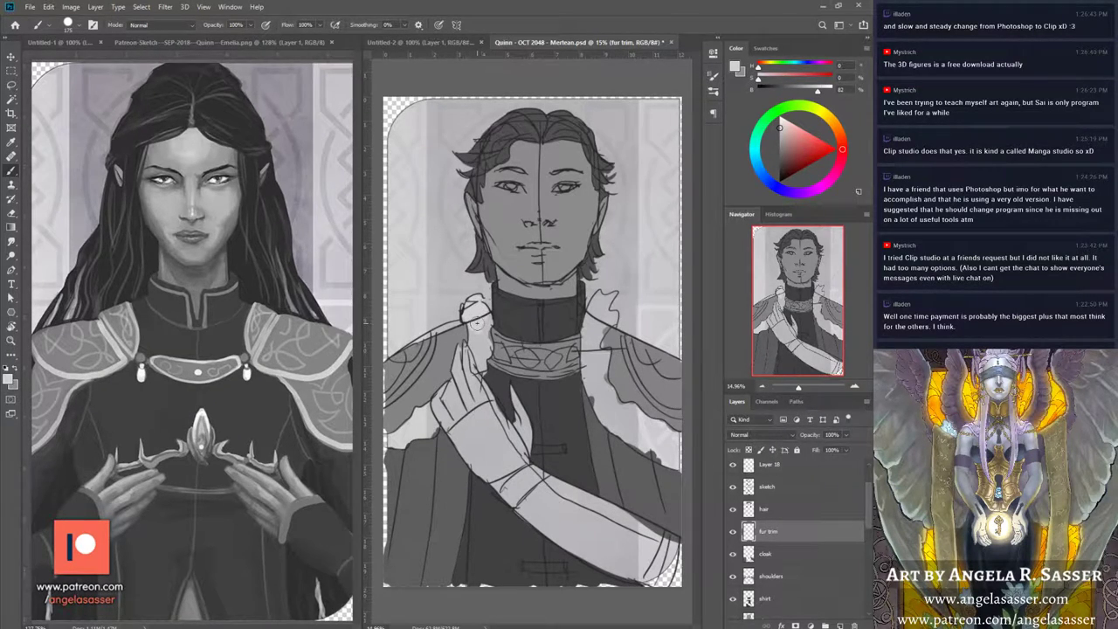
click(780, 120)
click(48, 7)
click(69, 178)
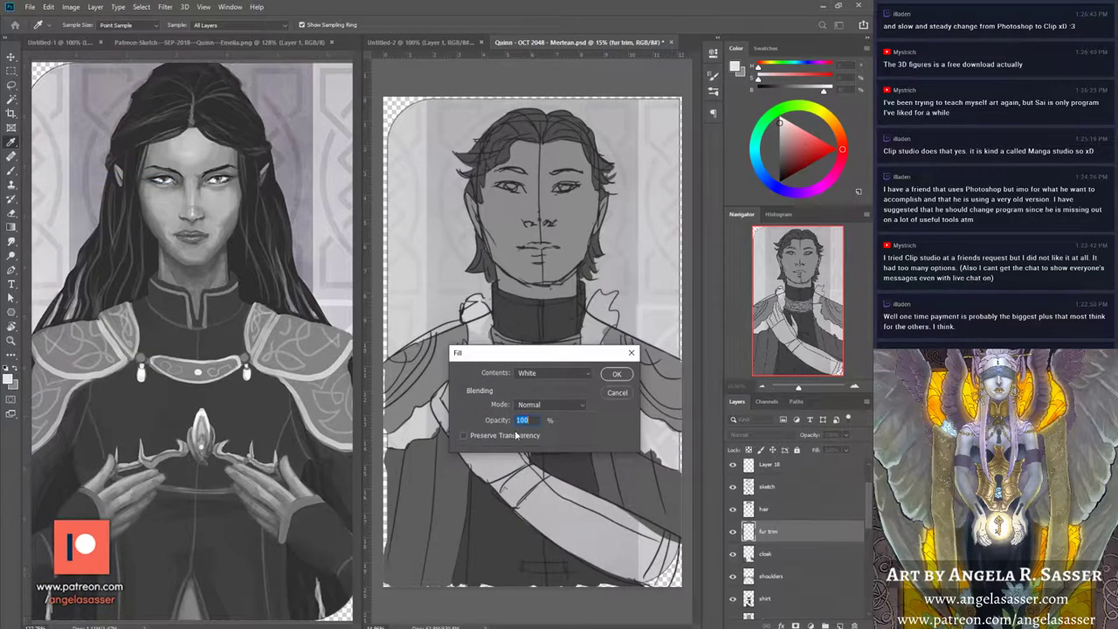
click(551, 373)
click(551, 383)
click(616, 373)
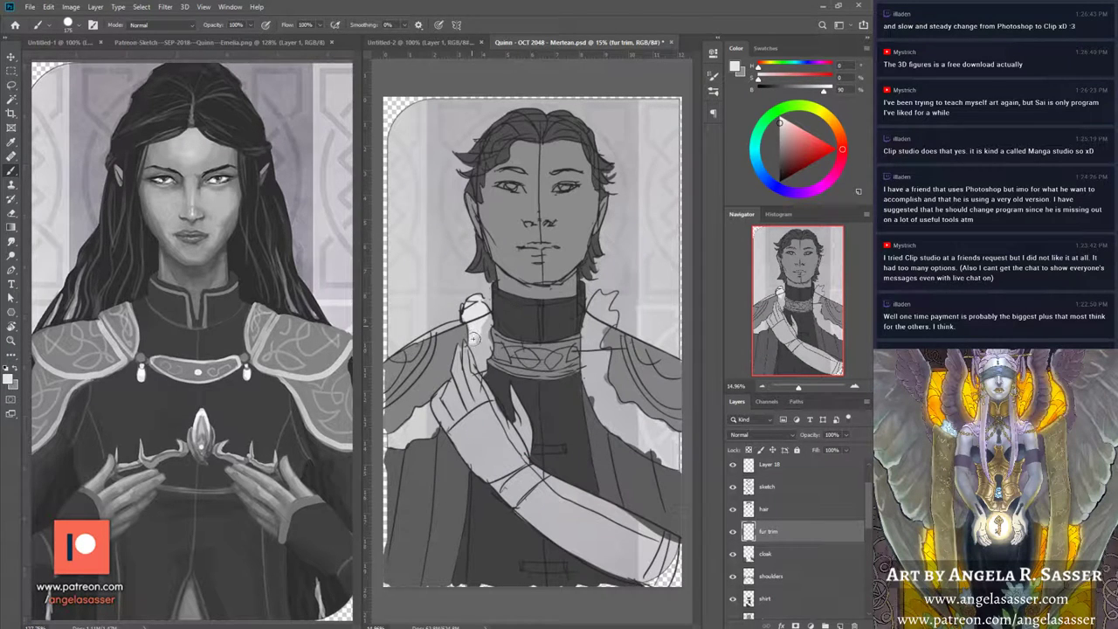
Step: Paint the cloak's fur trim near-white on both sides, from the collar down along the shoulder edges
mouse_move(472, 344)
mouse_down()
mouse_move(484, 368)
mouse_move(482, 302)
mouse_up()
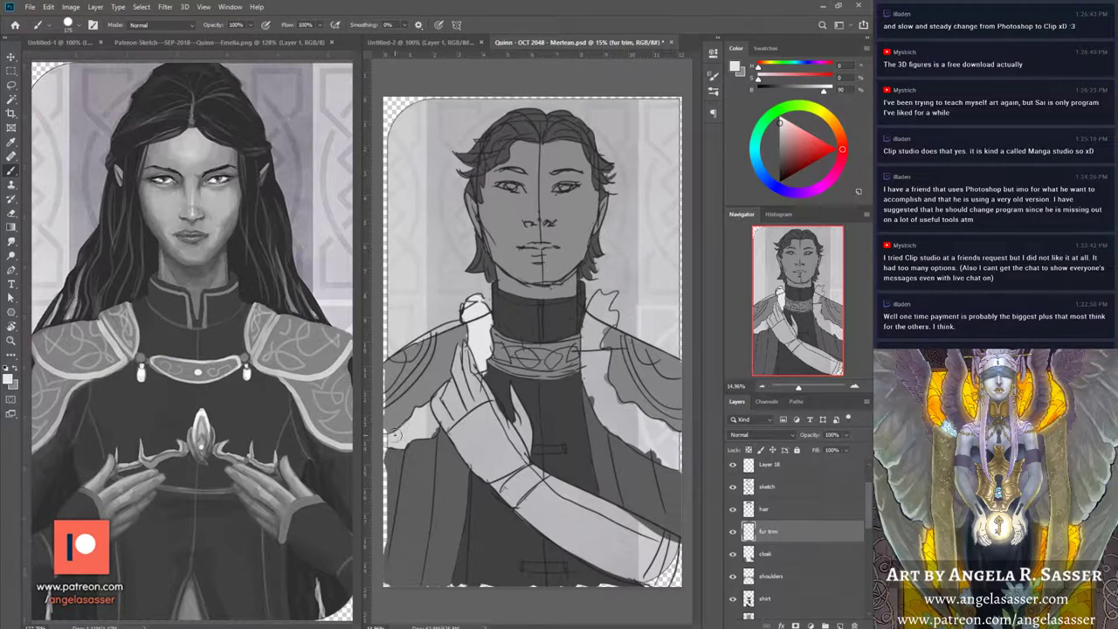
mouse_move(394, 434)
mouse_down()
mouse_move(424, 411)
mouse_move(433, 422)
mouse_move(421, 420)
mouse_move(393, 448)
mouse_move(431, 417)
mouse_move(439, 433)
mouse_up()
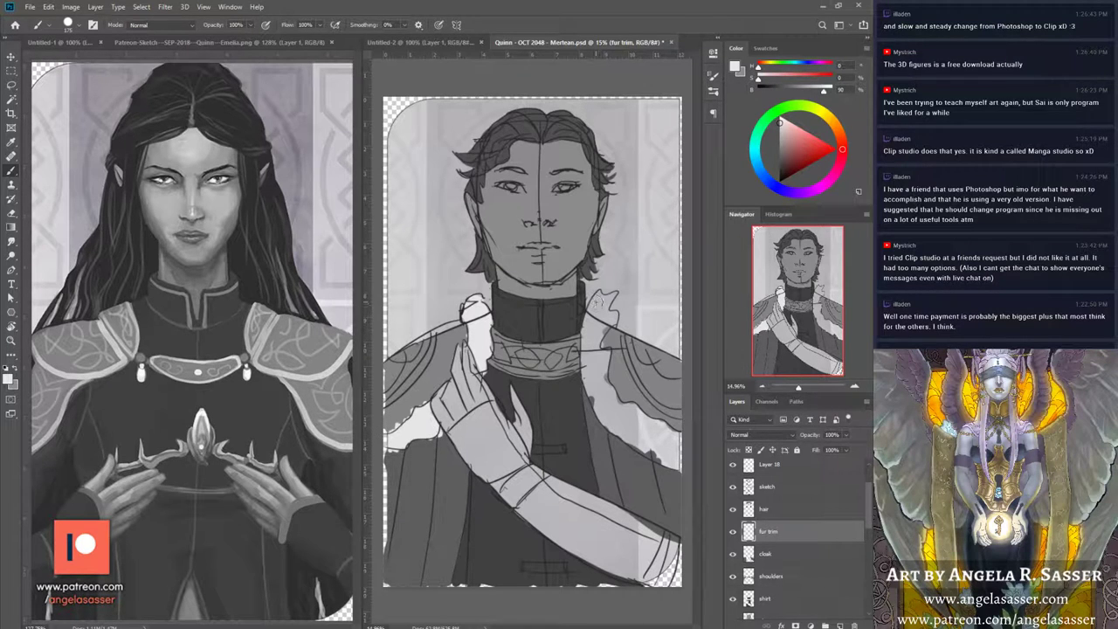
mouse_move(598, 299)
mouse_down()
mouse_move(589, 360)
mouse_move(587, 343)
mouse_move(589, 363)
mouse_move(593, 341)
mouse_move(600, 370)
mouse_move(606, 362)
mouse_move(607, 385)
mouse_move(587, 383)
mouse_move(600, 384)
mouse_move(606, 422)
mouse_move(615, 416)
mouse_move(592, 359)
mouse_move(619, 427)
mouse_move(624, 414)
mouse_move(634, 436)
mouse_move(632, 408)
mouse_move(650, 448)
mouse_move(661, 446)
mouse_move(639, 442)
mouse_move(662, 446)
mouse_move(664, 429)
mouse_move(677, 463)
mouse_move(591, 394)
mouse_move(603, 320)
mouse_up()
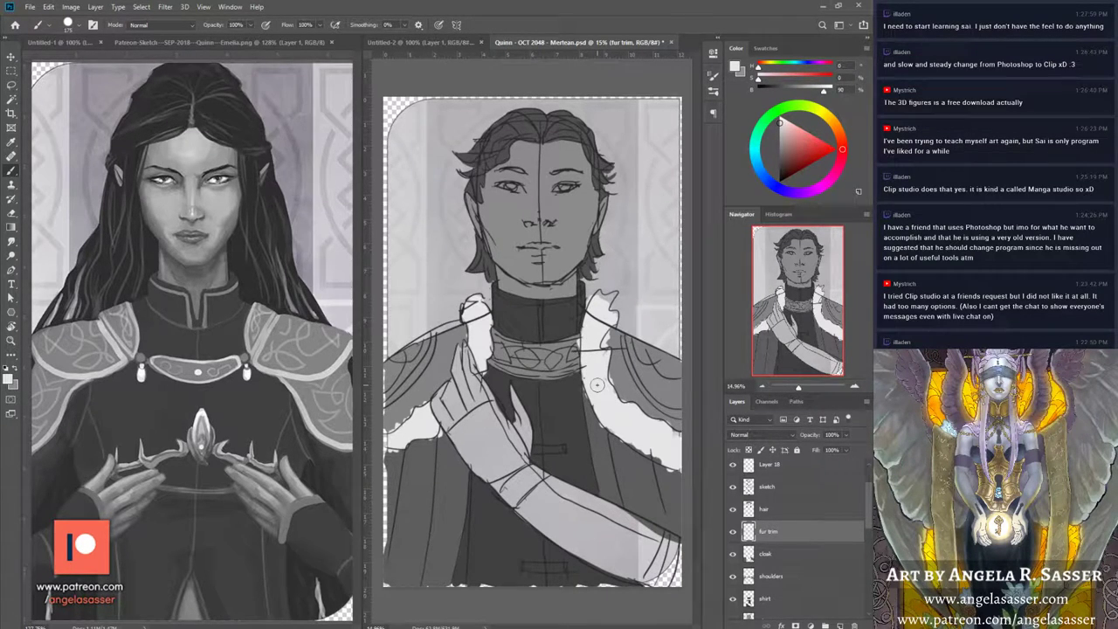
click(648, 437)
Step: Add a new layer directly above the shirt layer and name it "glove"
scroll(862, 520, down, 2)
click(798, 550)
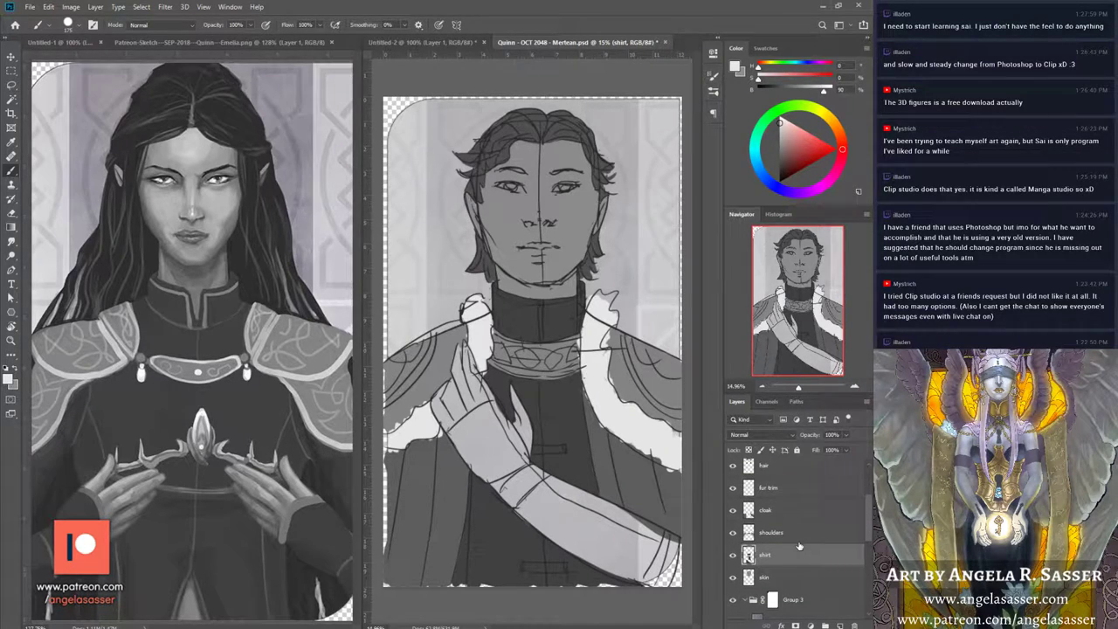
click(839, 625)
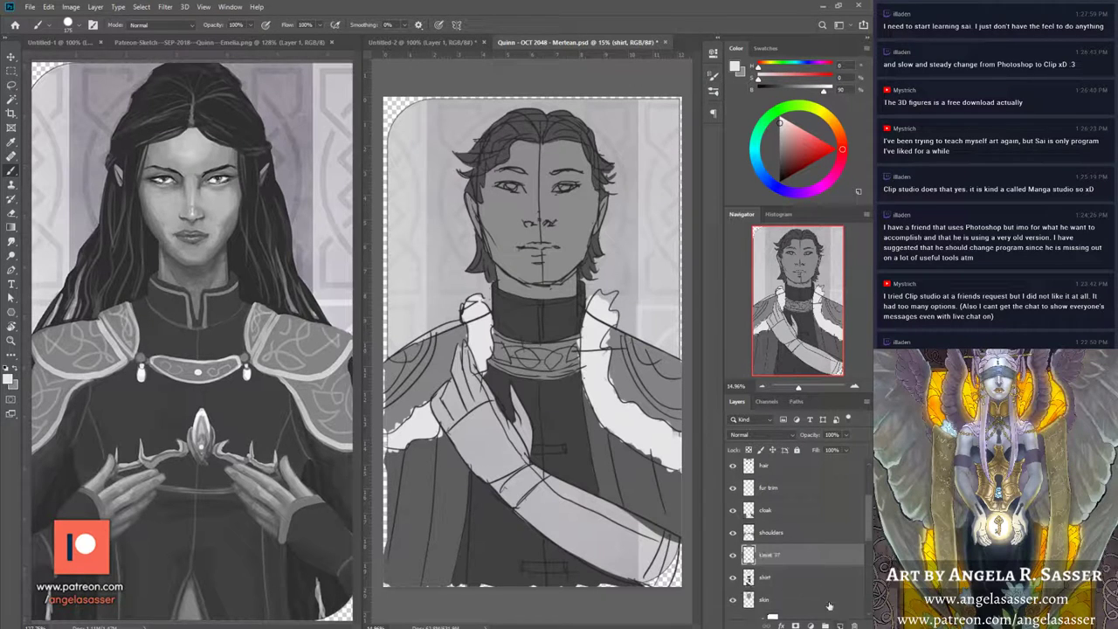
double_click(768, 554)
text(chest)
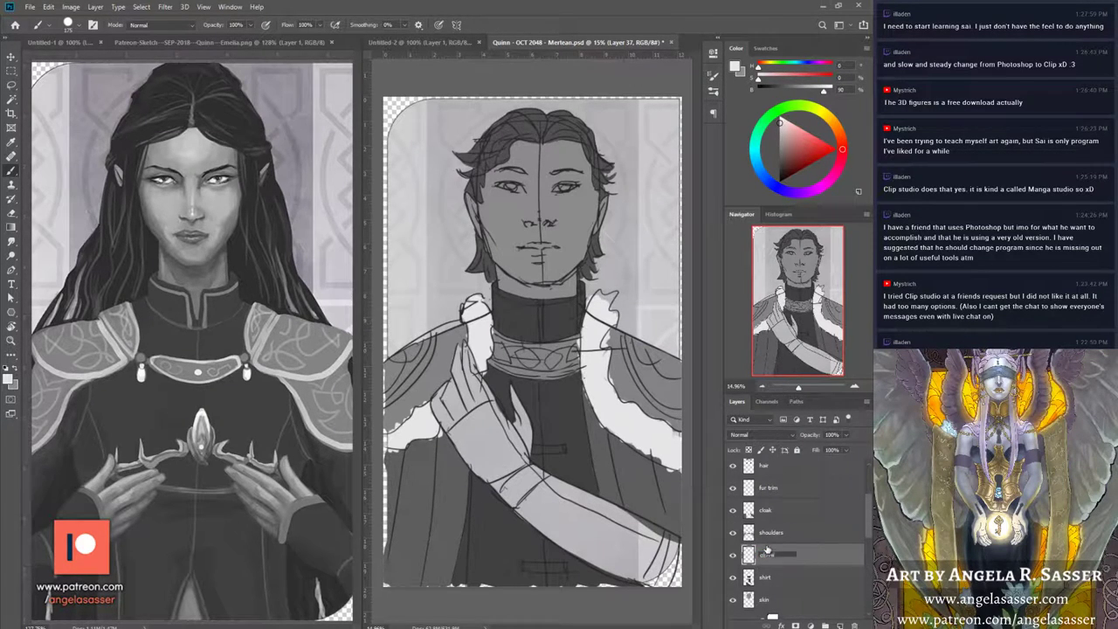
key(Return)
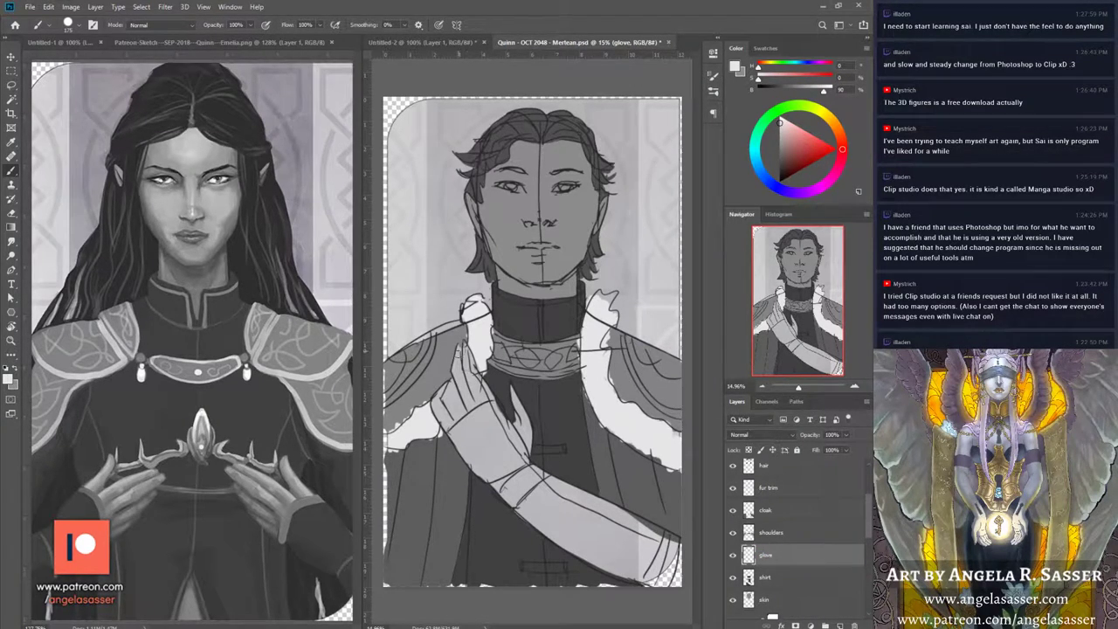
Step: Sample a dark grey from the canvas and block in the fingers of the raised hand on the glove layer
drag(457, 352, 458, 367)
key(alt)
alt+click(542, 447)
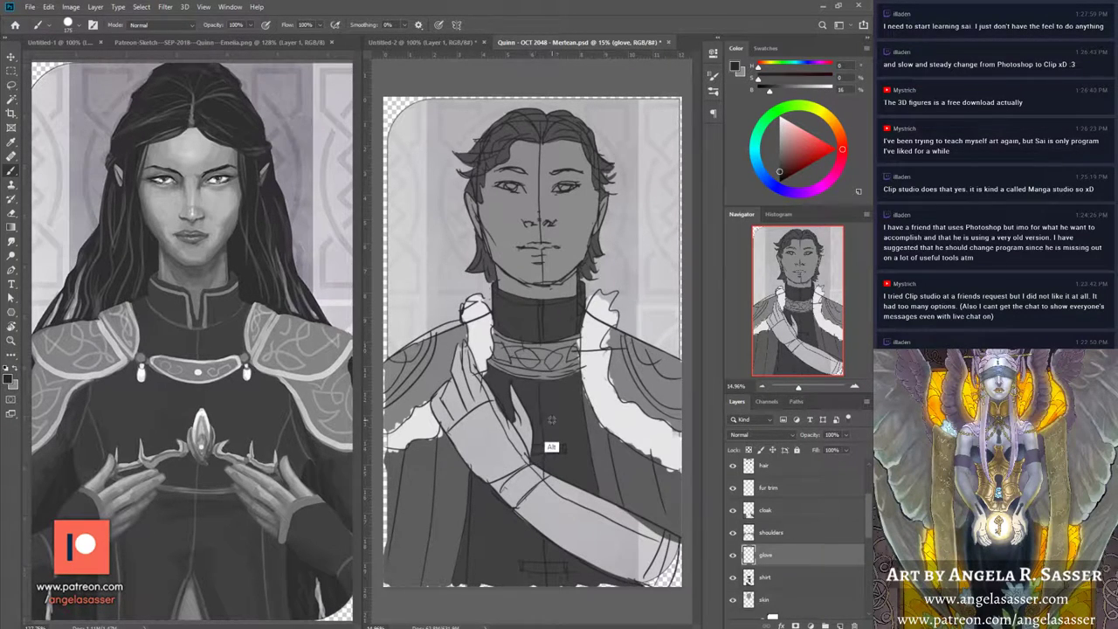
drag(452, 346, 472, 411)
mouse_move(457, 343)
mouse_down()
mouse_move(482, 412)
mouse_move(472, 358)
mouse_move(504, 436)
mouse_up()
drag(484, 399, 471, 430)
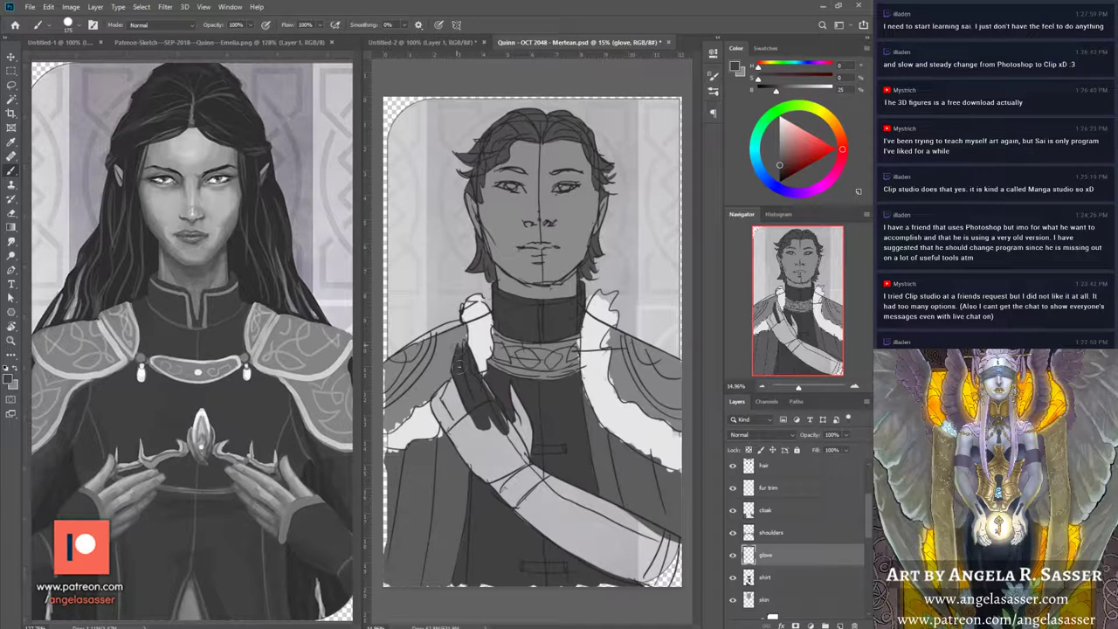
mouse_move(458, 365)
mouse_down()
mouse_move(476, 359)
mouse_move(466, 330)
mouse_up()
Step: Move the glove layer above the fur trim layer and fill the back of the hand and the wrist with dark grey
drag(783, 554, 786, 480)
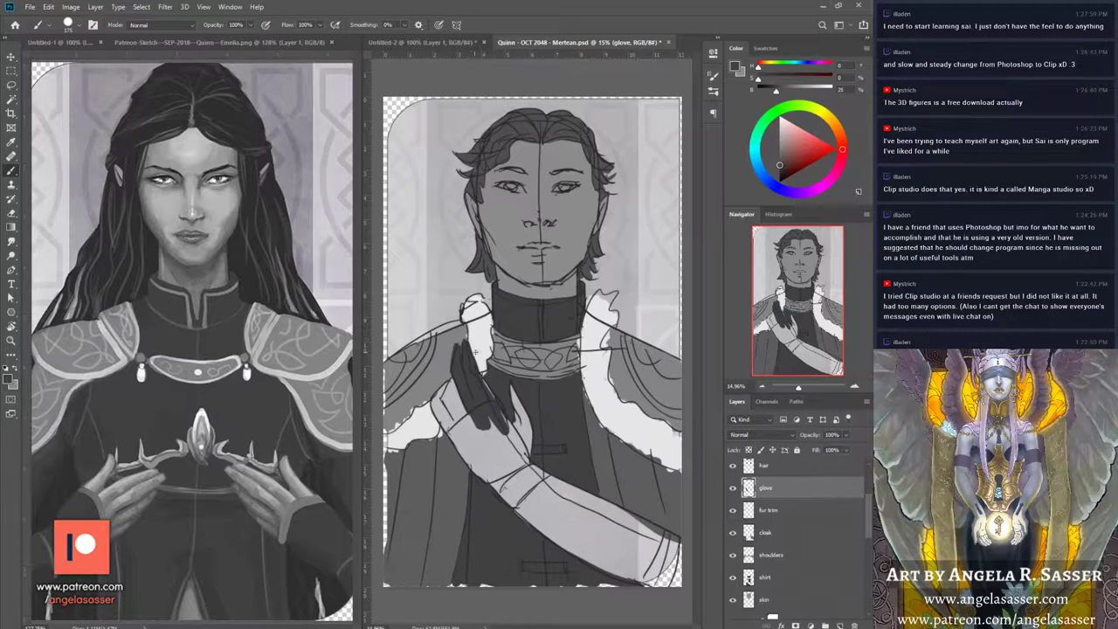
drag(484, 394, 515, 448)
mouse_move(451, 376)
mouse_down()
mouse_move(447, 402)
mouse_move(481, 445)
mouse_up()
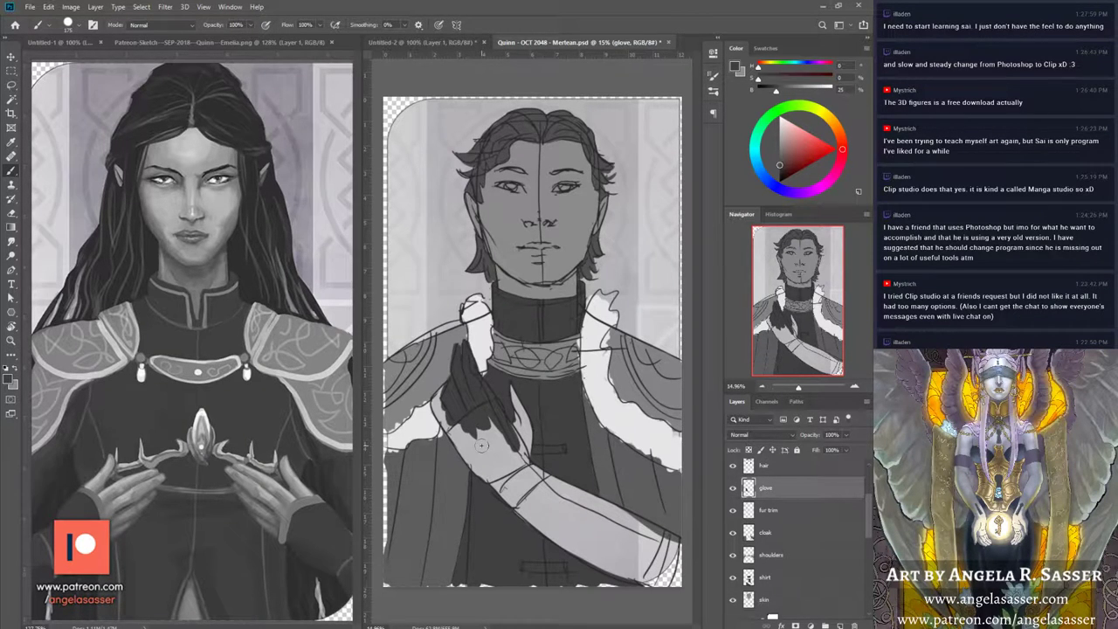
mouse_move(448, 388)
mouse_down()
mouse_move(436, 394)
mouse_move(445, 433)
mouse_move(449, 424)
mouse_move(502, 456)
mouse_move(517, 441)
mouse_move(519, 459)
mouse_up()
mouse_move(452, 440)
mouse_down()
mouse_move(511, 494)
mouse_move(536, 497)
mouse_up()
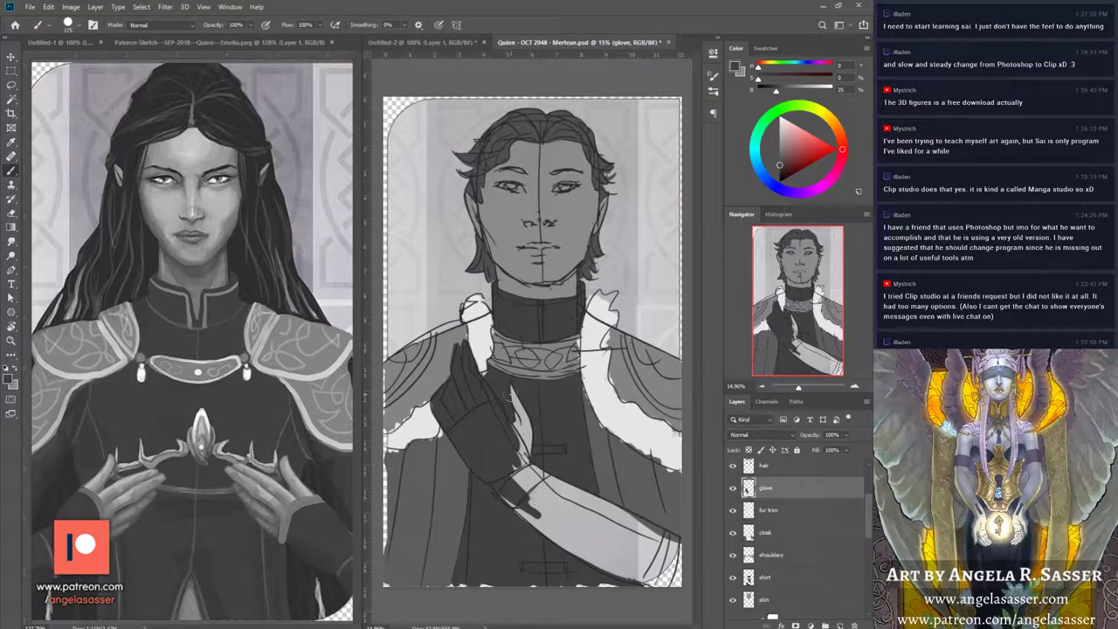
Step: Lighten the glove layer with Brightness/Contrast, setting brightness to 15
click(71, 7)
mouse_move(100, 36)
click(214, 36)
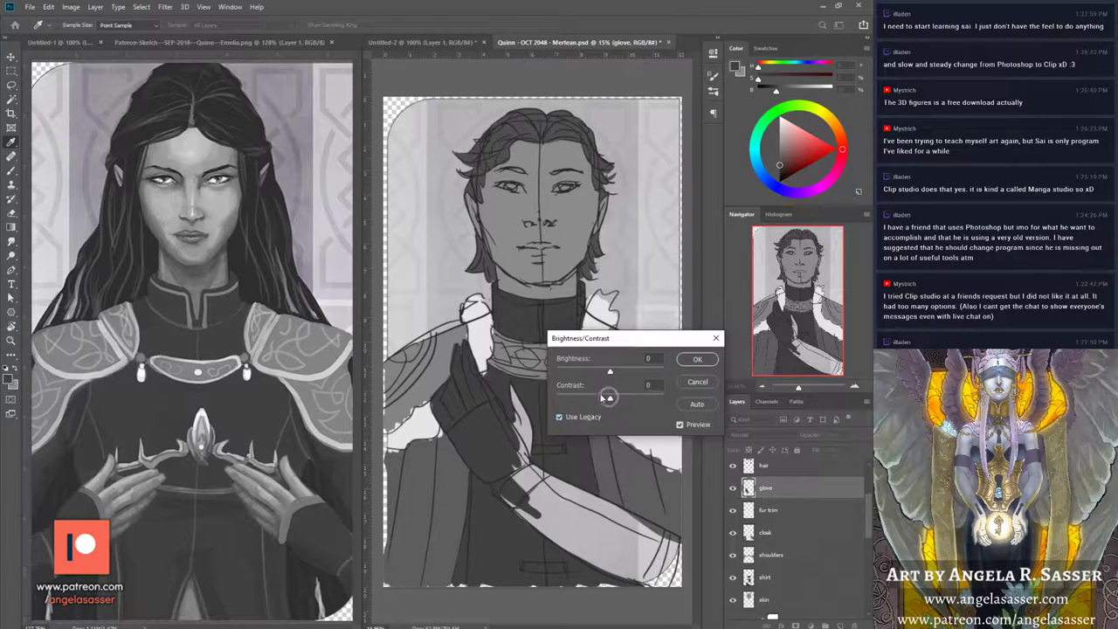
drag(609, 372, 619, 374)
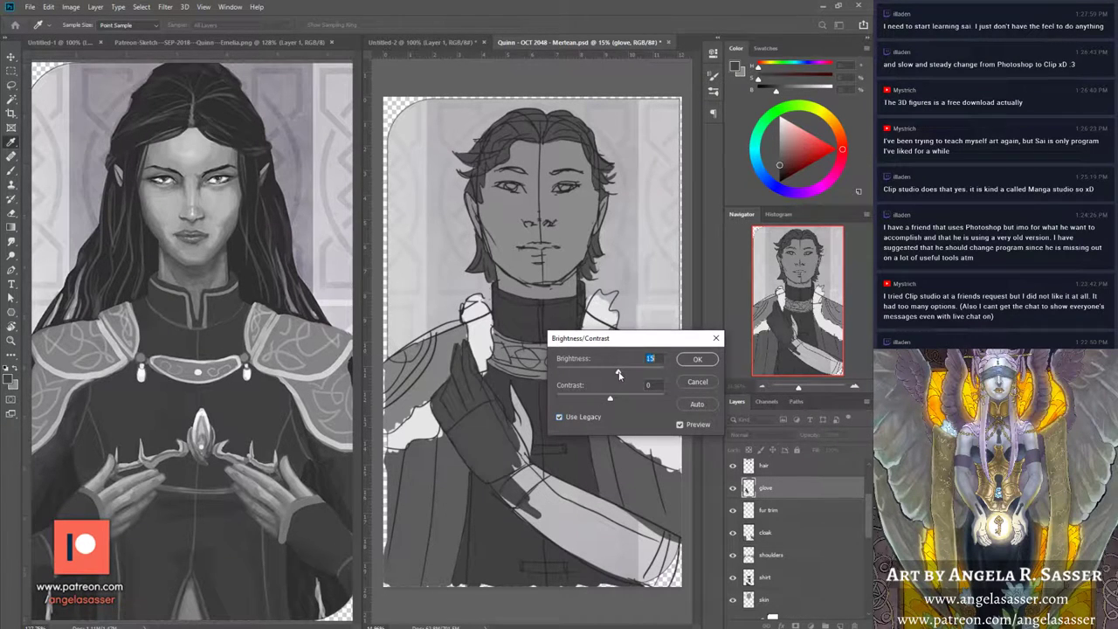
click(698, 360)
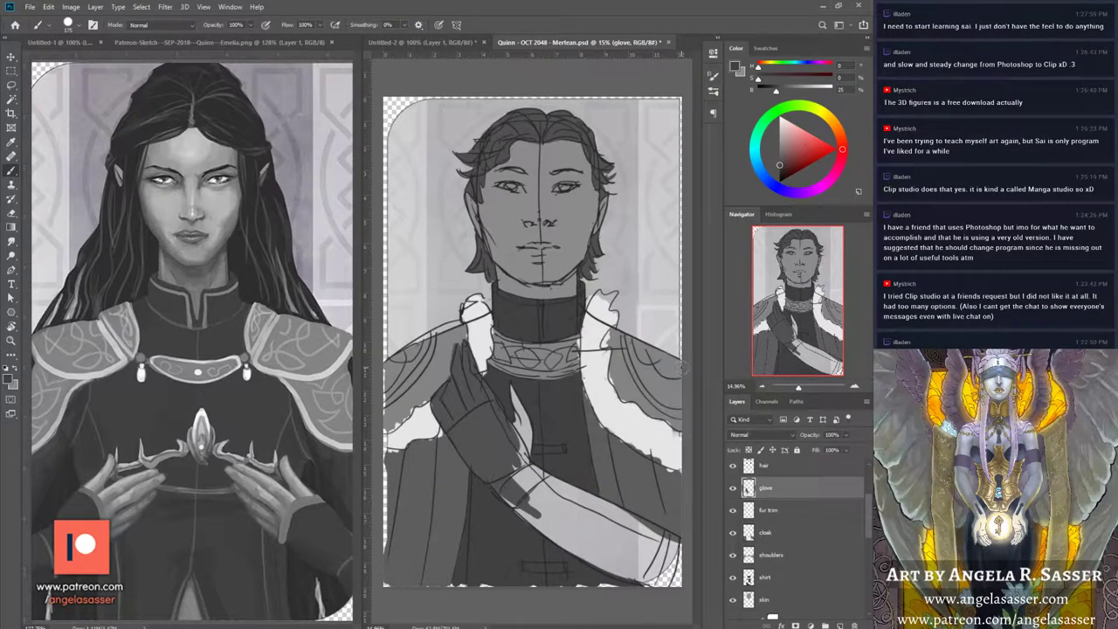
Step: Sample the lightened glove grey and fill the thumb, the cuff and the whole forearm out to the canvas border
drag(476, 466, 494, 482)
drag(449, 407, 450, 399)
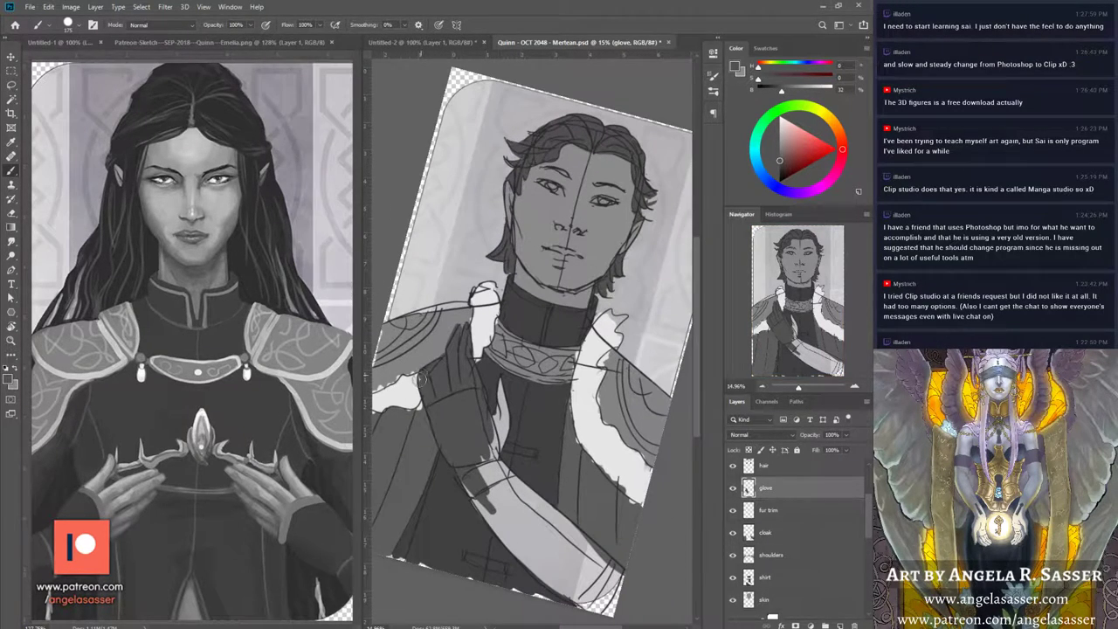
mouse_move(472, 469)
mouse_down()
mouse_move(506, 528)
mouse_move(470, 483)
mouse_move(538, 576)
mouse_up()
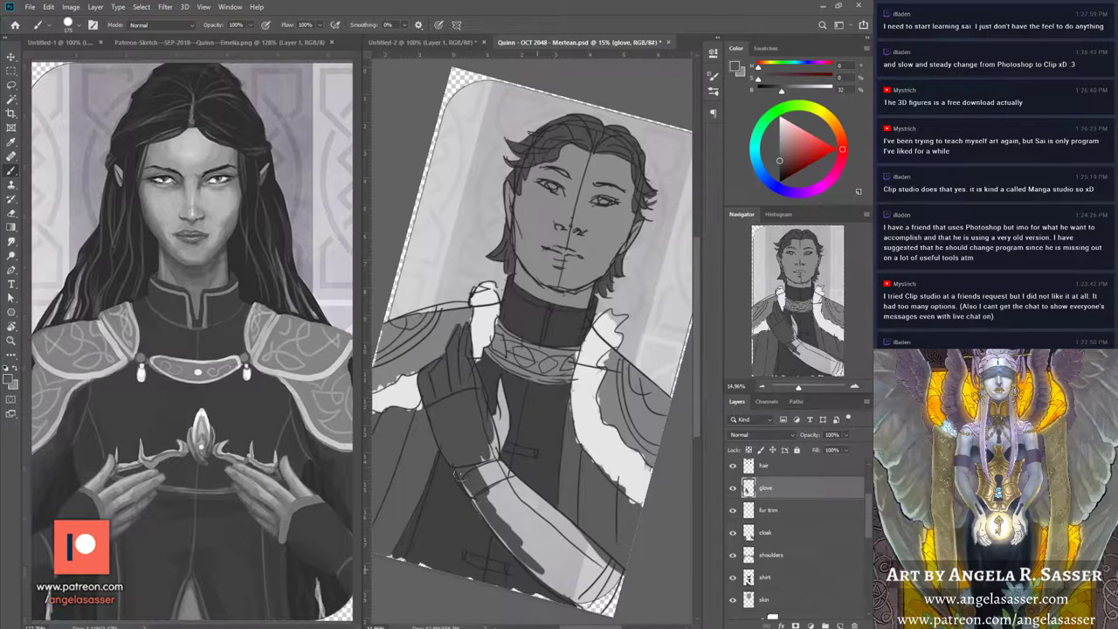
mouse_move(476, 472)
mouse_down()
mouse_move(530, 503)
mouse_move(496, 440)
mouse_move(499, 381)
mouse_move(503, 428)
mouse_up()
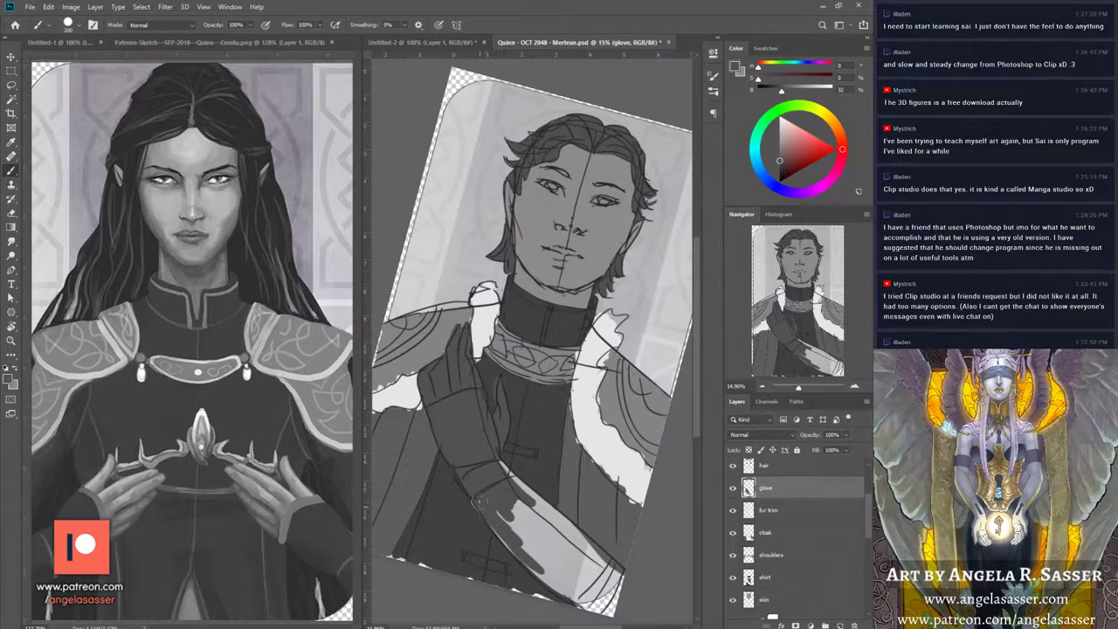
mouse_move(477, 501)
mouse_down()
mouse_move(494, 529)
mouse_move(568, 580)
mouse_move(524, 559)
mouse_move(505, 527)
mouse_move(602, 603)
mouse_move(591, 585)
mouse_move(607, 612)
mouse_move(494, 459)
mouse_move(617, 589)
mouse_move(559, 534)
mouse_up()
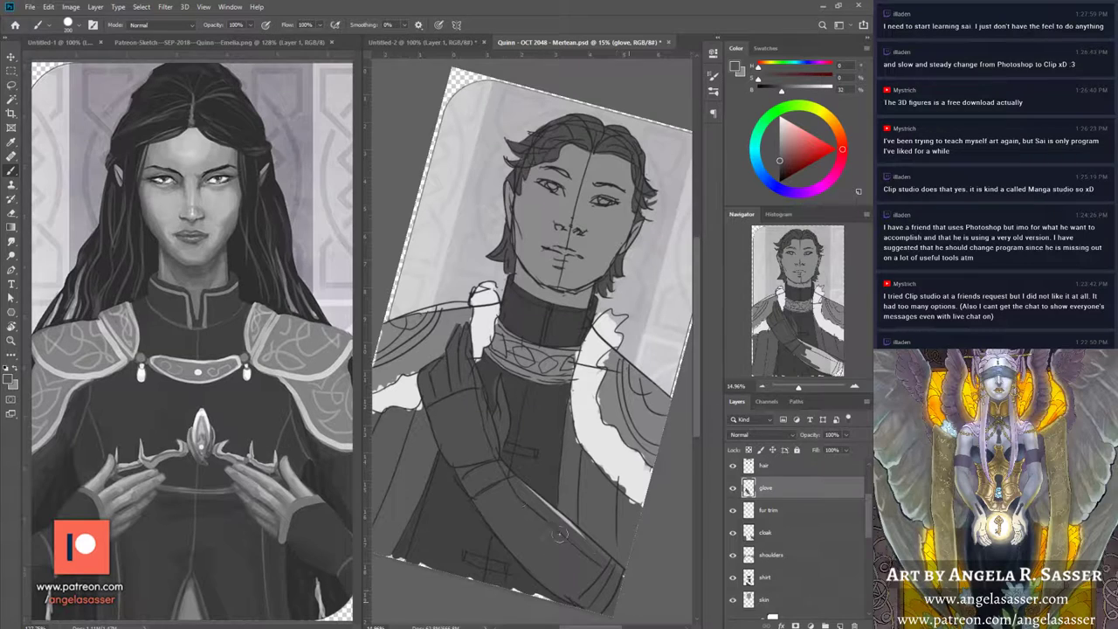
drag(526, 490, 630, 585)
drag(524, 490, 513, 481)
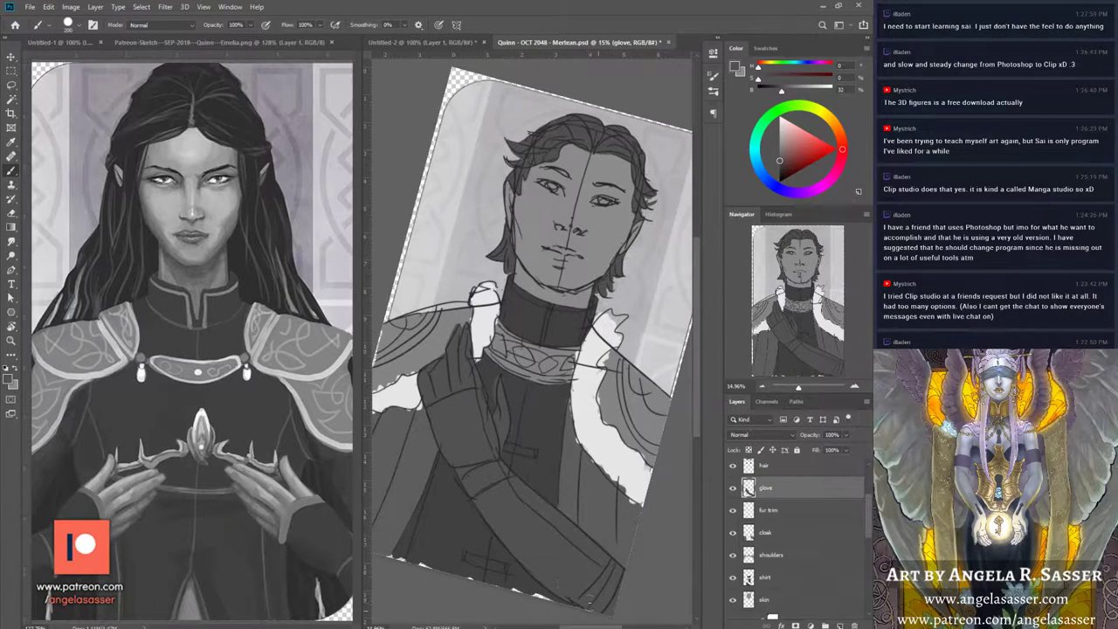
key(r)
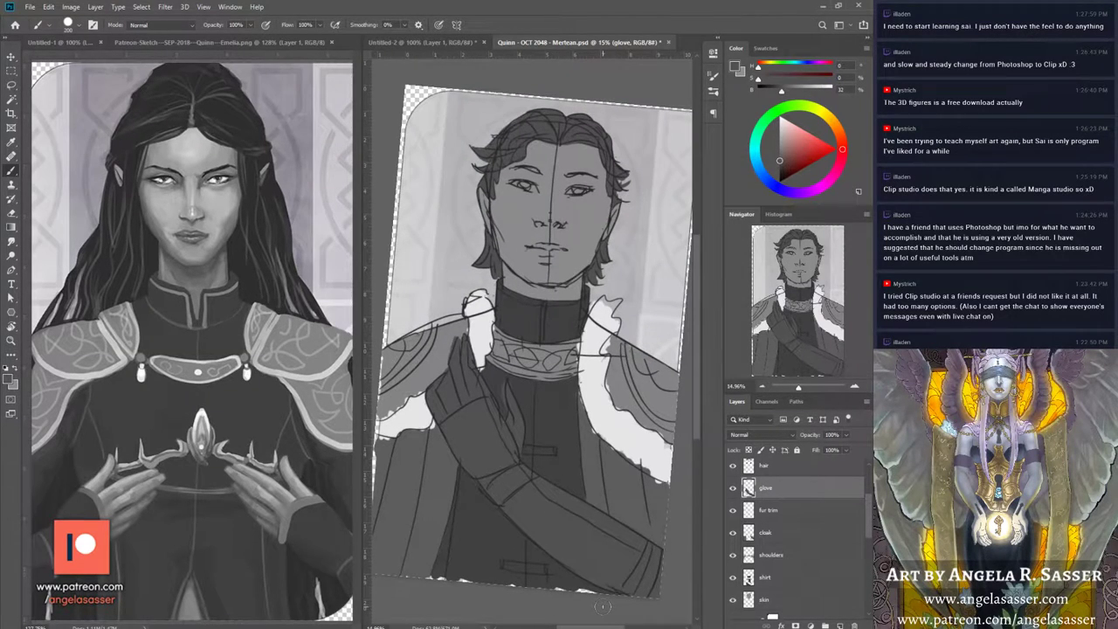
Step: Reset the rotated canvas view to upright and save the Mertean document
key(Escape)
key(r)
key(Escape)
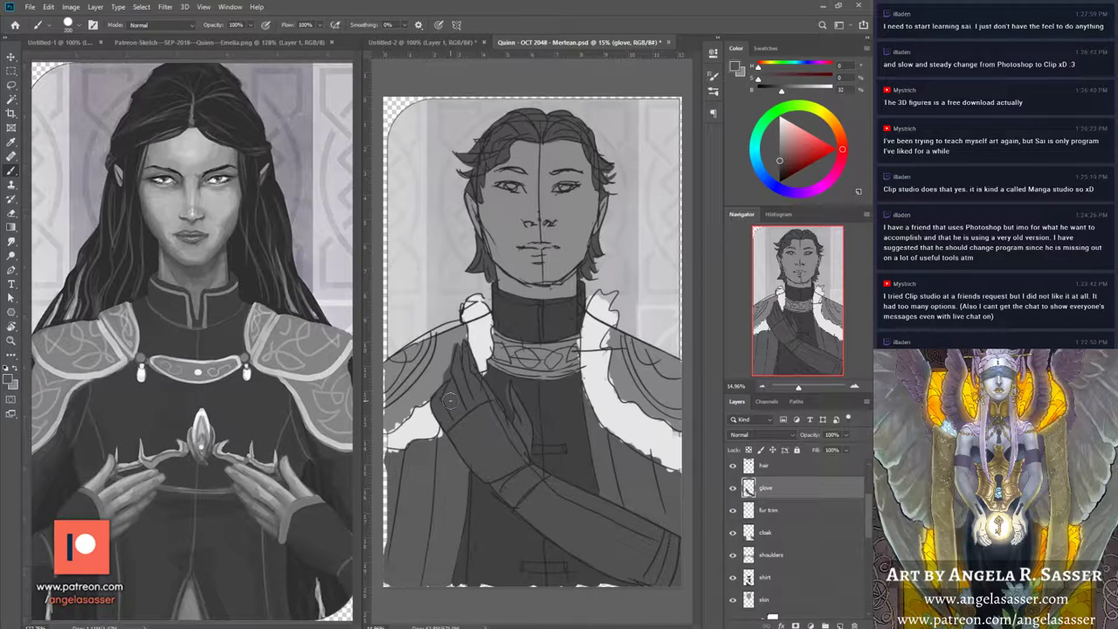
drag(870, 502, 863, 479)
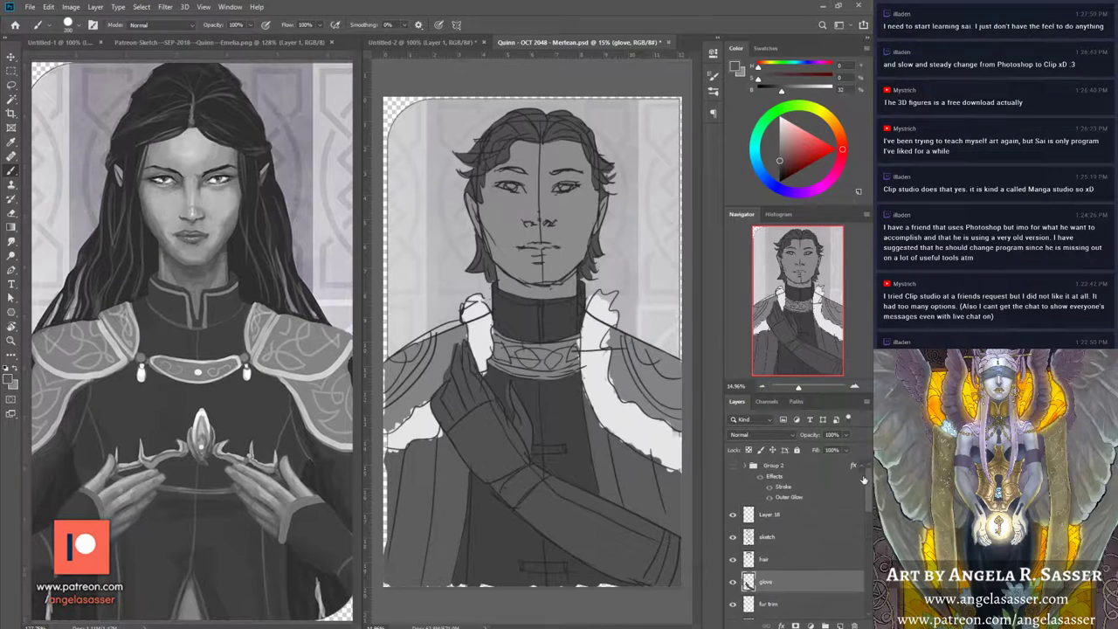
key(ctrl+s)
scroll(863, 501, down, 2)
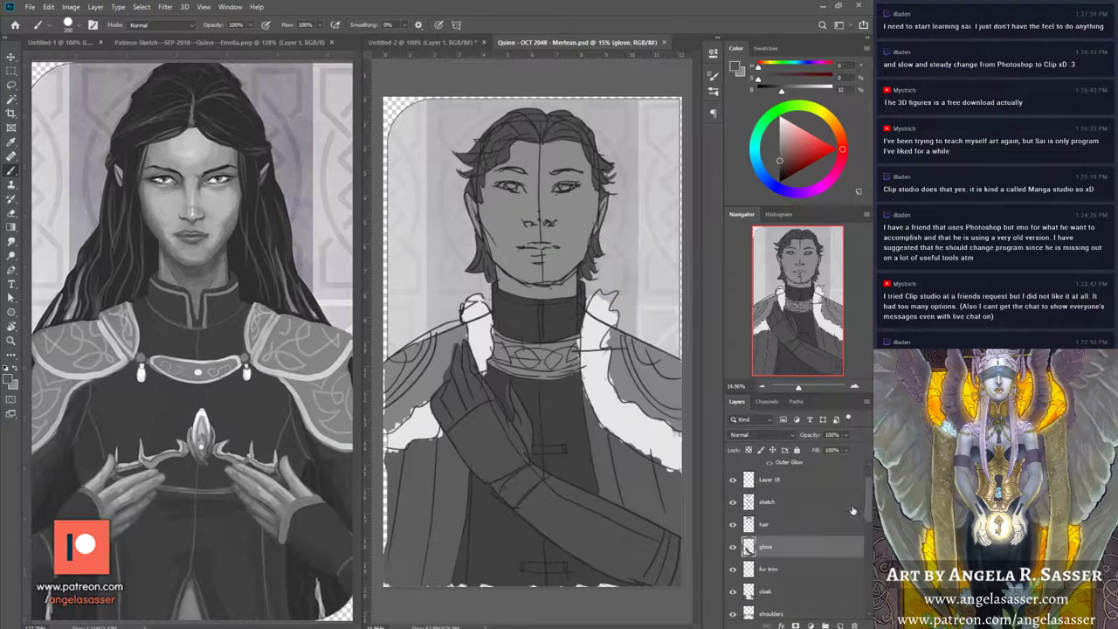
Step: Glance at the Untitled-2 painting, return to the Mertean document and lower the sketch layer's opacity to 43%
click(407, 43)
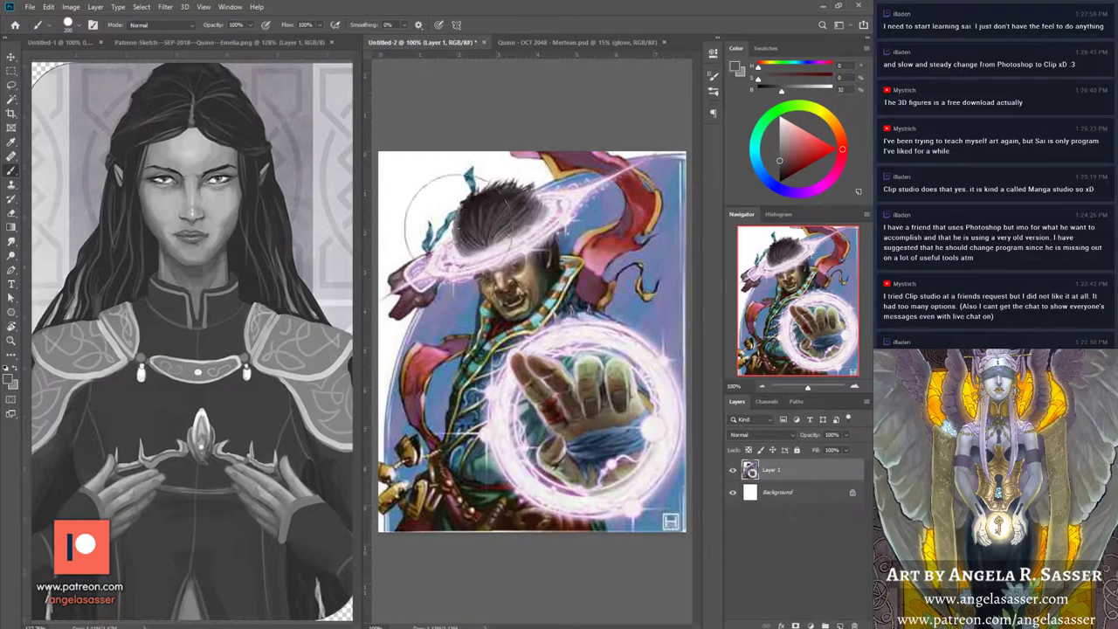
click(590, 40)
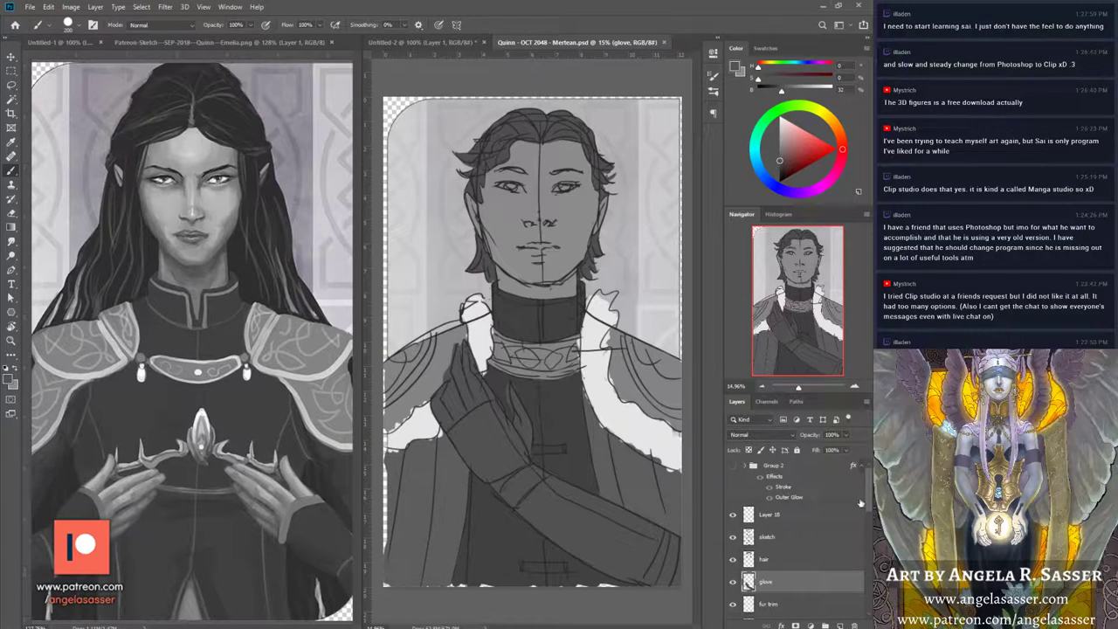
click(825, 536)
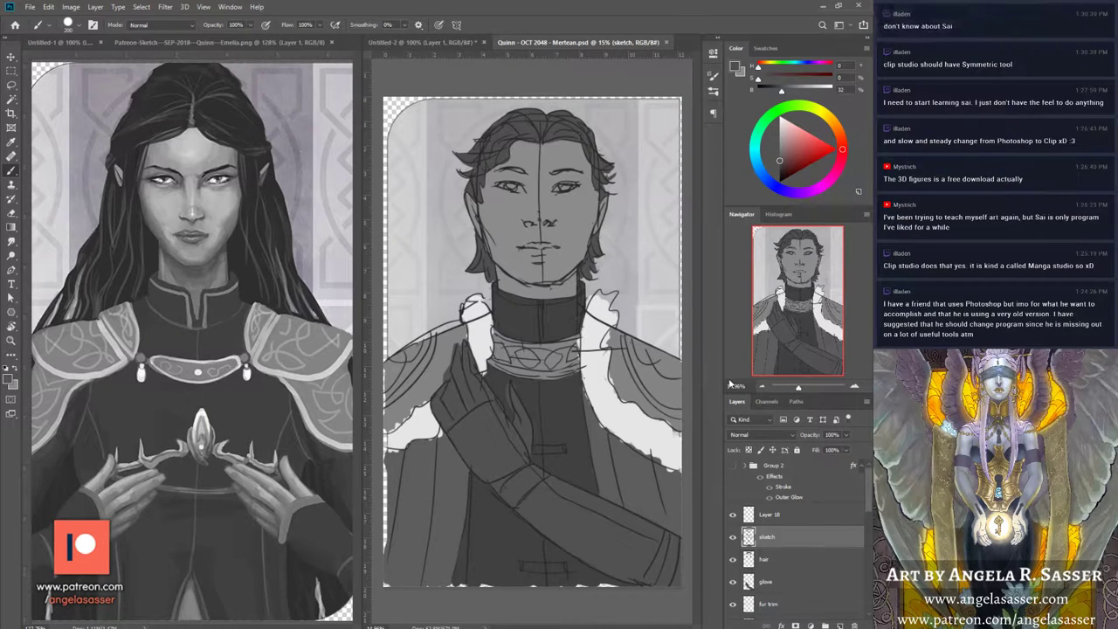
click(845, 434)
mouse_move(845, 448)
mouse_down()
mouse_move(803, 447)
mouse_move(818, 447)
mouse_up()
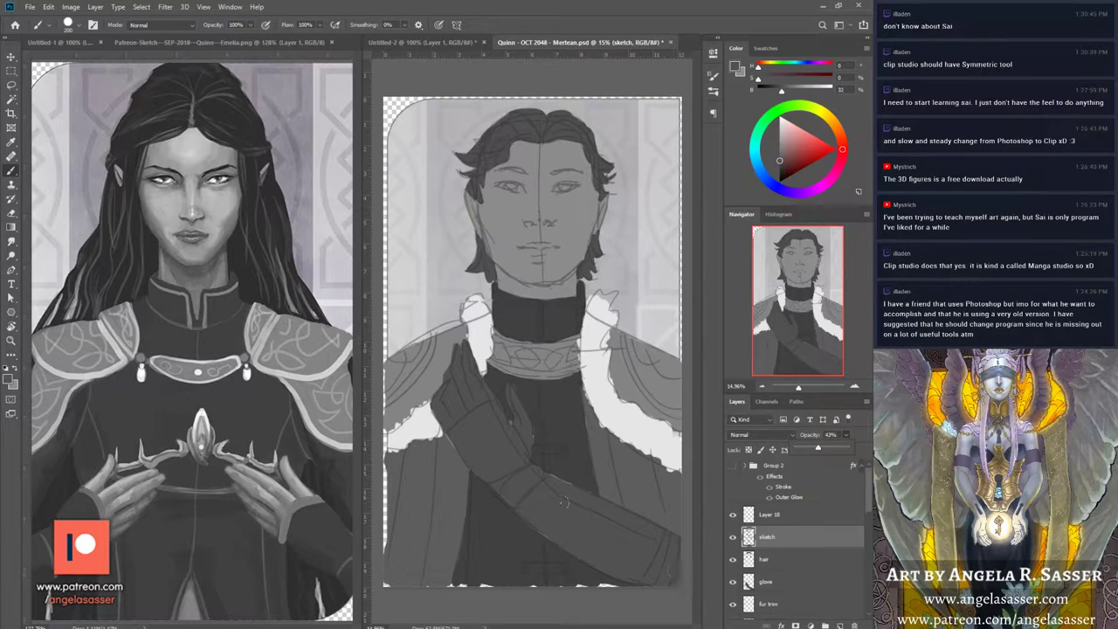
Step: Lock the glove layer's transparent pixels and paint bands in the shoulder's lighter grey at the wrist and the forearm's end
click(777, 581)
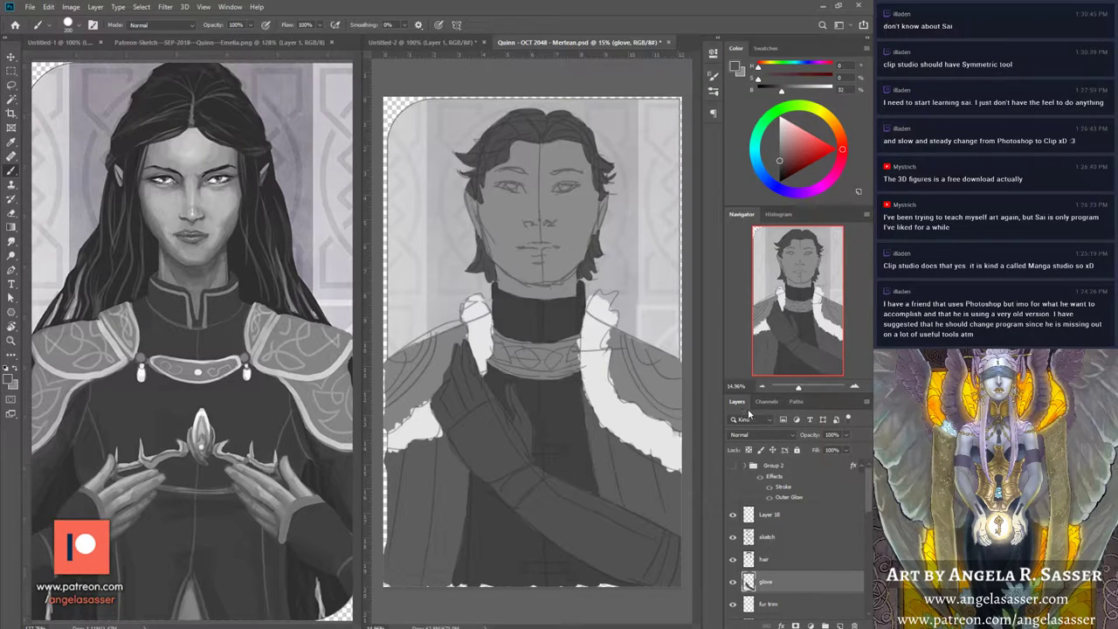
click(748, 449)
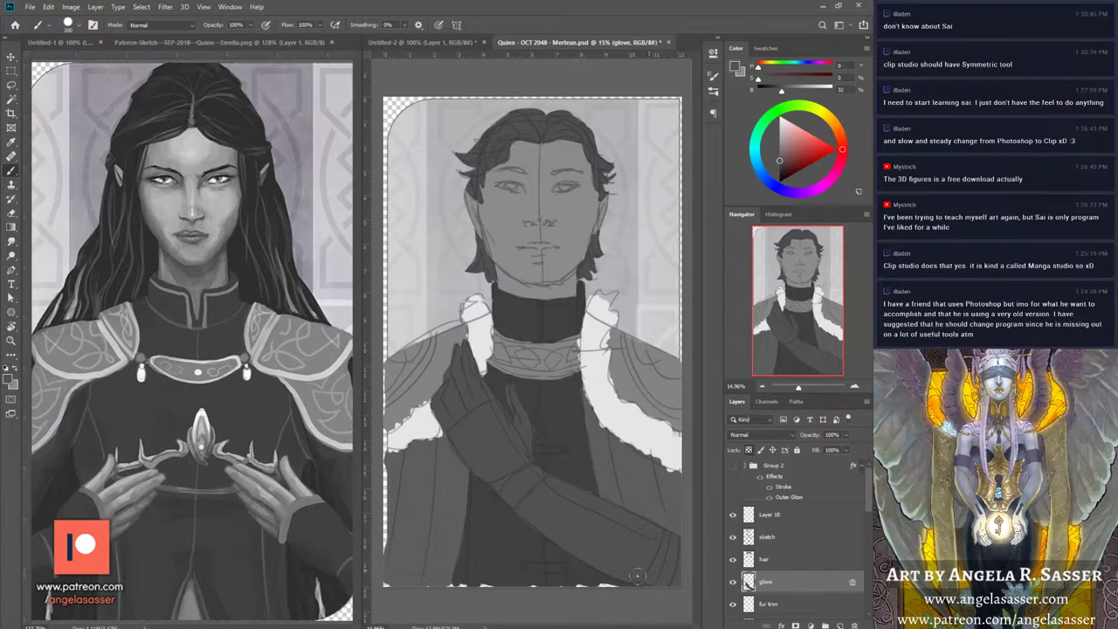
alt+click(571, 420)
alt+click(625, 384)
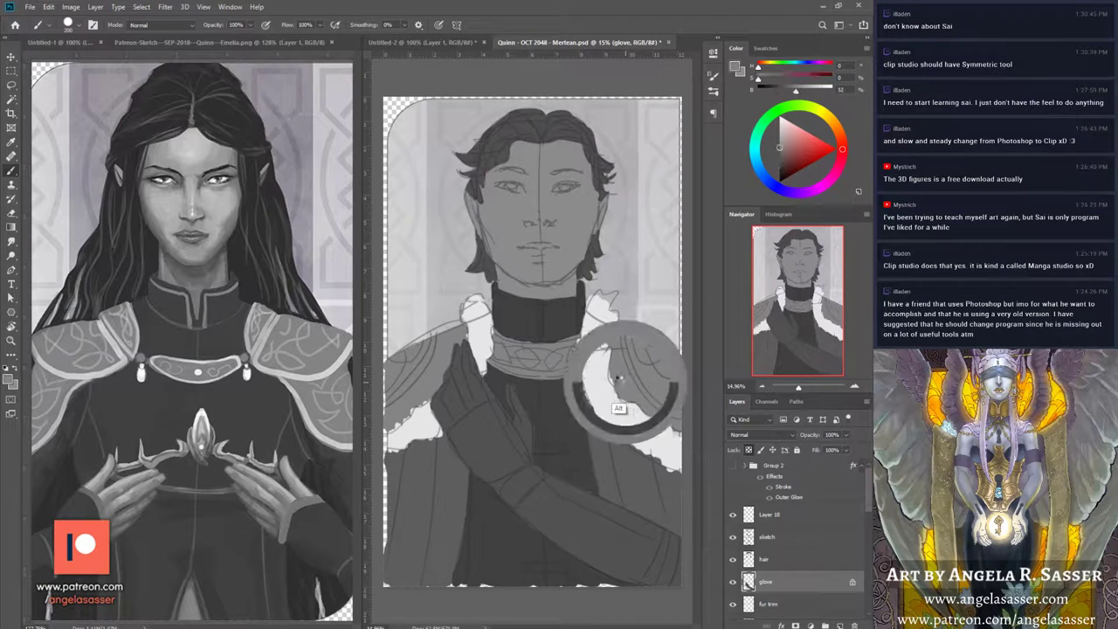
mouse_move(514, 479)
mouse_down()
mouse_move(533, 476)
mouse_move(511, 506)
mouse_move(546, 470)
mouse_up()
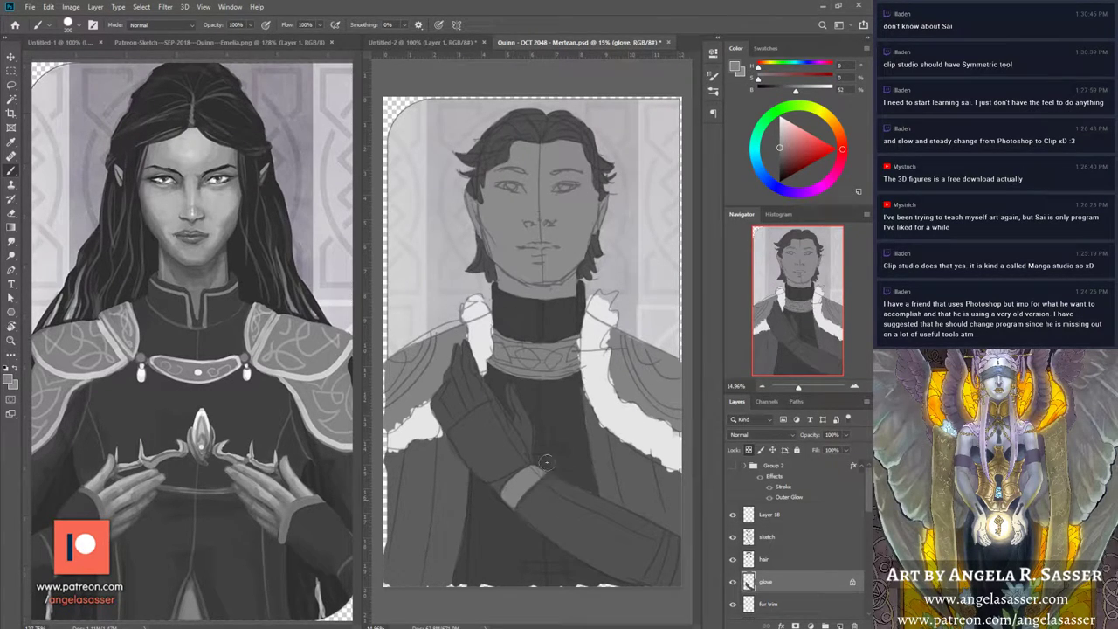
mouse_move(669, 533)
mouse_down()
mouse_move(657, 582)
mouse_move(679, 547)
mouse_move(653, 575)
mouse_move(670, 525)
mouse_up()
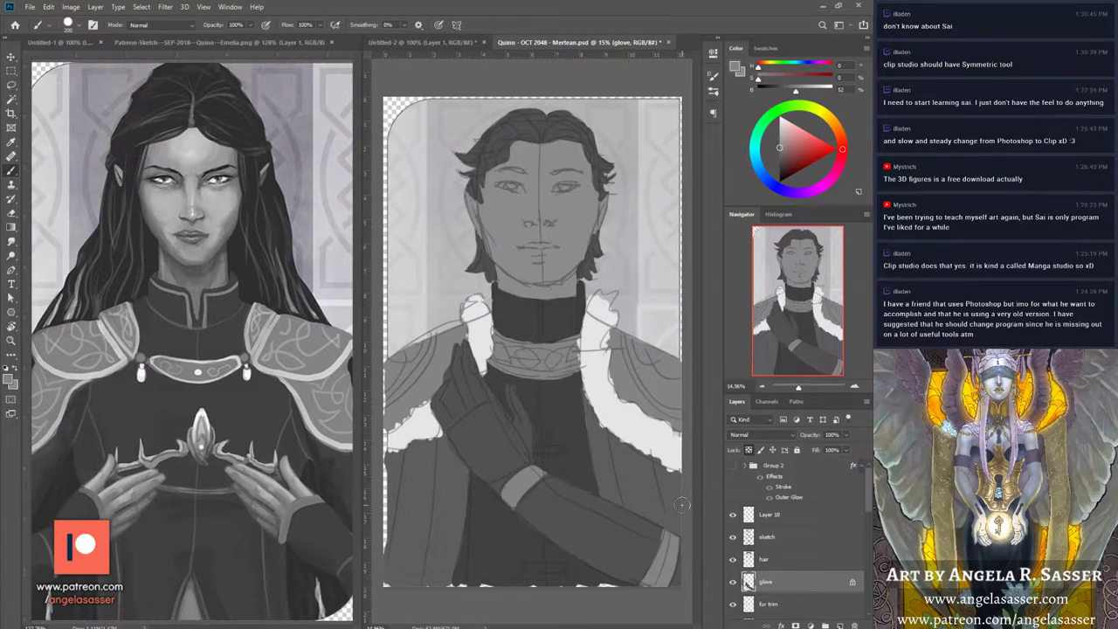
Step: Lock transparent pixels on the skin and shirt layers and paint the shirt collar's upper edge and centre strip in lighter grey
drag(869, 513, 862, 545)
click(842, 550)
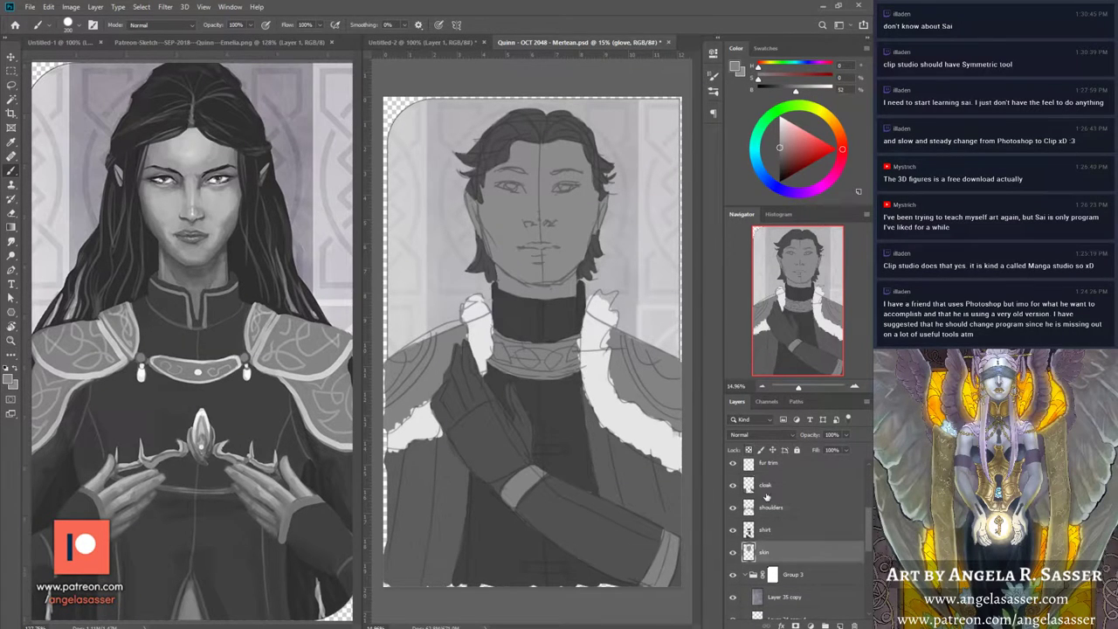
click(748, 450)
click(779, 530)
alt+click(556, 316)
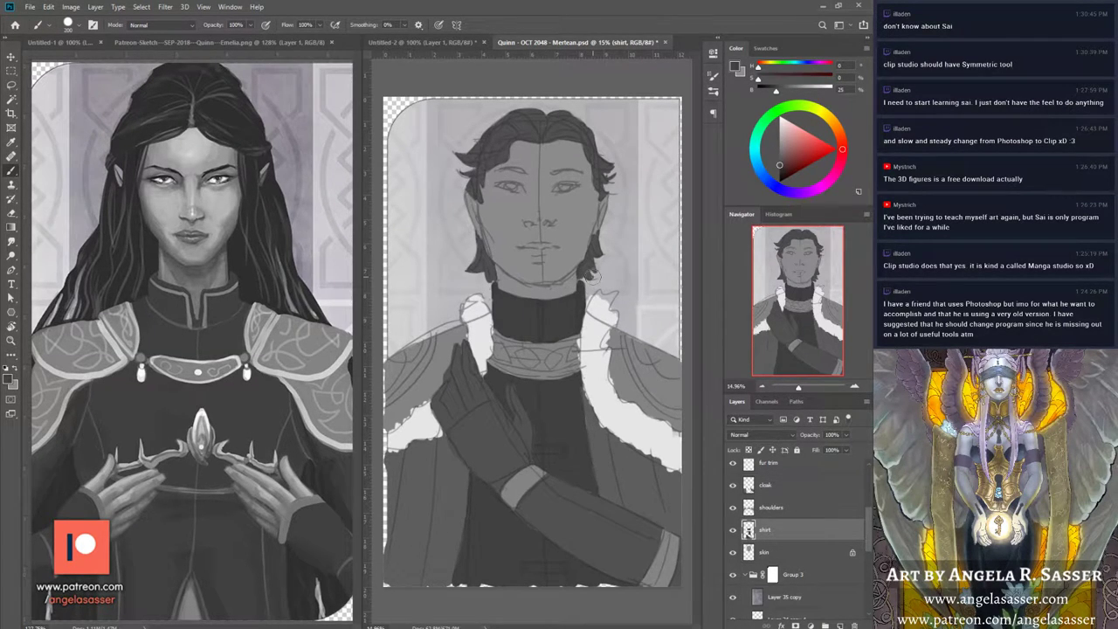
click(749, 449)
alt+click(542, 425)
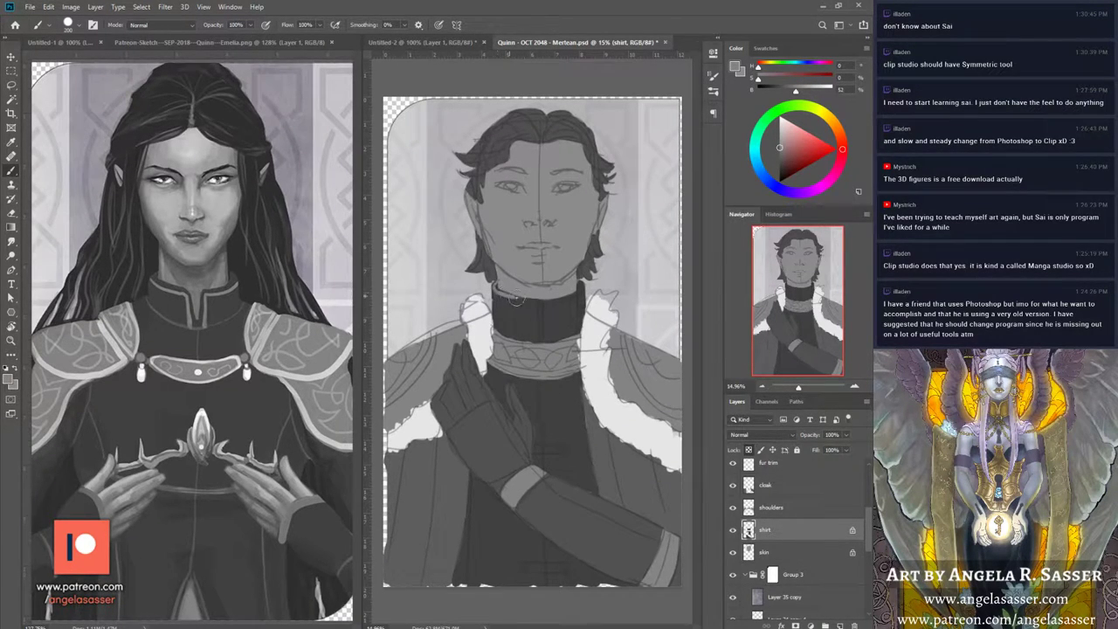
mouse_move(515, 300)
mouse_down()
mouse_move(551, 304)
mouse_move(582, 286)
mouse_up()
mouse_move(500, 290)
mouse_down()
mouse_move(536, 306)
mouse_move(571, 301)
mouse_move(585, 281)
mouse_move(540, 342)
mouse_up()
drag(534, 304, 534, 346)
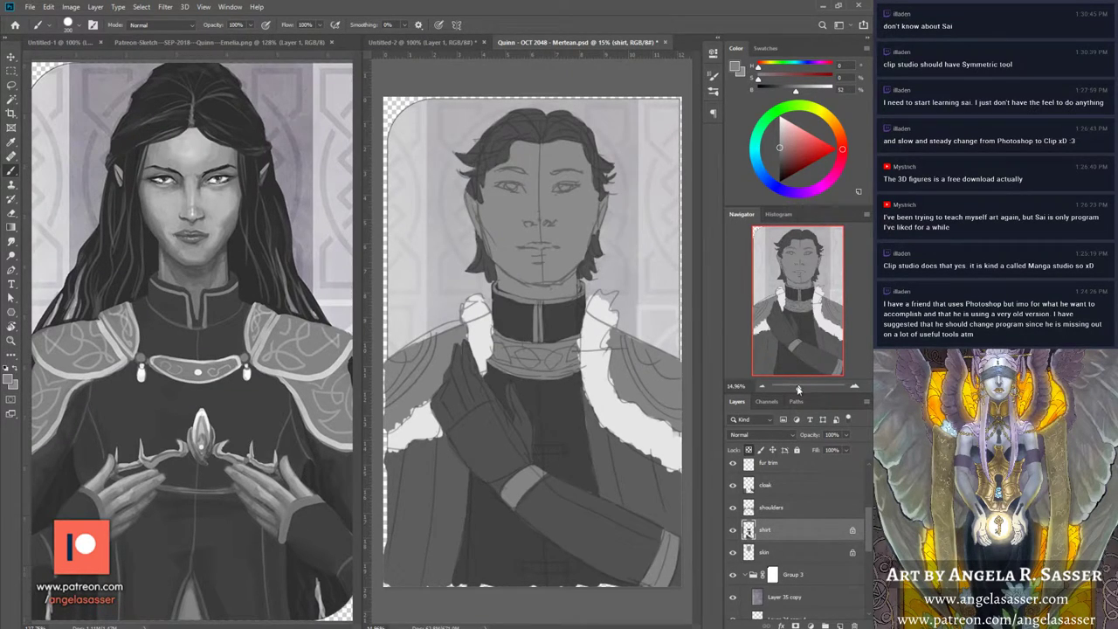
Step: Lower the sketch layer's opacity to 25%
drag(797, 386, 801, 387)
drag(786, 321, 780, 295)
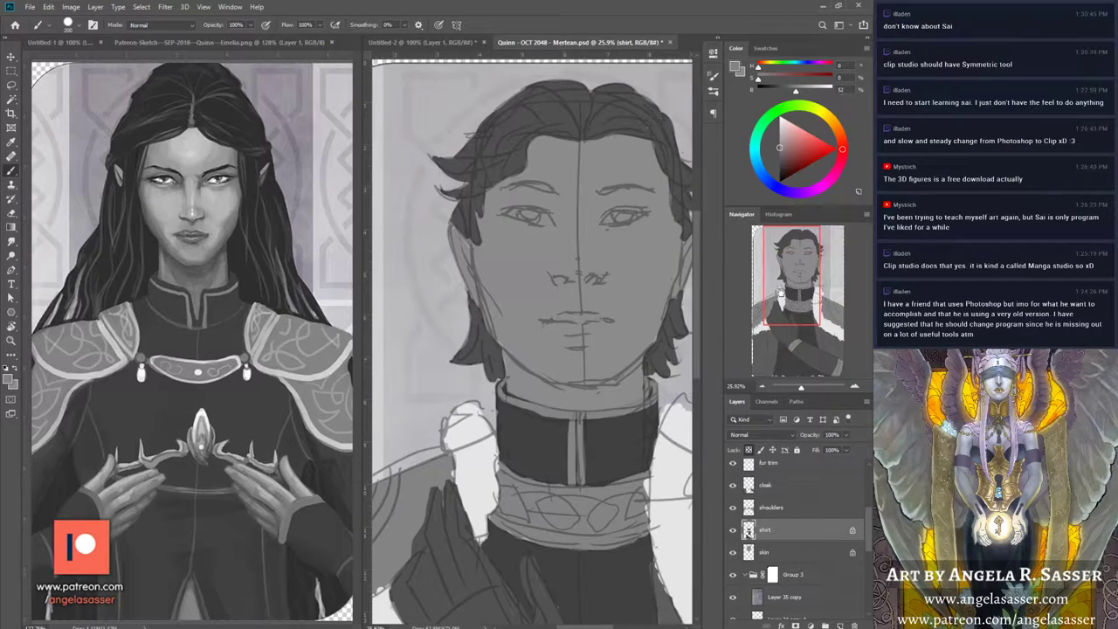
click(767, 552)
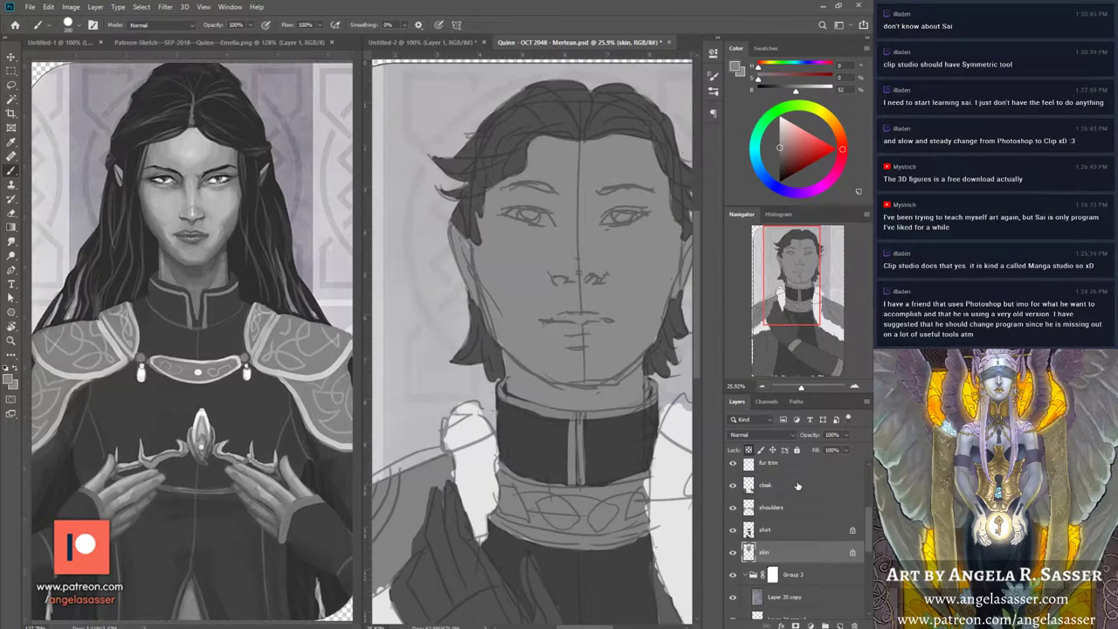
scroll(868, 510, up, 3)
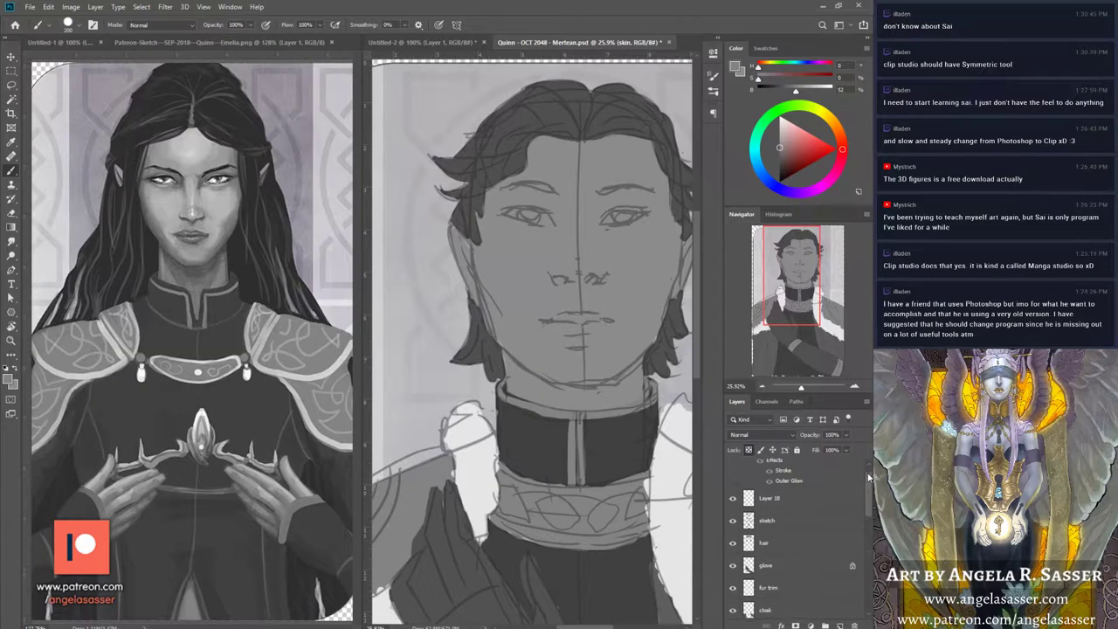
click(784, 523)
click(846, 434)
drag(832, 448, 828, 447)
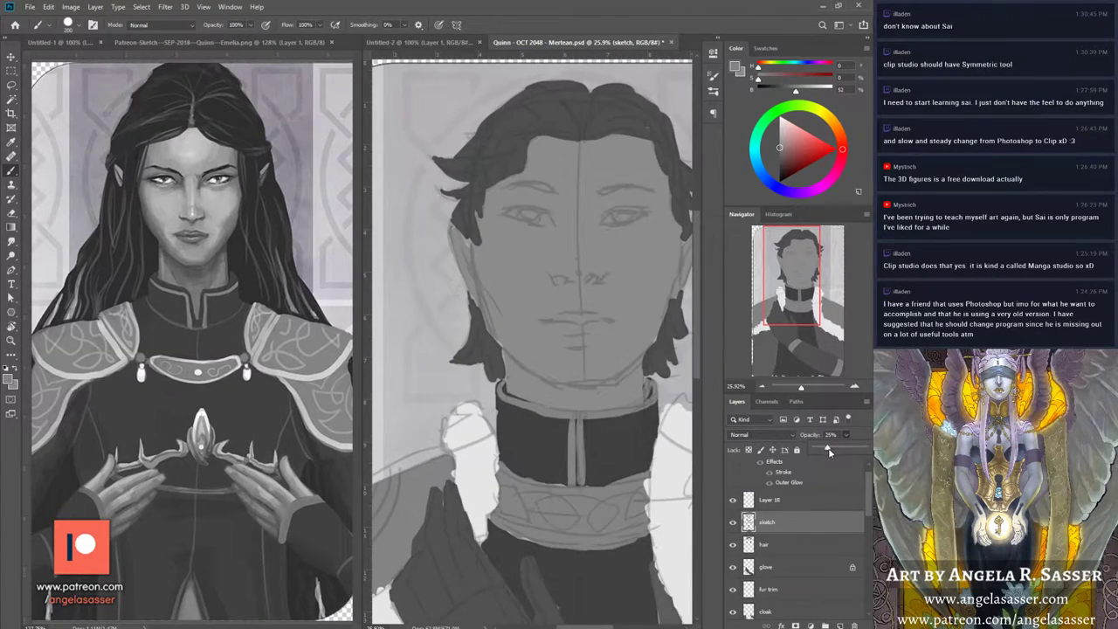
Step: Unlock the skin layer's transparent pixels, sample the skin grey and prepare a much smaller brush with pen-pressure Transfer
drag(786, 281, 792, 282)
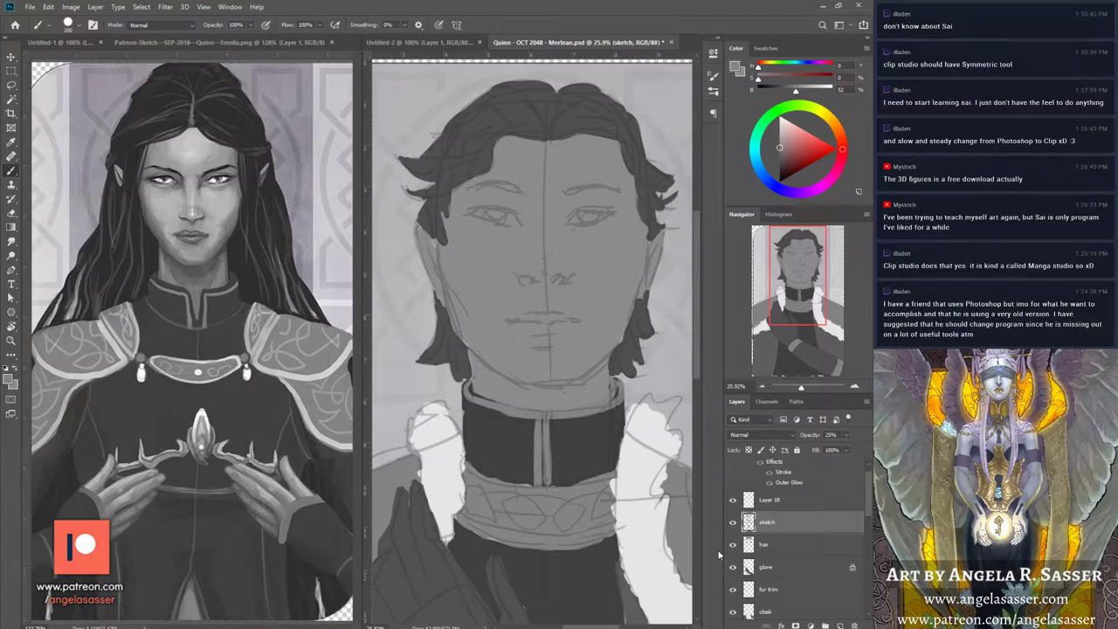
drag(869, 510, 868, 535)
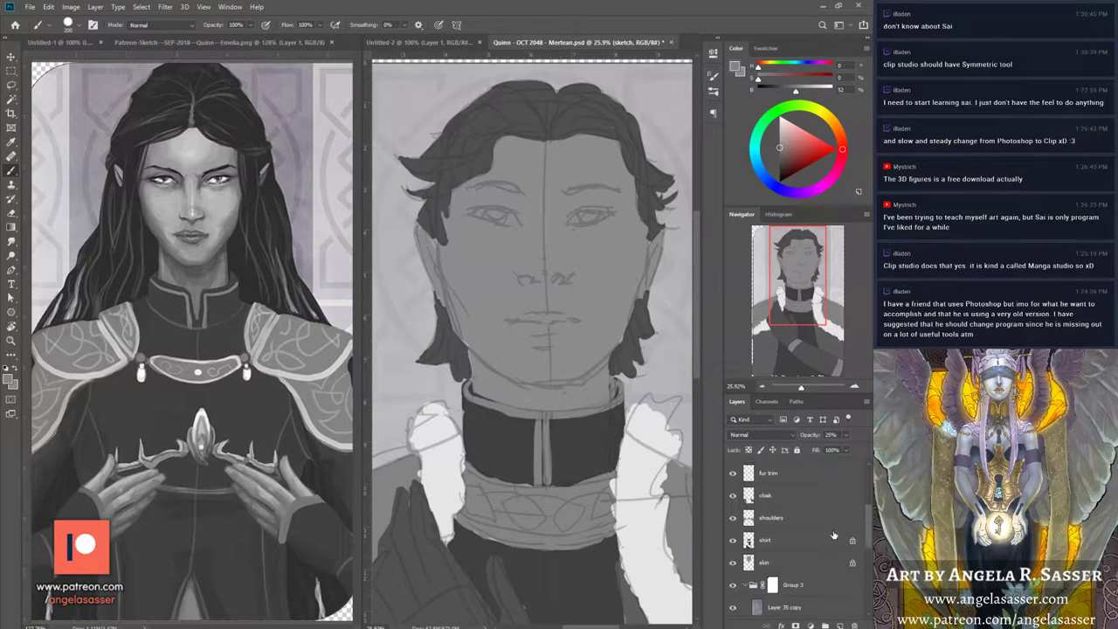
click(781, 542)
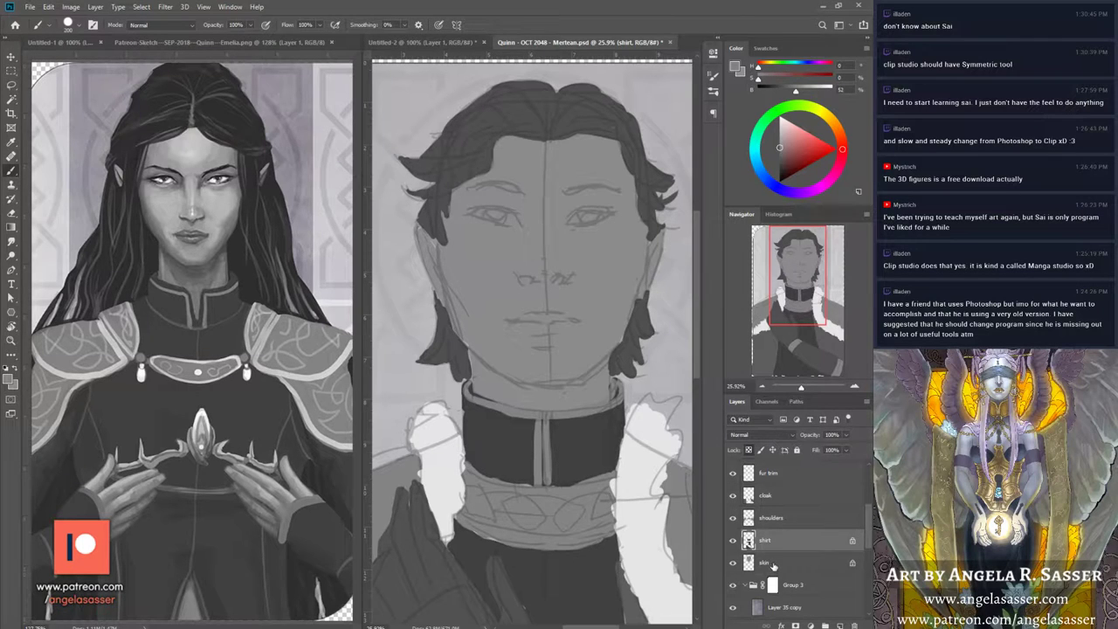
click(772, 564)
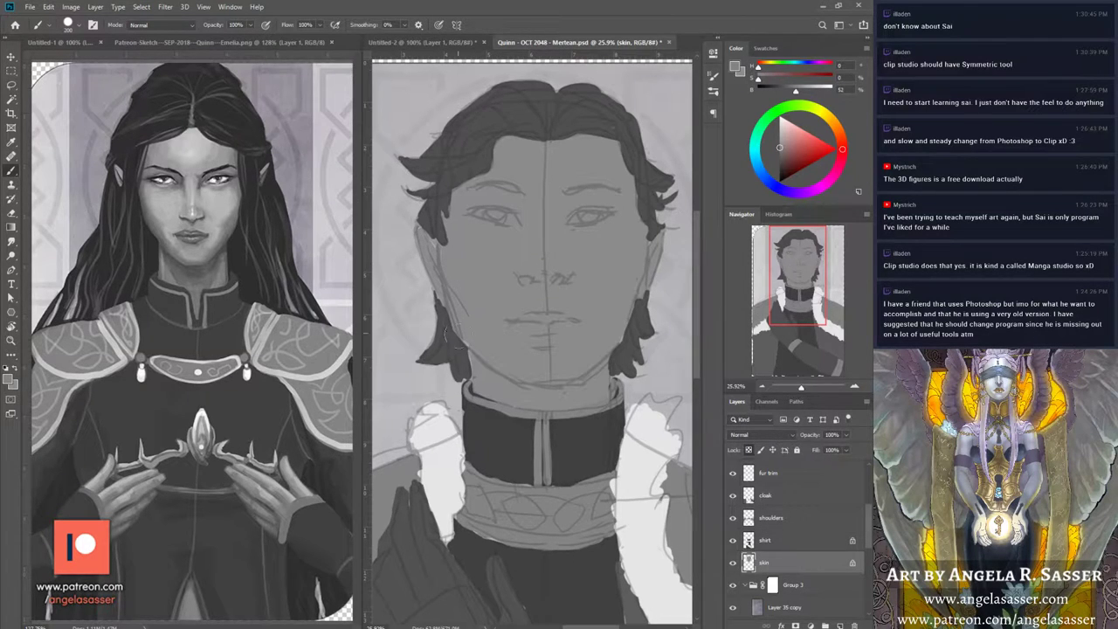
key(alt)
alt+click(514, 298)
key(bracketleft)
key(bracketleft)
key(bracketleft)
key(bracketleft)
key(bracketleft)
key(bracketleft)
key(bracketleft)
key(bracketleft)
click(92, 25)
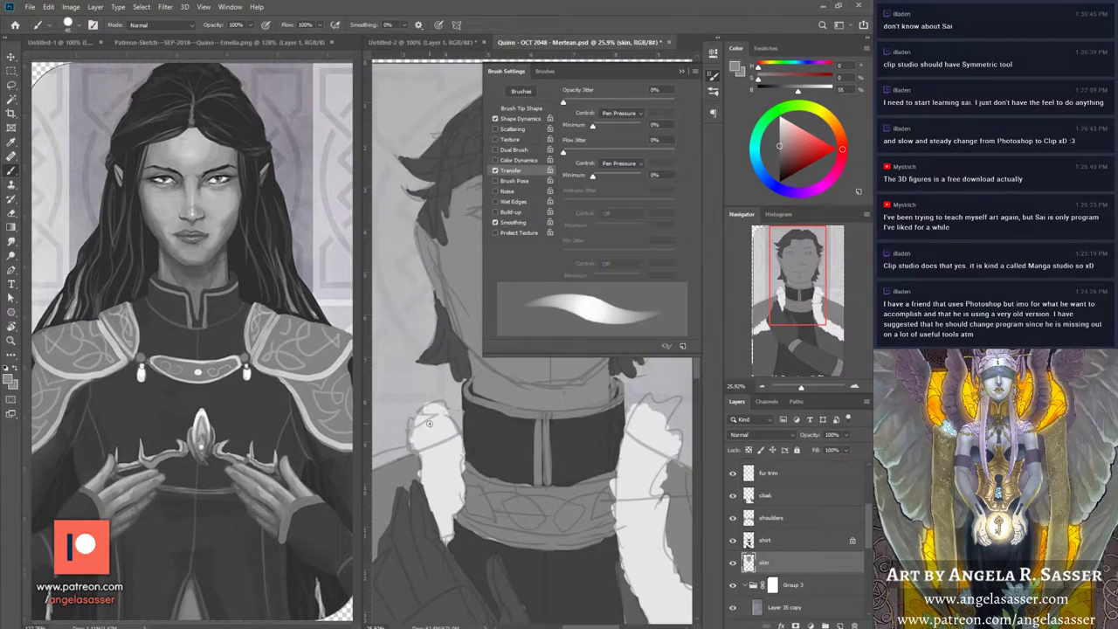
click(682, 71)
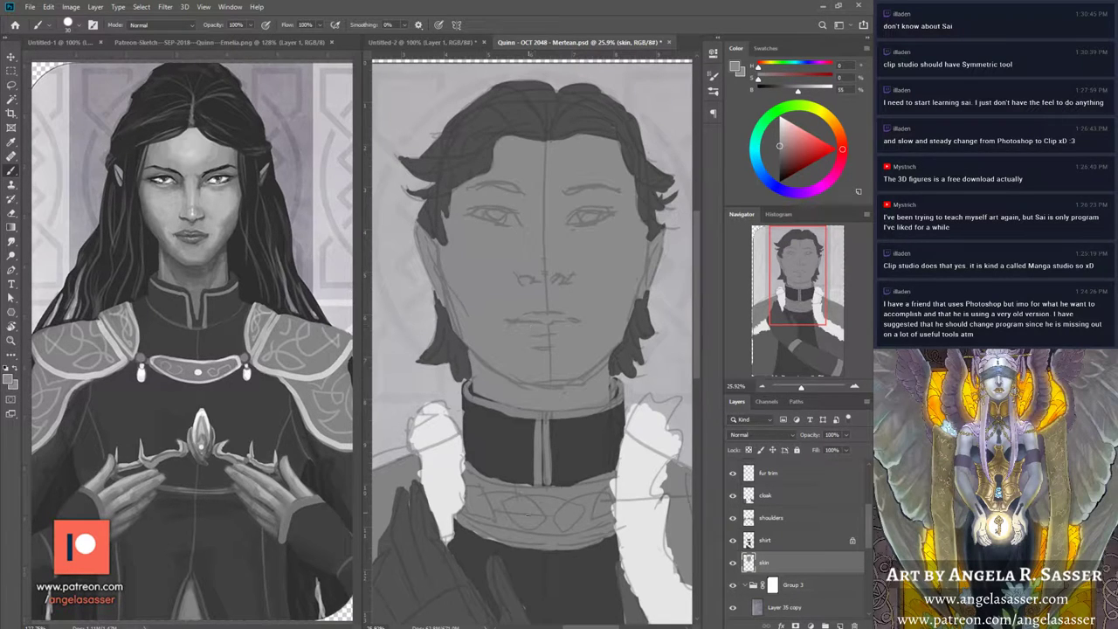
Step: Sample a dark grey and outline both ears and the jaw edge beside the hair on the skin layer
alt+click(569, 295)
alt+click(576, 418)
key(ctrl+alt+Right)
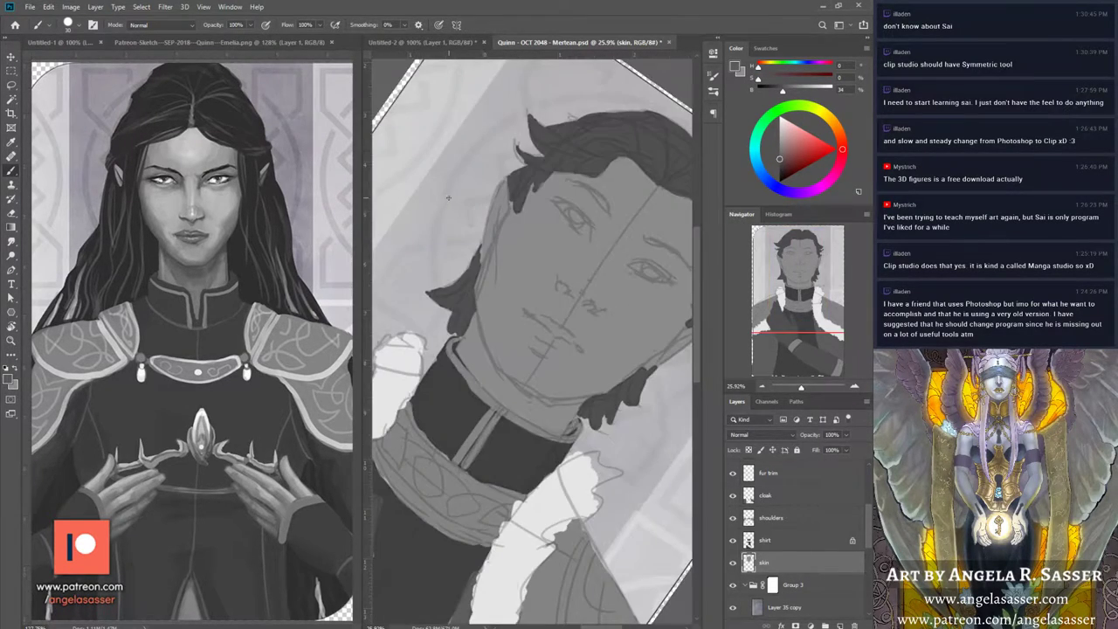
key(ctrl+alt+Left)
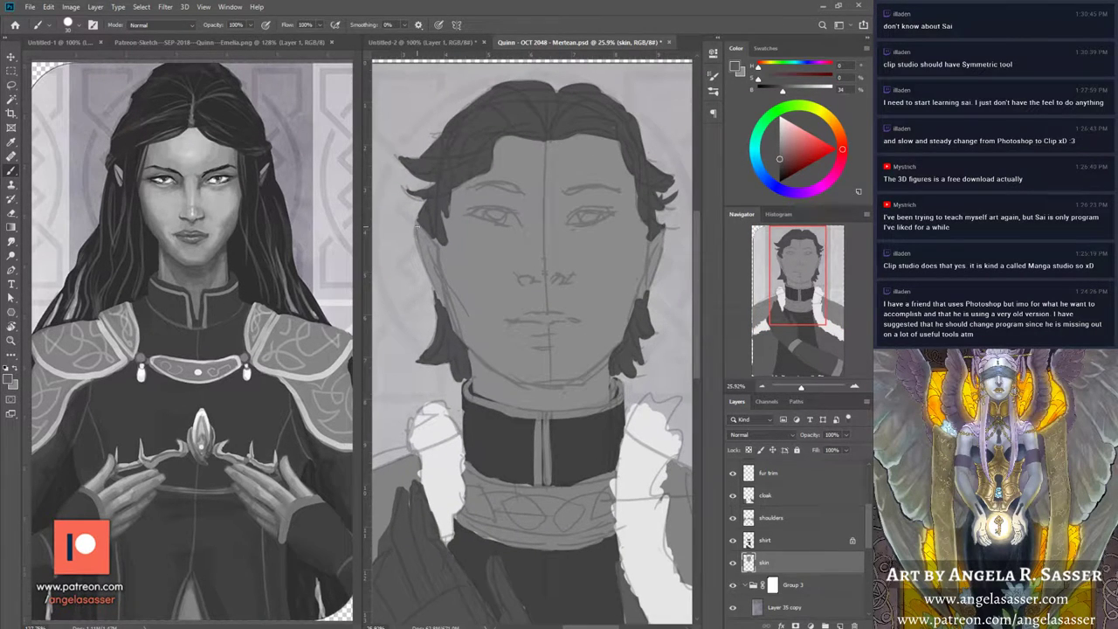
drag(415, 232, 445, 309)
drag(441, 278, 477, 357)
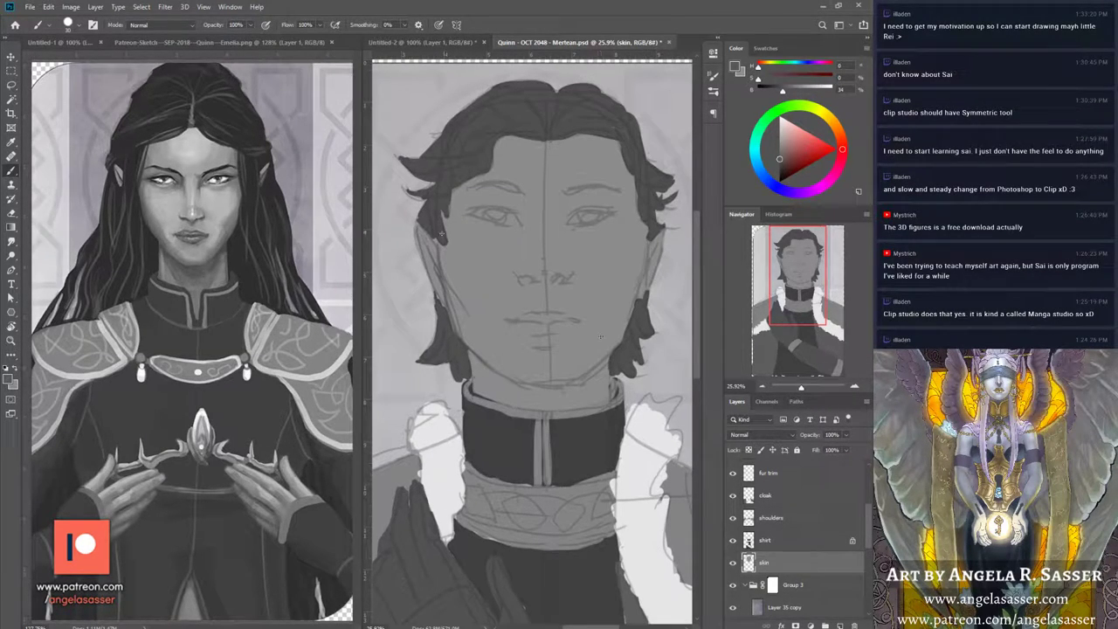
drag(418, 225, 430, 243)
drag(647, 249, 647, 269)
drag(664, 242, 646, 295)
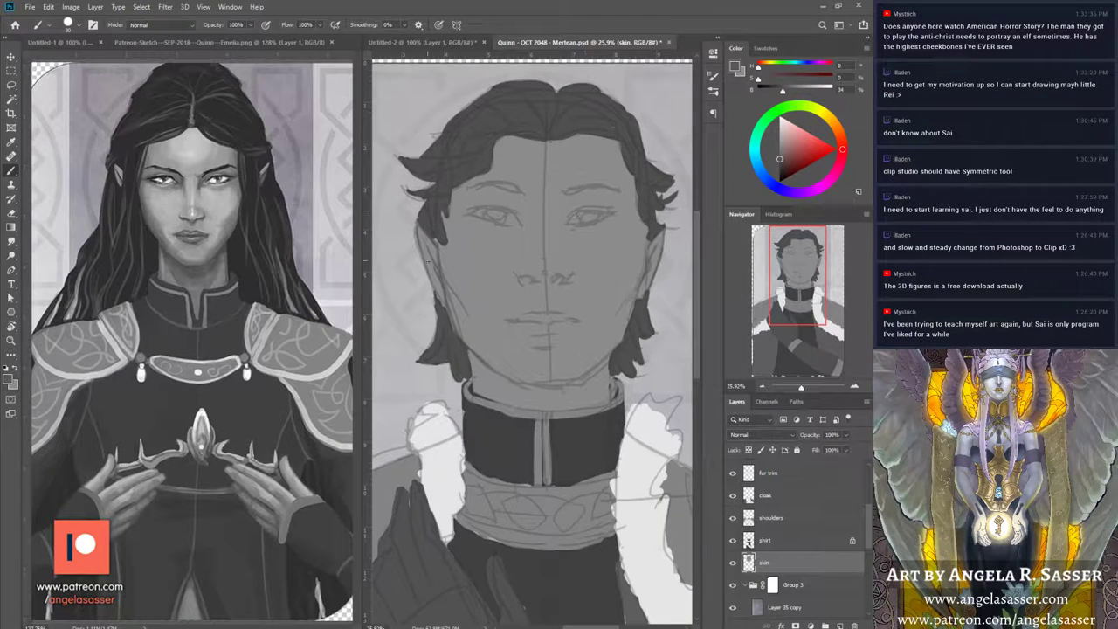
Step: Sample the skin grey, fade the sketch layer to 11% opacity and reselect the skin layer
alt+click(467, 290)
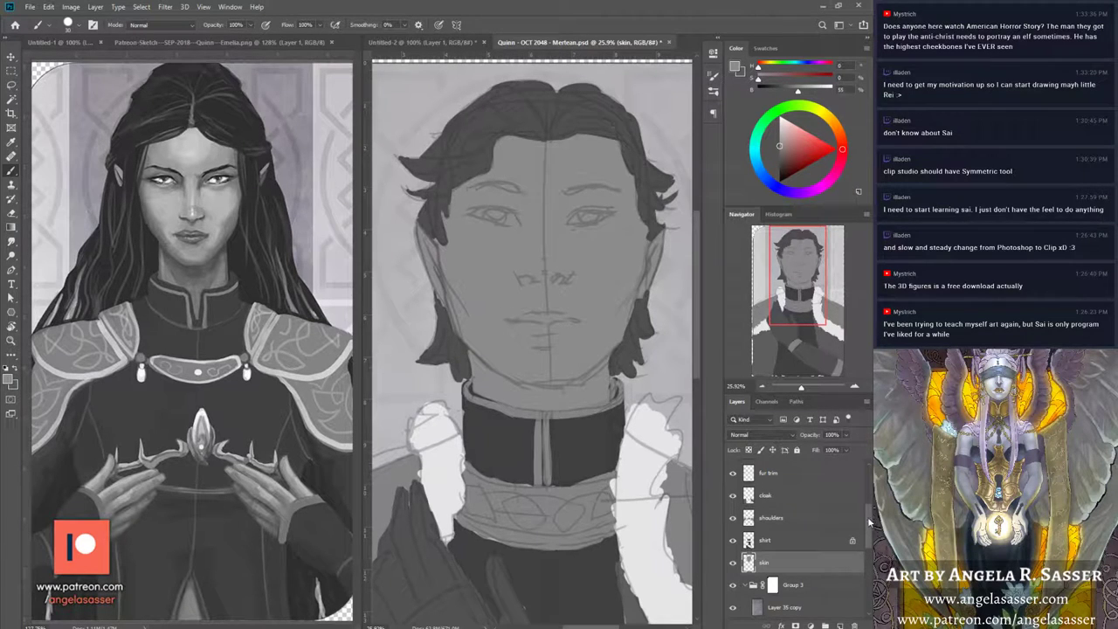
drag(870, 524, 869, 480)
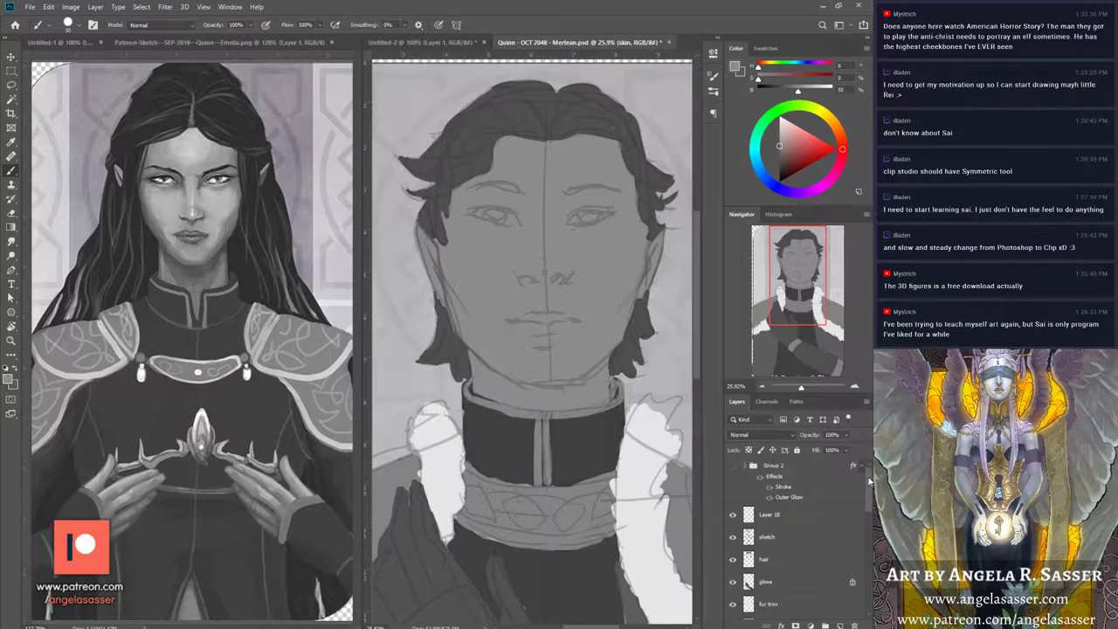
click(733, 536)
click(732, 536)
click(772, 537)
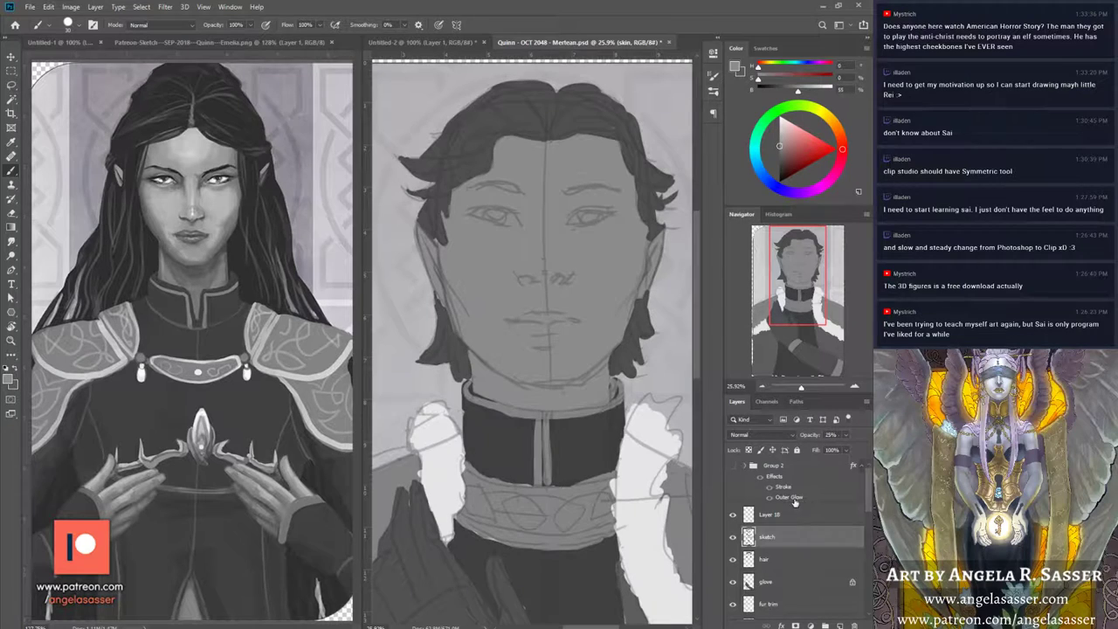
click(846, 435)
drag(824, 449, 820, 450)
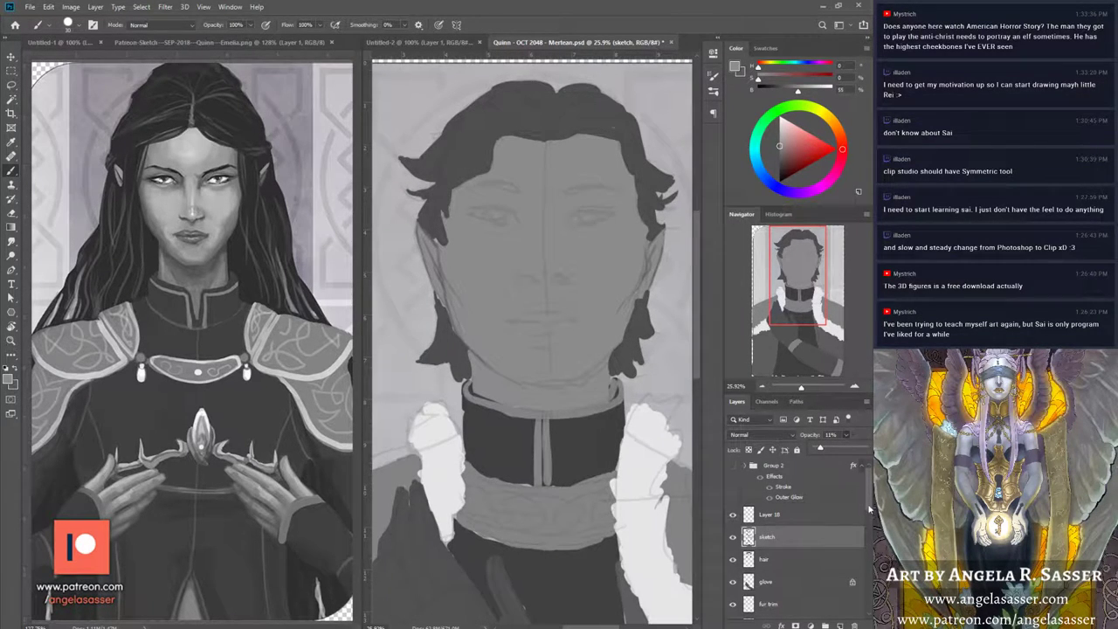
click(871, 513)
drag(870, 506, 871, 547)
click(772, 546)
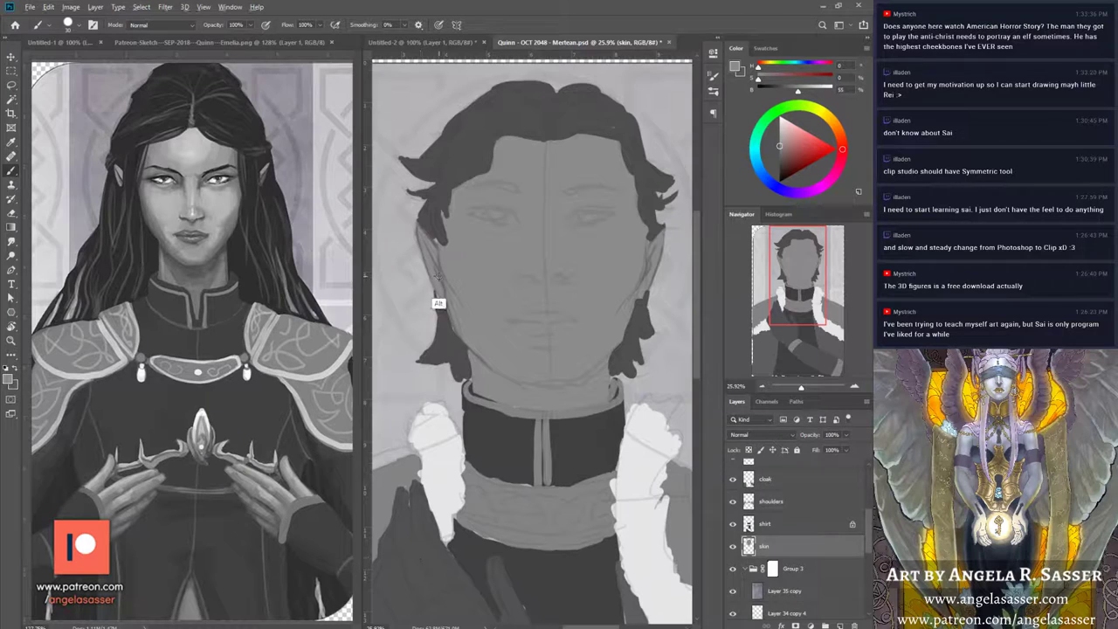
Step: Sample a dark grey, check the brush's pen-pressure Transfer settings, and outline the mouth and jaw on the skin layer
alt+click(436, 302)
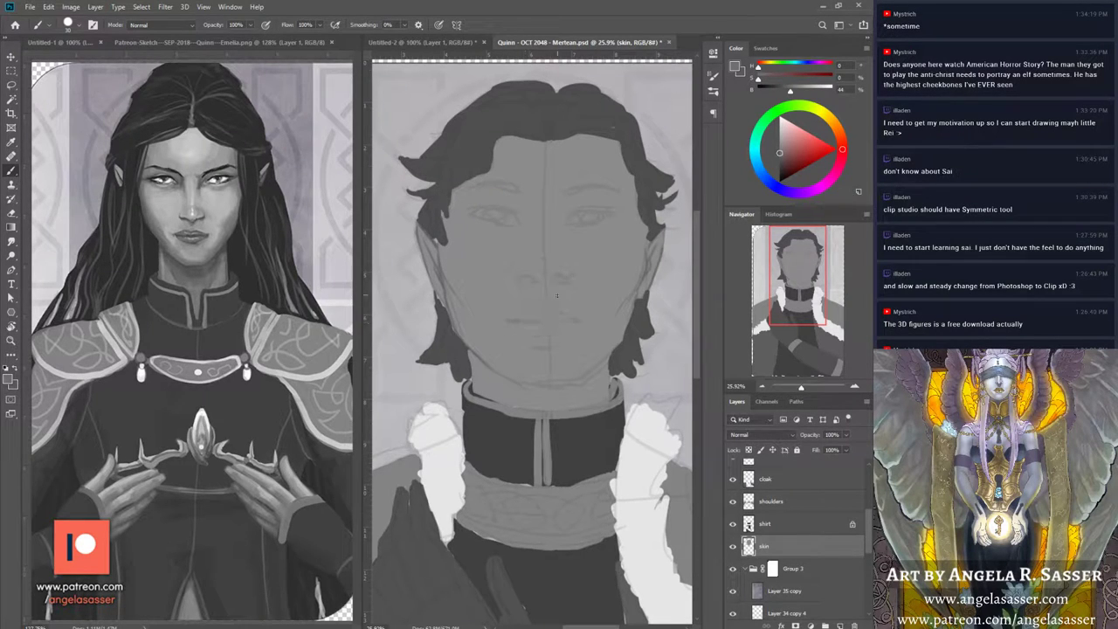
alt+click(537, 320)
click(92, 26)
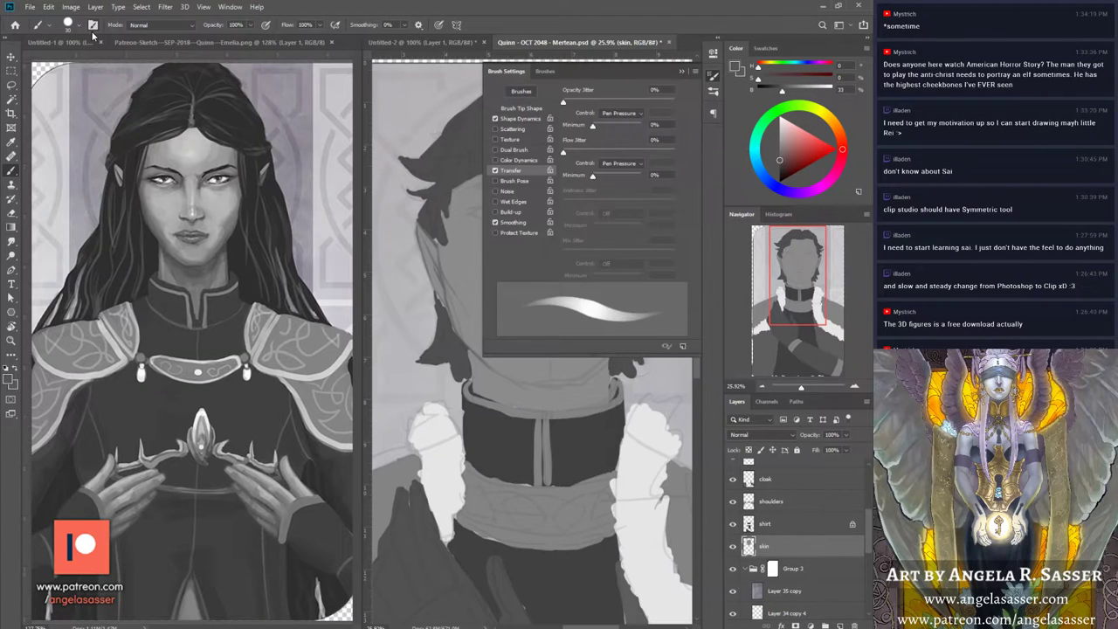
click(681, 71)
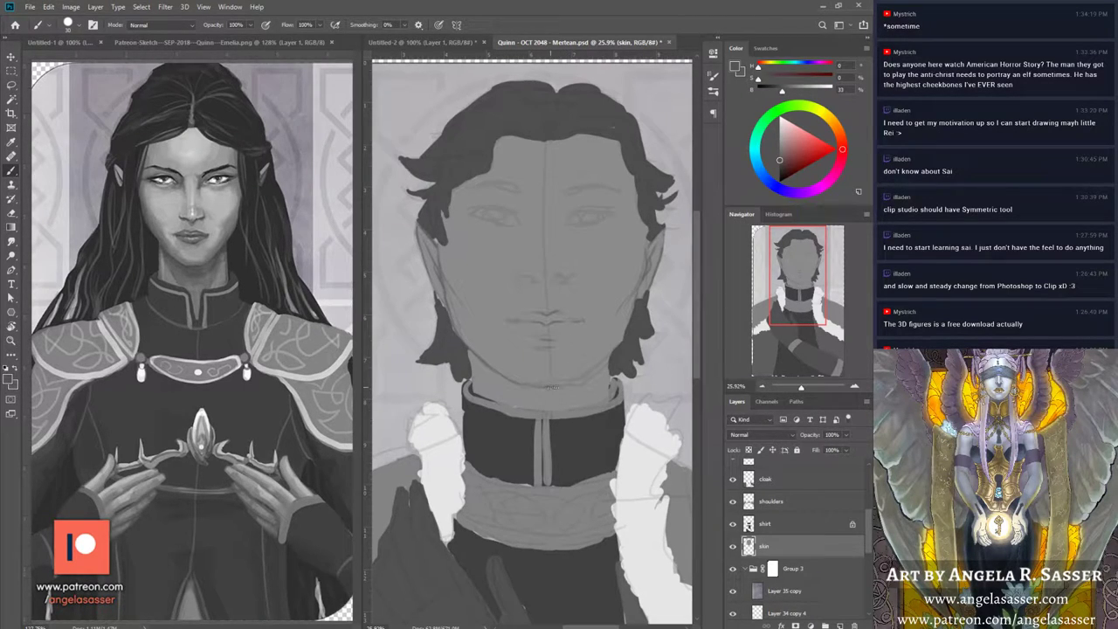
drag(584, 376, 607, 359)
Step: Pick a lighter grey, fill in the whites of both eyes, and clean up around them with sampled greys
click(779, 140)
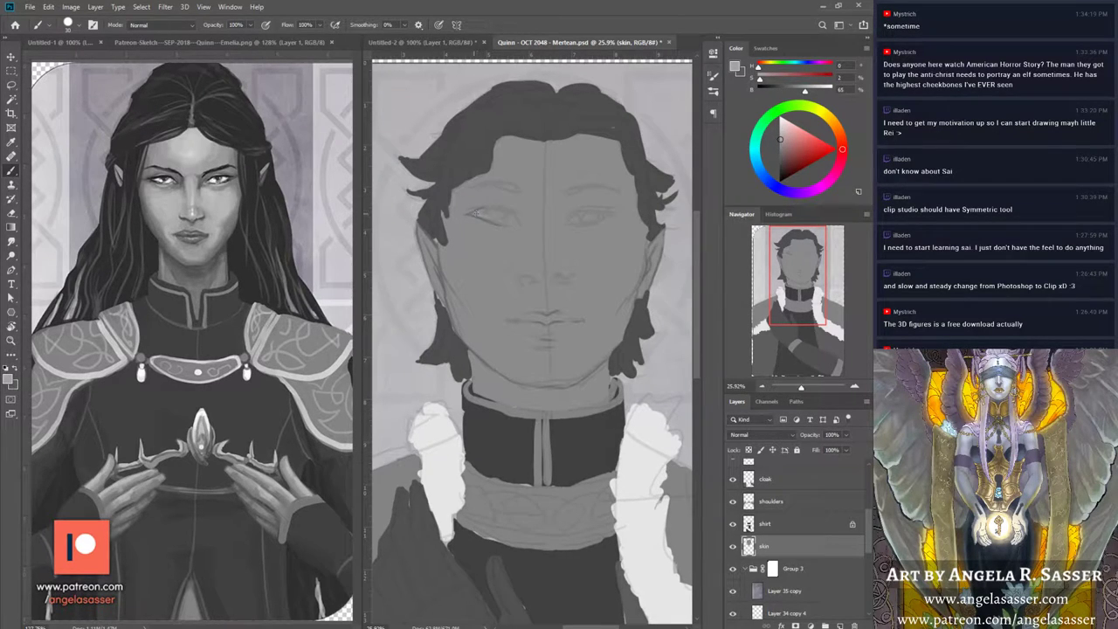
drag(476, 209, 510, 219)
mouse_move(579, 218)
mouse_down()
mouse_move(592, 219)
mouse_move(574, 223)
mouse_up()
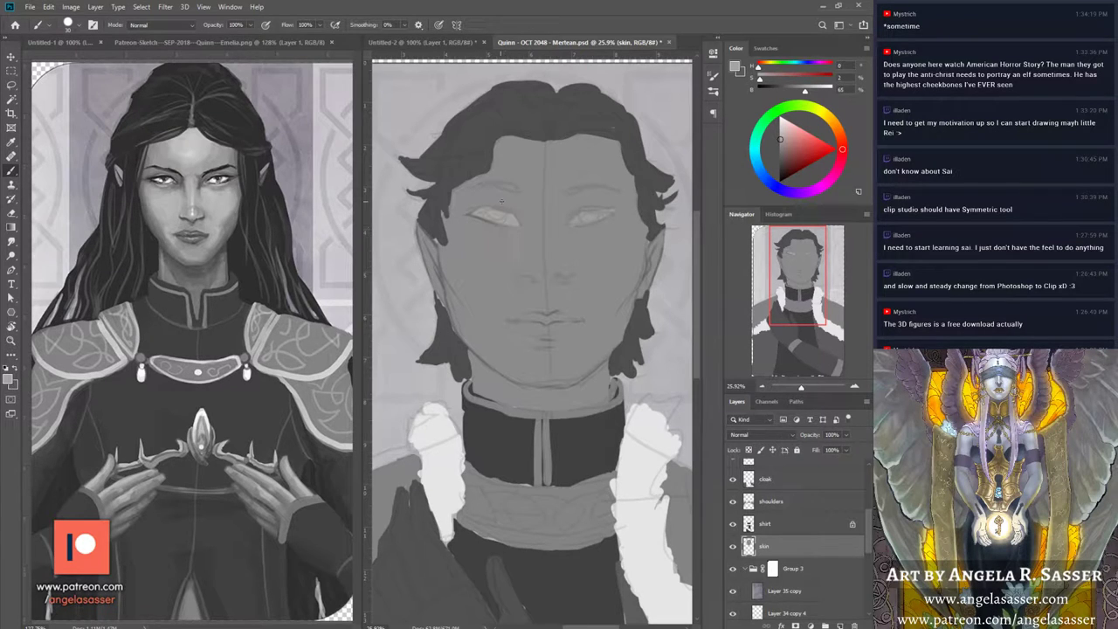
alt+click(514, 209)
alt+click(494, 237)
alt+click(526, 221)
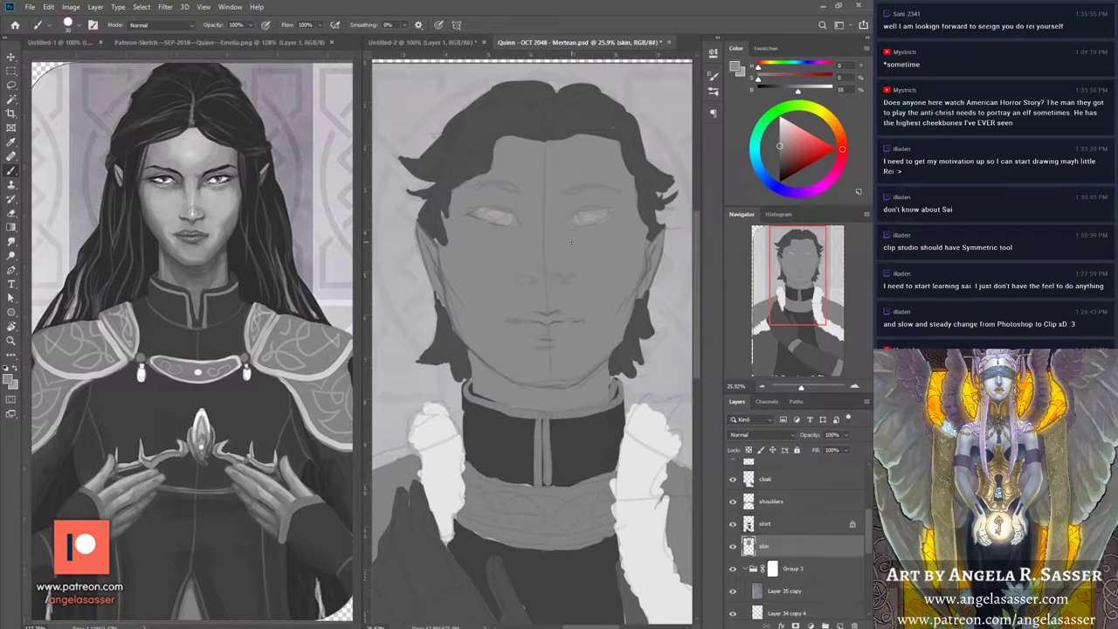
Step: Sample the dark hair grey and draw the irises and upper eyelid lines of both eyes
alt+click(562, 130)
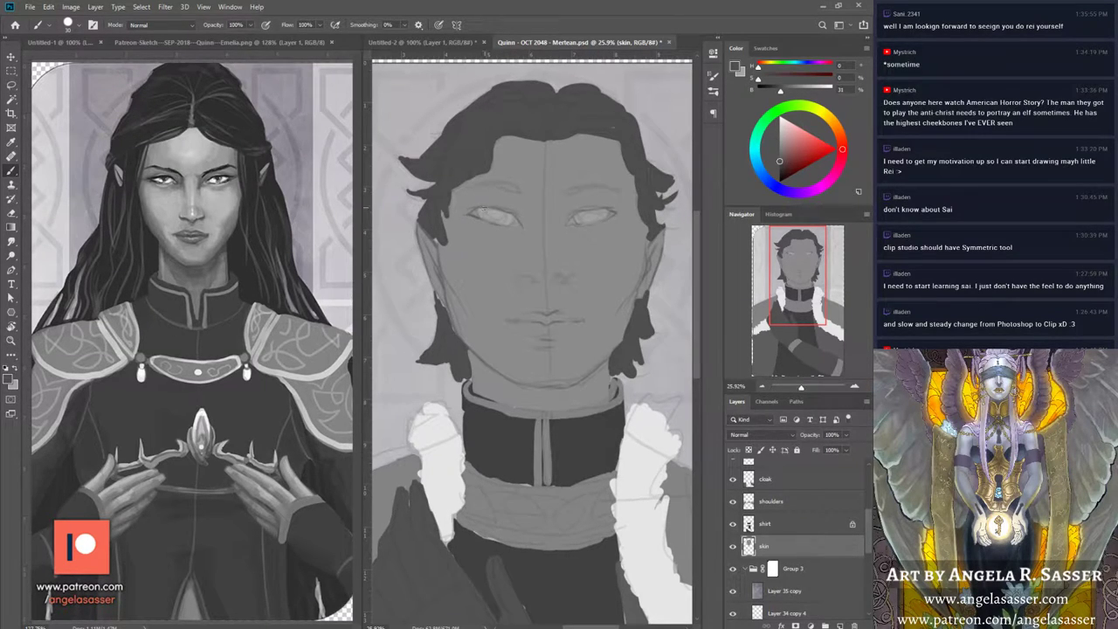
drag(496, 218, 507, 214)
drag(581, 216, 601, 212)
drag(491, 212, 500, 213)
drag(589, 213, 590, 212)
drag(475, 207, 501, 209)
Step: Paint both eyebrows in dark grey, building them up and tapering their outer ends
drag(476, 186, 513, 189)
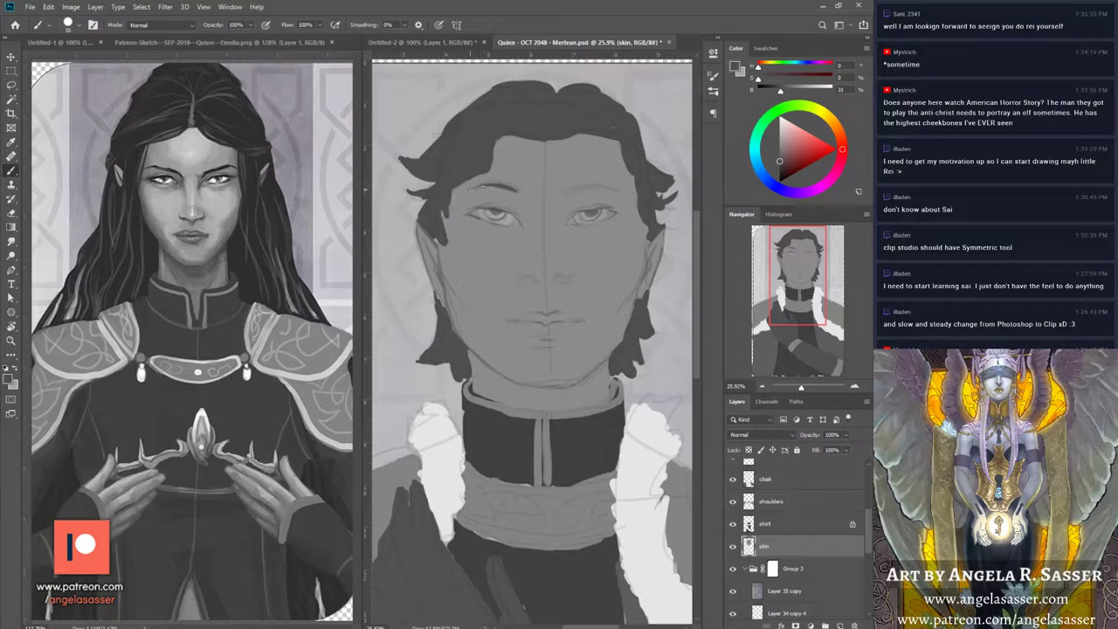
drag(476, 186, 524, 195)
drag(569, 191, 581, 185)
drag(596, 183, 576, 187)
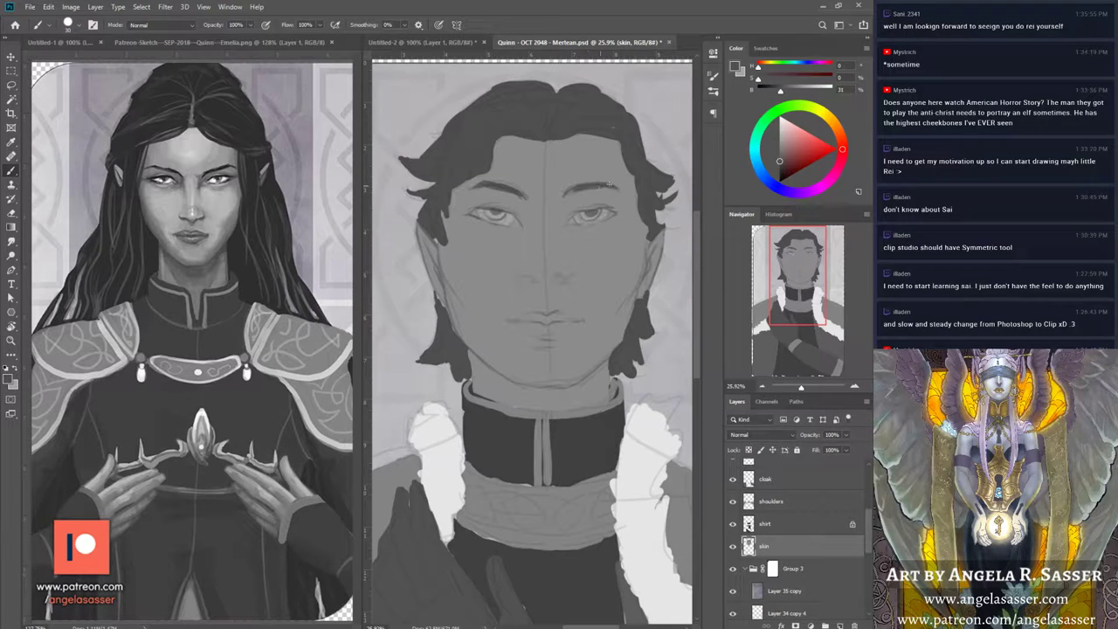
drag(597, 186, 613, 183)
drag(490, 185, 519, 190)
drag(607, 186, 620, 188)
Step: Draw the nostrils and nose wings, tidy them with sampled greys, and darken the hair edge over the ear
drag(528, 278, 538, 280)
alt+click(530, 295)
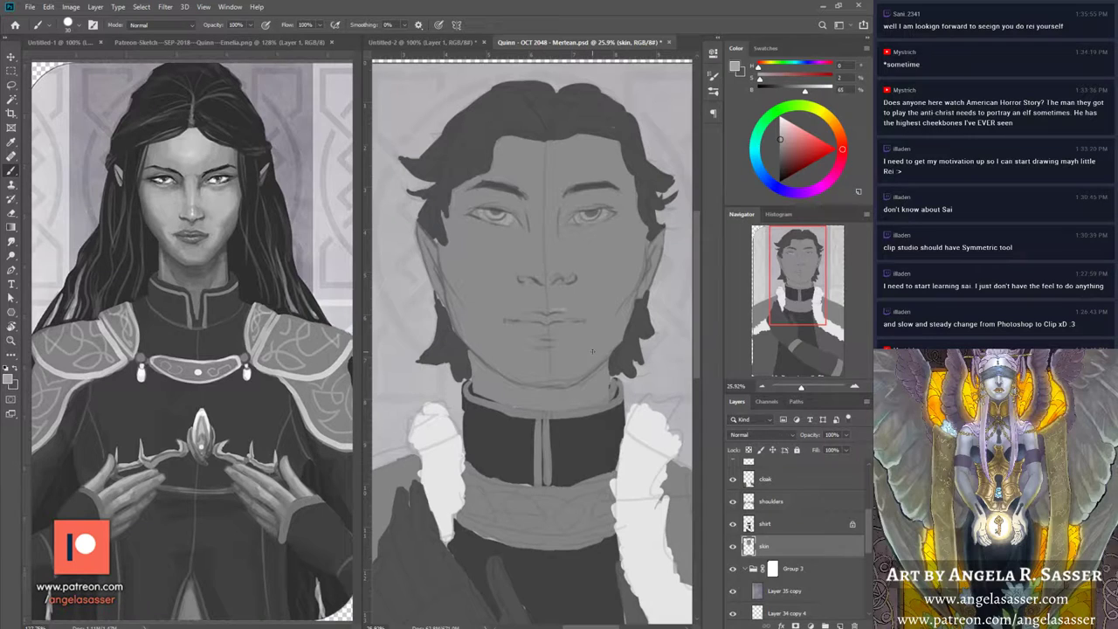
alt+click(568, 308)
alt+click(597, 133)
drag(435, 241, 440, 262)
Step: Hide the sketch layer and redraw the jawline and chin in dark grey on the skin layer
drag(866, 520, 867, 476)
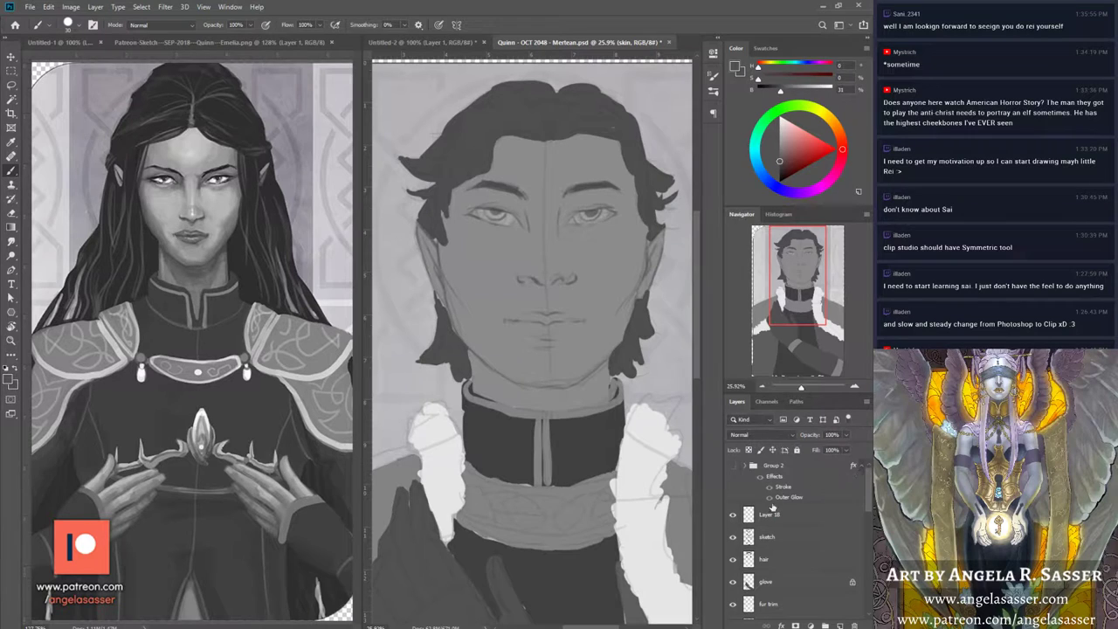
click(733, 537)
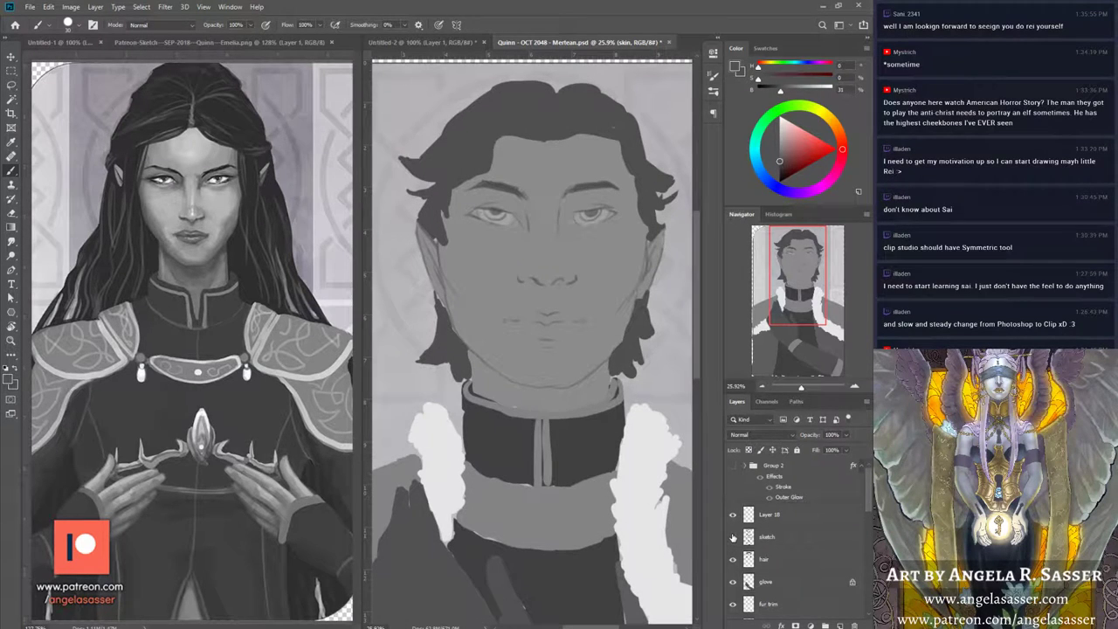
scroll(862, 536, down, 5)
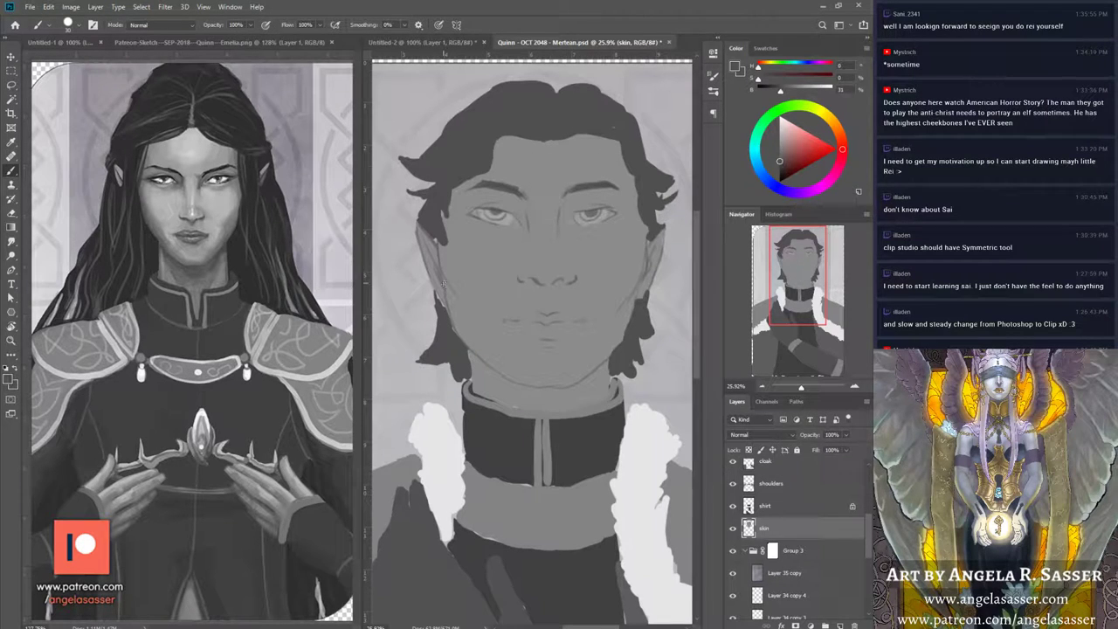
mouse_move(444, 285)
mouse_down()
mouse_move(454, 331)
mouse_move(519, 382)
mouse_move(467, 350)
mouse_move(560, 390)
mouse_up()
alt+click(539, 381)
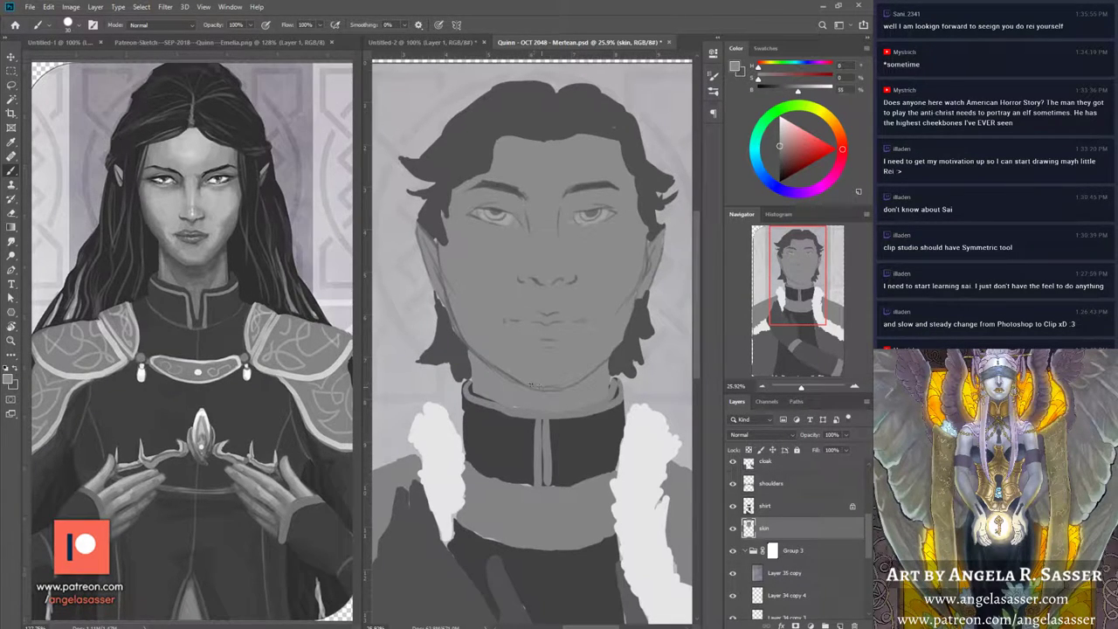
alt+click(570, 371)
drag(568, 388, 610, 354)
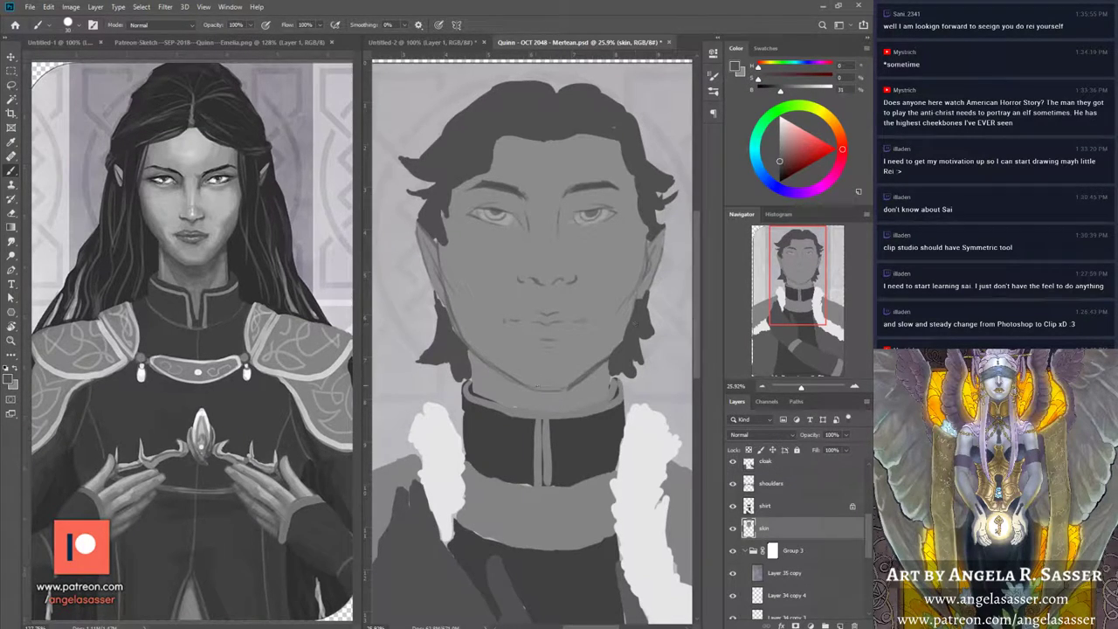
mouse_move(543, 389)
mouse_down()
mouse_move(569, 386)
mouse_move(540, 389)
mouse_move(510, 376)
mouse_move(559, 394)
mouse_up()
Step: Sample the skin grey and trim the jaw and chin line thinner
alt+click(490, 367)
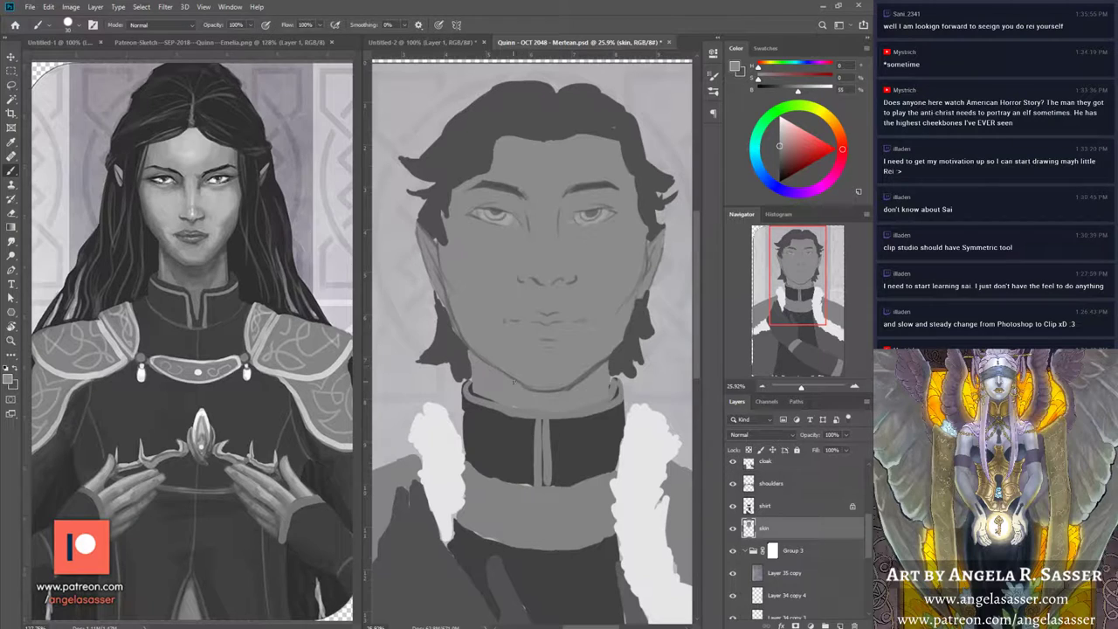
drag(603, 367, 574, 386)
mouse_move(559, 392)
mouse_down()
mouse_move(540, 393)
mouse_move(564, 393)
mouse_up()
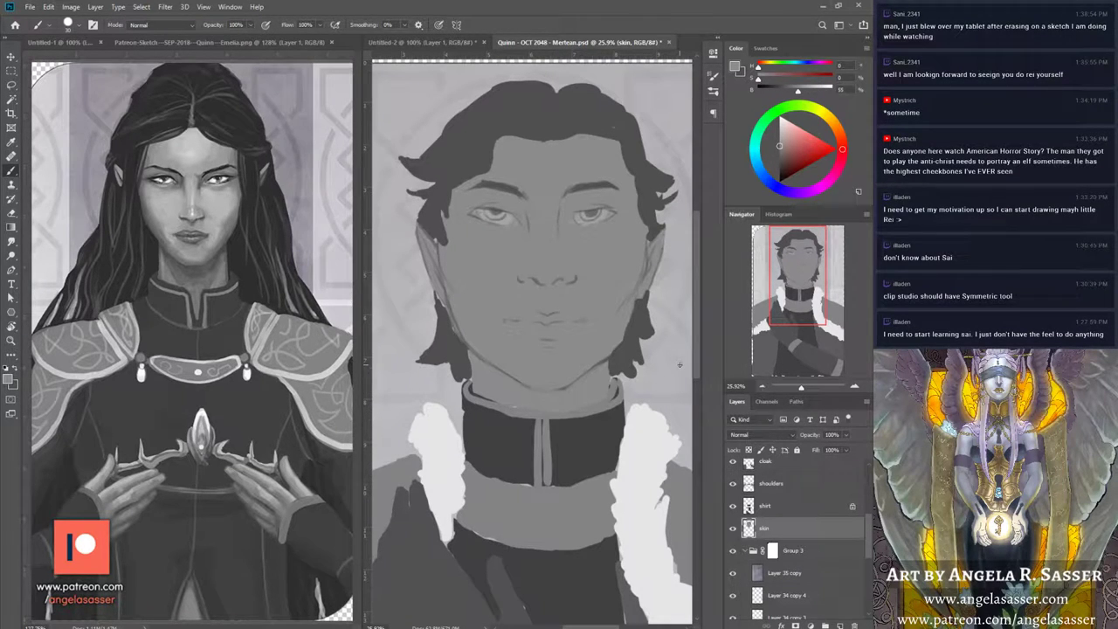
Step: Refine the underside of the chin with alternating skin and dark greys, and add neck lines down to the collar
alt+click(500, 385)
mouse_move(528, 385)
mouse_down()
mouse_move(561, 386)
mouse_move(531, 389)
mouse_move(596, 391)
mouse_up()
key(x)
drag(546, 387, 571, 387)
key(x)
drag(608, 388, 608, 371)
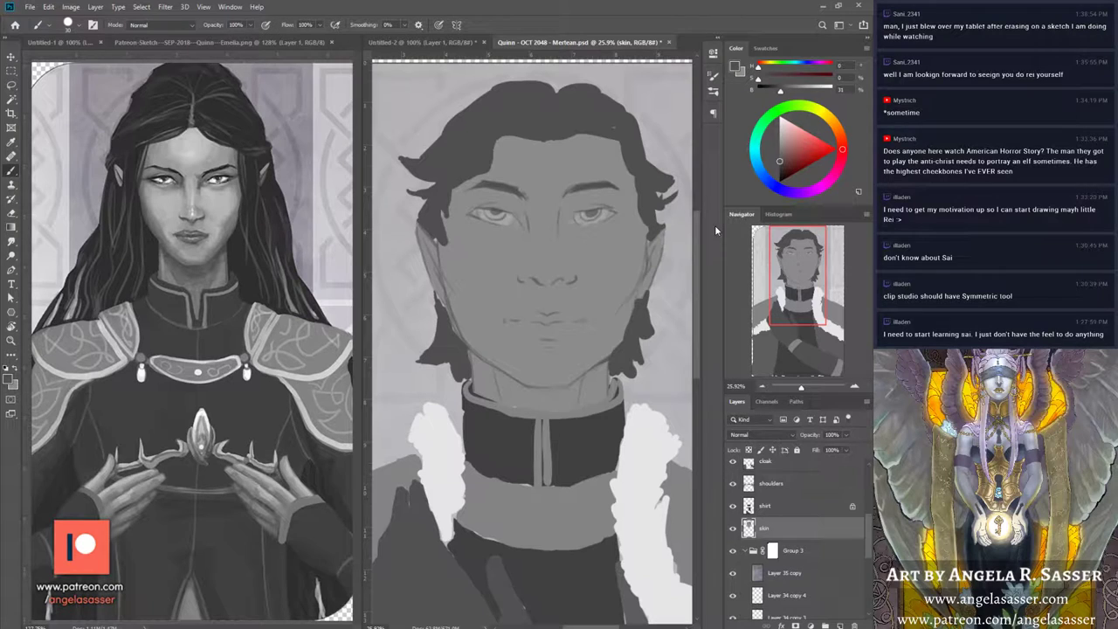
drag(604, 365, 606, 386)
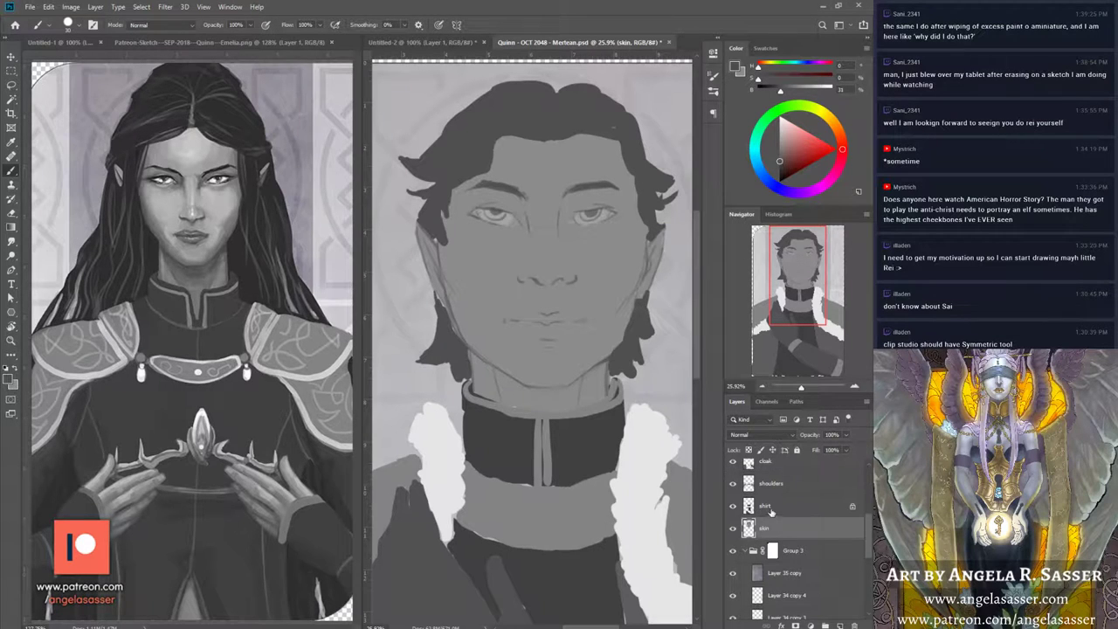
Step: Select the hair layer and make the sketch layer visible again
drag(870, 526, 870, 516)
scroll(870, 515, down, 2)
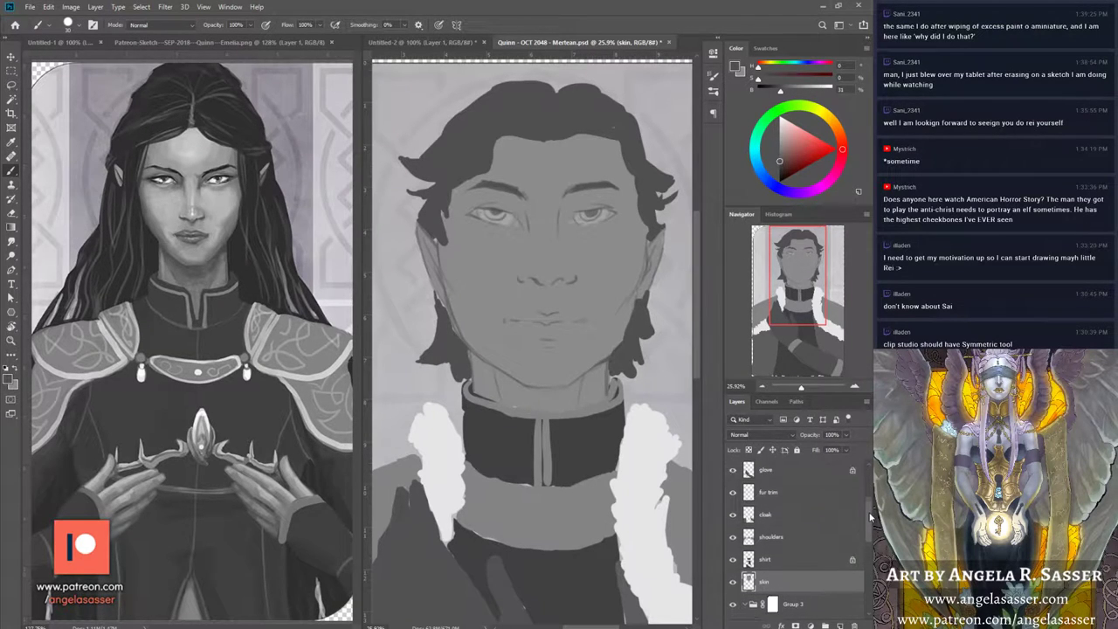
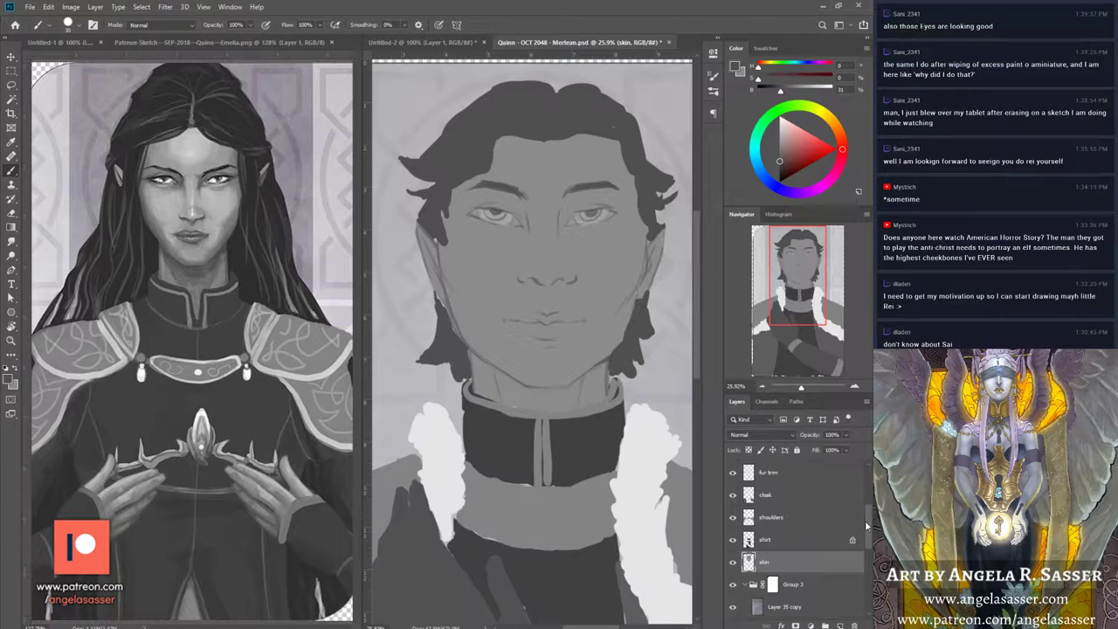
scroll(865, 526, up, 3)
click(792, 505)
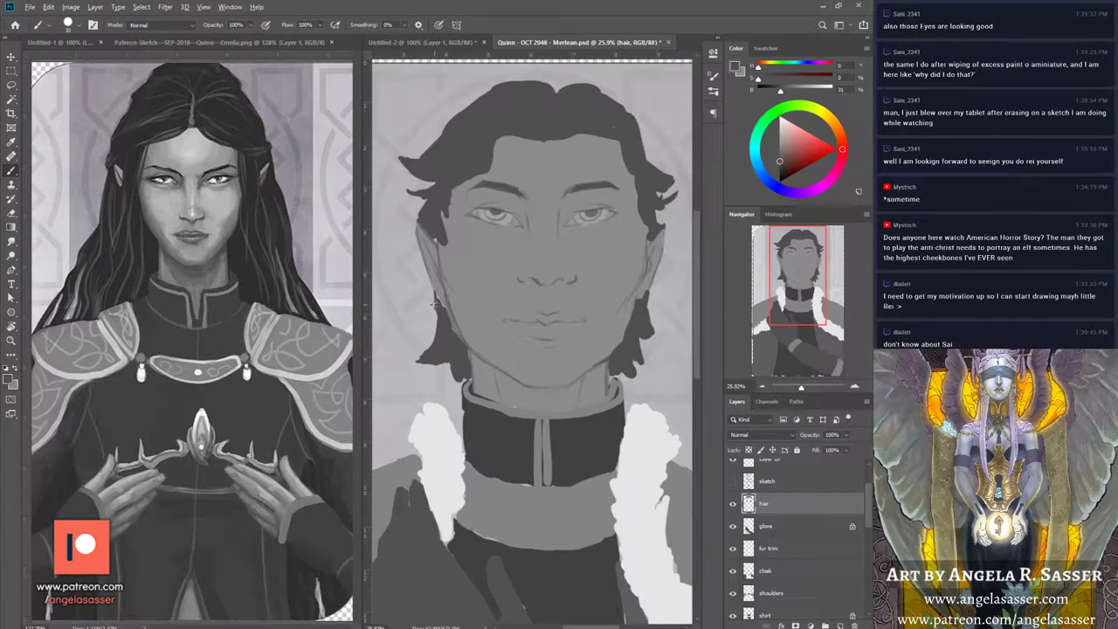
scroll(869, 497, up, 2)
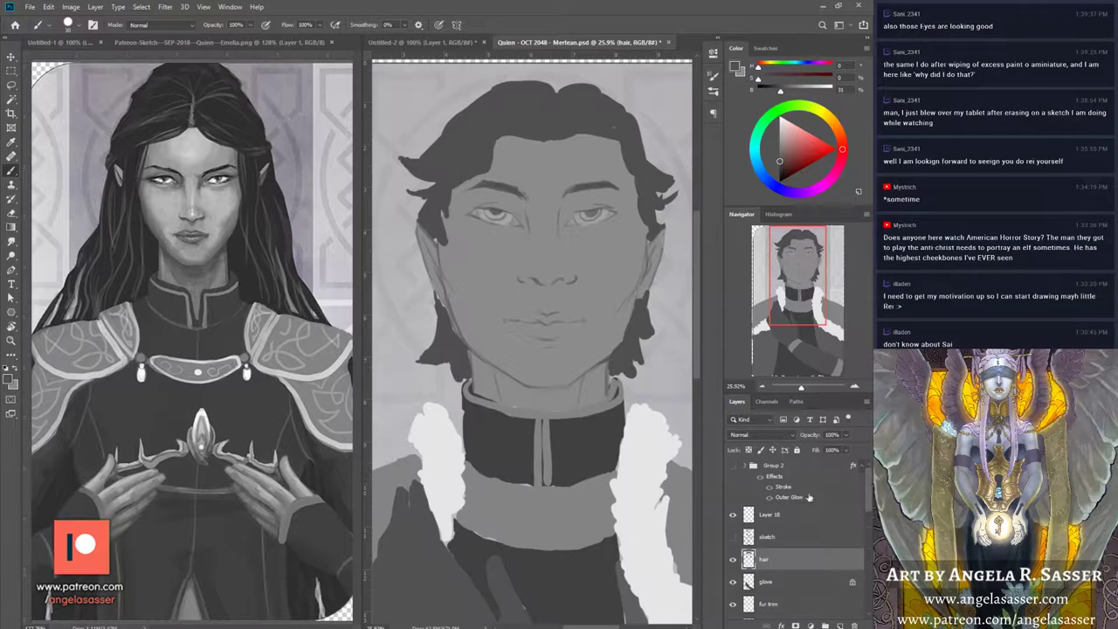
click(733, 536)
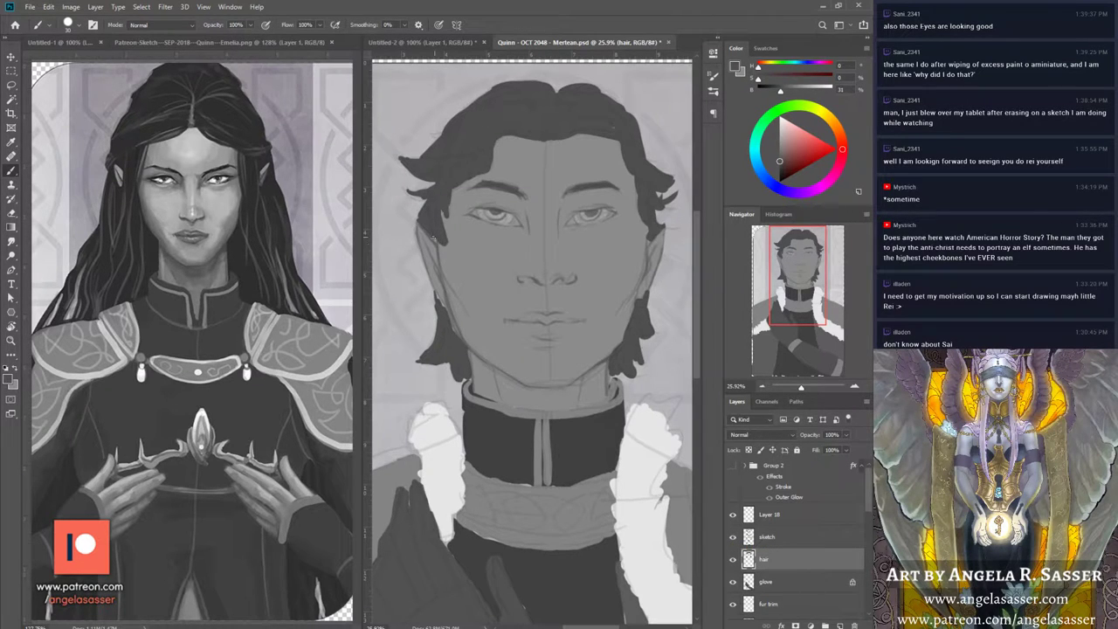
Step: Extend the sideburn and paint pointed hair flicks beside the temple and ear on the face's left side
drag(442, 228, 443, 214)
drag(443, 253, 452, 192)
mouse_move(410, 179)
mouse_down()
mouse_move(394, 151)
mouse_move(411, 155)
mouse_up()
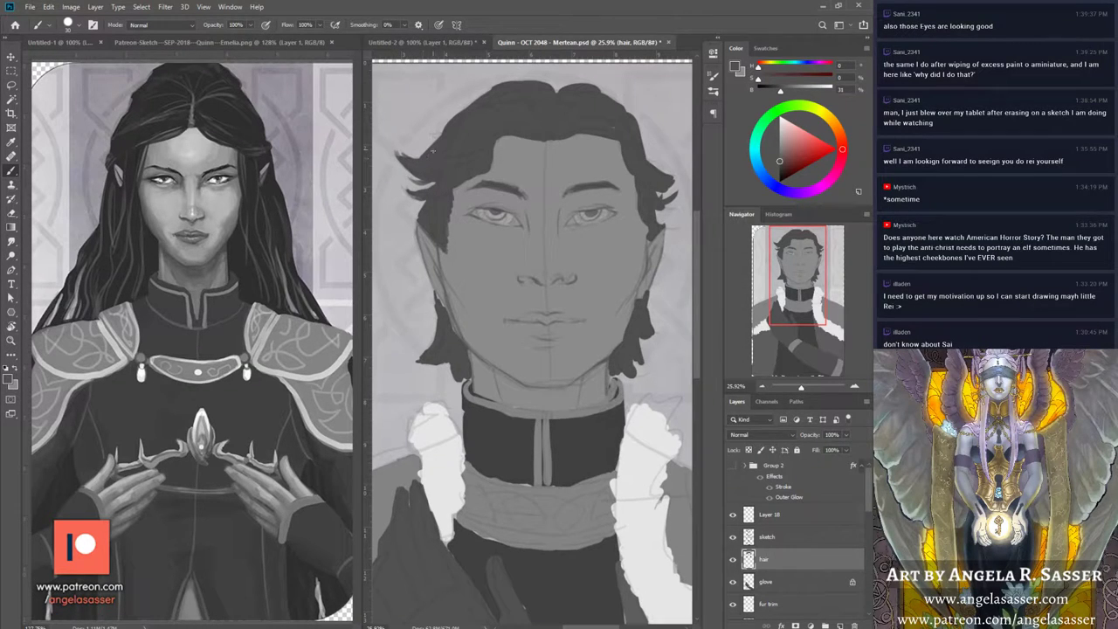
drag(416, 158, 429, 148)
drag(424, 201, 435, 178)
drag(420, 214, 420, 225)
Step: Reshape the lower hair behind the left ear and jaw into a smoother mass with pointed tips
mouse_move(437, 305)
mouse_down()
mouse_move(440, 295)
mouse_move(454, 333)
mouse_move(445, 309)
mouse_up()
drag(422, 352, 435, 306)
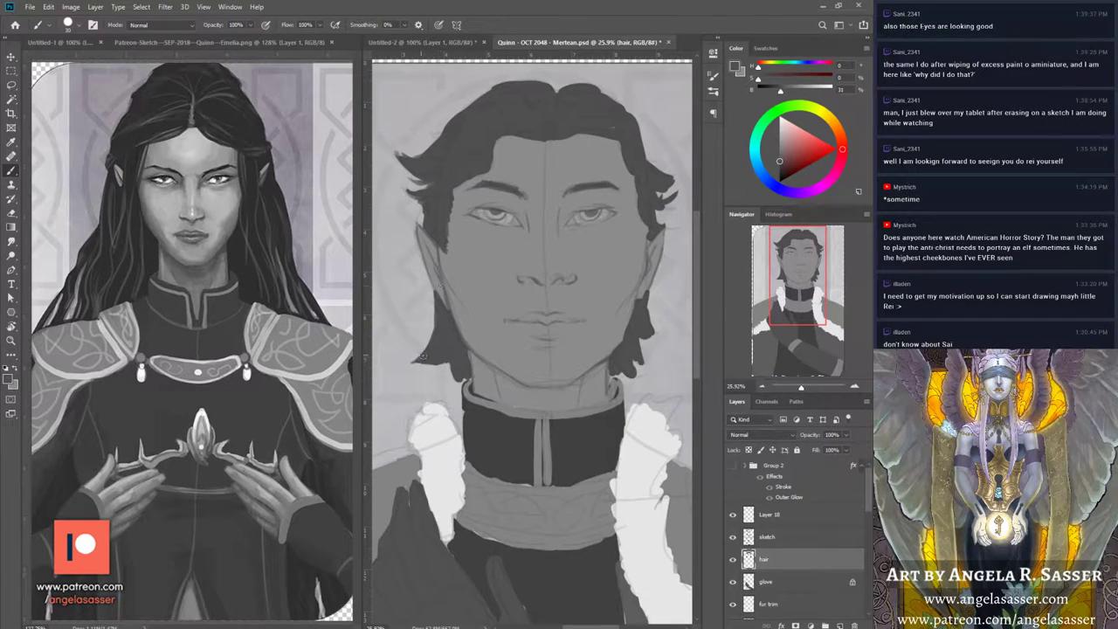
mouse_move(424, 358)
mouse_down()
mouse_move(450, 343)
mouse_move(432, 367)
mouse_move(452, 358)
mouse_move(448, 376)
mouse_move(466, 375)
mouse_move(458, 366)
mouse_move(471, 379)
mouse_move(445, 342)
mouse_move(438, 358)
mouse_move(456, 348)
mouse_move(456, 377)
mouse_up()
Step: Paint sweeping hair strands along the hairline on both sides of the forehead
mouse_move(447, 190)
mouse_down()
mouse_move(489, 165)
mouse_move(452, 189)
mouse_move(477, 173)
mouse_move(470, 183)
mouse_move(489, 133)
mouse_move(488, 168)
mouse_move(507, 137)
mouse_move(510, 129)
mouse_up()
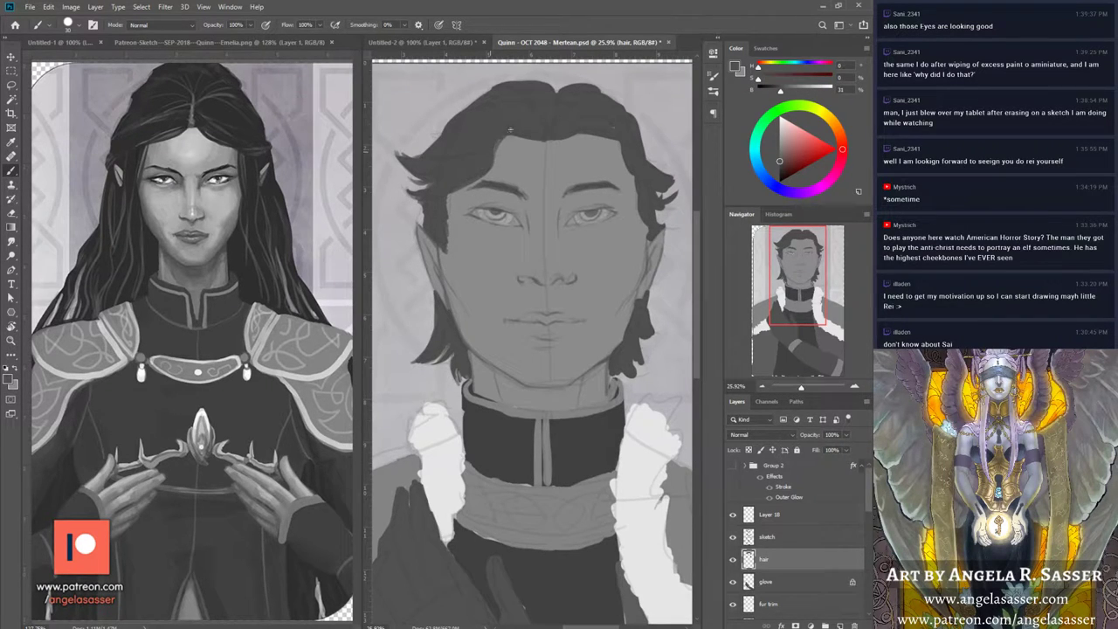
mouse_move(461, 191)
mouse_down()
mouse_move(518, 123)
mouse_move(505, 150)
mouse_up()
mouse_move(602, 137)
mouse_down()
mouse_move(634, 182)
mouse_move(607, 136)
mouse_move(624, 166)
mouse_up()
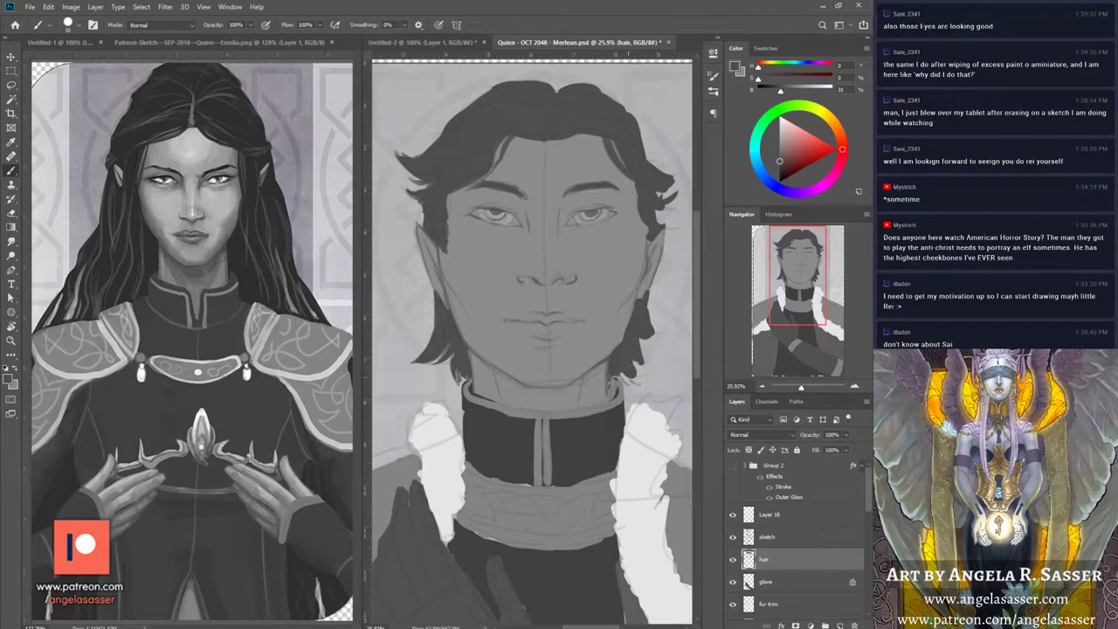
Step: Add loose, flicked strands to the hair behind the right ear and neck
drag(627, 370, 634, 393)
mouse_move(634, 348)
mouse_down()
mouse_move(645, 372)
mouse_move(654, 350)
mouse_move(638, 341)
mouse_move(652, 305)
mouse_move(655, 328)
mouse_up()
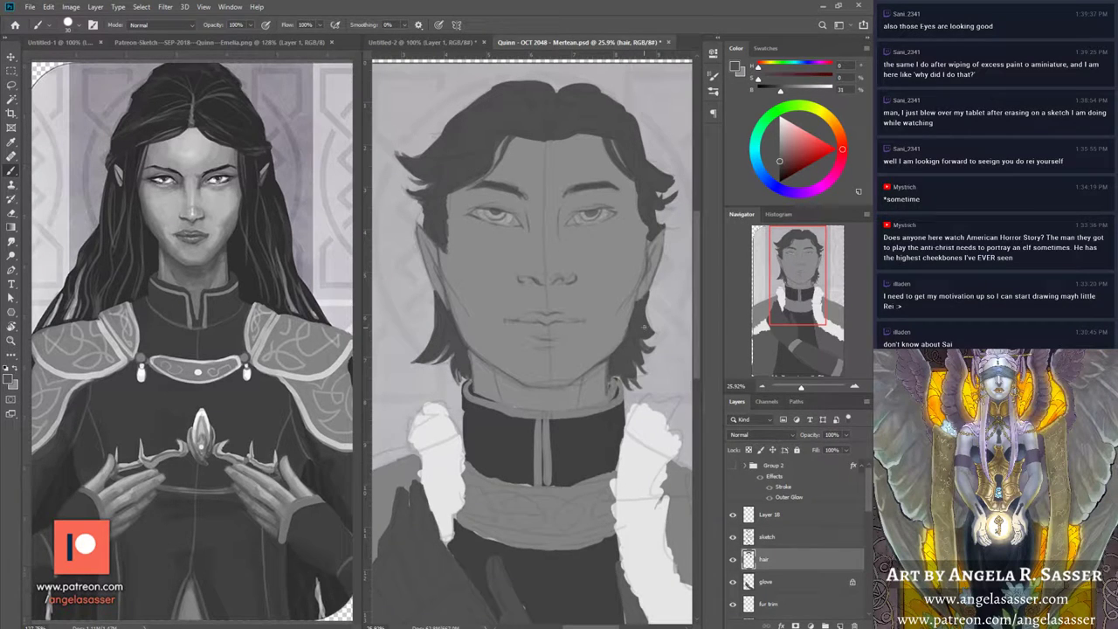
drag(648, 329, 657, 340)
drag(644, 385, 637, 364)
Step: Pick a light grey and brighten the whites of both eyes, adjusting them with a sampled grey
mouse_move(780, 260)
mouse_down()
mouse_move(780, 272)
mouse_move(779, 261)
mouse_up()
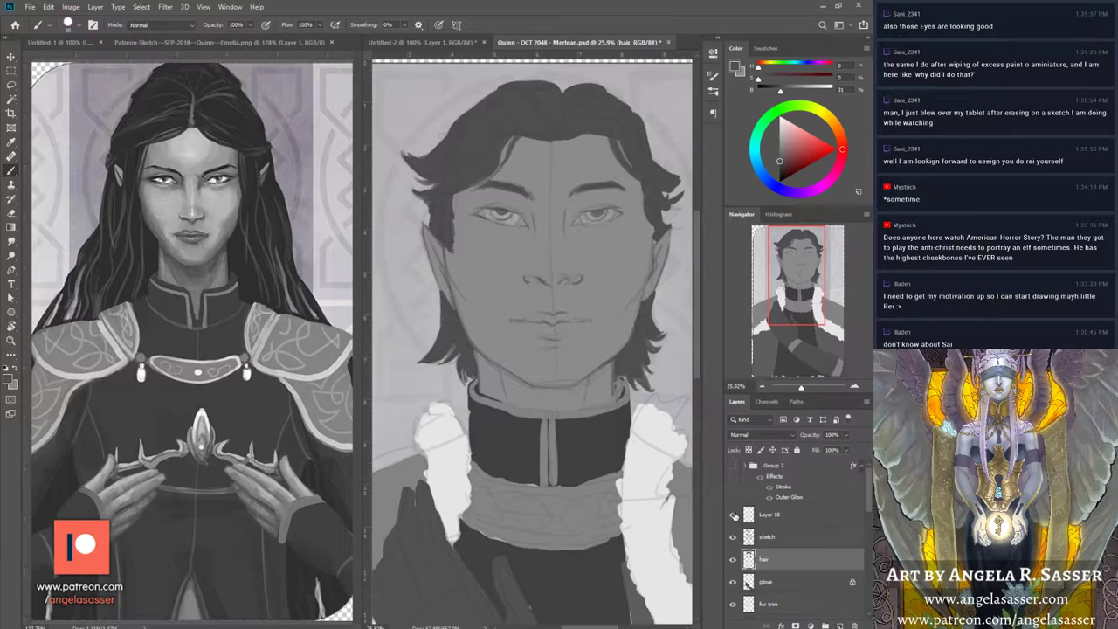
click(781, 132)
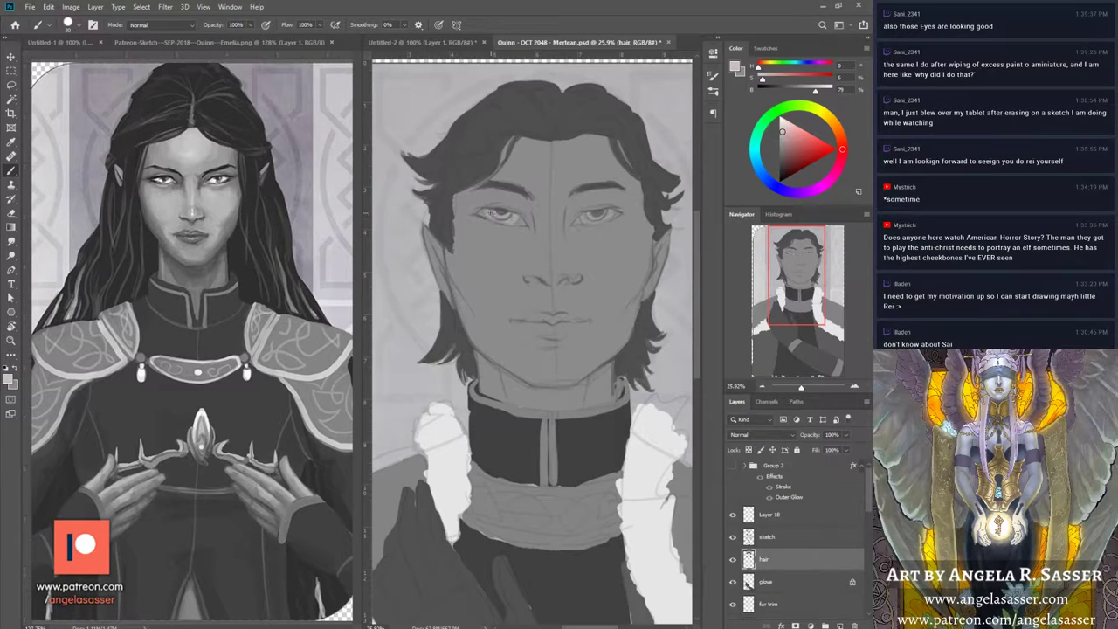
drag(489, 213, 489, 216)
drag(583, 218, 595, 219)
alt+click(618, 194)
drag(507, 220, 515, 217)
Step: Sample the dark eyebrow grey, accent the corner of the mouth, and hide the hair layer
mouse_move(792, 284)
mouse_down()
mouse_move(793, 304)
mouse_move(792, 291)
mouse_up()
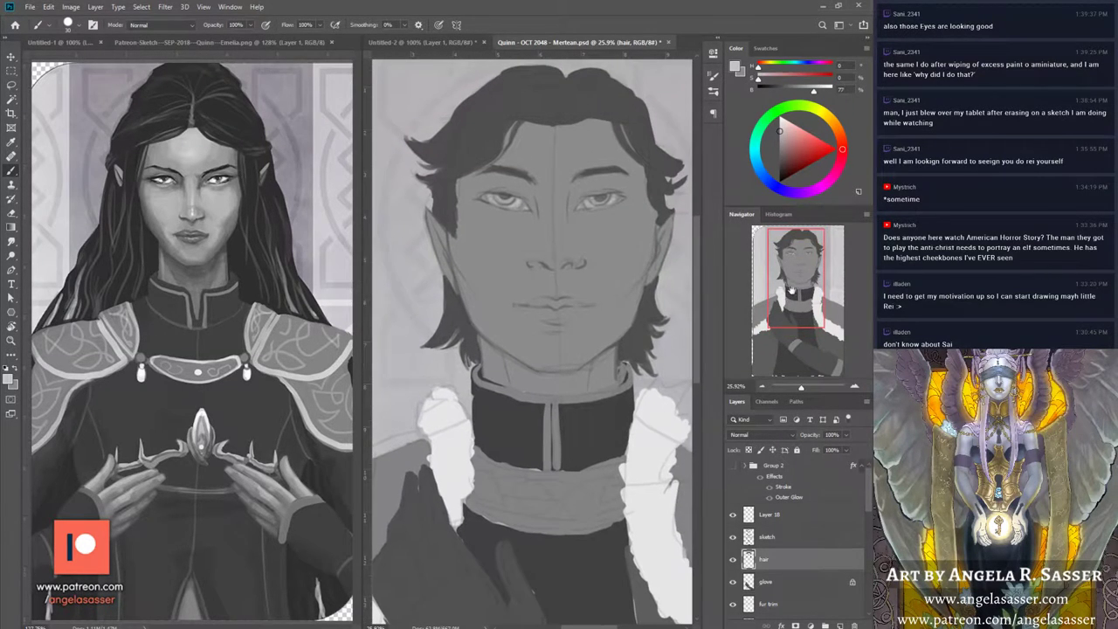
alt+click(600, 177)
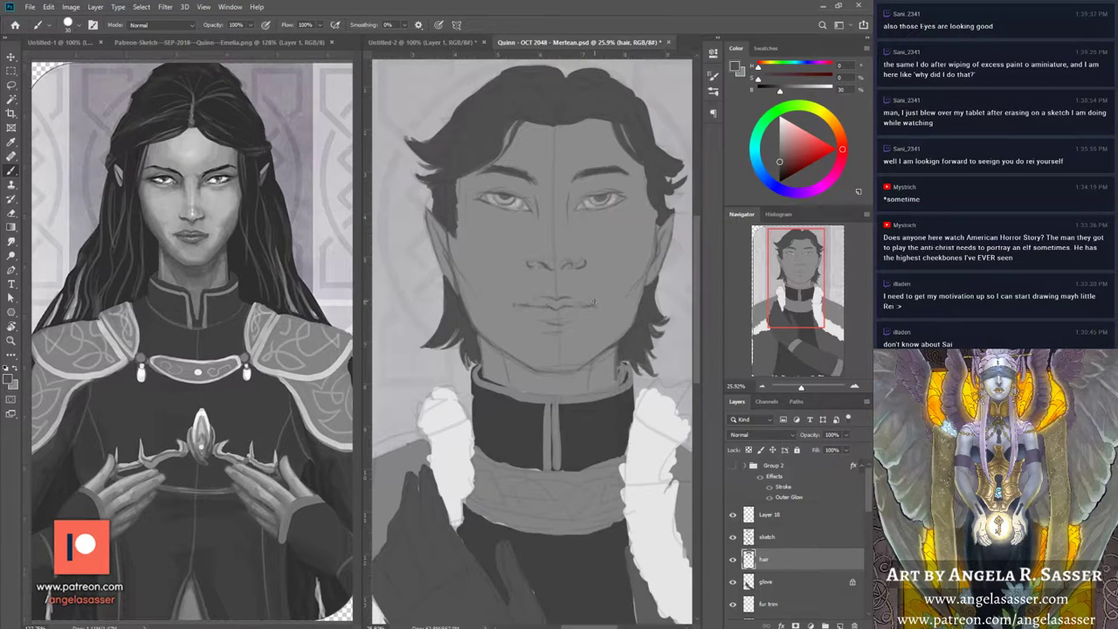
drag(800, 386, 801, 395)
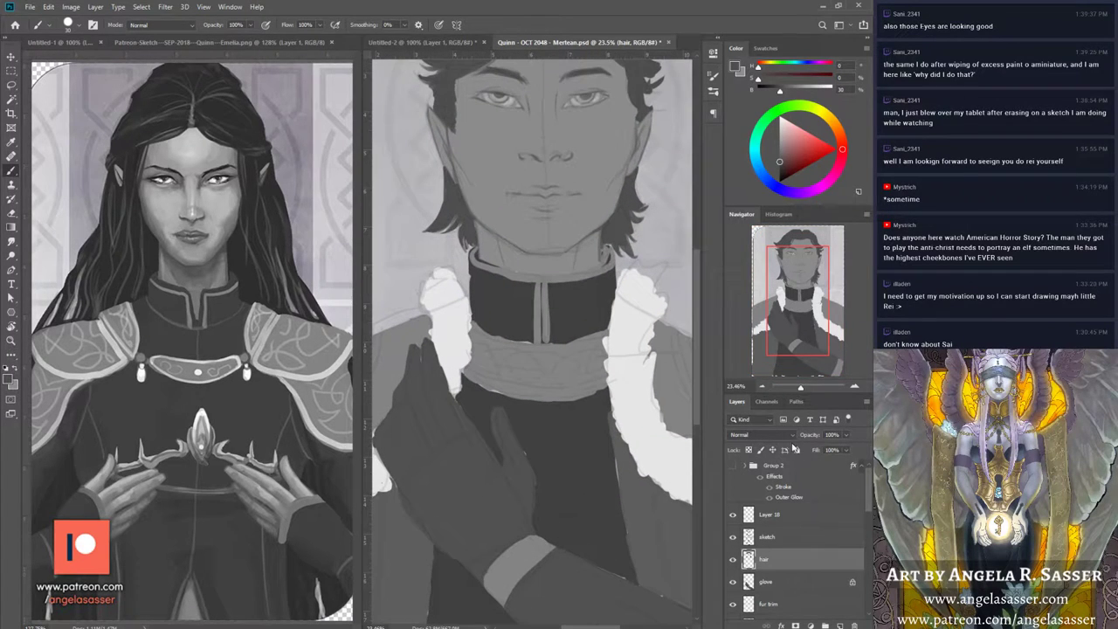
drag(794, 335, 793, 323)
click(732, 559)
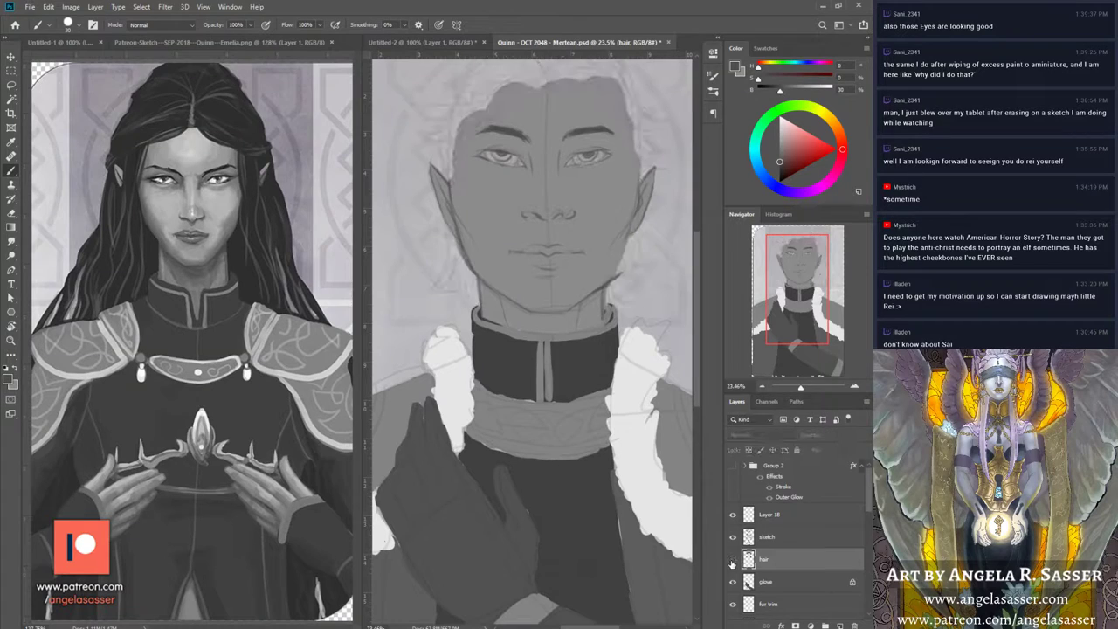
Step: Show the hair layer, outline the facial features with the Lasso, and cut them from that layer
click(732, 559)
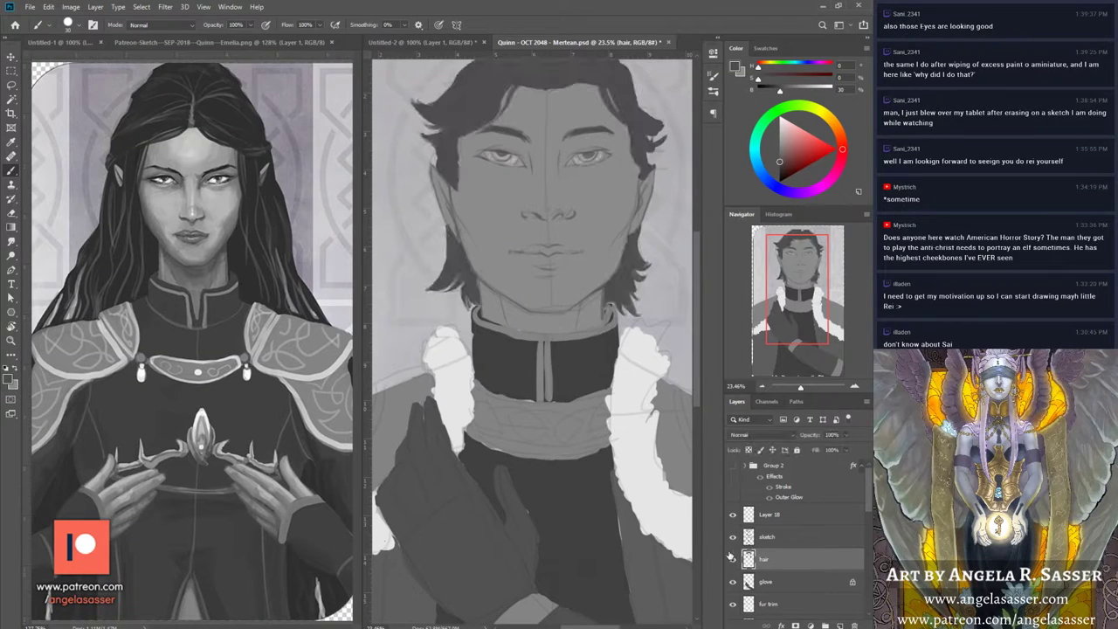
click(12, 85)
mouse_move(522, 108)
mouse_down()
mouse_move(479, 138)
mouse_move(468, 175)
mouse_move(515, 281)
mouse_move(570, 281)
mouse_move(605, 241)
mouse_move(618, 139)
mouse_move(602, 116)
mouse_move(541, 114)
mouse_up()
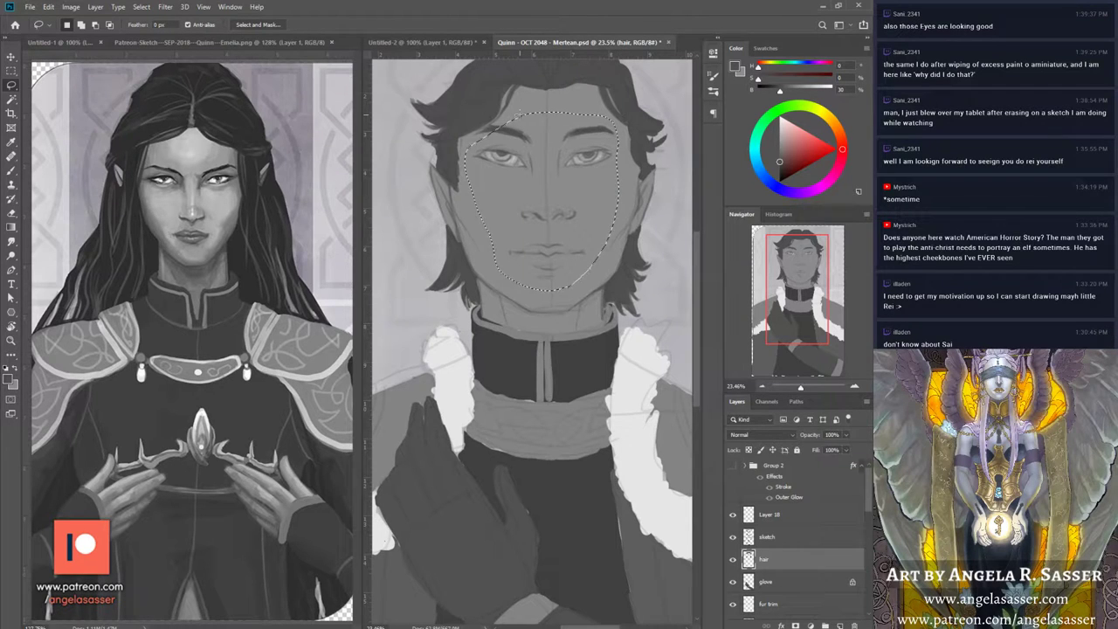
click(519, 114)
Step: Paste the cut facial features in place above the skin layer and merge them down into it
scroll(787, 568, down, 3)
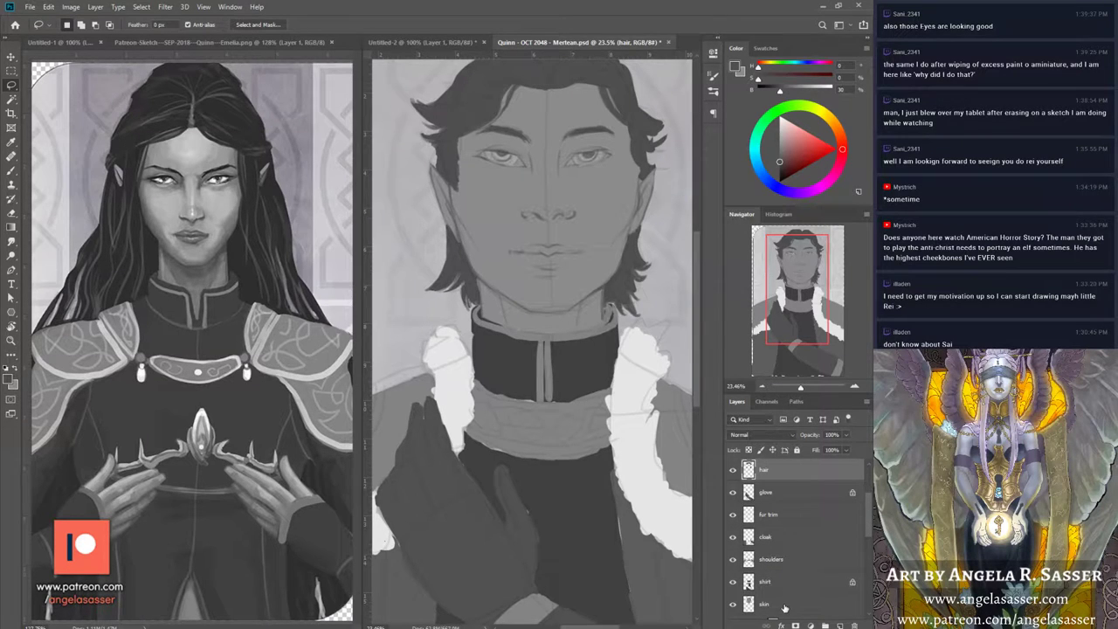
click(784, 605)
click(48, 6)
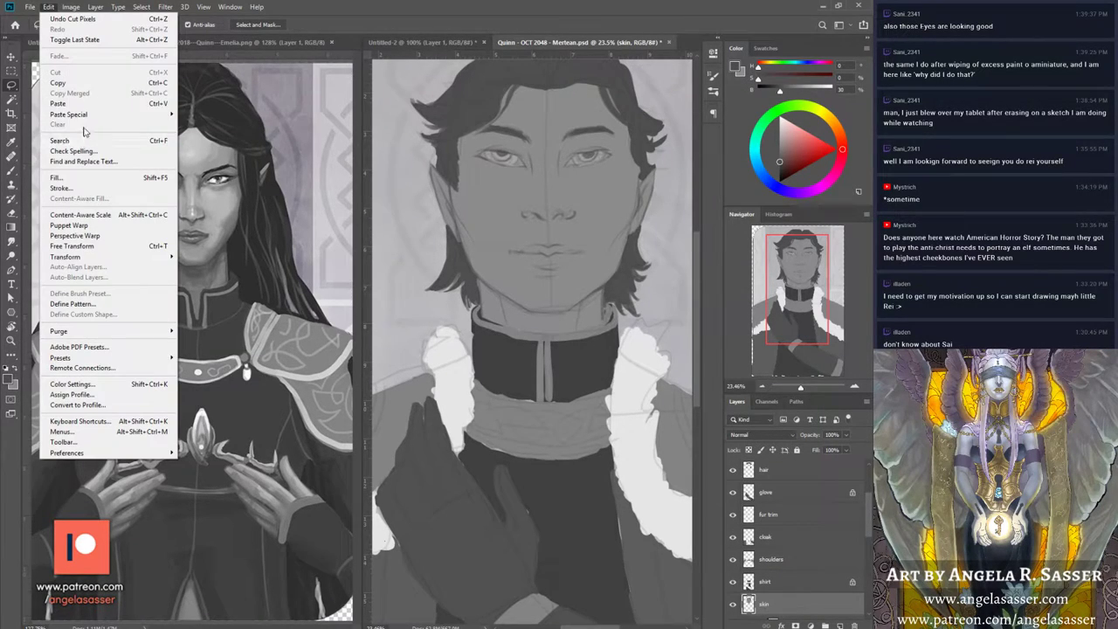
mouse_move(88, 115)
click(216, 125)
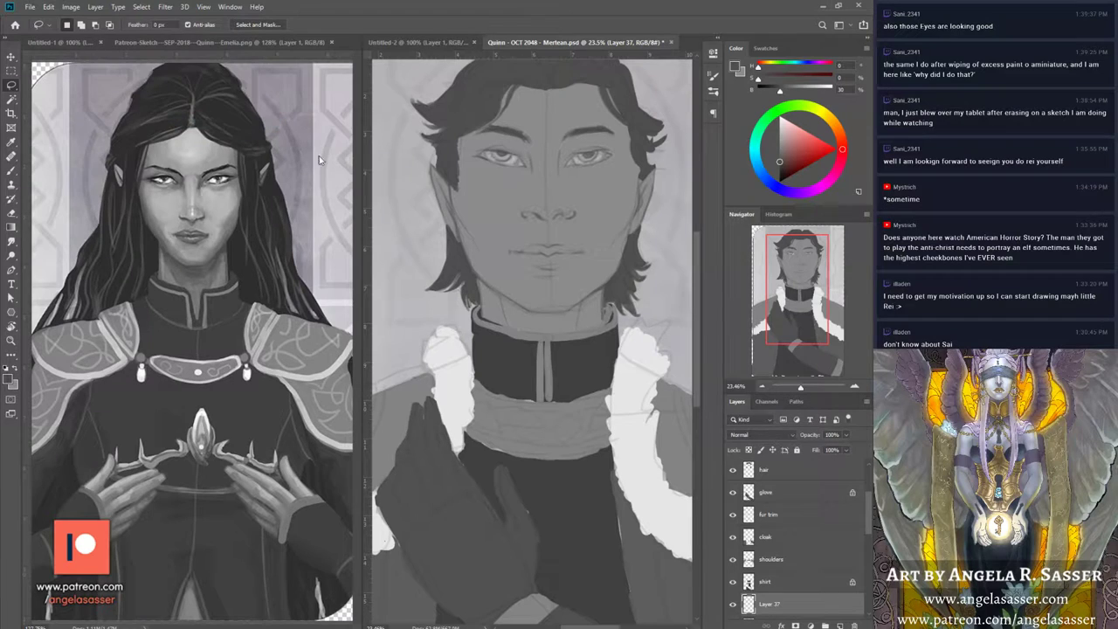
right_click(819, 604)
click(777, 460)
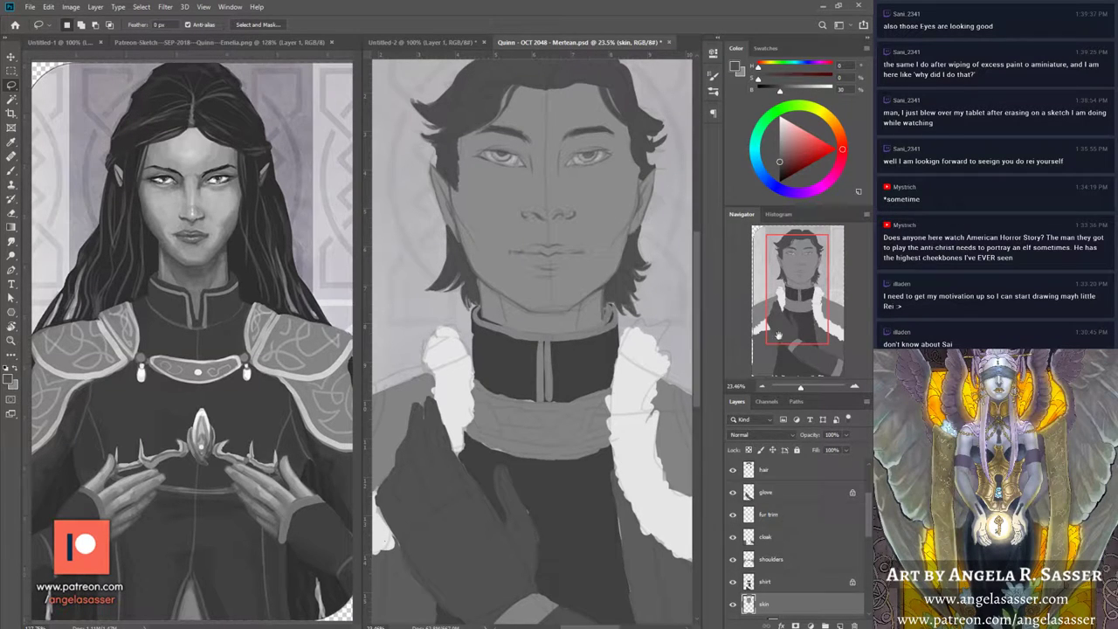
Step: Return to the hair layer and touch up the hairline above the forehead with the Brush
drag(793, 310, 796, 301)
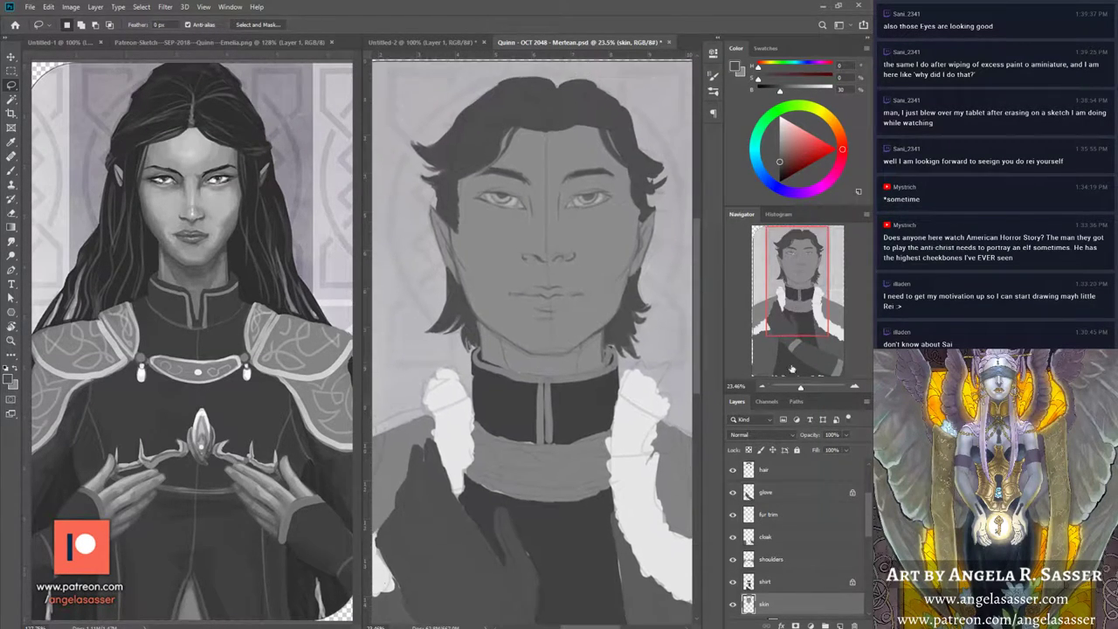
scroll(866, 504, up, 2)
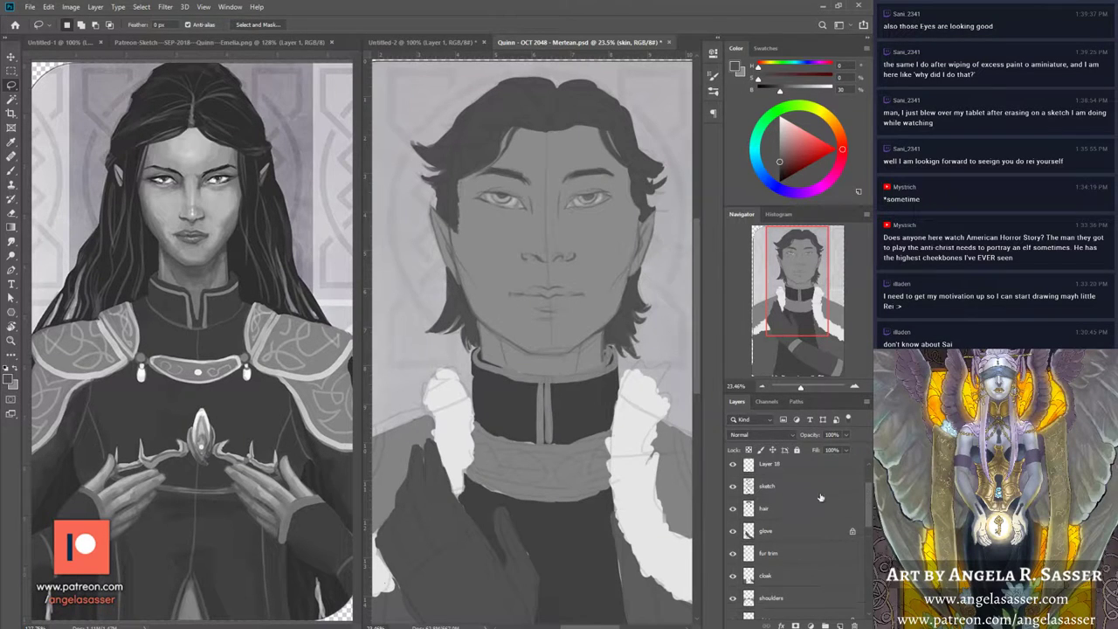
click(792, 499)
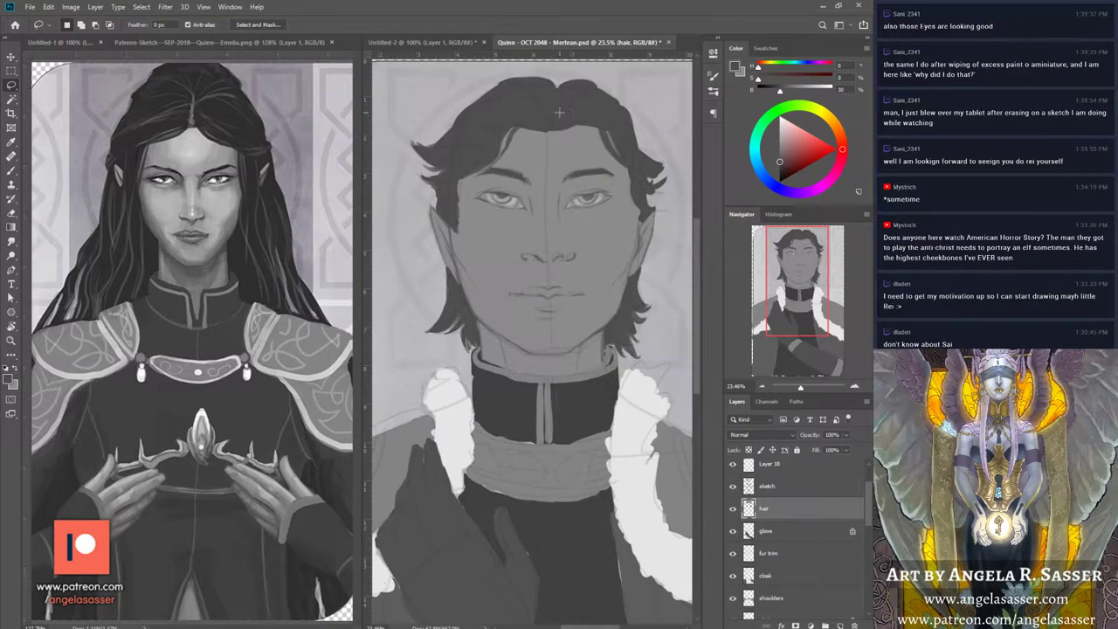
click(14, 172)
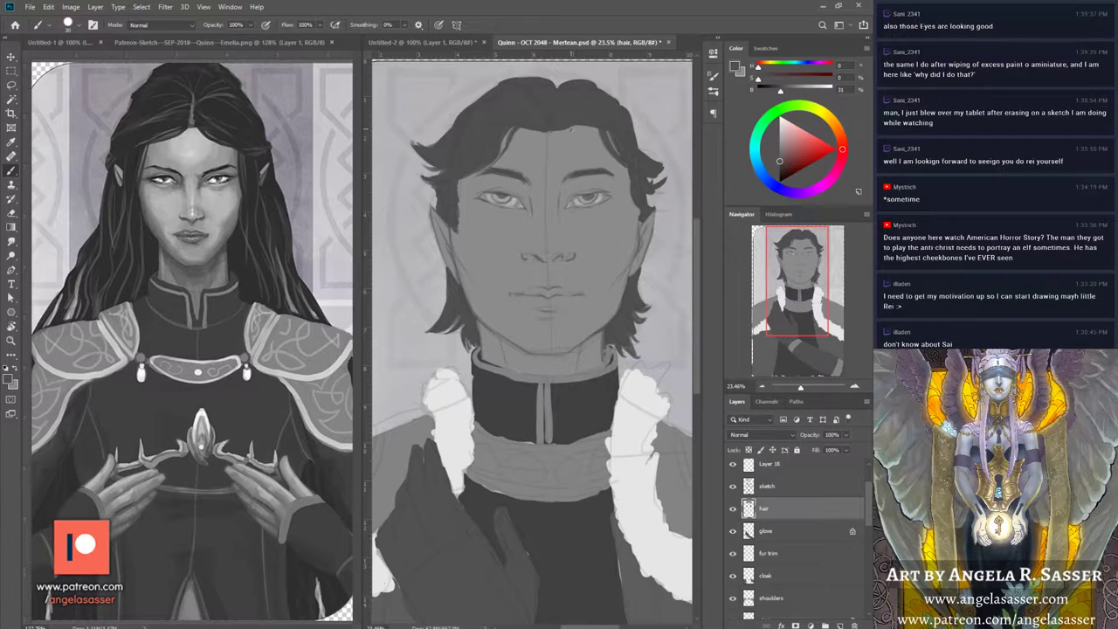
mouse_move(571, 129)
mouse_down()
mouse_move(603, 135)
mouse_move(576, 124)
mouse_up()
Step: Paint darker strands over the crown and sides in grey at 17% brightness, locking the hair layer's transparent pixels
drag(779, 160, 779, 170)
mouse_move(458, 180)
mouse_down()
mouse_move(498, 155)
mouse_move(514, 127)
mouse_up()
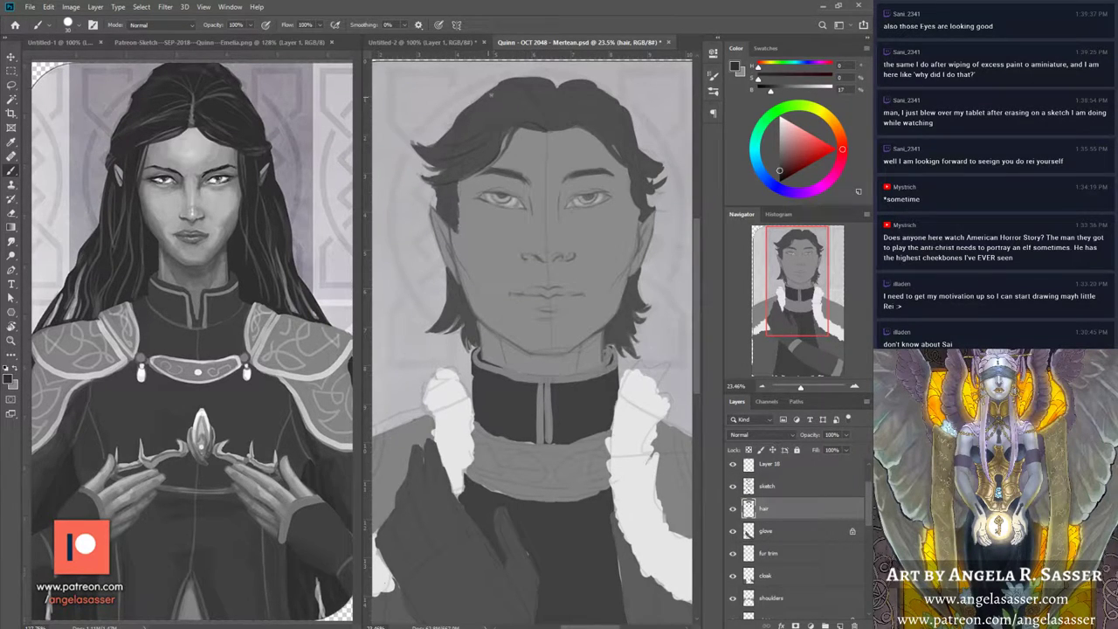
mouse_move(534, 103)
mouse_down()
mouse_move(544, 125)
mouse_move(559, 78)
mouse_up()
key(slash)
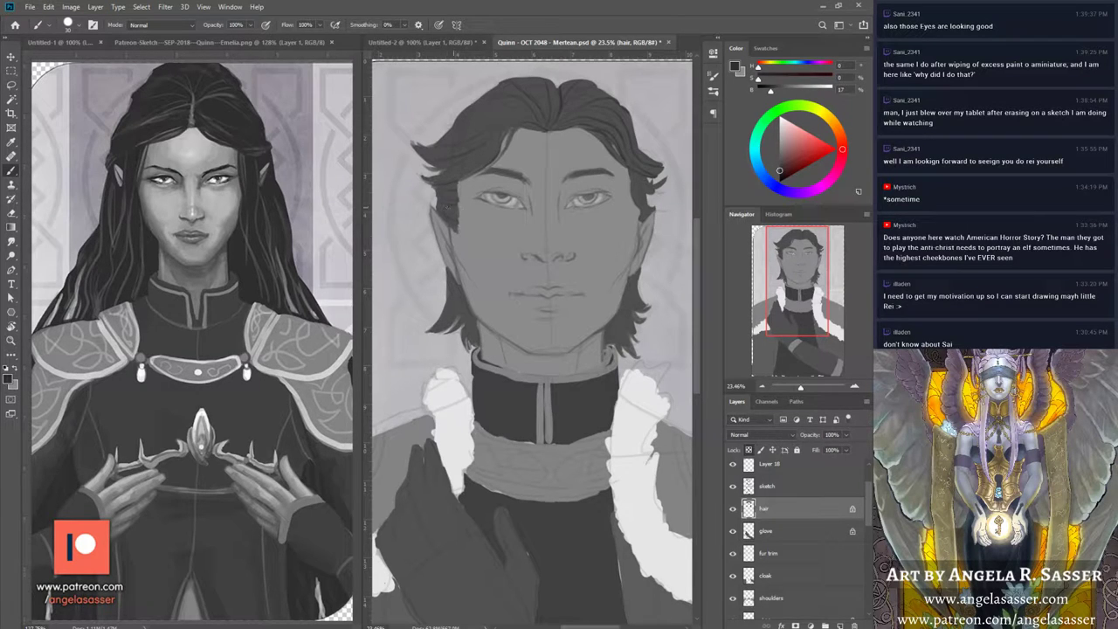
drag(655, 213, 634, 179)
mouse_move(450, 310)
mouse_down()
mouse_move(446, 294)
mouse_move(456, 325)
mouse_up()
Step: Lasso the whole head area on the cloak layer and cut the stray pixels there
drag(801, 269, 800, 281)
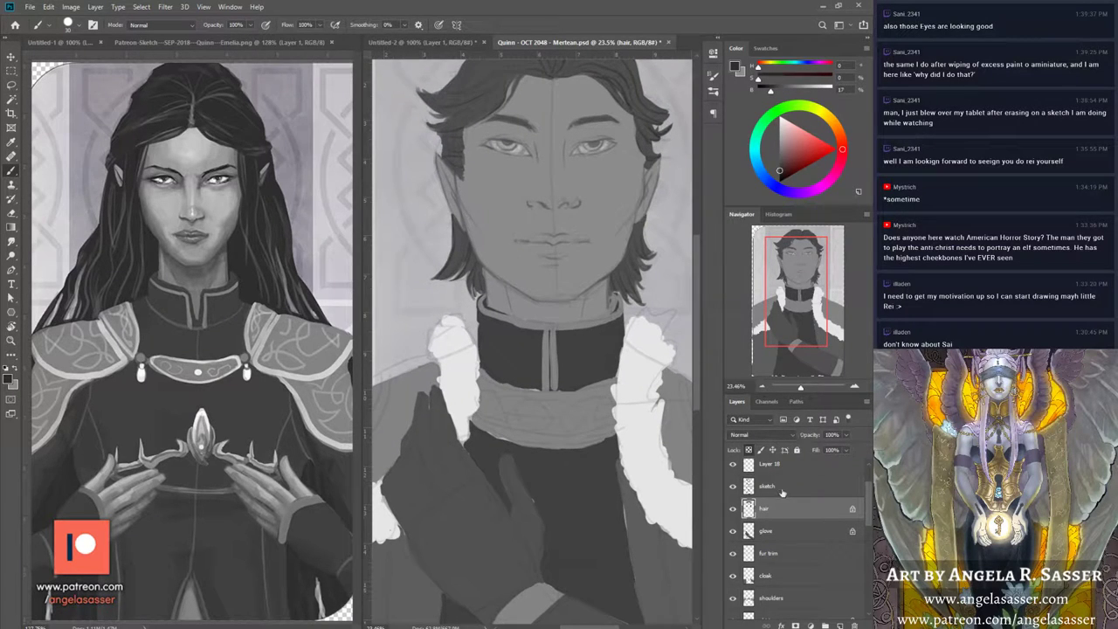
click(790, 575)
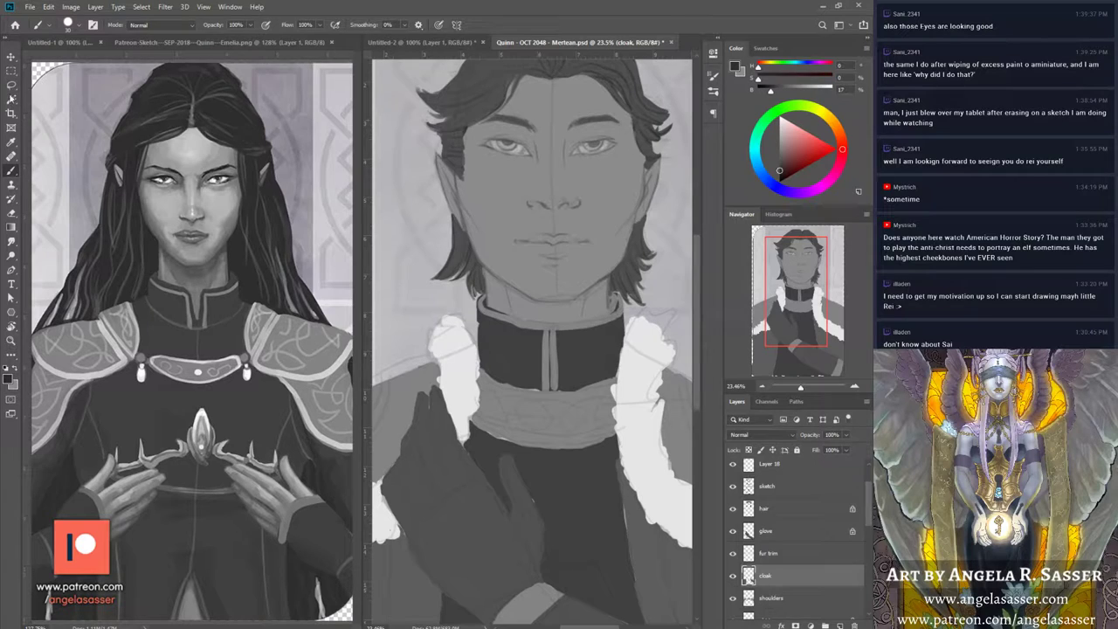
click(11, 84)
mouse_move(428, 113)
mouse_down()
mouse_move(436, 323)
mouse_move(671, 293)
mouse_move(638, 80)
mouse_move(385, 136)
mouse_move(550, 342)
mouse_up()
drag(677, 289, 662, 102)
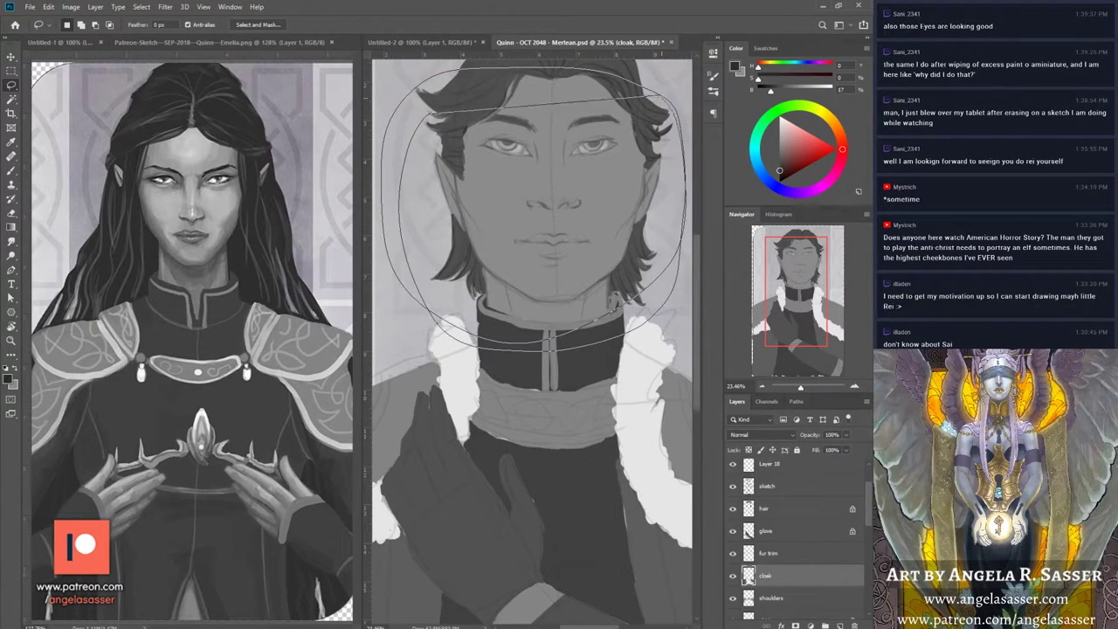
key(ctrl+d)
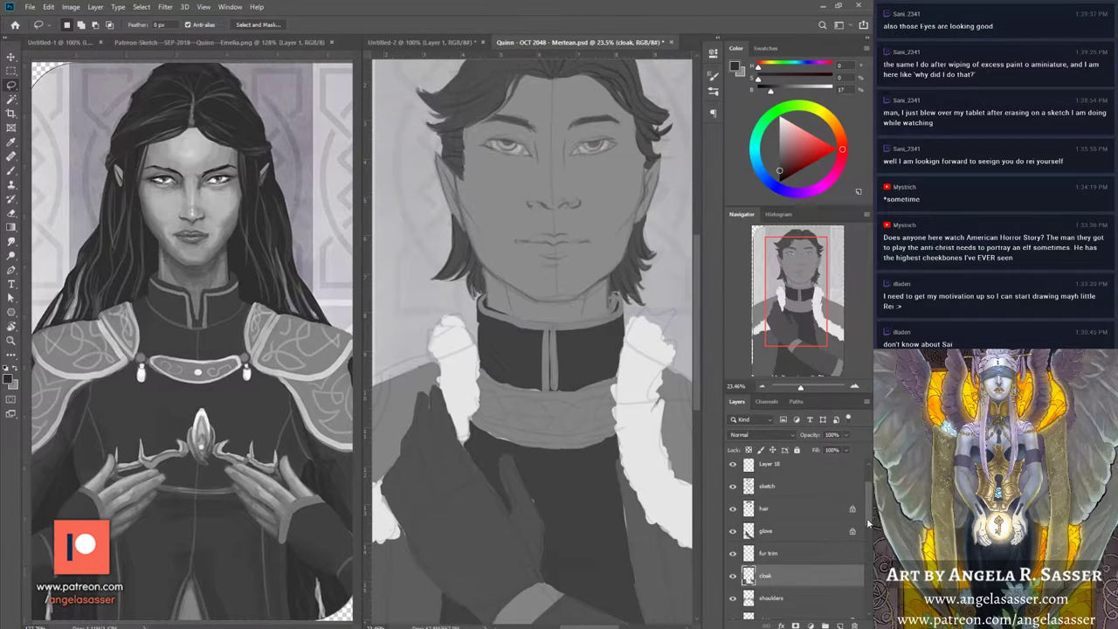
Step: Paste the cut head-area pixels in place as a new layer above the skin layer
drag(870, 524, 869, 545)
click(788, 557)
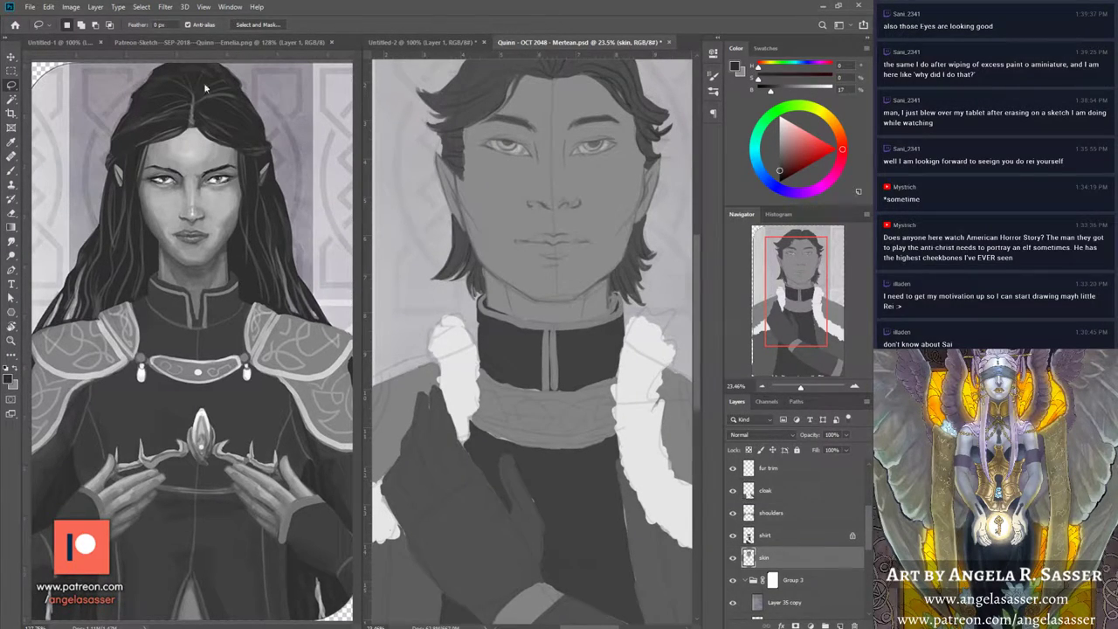
click(48, 6)
mouse_move(131, 121)
click(202, 122)
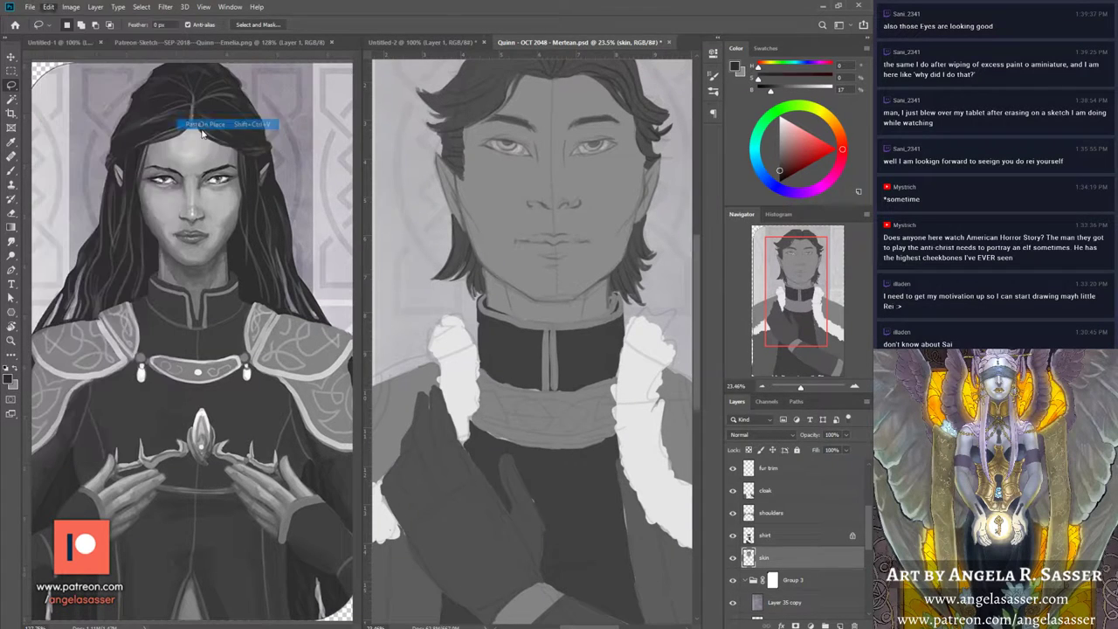
Step: Move the pasted layer directly above the hair layer and merge it down into the hair
right_click(778, 562)
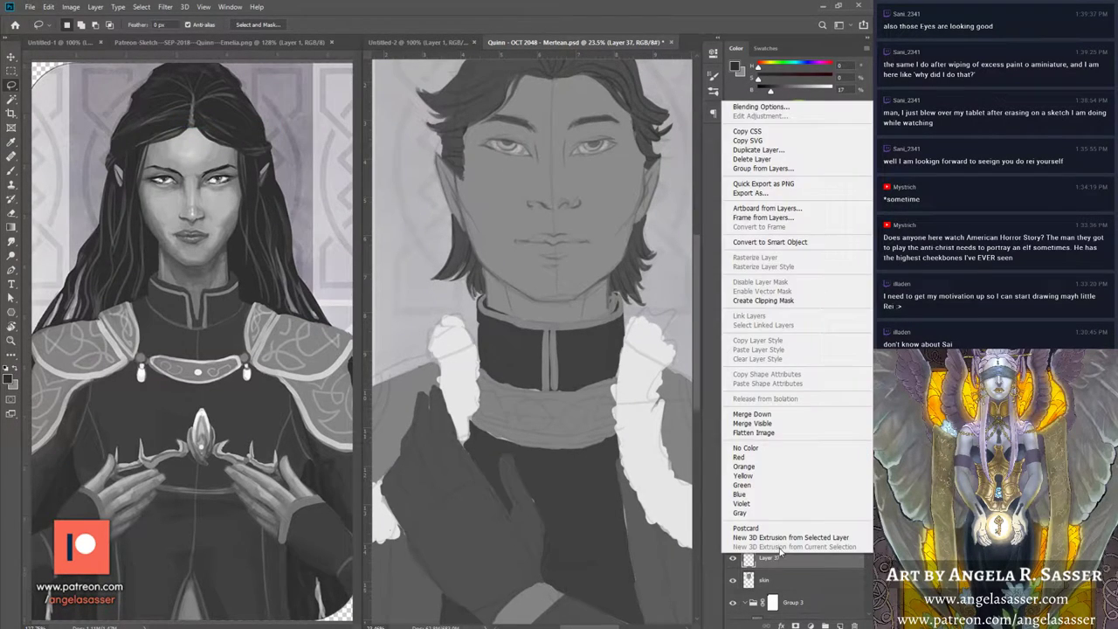
click(780, 563)
mouse_move(780, 564)
mouse_down()
mouse_move(802, 461)
mouse_move(797, 491)
mouse_up()
right_click(782, 495)
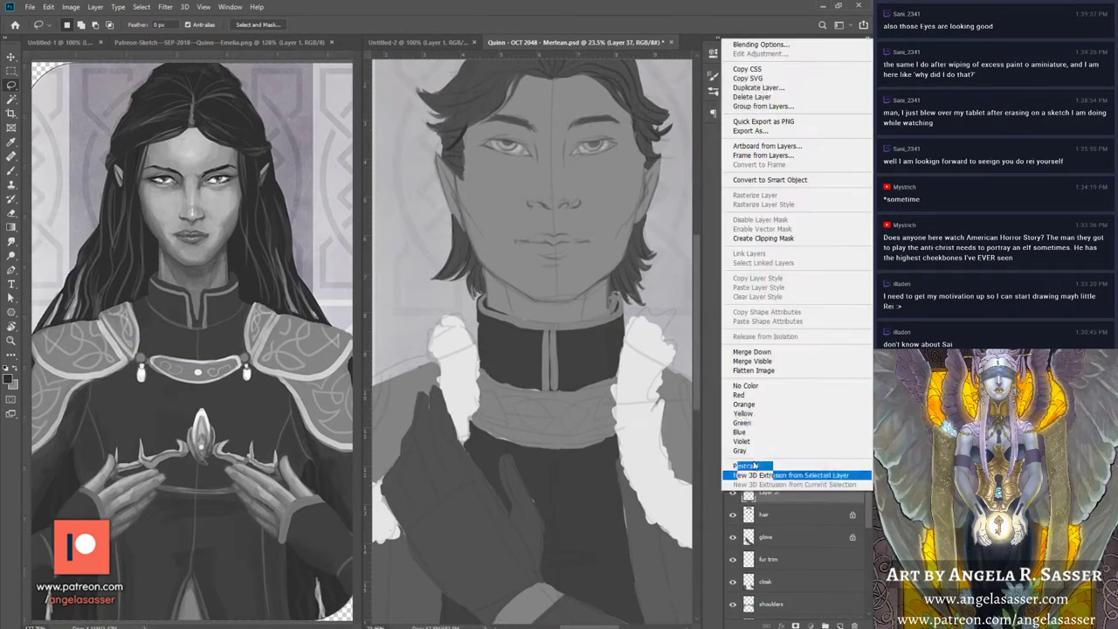
click(751, 352)
Step: Refine the strands on both sides of the head using greys sampled from the hair
click(11, 171)
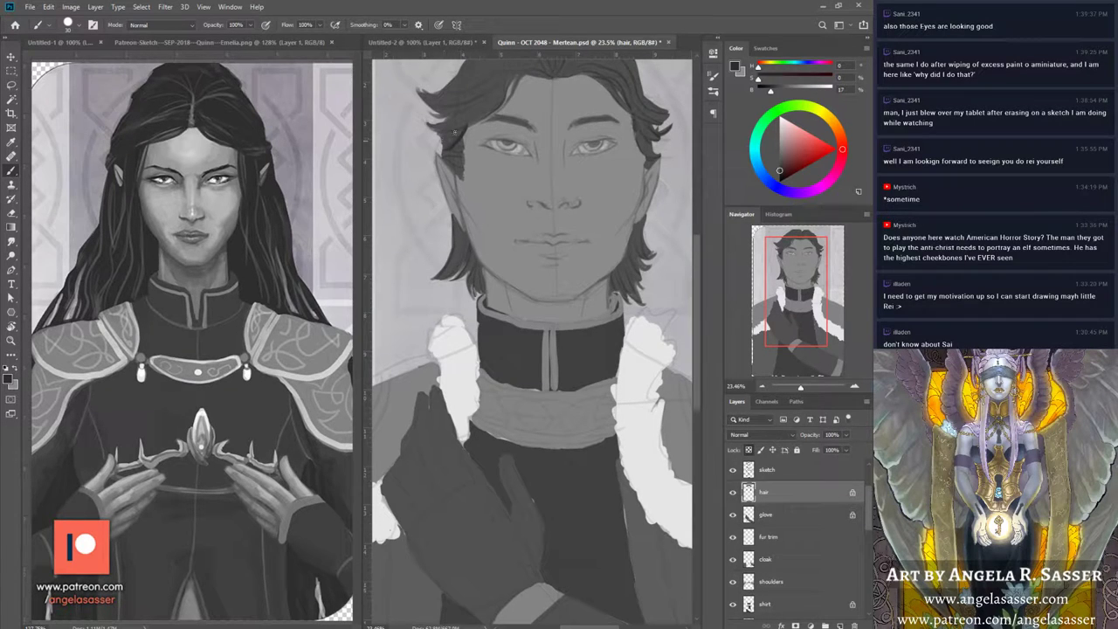
drag(454, 133, 443, 140)
alt+click(445, 133)
alt+click(454, 133)
alt+click(463, 142)
alt+click(648, 135)
alt+click(646, 289)
alt+click(661, 130)
Step: Check the cloak layer by hiding and showing it, and paint its edge beside the shirt with the sampled cloak grey
mouse_move(793, 302)
mouse_down()
mouse_move(793, 291)
mouse_move(791, 311)
mouse_up()
click(775, 559)
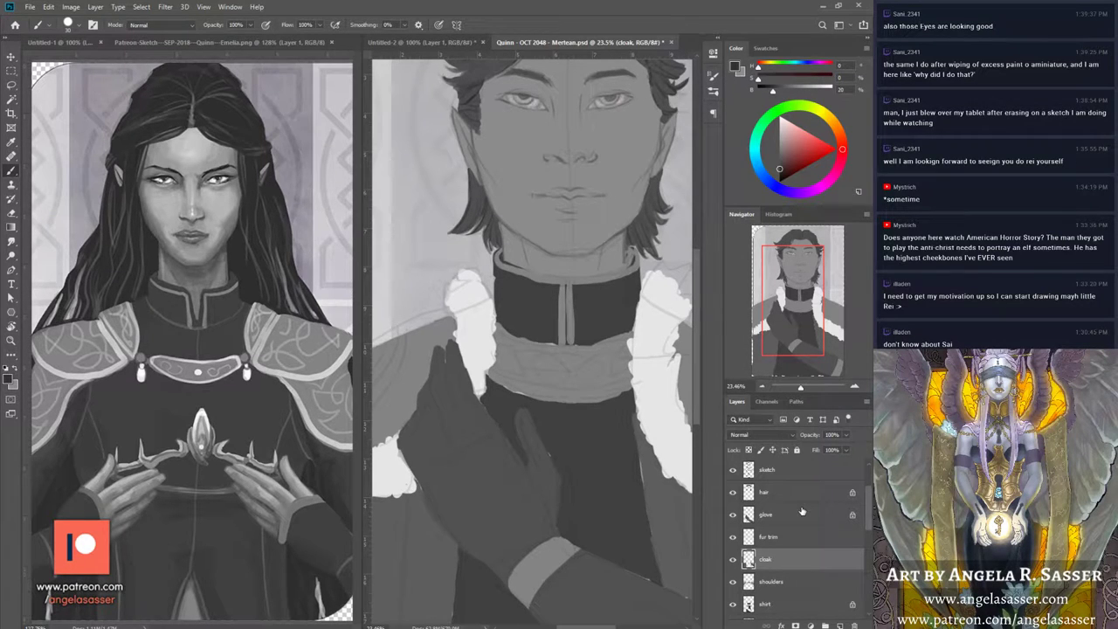
drag(806, 310, 804, 297)
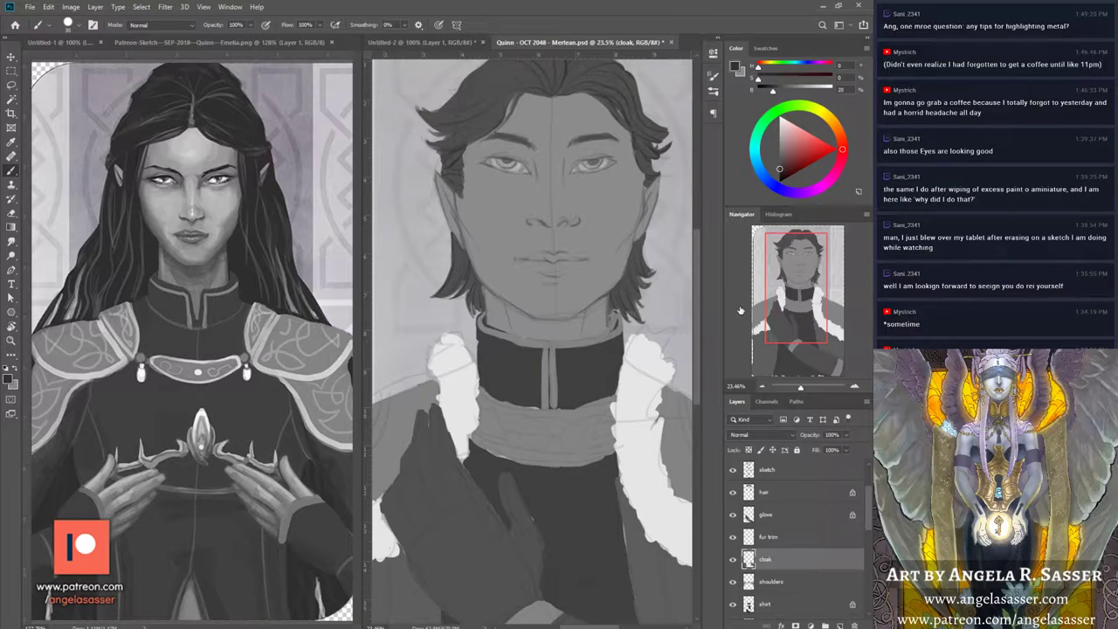
drag(784, 275, 779, 279)
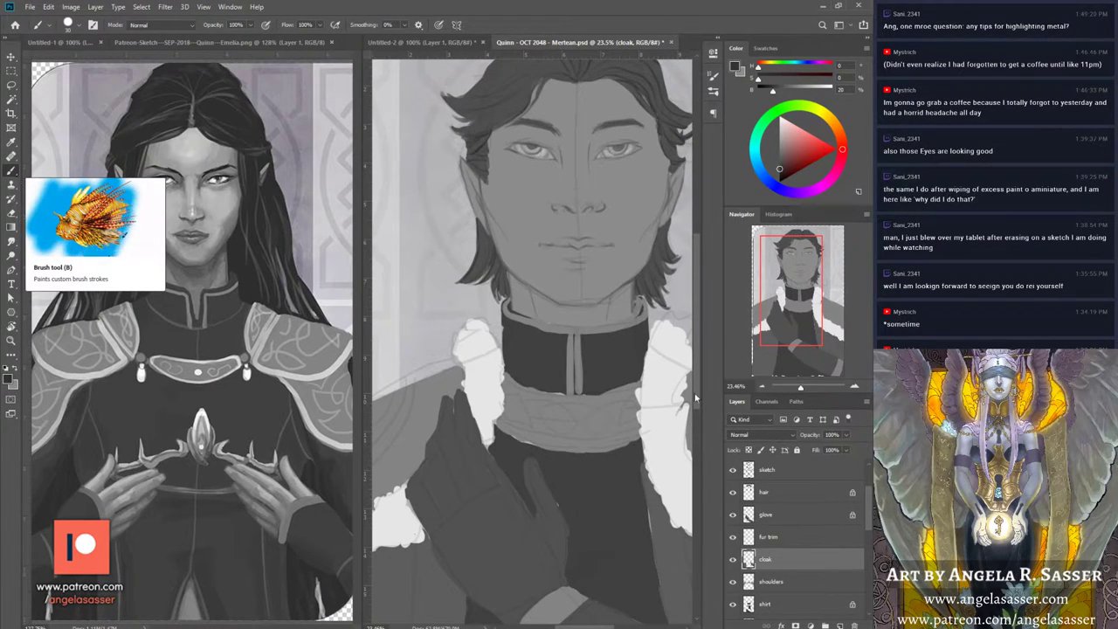
drag(786, 293, 801, 292)
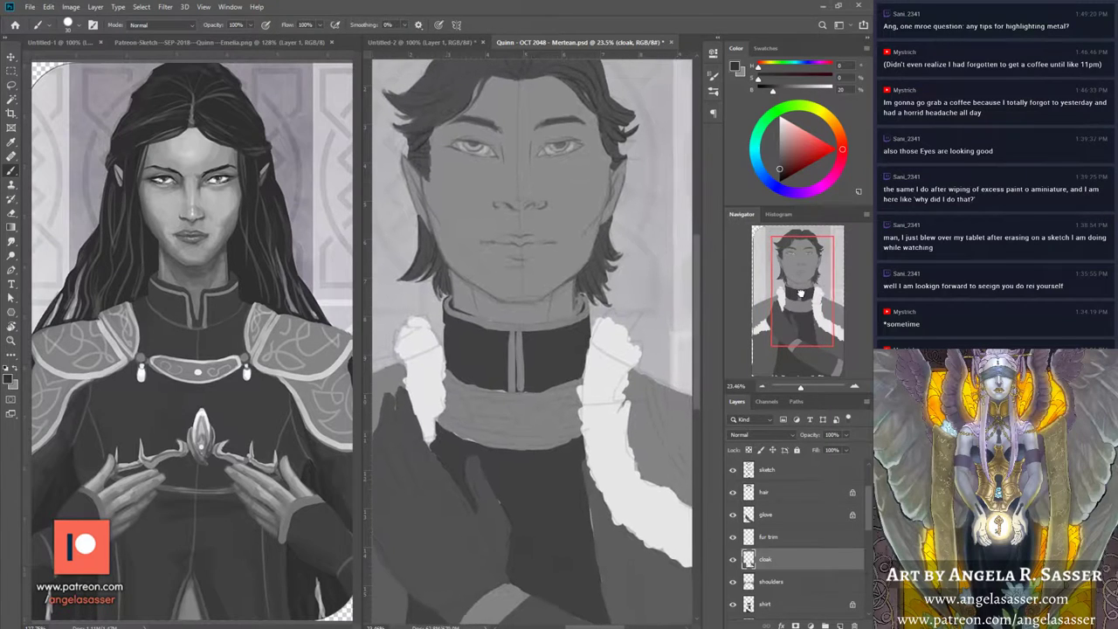
click(733, 559)
click(734, 561)
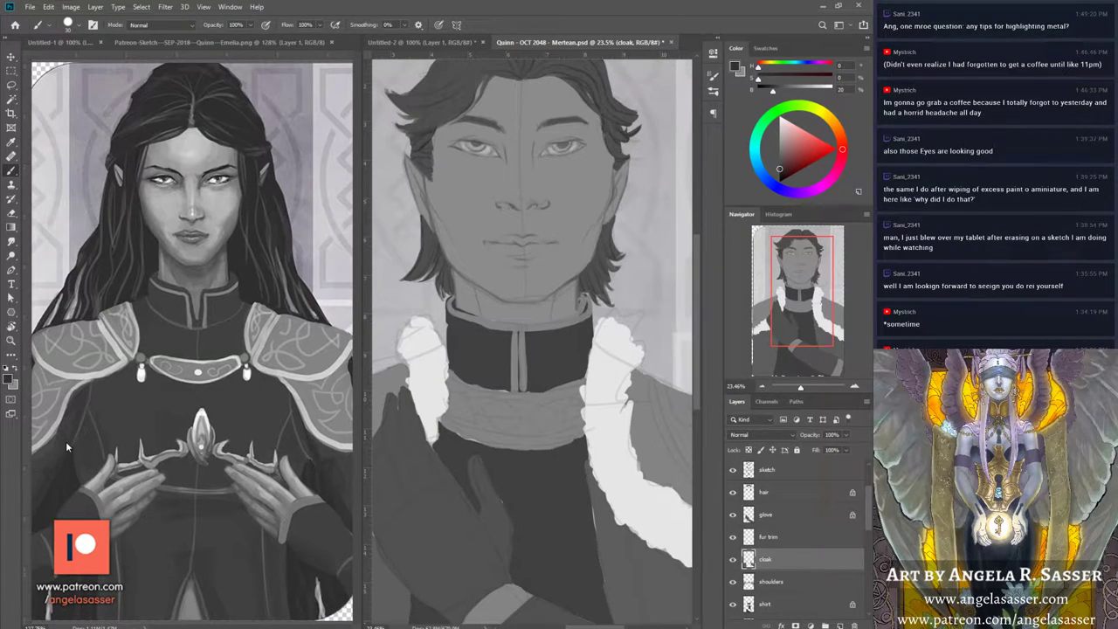
click(733, 560)
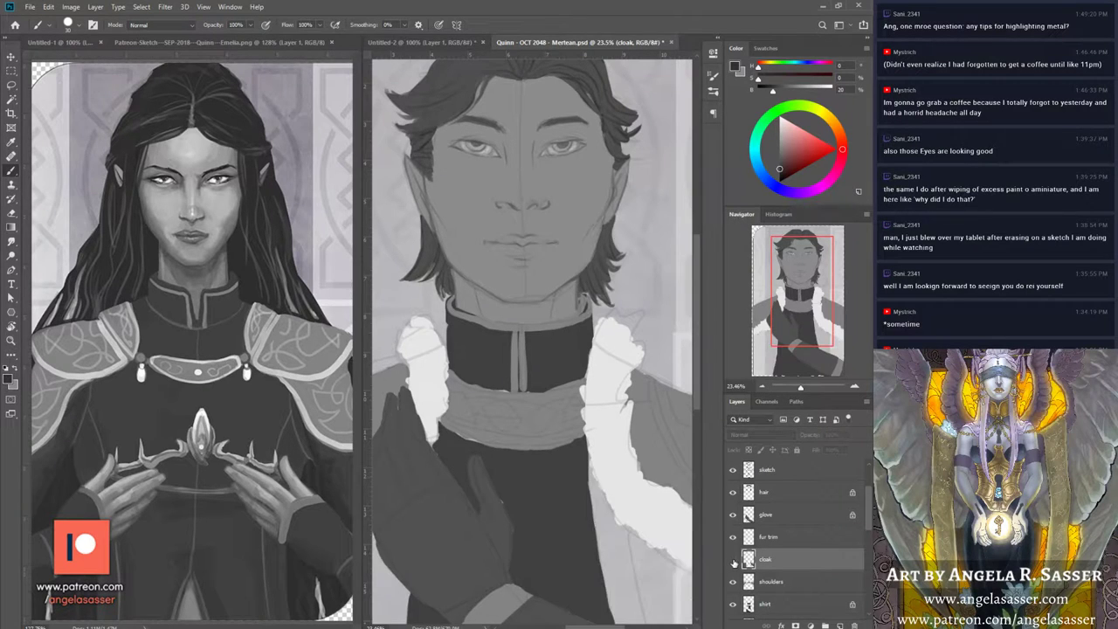
click(733, 559)
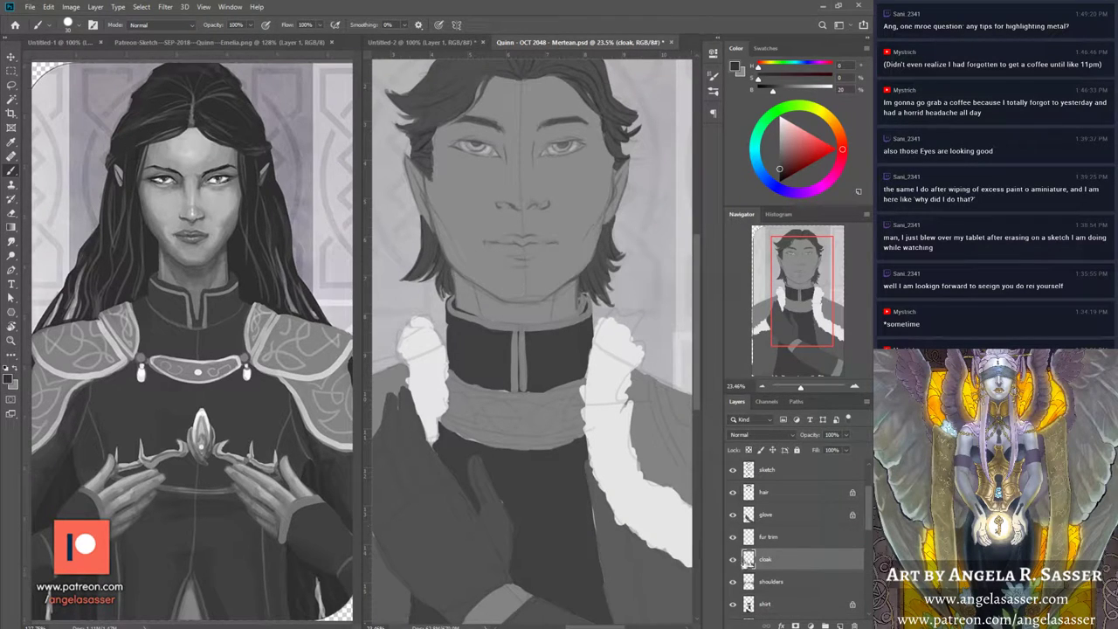
alt+click(601, 553)
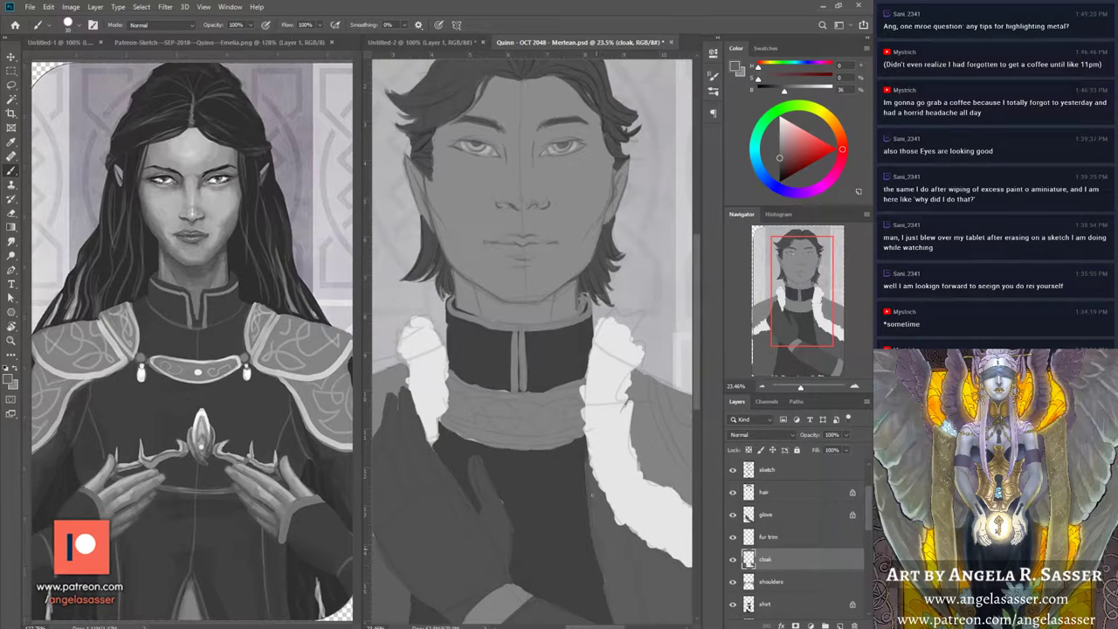
drag(584, 486, 585, 442)
drag(795, 312, 792, 300)
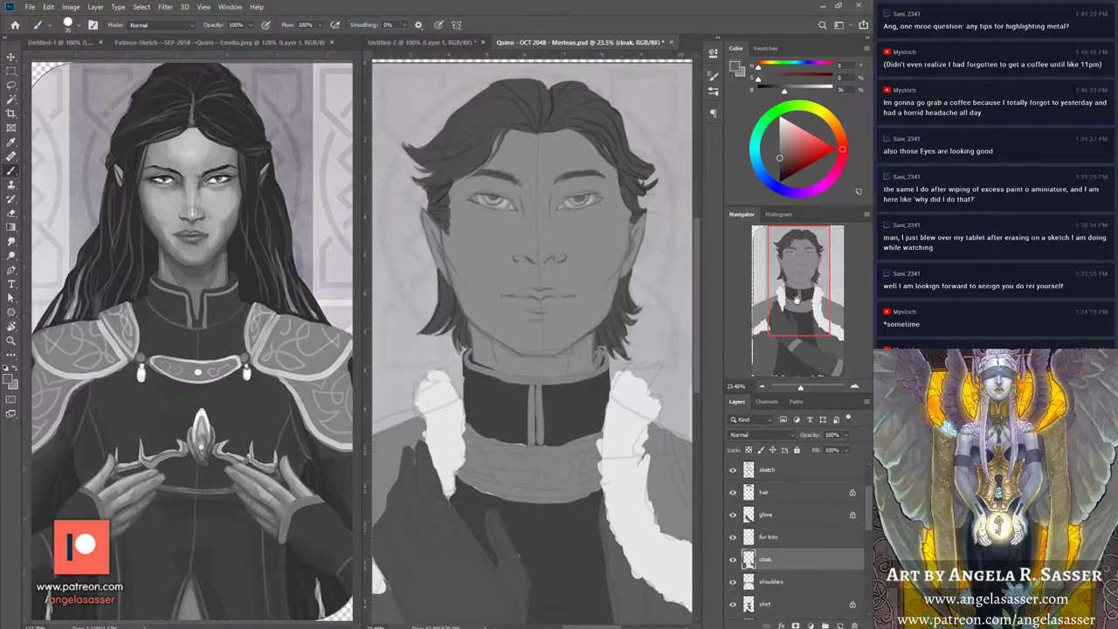
click(774, 539)
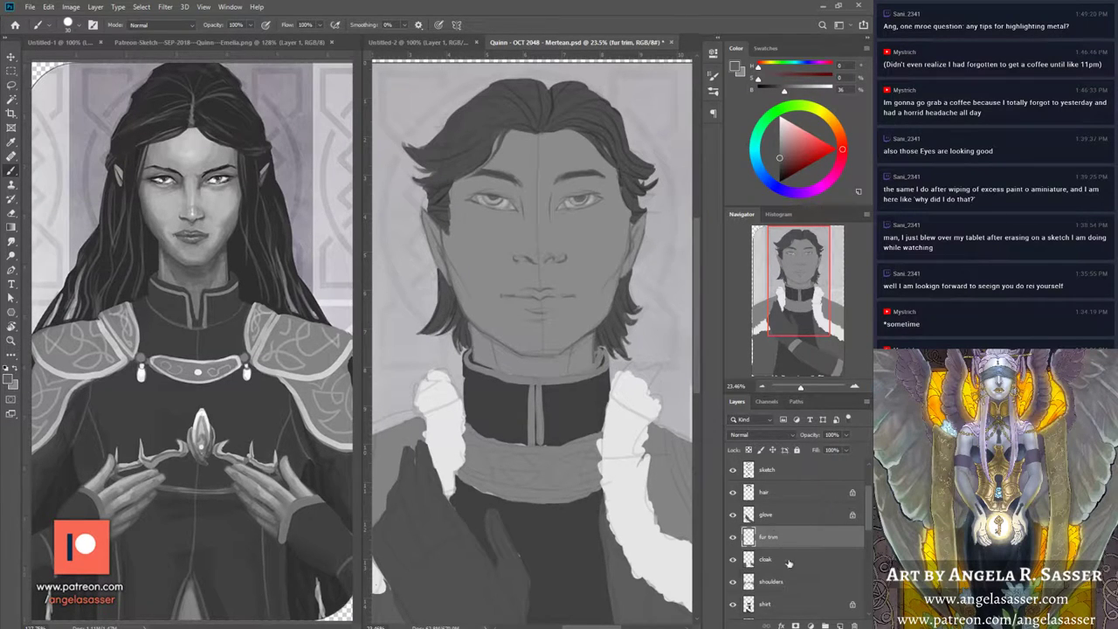
click(789, 564)
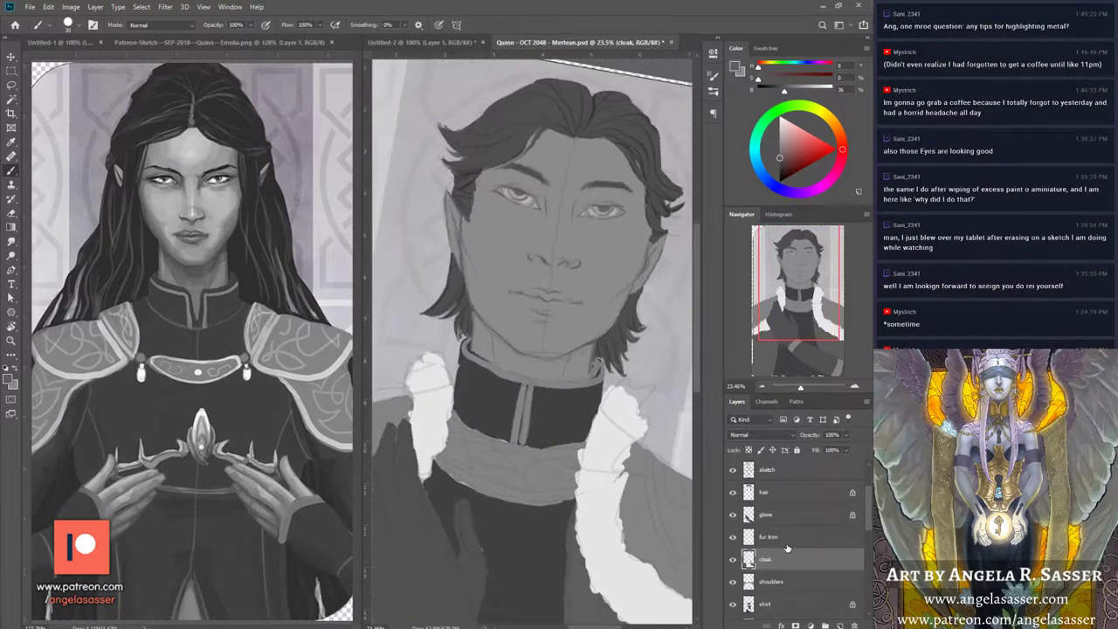
click(732, 560)
click(733, 561)
key(Escape)
Step: Lock the cloak layer's transparent pixels and paint fold lines down the cloak in a darker grey at 25% brightness
drag(799, 388, 800, 397)
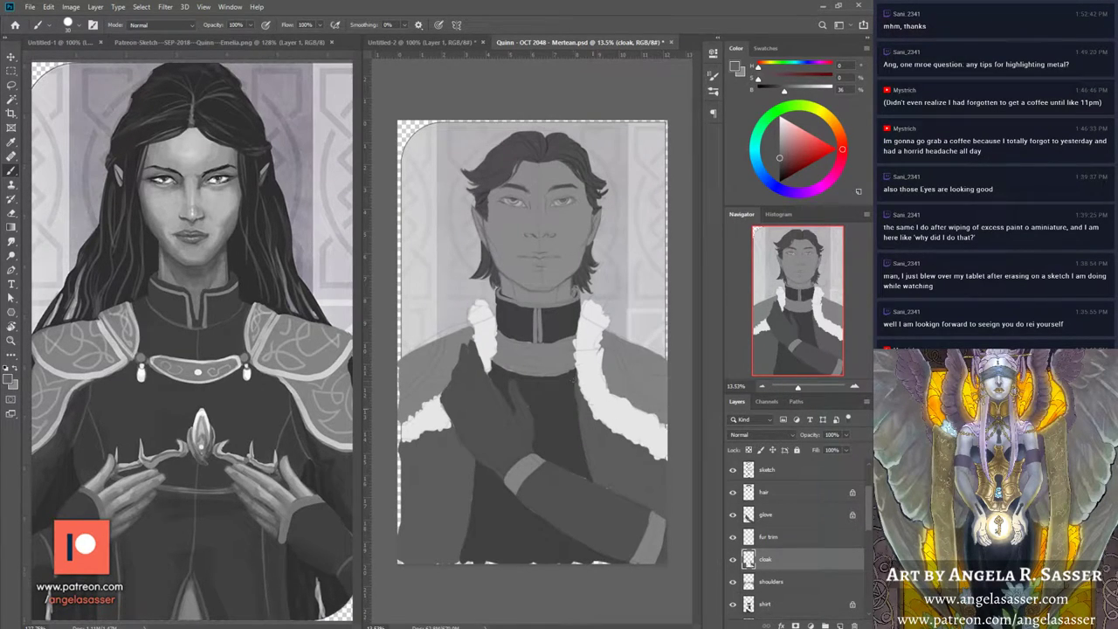
click(749, 450)
click(778, 164)
drag(445, 449, 432, 562)
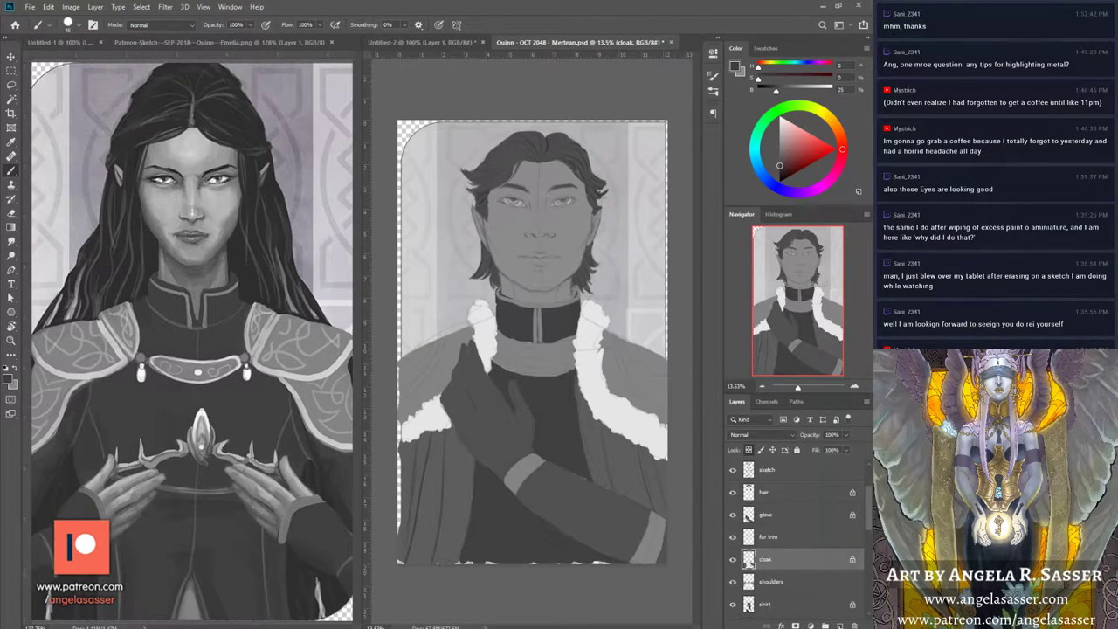
drag(869, 513, 868, 524)
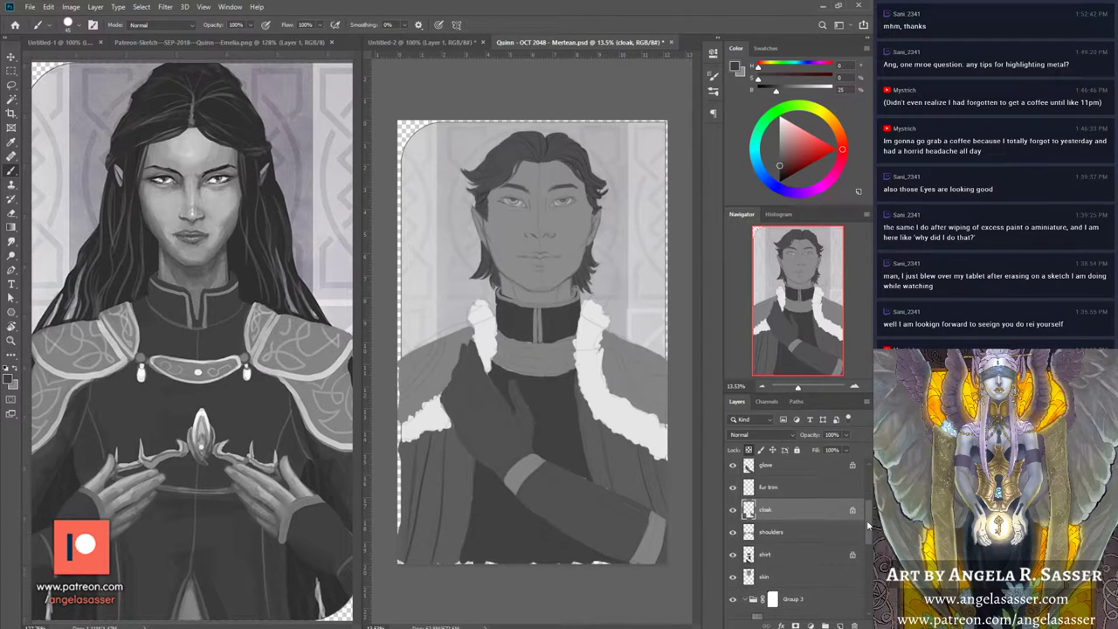
Step: Paint curved trim bands on both shoulders of the shoulders layer, using a light grey sampled from the reference character's shoulder armour
click(770, 531)
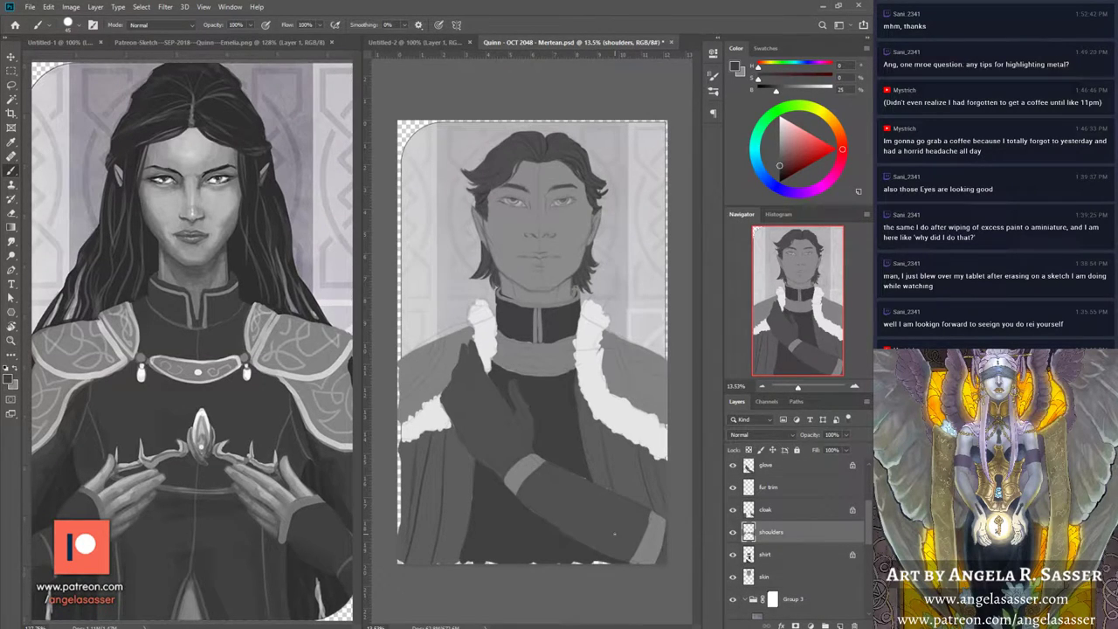
alt+click(305, 377)
mouse_move(399, 407)
mouse_down()
mouse_move(437, 373)
mouse_move(451, 336)
mouse_up()
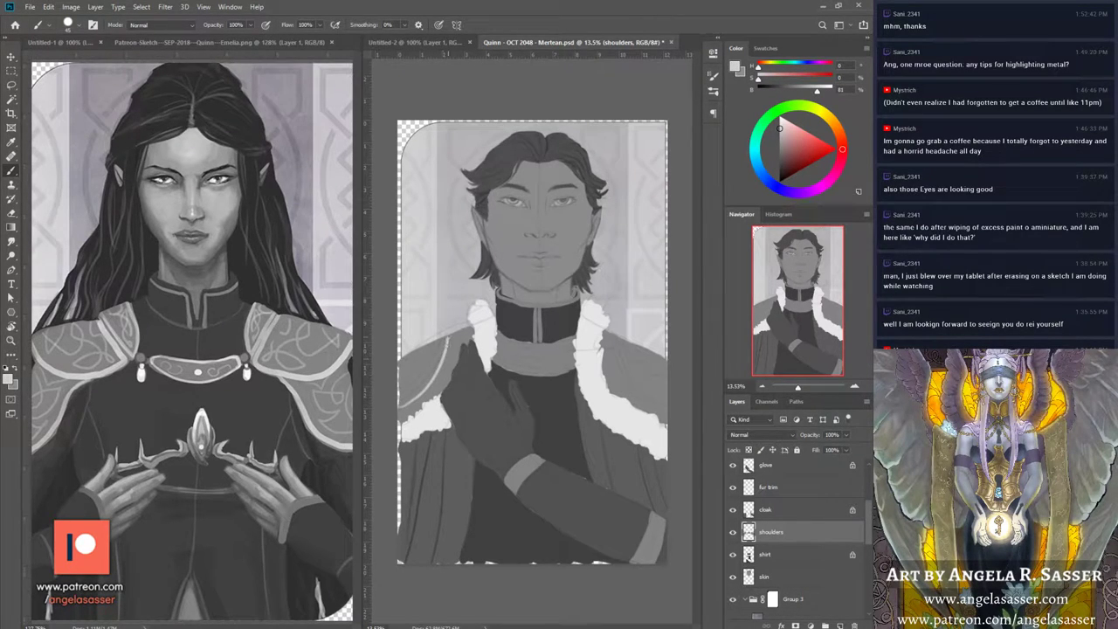
mouse_move(412, 400)
mouse_down()
mouse_move(396, 414)
mouse_move(442, 369)
mouse_move(451, 330)
mouse_up()
mouse_move(614, 337)
mouse_down()
mouse_move(627, 381)
mouse_move(655, 408)
mouse_move(615, 345)
mouse_move(631, 390)
mouse_move(660, 411)
mouse_up()
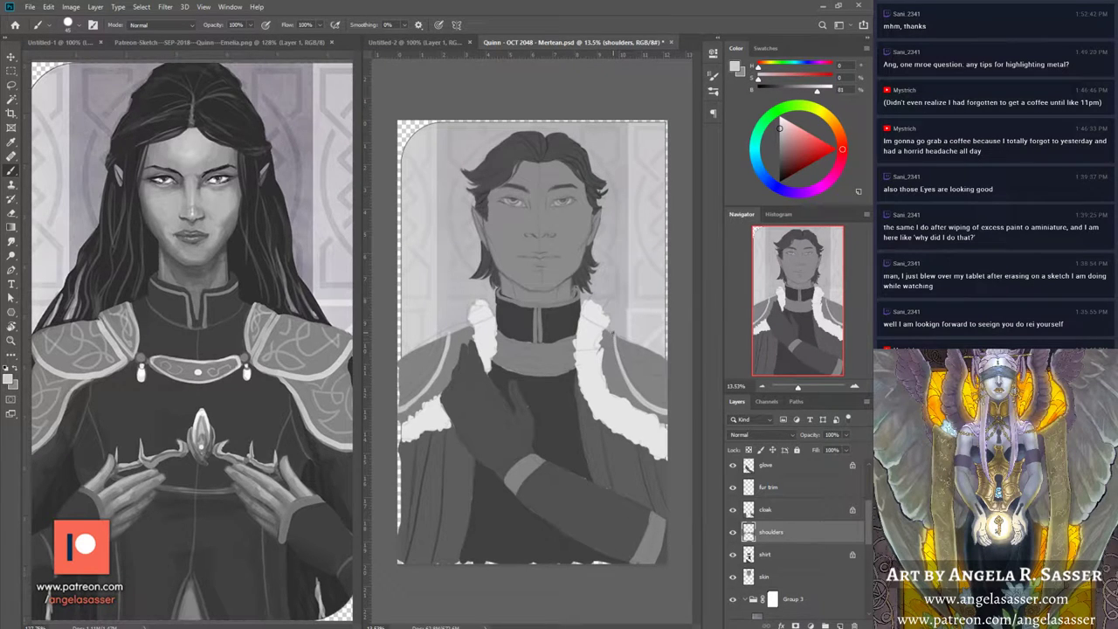
drag(613, 332, 648, 408)
Step: Add outer arc bands and ornamental lines inside the trim on both shoulders
mouse_move(414, 405)
mouse_down()
mouse_move(450, 339)
mouse_move(433, 386)
mouse_up()
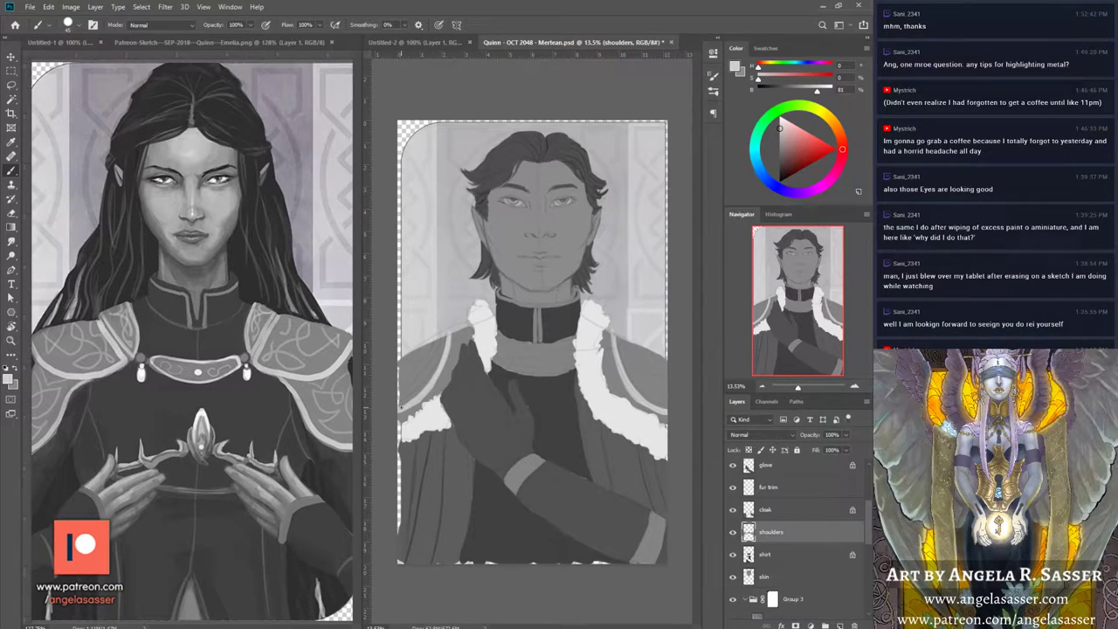
drag(400, 395, 439, 339)
drag(416, 349, 406, 381)
drag(634, 351, 667, 388)
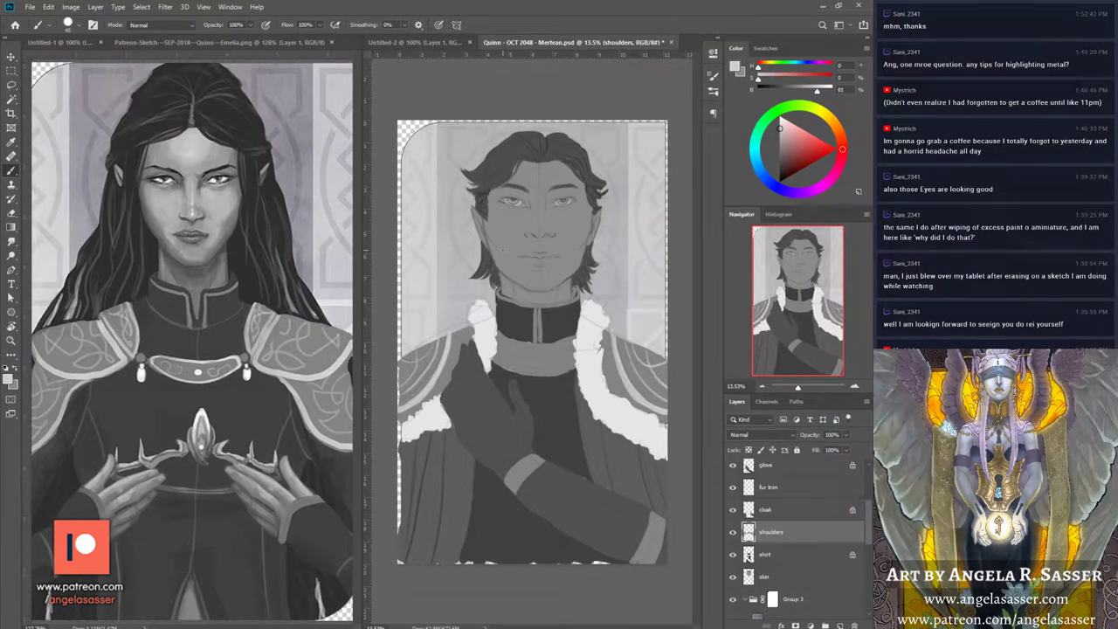
Step: Check the cloak layer by hiding and showing it, lasso the collar area on it, and cut those pixels
click(774, 512)
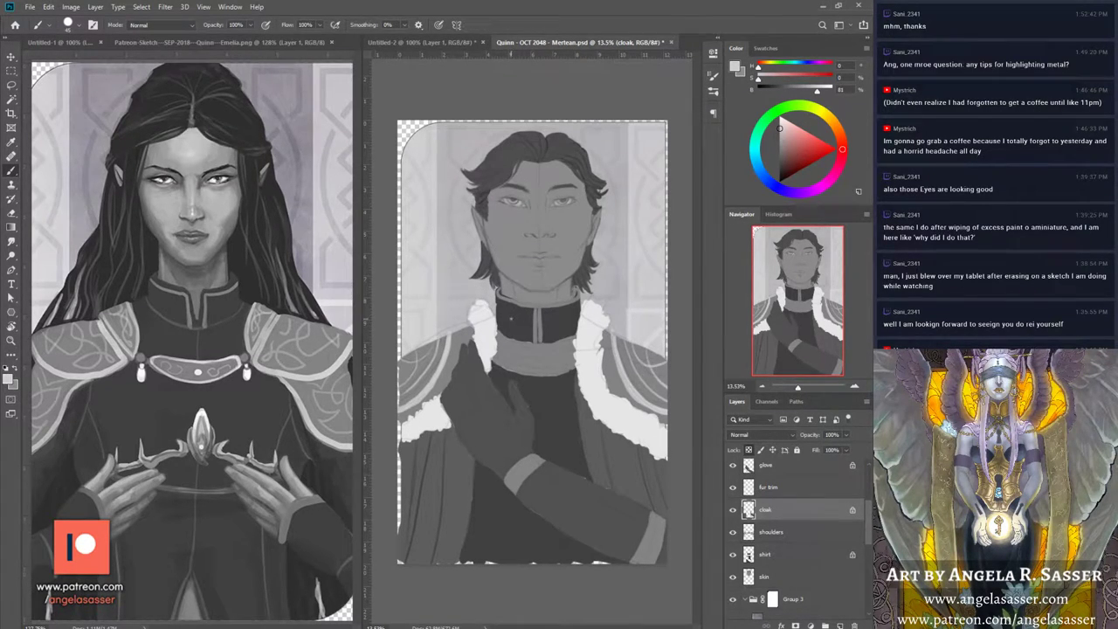
alt+click(511, 321)
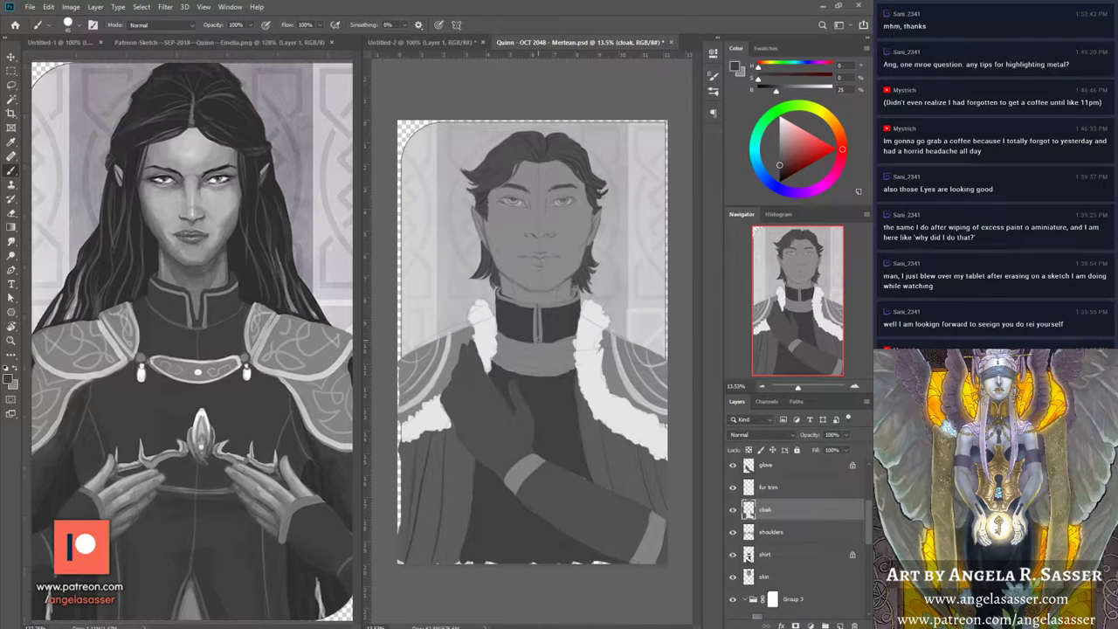
click(749, 449)
click(734, 510)
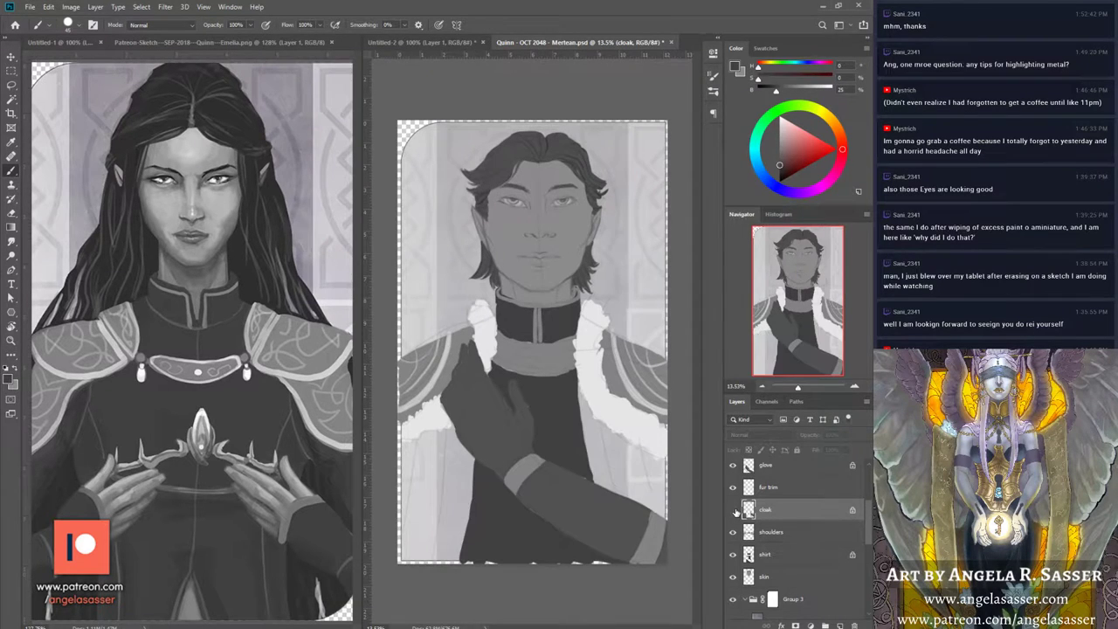
click(733, 510)
click(12, 85)
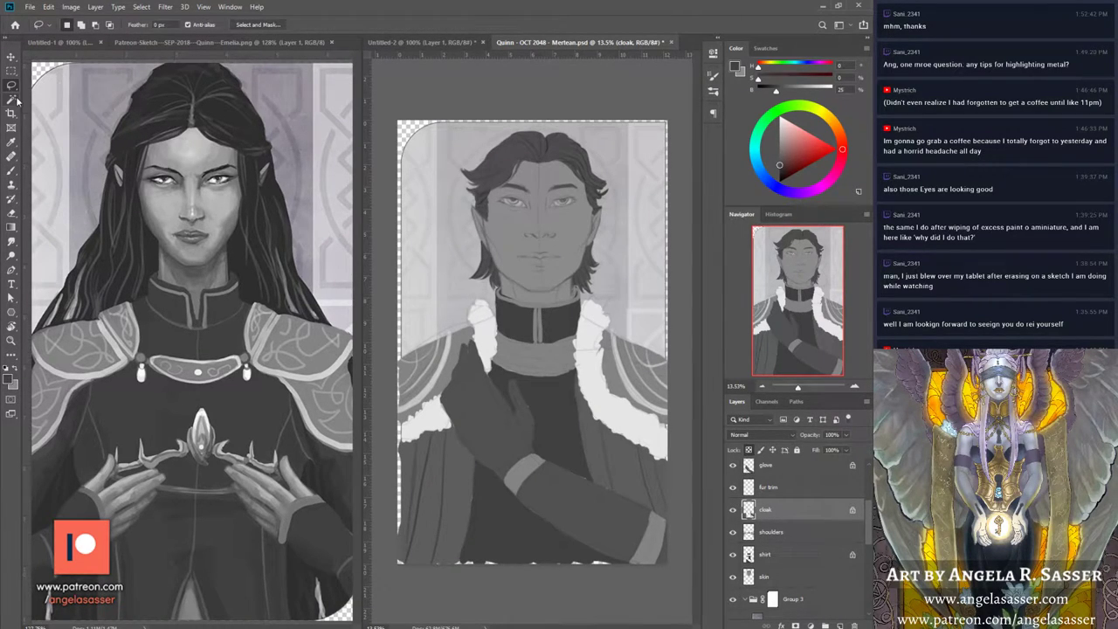
mouse_move(489, 285)
mouse_down()
mouse_move(477, 317)
mouse_move(537, 355)
mouse_move(586, 347)
mouse_move(596, 288)
mouse_move(528, 262)
mouse_move(449, 293)
mouse_up()
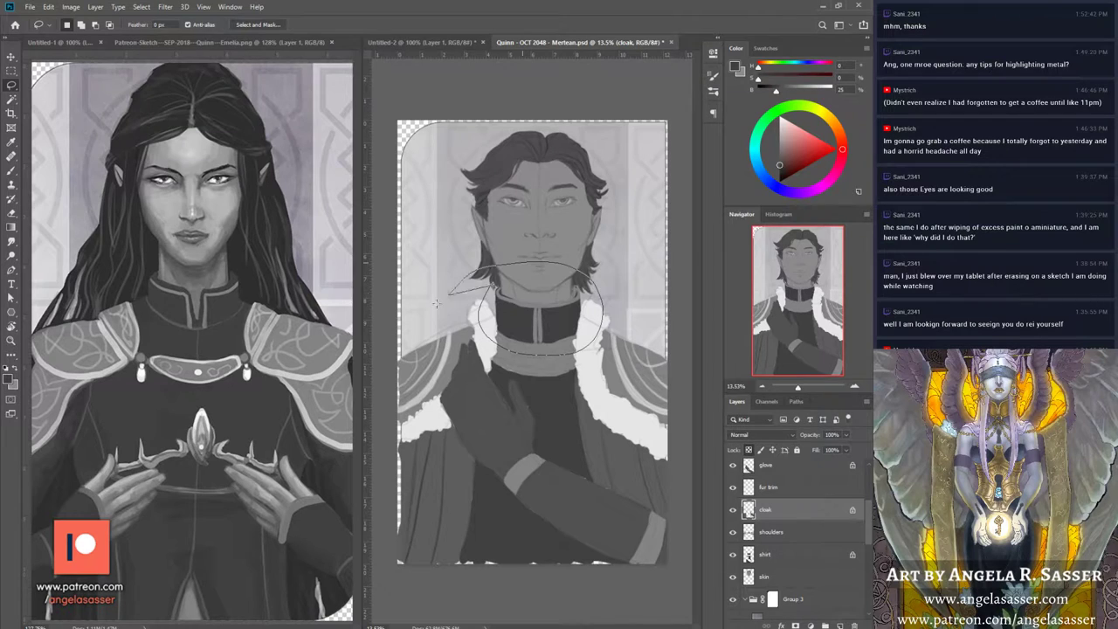
click(438, 308)
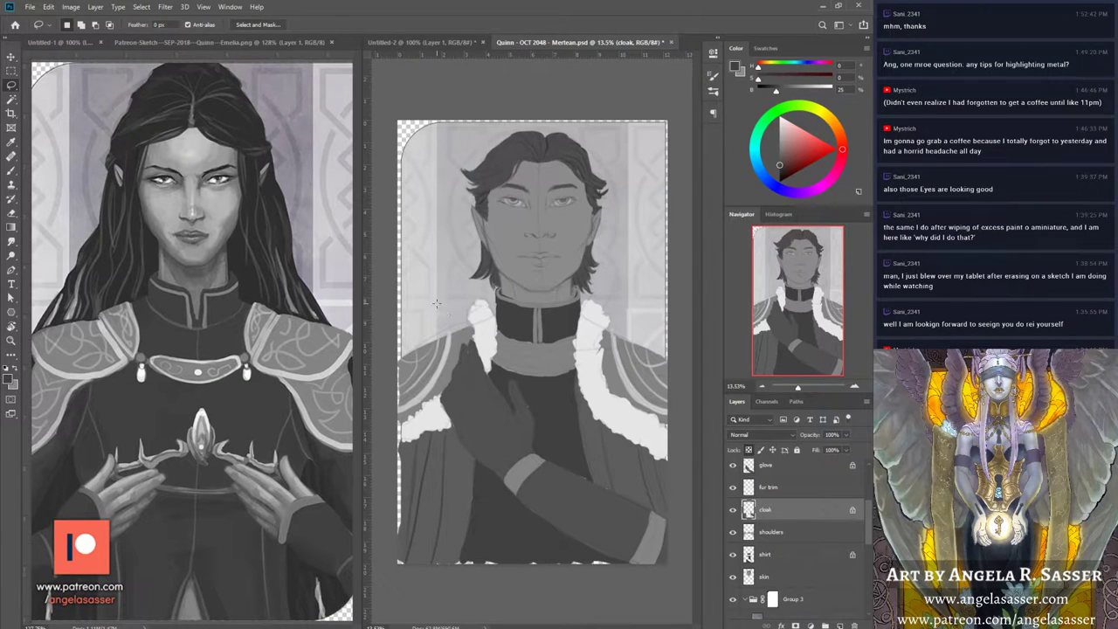
Step: Paste the cut collar pixels in place above the shirt layer and merge them down into the shirt
click(769, 554)
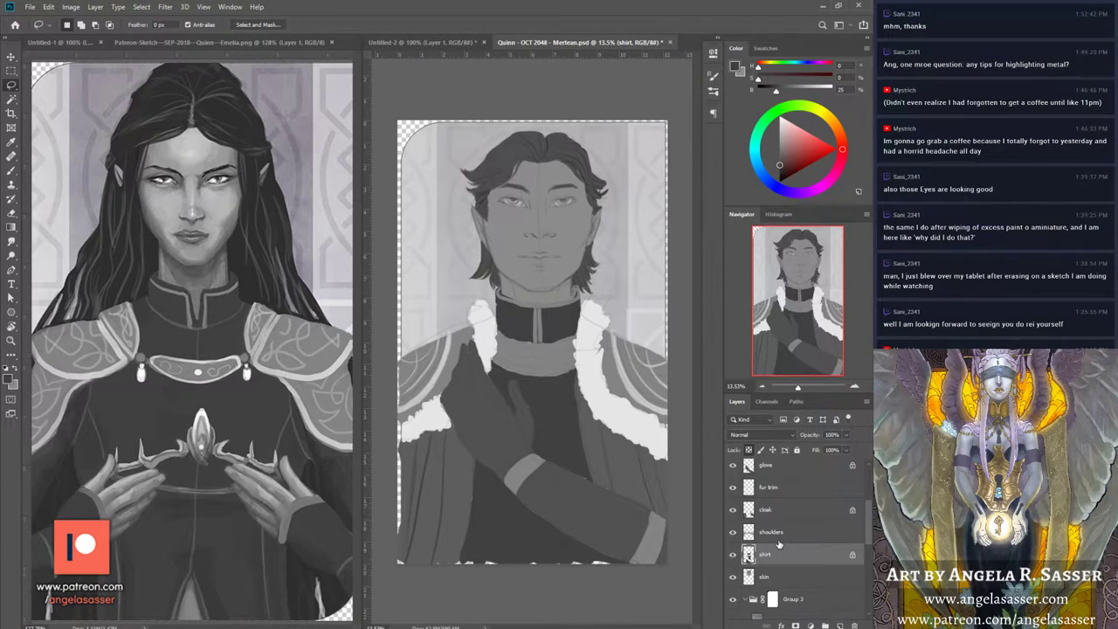
click(49, 7)
mouse_move(96, 114)
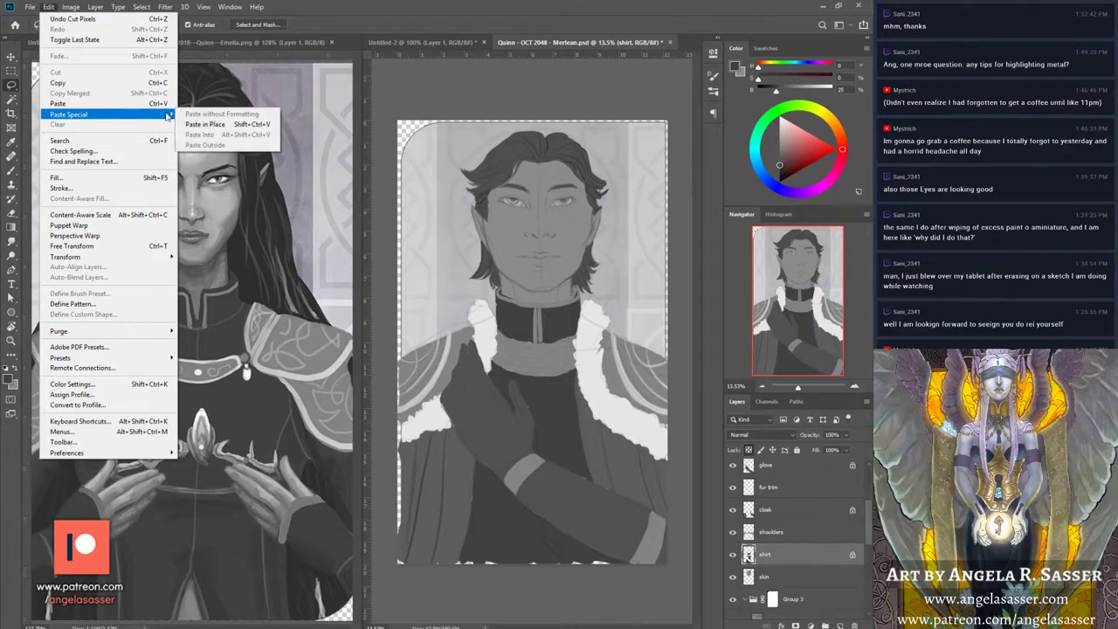
click(213, 129)
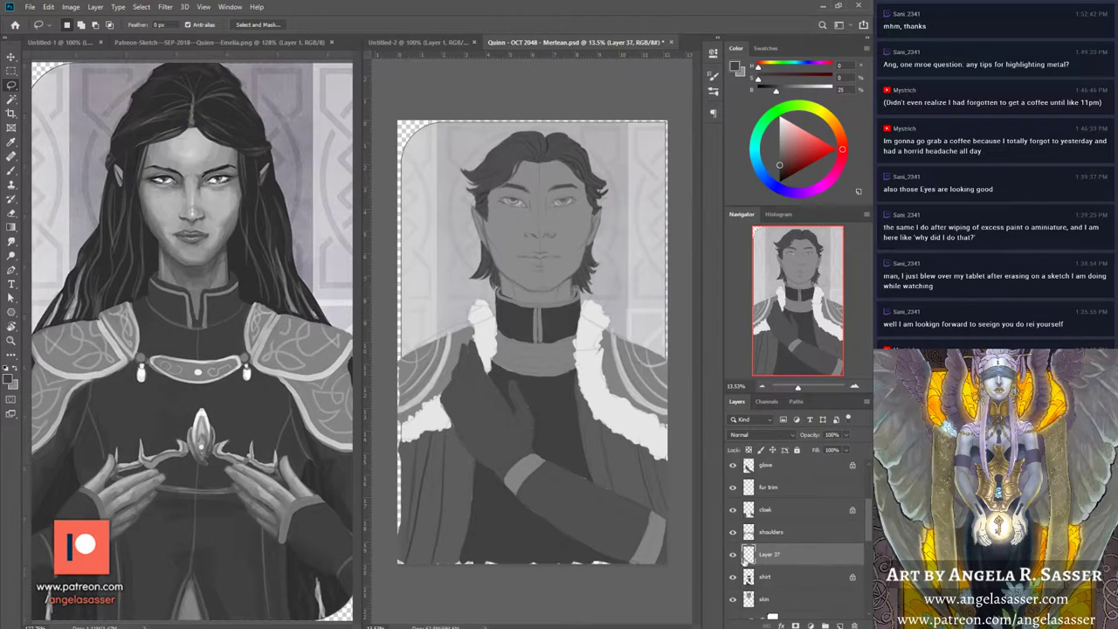
right_click(792, 553)
click(754, 407)
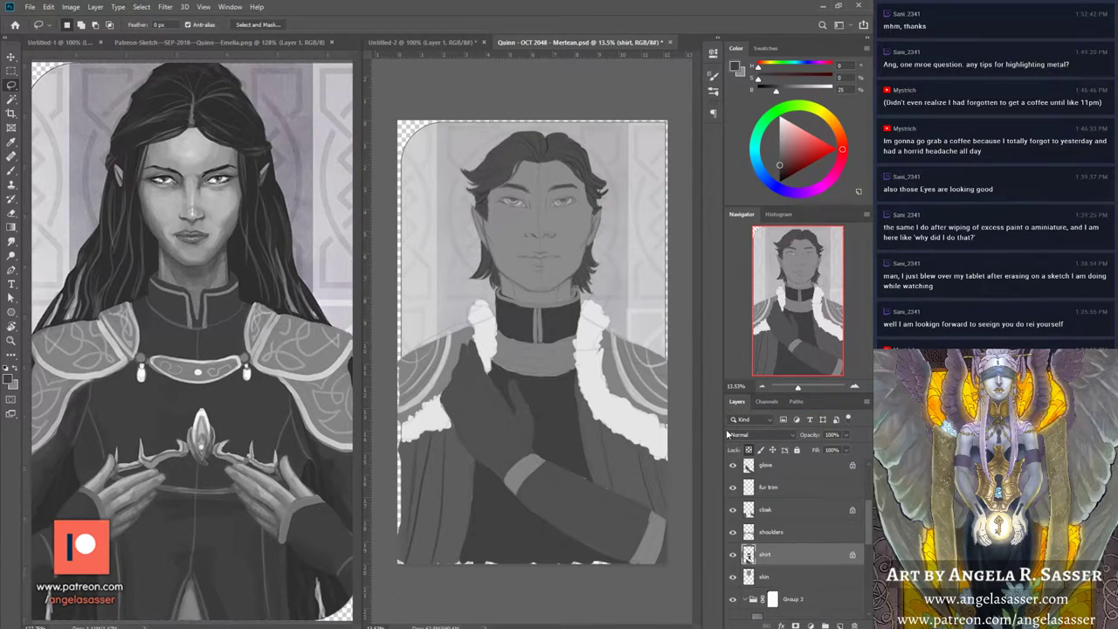
Step: Touch up the collar on the shirt layer with the Brush, and check the cloak, shirt and shoulders layers by hiding and showing each
click(10, 171)
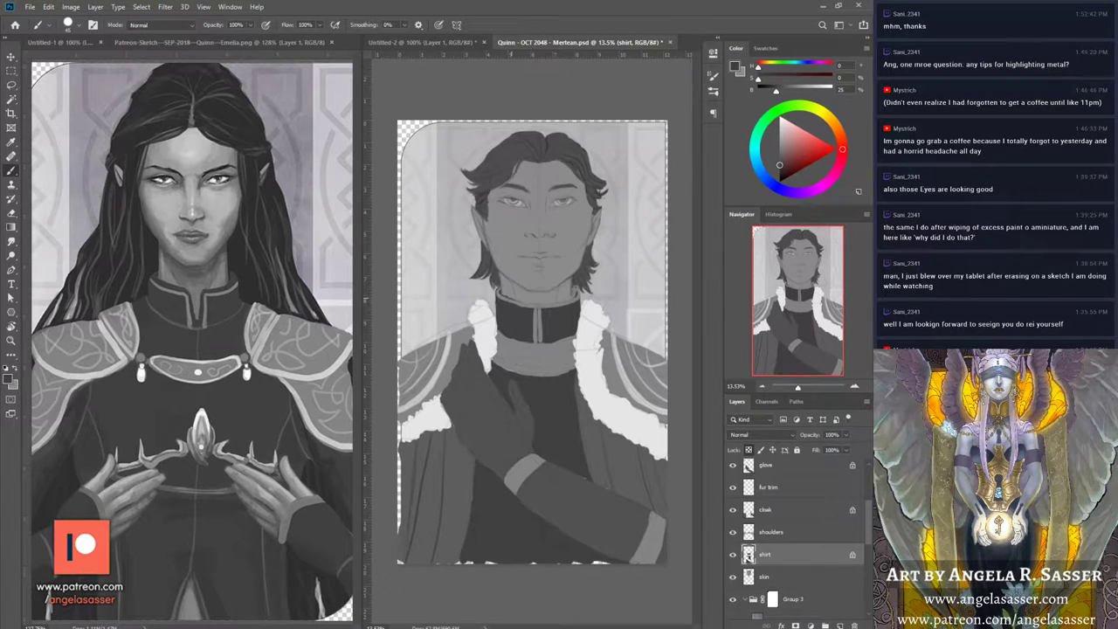
mouse_move(498, 300)
mouse_down()
mouse_move(578, 299)
mouse_move(564, 300)
mouse_move(537, 340)
mouse_up()
click(733, 510)
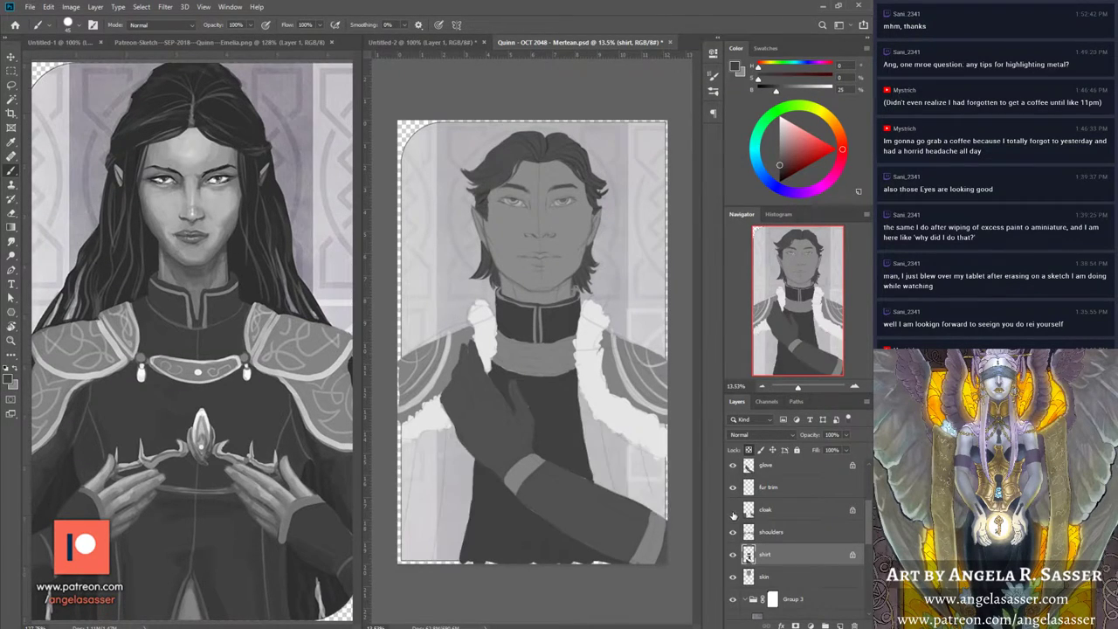
click(732, 510)
click(733, 555)
click(733, 554)
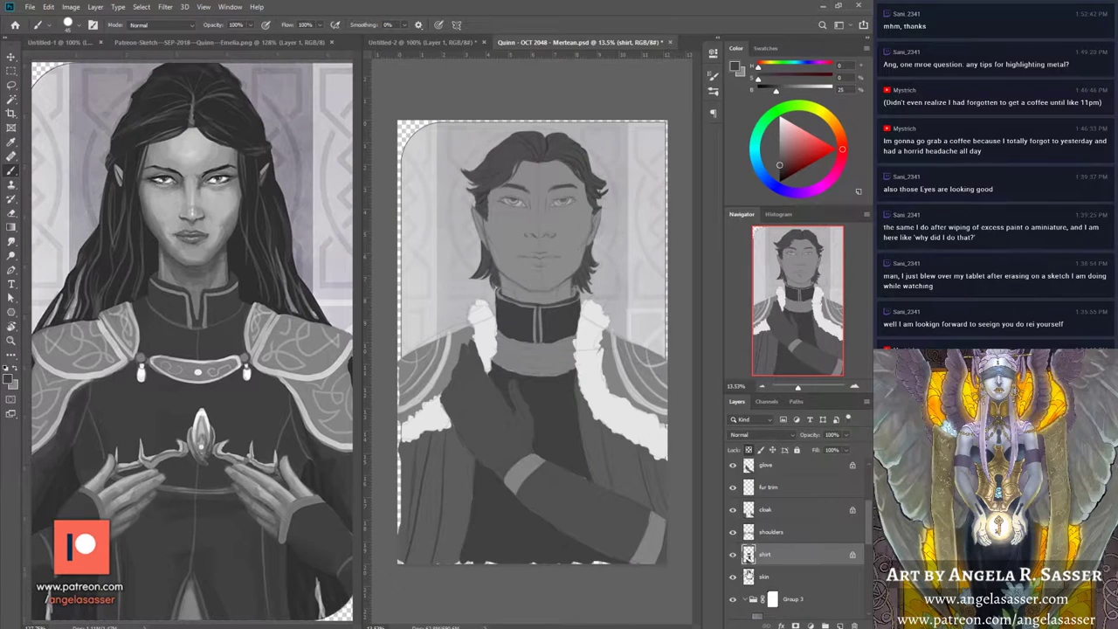
click(733, 532)
click(733, 532)
Step: Paint borders, a central gem and scrollwork on the neck band of the shoulders layer, using light grey sampled from the shoulder trim
click(773, 533)
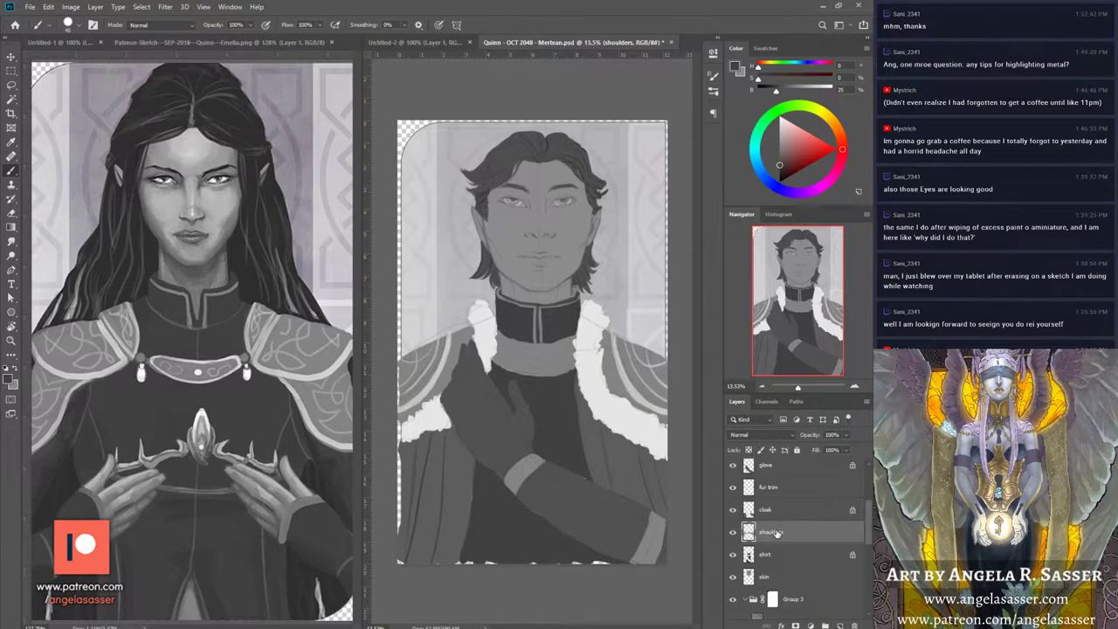
alt+click(619, 372)
mouse_move(508, 371)
mouse_down()
mouse_move(555, 373)
mouse_move(578, 359)
mouse_up()
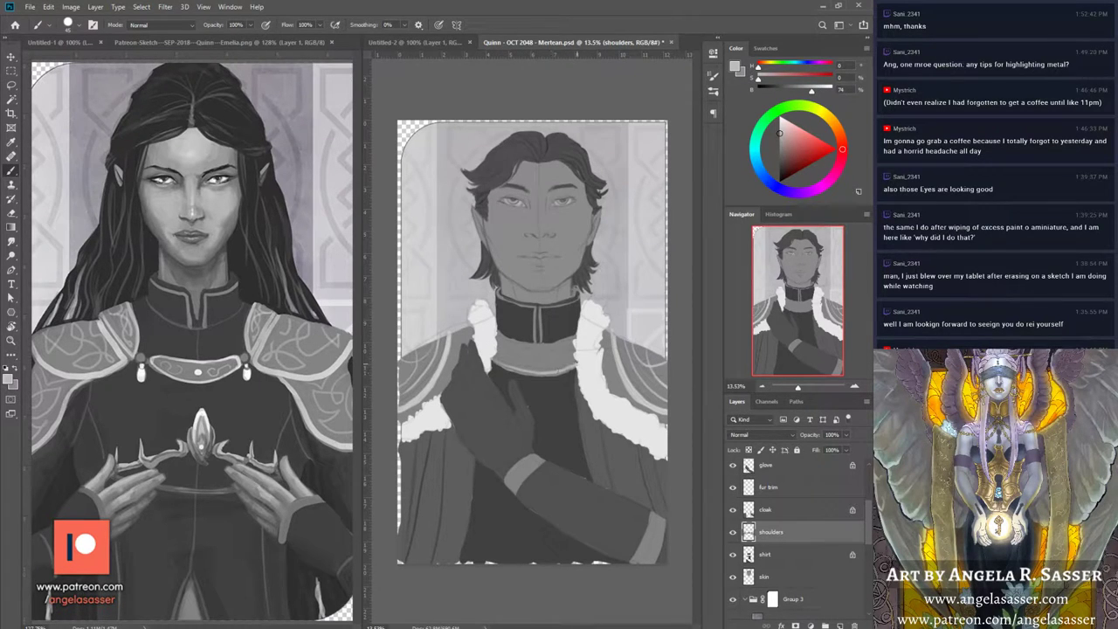
drag(501, 367, 552, 373)
drag(503, 340, 576, 335)
drag(505, 339, 552, 346)
drag(537, 359, 540, 359)
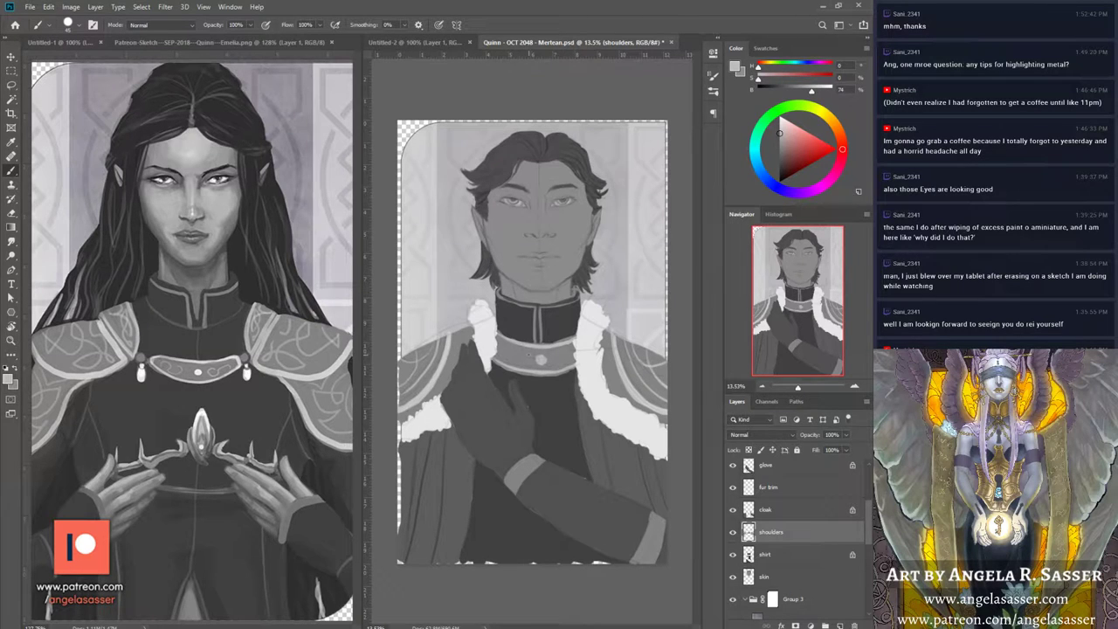
mouse_move(525, 353)
mouse_down()
mouse_move(517, 363)
mouse_move(506, 345)
mouse_up()
drag(505, 358, 500, 353)
Step: Refine the upper lash lines of the eyes on the skin layer with dark grey sampled from the eyebrow, and resample the face greys
click(786, 576)
drag(797, 386, 805, 386)
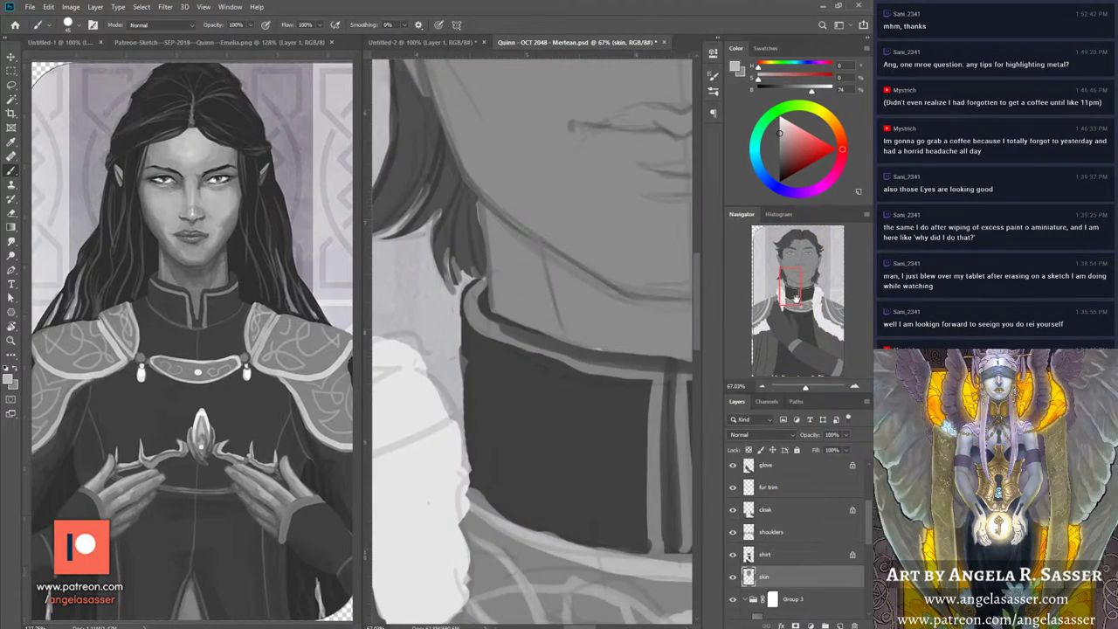
drag(795, 299, 792, 273)
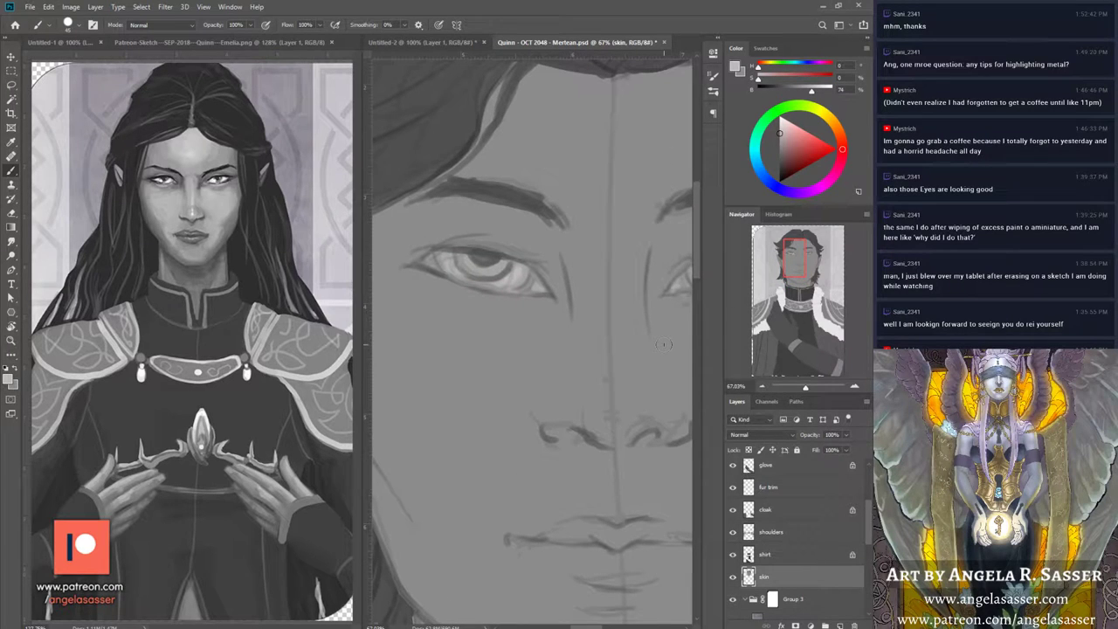
alt+click(452, 185)
drag(444, 247, 502, 254)
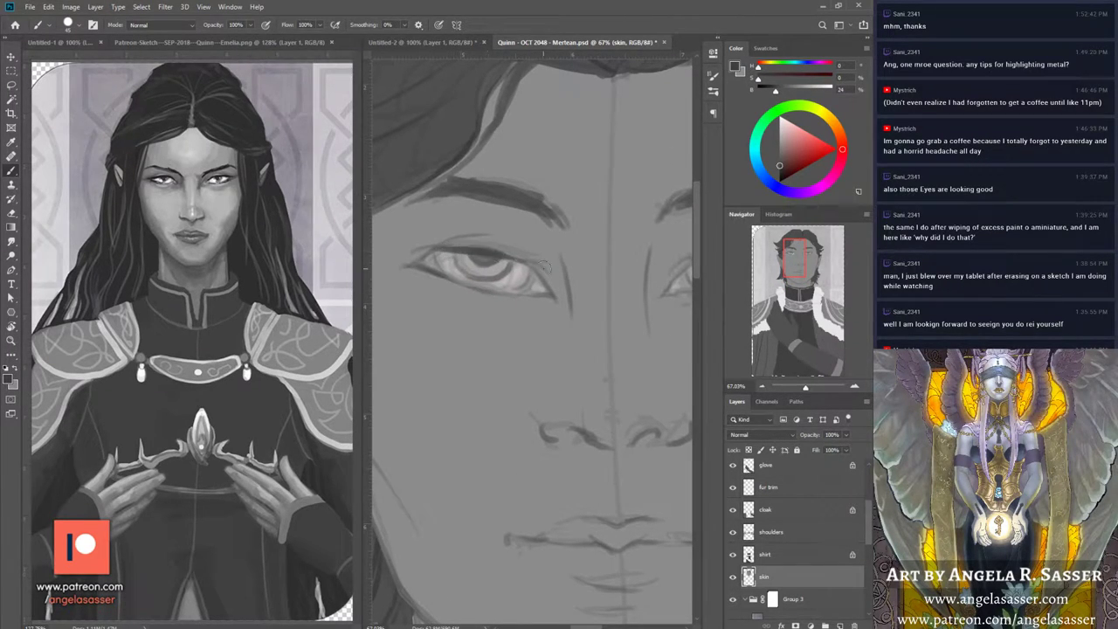
drag(429, 255, 409, 268)
drag(793, 258, 804, 258)
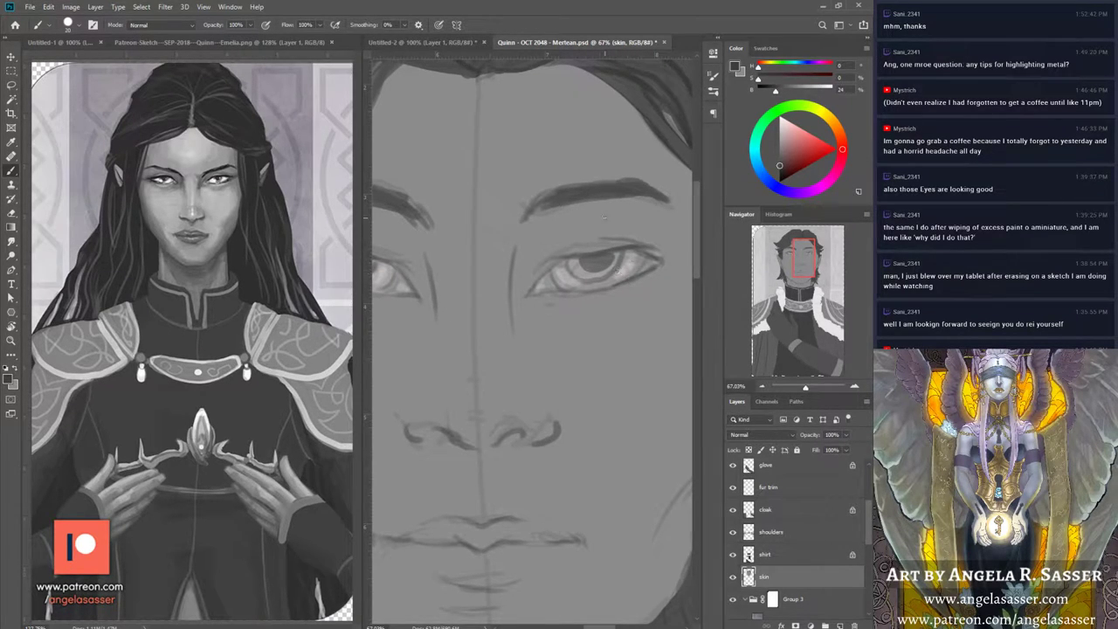
drag(804, 390, 800, 389)
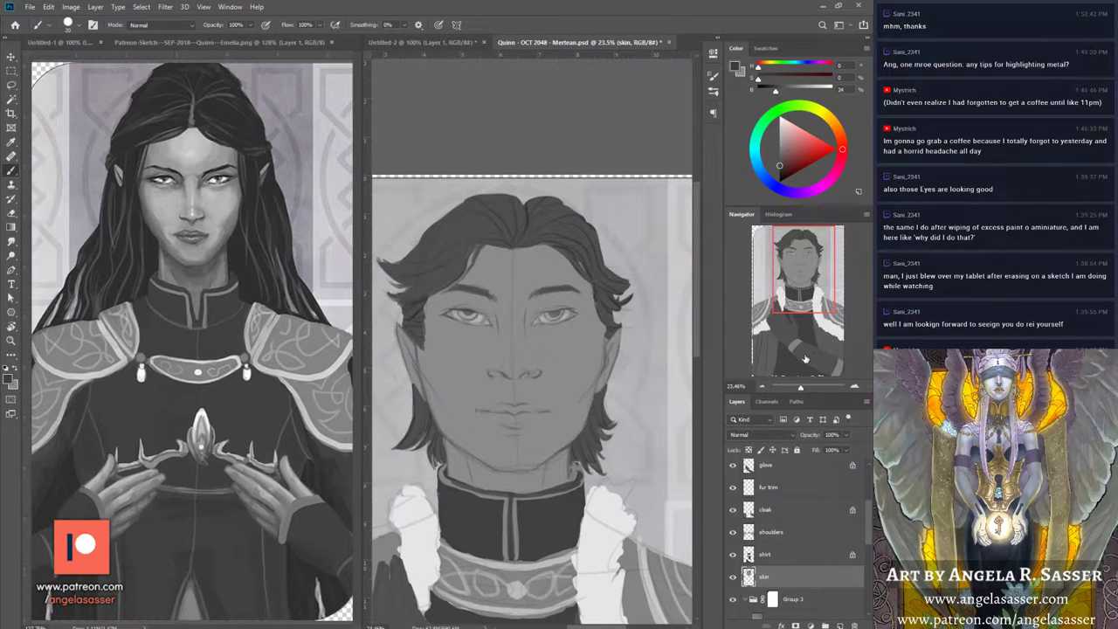
alt+click(556, 314)
alt+click(461, 341)
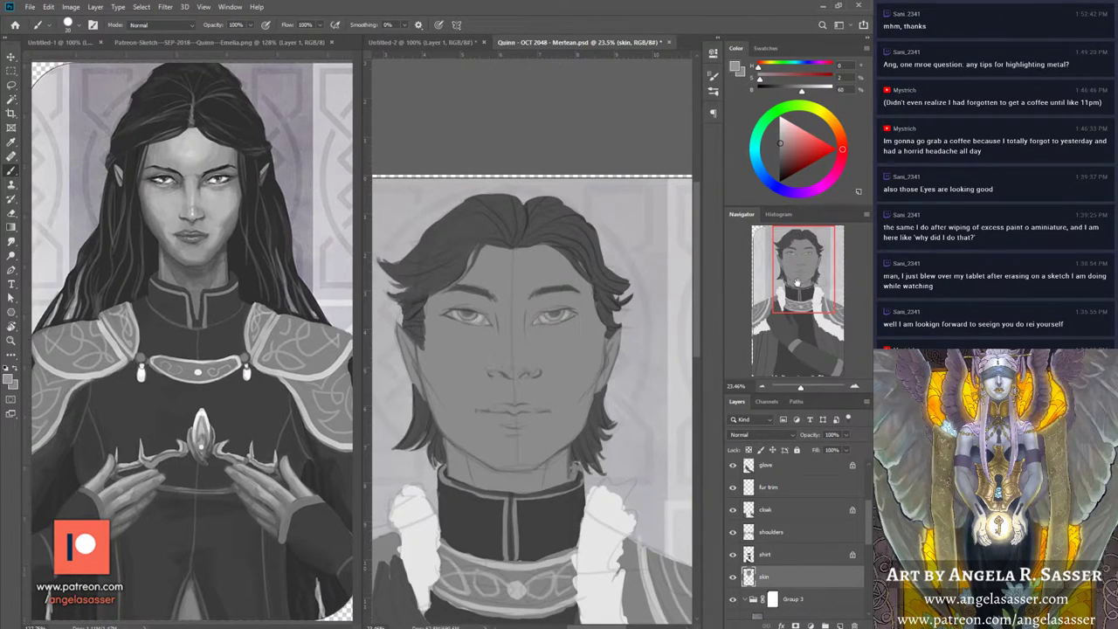
Step: Check the shirt layer by hiding and showing it, sample the collar's dark grey, and unlock the shirt layer's transparent pixels
drag(797, 282, 793, 302)
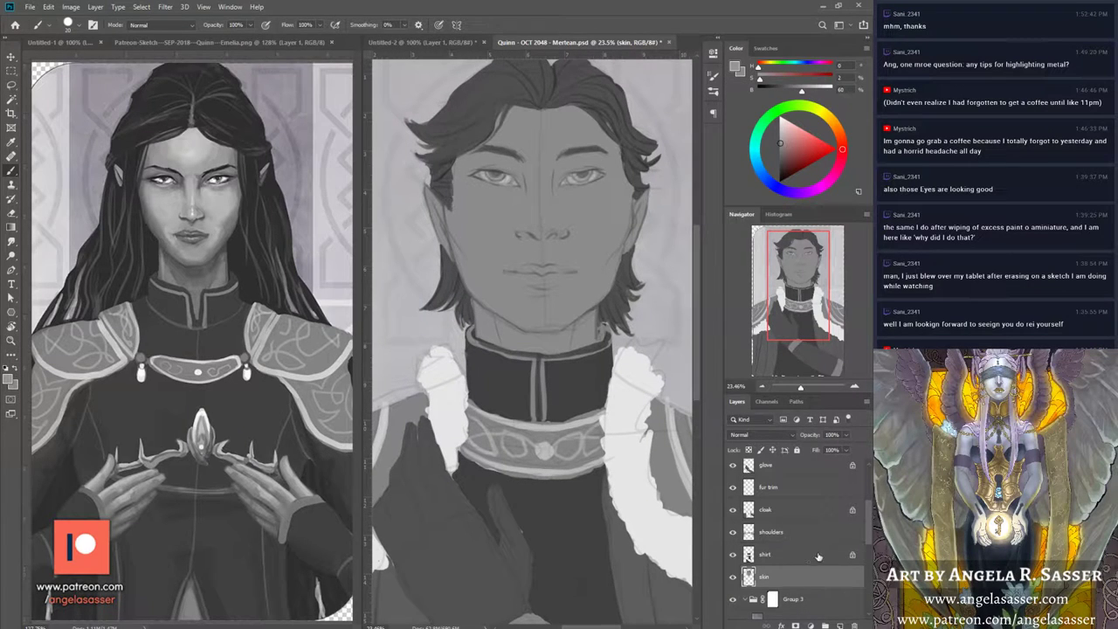
click(779, 557)
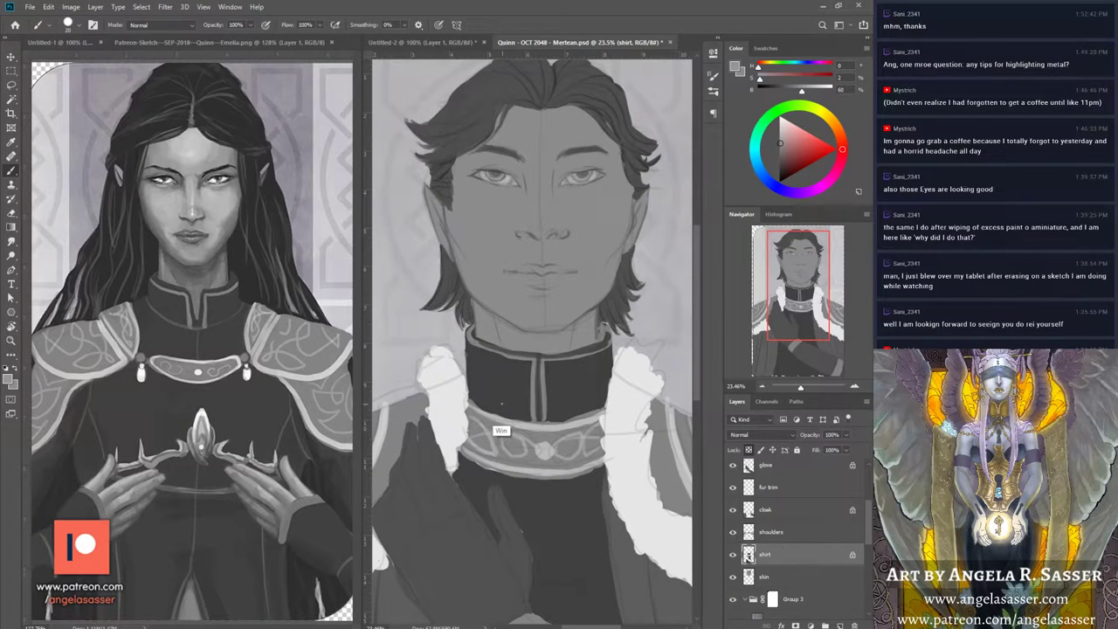
key(super)
key(super)
click(734, 555)
click(734, 554)
alt+click(487, 392)
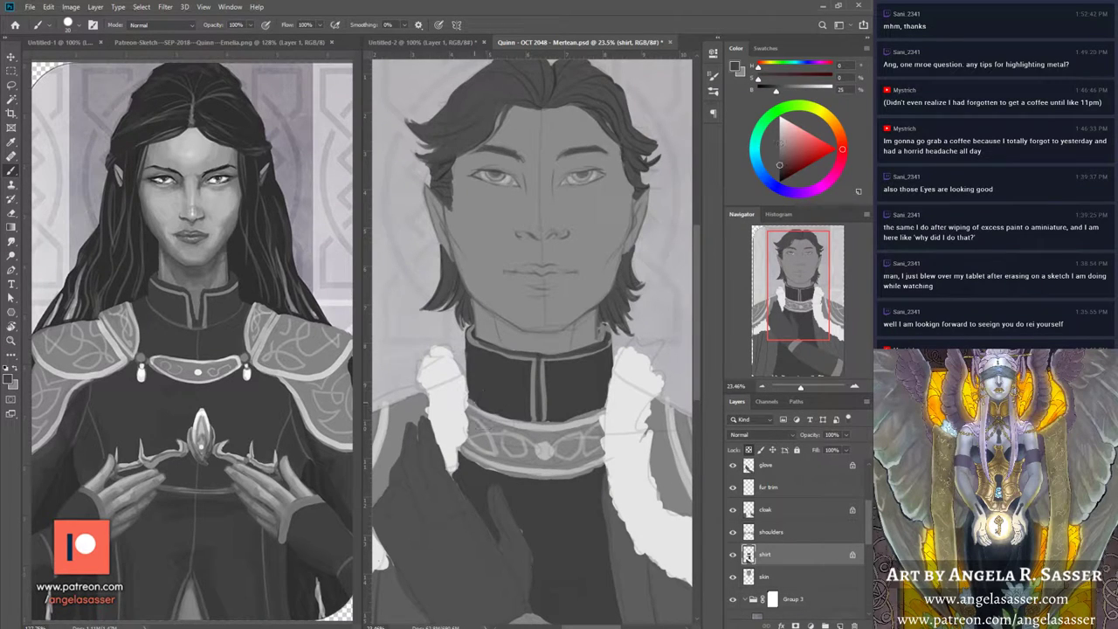
click(767, 528)
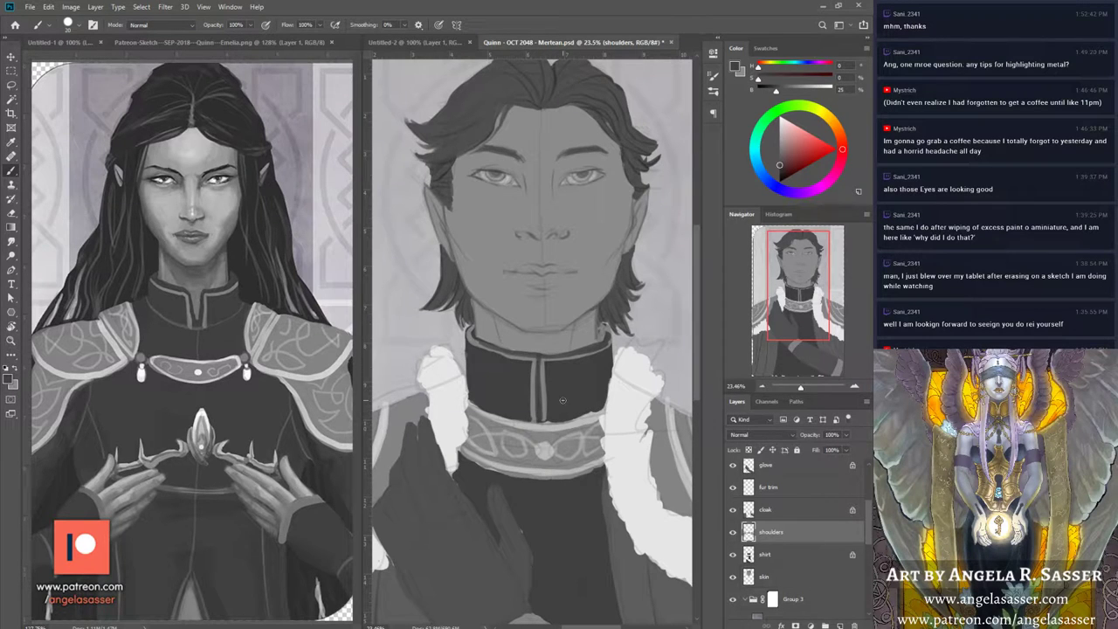
click(773, 555)
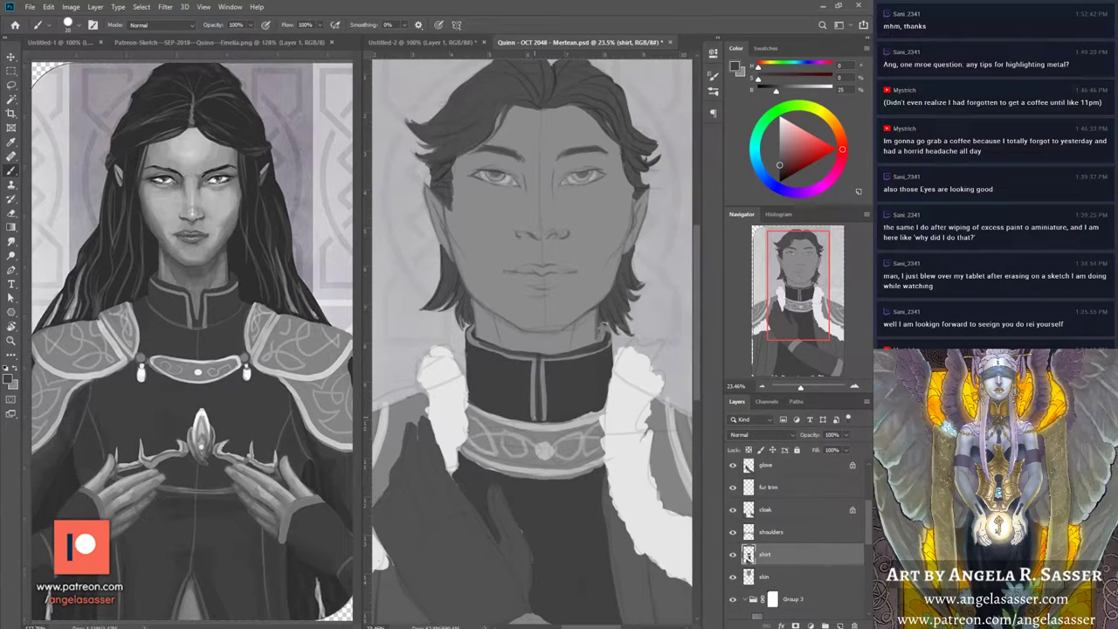
Step: Paint a centre seam down the front of the shirt in a darker grey
drag(809, 312, 807, 330)
click(779, 171)
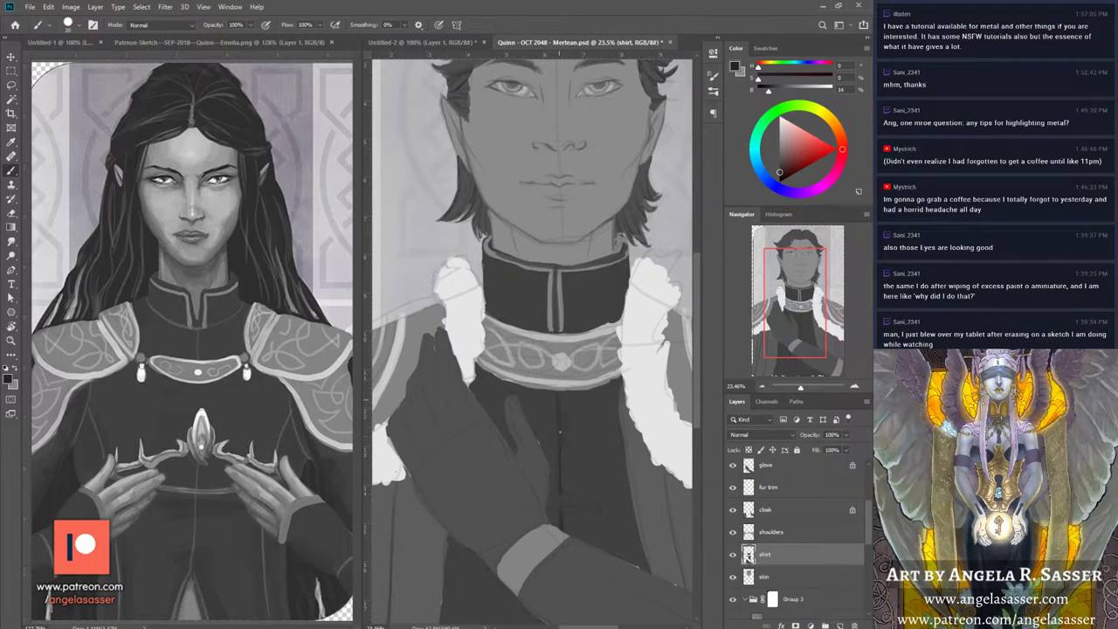
drag(788, 340, 786, 338)
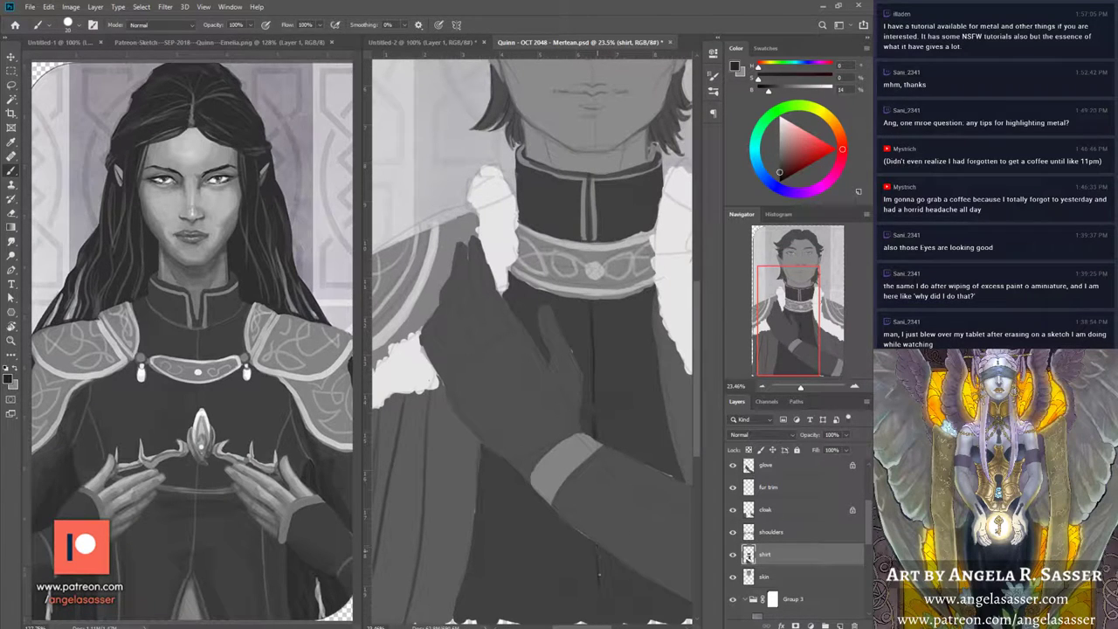
drag(599, 557, 600, 577)
Step: Clean up the edges between the ornamented neck band and the shirt, painting on the shirt layer with the sampled shirt grey
drag(790, 335, 788, 334)
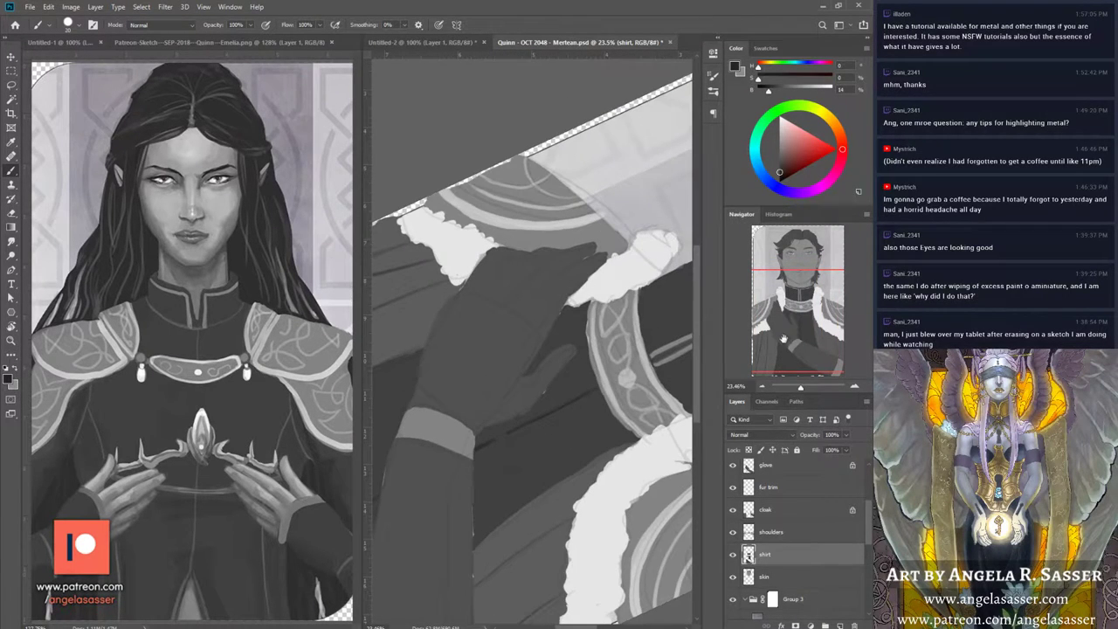
drag(788, 334, 787, 339)
click(768, 533)
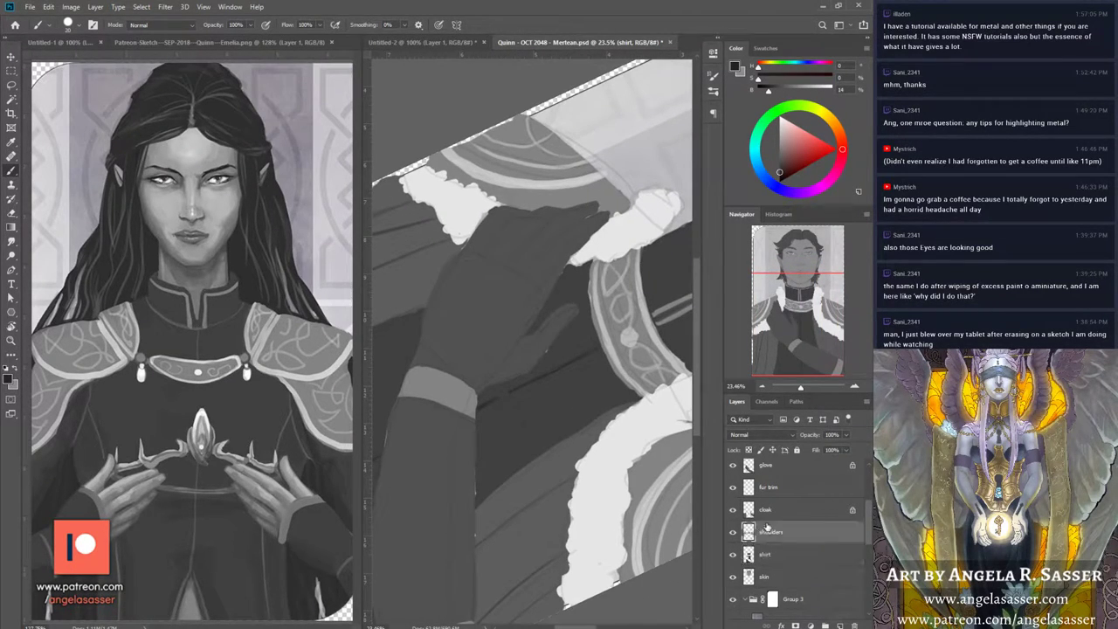
mouse_move(588, 313)
mouse_down()
mouse_move(586, 283)
mouse_move(597, 337)
mouse_move(636, 396)
mouse_up()
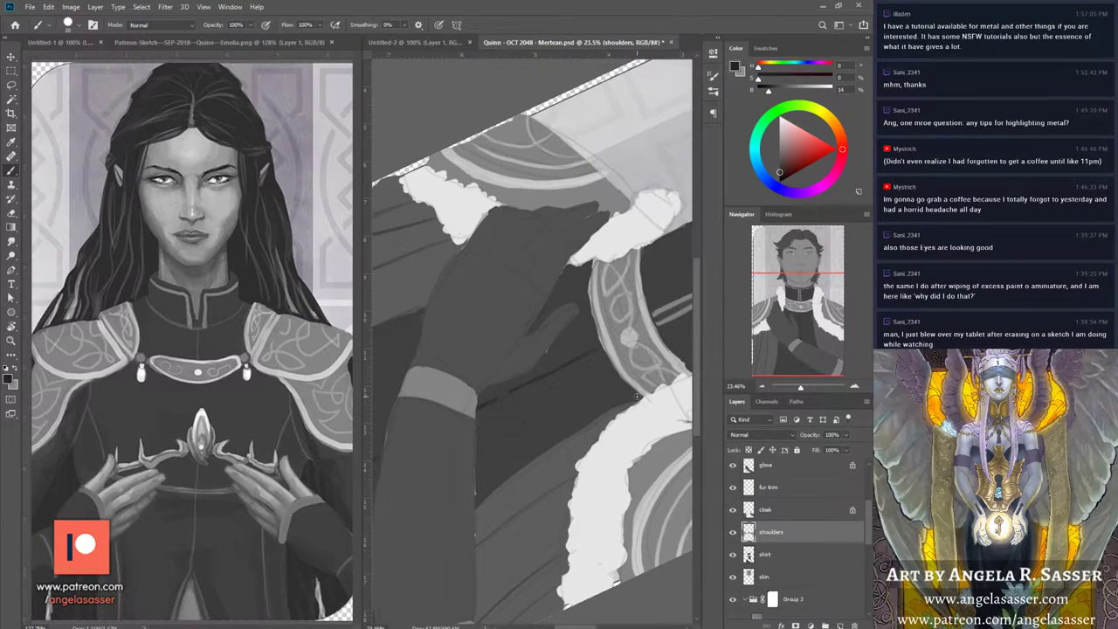
click(768, 556)
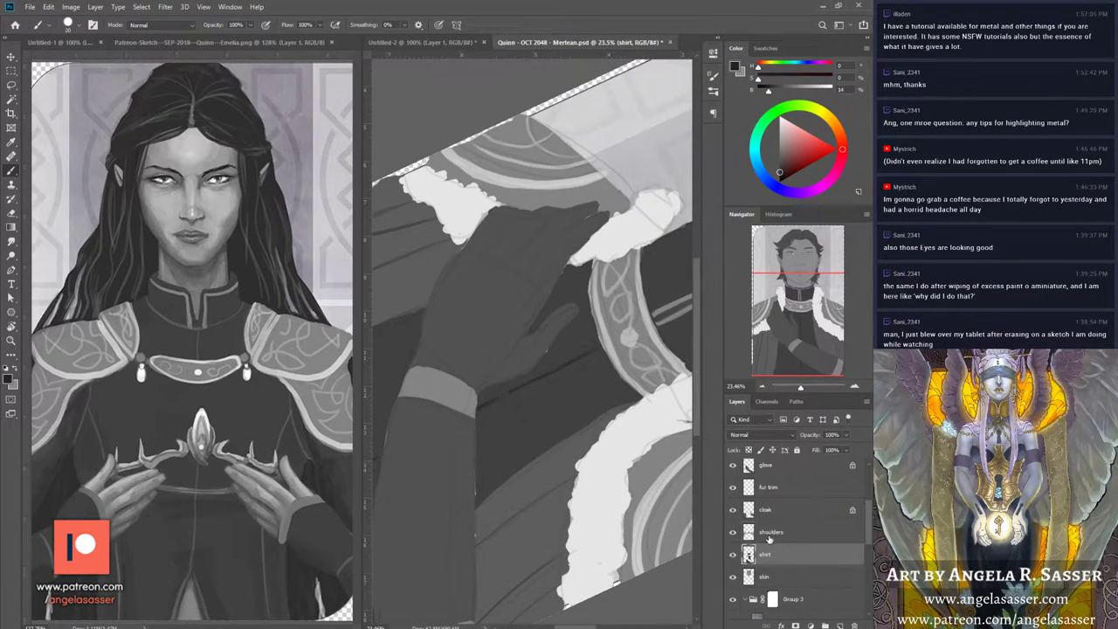
alt+click(581, 327)
drag(593, 259, 596, 269)
drag(597, 331, 602, 347)
drag(669, 351, 681, 367)
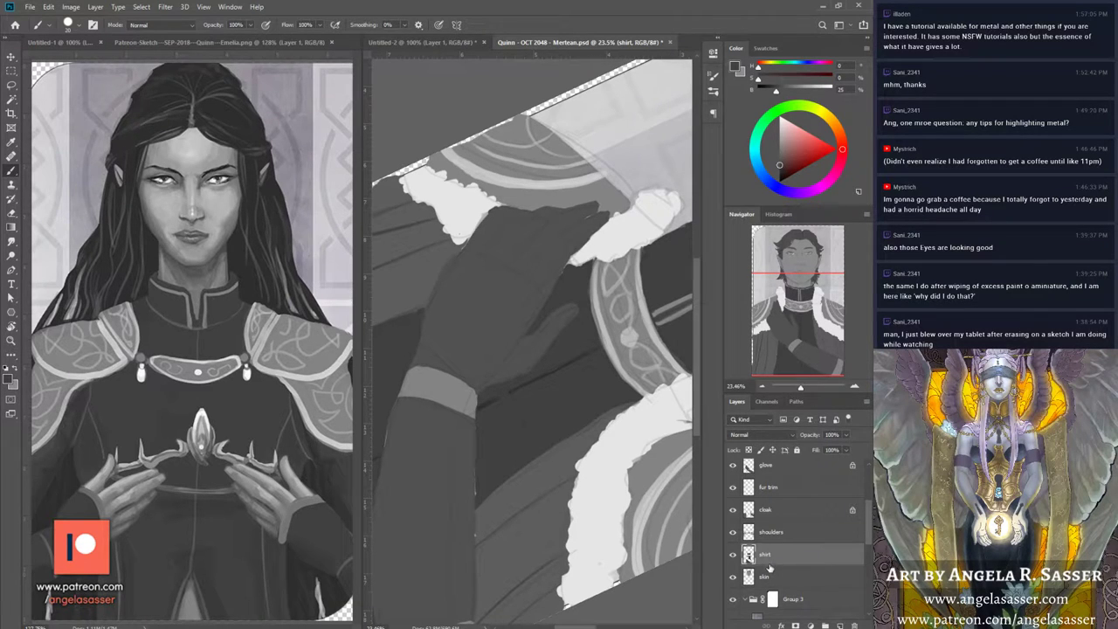
Step: Paint a short clasp bar beside the gloved hand on the shirt layer, using light grey sampled from the collar trim
key(alt)
alt+click(624, 336)
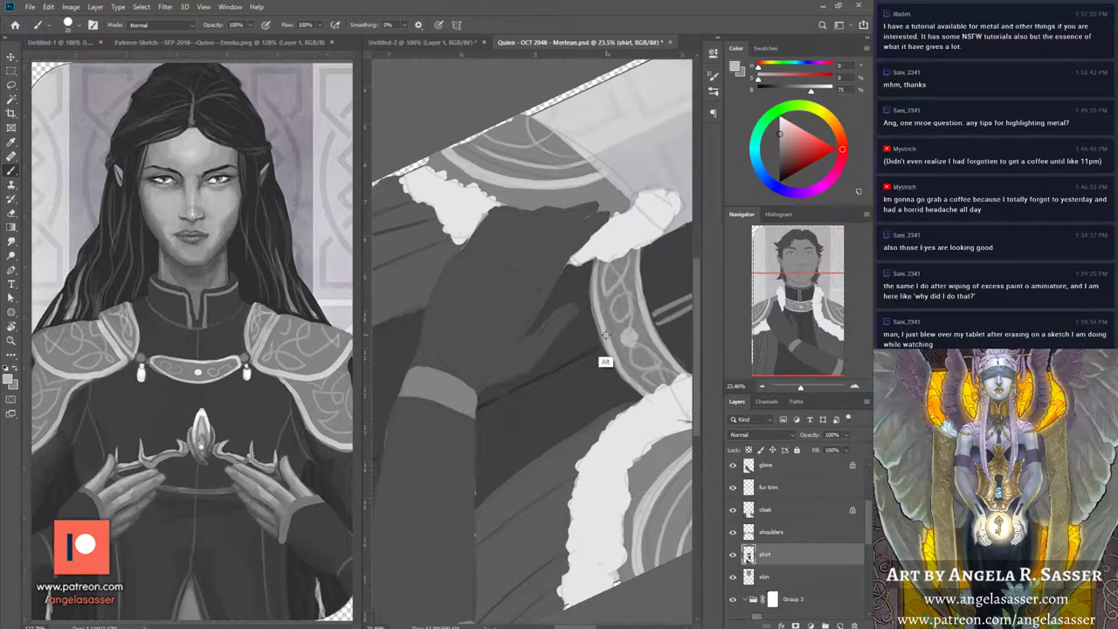
drag(499, 391, 514, 418)
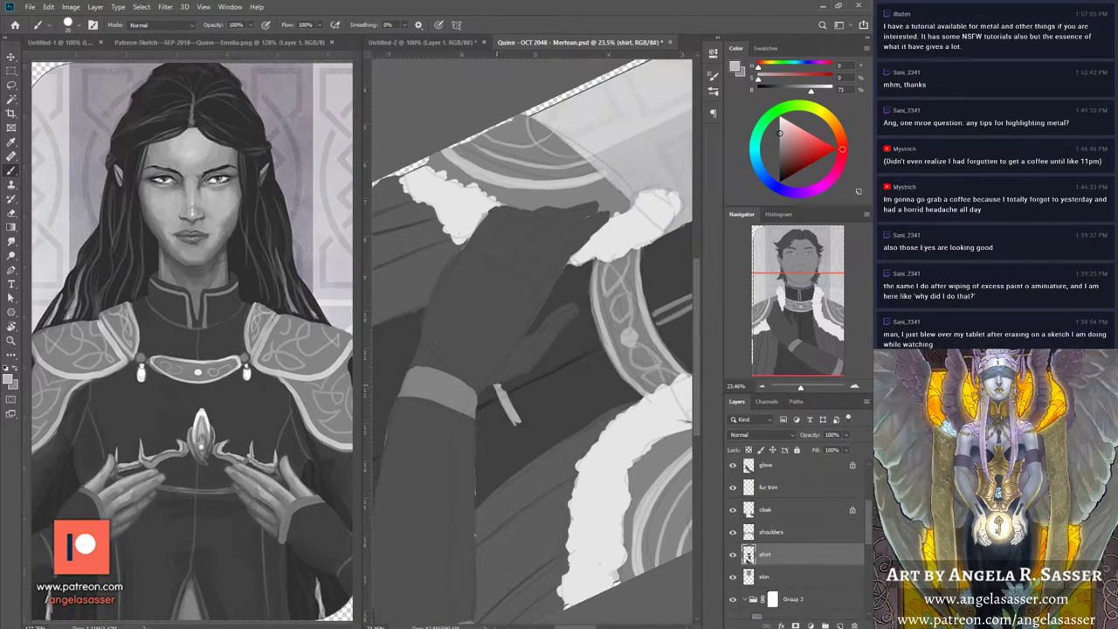
drag(503, 390, 507, 385)
Step: Outline and fill a second light grey clasp bar on the shirt front, below the forearm
mouse_move(682, 367)
mouse_down()
mouse_move(768, 345)
mouse_move(785, 327)
mouse_move(783, 311)
mouse_move(770, 316)
mouse_up()
drag(448, 479, 488, 527)
drag(448, 477, 490, 528)
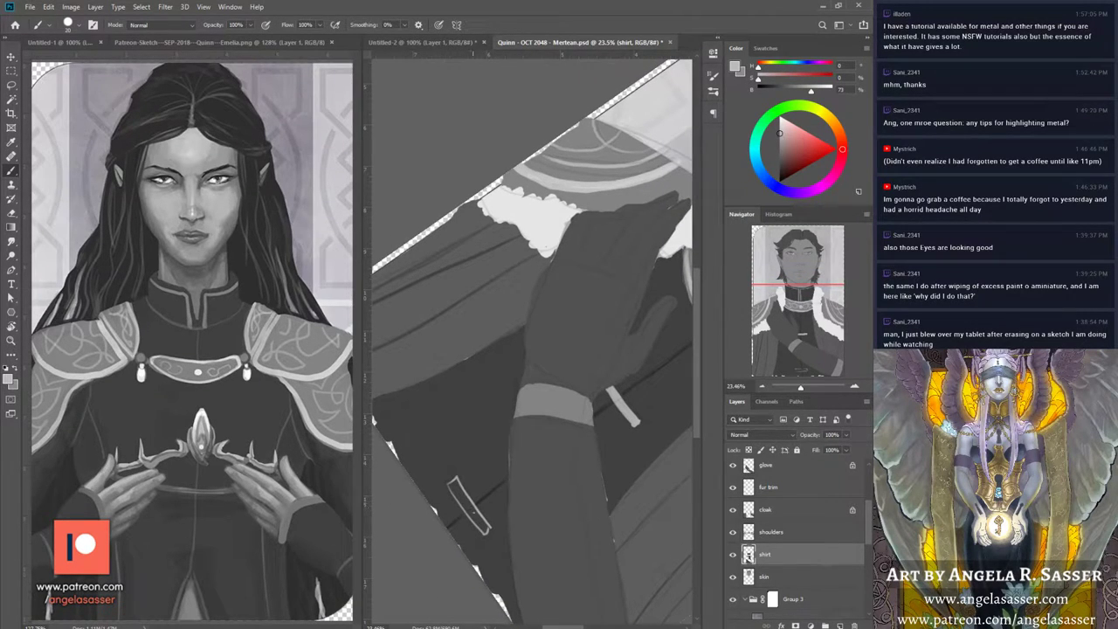
mouse_move(456, 486)
mouse_down()
mouse_move(485, 530)
mouse_move(454, 482)
mouse_move(474, 521)
mouse_up()
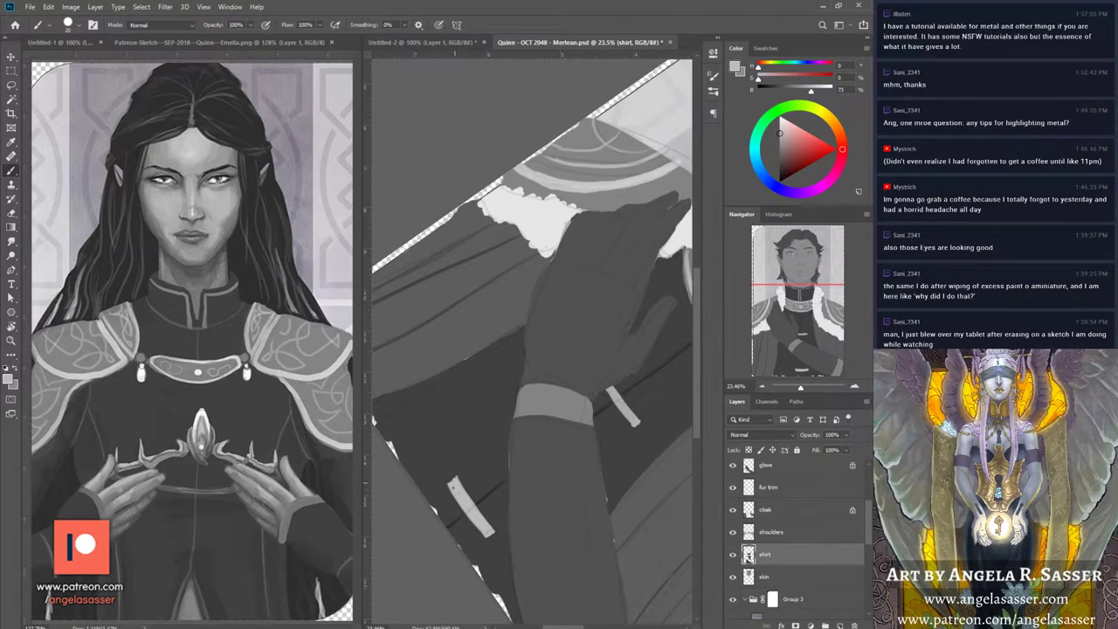
drag(454, 483, 459, 477)
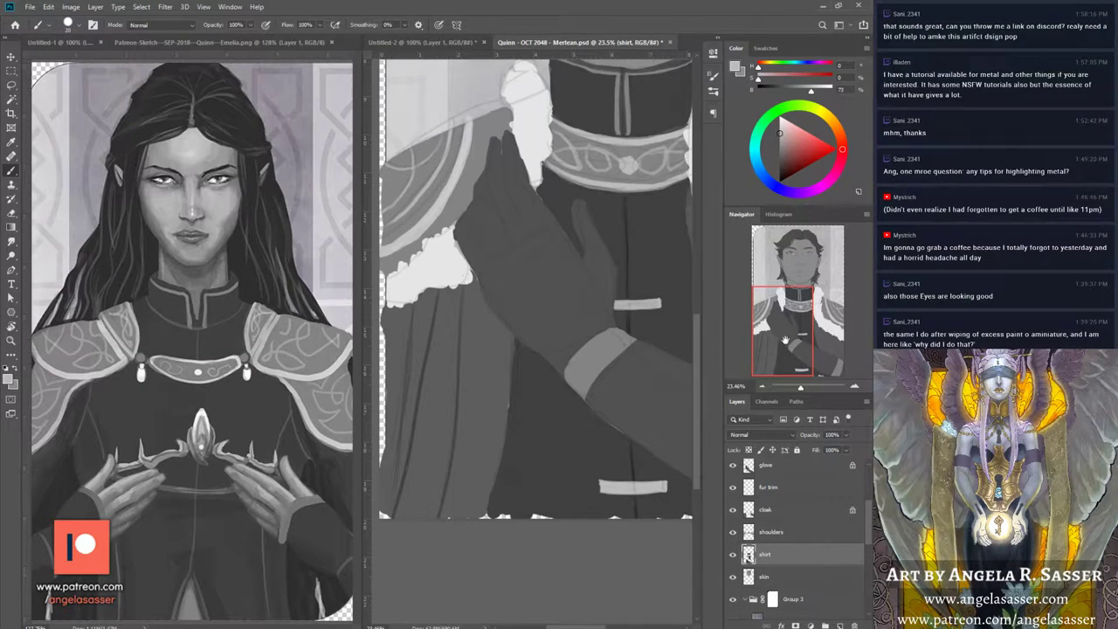
Step: Draw the finger and knuckle lines on the glove layer in a darker shade of the sampled glove grey
drag(785, 341, 798, 284)
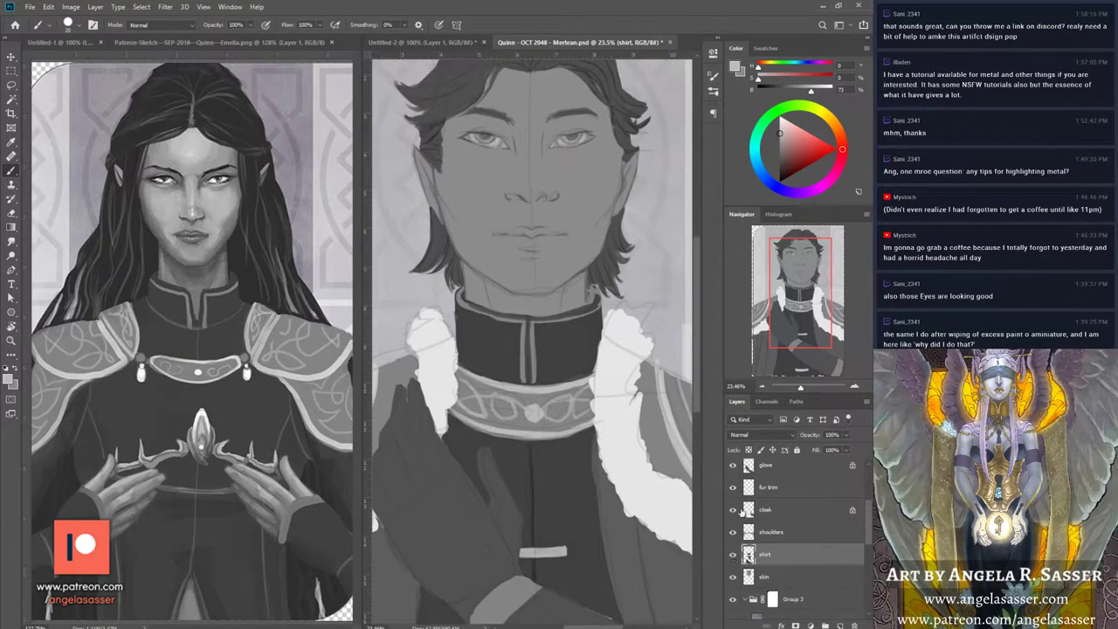
drag(790, 306, 798, 333)
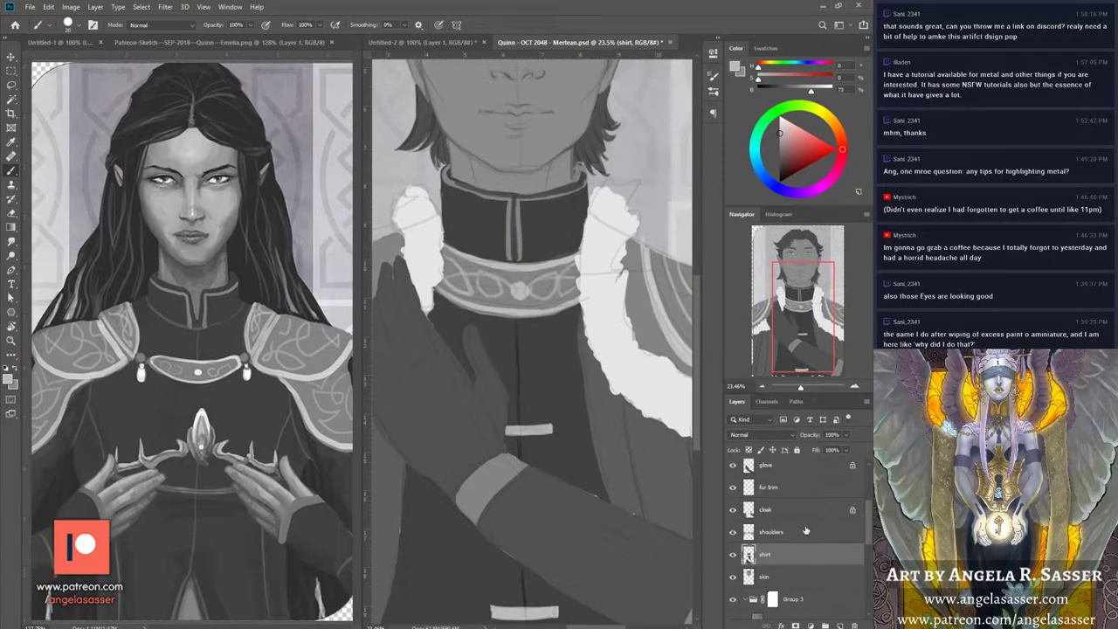
click(831, 473)
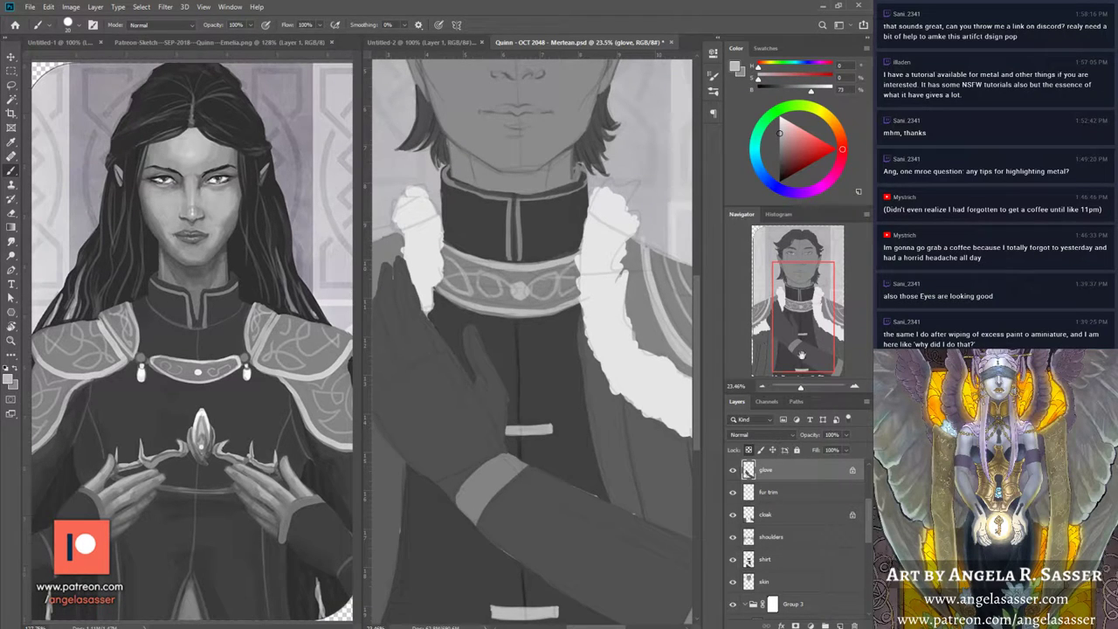
drag(802, 388, 797, 388)
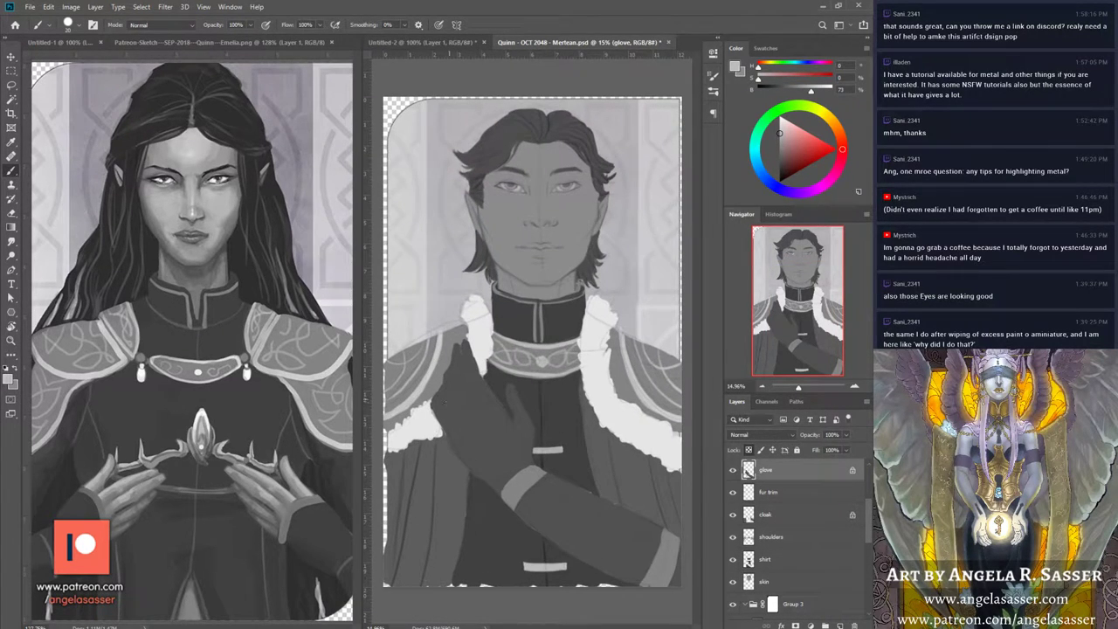
drag(449, 374, 464, 411)
key(ctrl+z)
alt+click(487, 444)
drag(783, 164, 769, 173)
drag(463, 373, 474, 400)
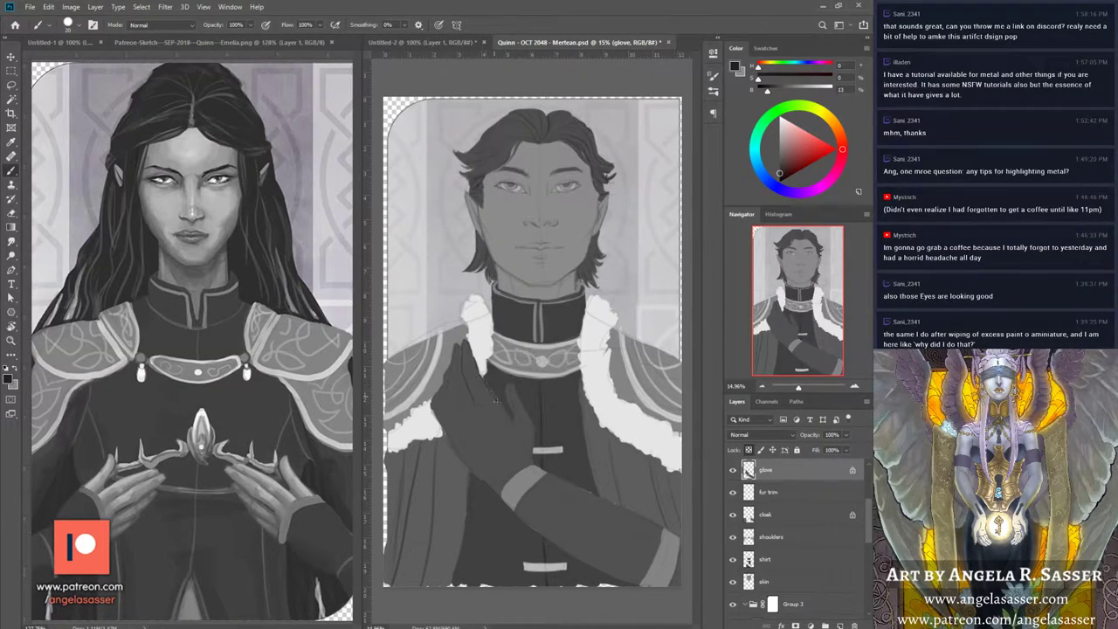
drag(494, 400, 491, 391)
drag(448, 439, 462, 460)
Step: Unlock the glove layer's transparent pixels and add dark outlines along the sleeve's upper edge and its cuff band
click(748, 449)
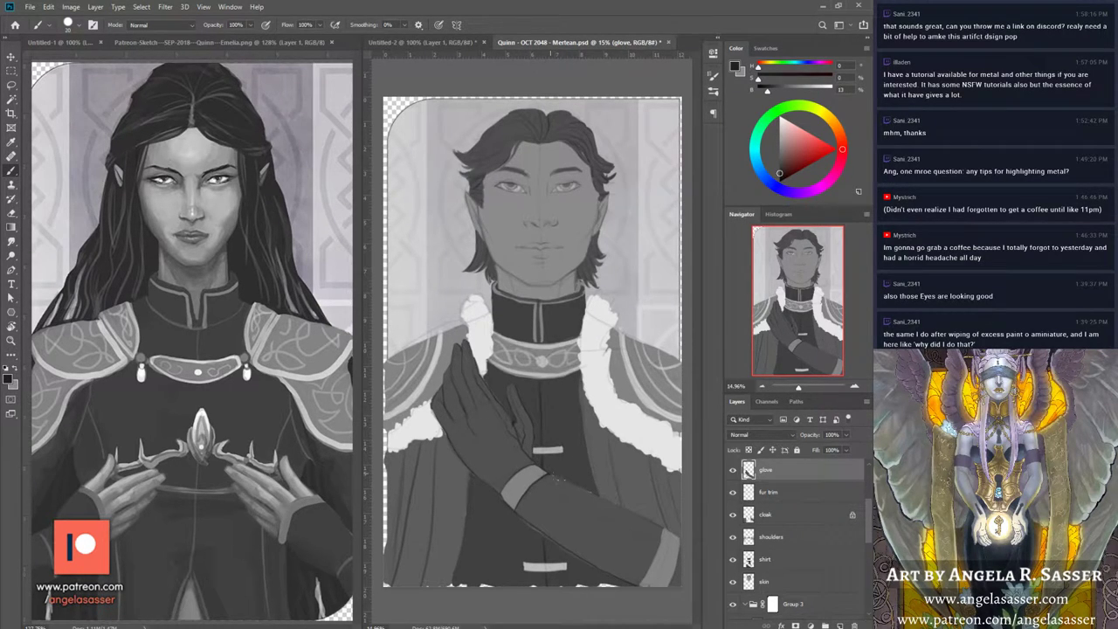
drag(556, 478, 657, 526)
drag(665, 531, 665, 577)
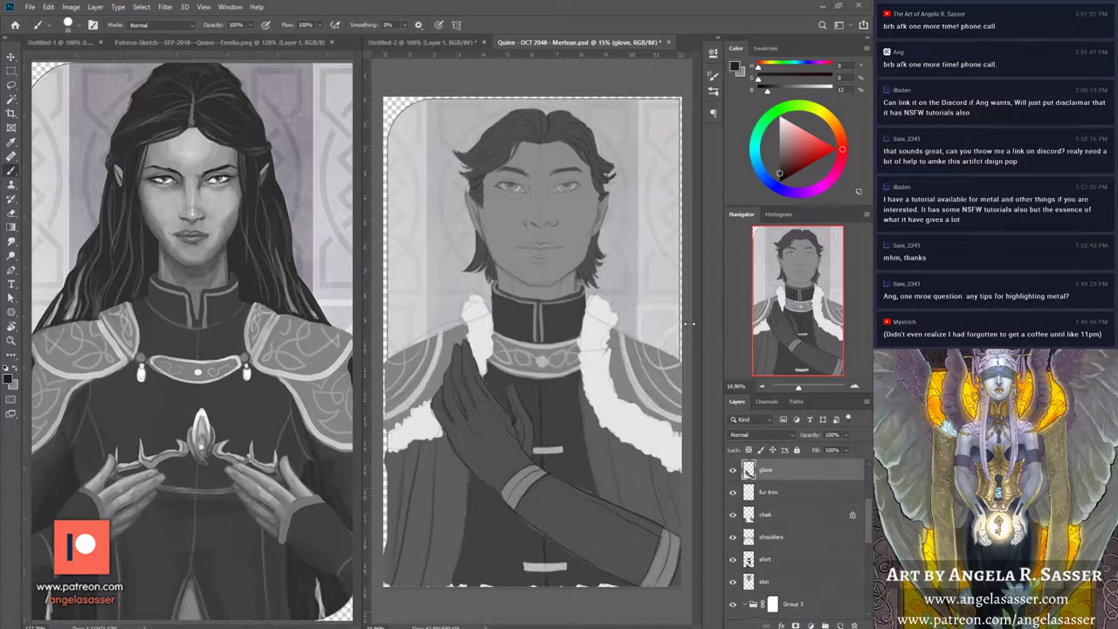
Step: Select both eyes on the skin layer with freehand Lasso outlines
click(789, 574)
click(12, 84)
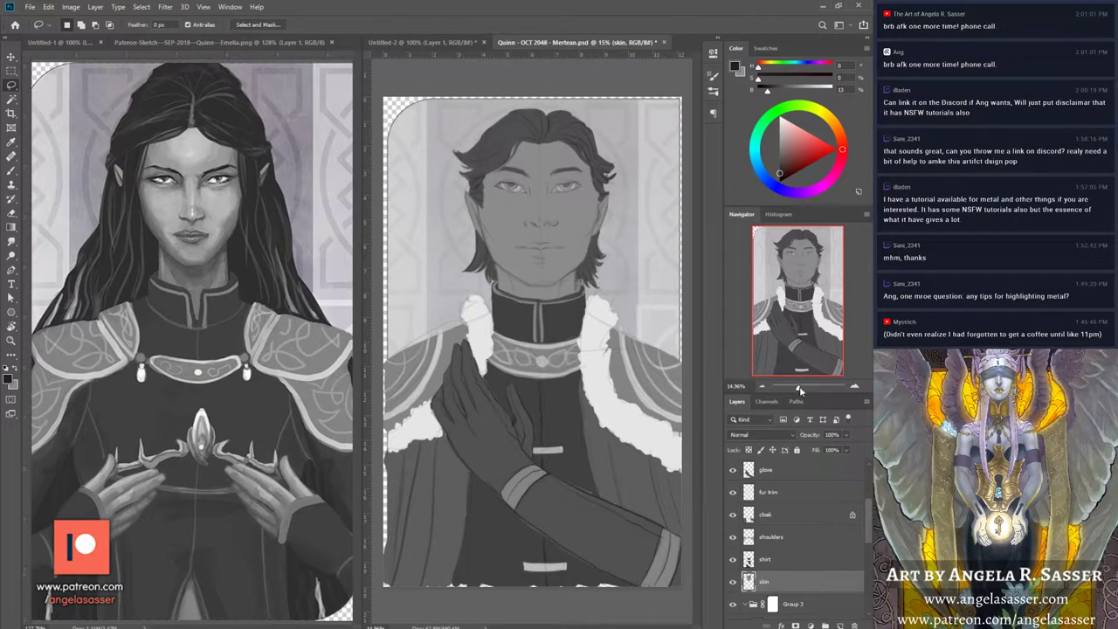
drag(797, 386, 802, 386)
drag(796, 307, 780, 273)
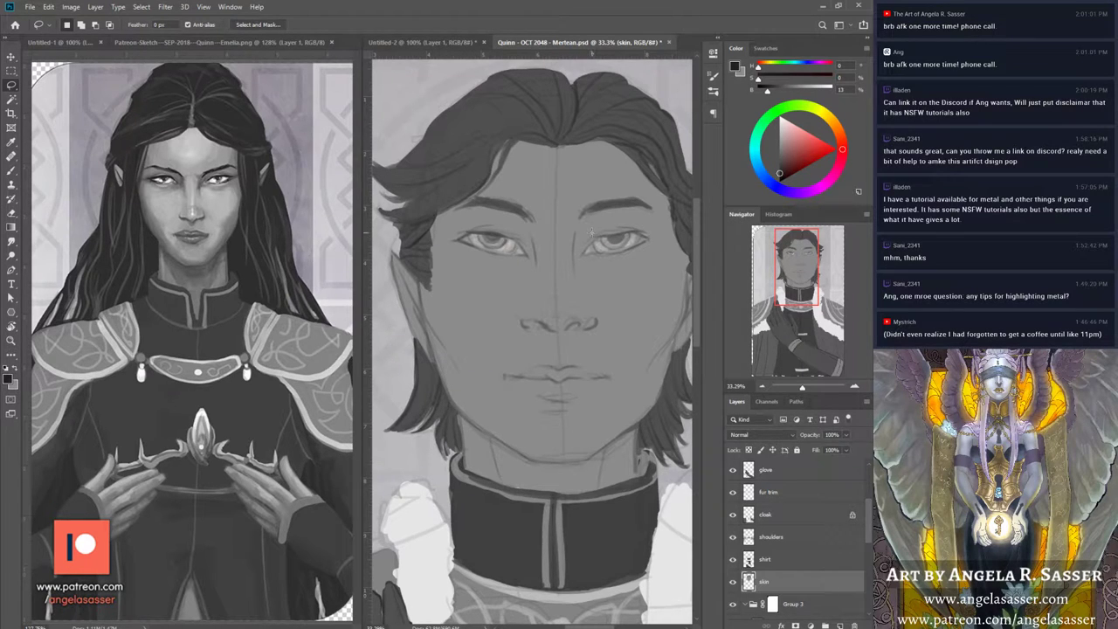
mouse_move(591, 232)
mouse_down()
mouse_move(578, 260)
mouse_move(594, 266)
mouse_move(656, 248)
mouse_move(657, 234)
mouse_move(630, 222)
mouse_move(578, 246)
mouse_up()
key(shift)
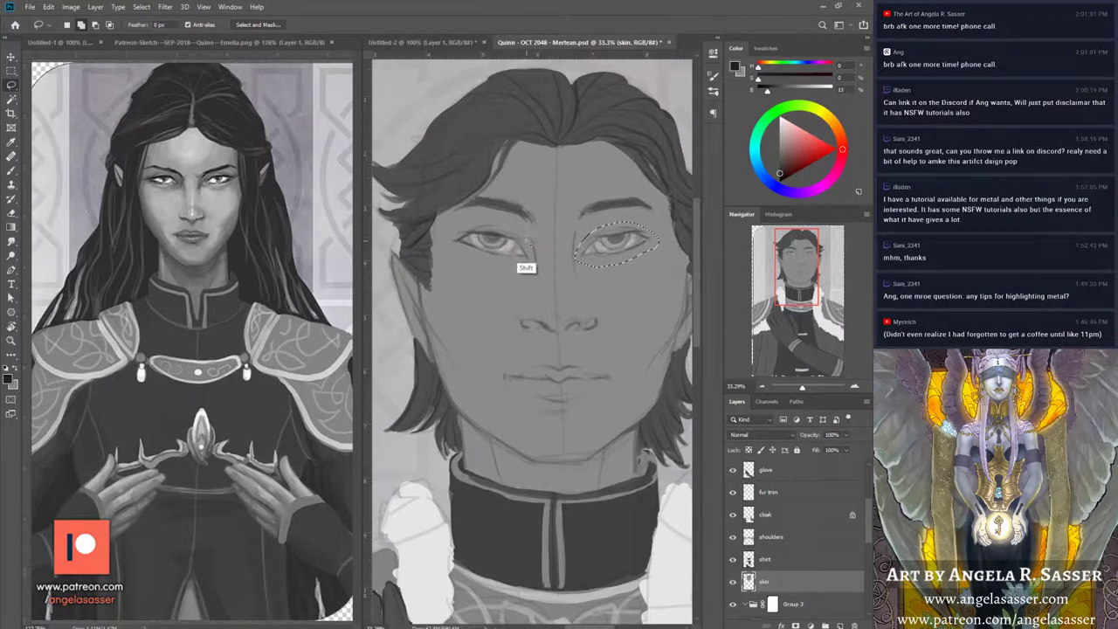
mouse_move(528, 240)
mouse_down()
mouse_move(461, 262)
mouse_move(444, 247)
mouse_move(467, 228)
mouse_move(524, 231)
mouse_up()
Step: Move the selected eyes down about 0.08 in on the face
drag(804, 389, 798, 392)
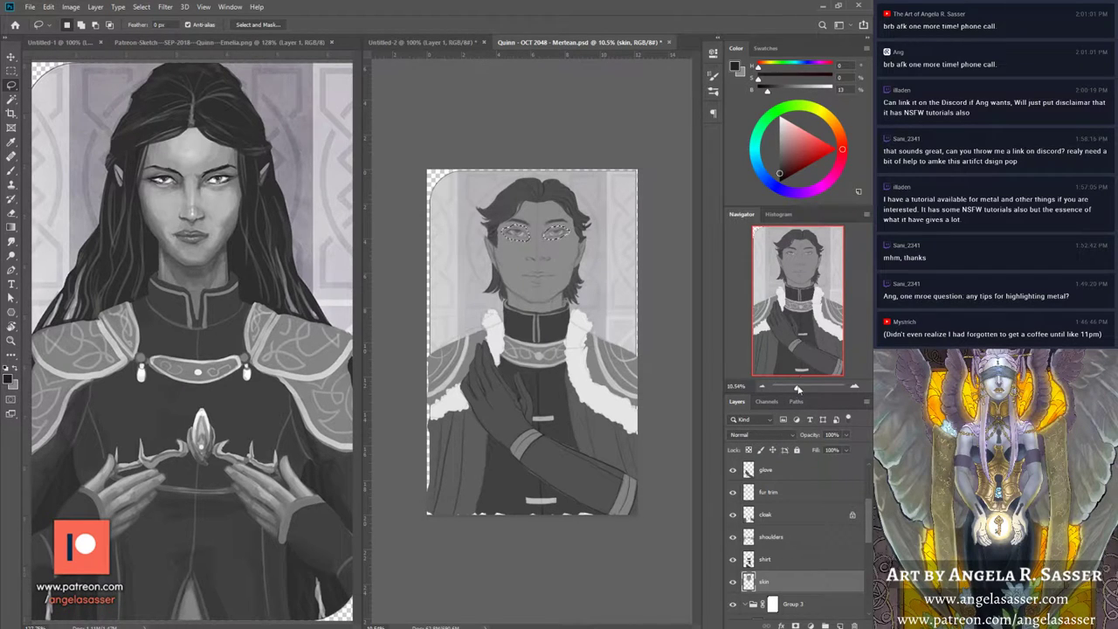
drag(797, 390, 799, 386)
drag(794, 288, 761, 286)
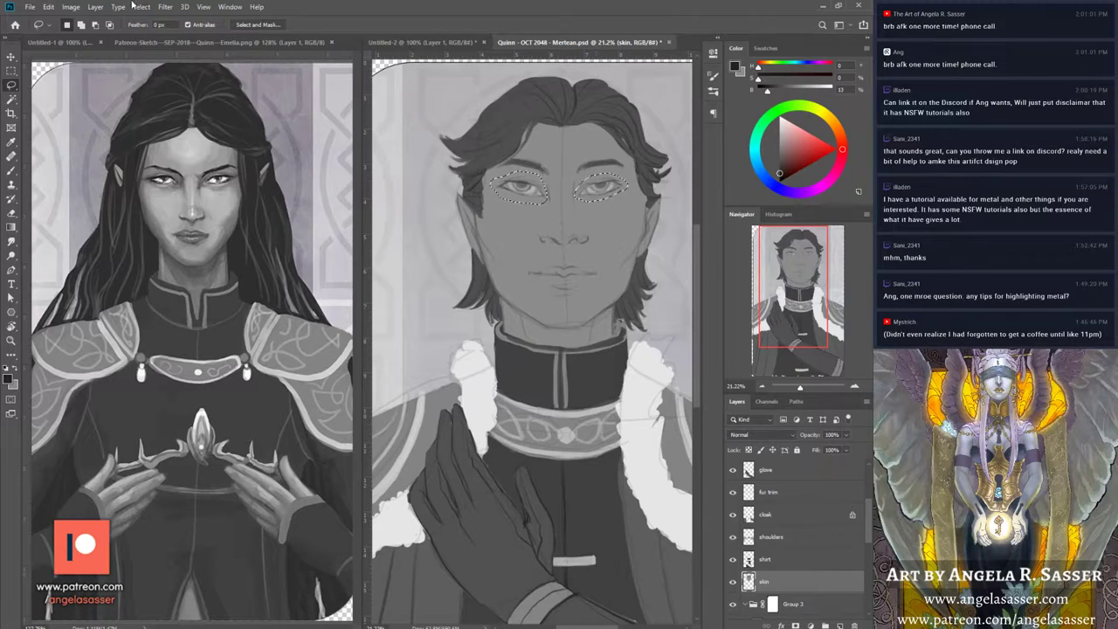
key(v)
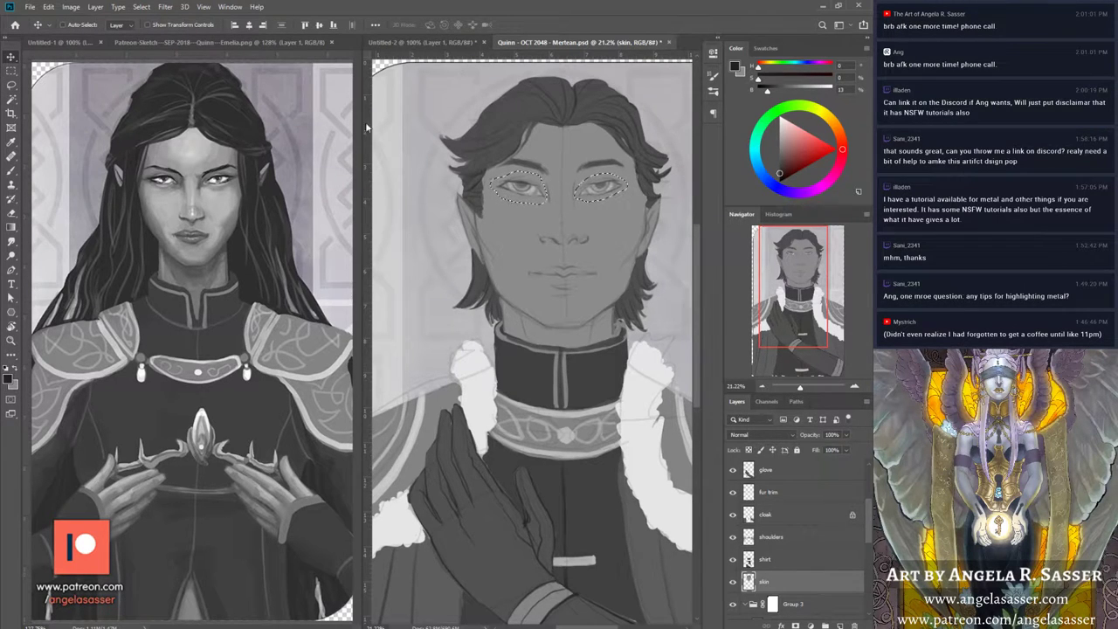
drag(597, 195, 597, 200)
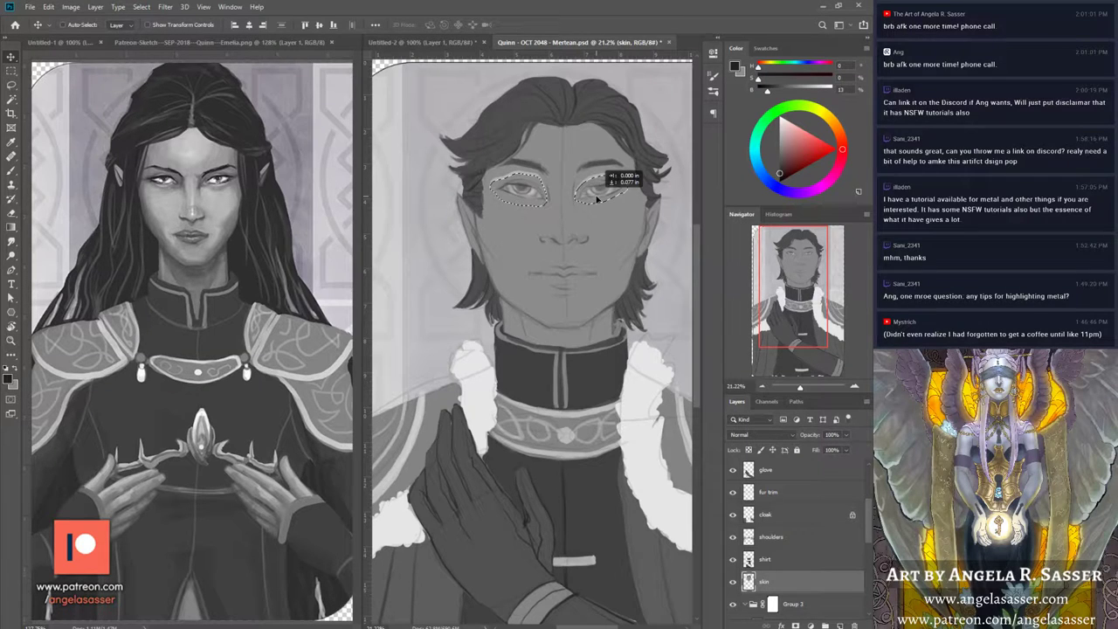
drag(597, 200, 598, 200)
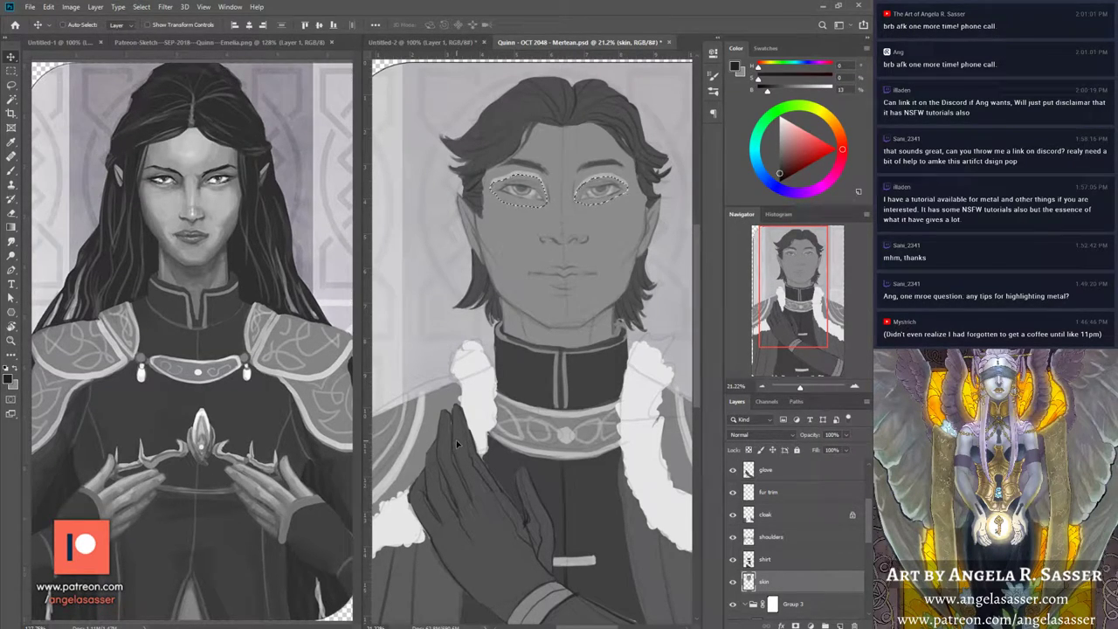
Step: Clear the eye selection, lasso the nose, shift it slightly down, and deselect it
click(13, 87)
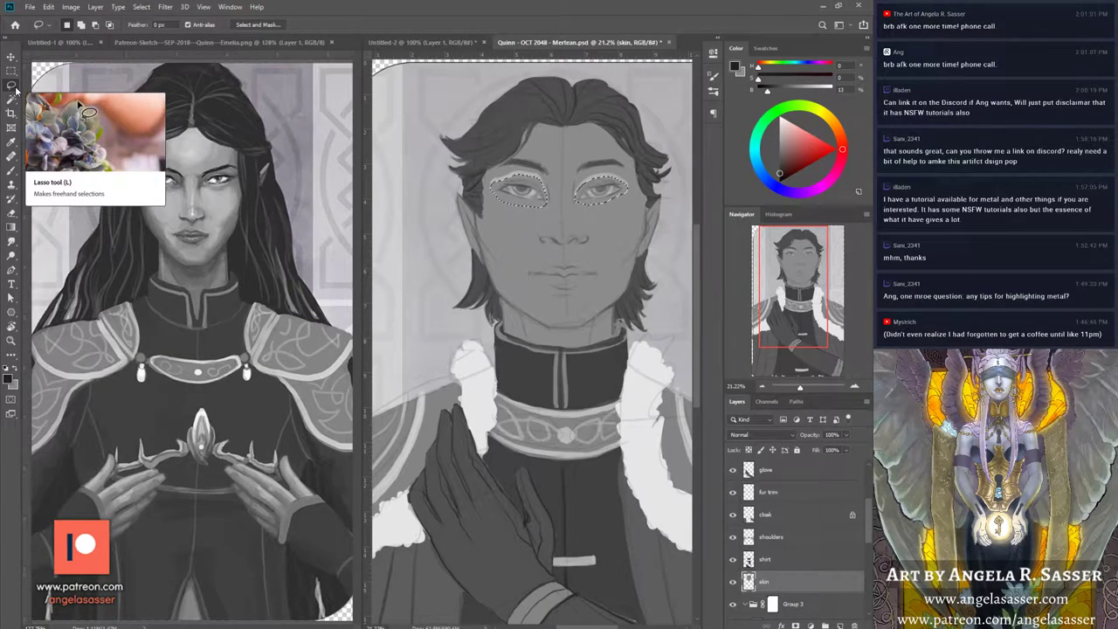
key(ctrl+d)
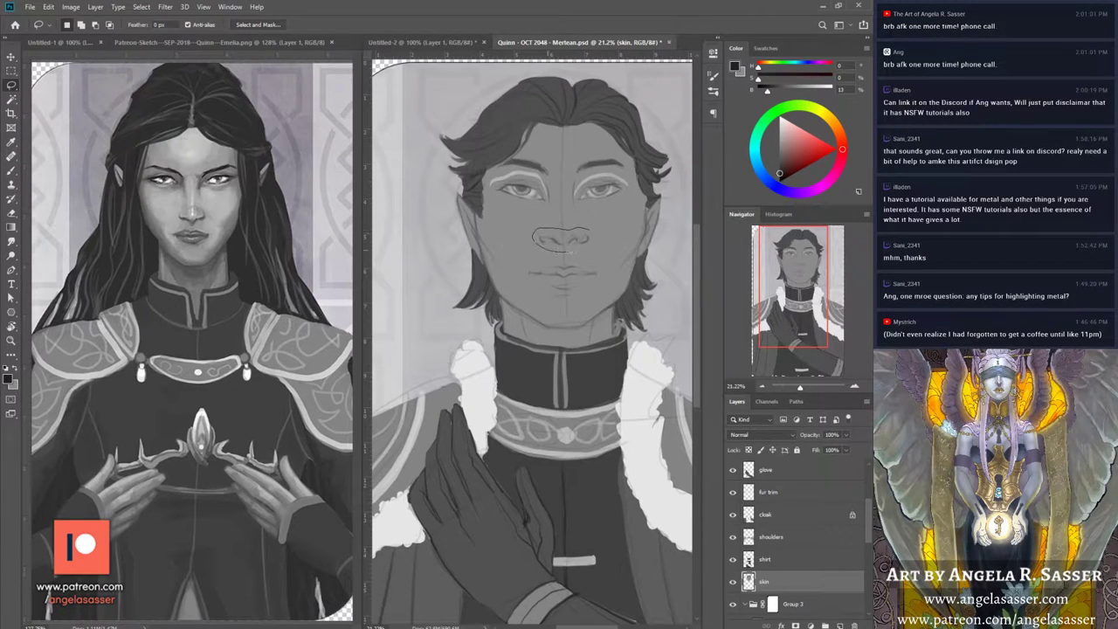
drag(593, 235, 577, 239)
key(v)
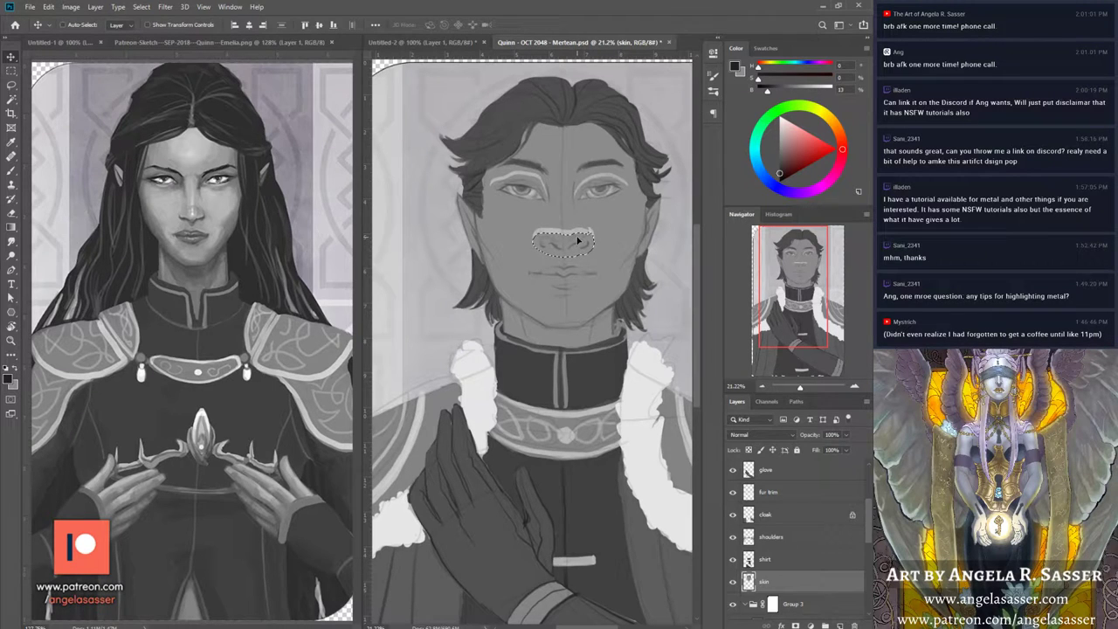
click(141, 7)
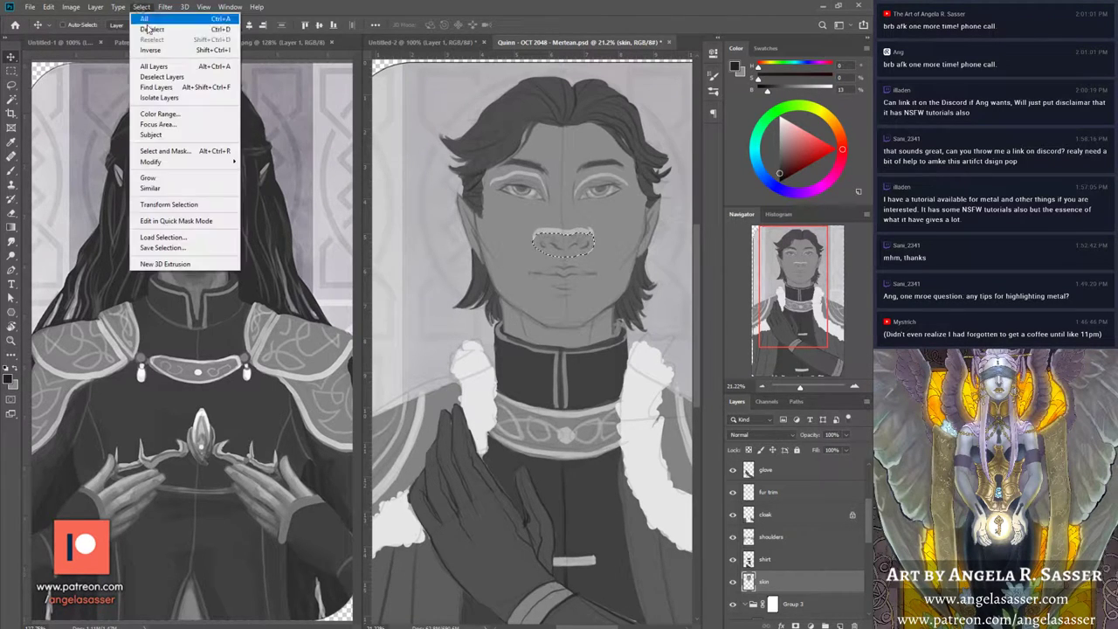
click(142, 29)
Step: Paint over the light seams above the nose and around both eyes with the sampled skin grey
click(12, 171)
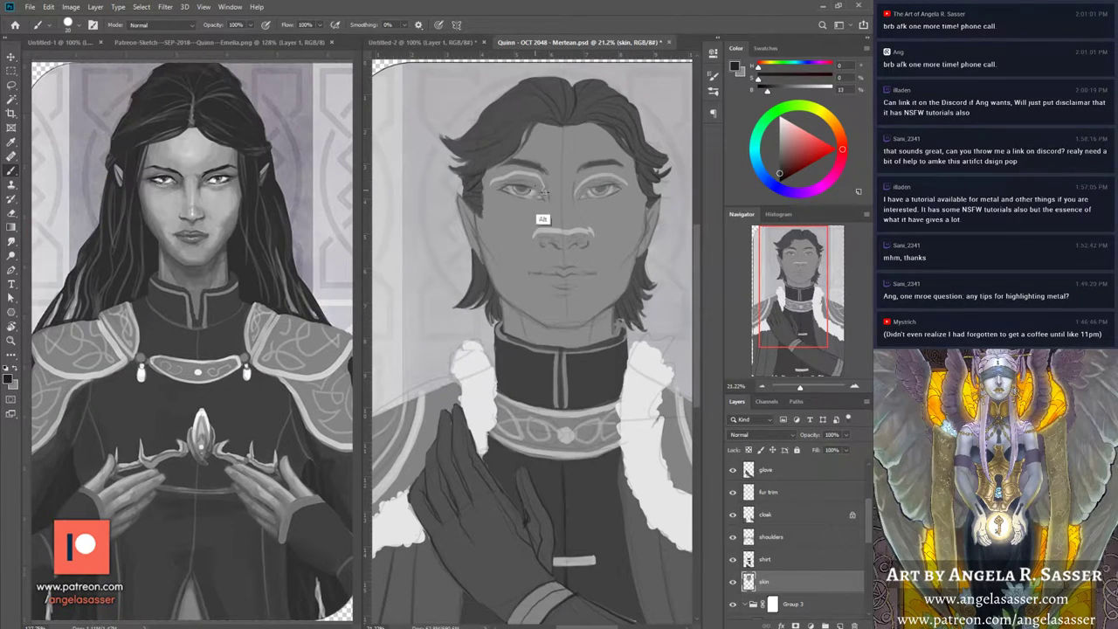
alt+click(550, 247)
drag(534, 232, 585, 229)
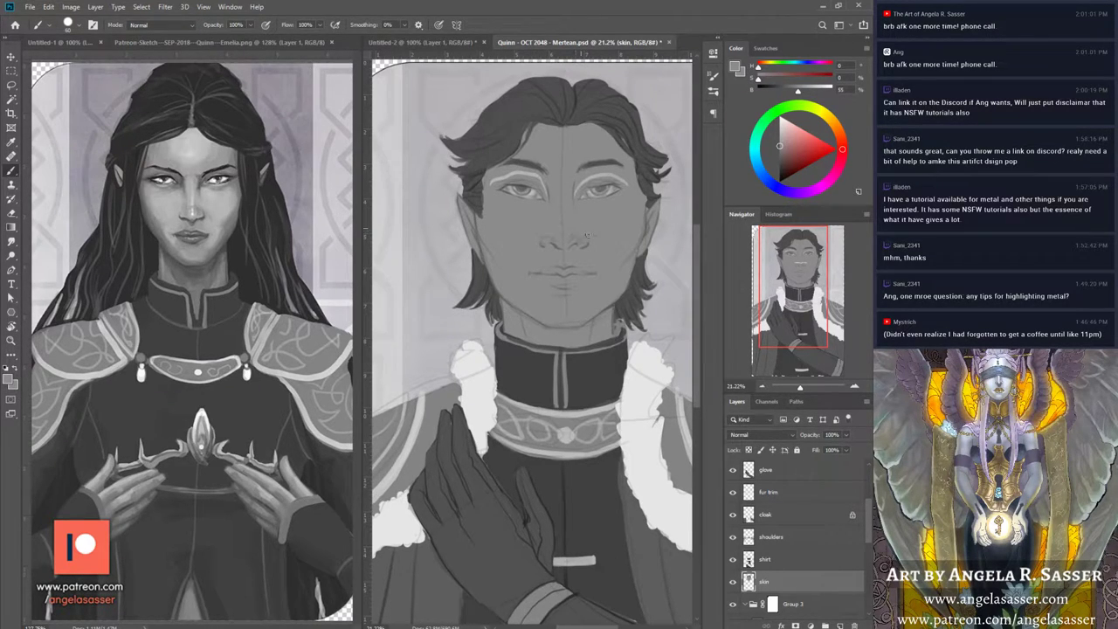
drag(490, 183, 514, 176)
key(ctrl+z)
drag(542, 174, 491, 182)
drag(585, 177, 600, 174)
Step: Roughen the fur on the gloved-hand side with strokes of its sampled off-white on the fur trim layer
drag(806, 298, 795, 320)
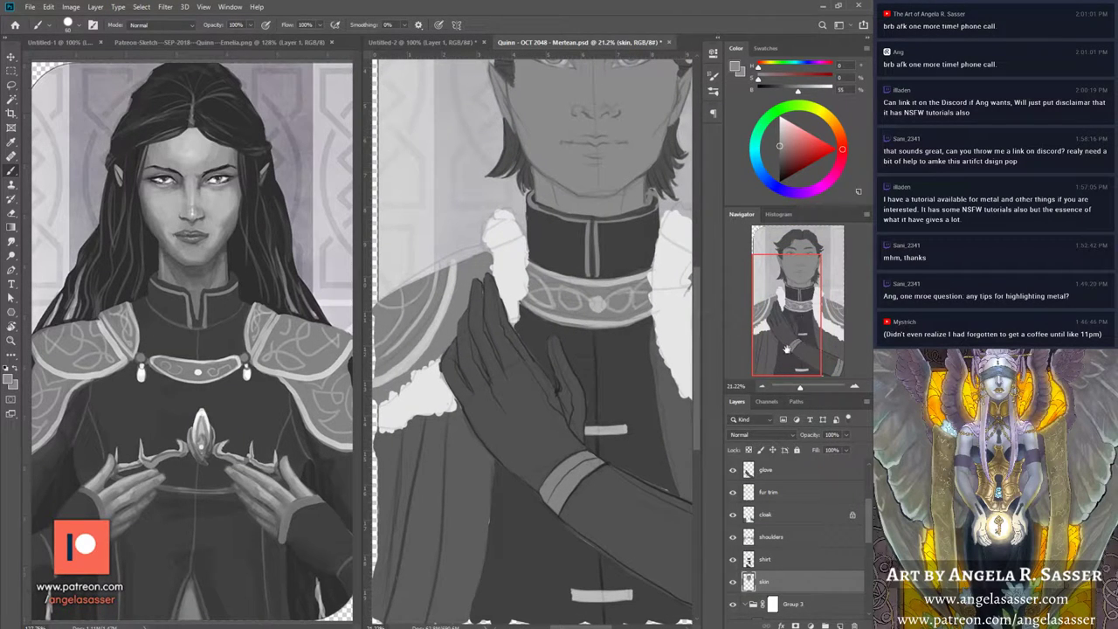
click(792, 495)
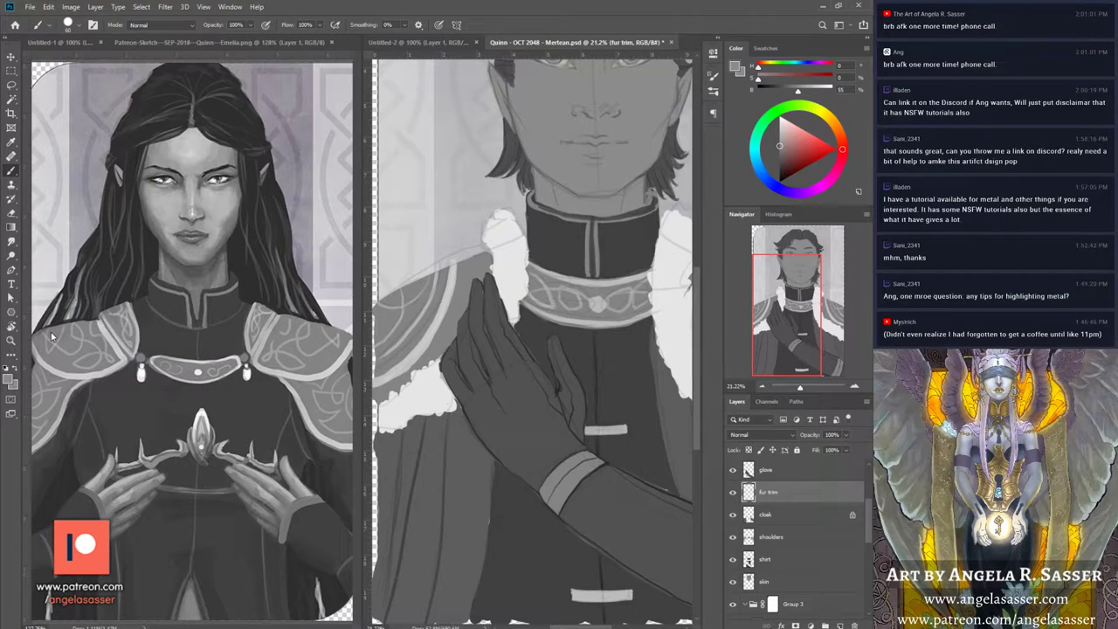
alt+click(424, 397)
mouse_move(414, 390)
mouse_down()
mouse_move(411, 381)
mouse_move(386, 398)
mouse_up()
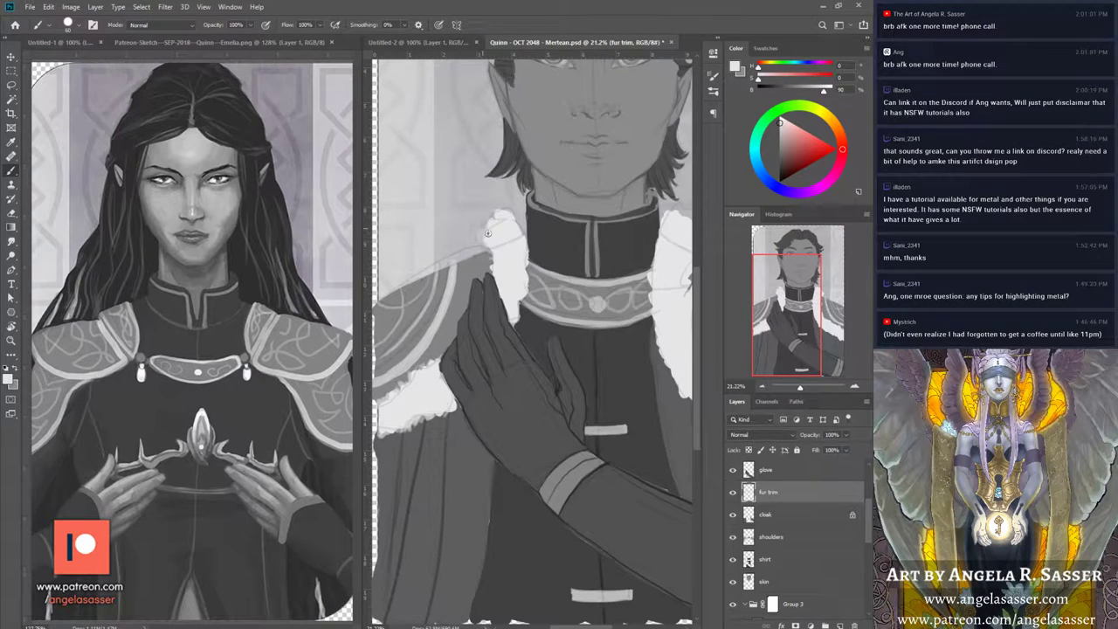
mouse_move(506, 215)
mouse_down()
mouse_move(505, 230)
mouse_move(521, 229)
mouse_move(497, 244)
mouse_up()
drag(515, 317, 521, 252)
Step: Extend the opposite shoulder's fur trim with rough off-white tufts along its inner and outer edges
drag(801, 318, 813, 320)
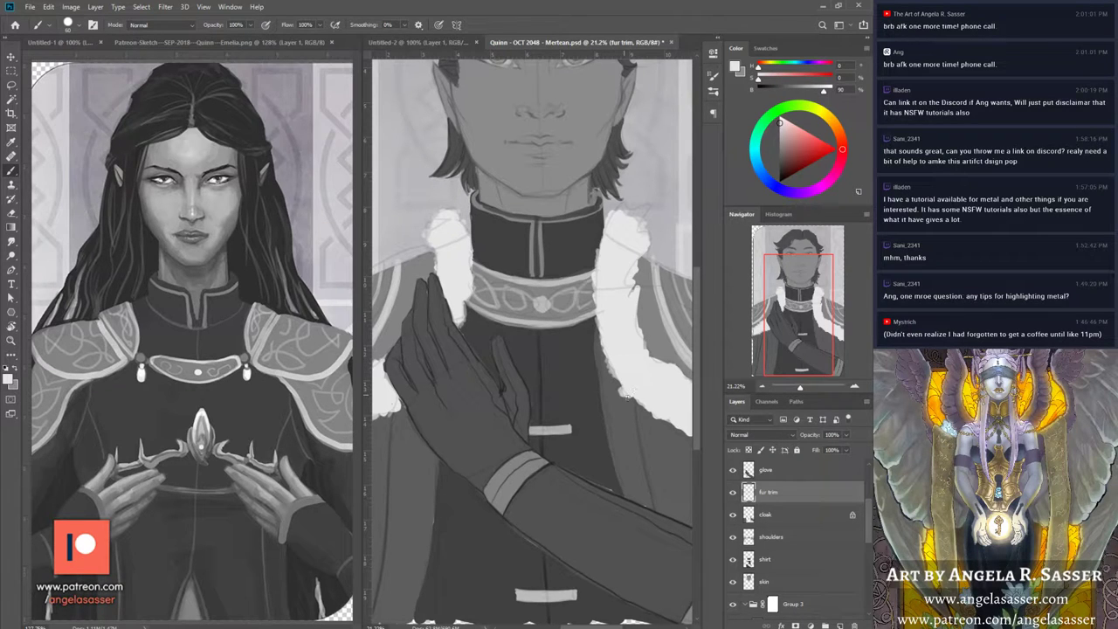
mouse_move(625, 395)
mouse_down()
mouse_move(656, 415)
mouse_move(662, 399)
mouse_move(630, 379)
mouse_move(619, 385)
mouse_move(630, 394)
mouse_move(814, 278)
mouse_move(806, 301)
mouse_move(825, 306)
mouse_move(636, 428)
mouse_move(666, 451)
mouse_up()
scroll(605, 403, right, 2)
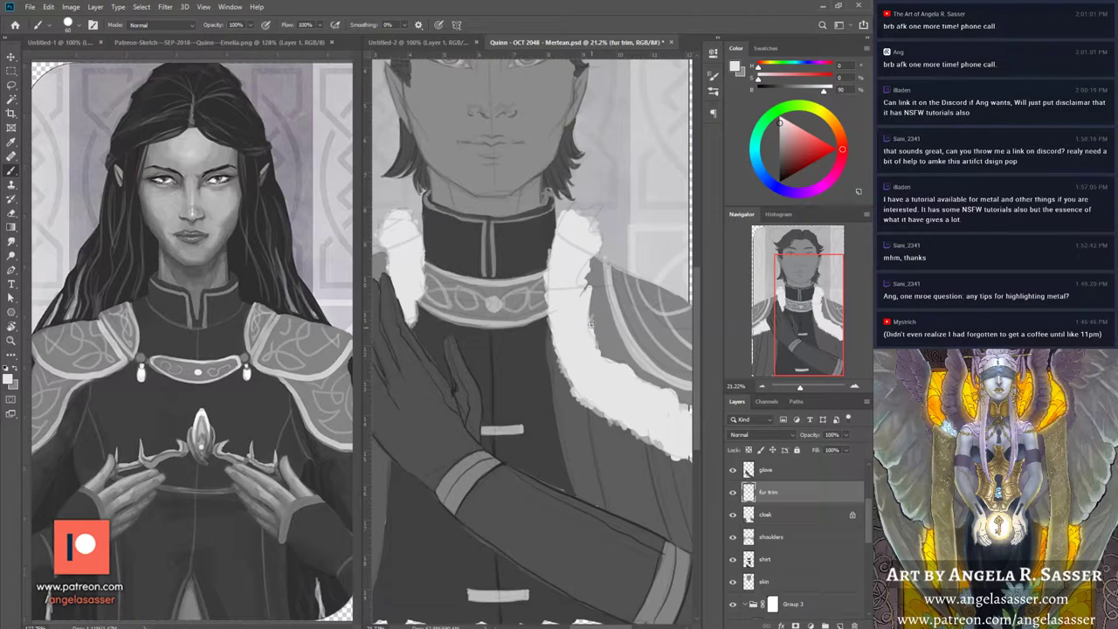
drag(602, 354, 623, 379)
Step: Lock the fur trim layer's transparent pixels and choose a mid grey for shading the fur strands
drag(813, 330, 810, 316)
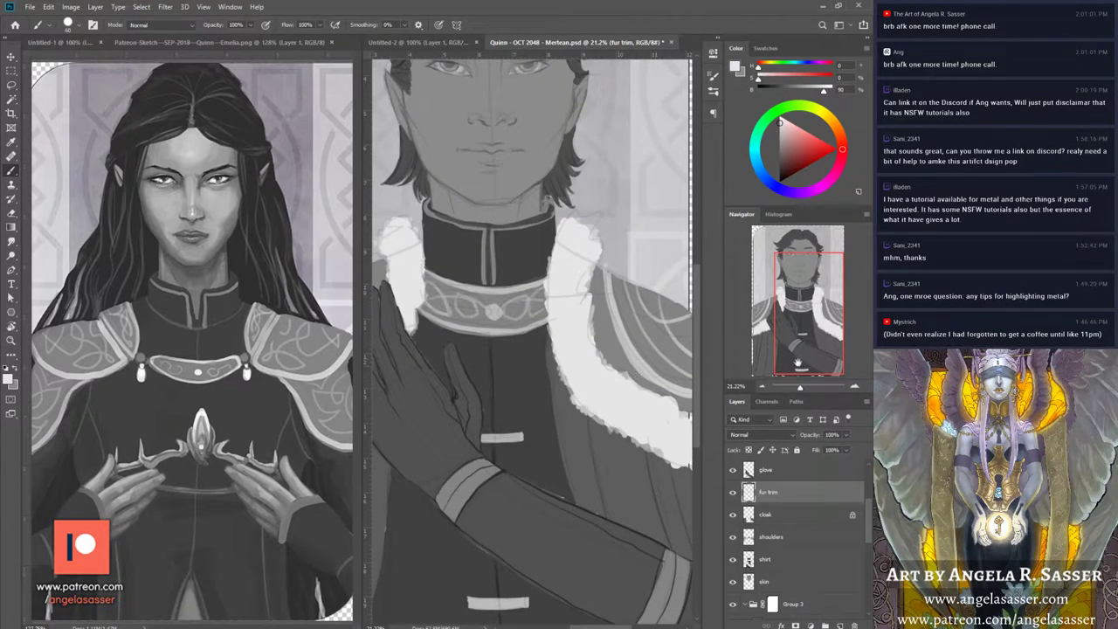
scroll(818, 371, up, 2)
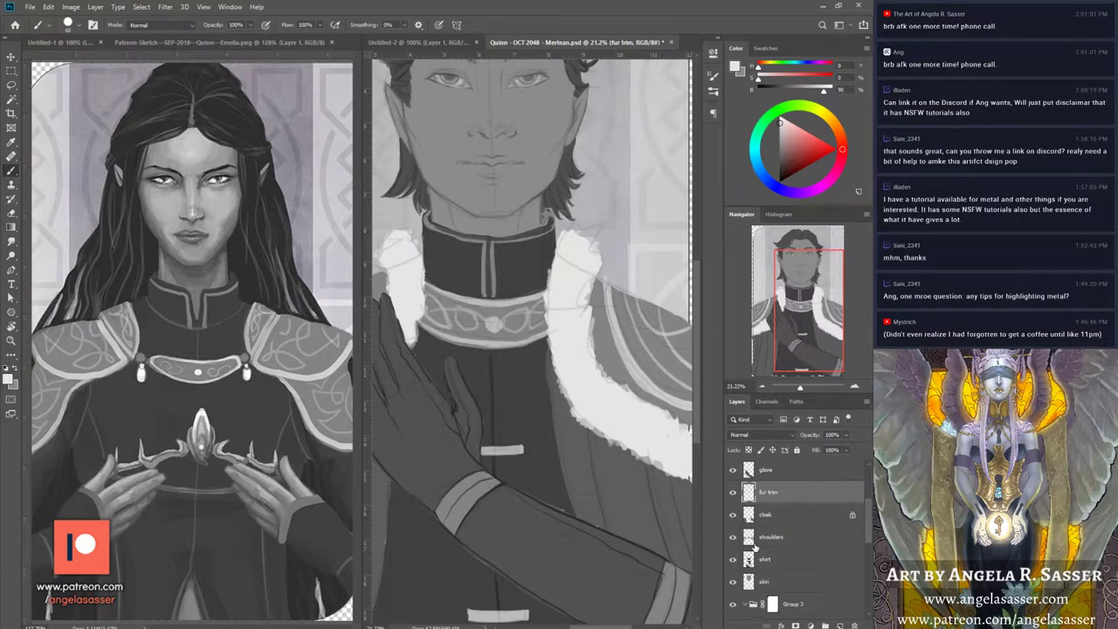
click(749, 450)
click(778, 145)
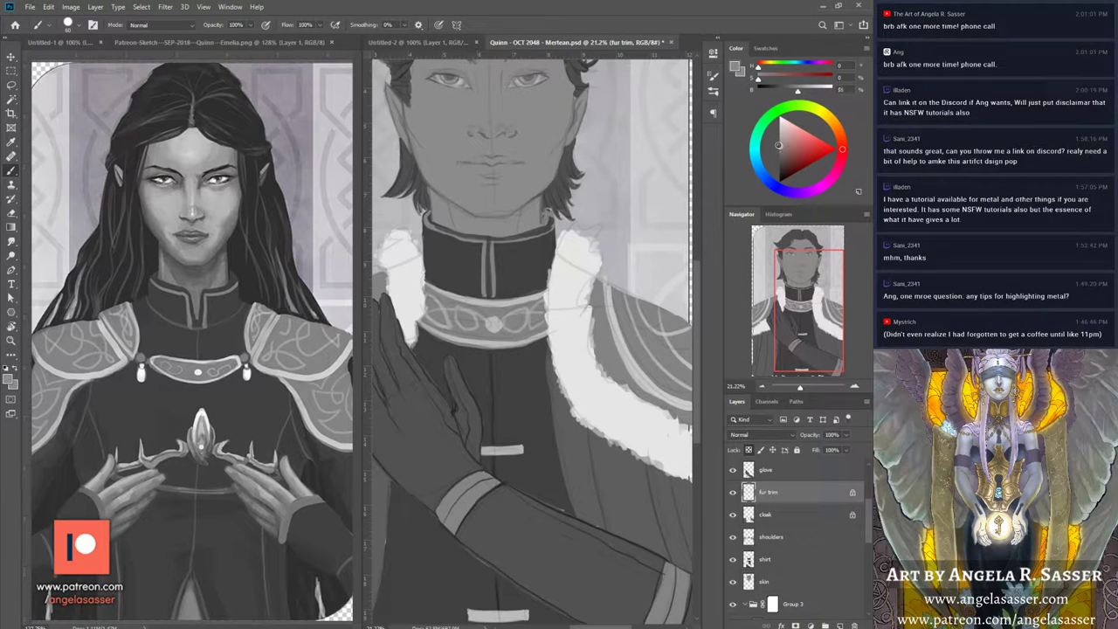
click(779, 146)
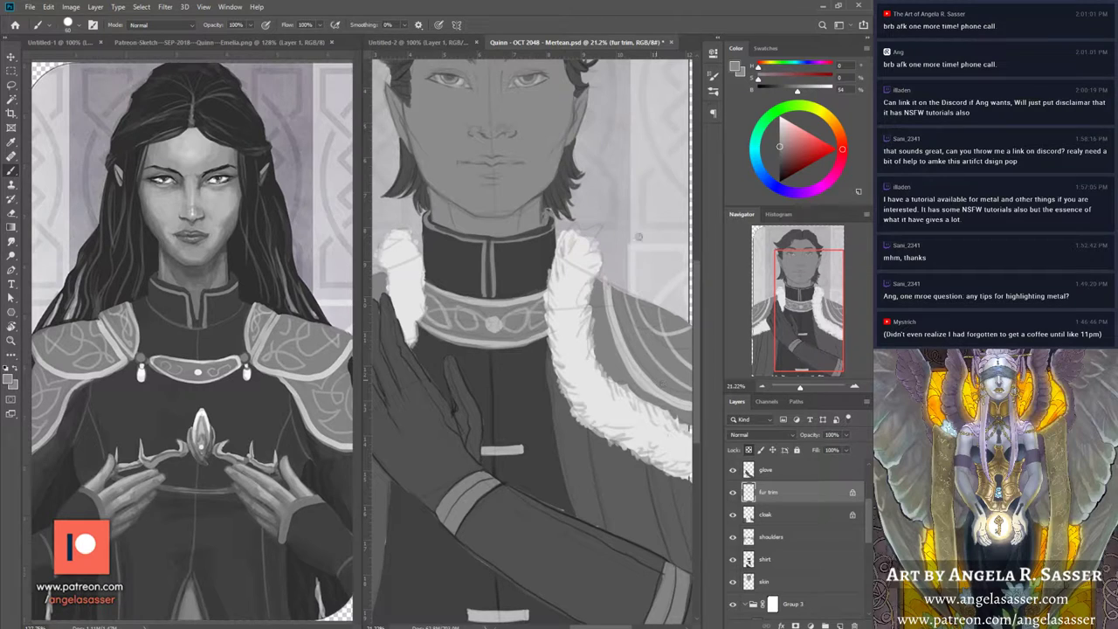
drag(802, 330, 791, 331)
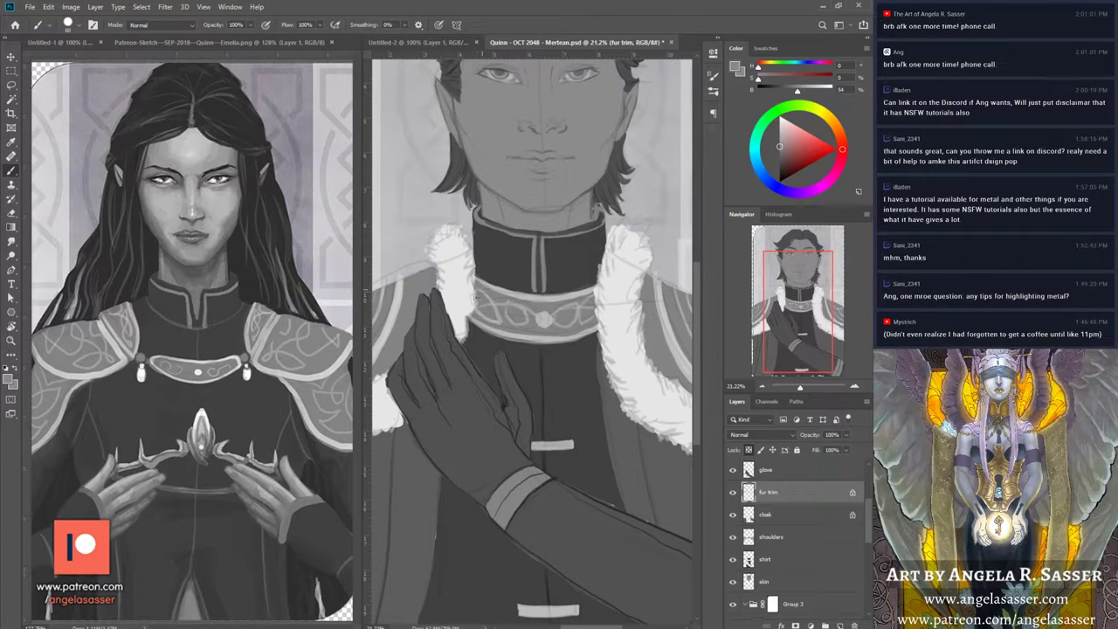
drag(806, 313, 795, 317)
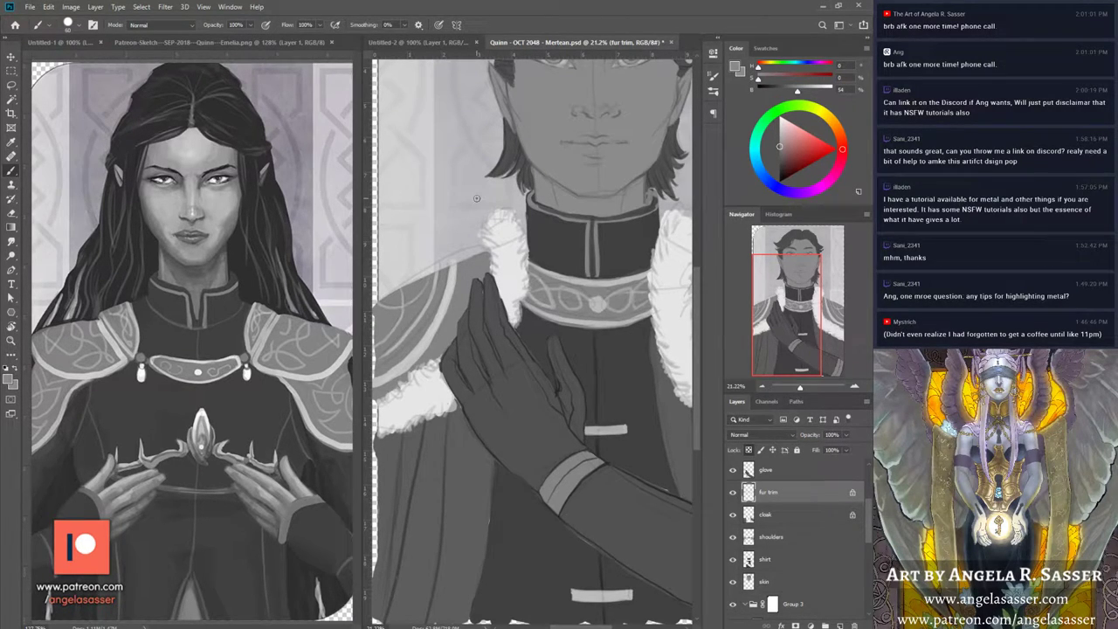
drag(789, 330, 801, 299)
drag(801, 386, 800, 387)
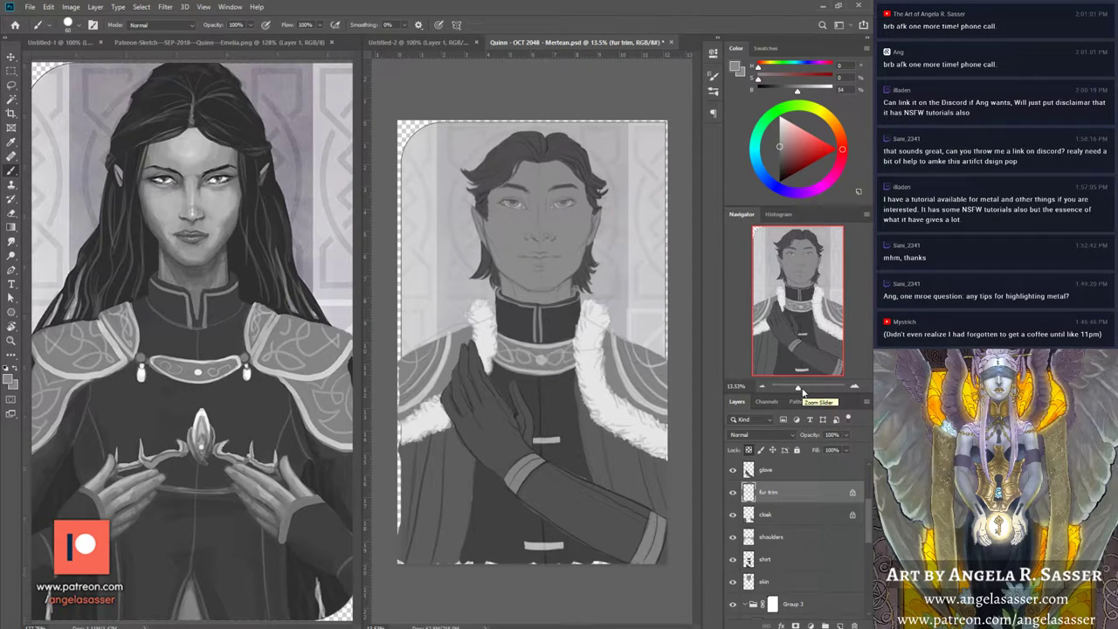
Step: Make the shirt layer active and sample the shirt's dark grey from the canvas
click(769, 472)
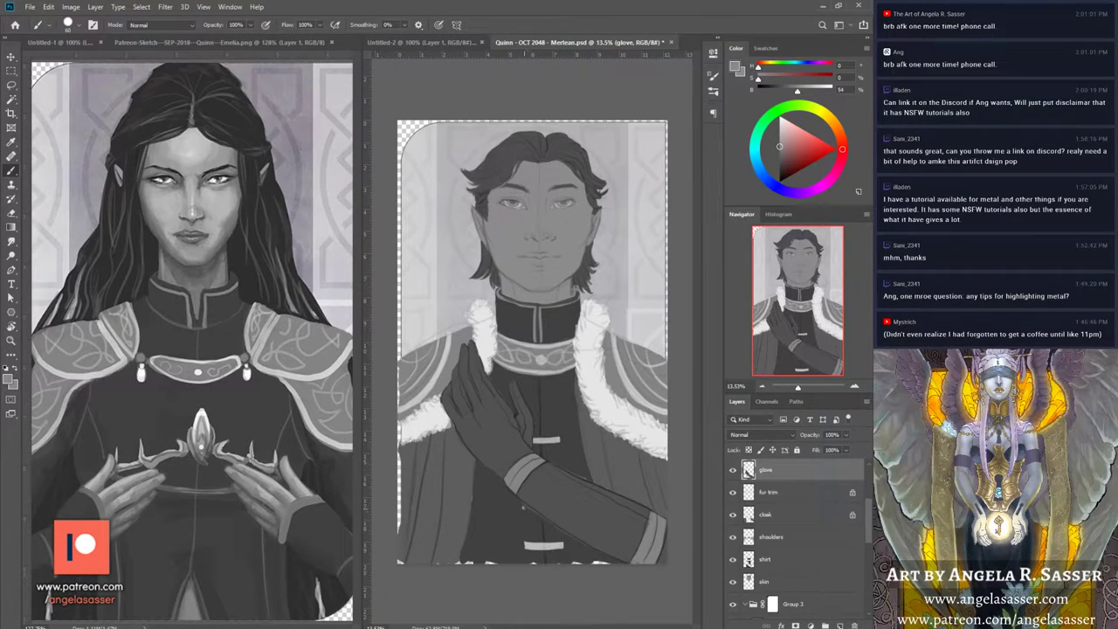
drag(531, 512, 518, 500)
click(766, 559)
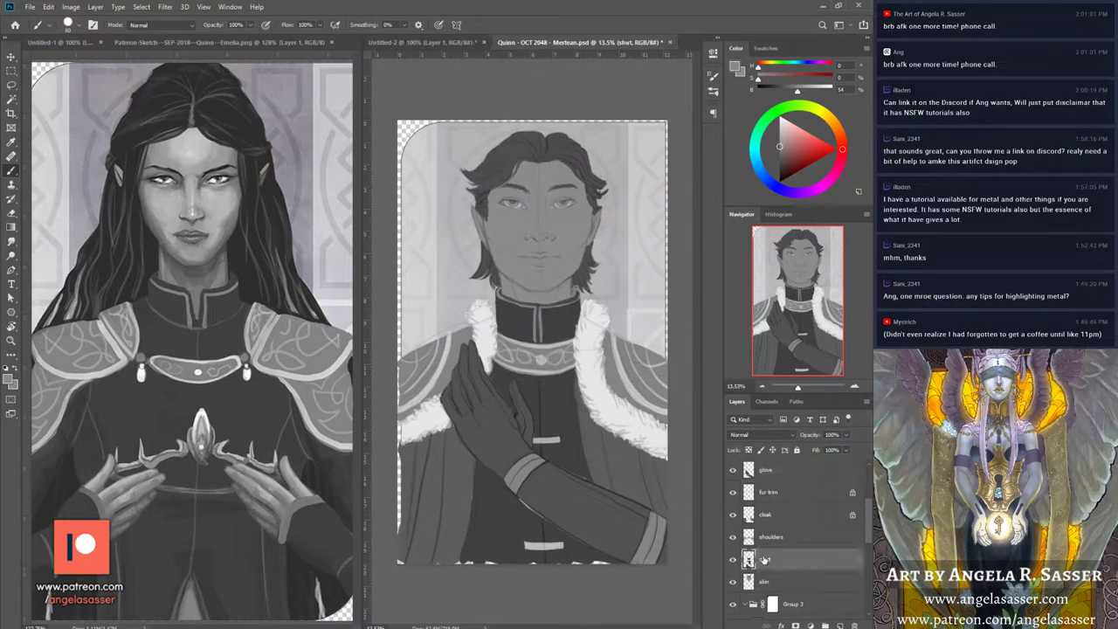
alt+click(494, 546)
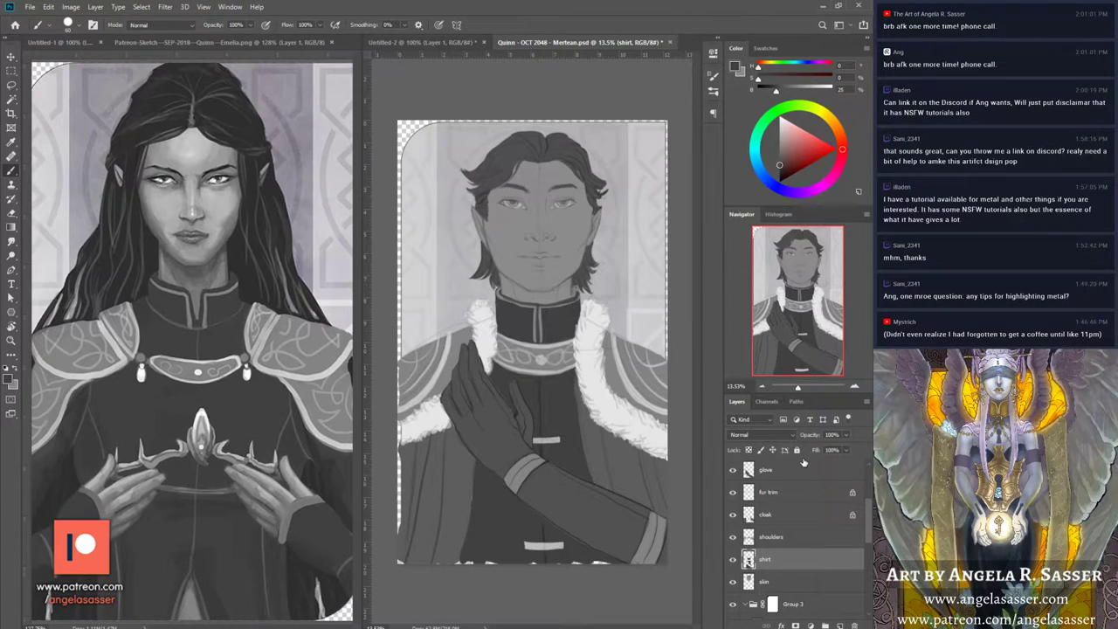
Step: Check Layer 18 by toggling its visibility and rename it "halo"
drag(797, 386, 797, 386)
scroll(791, 485, up, 5)
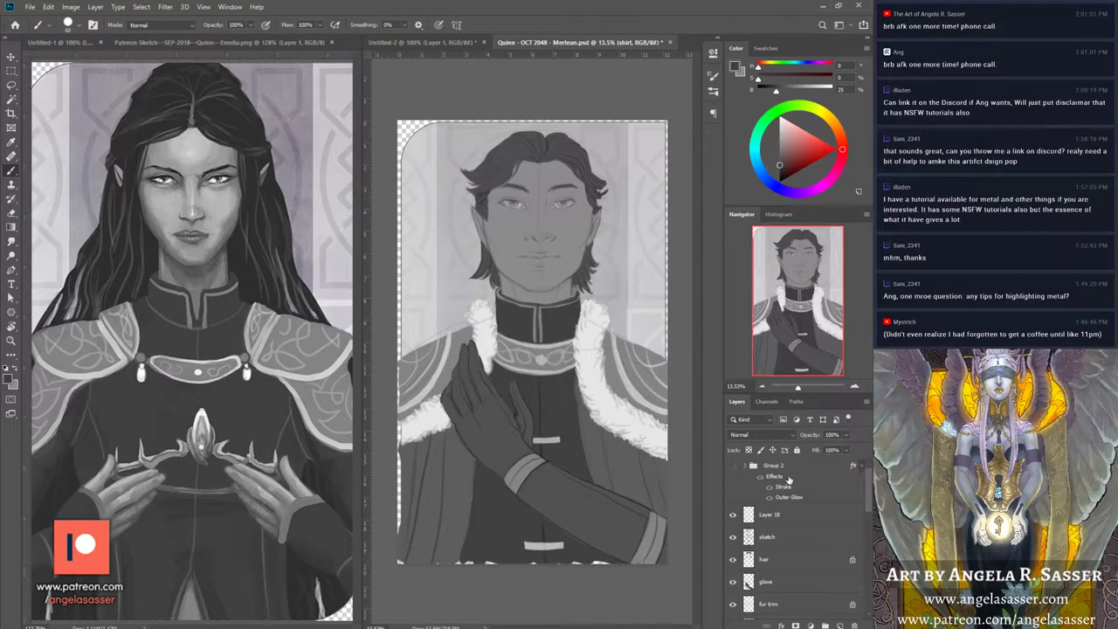
click(782, 515)
click(733, 515)
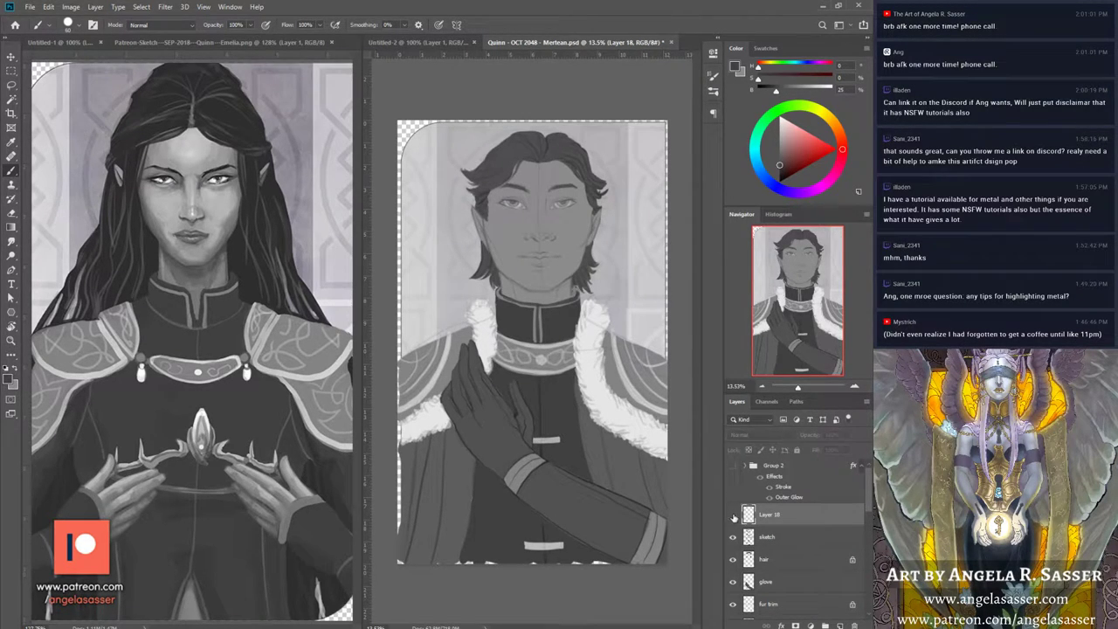
click(732, 515)
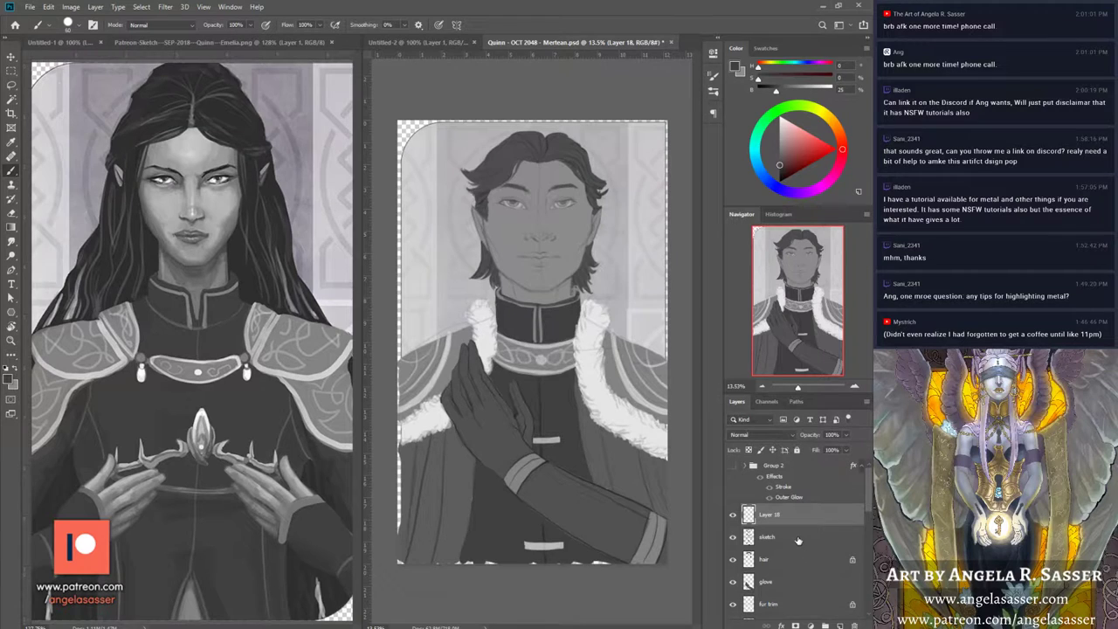
click(732, 516)
click(733, 515)
double_click(769, 515)
text(halo)
key(Return)
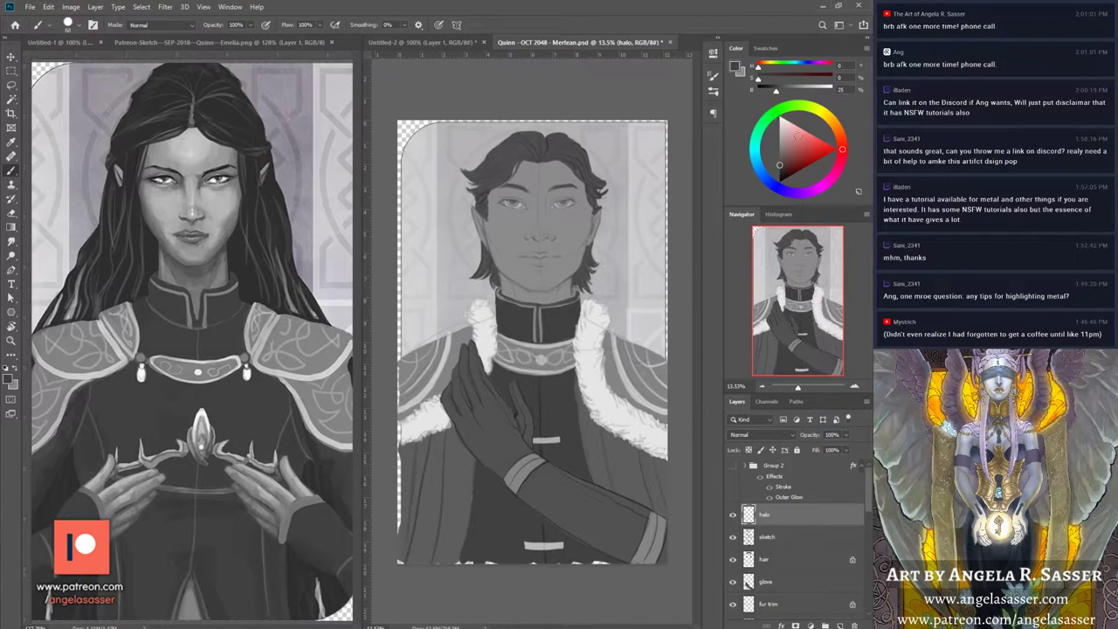
Step: Set the foreground colour to white and show the armoured warrior painting enlarged as halo reference beside the portrait
drag(797, 136, 779, 108)
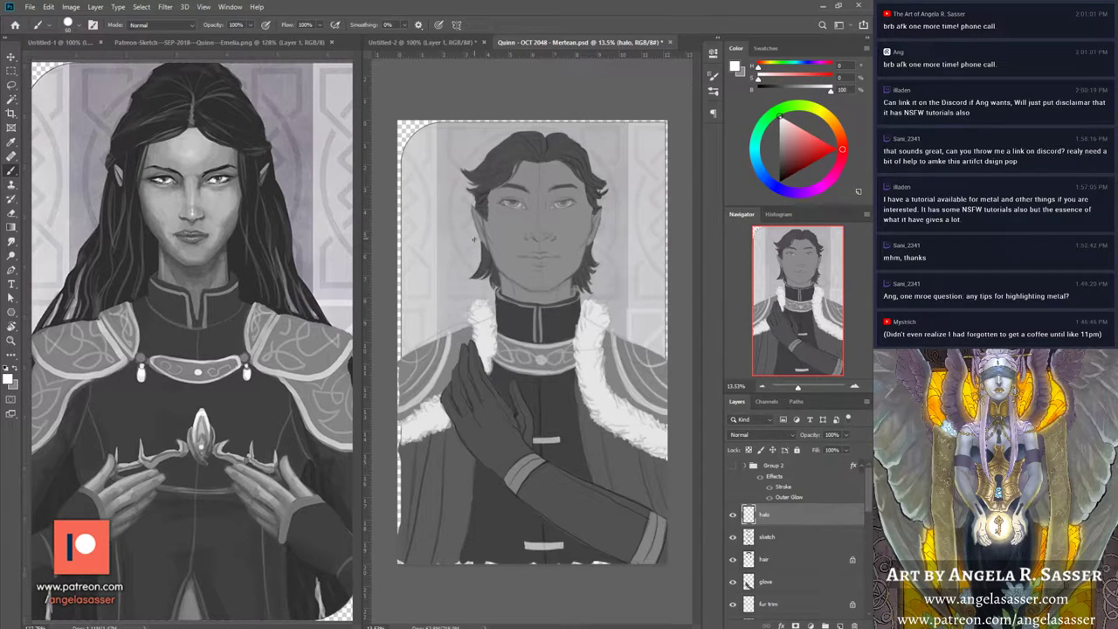
click(320, 45)
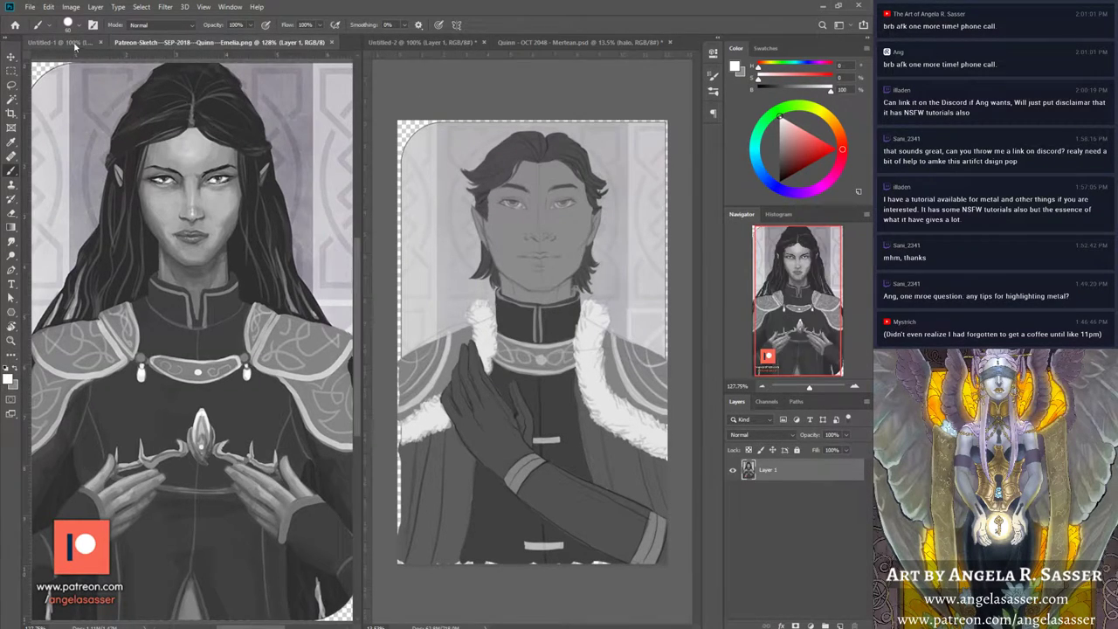
click(75, 44)
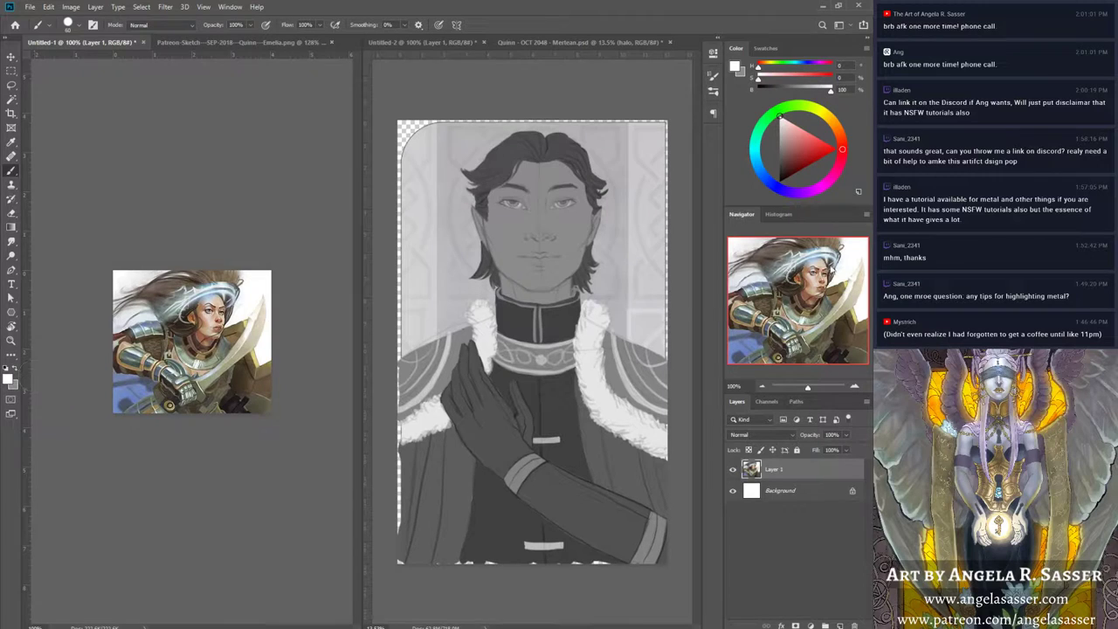
mouse_move(807, 386)
mouse_down()
mouse_move(823, 388)
mouse_move(809, 391)
mouse_up()
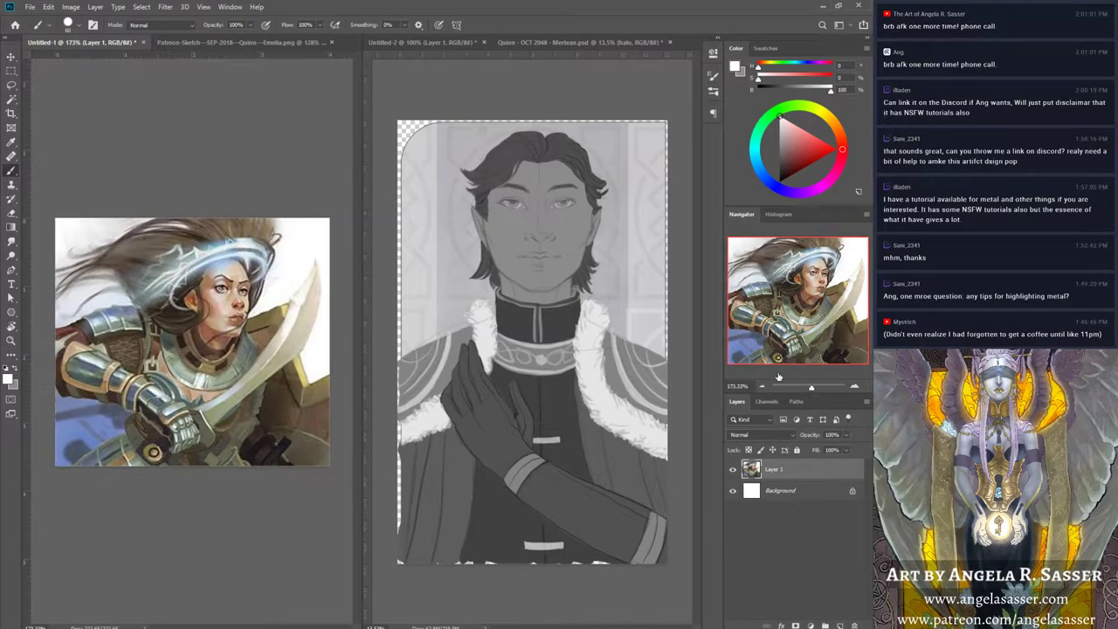
click(471, 226)
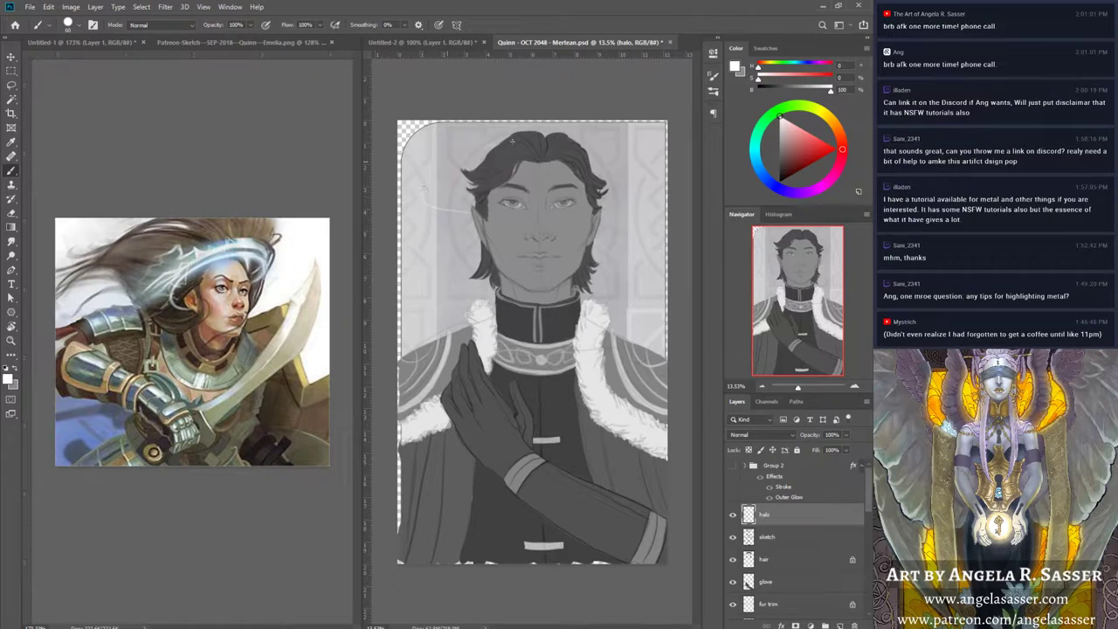
Step: Try thin freehand white halo ellipses around the character's head on the halo layer, undoing each one
mouse_move(511, 140)
mouse_down()
mouse_move(588, 137)
mouse_move(639, 161)
mouse_move(650, 188)
mouse_move(598, 210)
mouse_up()
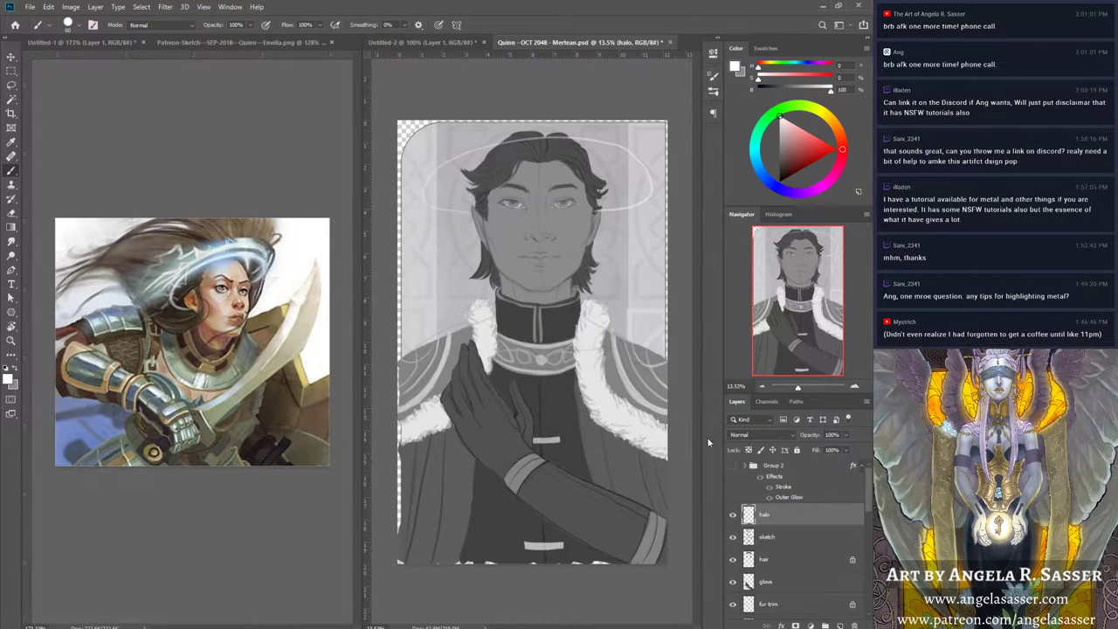
key(ctrl+z)
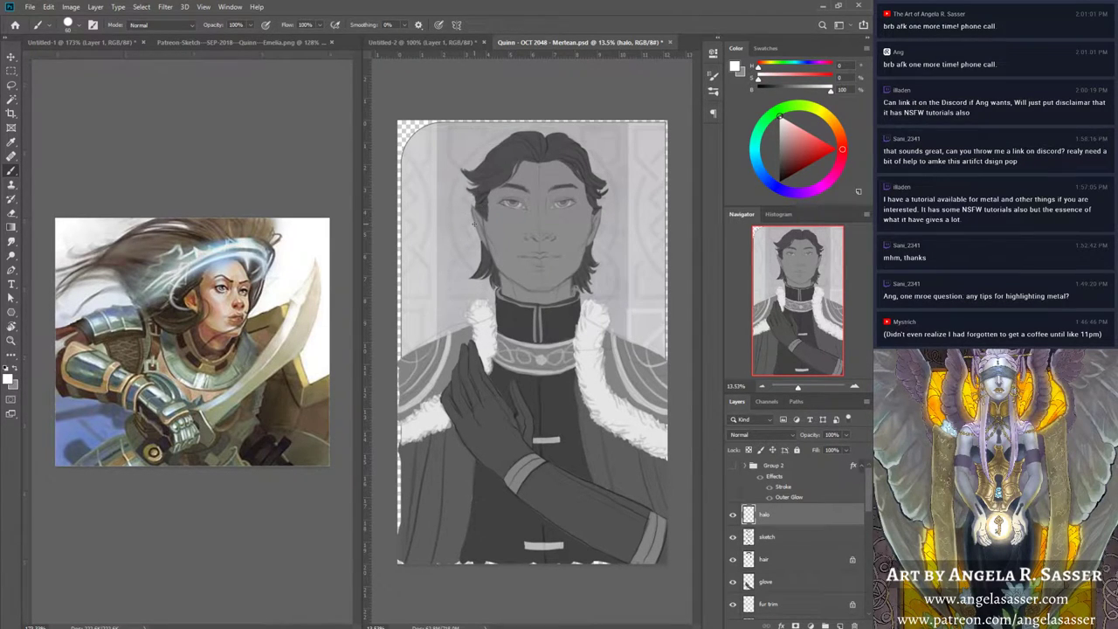
mouse_move(474, 224)
mouse_down()
mouse_move(427, 186)
mouse_move(458, 159)
mouse_move(528, 147)
mouse_move(638, 172)
mouse_move(615, 208)
mouse_up()
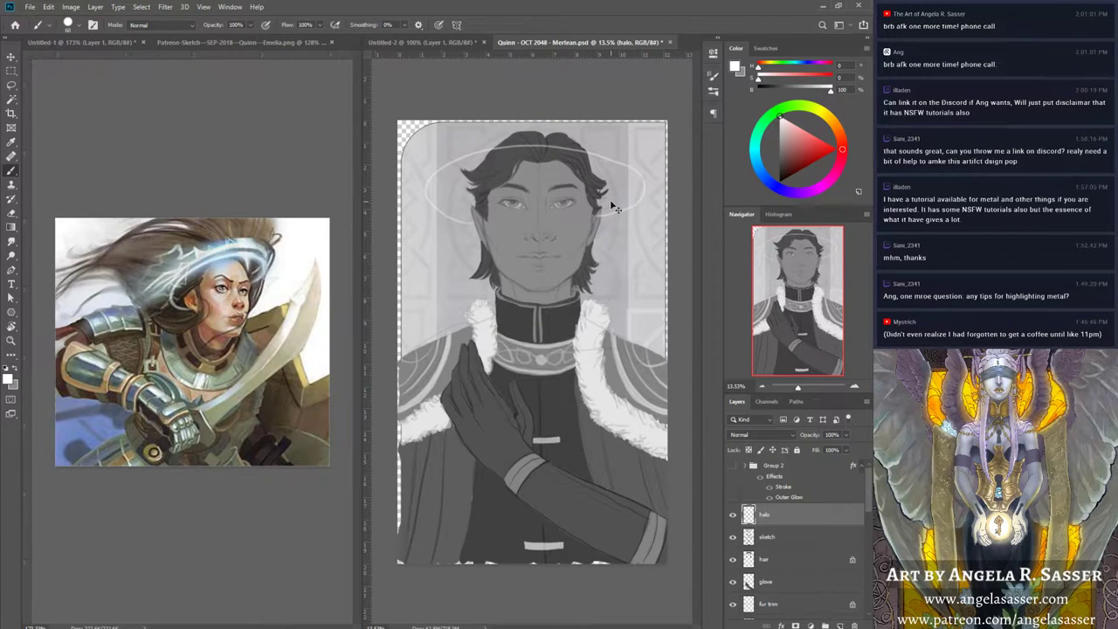
key(ctrl+z)
Step: Turn off the Transfer option for the current brush and close its settings
click(92, 24)
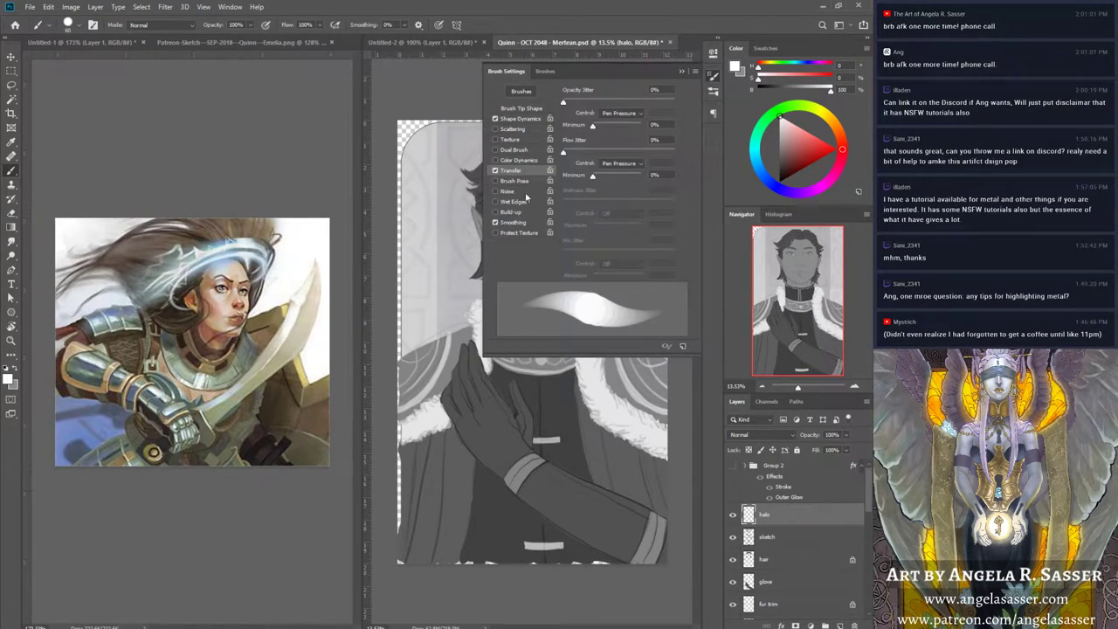
click(495, 171)
click(673, 84)
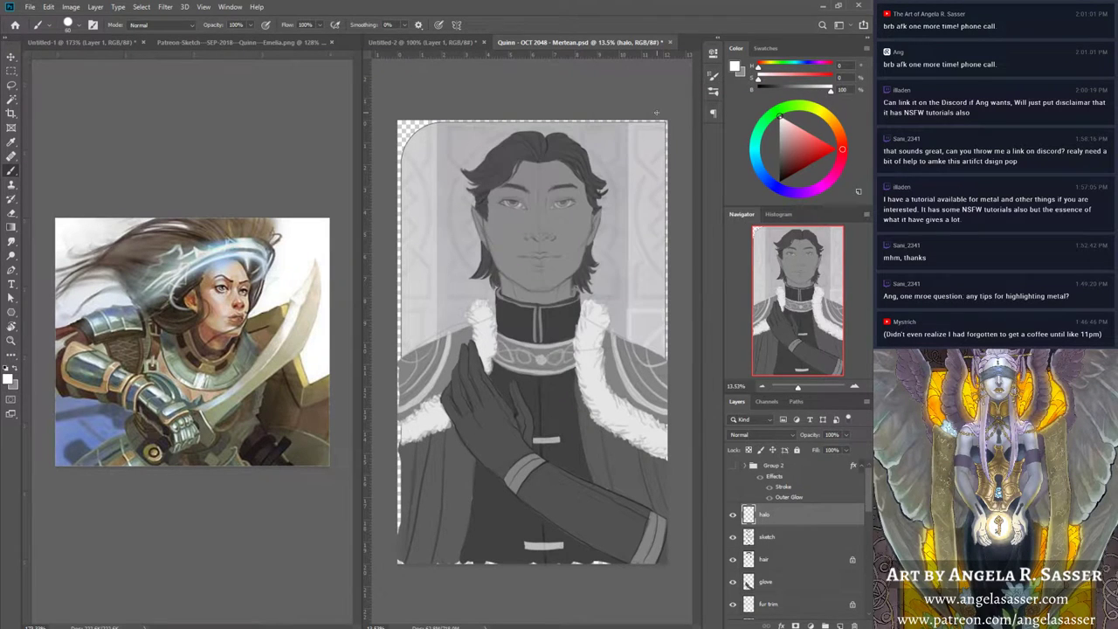
Step: Try a wide, flat, double-lined white halo around the top of the head and clear it from the halo layer
mouse_move(472, 199)
mouse_down()
mouse_move(419, 178)
mouse_move(467, 153)
mouse_move(584, 148)
mouse_move(621, 152)
mouse_move(654, 175)
mouse_move(597, 200)
mouse_up()
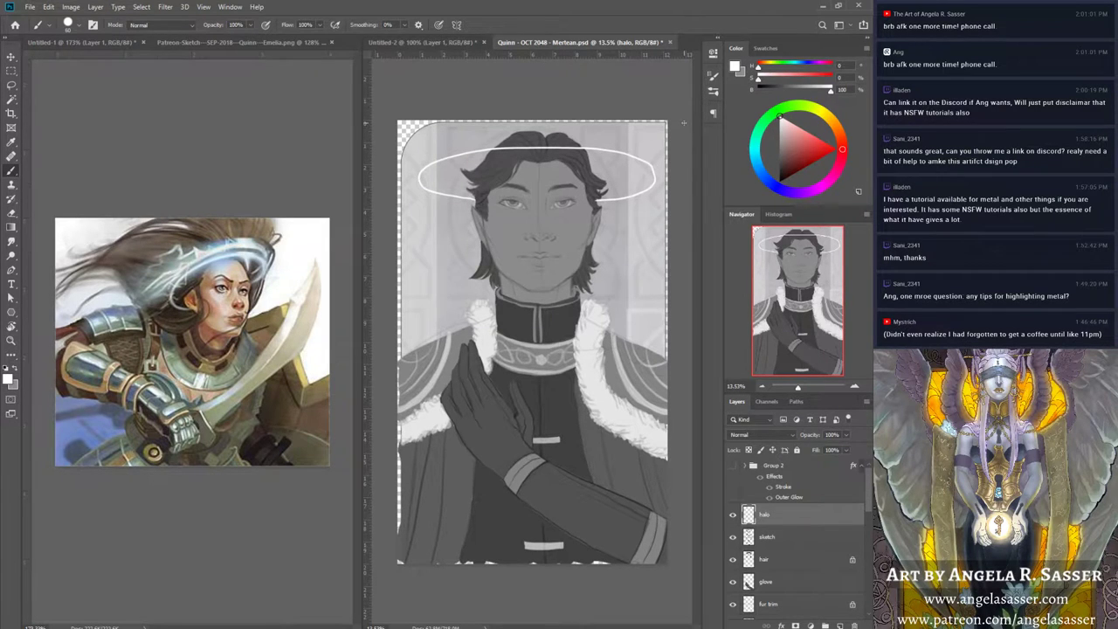
drag(456, 148, 624, 147)
drag(450, 163, 427, 179)
drag(644, 180, 626, 164)
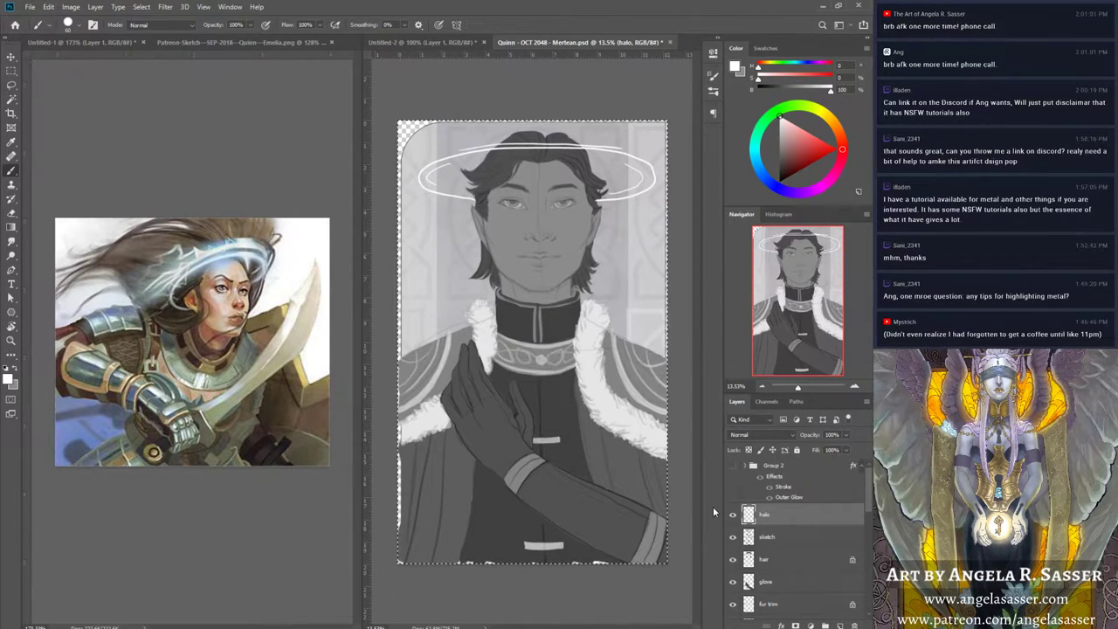
click(48, 6)
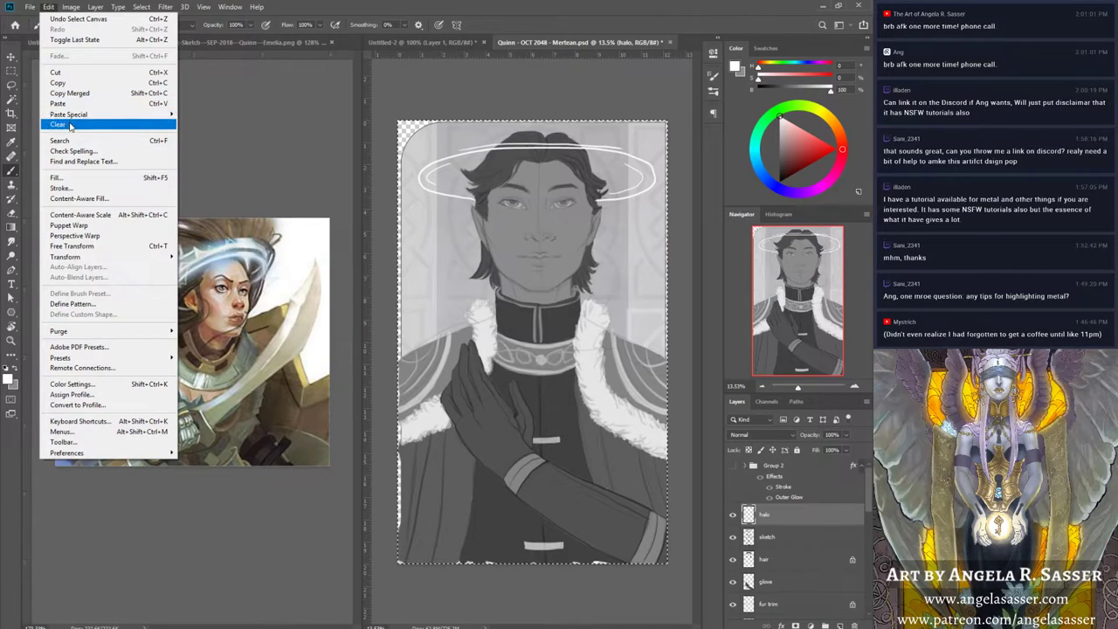
click(70, 125)
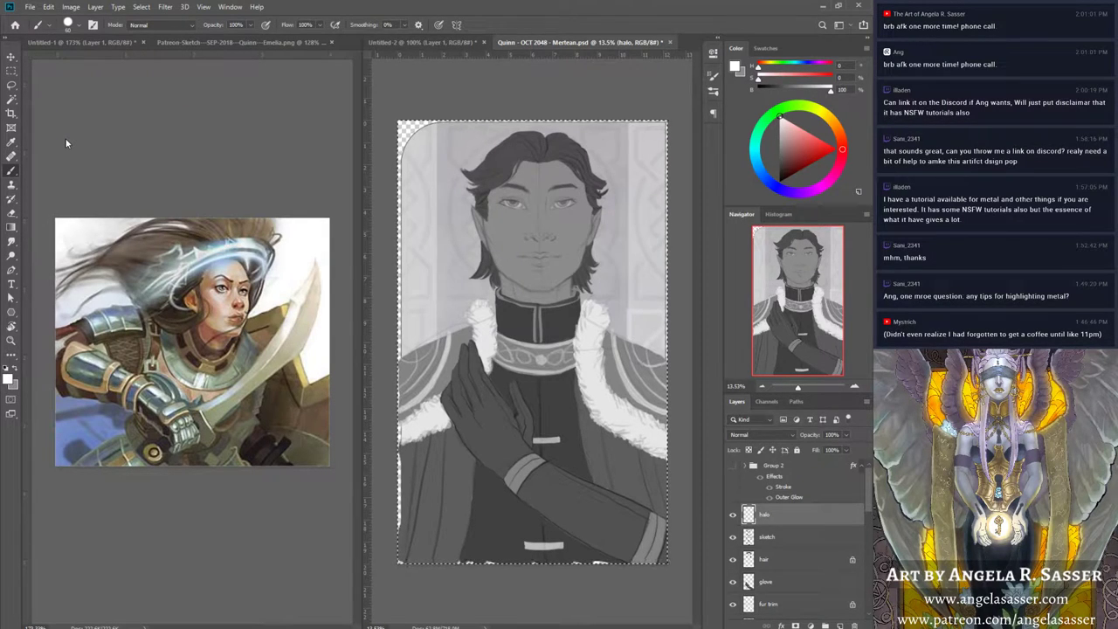
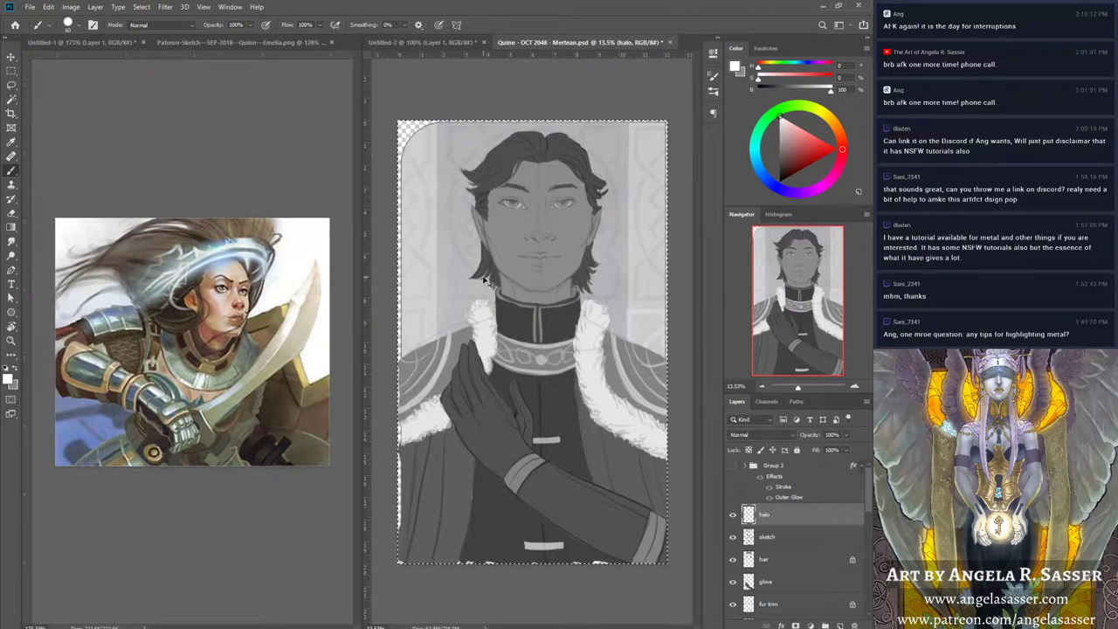
Step: Try upright, rounded white halo arcs framing the hair, undoing each freehand stroke
mouse_move(471, 203)
mouse_down()
mouse_move(459, 164)
mouse_move(476, 132)
mouse_move(530, 116)
mouse_move(588, 123)
mouse_move(607, 173)
mouse_move(601, 204)
mouse_up()
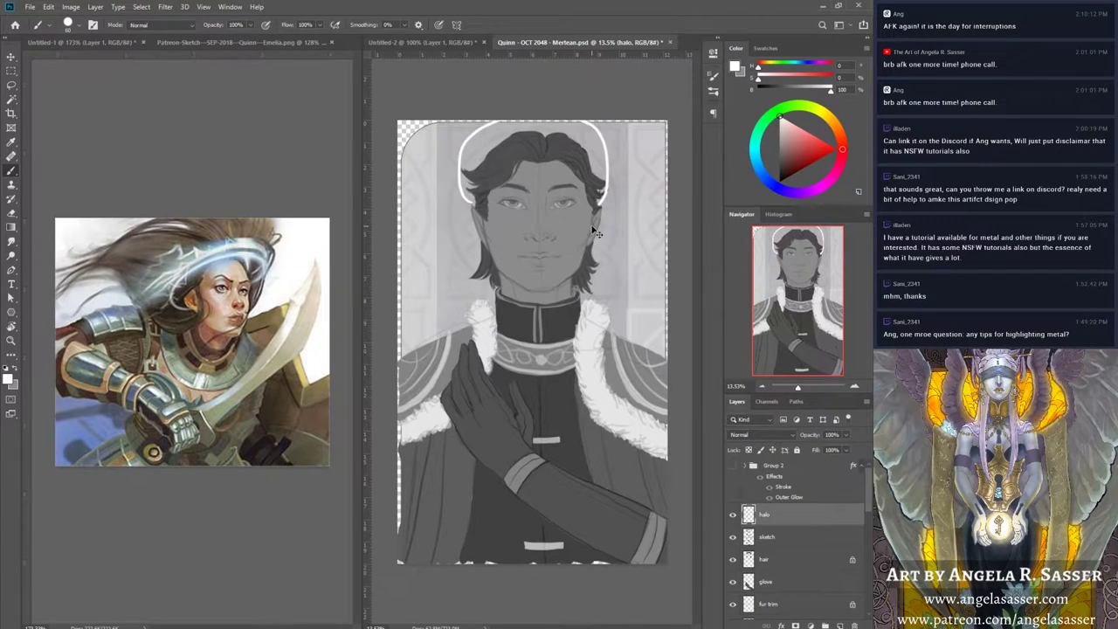
key(ctrl+z)
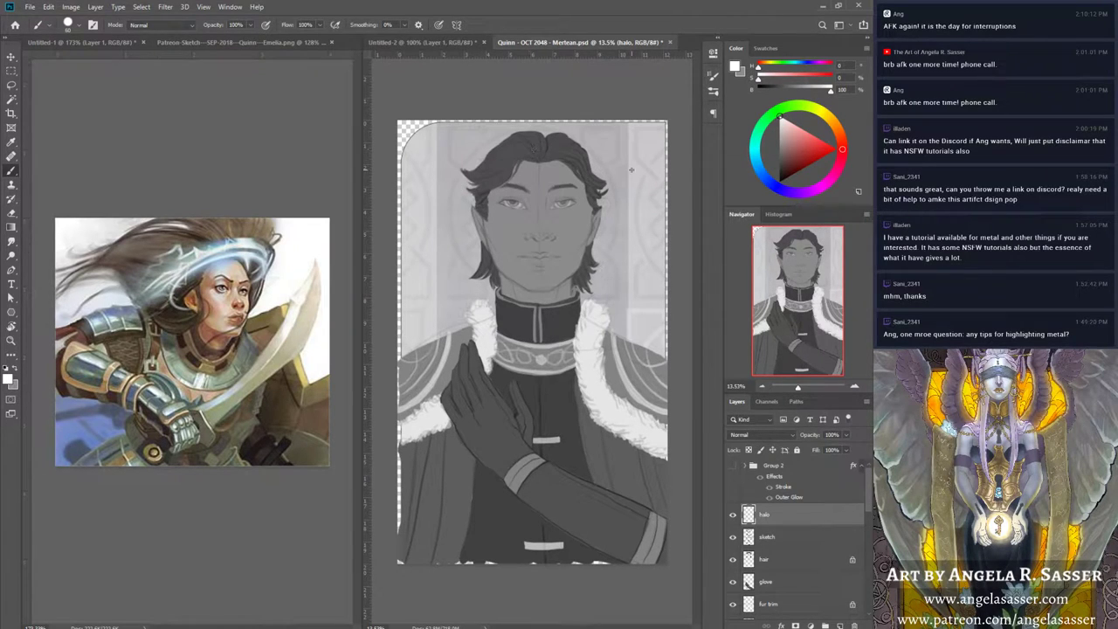
mouse_move(467, 219)
mouse_down()
mouse_move(481, 132)
mouse_move(523, 121)
mouse_move(584, 128)
mouse_move(619, 152)
mouse_move(602, 215)
mouse_up()
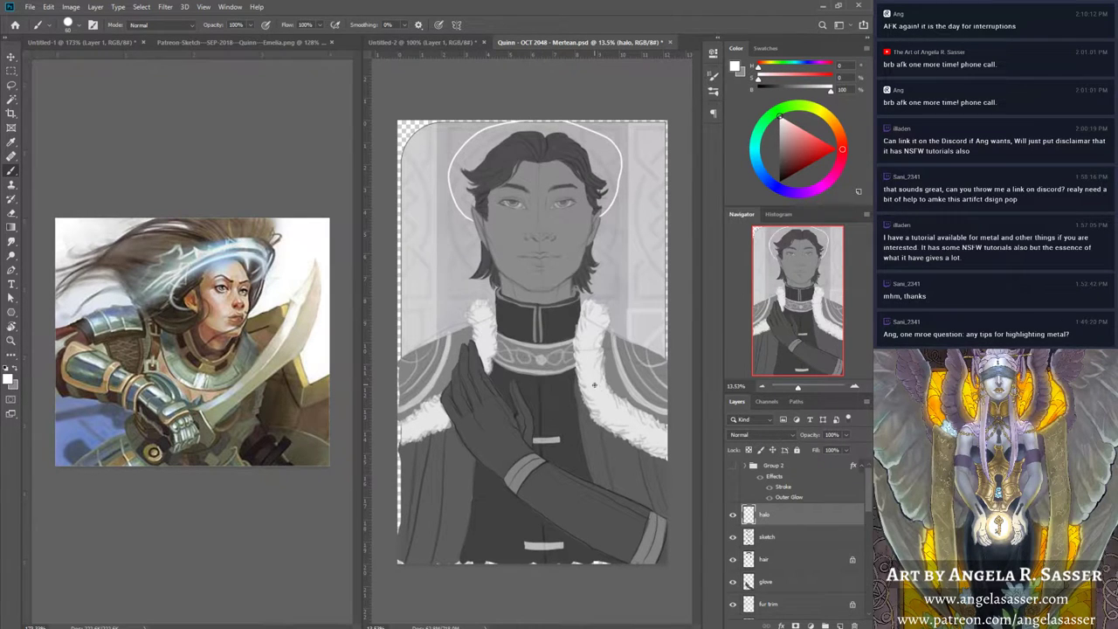
key(ctrl+z)
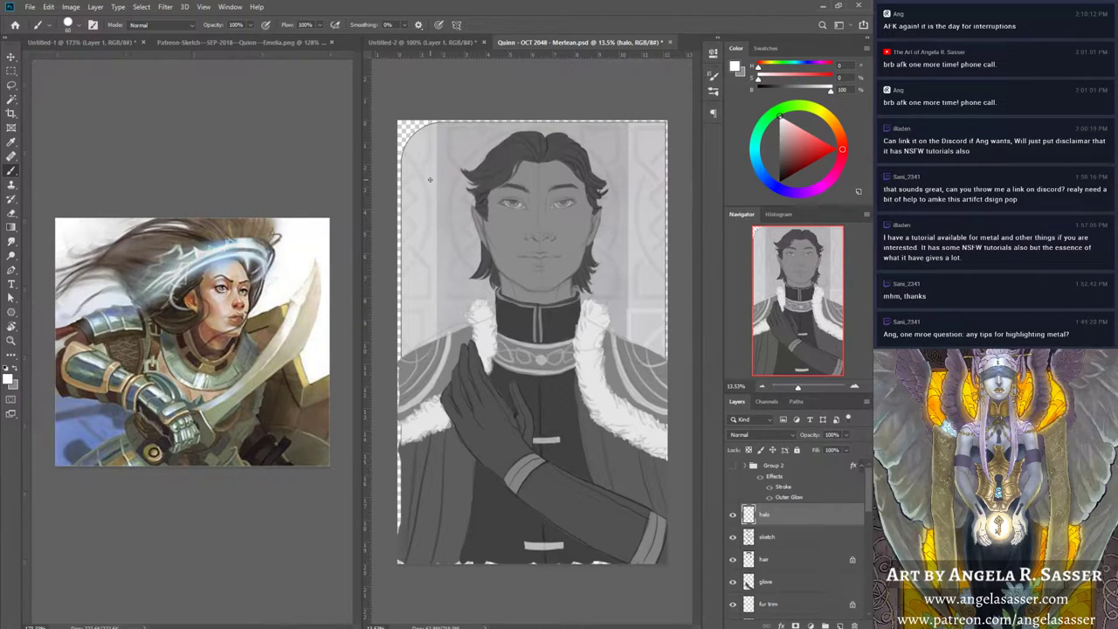
Step: Make a circular selection around the head and upper face with the Elliptical Marquee
click(11, 71)
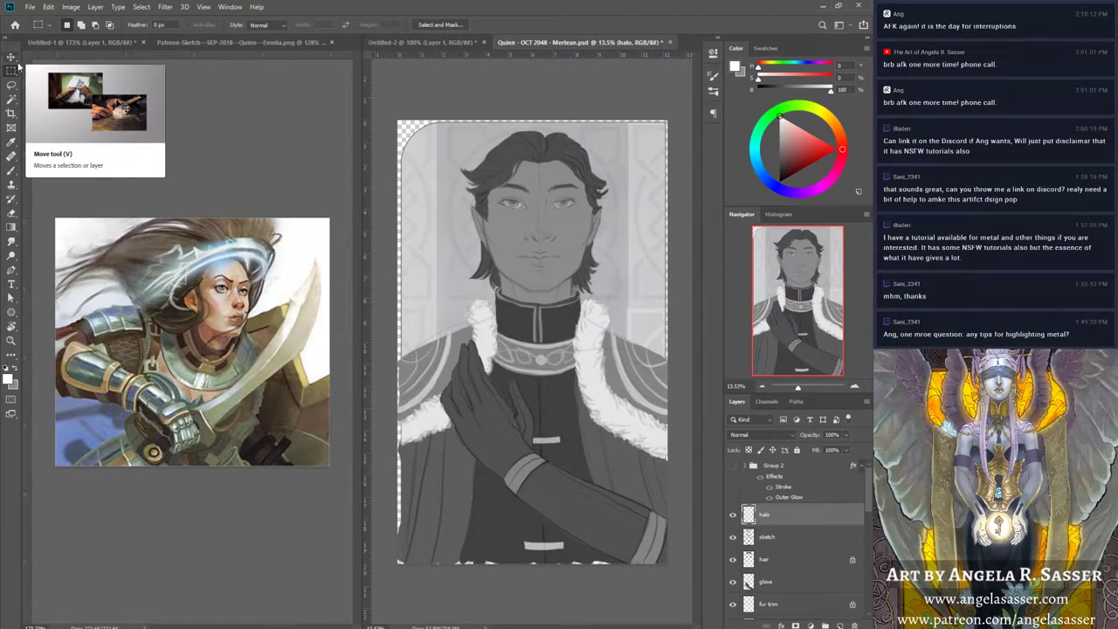
right_click(12, 70)
click(61, 81)
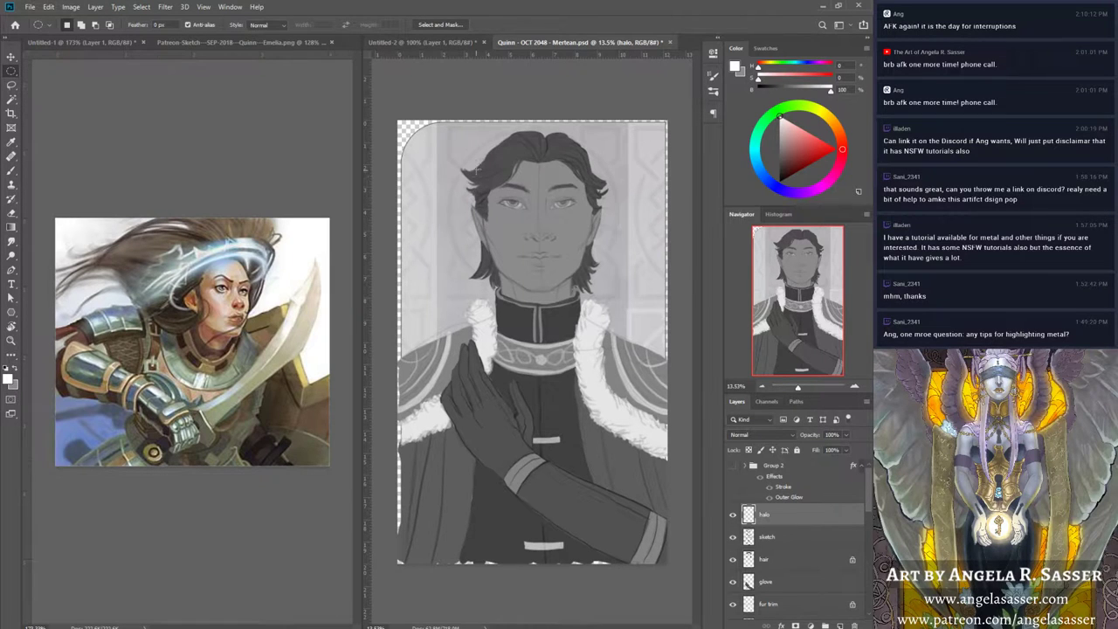
drag(462, 133, 554, 207)
Step: Stroke the inside of the circular selection with 20 px white at 100% opacity on the halo layer and deselect
click(50, 7)
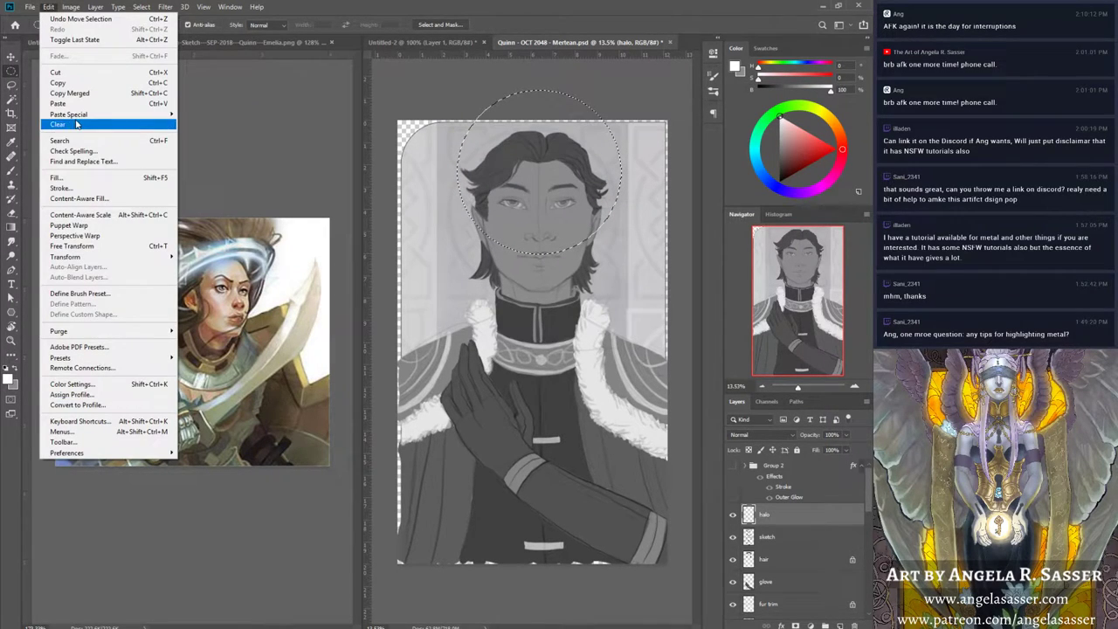
click(65, 188)
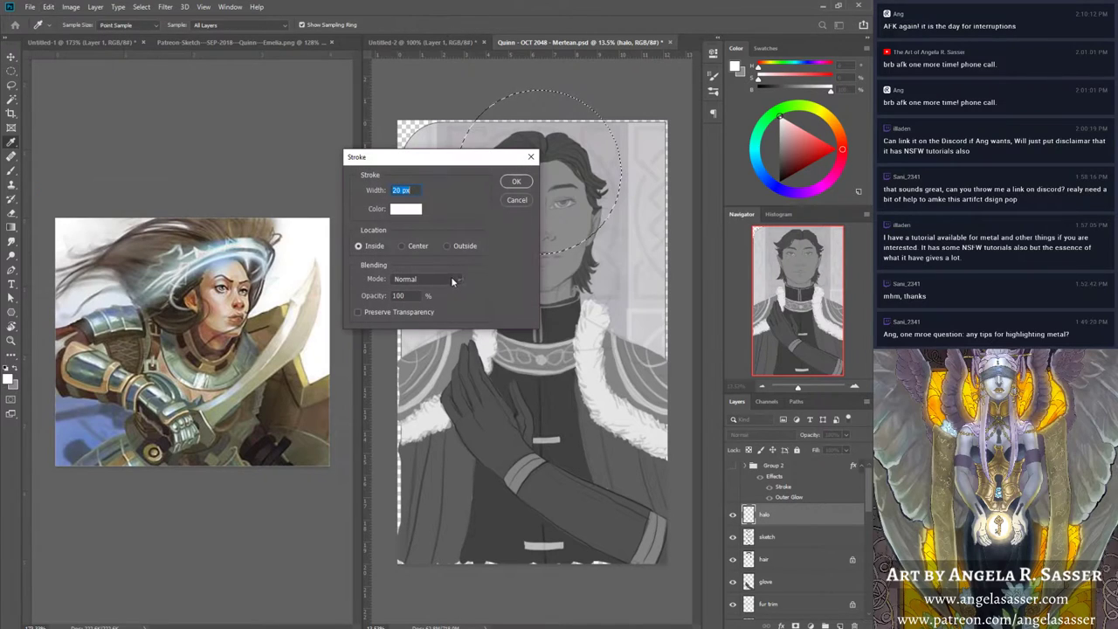
click(515, 180)
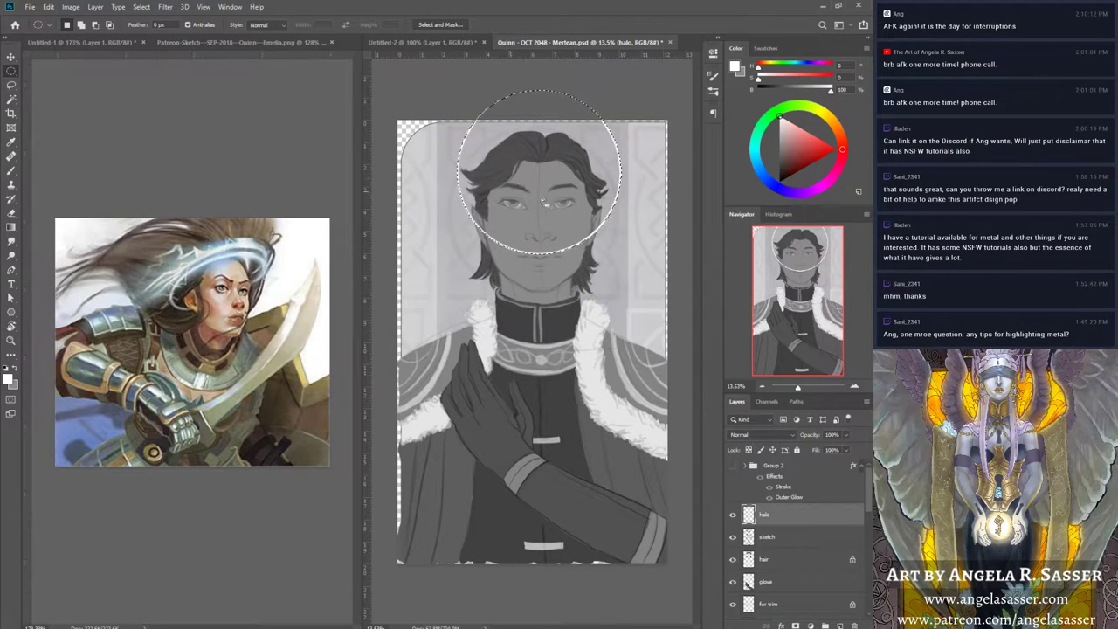
key(ctrl+d)
Step: Duplicate the halo layer as "halo copy" and shift the copied ring slightly upward
right_click(786, 516)
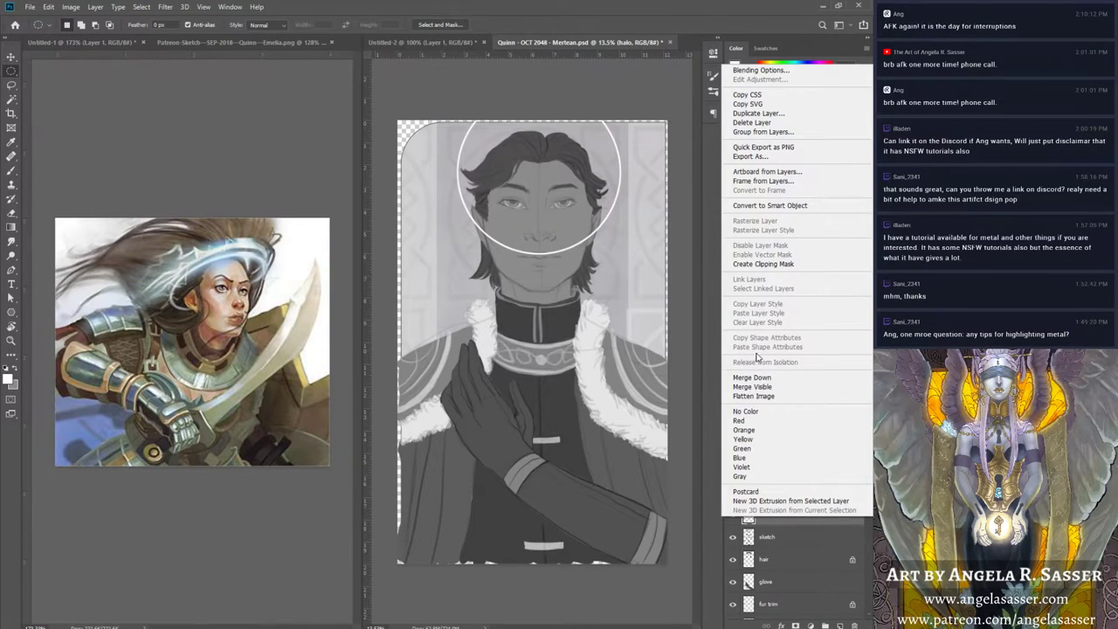
click(752, 112)
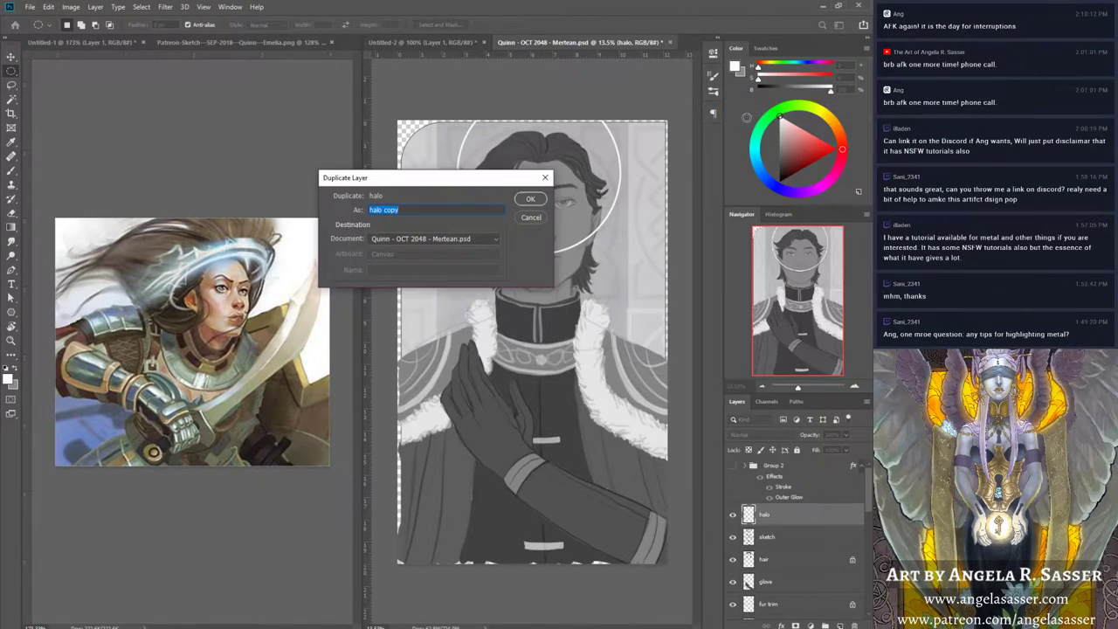
key(Return)
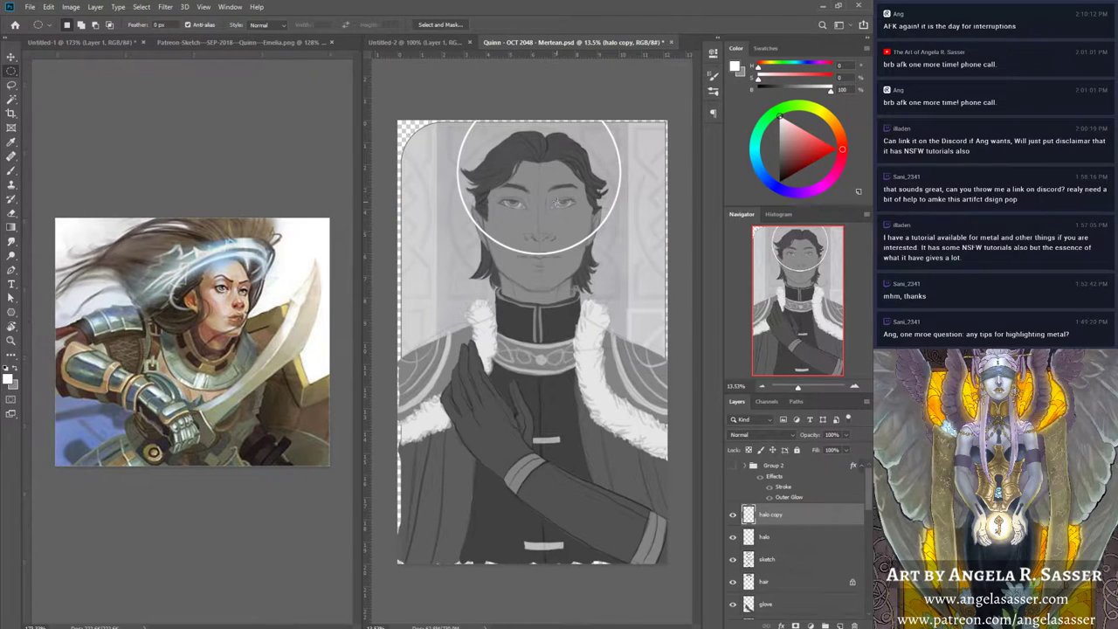
click(12, 56)
mouse_move(530, 209)
mouse_down()
mouse_move(526, 181)
mouse_move(527, 203)
mouse_up()
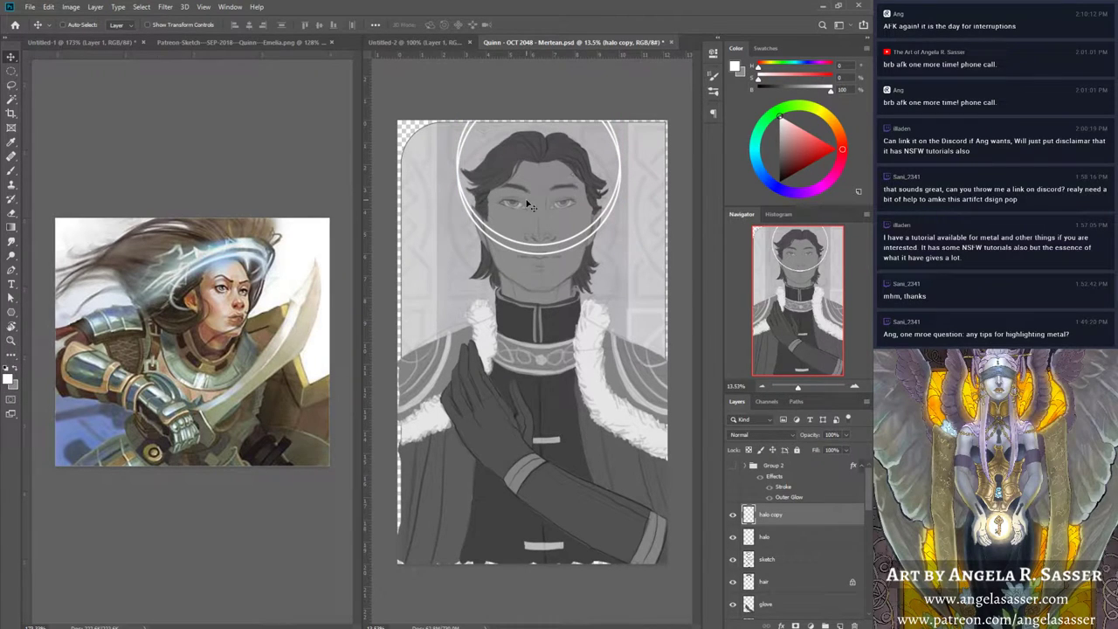
Step: Scale the halo copy to 86.66% and position it inside the original ring as a second, smaller circle
key(ctrl)
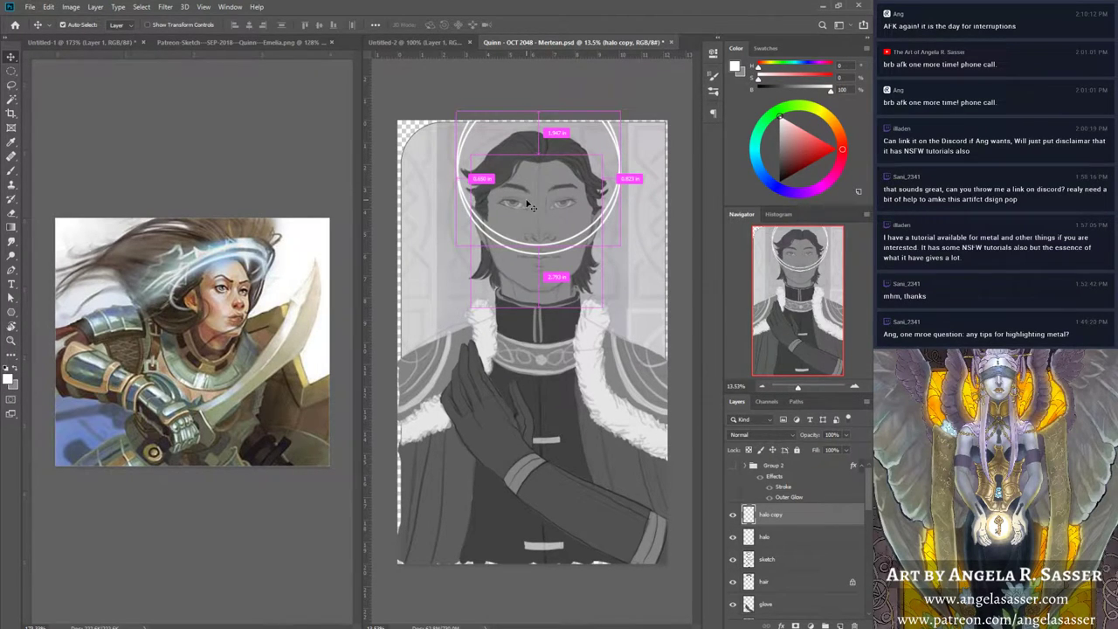
key(ctrl+t)
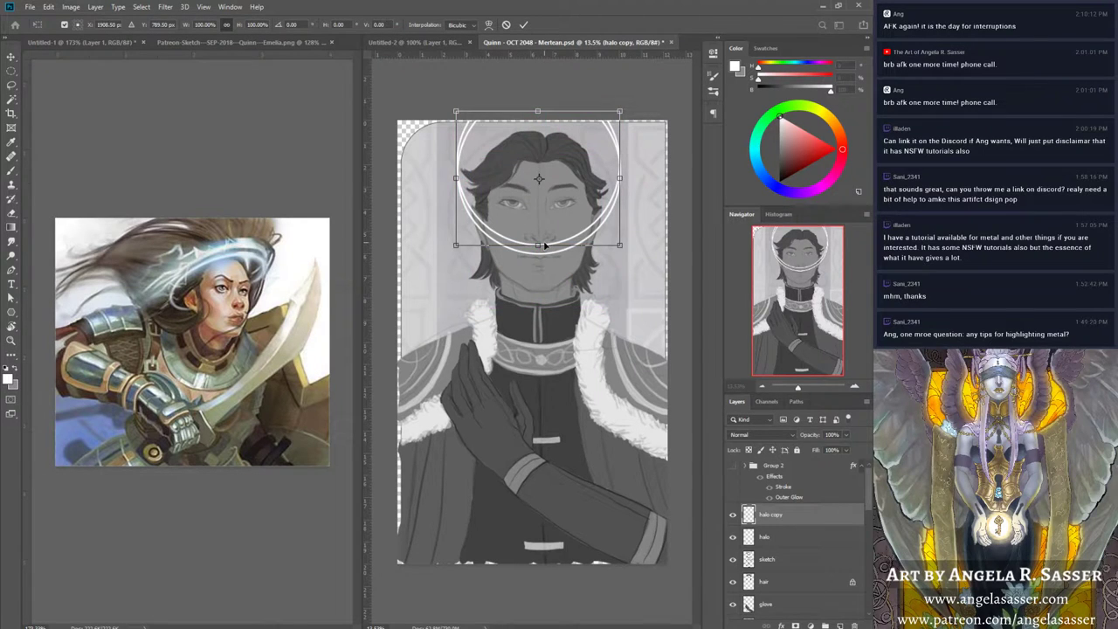
mouse_move(545, 247)
mouse_down()
mouse_move(549, 199)
mouse_move(555, 229)
mouse_up()
drag(615, 247, 610, 242)
drag(464, 185, 470, 185)
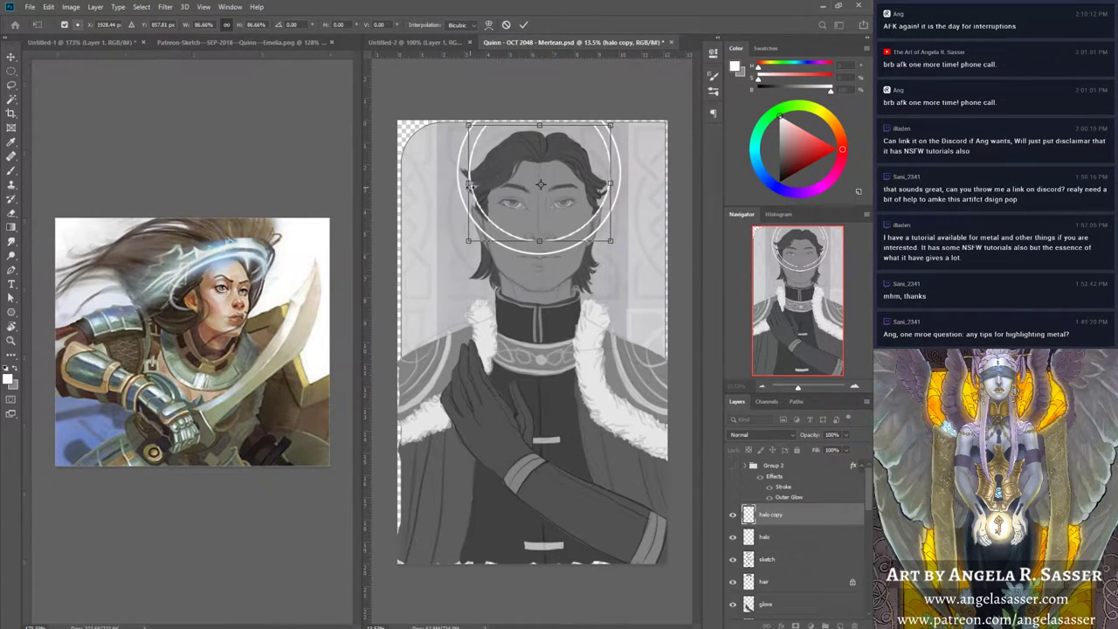
Step: Add a new layer and make a small circular selection over the outer halo ring beside the hair with the Elliptical Marquee
click(12, 70)
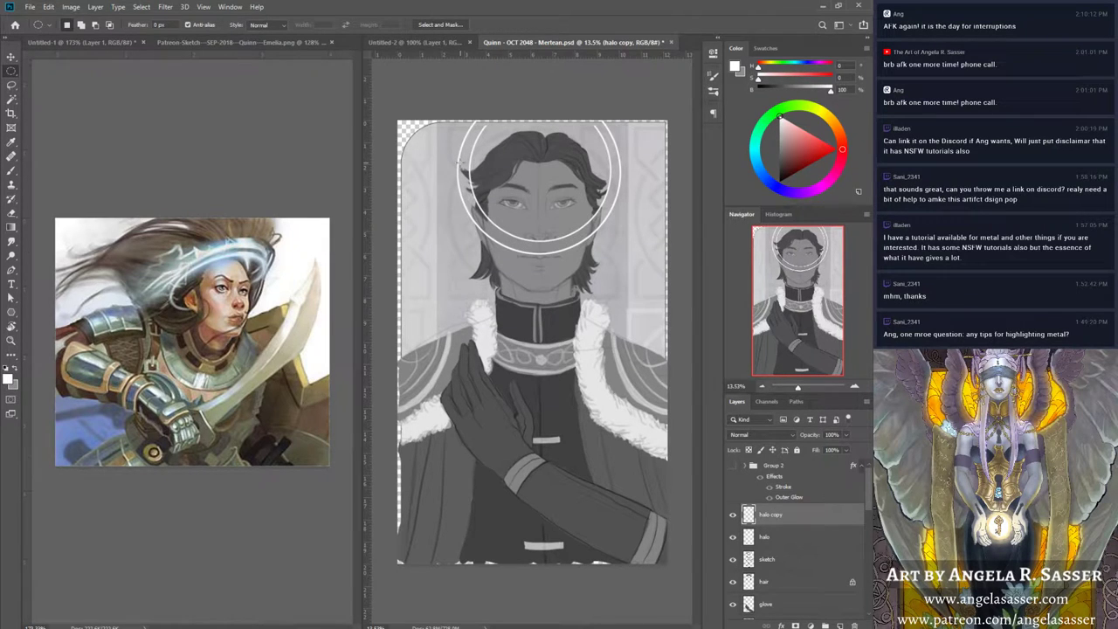
right_click(11, 73)
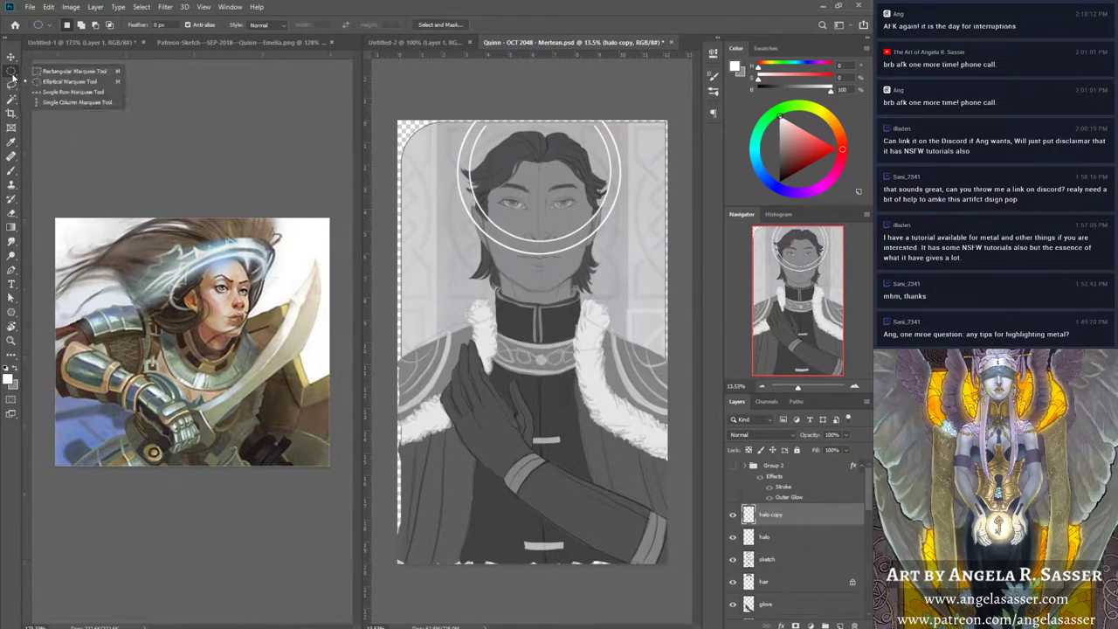
click(48, 86)
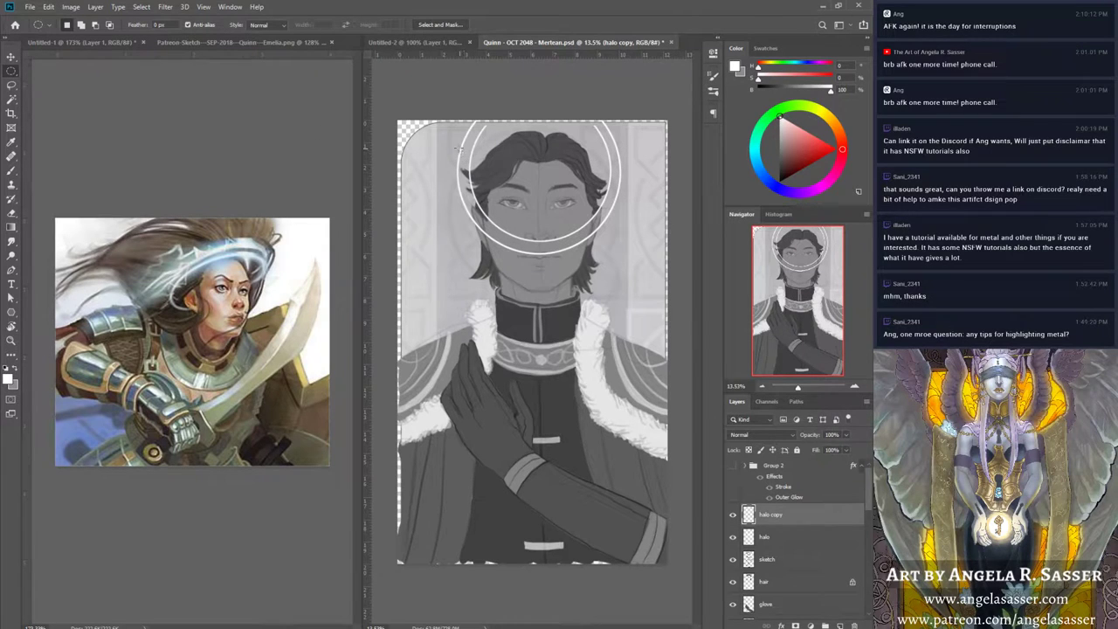
click(825, 625)
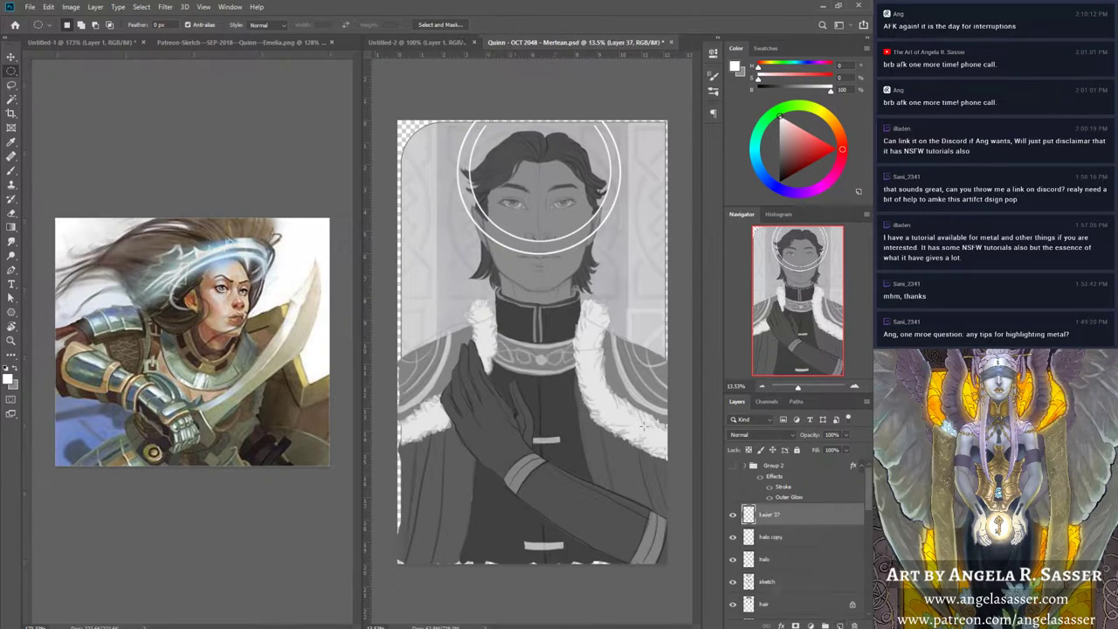
mouse_move(454, 145)
mouse_down()
mouse_move(484, 173)
mouse_move(468, 140)
mouse_up()
Step: Fill the small circular selection with White at 100% opacity, Normal mode, without preserving transparency, and deselect
click(48, 6)
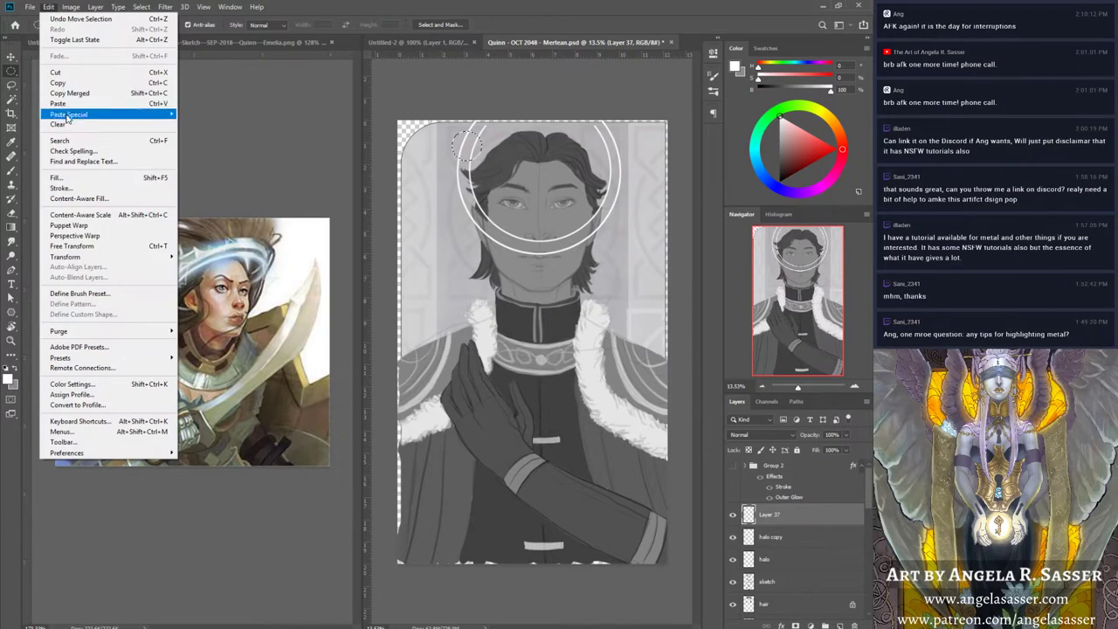
click(66, 181)
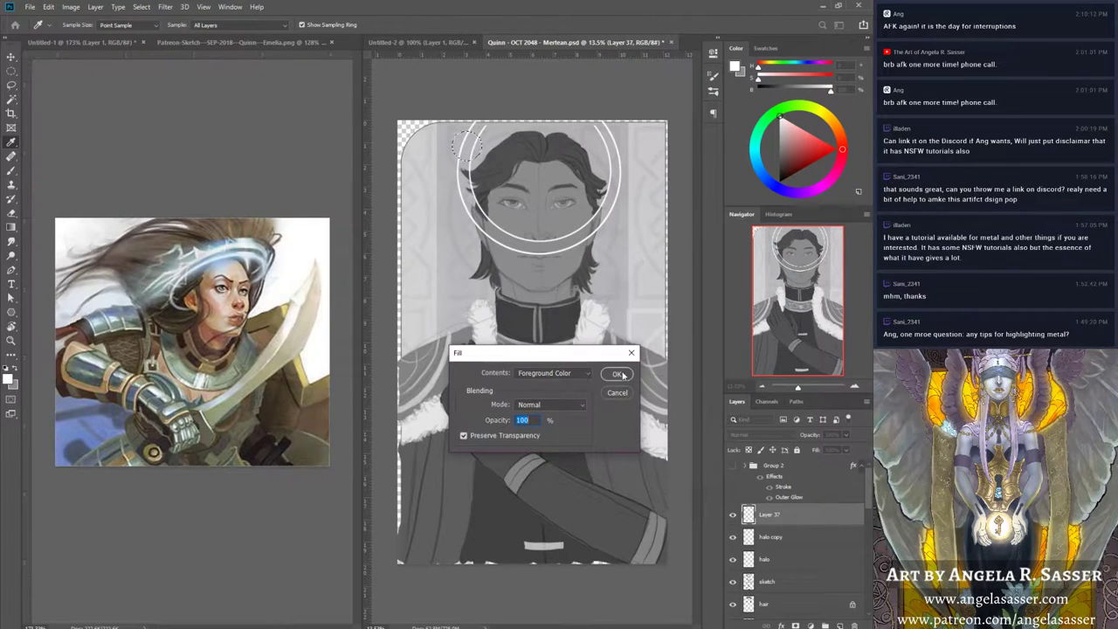
click(568, 372)
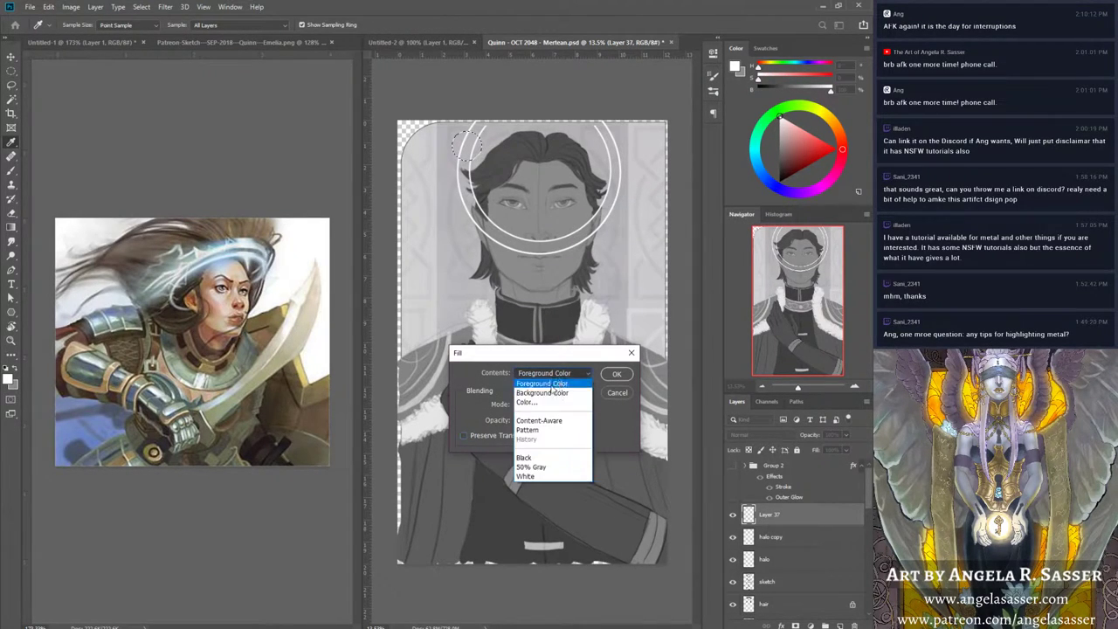
click(525, 476)
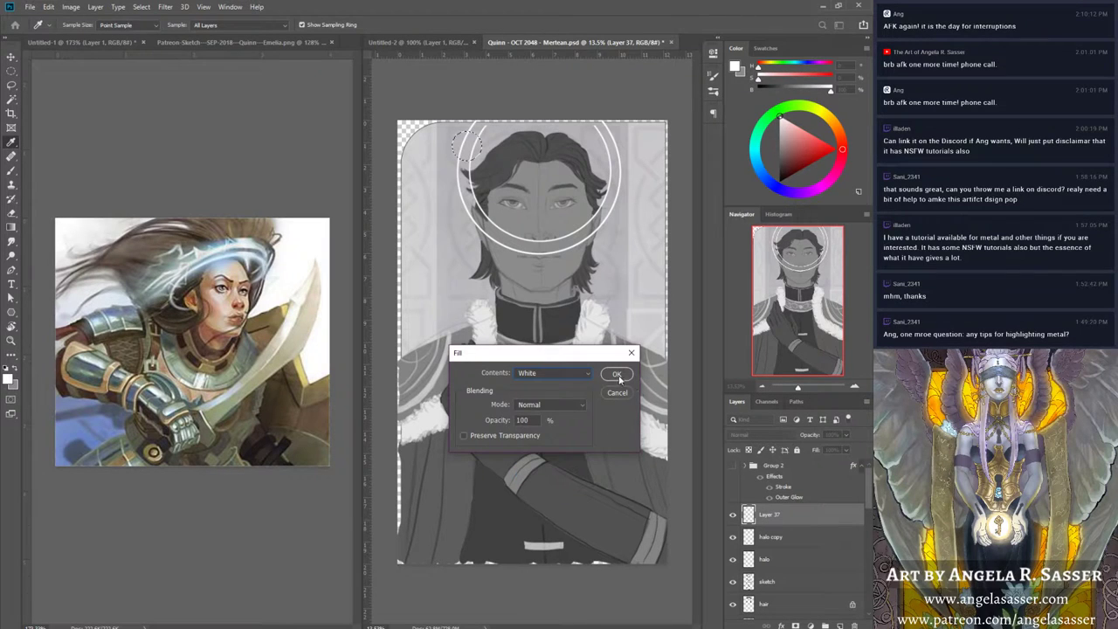
click(617, 374)
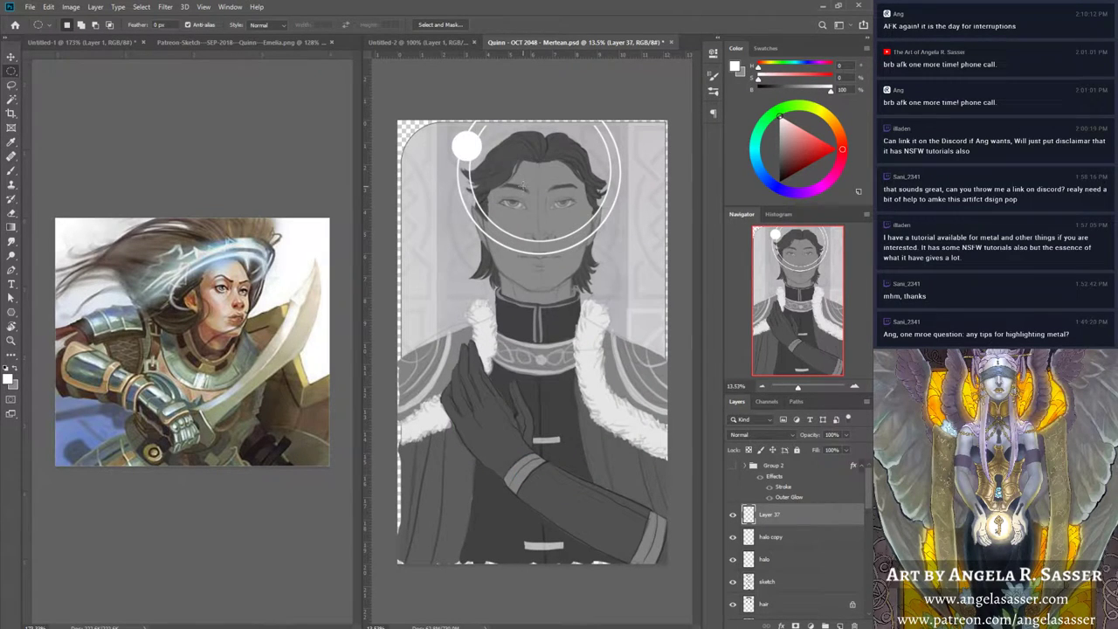
key(ctrl+d)
Step: Group the white disc layer with the halo and halo copy layers
ctrl+click(782, 560)
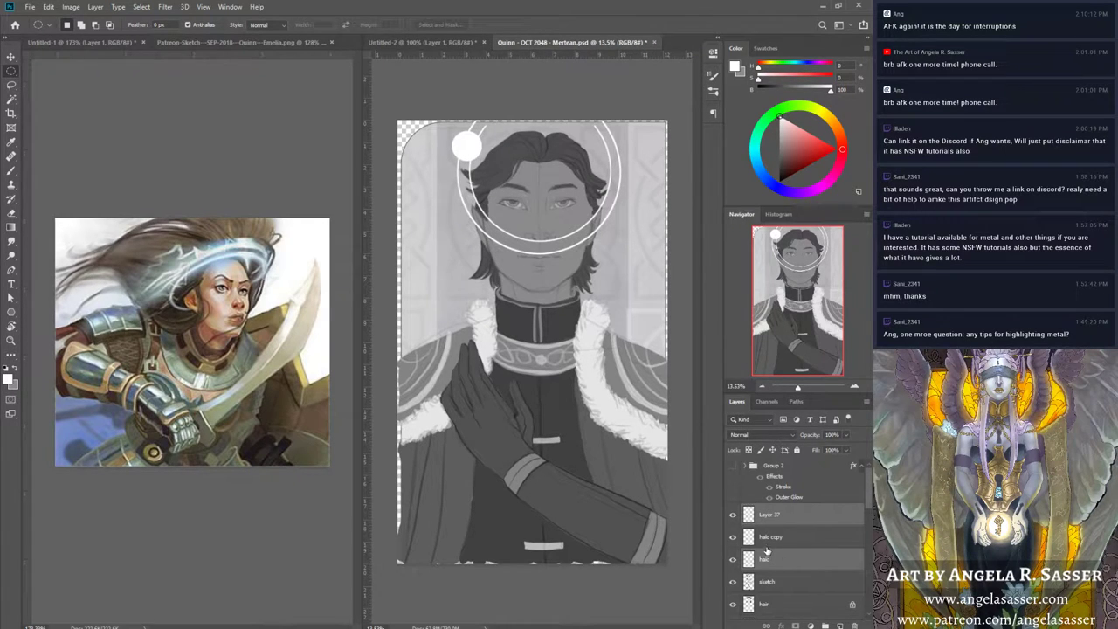
ctrl+click(766, 538)
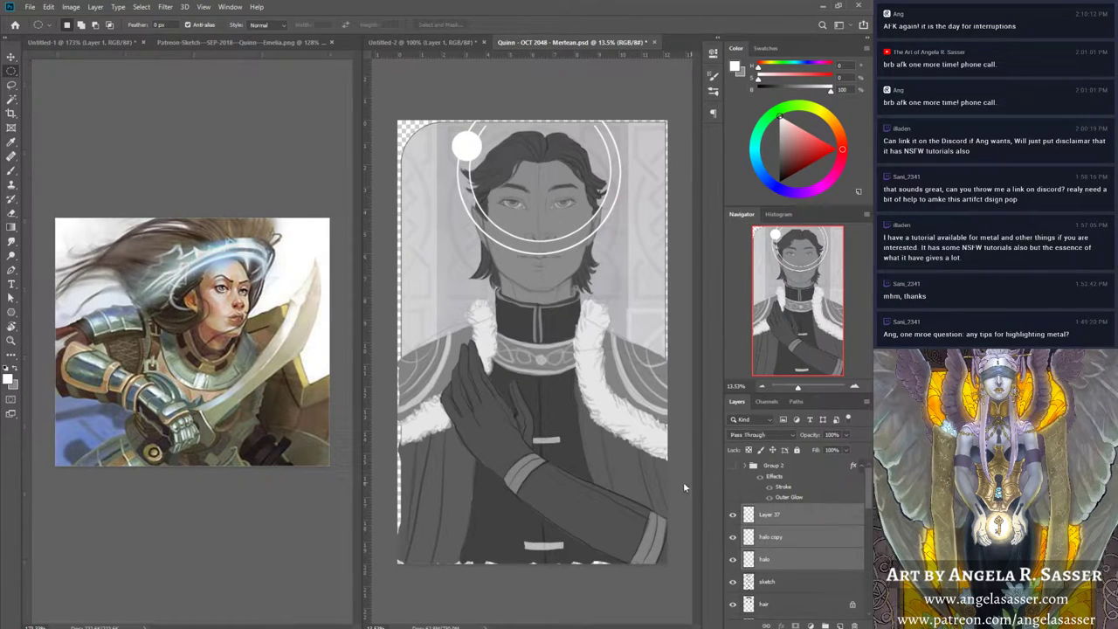
key(ctrl+g)
Step: Add a layer mask to the halo group and paint it black to hide the rings where they cross the face and hair
key(b)
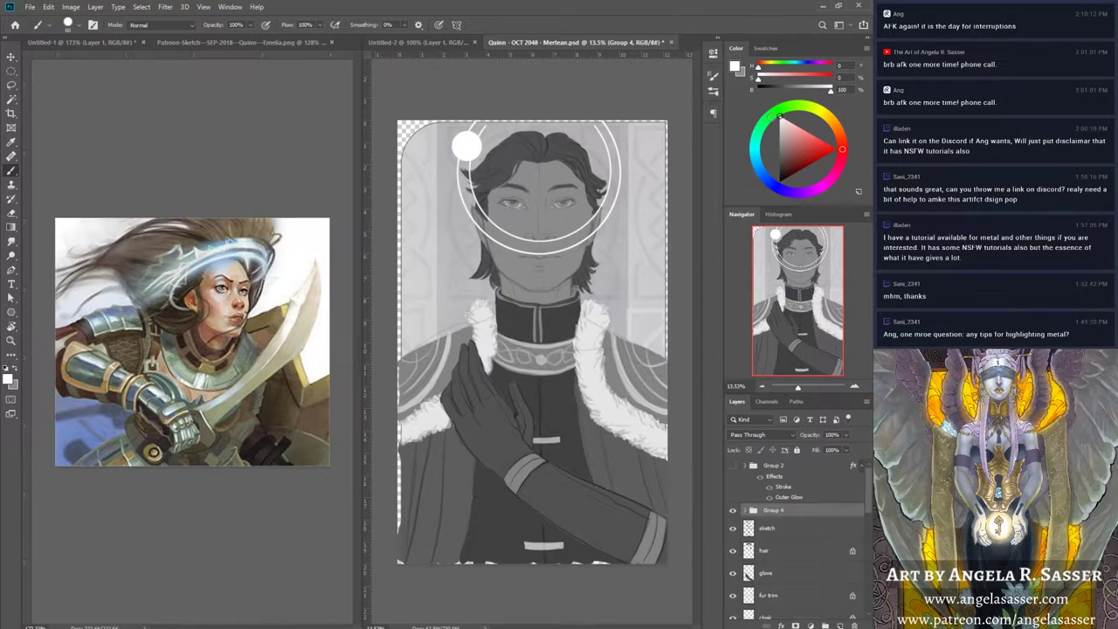
drag(786, 157, 779, 182)
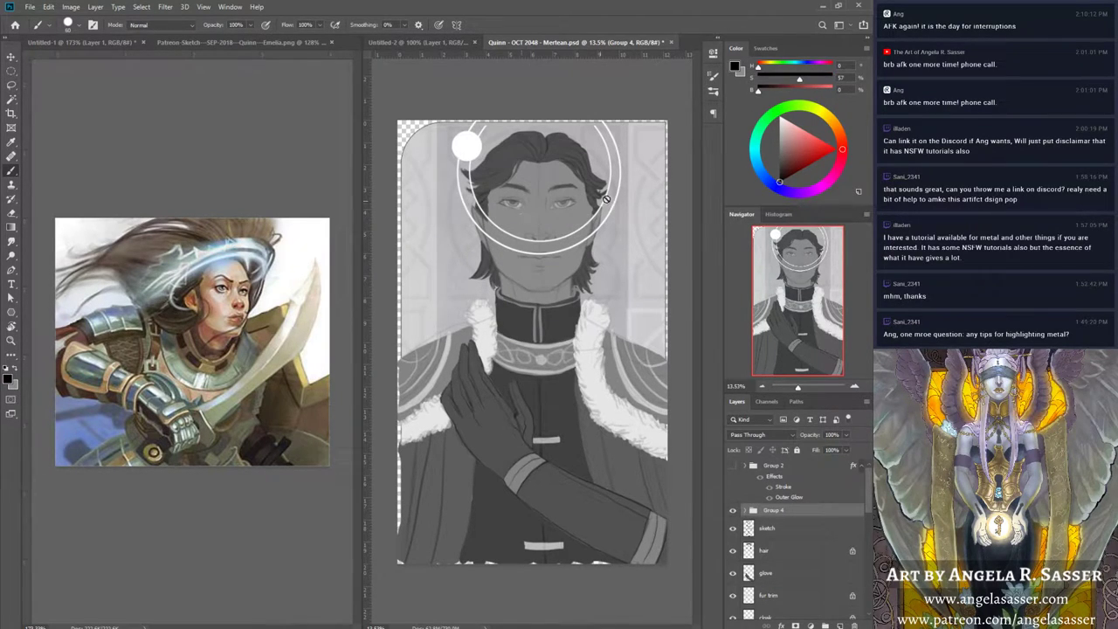
click(782, 181)
click(794, 624)
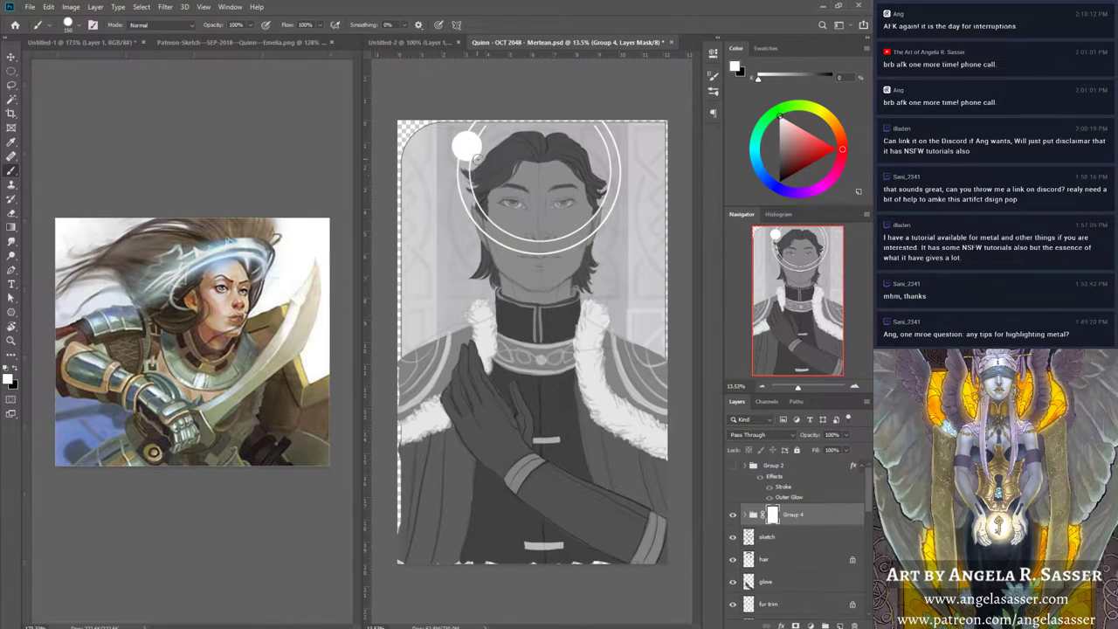
key(x)
key(x)
key(x)
mouse_move(482, 215)
mouse_down()
mouse_move(524, 251)
mouse_move(502, 238)
mouse_up()
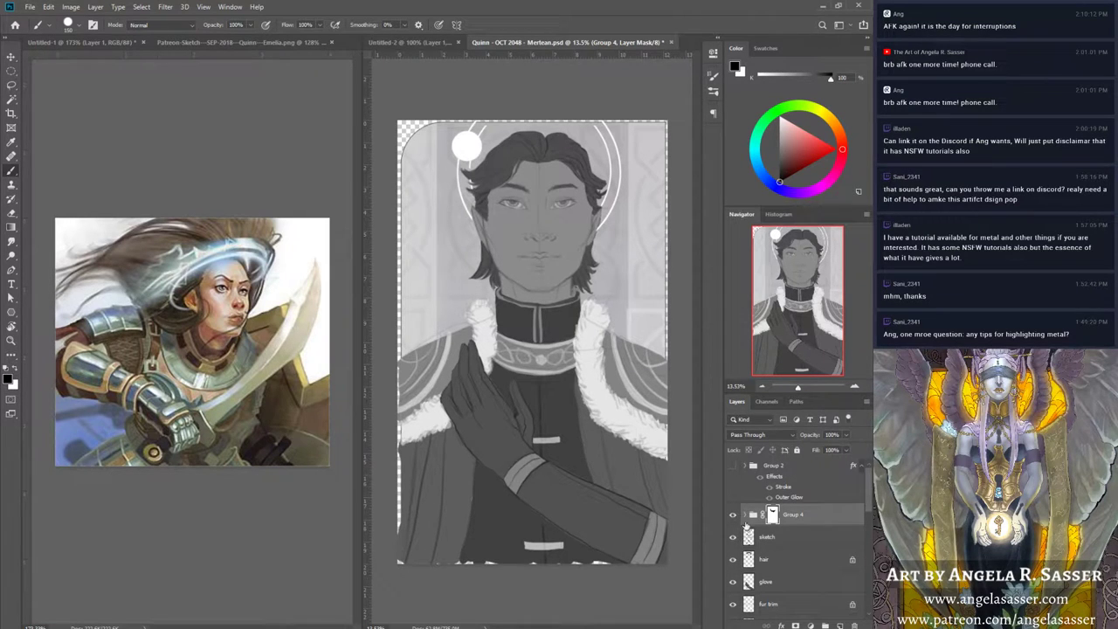
Step: Expand the halo group, hide the white disc layer inside it, and hide the whole group
click(743, 515)
click(733, 538)
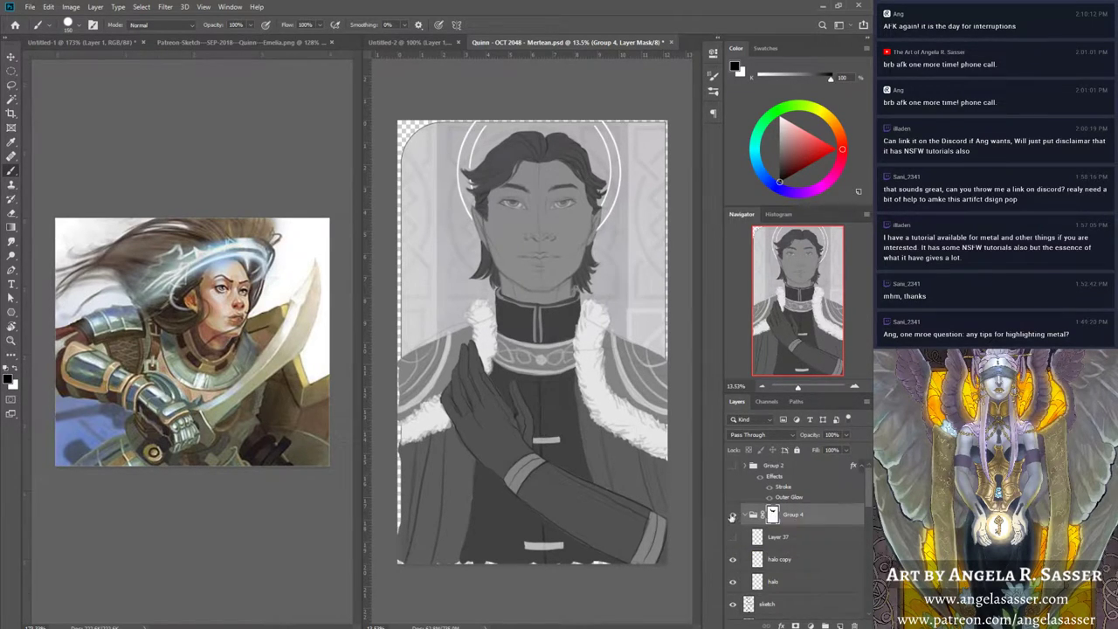
click(733, 515)
Step: Brush a flat white halo around the forehead on a new layer and move that layer out above the halo group
click(840, 625)
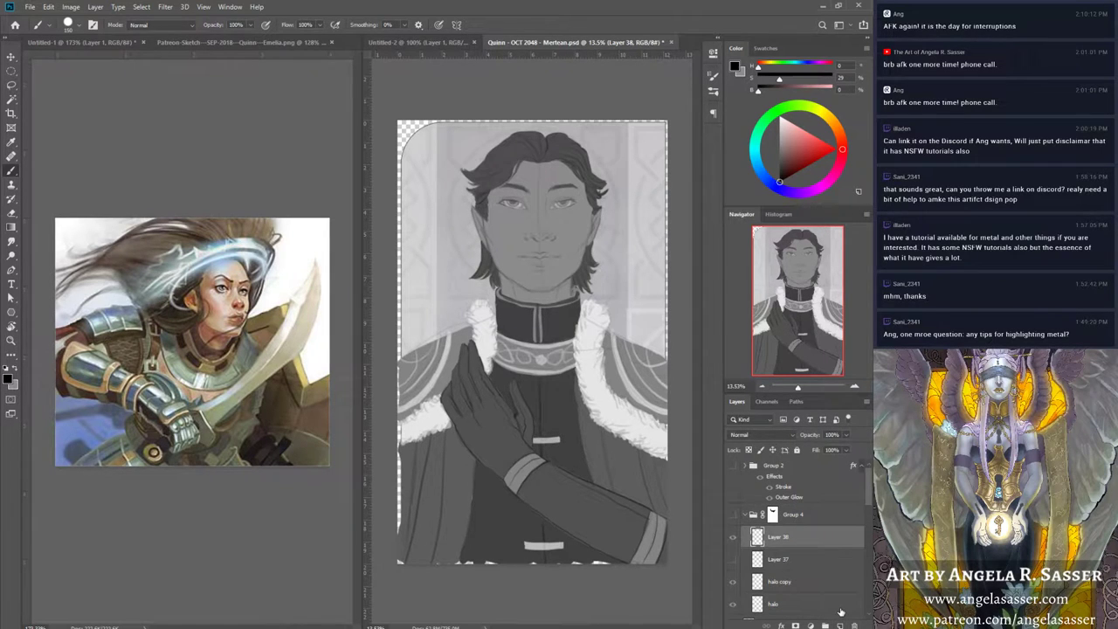
click(11, 169)
drag(787, 131, 783, 112)
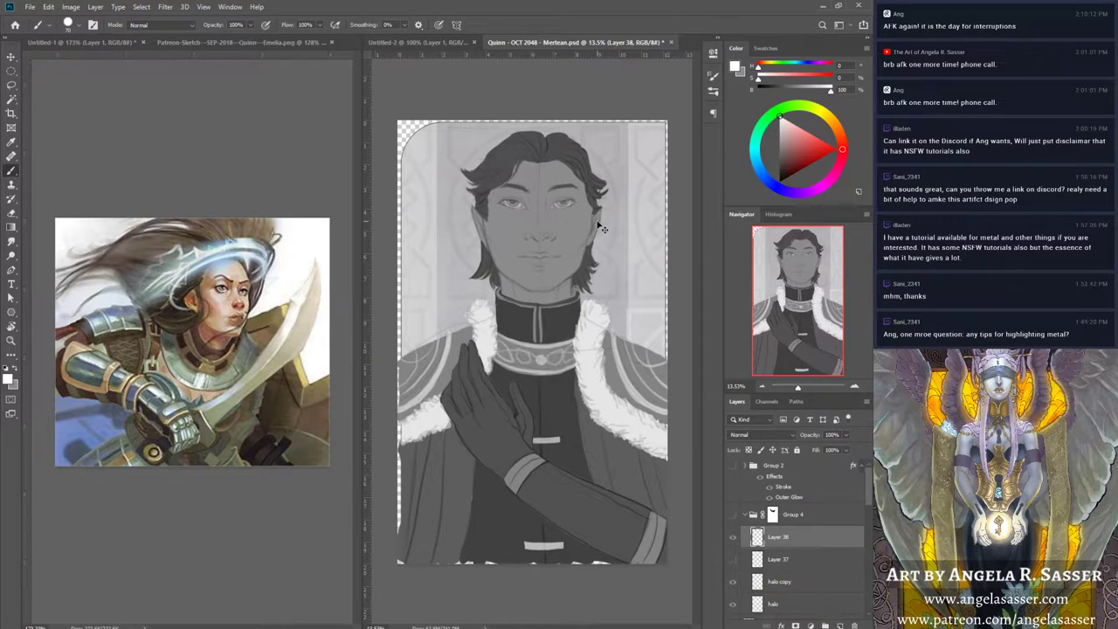
click(733, 537)
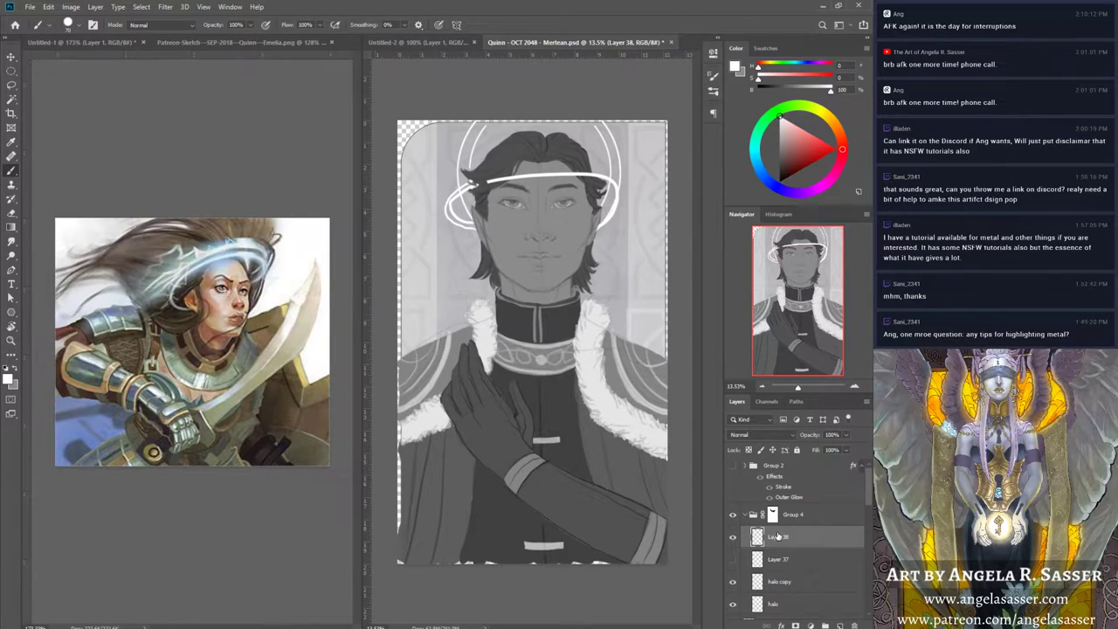
drag(779, 539, 792, 507)
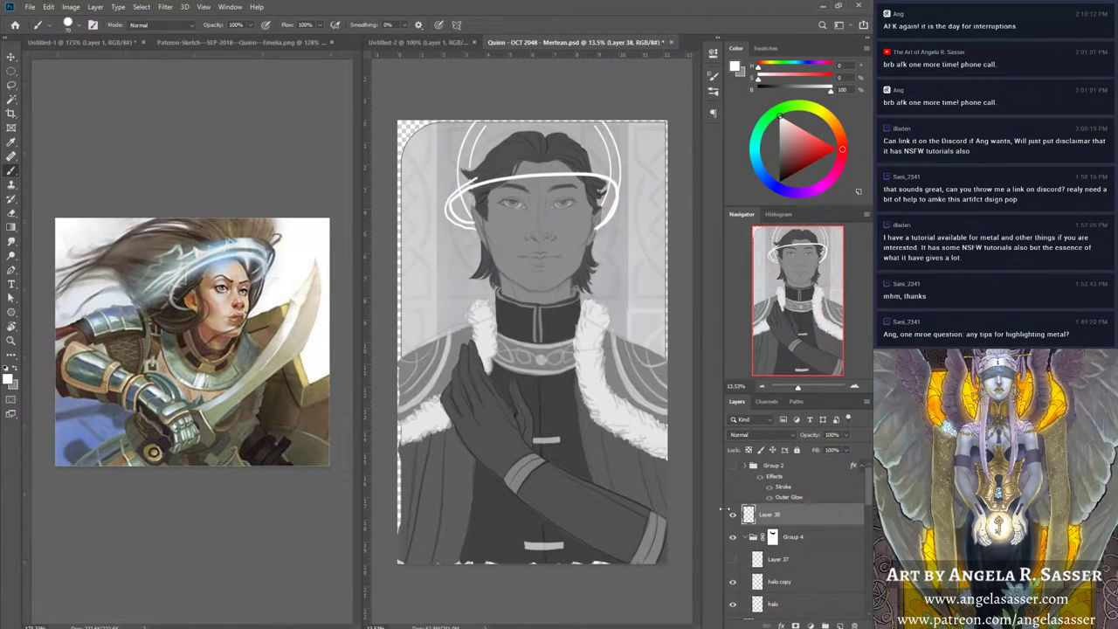
Step: Hide the circular halo group and clear the whole freehand halo from Layer 38
click(733, 517)
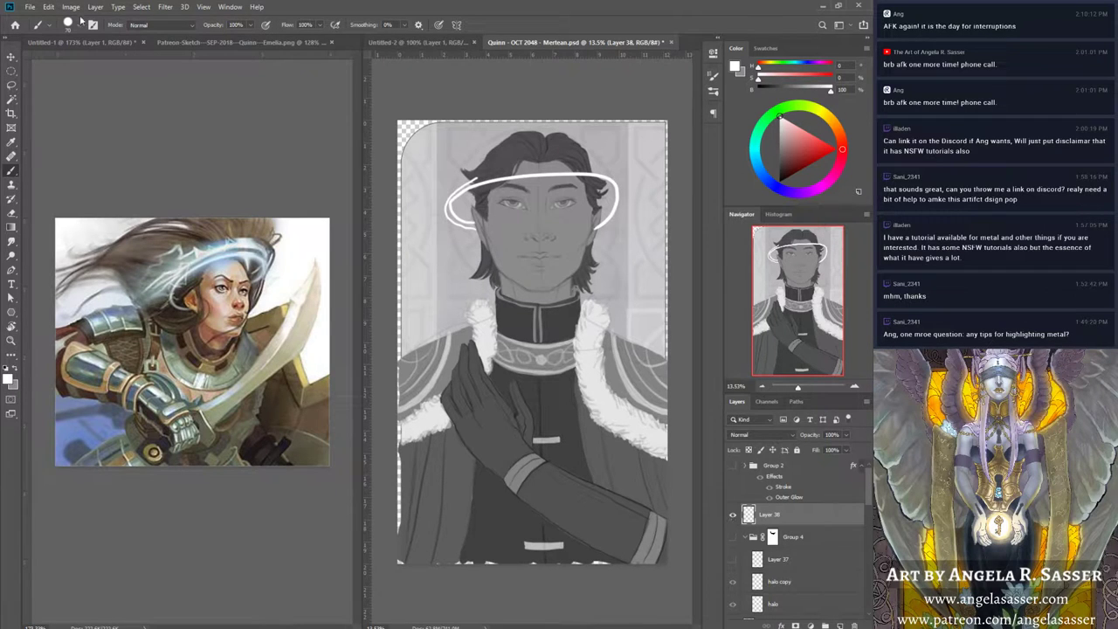
click(142, 7)
click(141, 7)
click(49, 7)
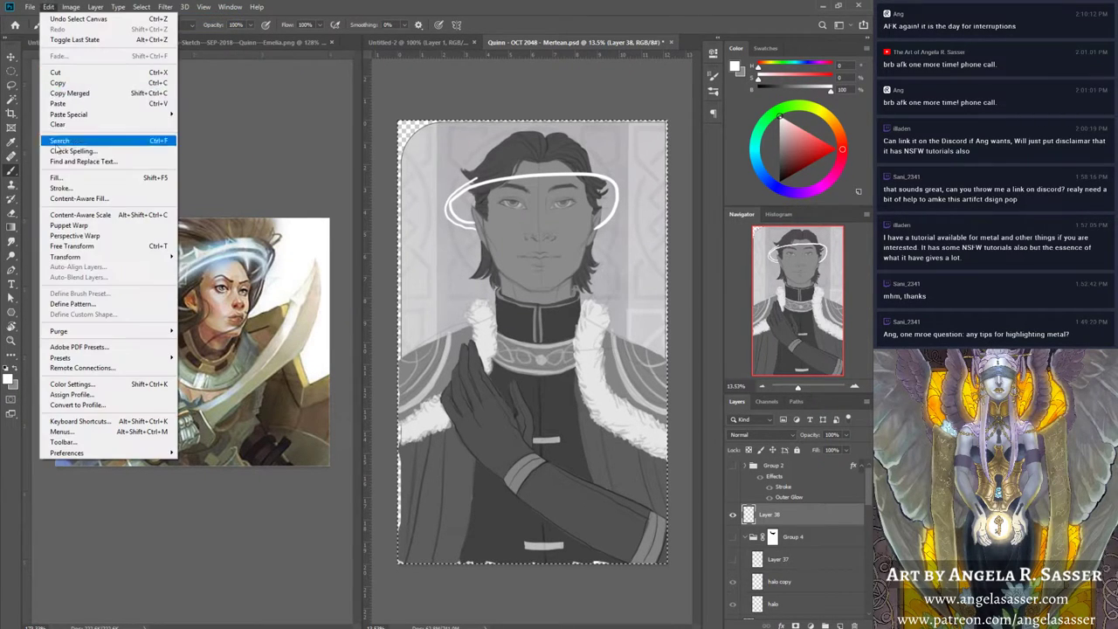
click(57, 124)
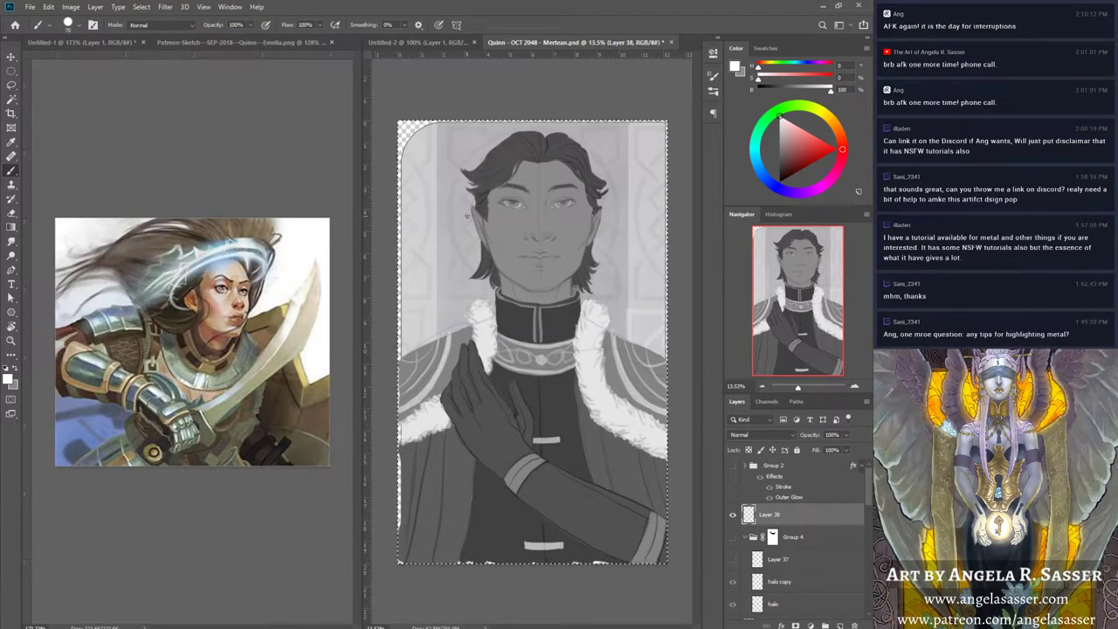
Step: Draw a thin, wide elliptical white halo around the forehead and double its outline with a second parallel line
mouse_move(475, 219)
mouse_down()
mouse_move(448, 194)
mouse_move(580, 176)
mouse_up()
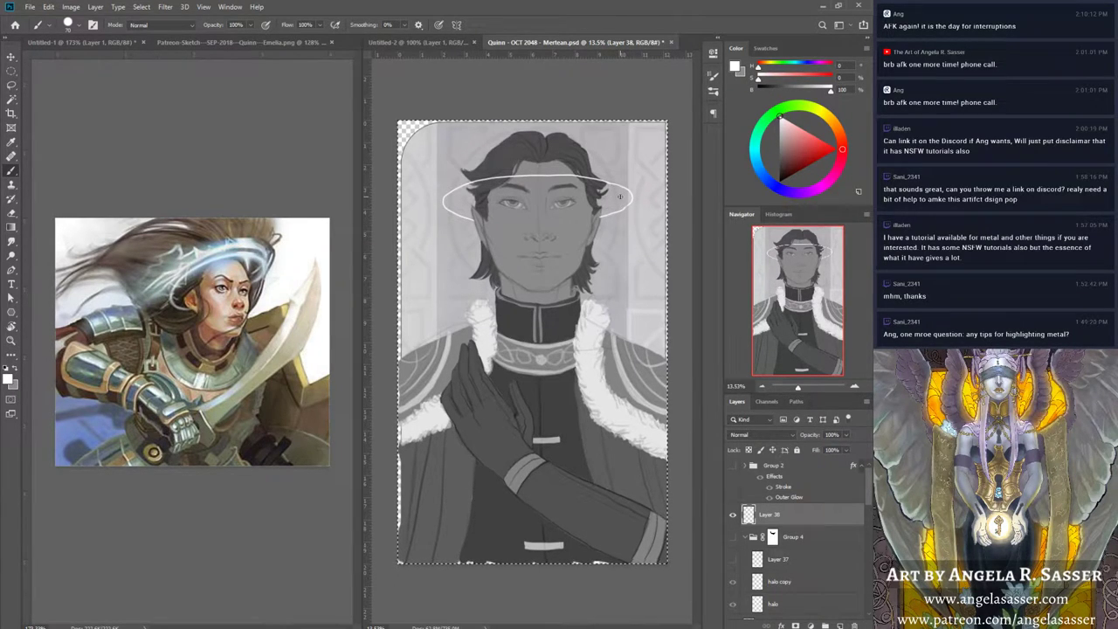
drag(478, 174, 505, 172)
key(ctrl+alt+Left)
key(ctrl+alt+Left)
key(ctrl+alt+Left)
key(ctrl+alt+Left)
key(ctrl+alt+Left)
key(ctrl+alt+Left)
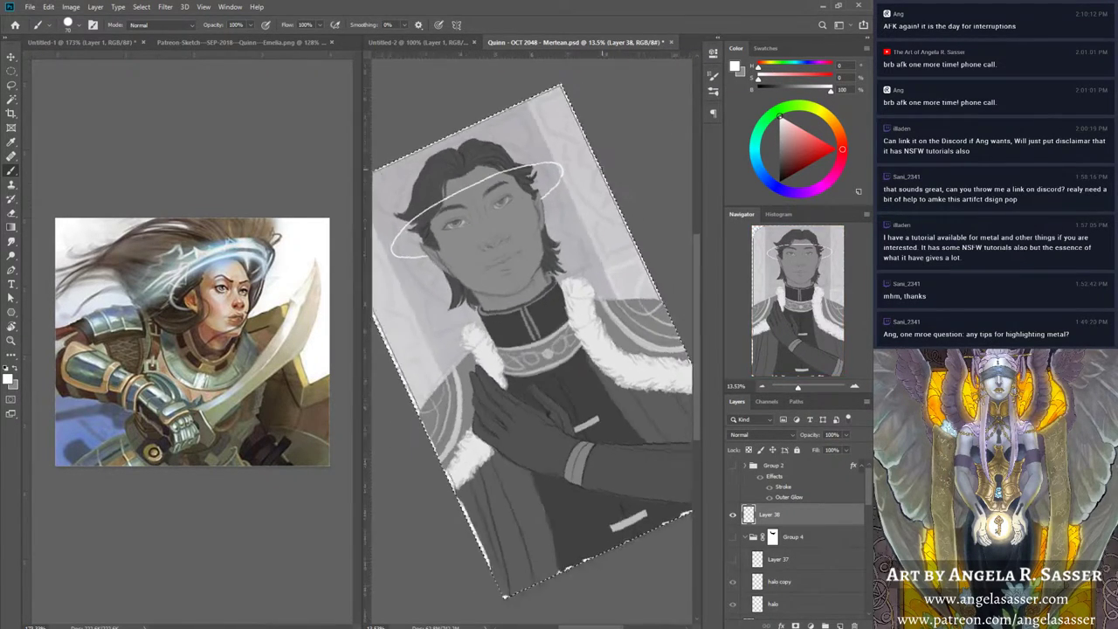
drag(767, 313, 767, 295)
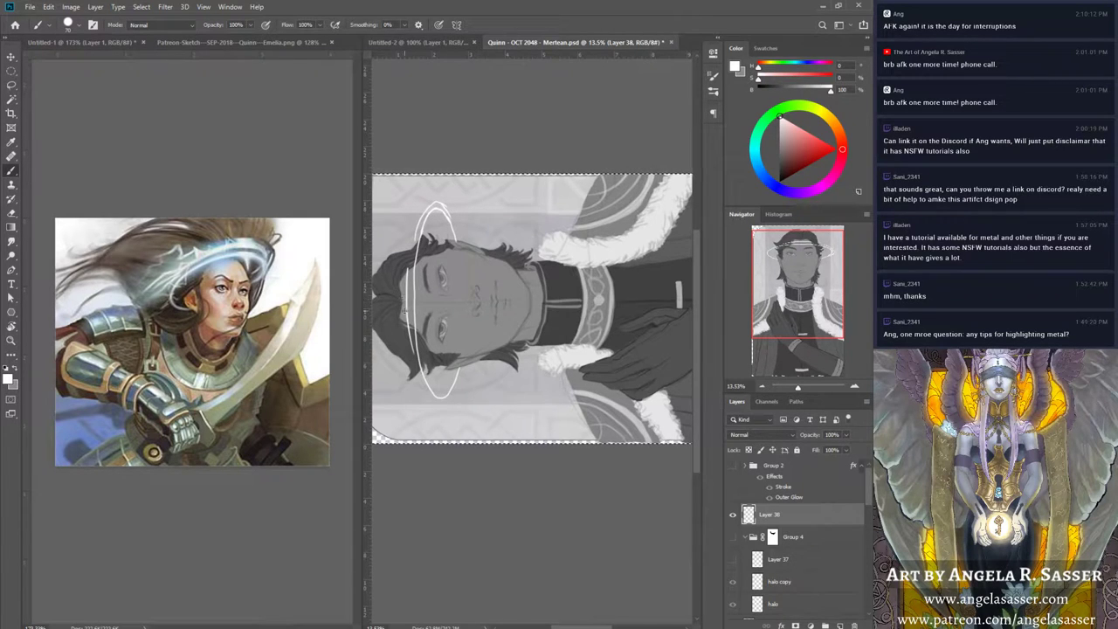
Step: Paint small curling white flourishes on the halo over the forehead and near both sides of the ring
mouse_move(406, 317)
mouse_down()
mouse_move(394, 304)
mouse_move(398, 325)
mouse_move(395, 302)
mouse_up()
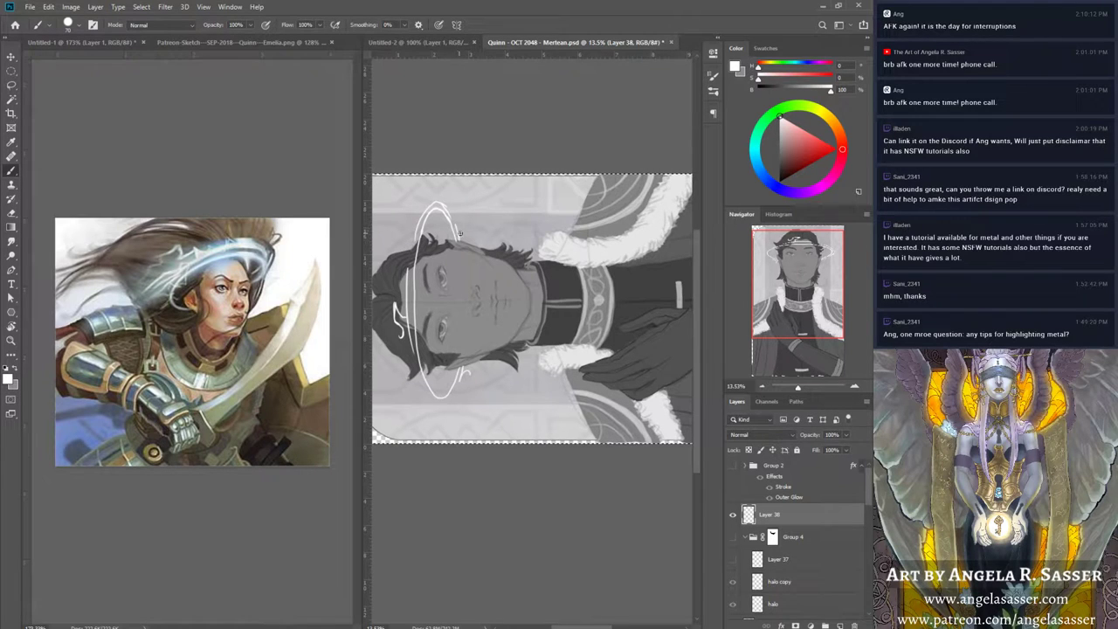
key(r)
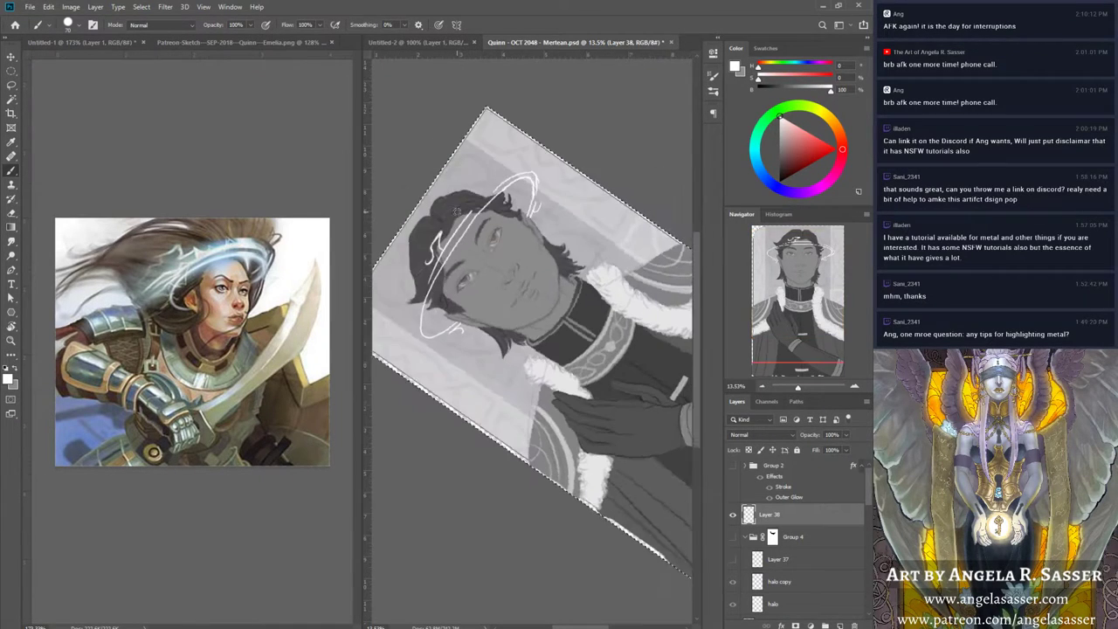
drag(456, 209, 441, 275)
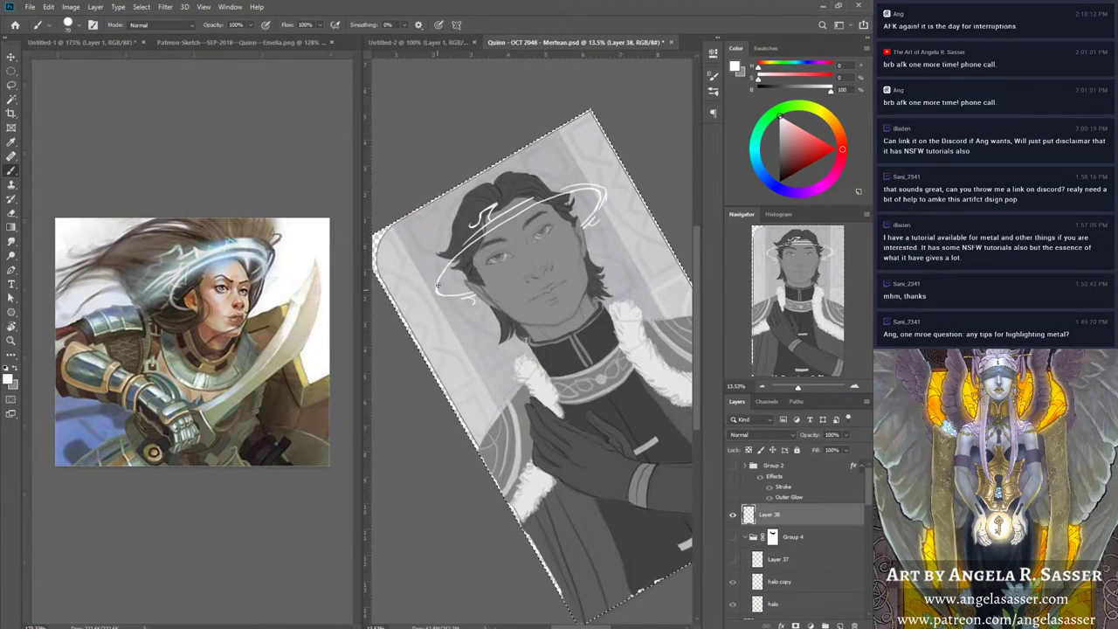
mouse_move(436, 290)
mouse_down()
mouse_move(458, 255)
mouse_move(515, 210)
mouse_move(414, 273)
mouse_move(393, 367)
mouse_move(413, 424)
mouse_move(407, 413)
mouse_up()
key(r)
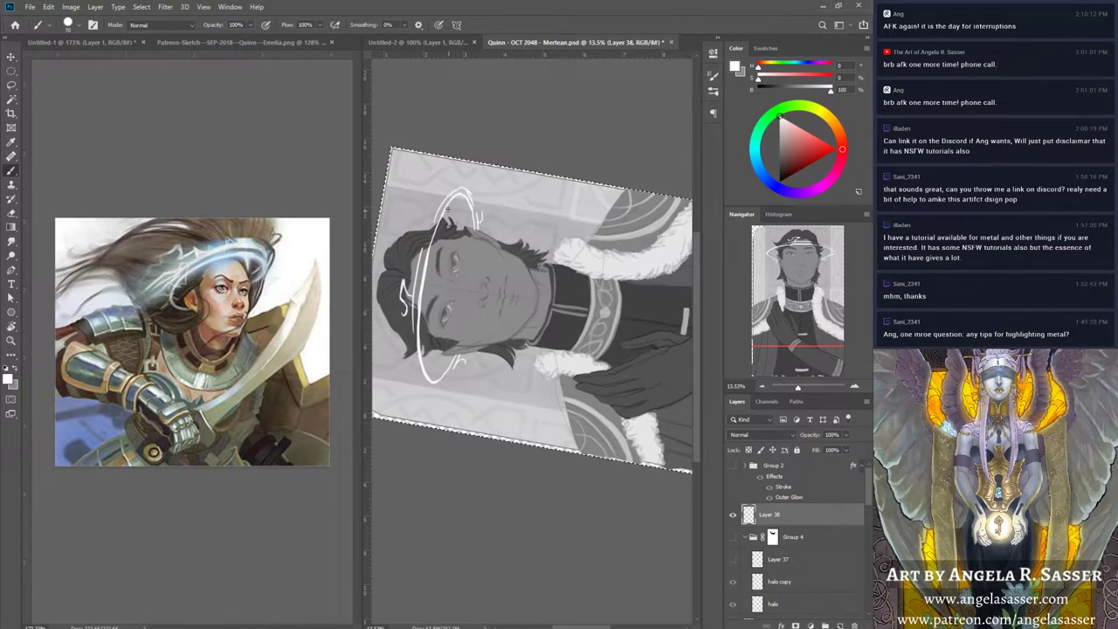
Step: Thicken the white halo band along its front edge and around both side curves
drag(426, 303, 435, 269)
drag(463, 208, 463, 210)
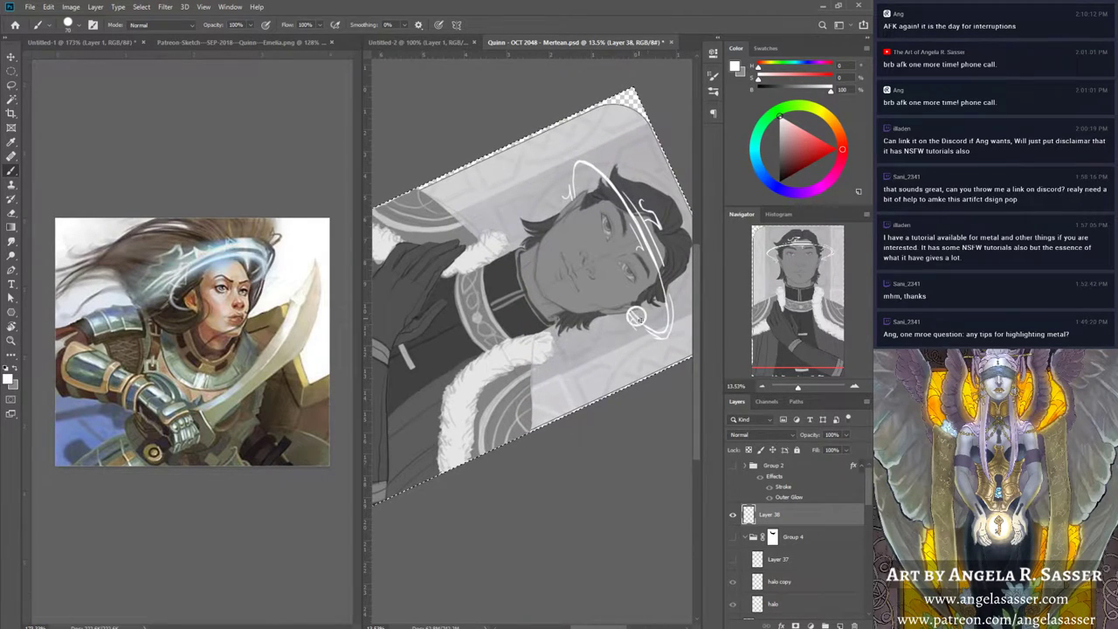
drag(665, 332, 653, 260)
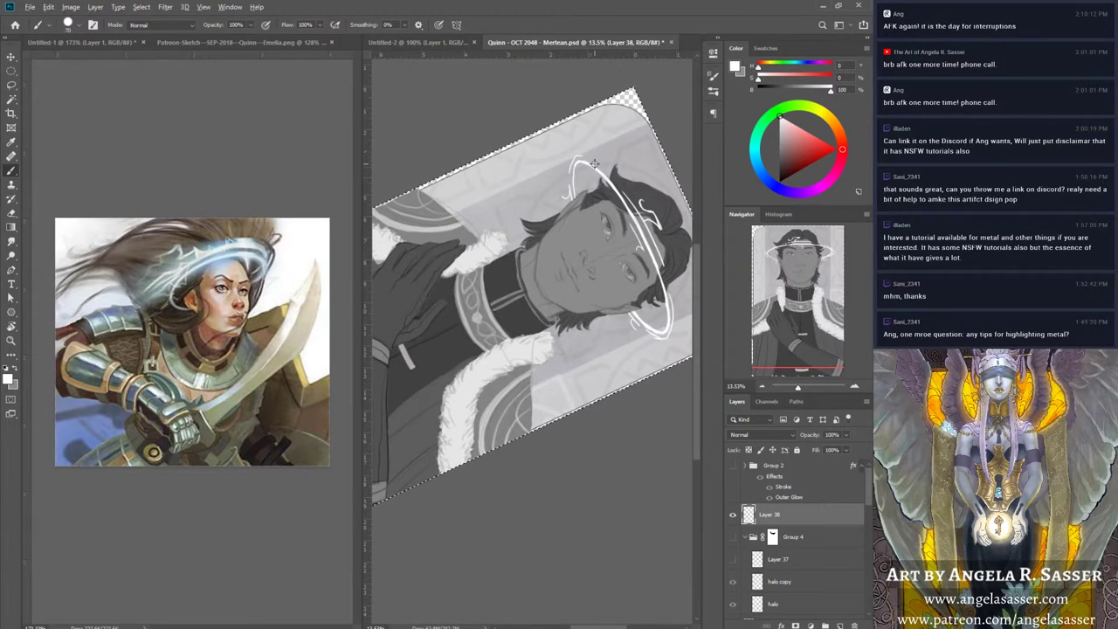
key(r)
key(r)
key(r)
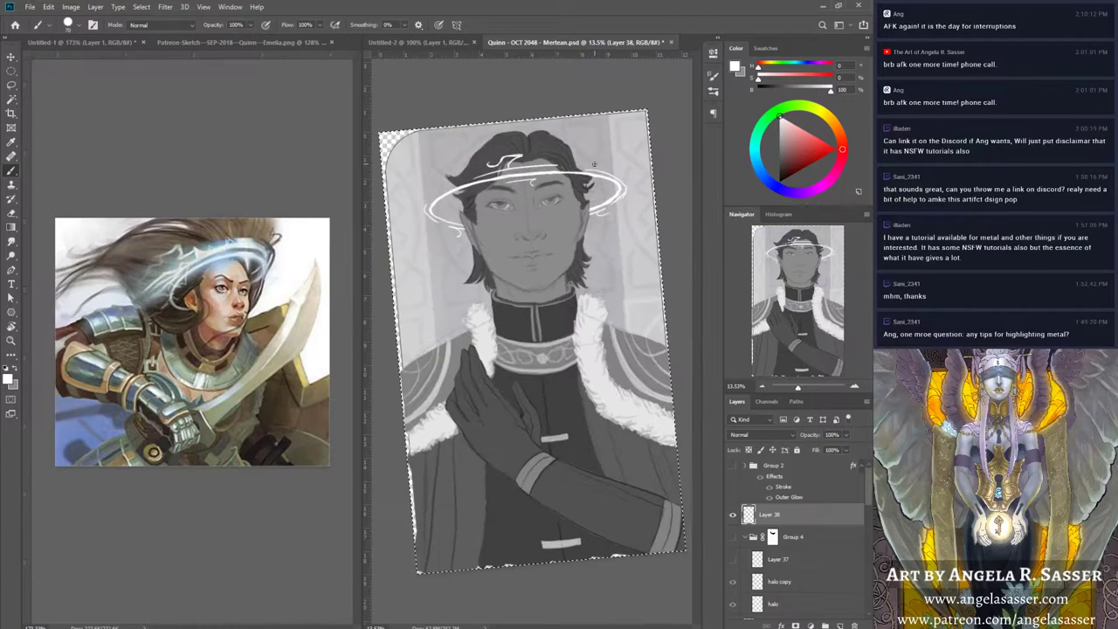
key(Escape)
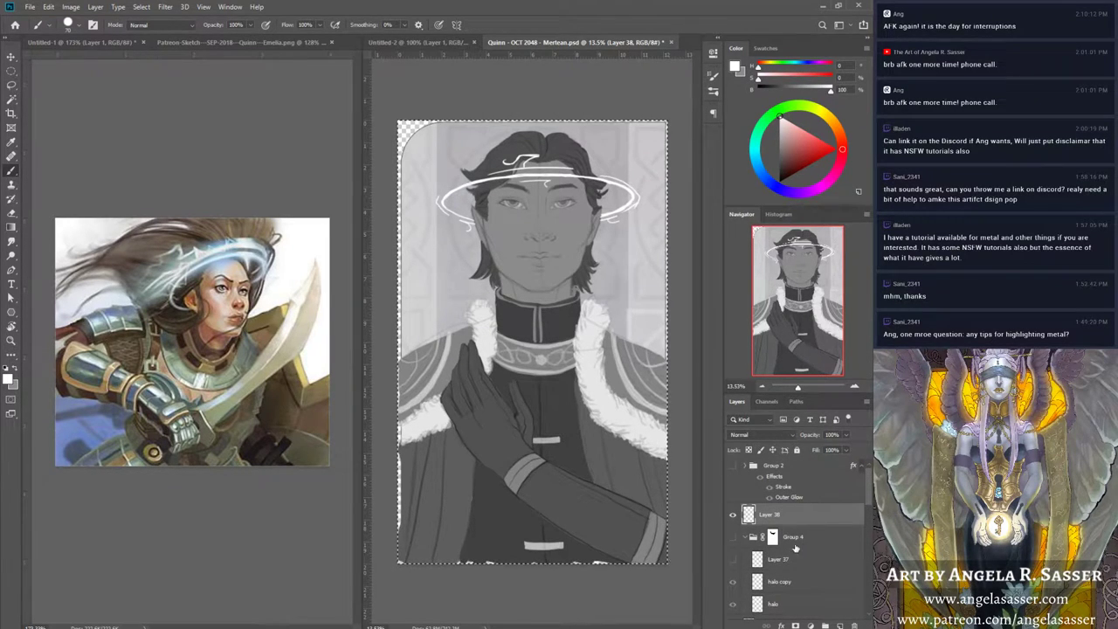
Step: Delete the layer mask of Group 4 and the whole old halo group with its contents
click(772, 536)
click(853, 625)
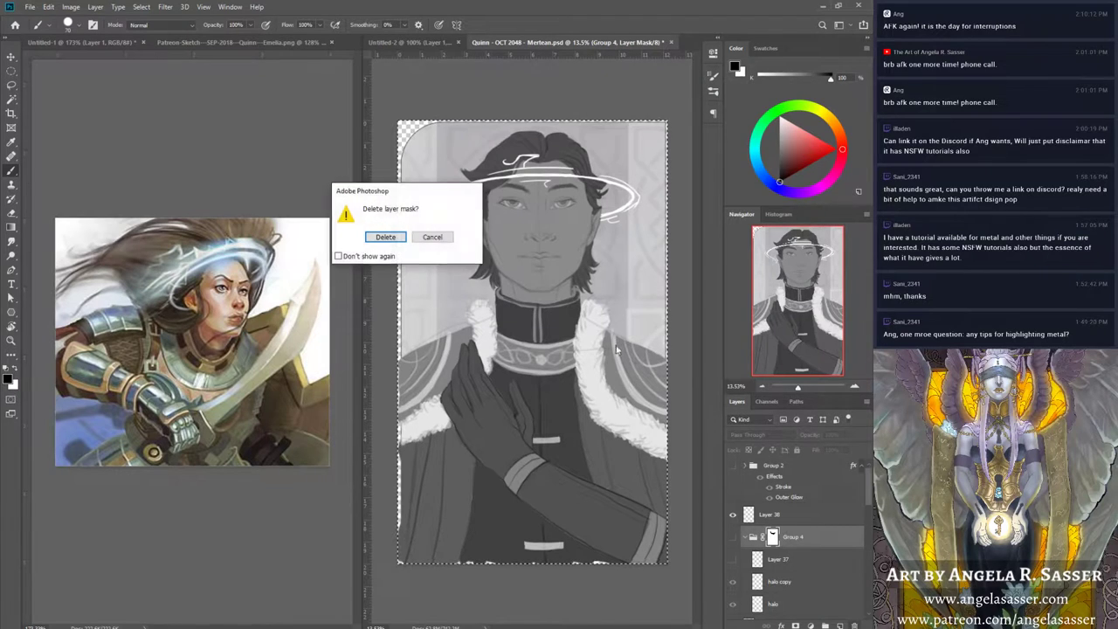
click(393, 241)
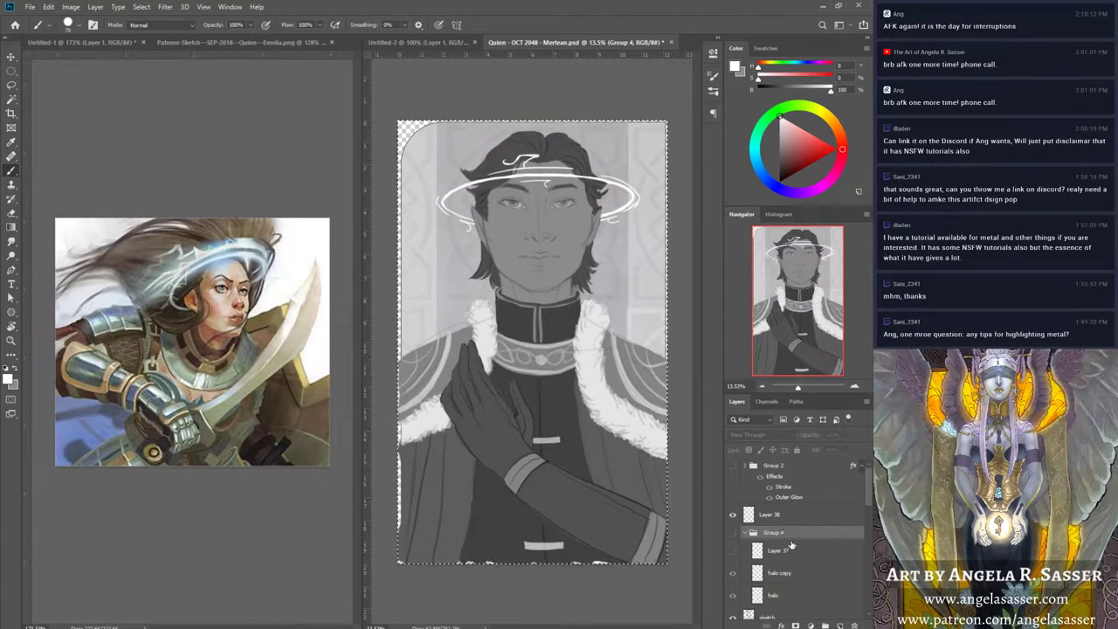
click(853, 625)
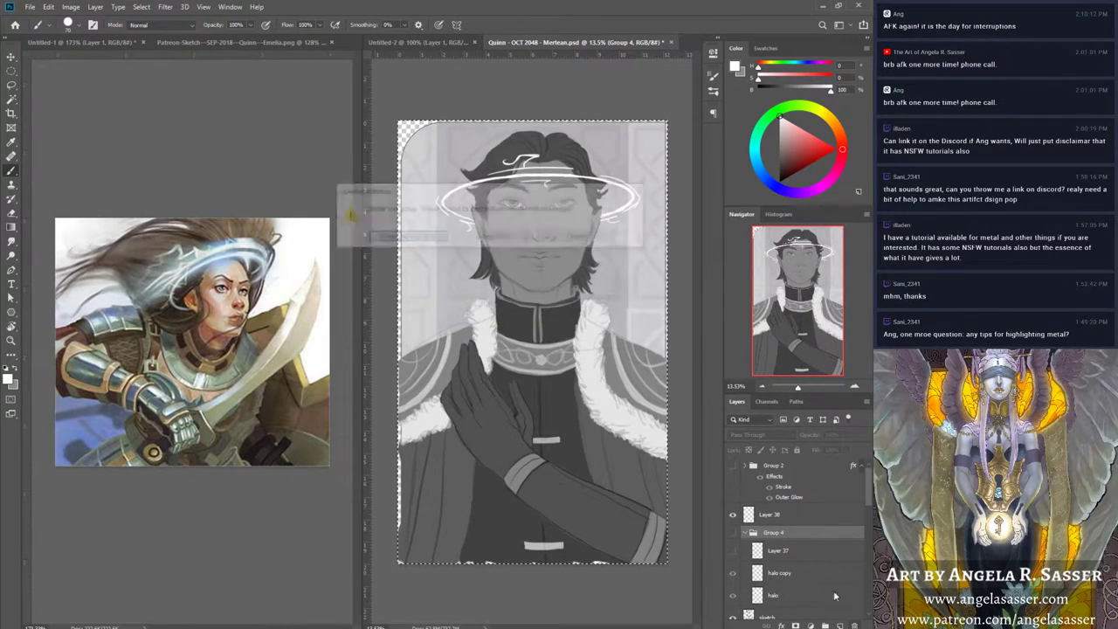
key(Return)
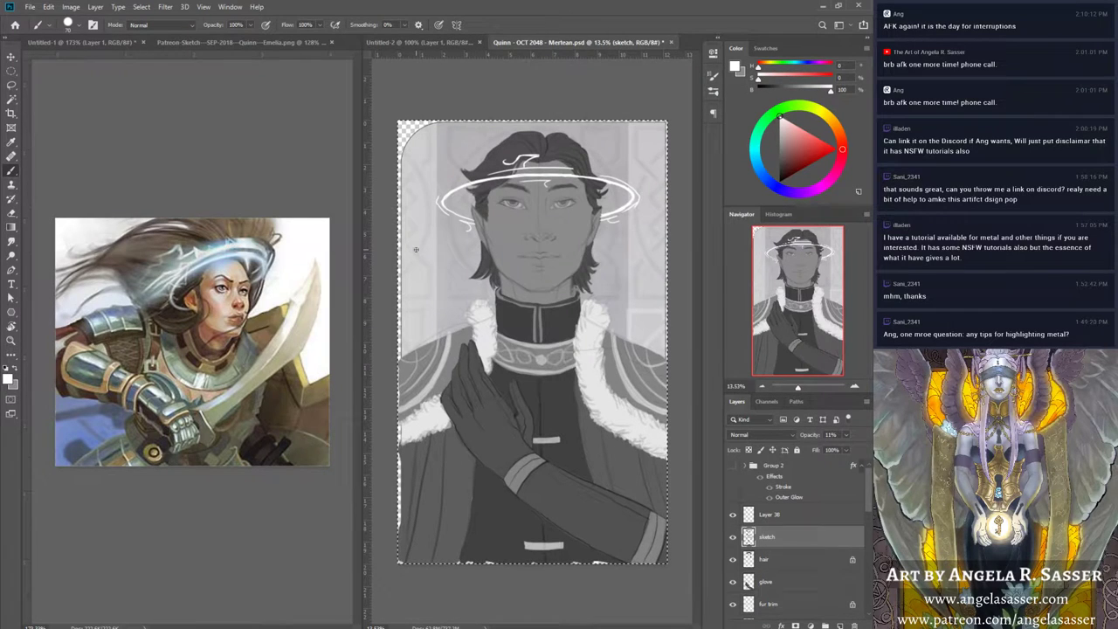
Step: Add a Brightness/Contrast adjustment layer above the sketch layer with Use Legacy on, brightness -32 and contrast -32
click(805, 560)
click(811, 625)
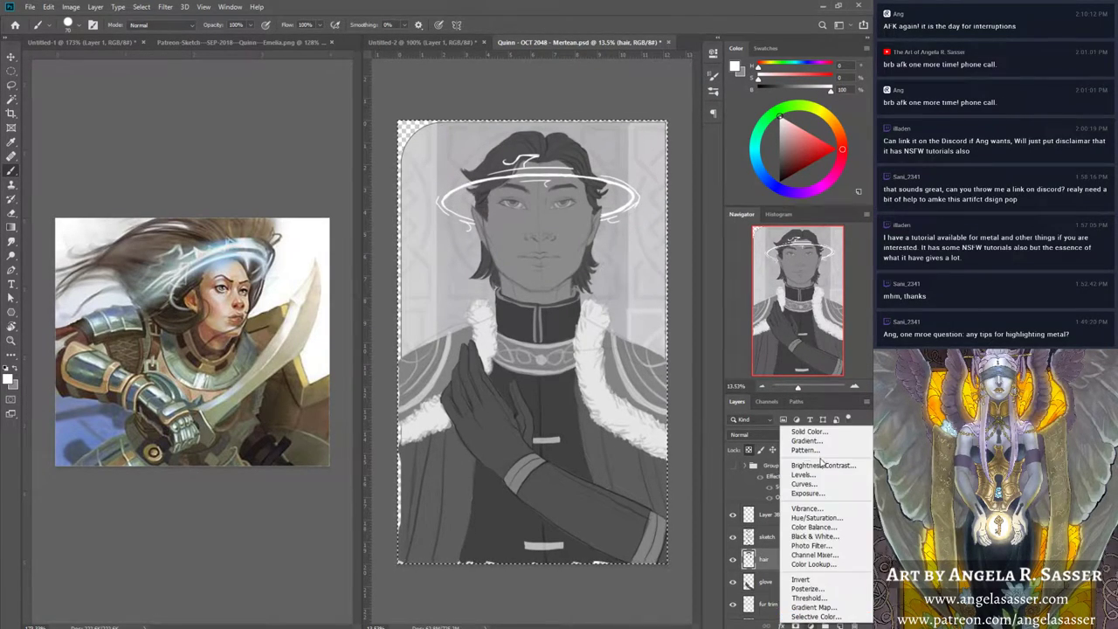
click(770, 536)
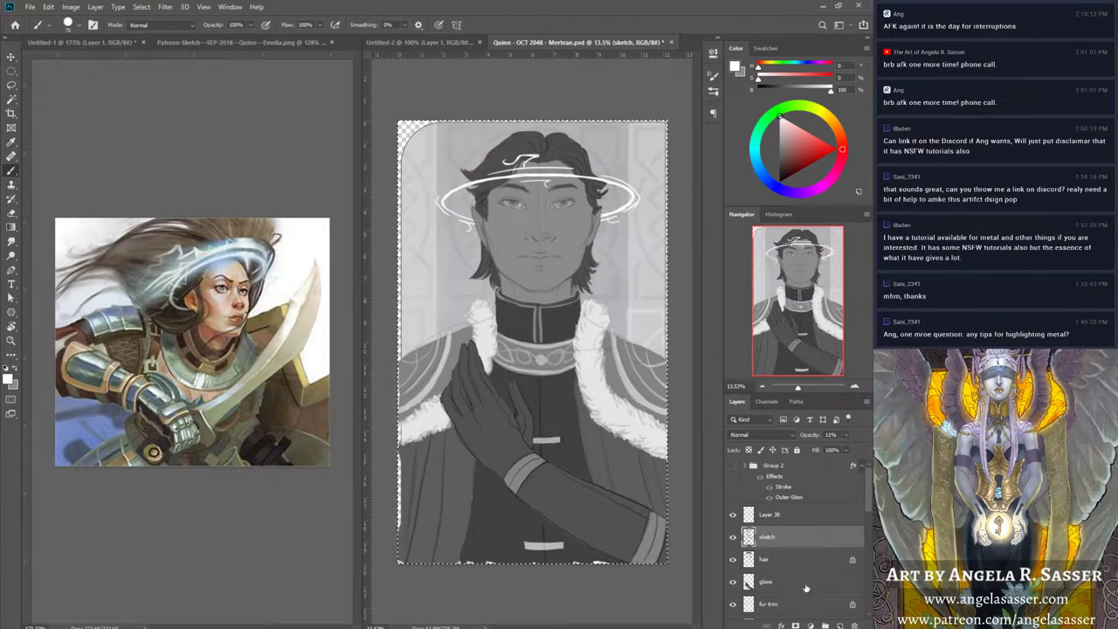
click(812, 625)
click(806, 464)
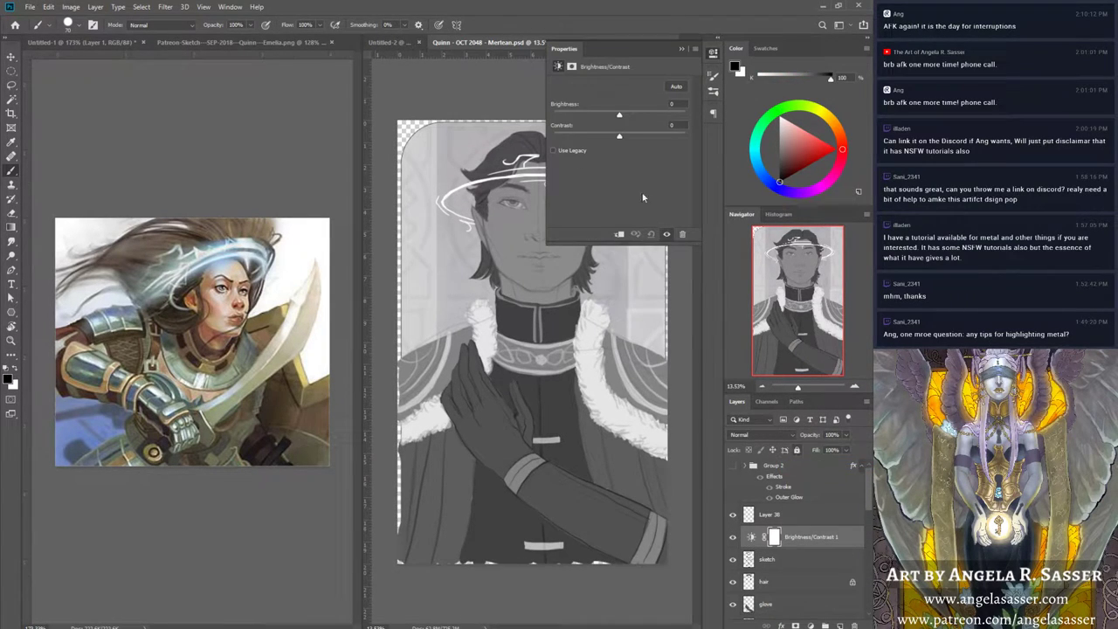
mouse_move(619, 114)
mouse_down()
mouse_move(597, 115)
mouse_move(607, 138)
mouse_move(595, 138)
mouse_move(598, 117)
mouse_up()
click(554, 150)
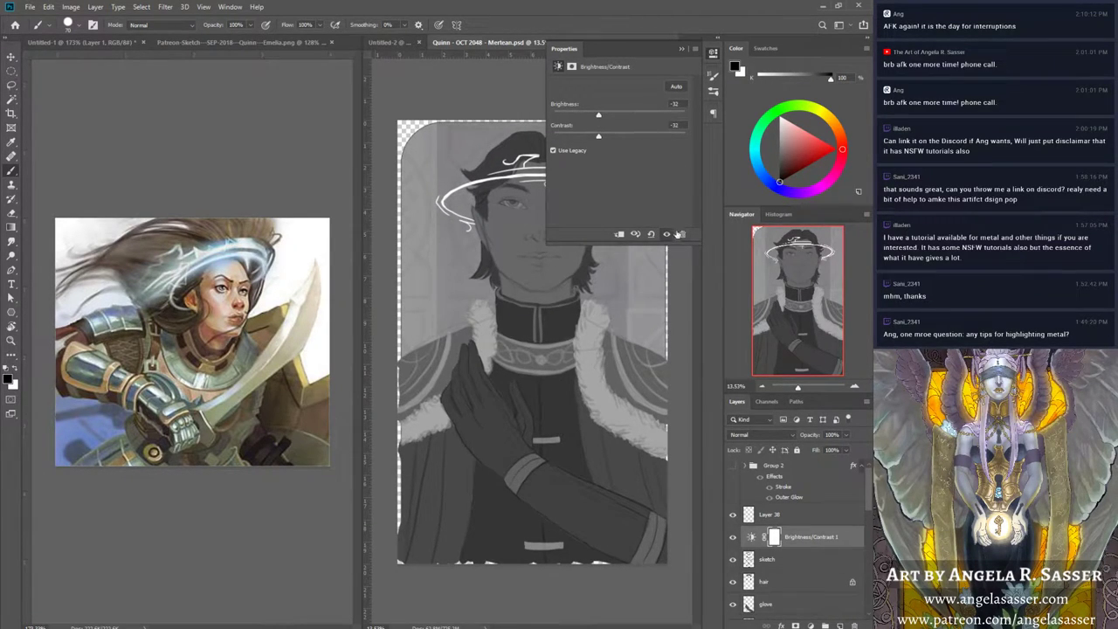
click(684, 50)
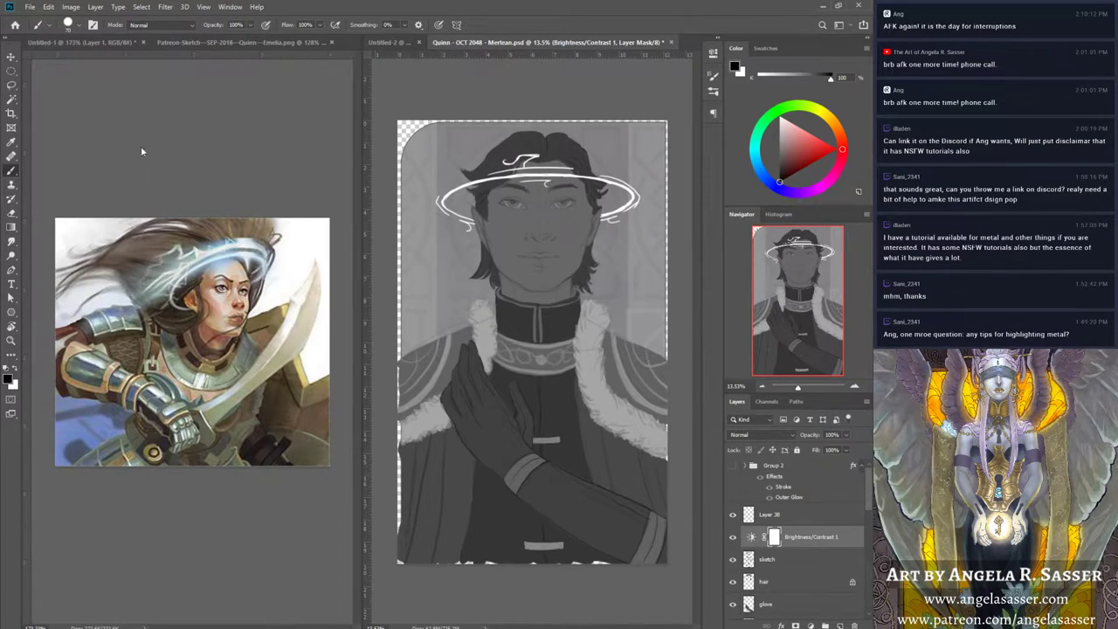
Step: Bring up the finished long-haired woman portrait as reference and fill the Brightness/Contrast layer's mask with black
click(297, 42)
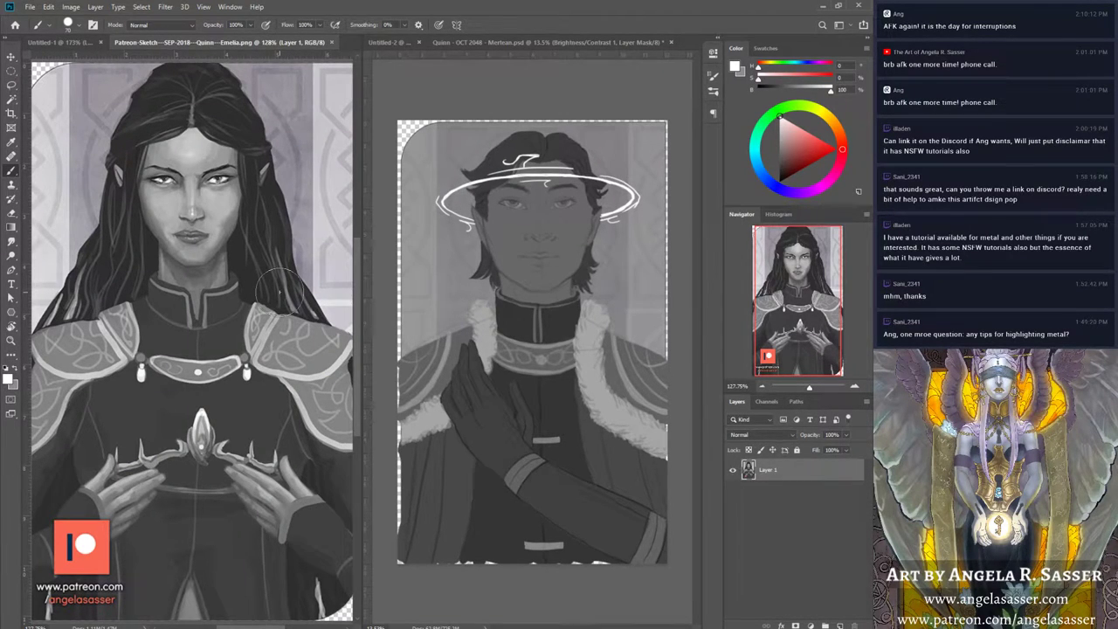
click(556, 61)
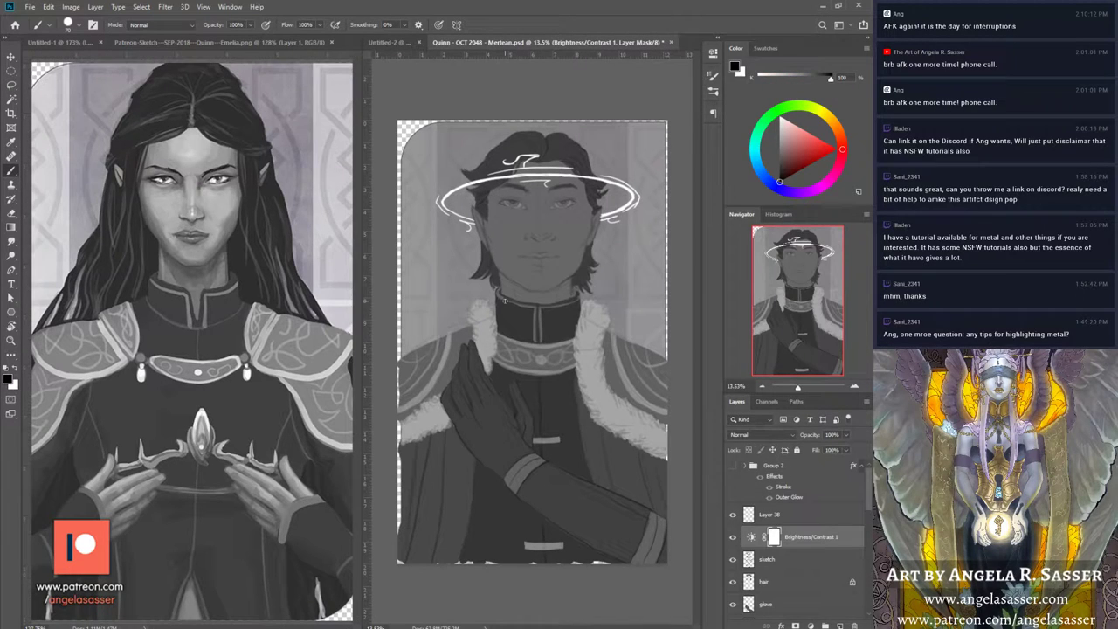
click(48, 7)
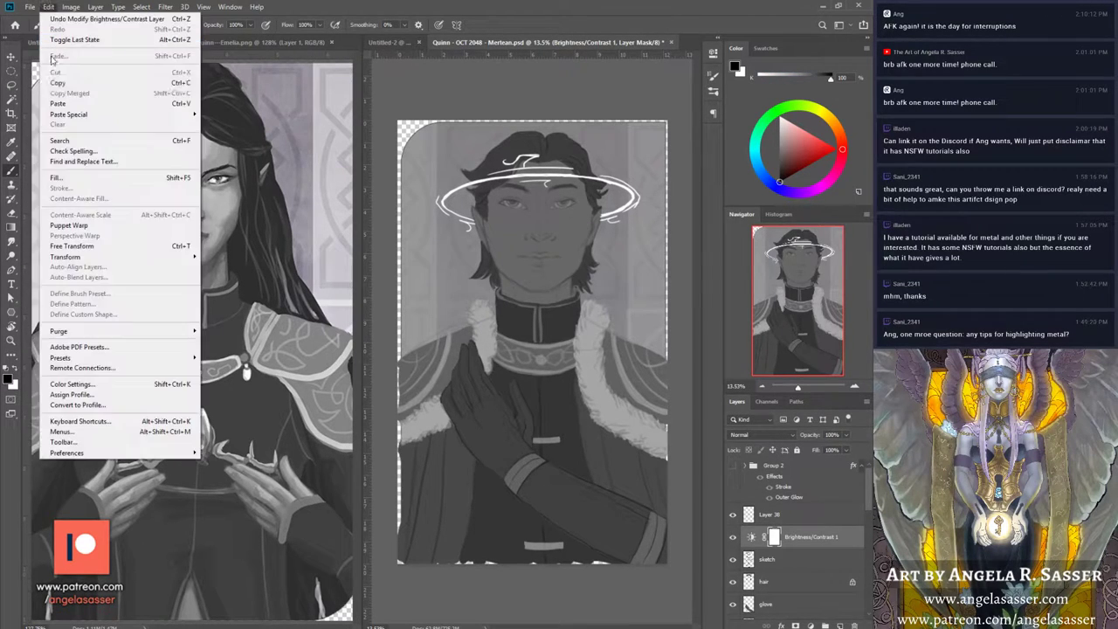
click(56, 179)
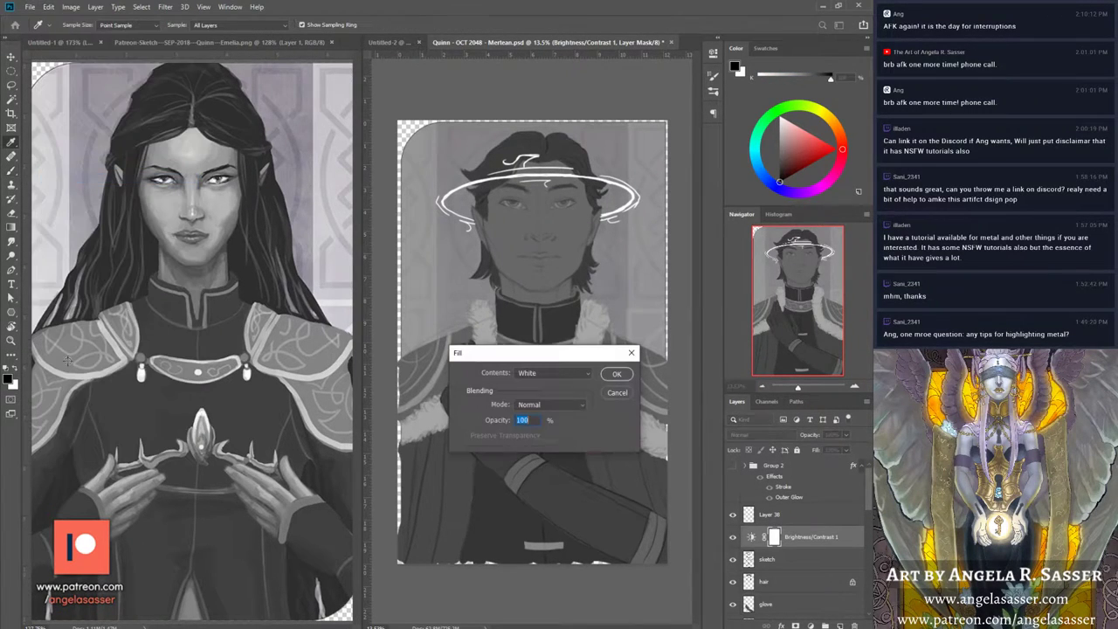
click(615, 377)
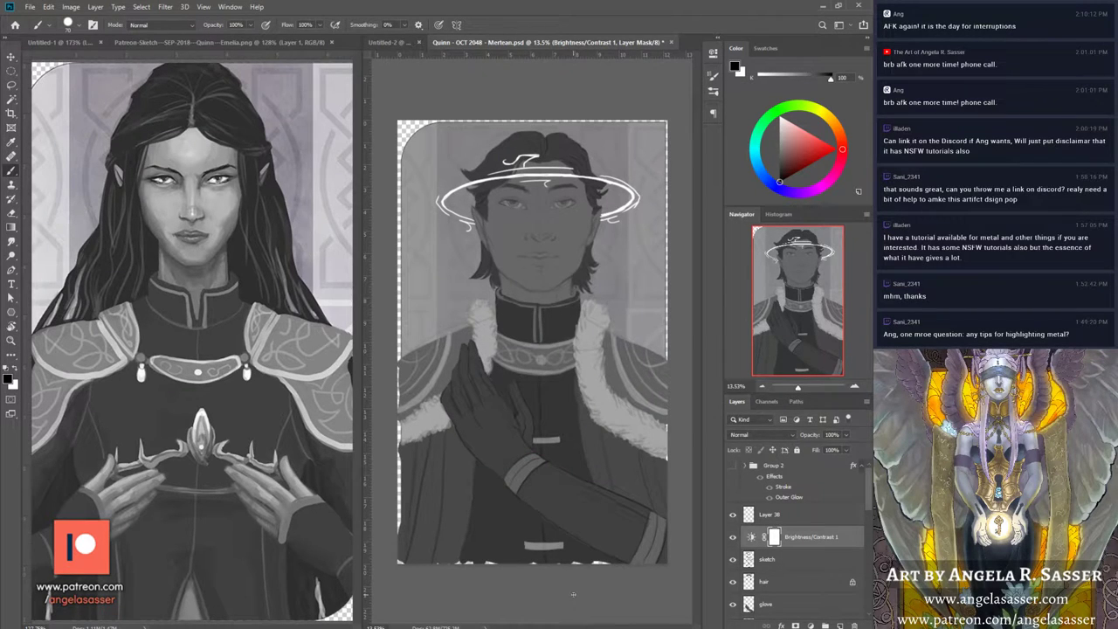
click(48, 7)
click(56, 179)
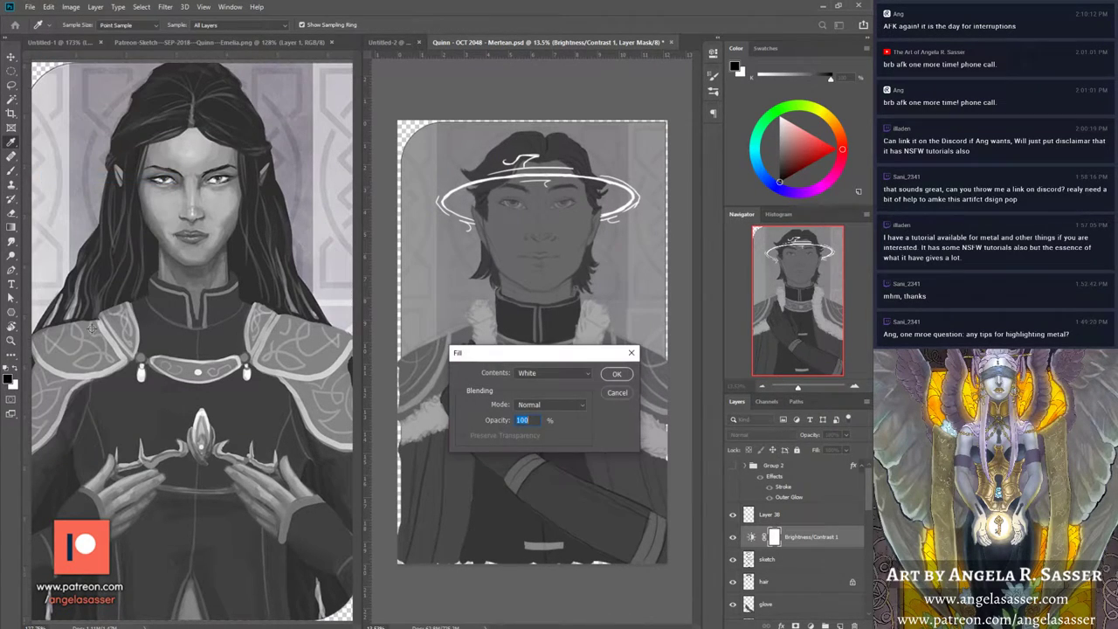
click(572, 375)
click(553, 454)
click(617, 374)
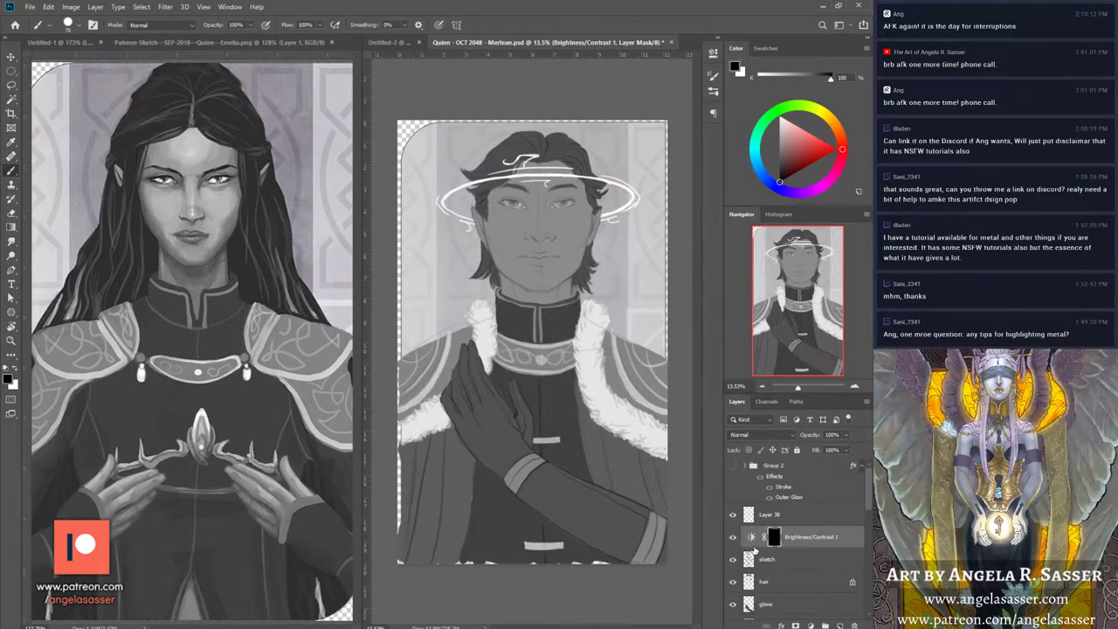
Step: Enable Transfer for a white brush and paint soft shadows on the adjustment mask over the neck, jaw and cheeks
key(x)
drag(504, 279, 531, 303)
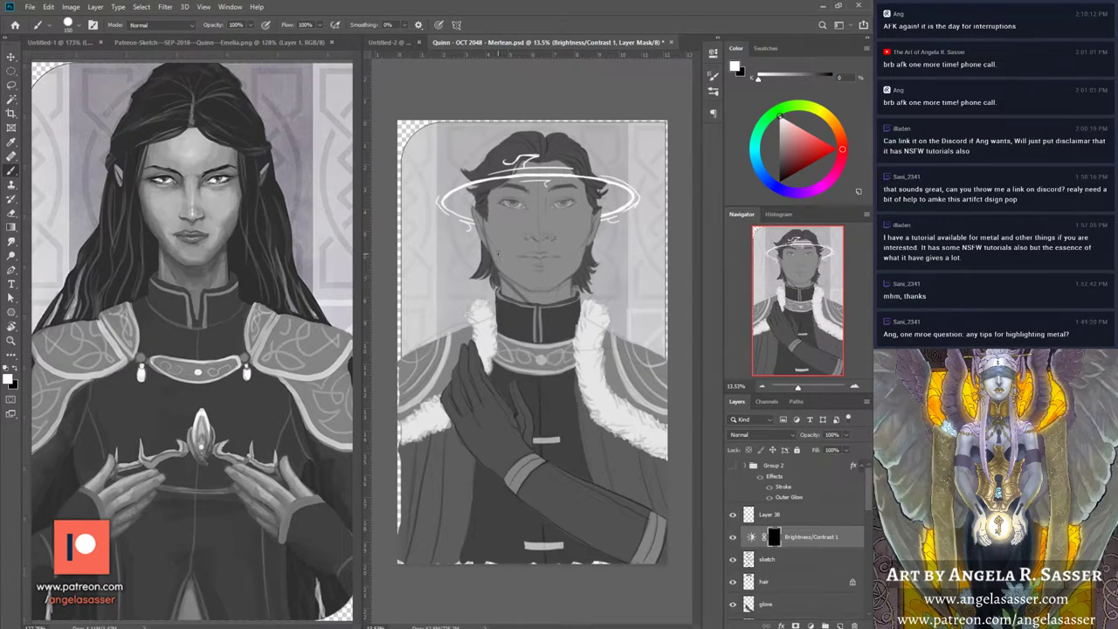
click(93, 25)
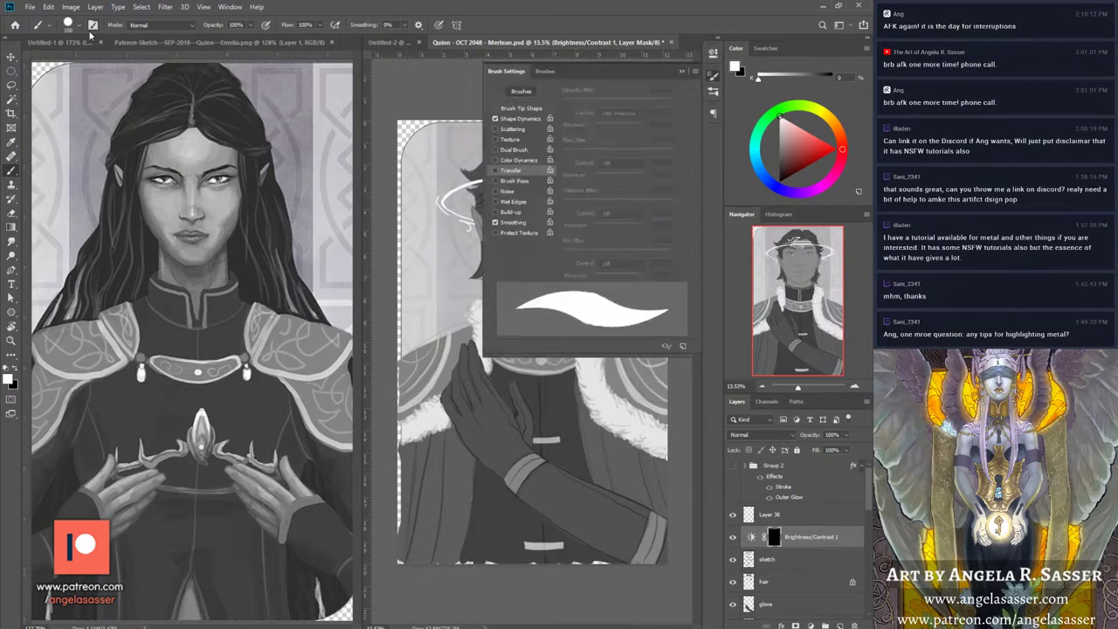
click(511, 171)
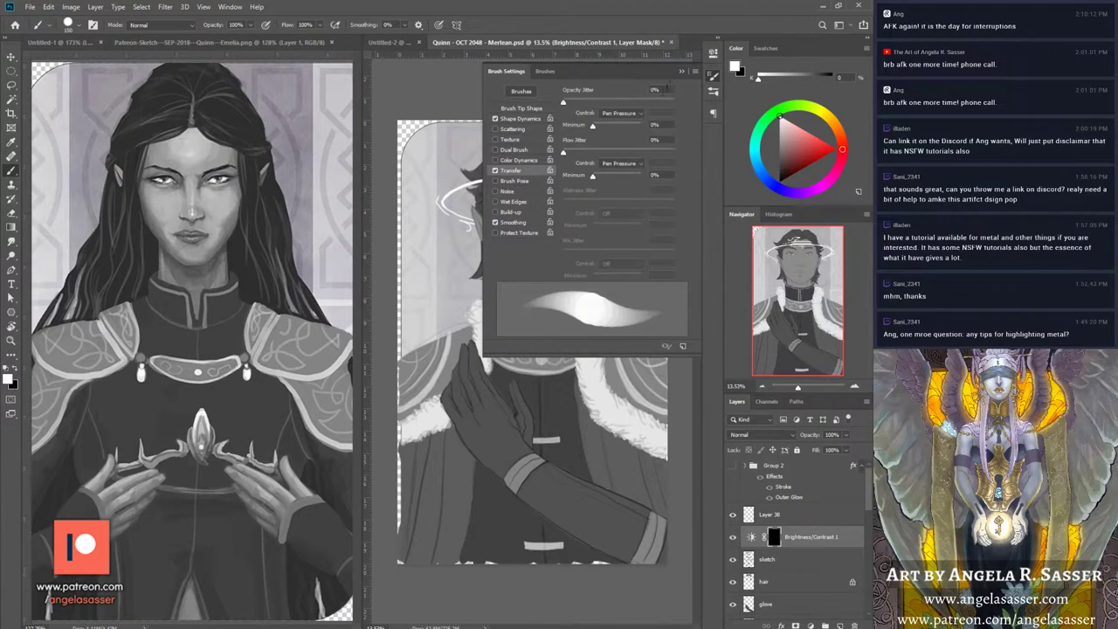
click(681, 71)
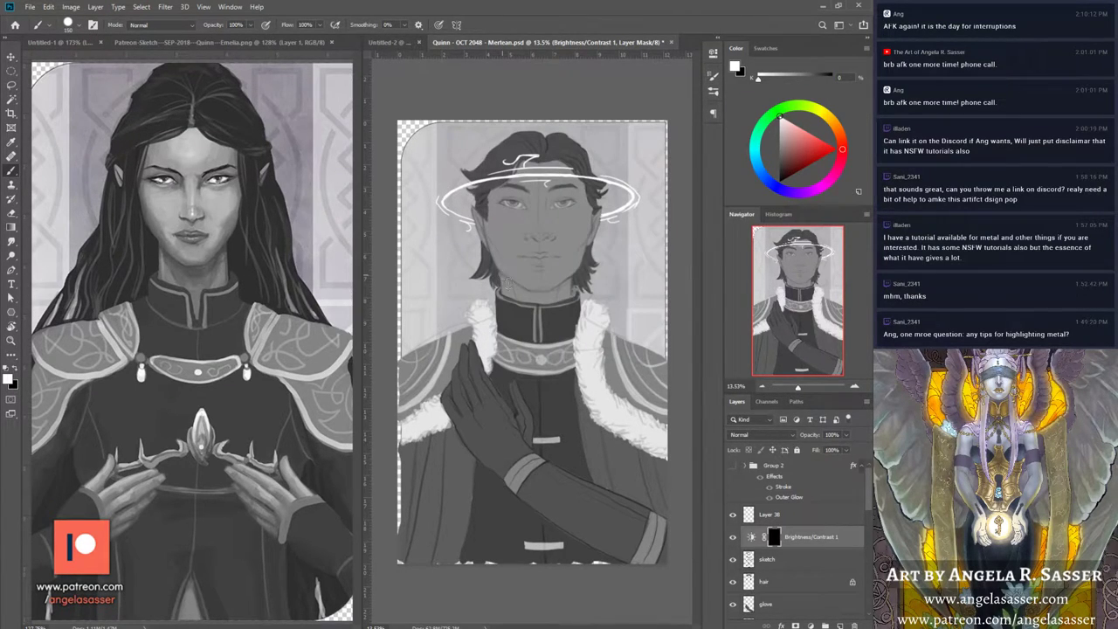
mouse_move(505, 278)
mouse_down()
mouse_move(535, 309)
mouse_move(518, 289)
mouse_move(540, 309)
mouse_move(560, 283)
mouse_up()
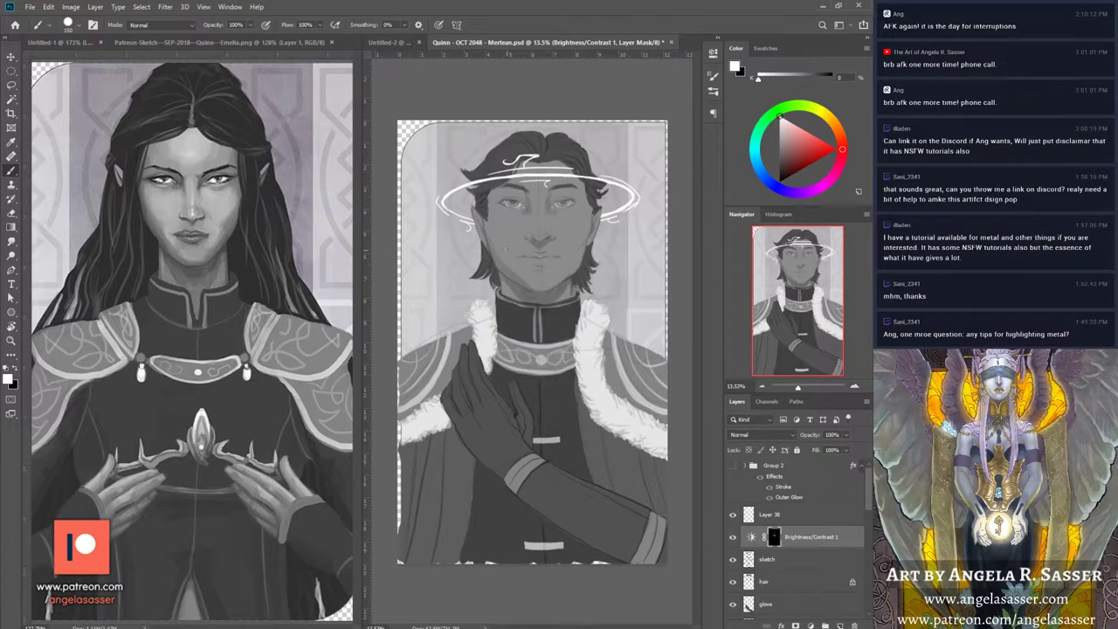
drag(496, 252, 517, 273)
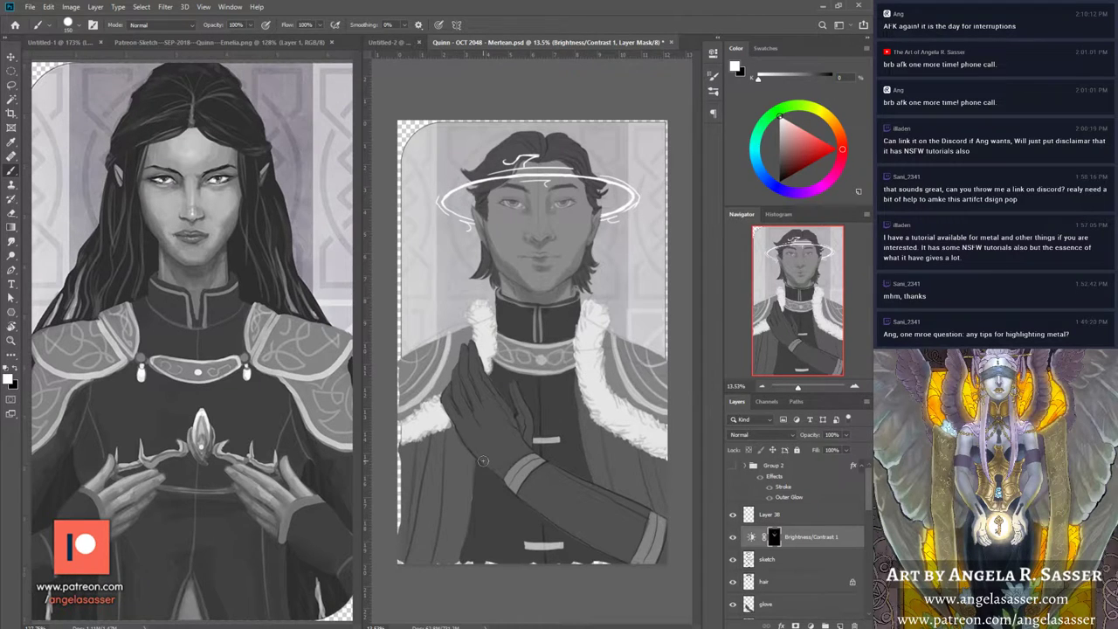
Step: Enlarge the brush to 500 px and paint broad shadow folds on the mask over both sides of the cloak
key(bracketright)
key(bracketright)
key(bracketright)
mouse_move(457, 473)
mouse_down()
mouse_move(442, 554)
mouse_move(442, 443)
mouse_move(409, 452)
mouse_move(442, 450)
mouse_up()
mouse_move(420, 486)
mouse_down()
mouse_move(407, 559)
mouse_move(402, 501)
mouse_up()
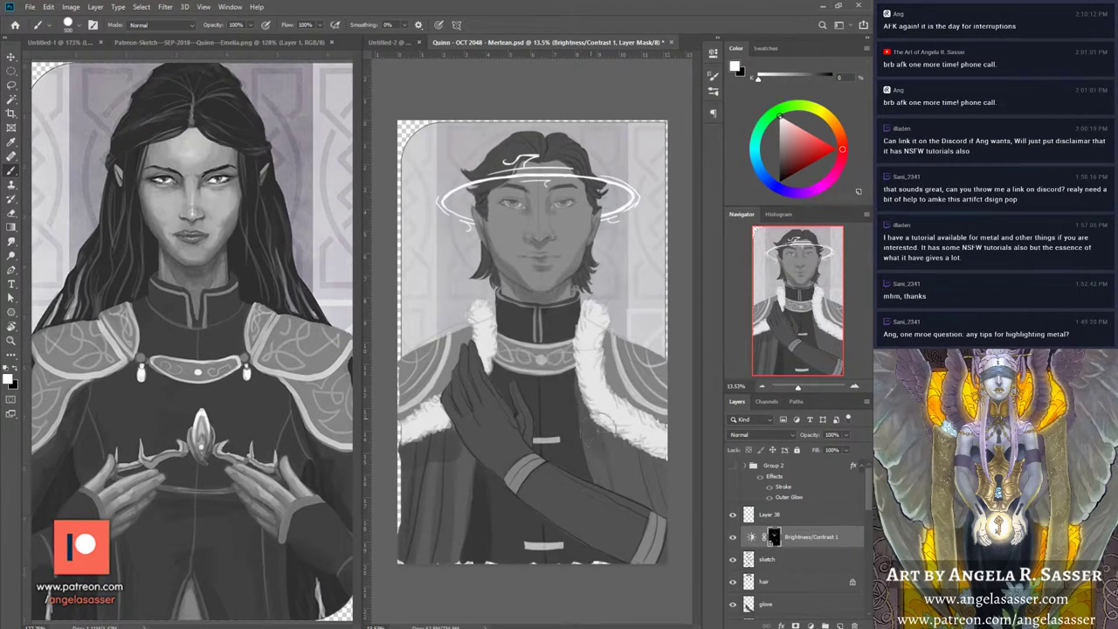
mouse_move(602, 424)
mouse_down()
mouse_move(648, 460)
mouse_move(612, 445)
mouse_move(661, 473)
mouse_move(589, 449)
mouse_move(612, 456)
mouse_move(626, 500)
mouse_move(652, 473)
mouse_move(668, 524)
mouse_up()
Step: Paint shadows on the mask over the forearm sleeve, the tunic around the arm, and the gloved hand
drag(576, 528, 650, 559)
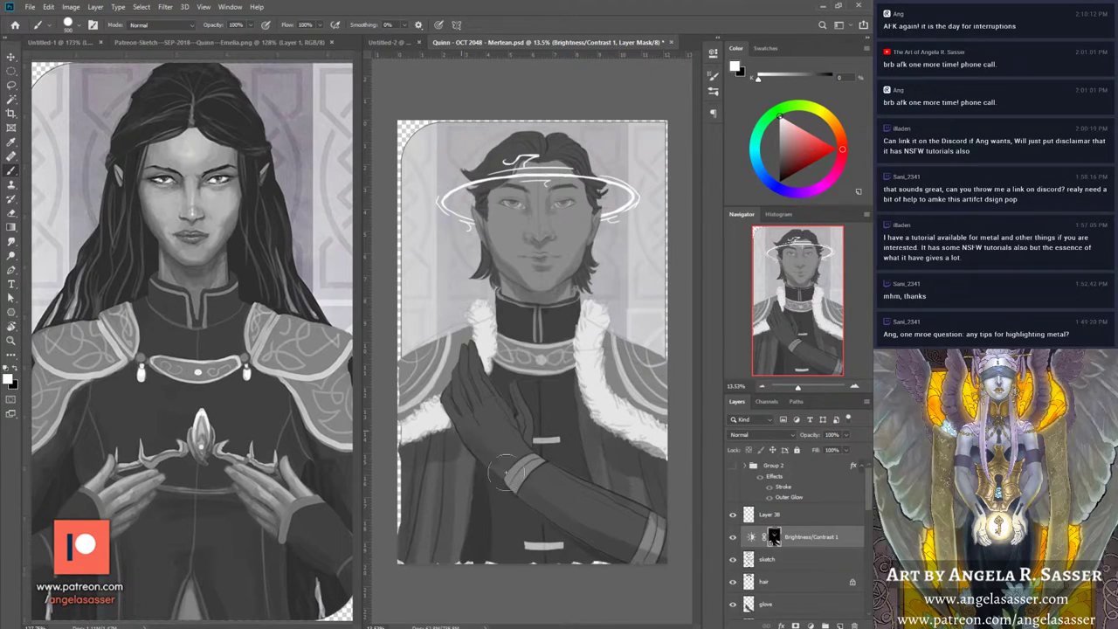
drag(480, 454, 529, 489)
mouse_move(518, 530)
mouse_down()
mouse_move(591, 587)
mouse_move(531, 506)
mouse_move(535, 547)
mouse_move(574, 547)
mouse_up()
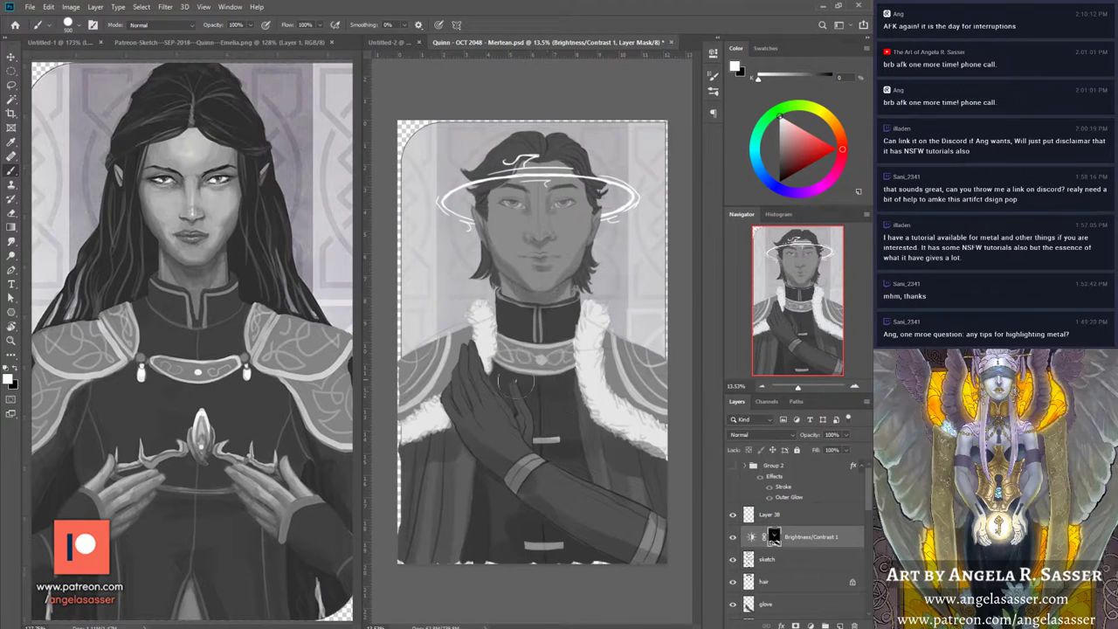
drag(564, 381, 515, 378)
mouse_move(540, 498)
mouse_down()
mouse_move(622, 551)
mouse_move(536, 485)
mouse_move(571, 522)
mouse_move(660, 563)
mouse_up()
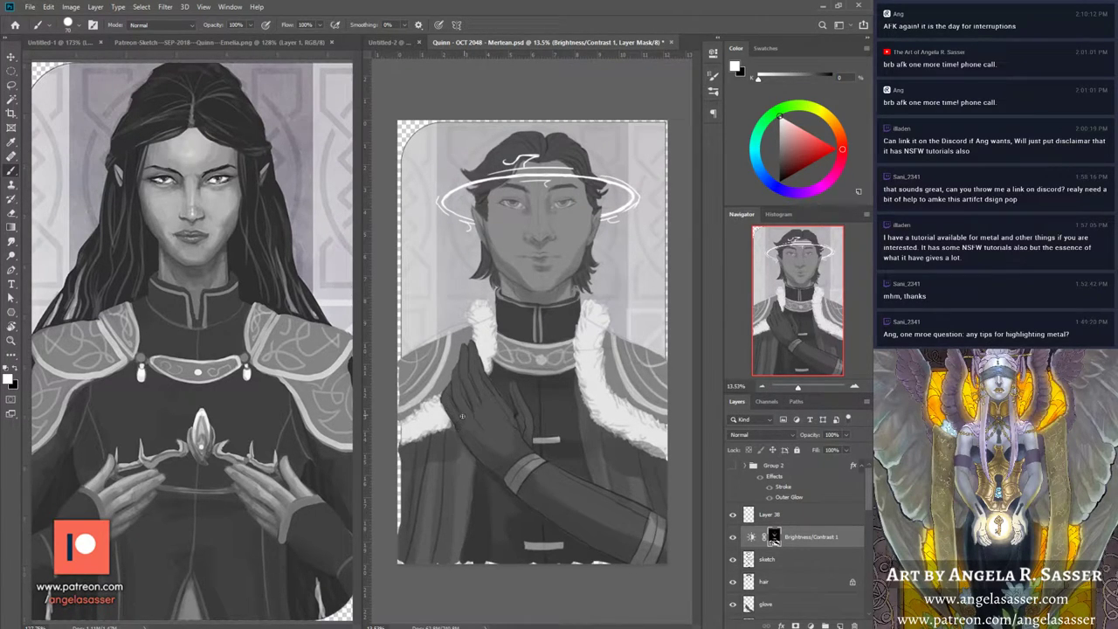
mouse_move(477, 420)
mouse_down()
mouse_move(454, 372)
mouse_move(487, 418)
mouse_up()
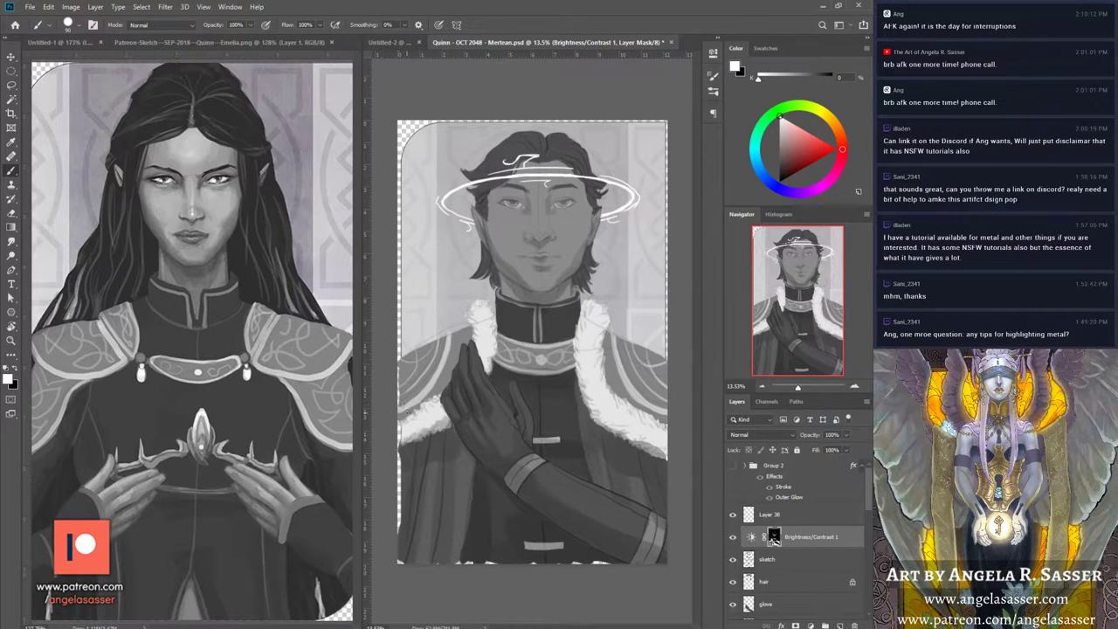
Step: Paint shadows on the Brightness/Contrast mask over the lower cloak folds and both shoulder pieces
drag(410, 428, 423, 444)
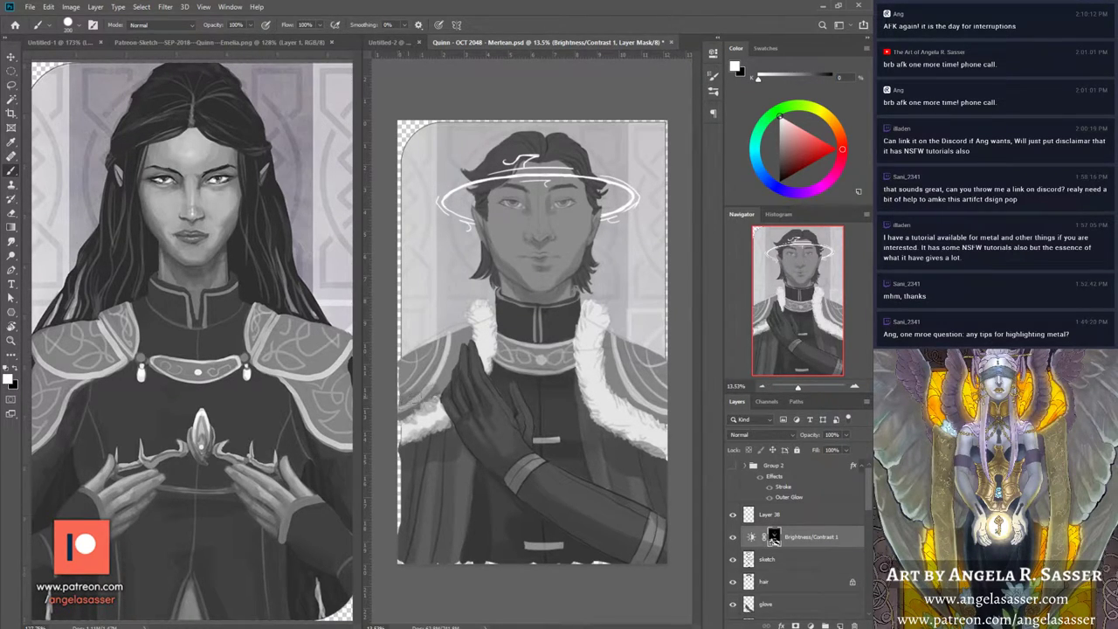
drag(444, 370, 410, 377)
mouse_move(624, 380)
mouse_down()
mouse_move(621, 400)
mouse_move(660, 410)
mouse_move(616, 371)
mouse_move(652, 391)
mouse_up()
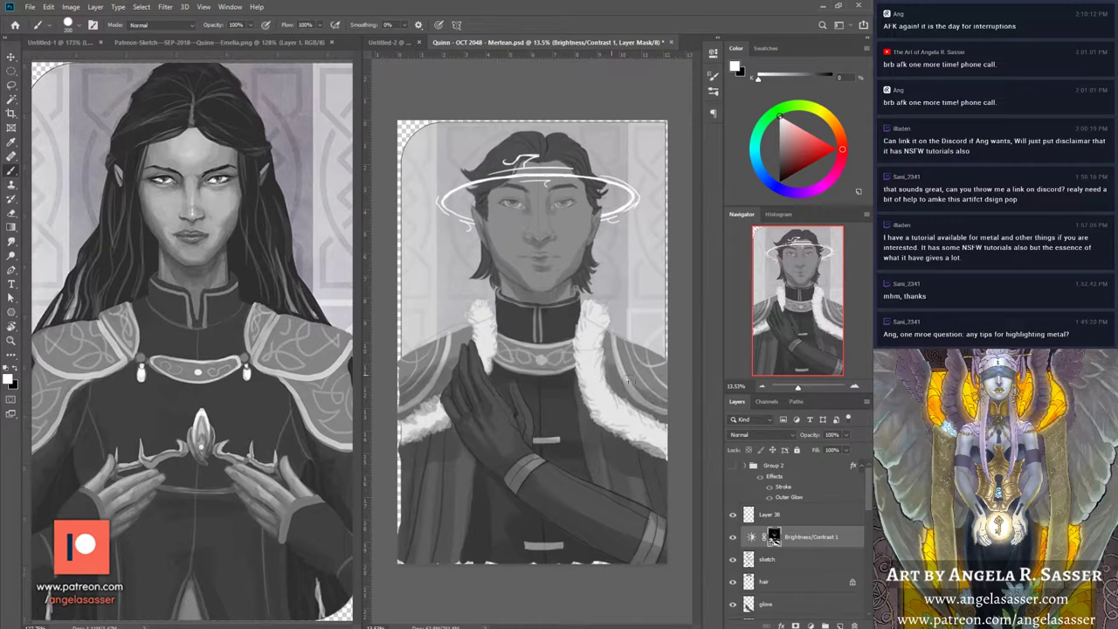
Step: Paint shadows on the adjustment mask over the fur trim on both sides, varying the brush size for clumps and broad areas
mouse_move(630, 380)
mouse_down()
mouse_move(588, 347)
mouse_move(581, 374)
mouse_move(627, 436)
mouse_move(603, 419)
mouse_move(649, 455)
mouse_move(659, 443)
mouse_move(585, 377)
mouse_move(584, 308)
mouse_up()
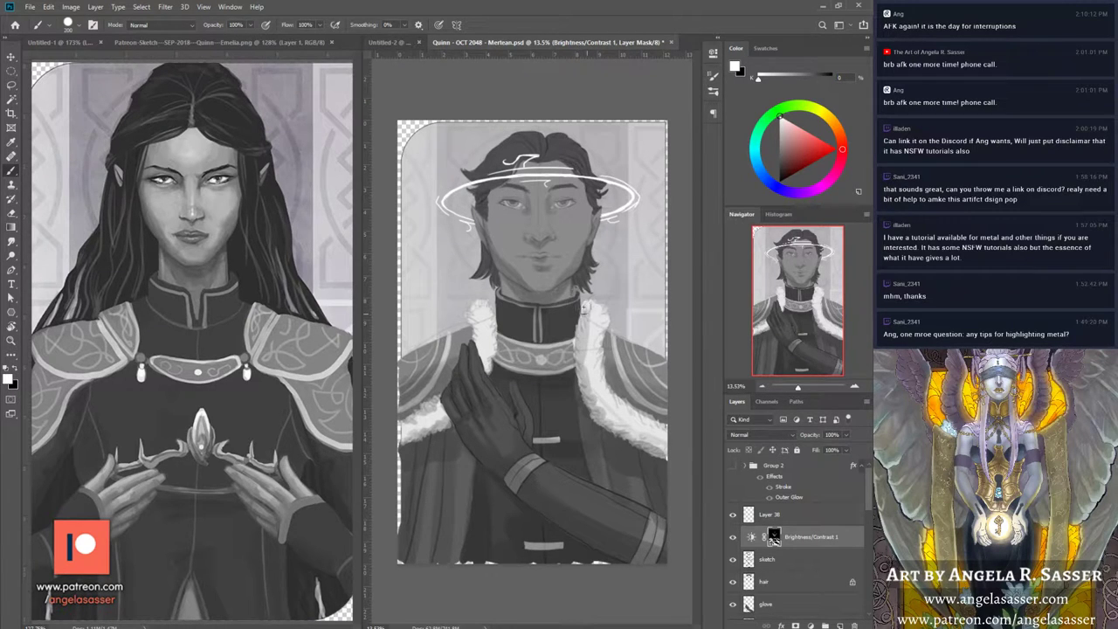
mouse_move(492, 344)
mouse_down()
mouse_move(496, 366)
mouse_move(490, 333)
mouse_move(497, 378)
mouse_move(476, 321)
mouse_move(468, 347)
mouse_move(479, 313)
mouse_up()
key(bracketleft)
key(bracketleft)
key(bracketleft)
key(bracketleft)
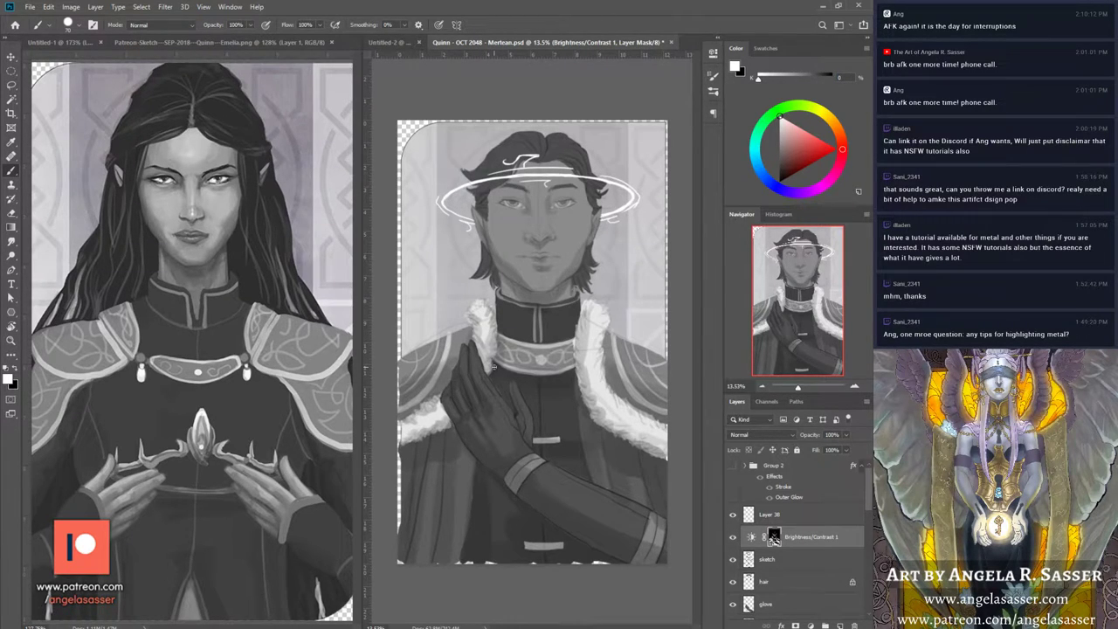
key(bracketright)
key(bracketright)
key(bracketright)
key(bracketright)
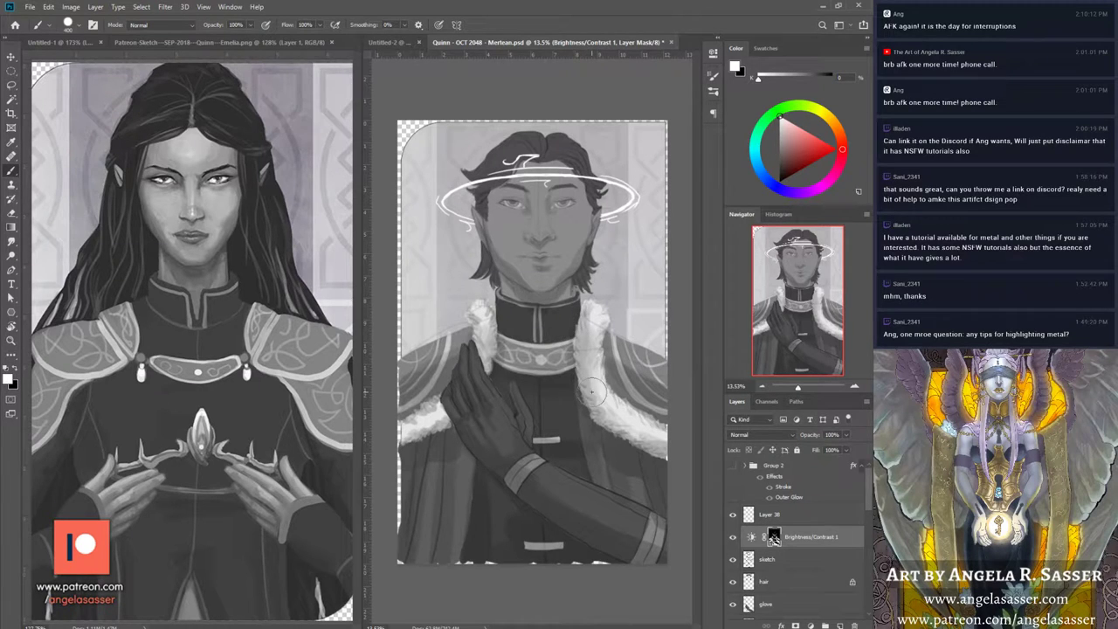
key(bracketleft)
key(bracketleft)
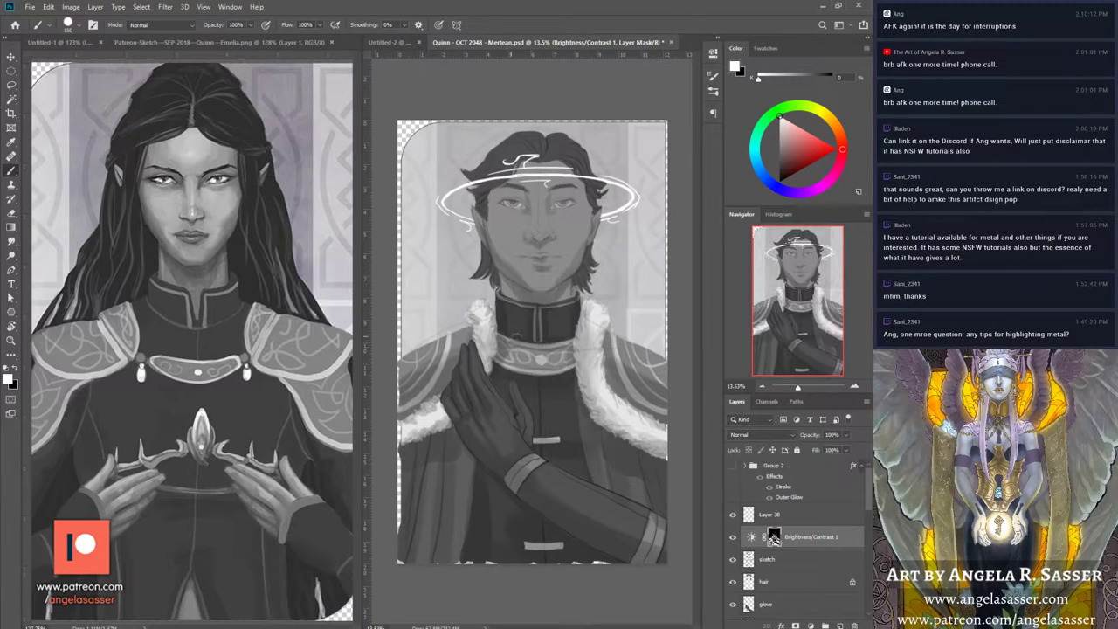
Step: Paint shadows on the mask below the ornamented collar and over the cloak folds, enlarging the brush to 500 px
mouse_move(504, 370)
mouse_down()
mouse_move(530, 373)
mouse_move(576, 363)
mouse_up()
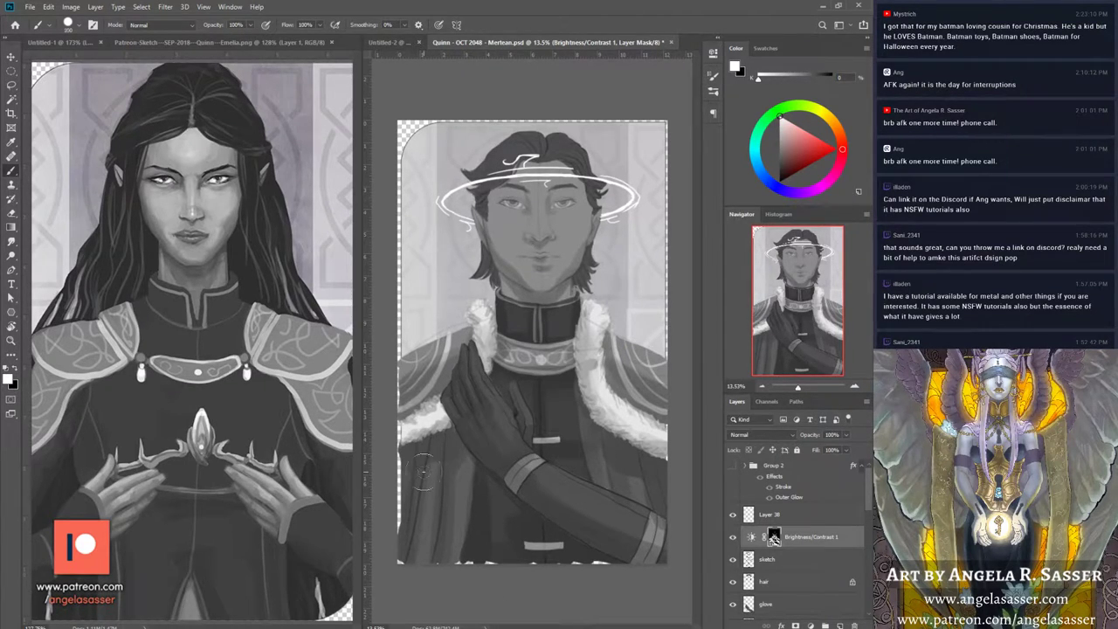
key(bracketright)
key(bracketright)
key(bracketright)
key(bracketright)
key(bracketright)
key(bracketright)
Step: Add a second Brightness/Contrast adjustment layer using legacy mode with brightness 28 and contrast 12
click(826, 622)
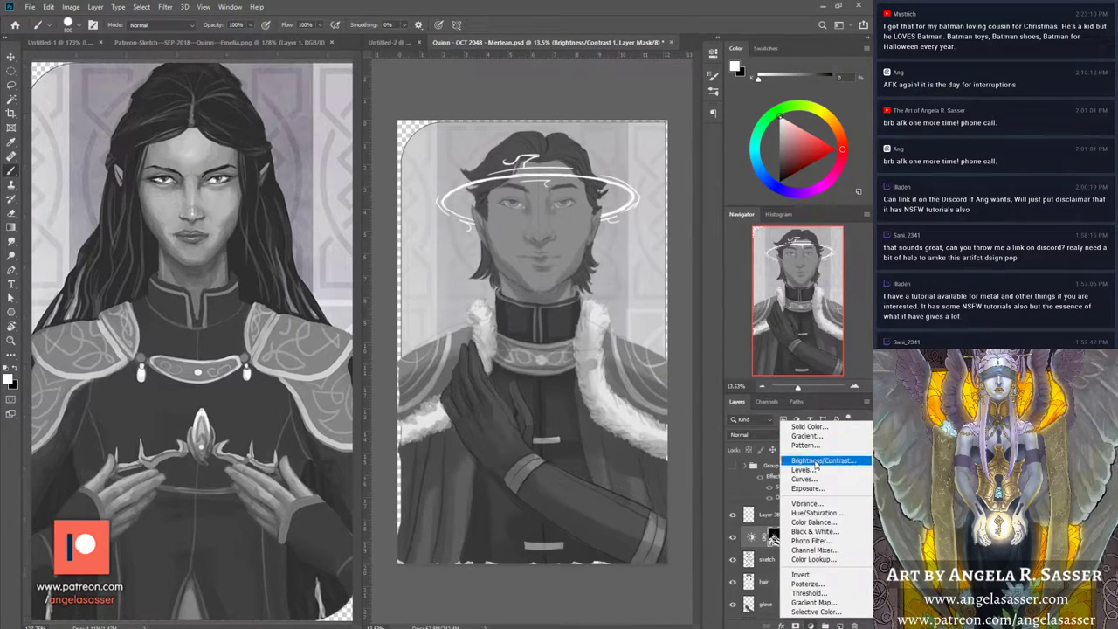
click(797, 461)
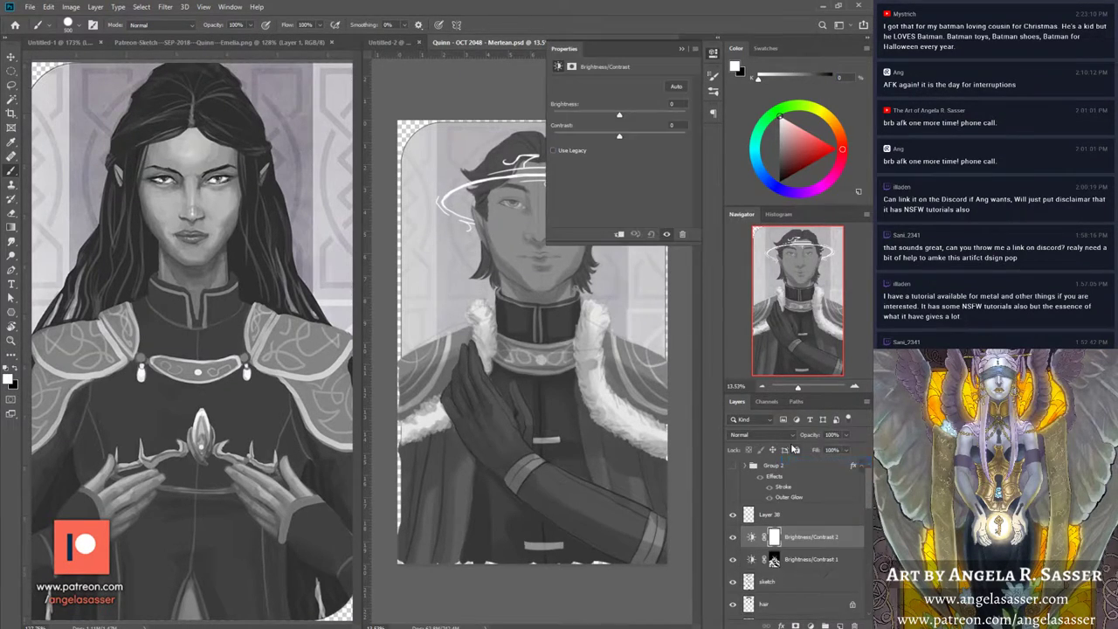
click(583, 152)
drag(619, 115, 626, 137)
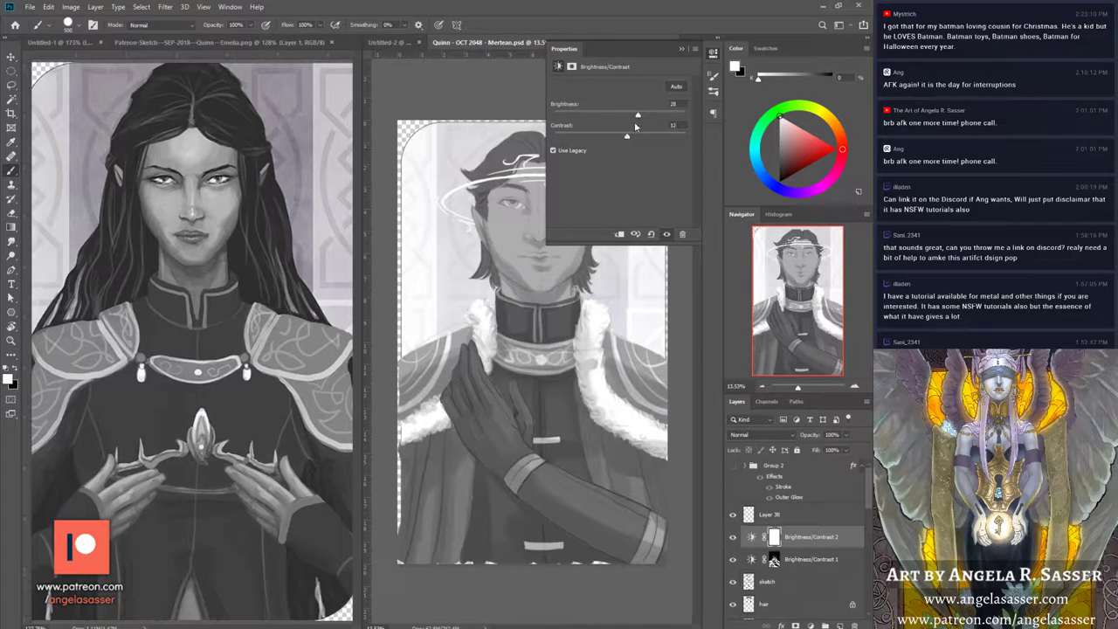
click(668, 234)
click(667, 234)
click(681, 48)
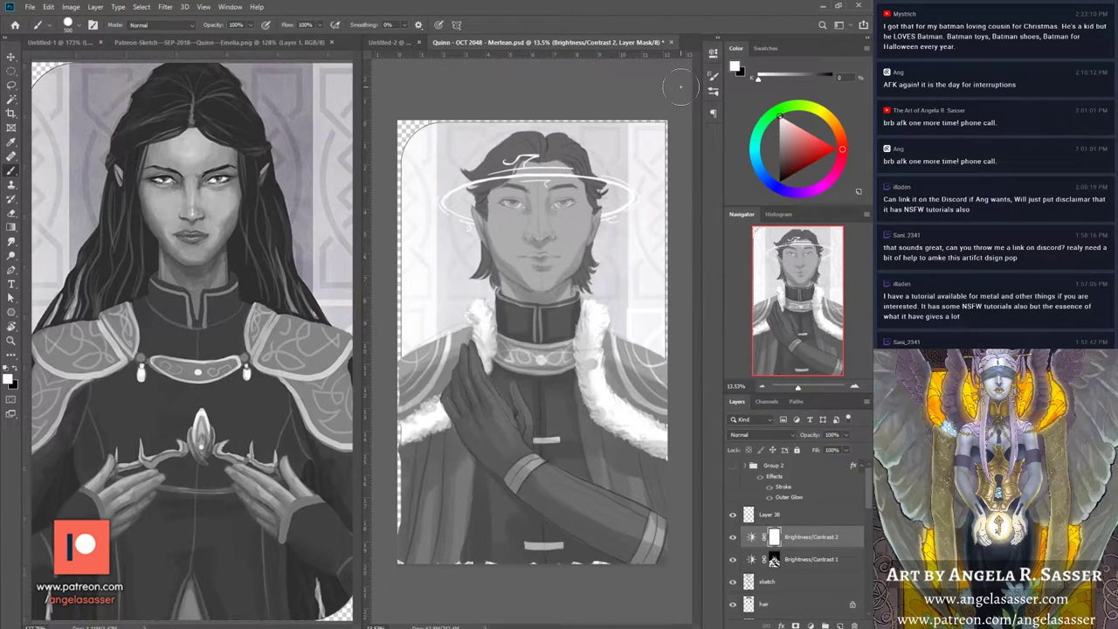
Step: Fill the new Brightness/Contrast layer's mask with black and return to the Brush tool
click(48, 6)
click(70, 179)
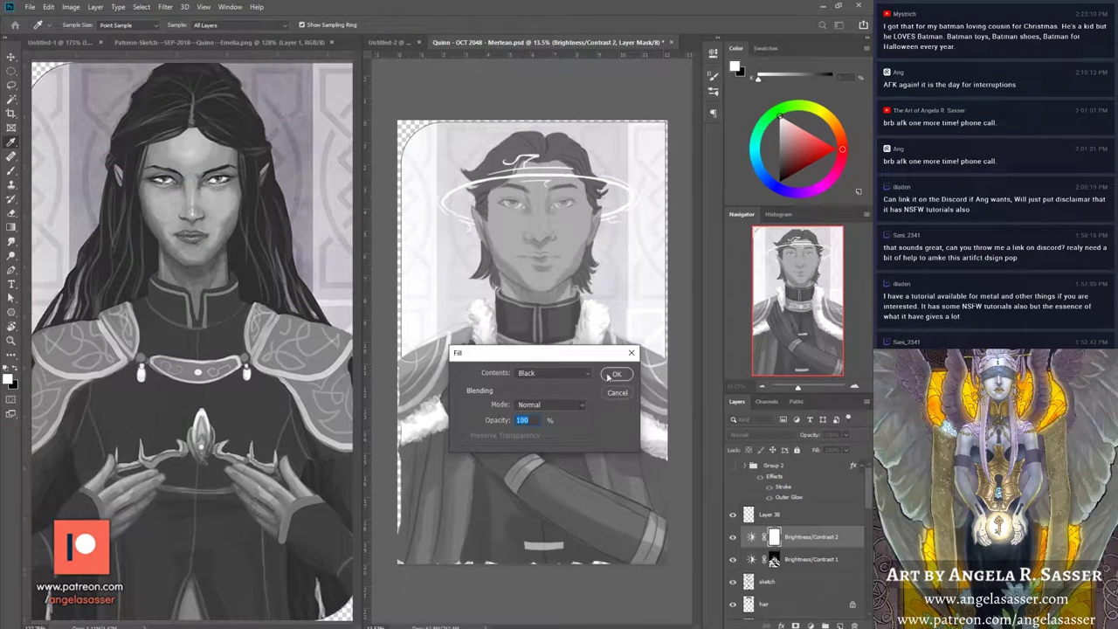
click(615, 374)
key(b)
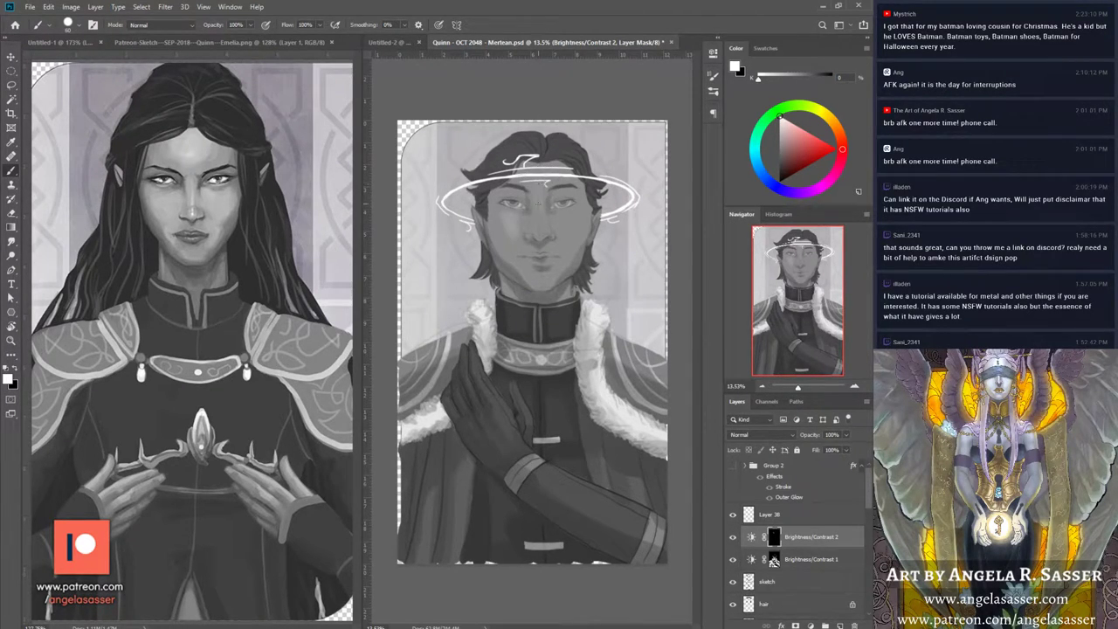
Step: Paint white on the Brightness/Contrast 2 mask to lighten the nose and face, then enlarge the brush for broader highlights
drag(540, 195, 539, 234)
key(x)
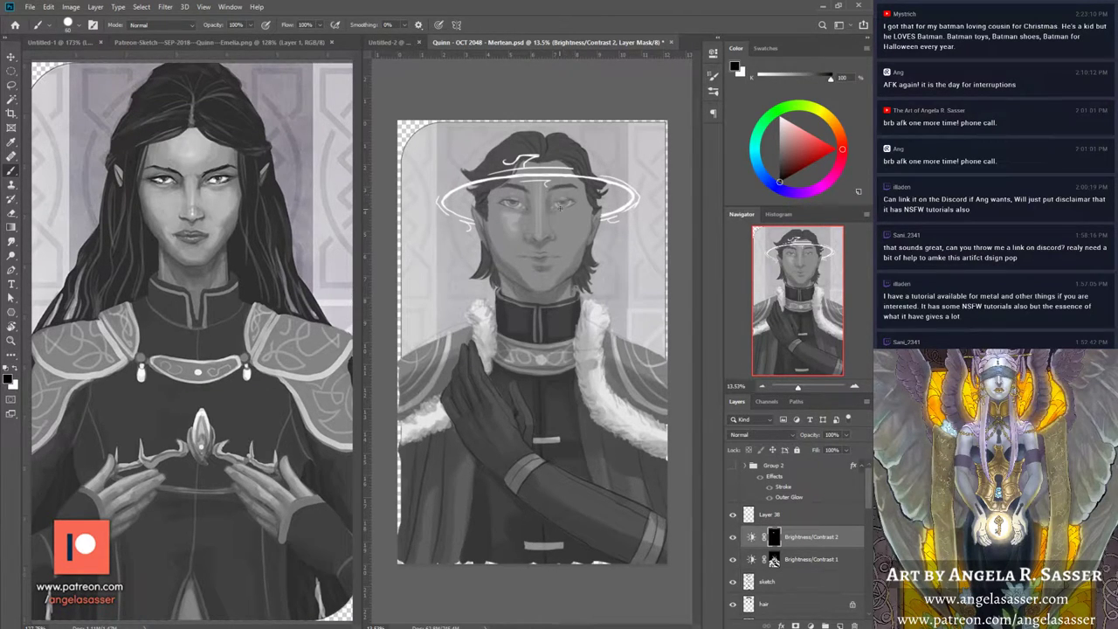
key(x)
key(bracketright)
key(bracketright)
key(bracketright)
key(bracketright)
key(bracketright)
key(bracketright)
key(bracketright)
key(bracketright)
key(bracketright)
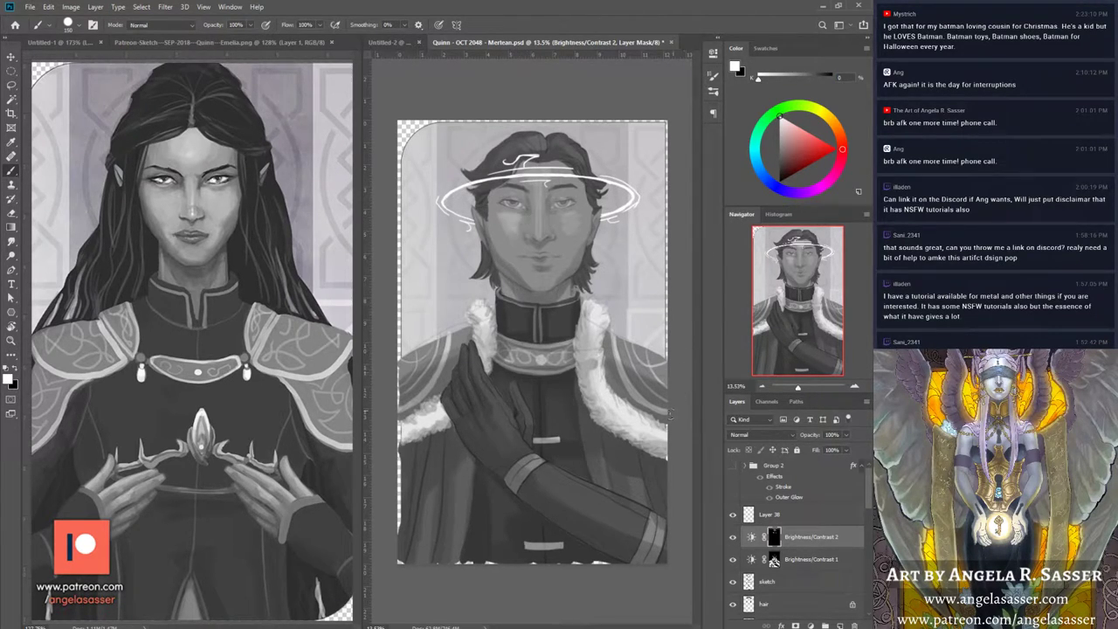
Step: Refine the highlights on the face by alternating white and black paint on the Brightness/Contrast 2 mask
key(x)
key(x)
key(x)
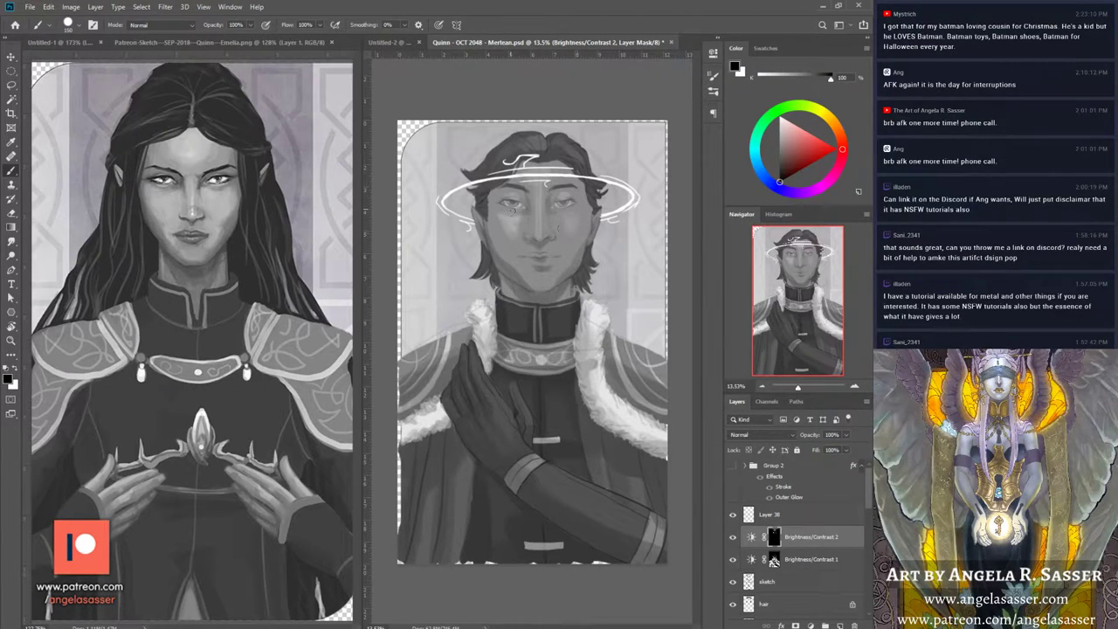
key(x)
key(x)
key(x)
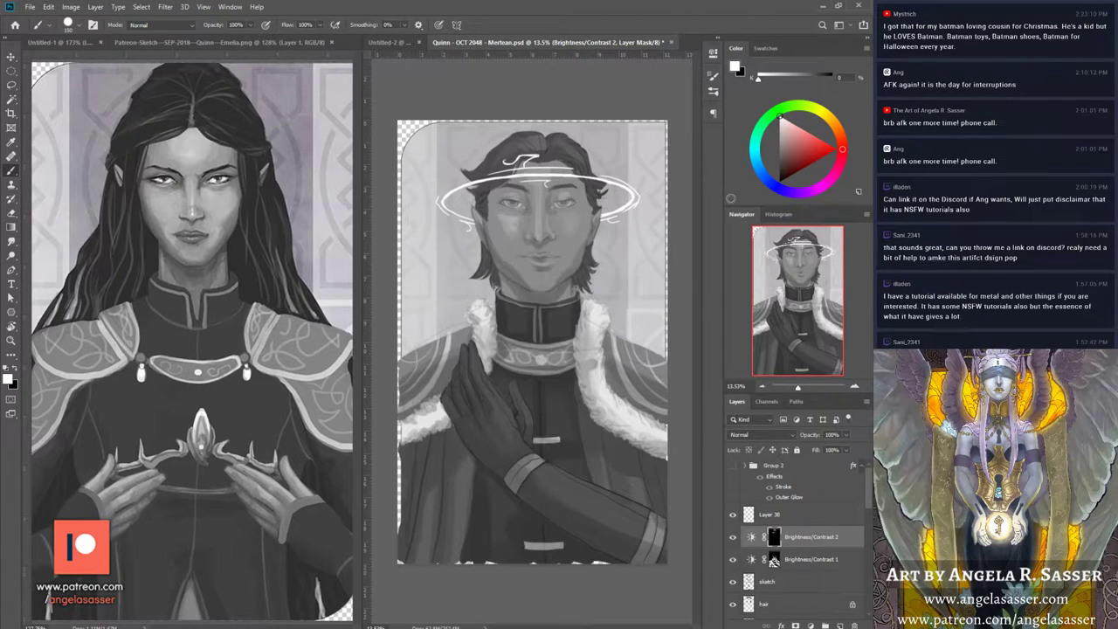
key(x)
key(x)
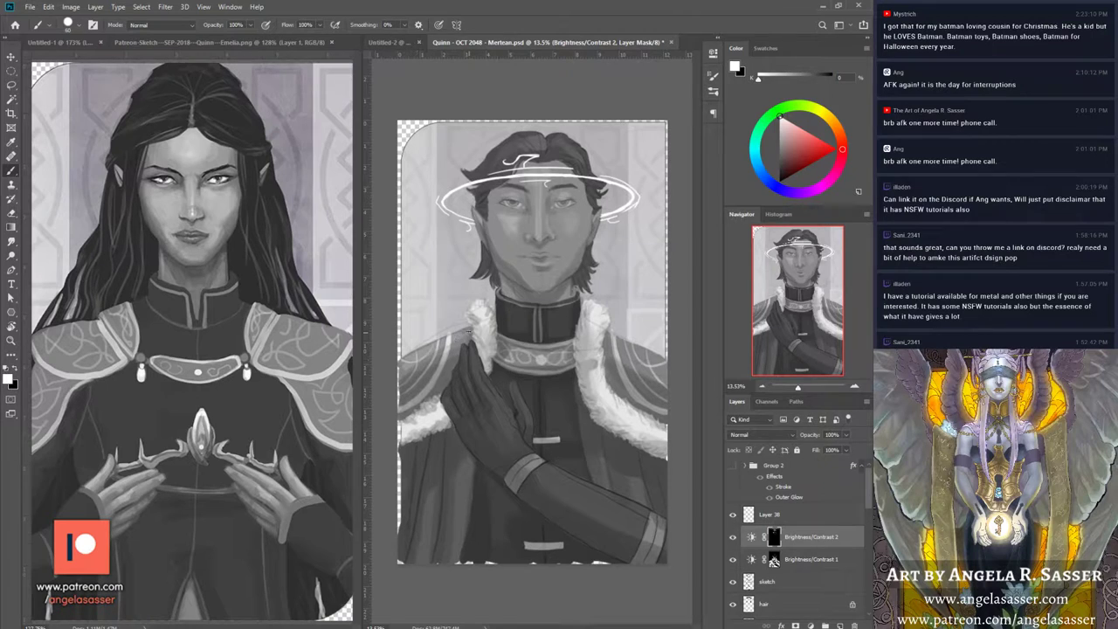
Step: Paint highlights on the Brightness/Contrast 2 mask over both shoulder pieces and the gloved hand
drag(465, 342, 452, 333)
drag(615, 345, 654, 362)
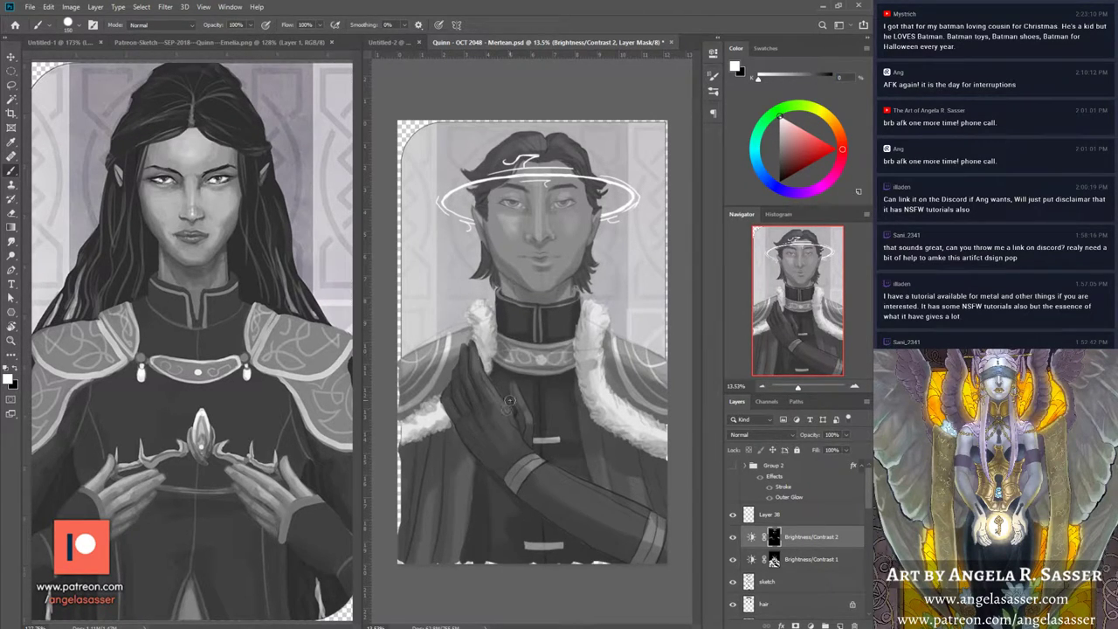
key(bracketleft)
key(x)
key(x)
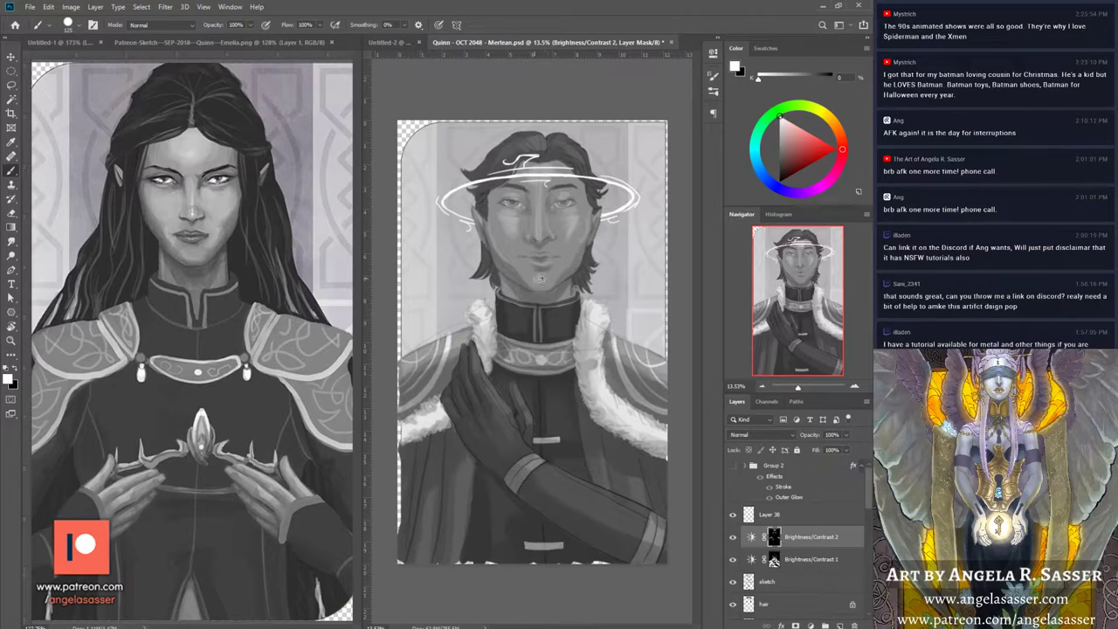
Step: Paint highlights on the mask over the lips and chin
key(x)
key(x)
drag(535, 253, 545, 254)
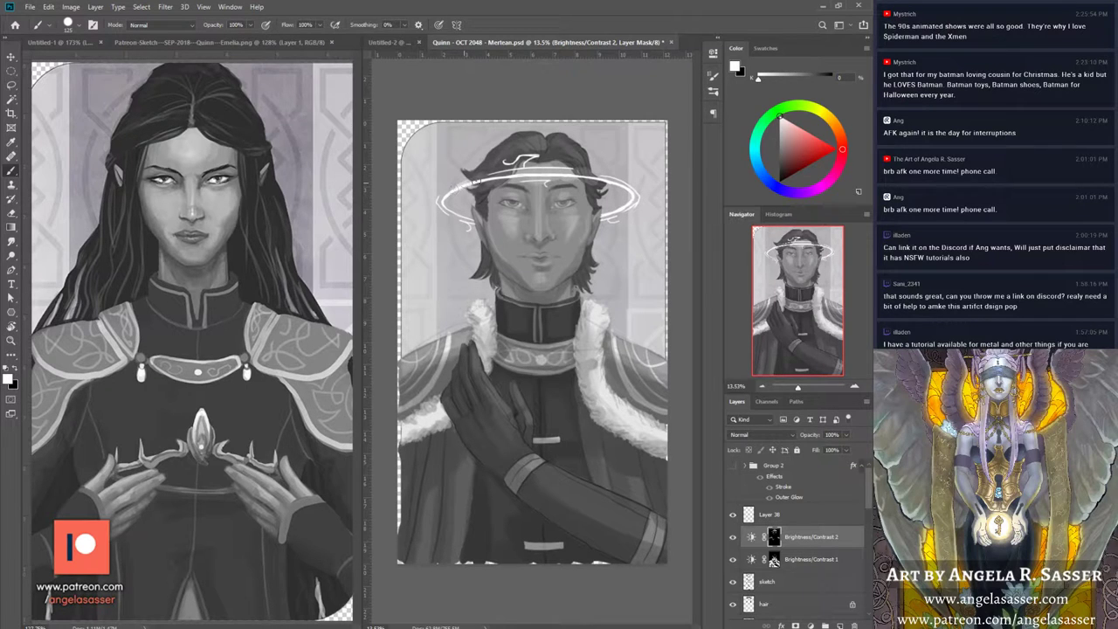
Step: Brighten the areas around the halo band on the mask and soften them with an enlarged 300 px black brush
mouse_move(592, 176)
mouse_down()
mouse_move(625, 184)
mouse_move(605, 180)
mouse_up()
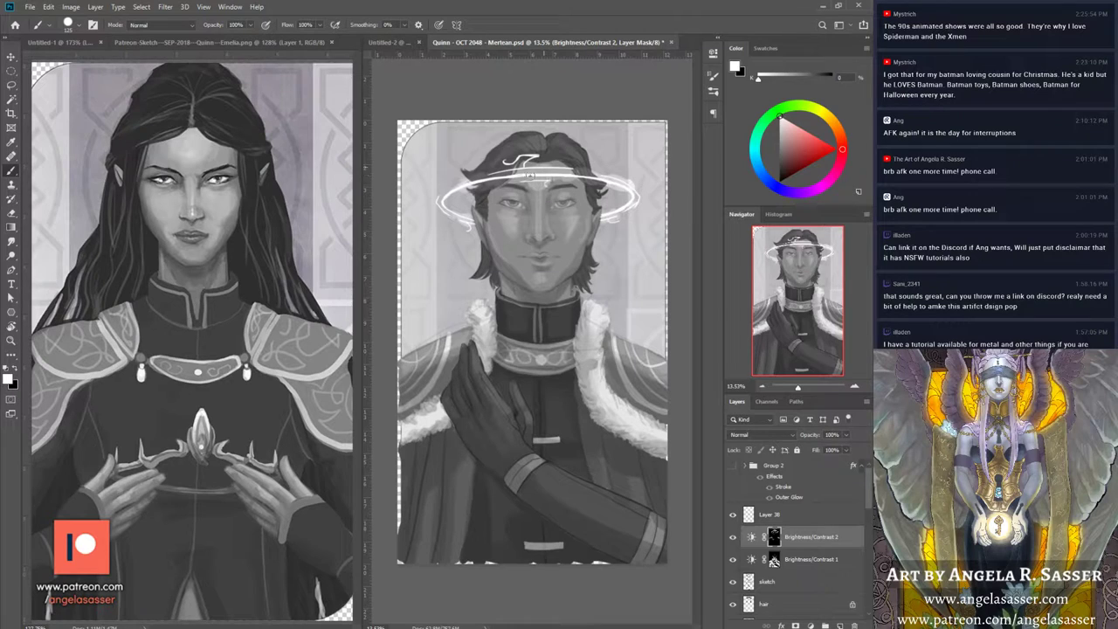
key(bracketright)
key(bracketright)
key(bracketright)
key(bracketright)
key(bracketright)
key(x)
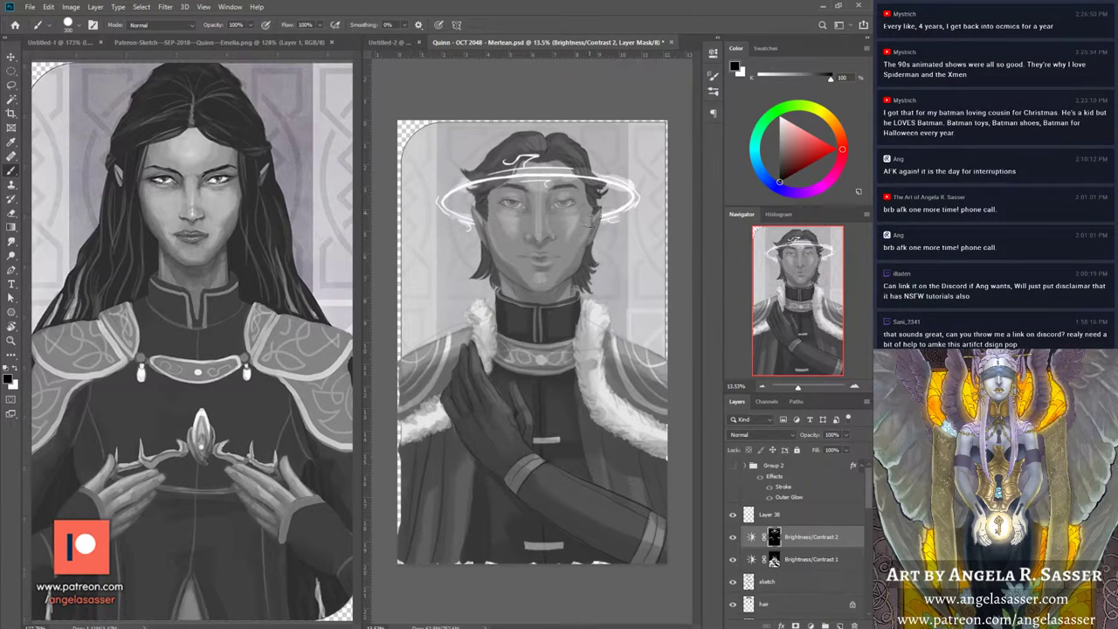
Step: Shrink the brush and touch up the lighting mask around the eye with white and black paint
key(bracketleft)
key(bracketleft)
key(bracketleft)
key(bracketleft)
key(bracketleft)
key(bracketleft)
key(bracketleft)
key(x)
click(511, 206)
key(x)
Step: Add a new layer above Brightness/Contrast 2 and rename the halo drawing's layer as haklo
click(840, 626)
key(x)
click(733, 515)
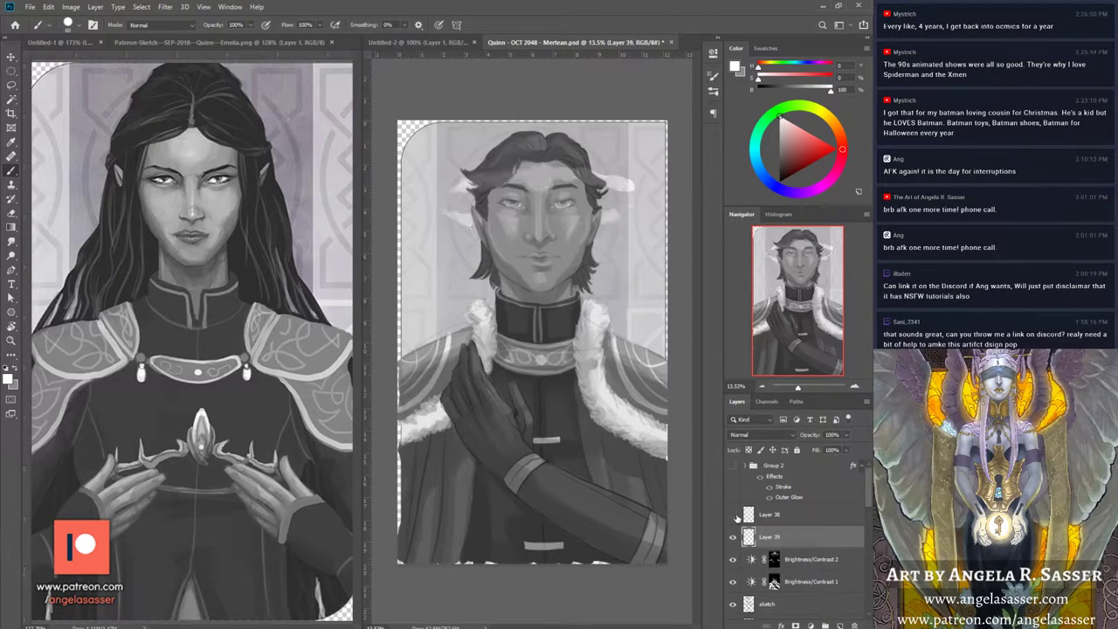
click(733, 515)
double_click(766, 515)
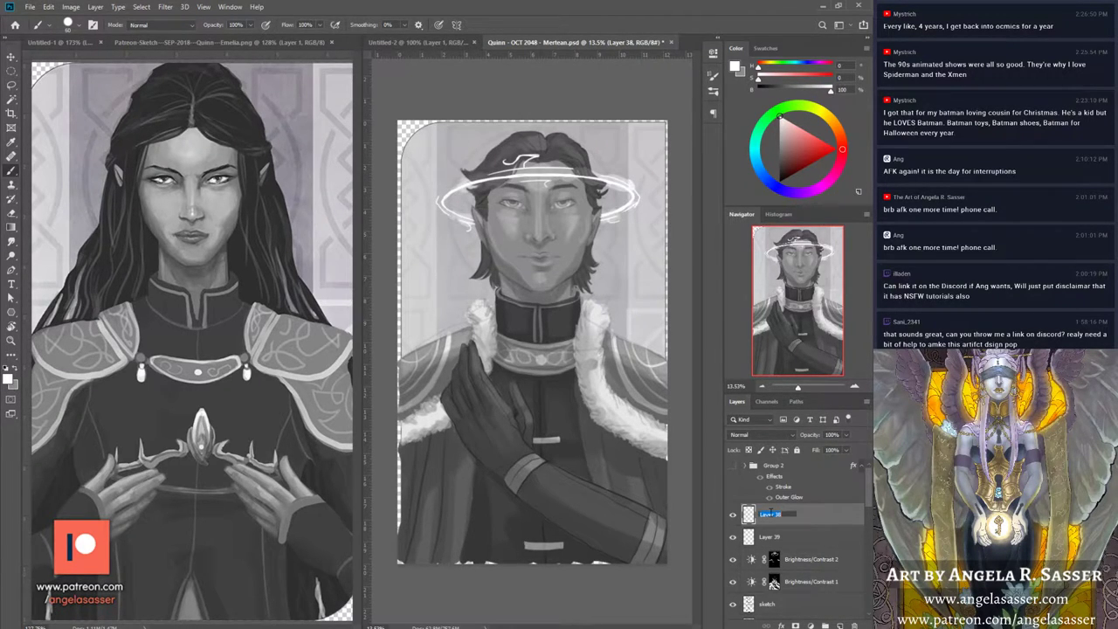
text(halo)
key(Return)
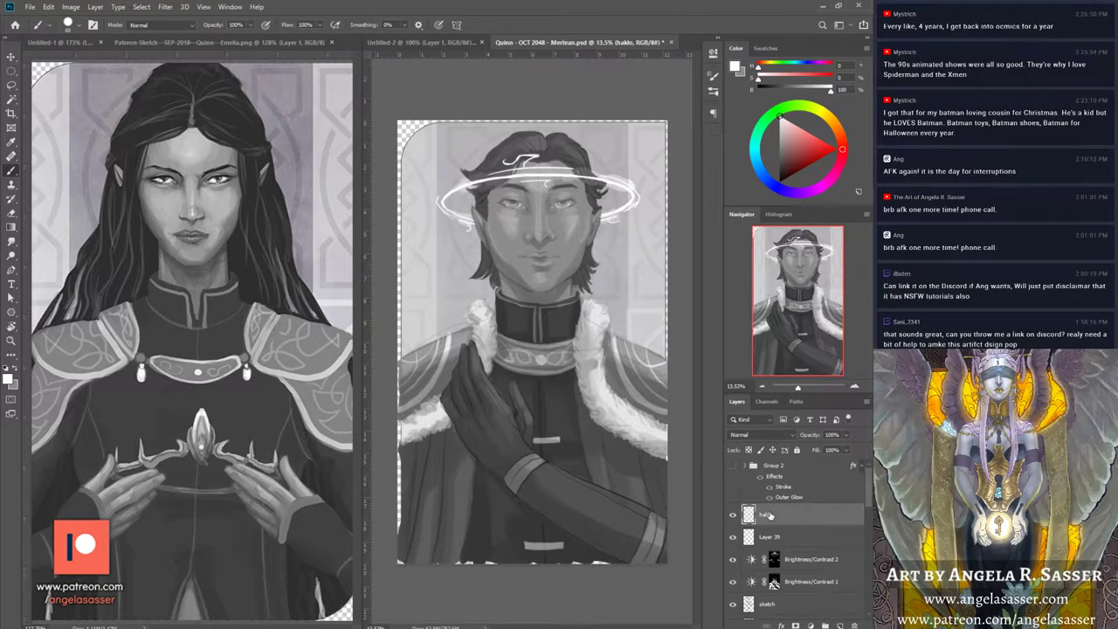
Step: Rename the new empty layer as highlight
click(770, 536)
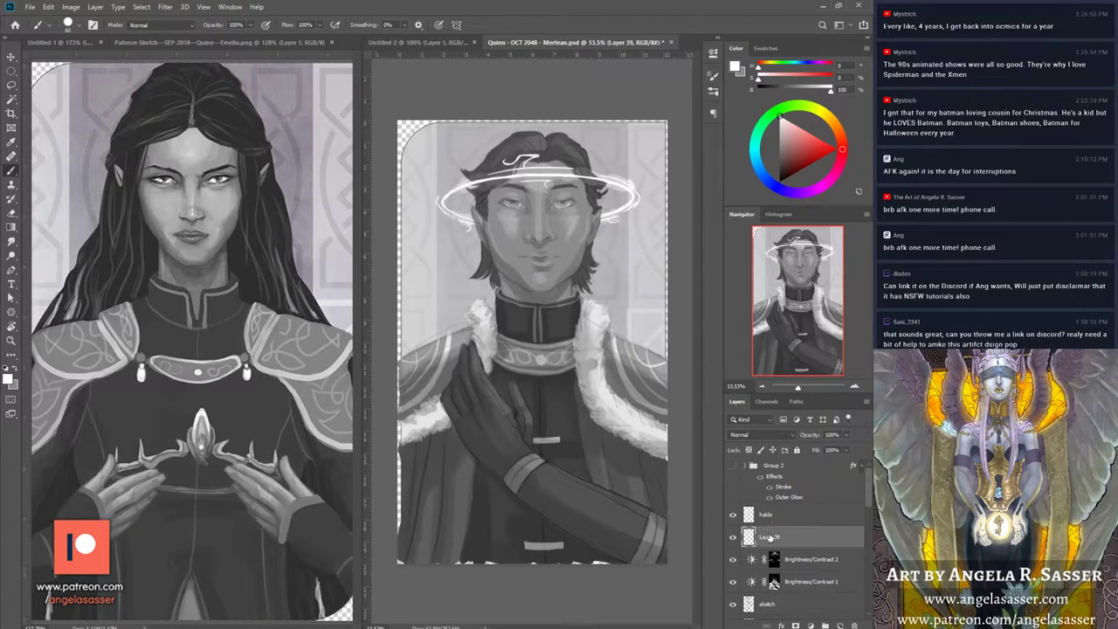
double_click(769, 536)
text(highlight)
key(Return)
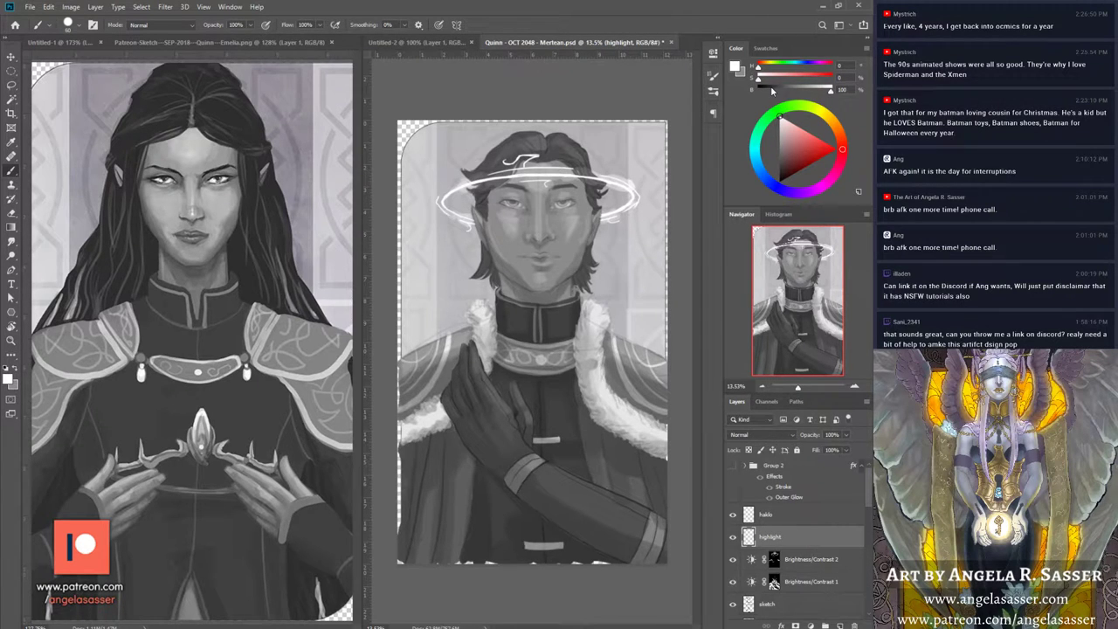
Step: Paint fine white highlights on the highlight layer over the eyes, nose, lips and side strands of hair
drag(797, 386, 800, 386)
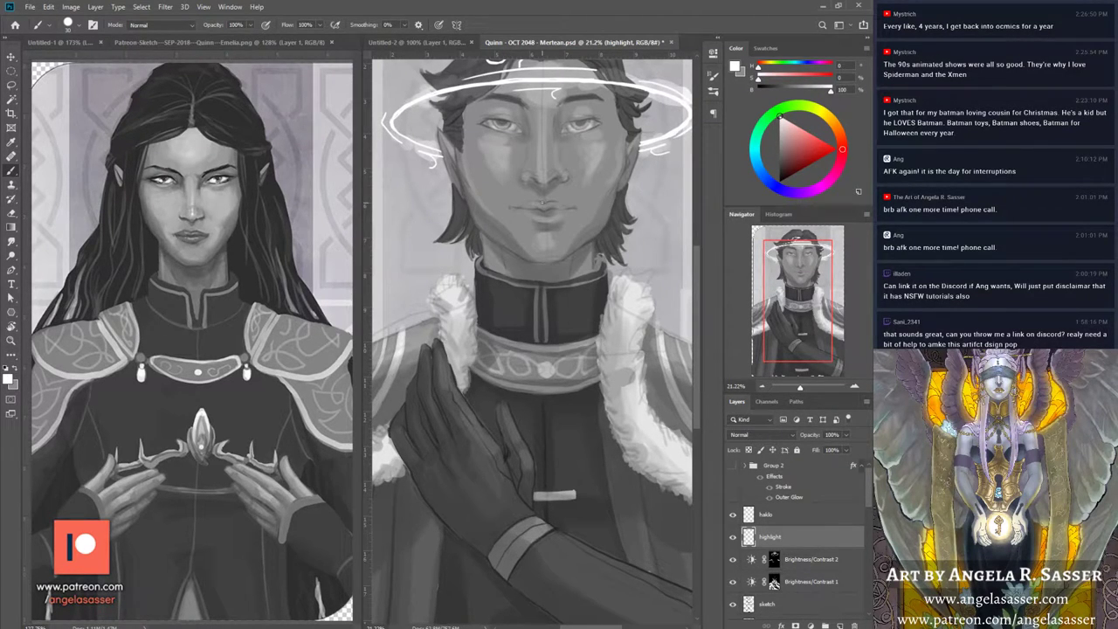
drag(494, 124, 495, 126)
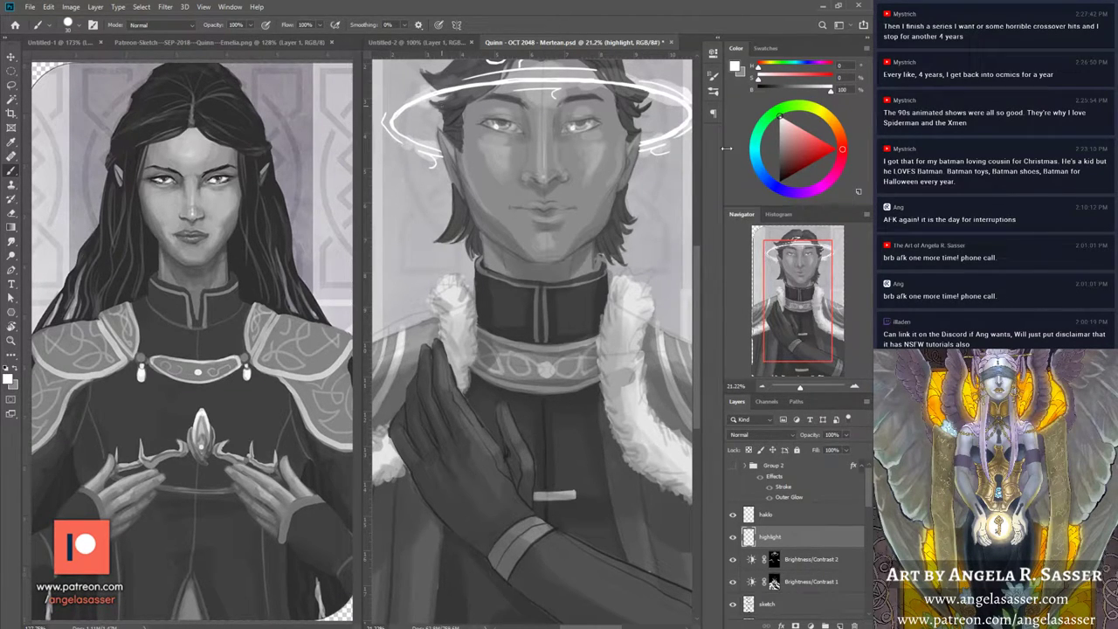
scroll(541, 207, up, 3)
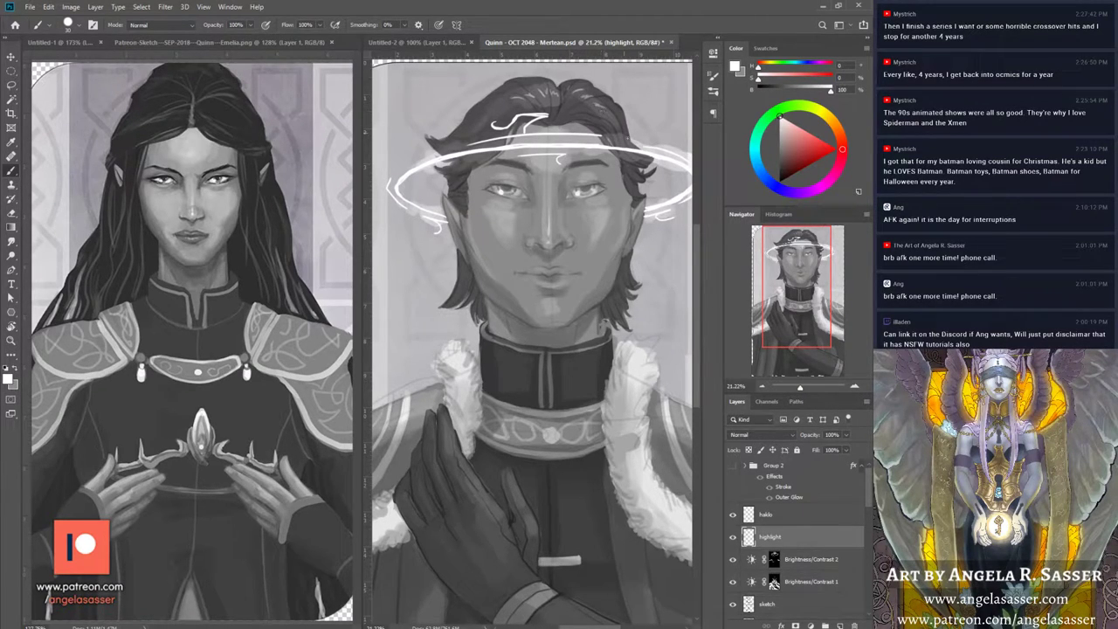
drag(456, 143, 470, 140)
drag(626, 160, 632, 146)
Step: Add white highlights on the highlight layer, including a bright dot on the round gem at the collar's centre
mouse_move(791, 263)
mouse_down()
mouse_move(798, 278)
mouse_move(801, 258)
mouse_up()
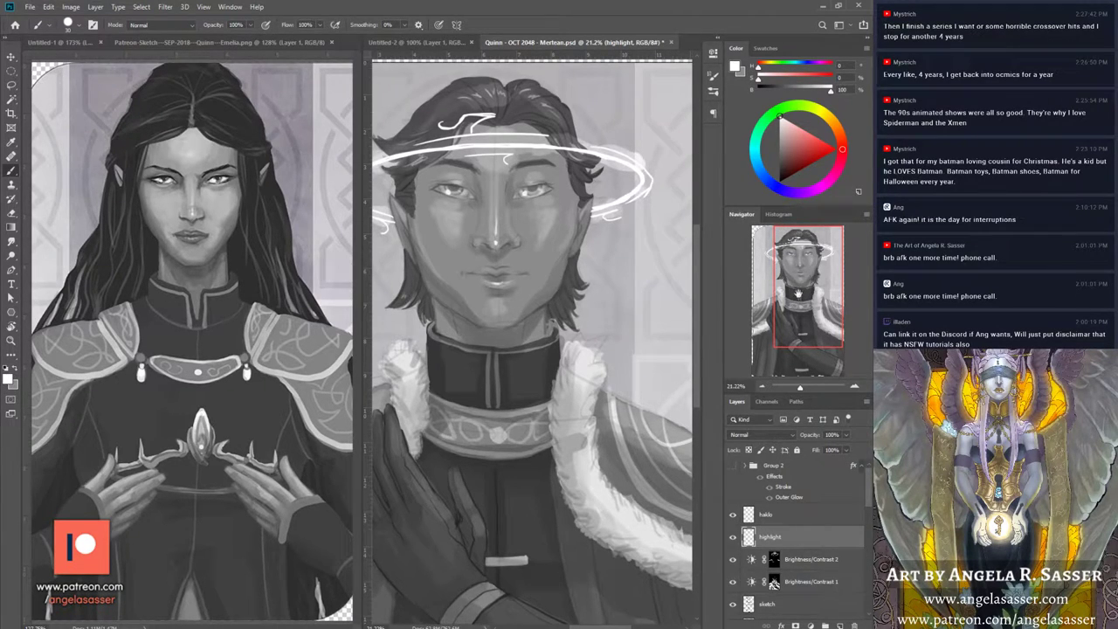
drag(796, 274, 770, 311)
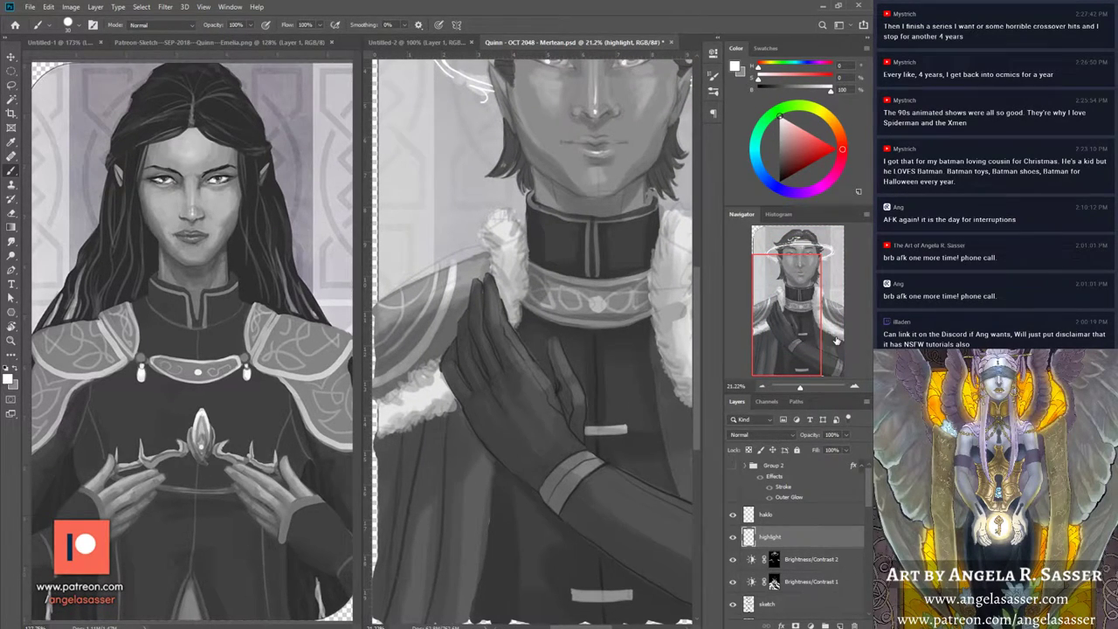
drag(782, 301, 791, 281)
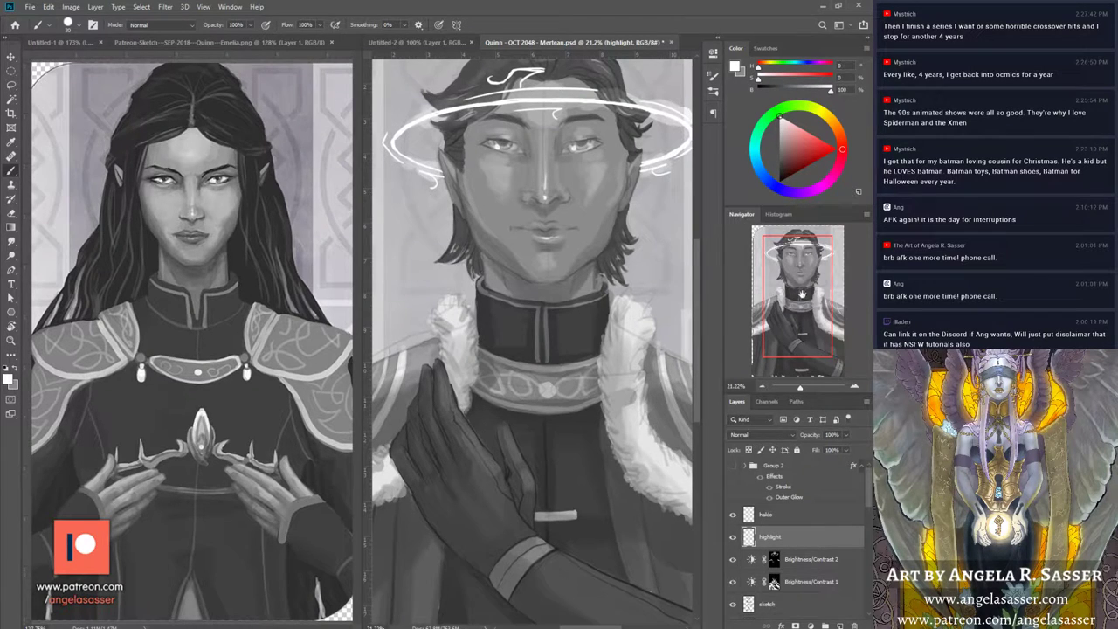
drag(797, 284, 797, 275)
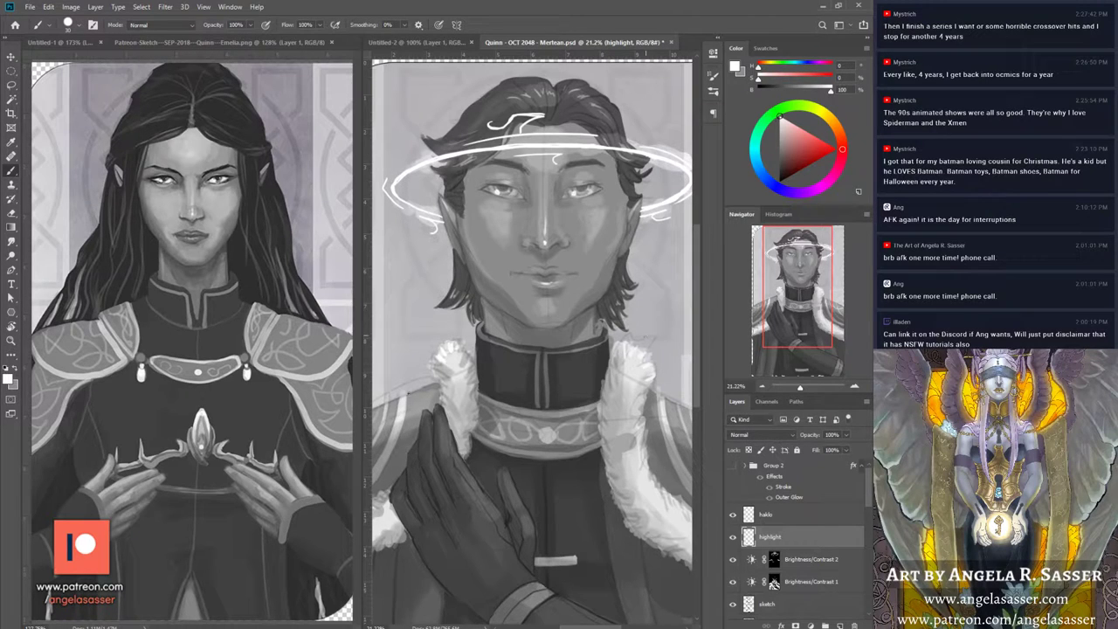
drag(799, 281, 786, 295)
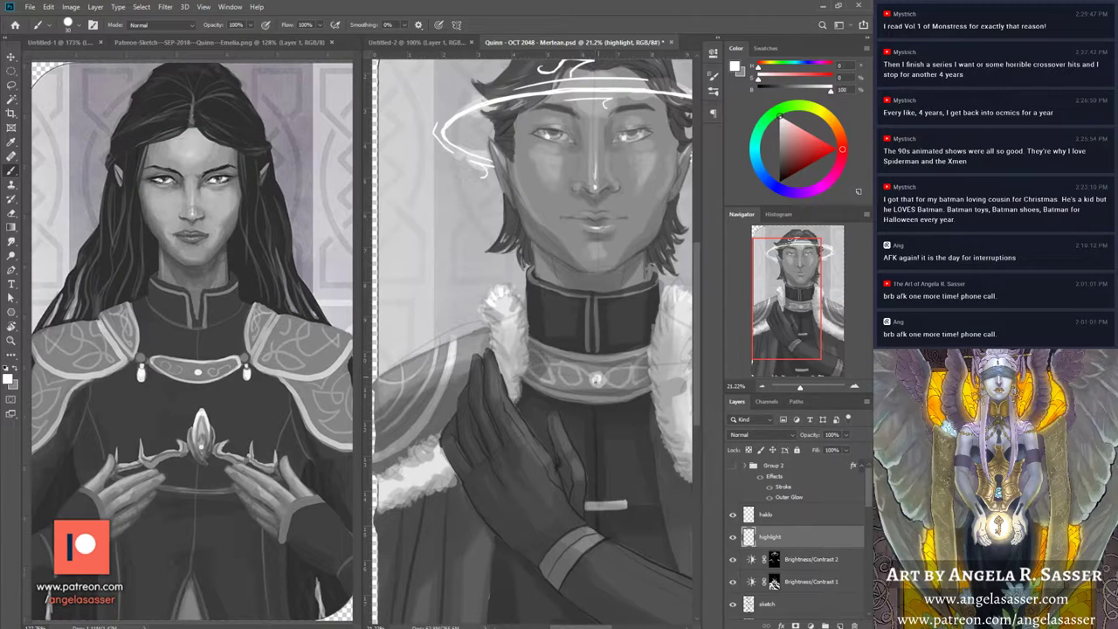
drag(597, 379, 597, 379)
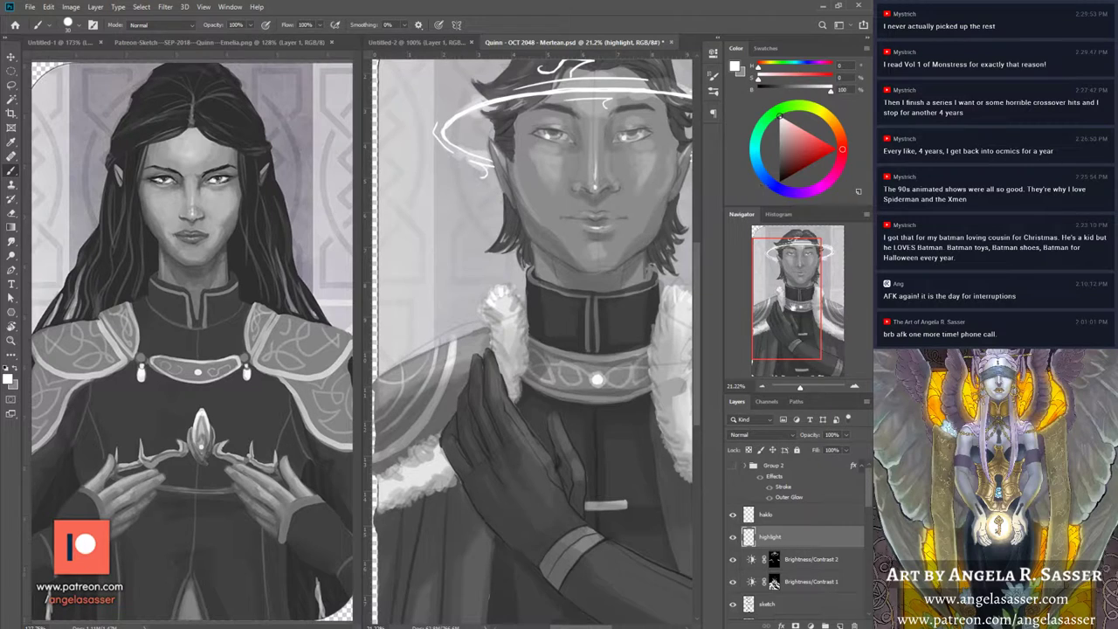
Step: Paint thin white highlights along the two coat clasps and keep white as the painting colour
drag(793, 306, 801, 322)
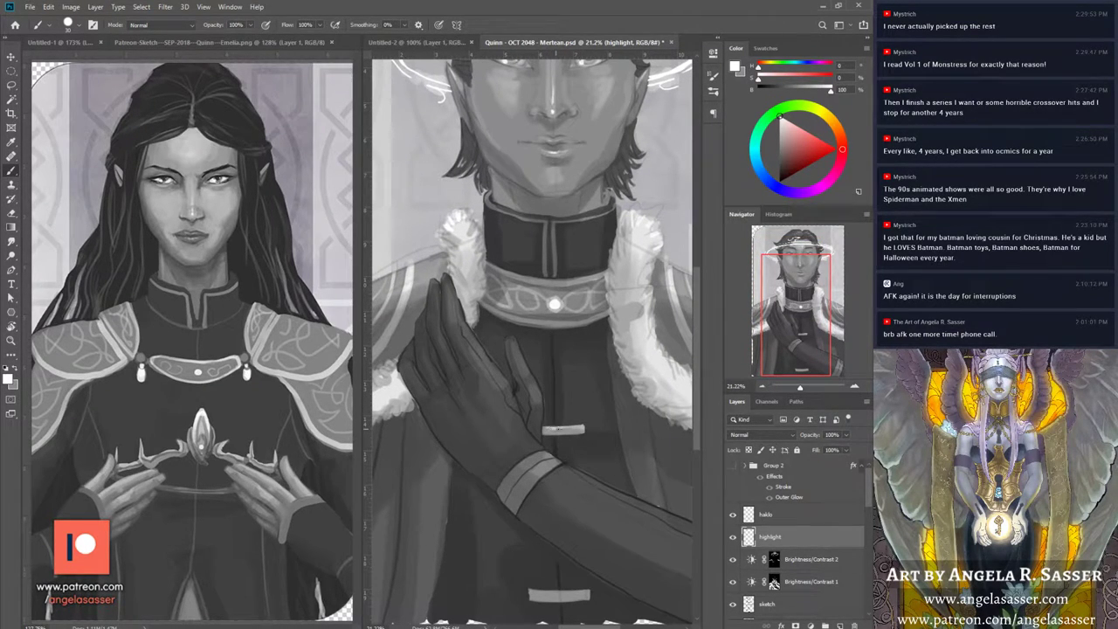
mouse_move(546, 430)
mouse_down()
mouse_move(583, 427)
mouse_move(563, 429)
mouse_up()
drag(543, 594, 579, 593)
drag(791, 305, 787, 306)
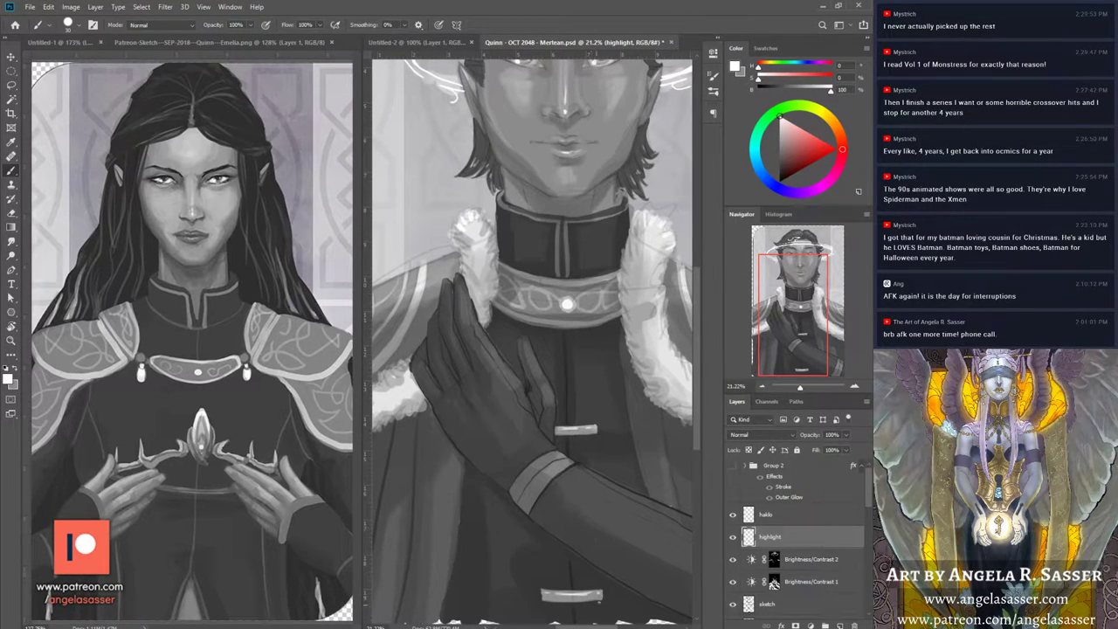
drag(555, 428, 566, 428)
right_click(587, 428)
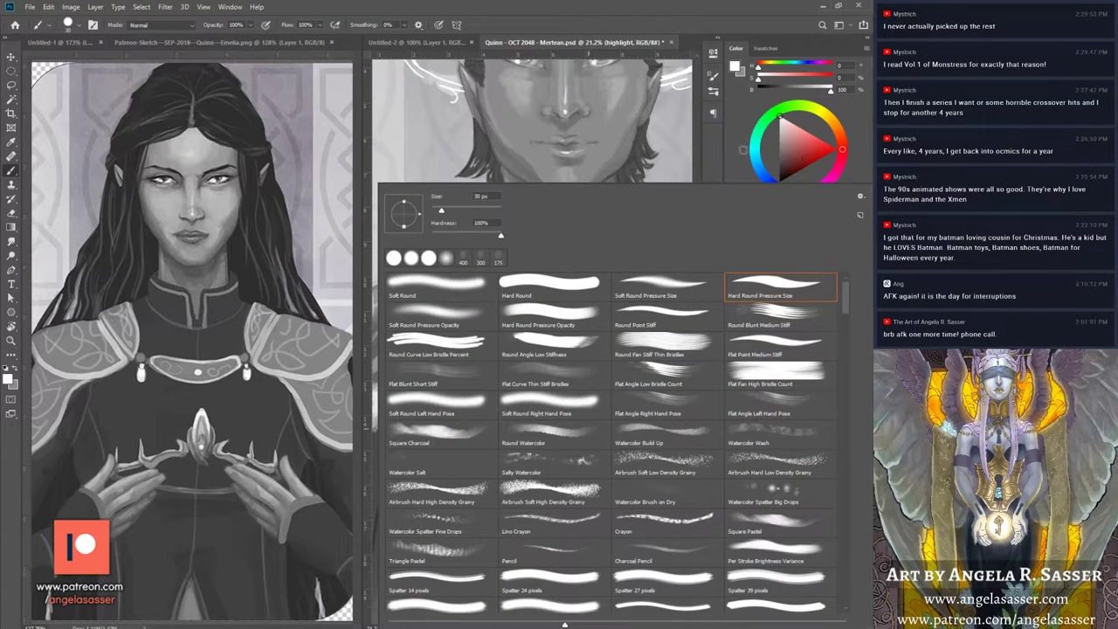
click(774, 117)
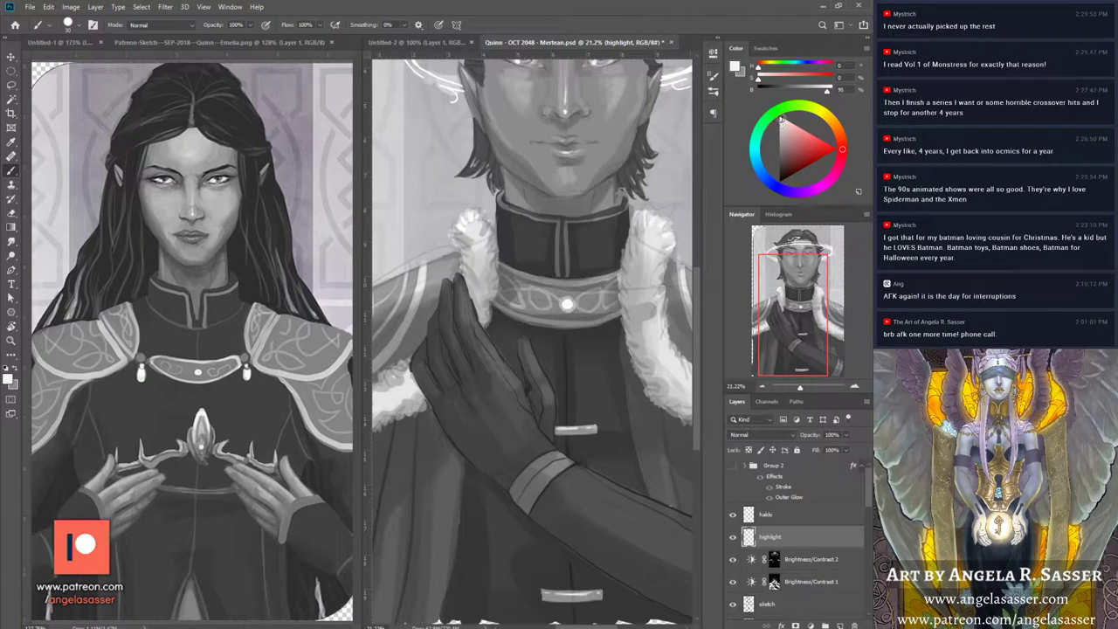
click(778, 117)
Step: Compare the portrait with the Brightness/Contrast 2 adjustment hidden and shown, with its mask selected
drag(786, 317, 788, 289)
drag(869, 494, 864, 523)
scroll(866, 522, down, 1)
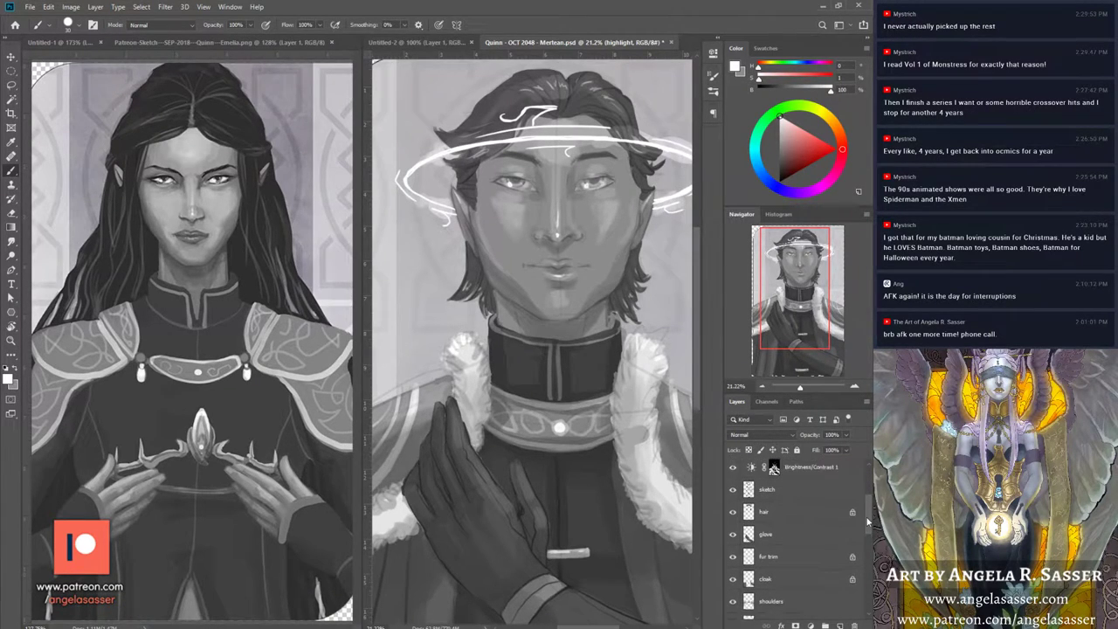
drag(803, 390, 798, 391)
drag(772, 311, 770, 303)
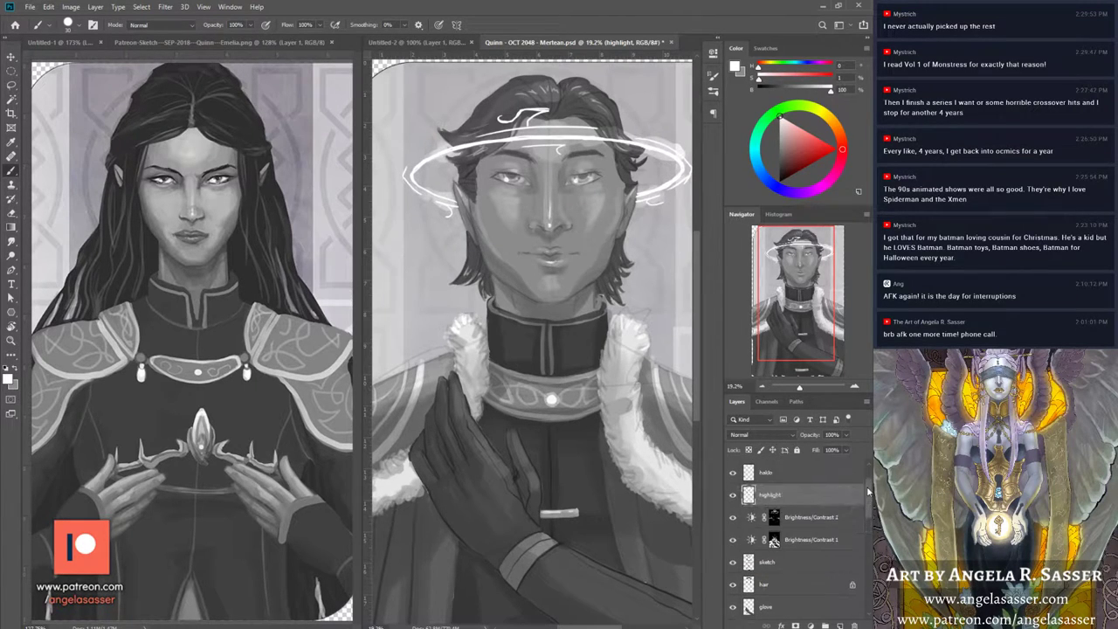
scroll(864, 504, up, 3)
click(773, 516)
click(732, 513)
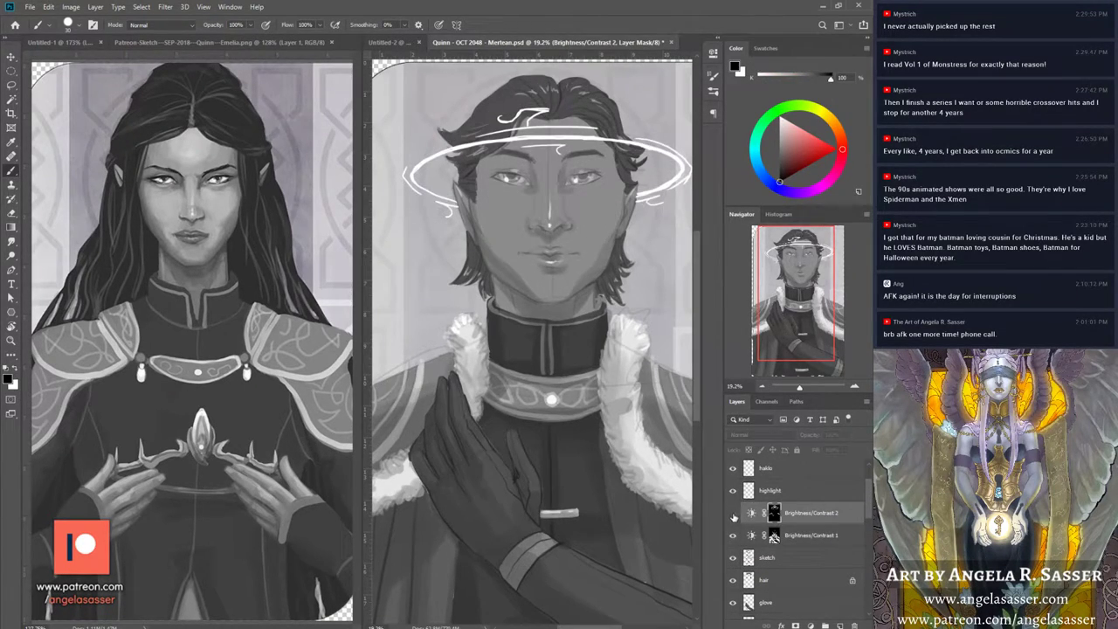
click(733, 513)
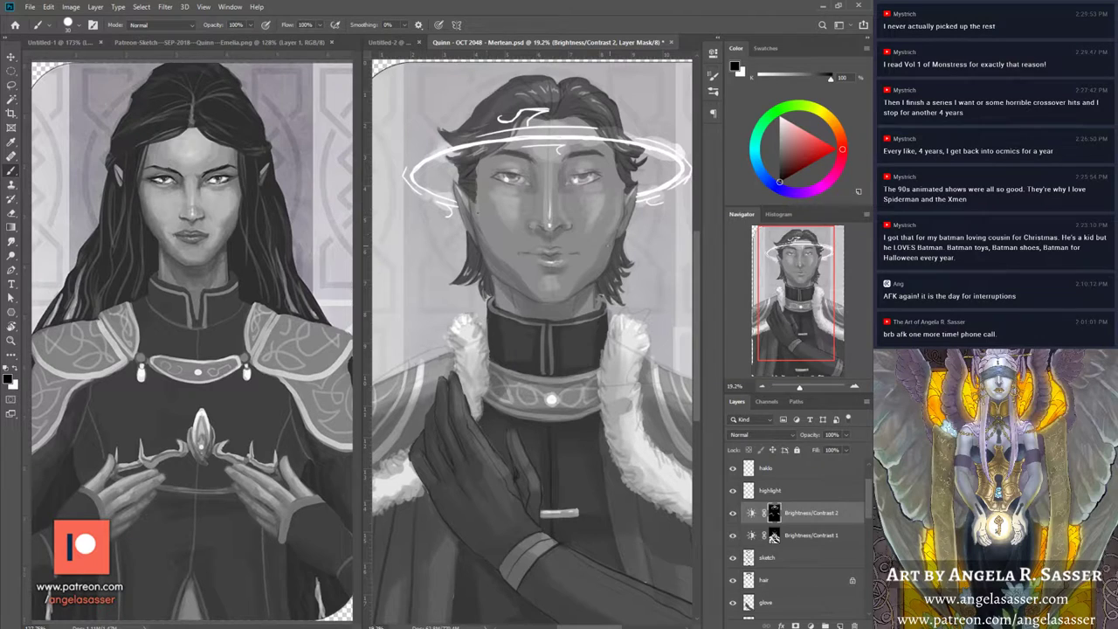
key(x)
key(x)
scroll(783, 572, up, 1)
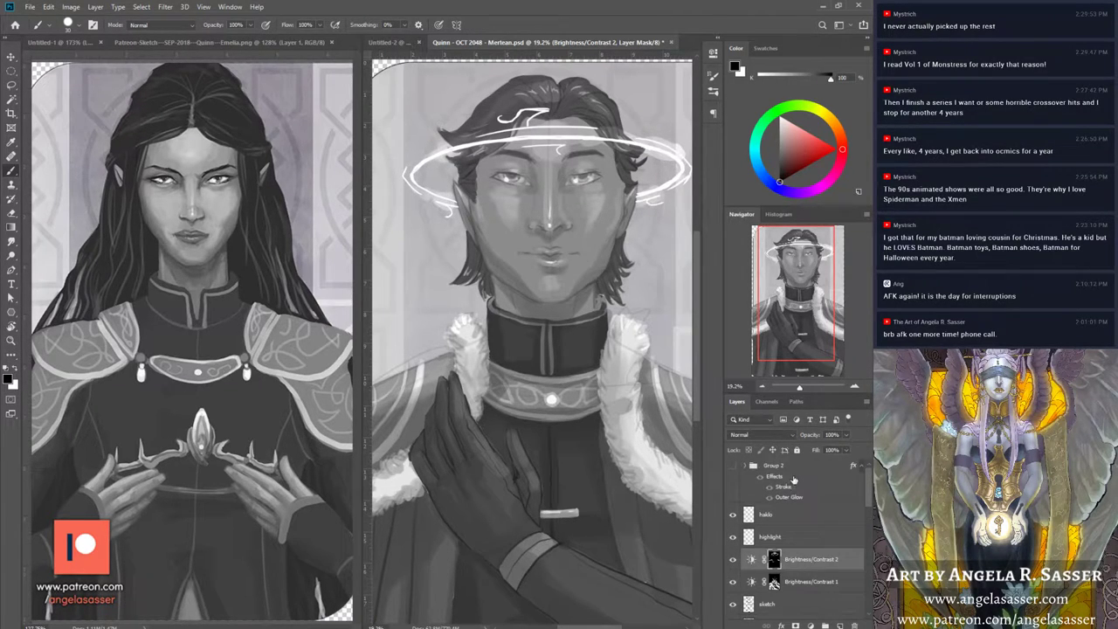
Step: Paint fine white highlights on the highlight layer along the glove's fingers and the forearm's folds
click(794, 468)
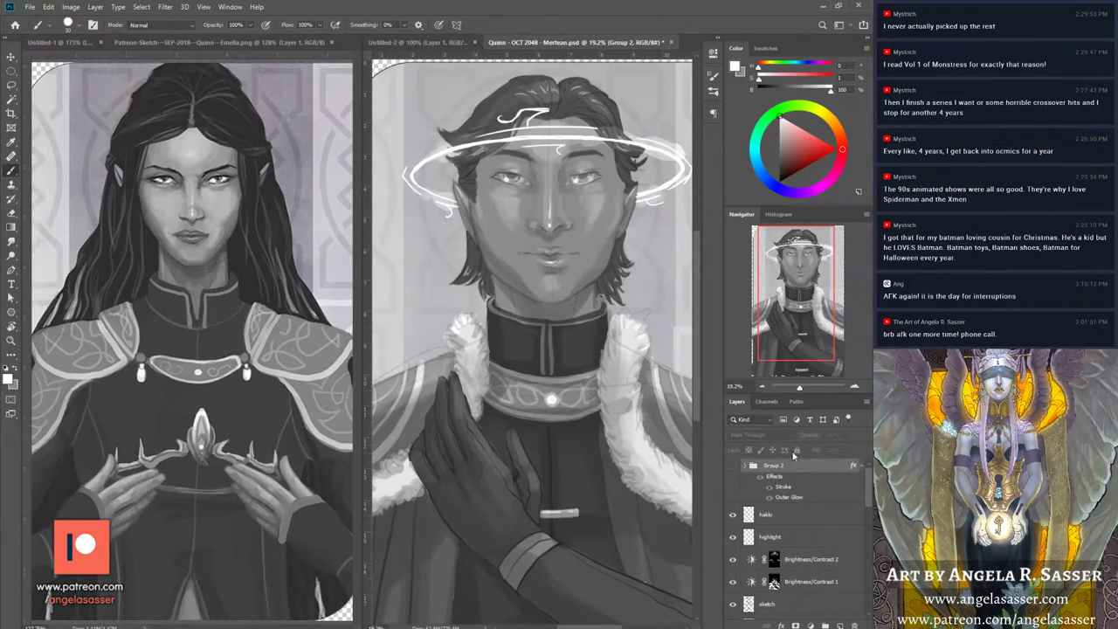
click(13, 343)
drag(462, 328, 447, 328)
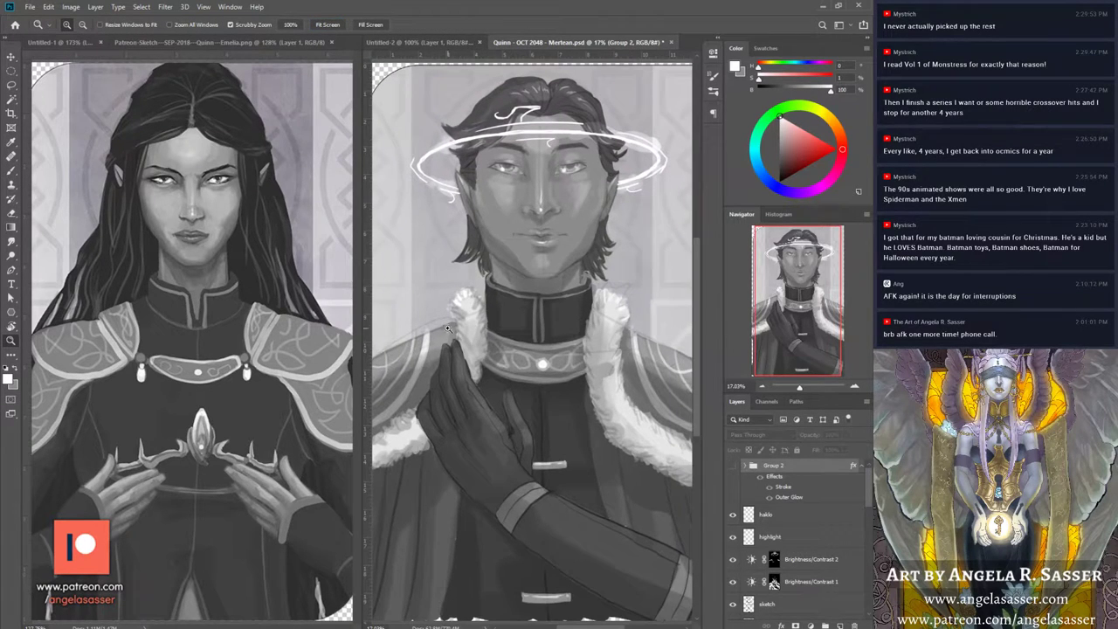
click(773, 539)
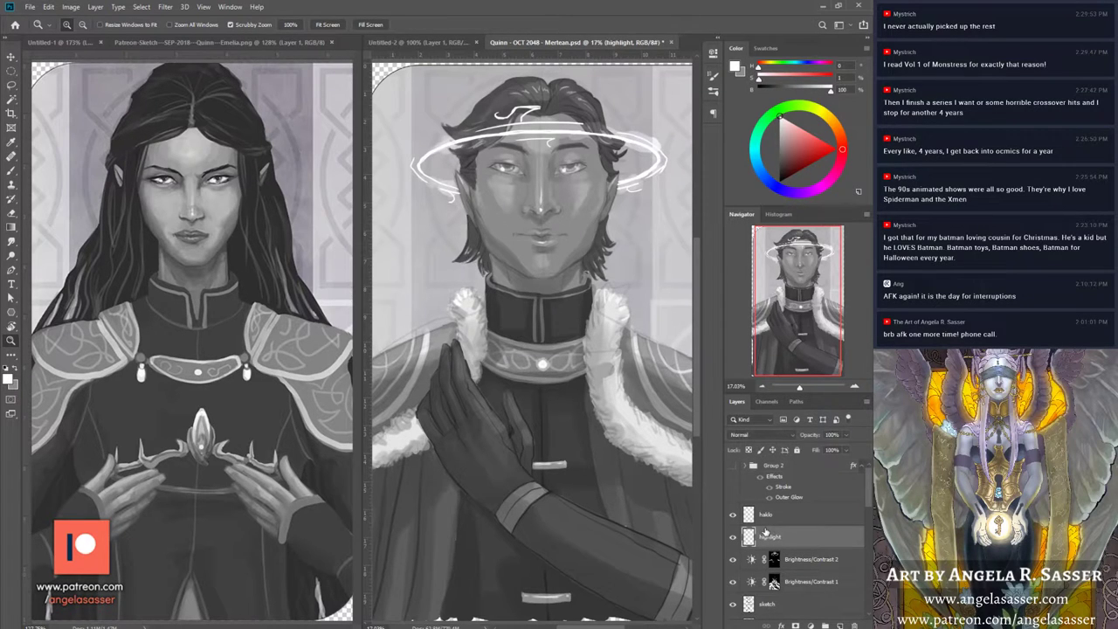
click(11, 172)
drag(461, 352, 484, 410)
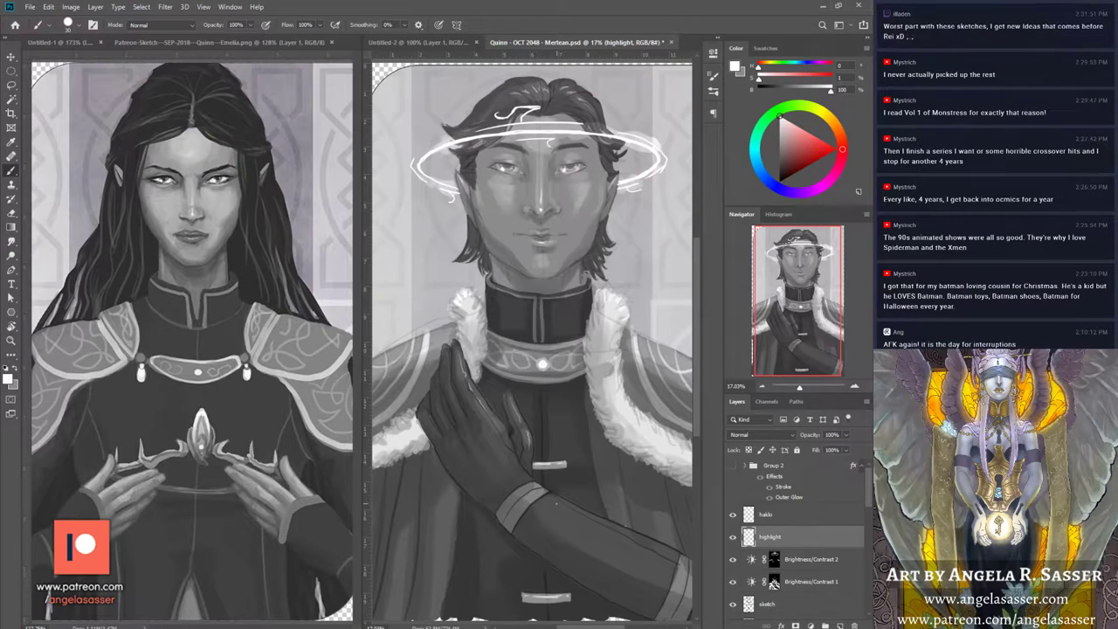
drag(560, 507, 611, 535)
drag(791, 330, 794, 333)
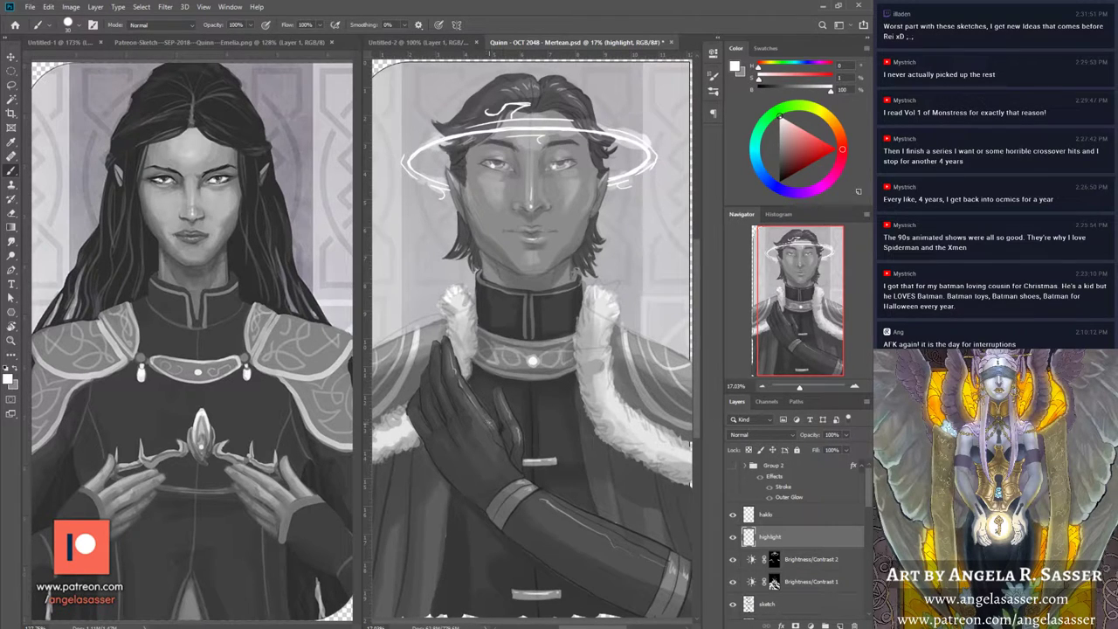
drag(796, 301, 795, 299)
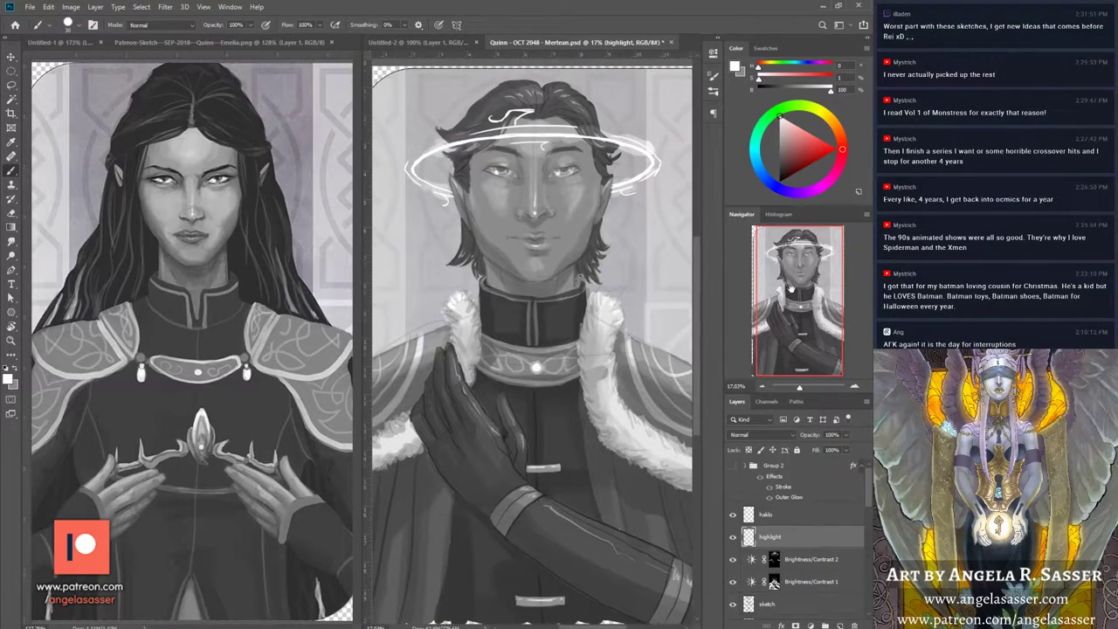
Step: Touch up the Brightness/Contrast 1 mask with white and black, enlarging the brush to 200 px
click(792, 583)
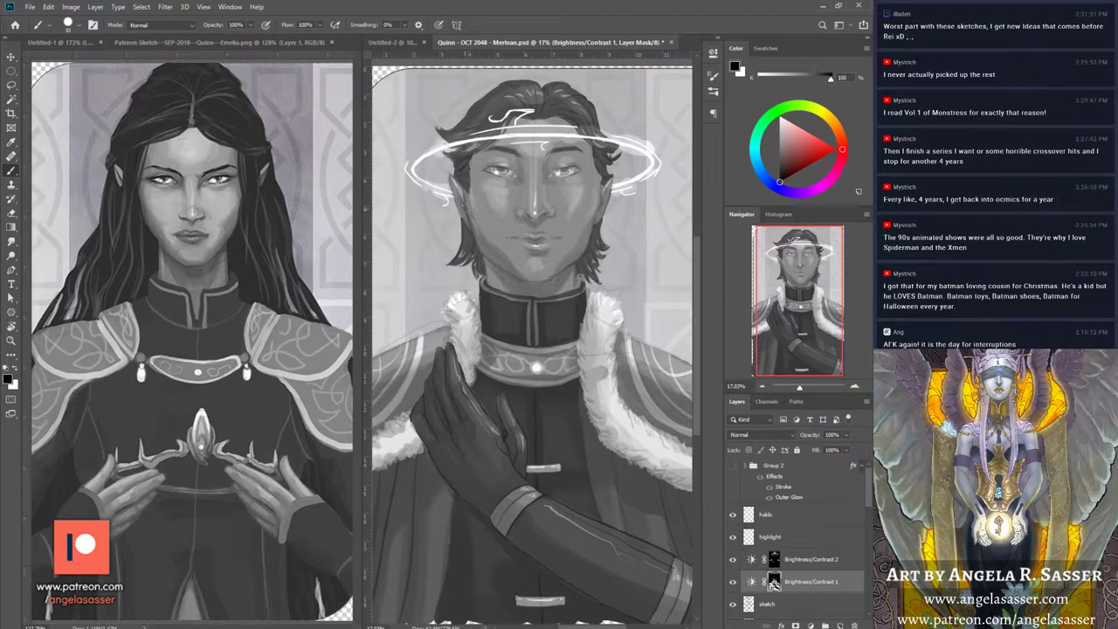
key(x)
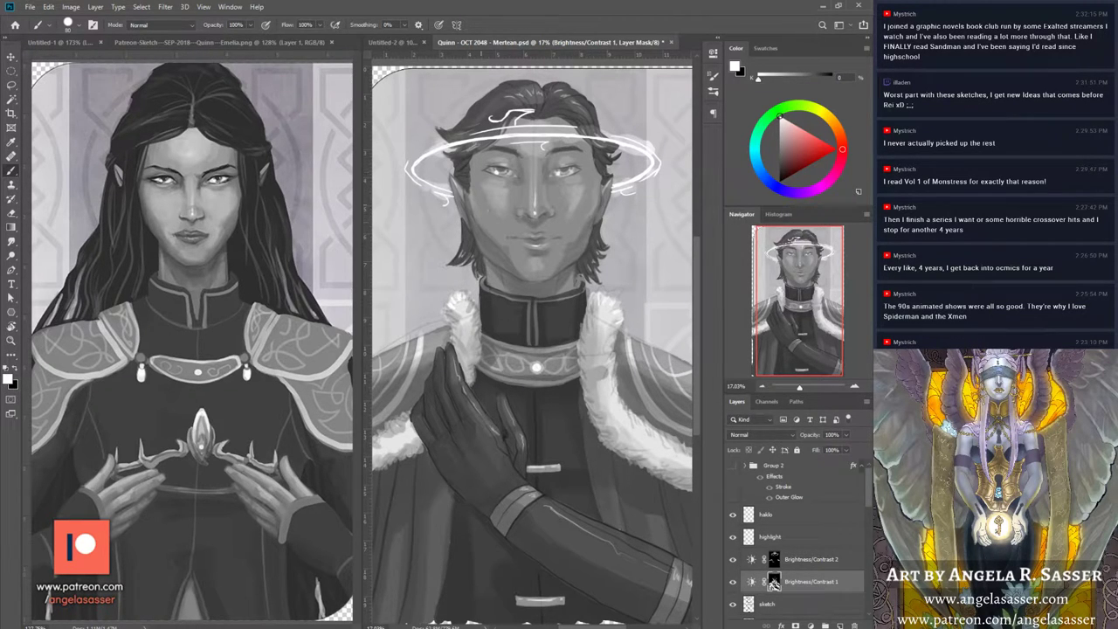
key(x)
key(x)
key(x)
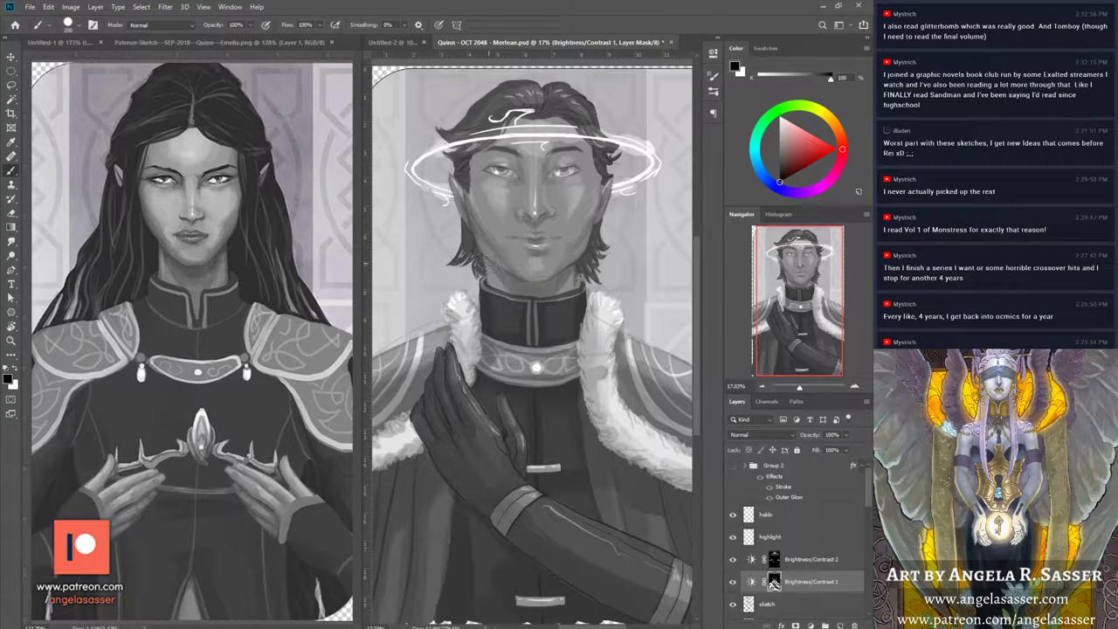
key(x)
key(x)
key(x)
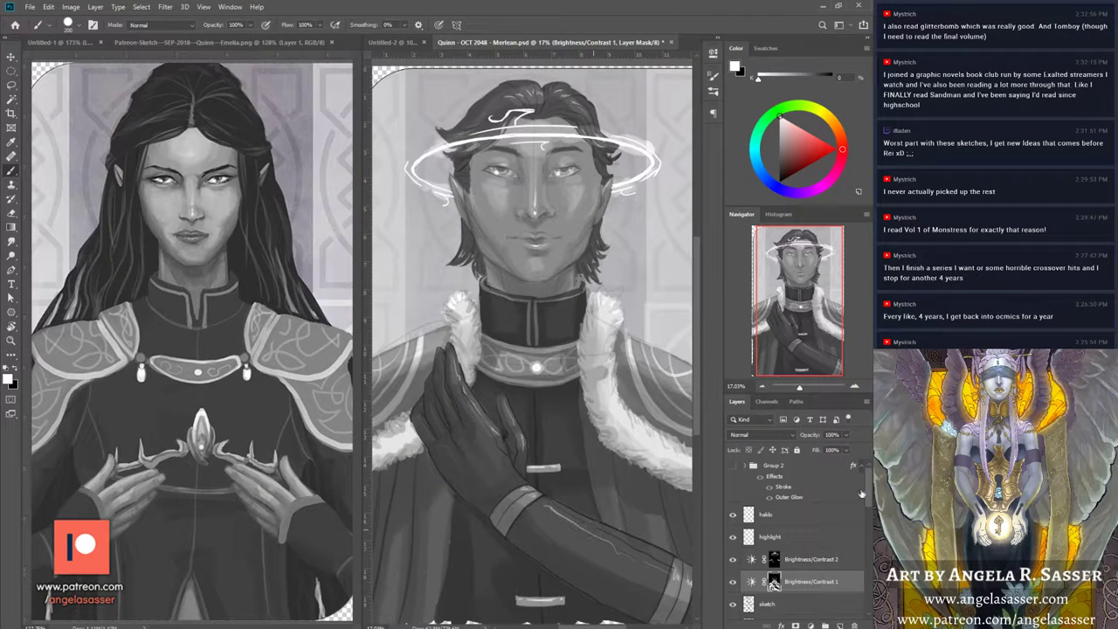
Step: Add a new Brightness/Contrast adjustment layer above Group 2
click(801, 467)
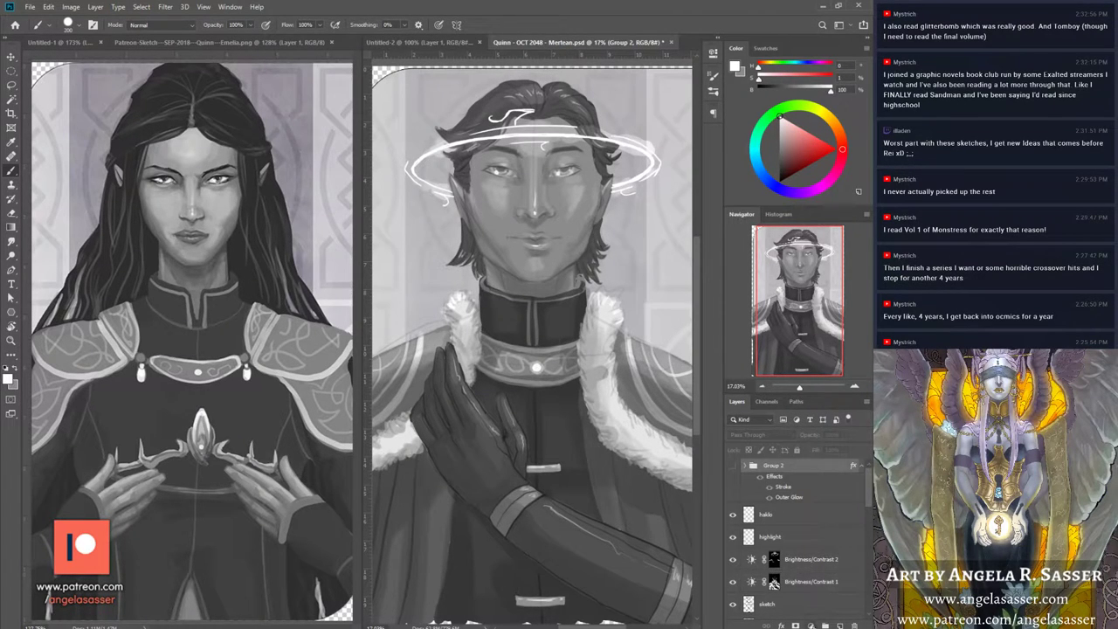
click(811, 626)
click(803, 467)
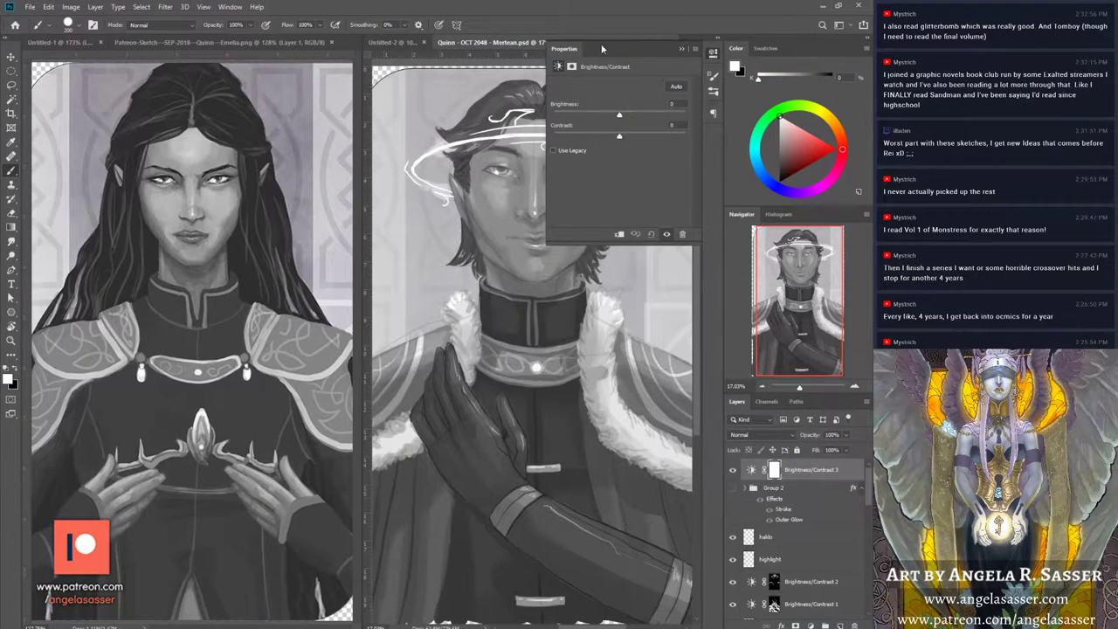
click(681, 49)
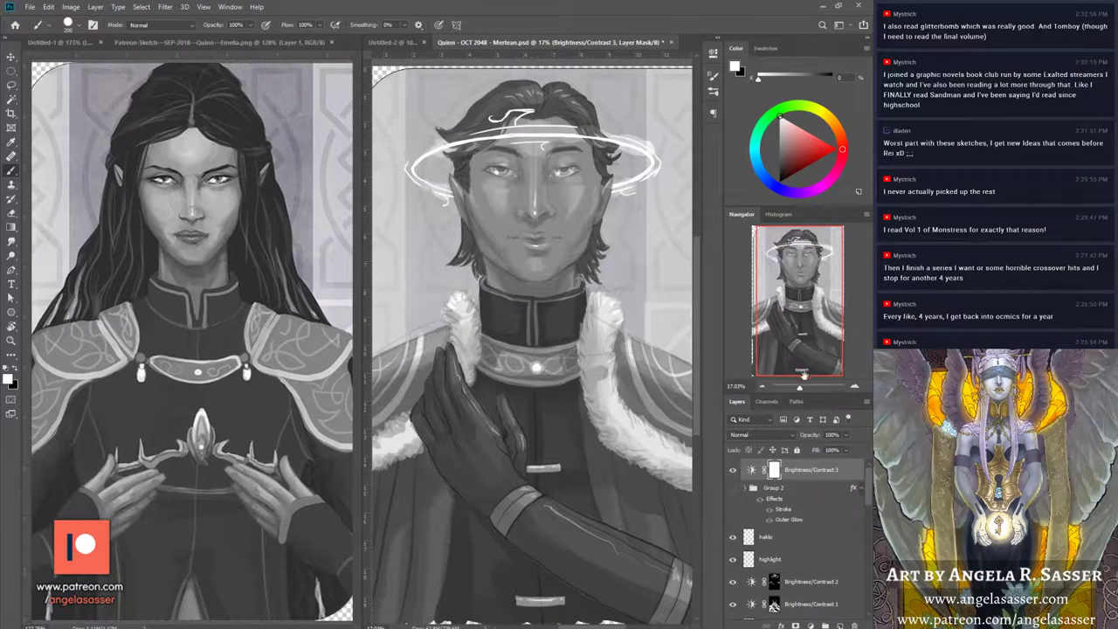
Step: Set Brightness/Contrast 3 to legacy mode with brightness 0 and contrast 8, and compare the portrait with and without it
drag(800, 387, 797, 387)
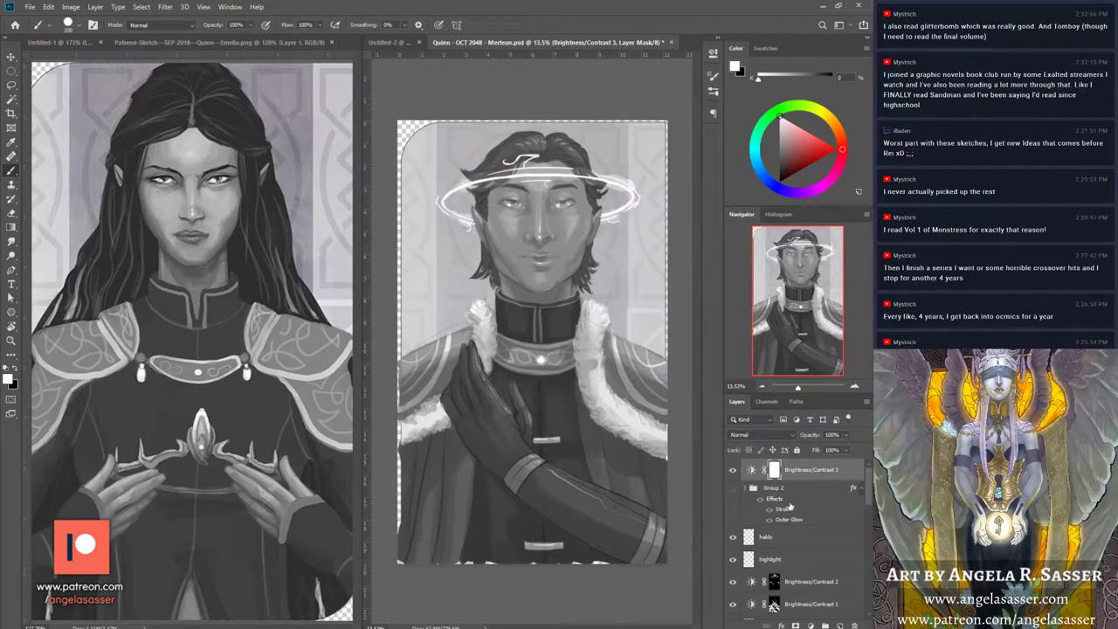
double_click(752, 470)
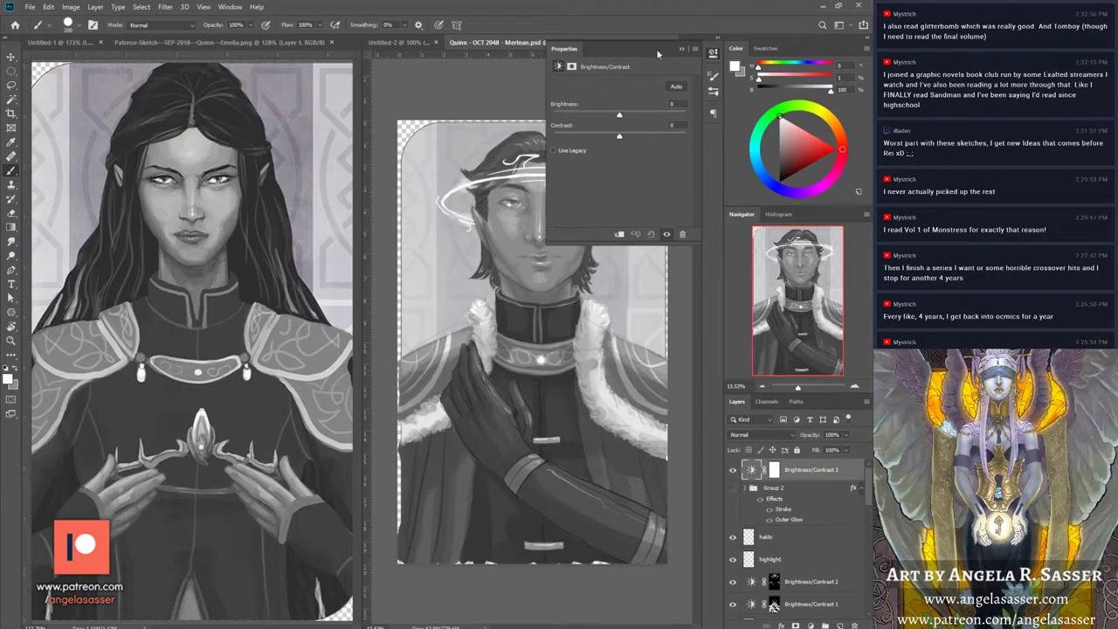
drag(619, 136, 625, 136)
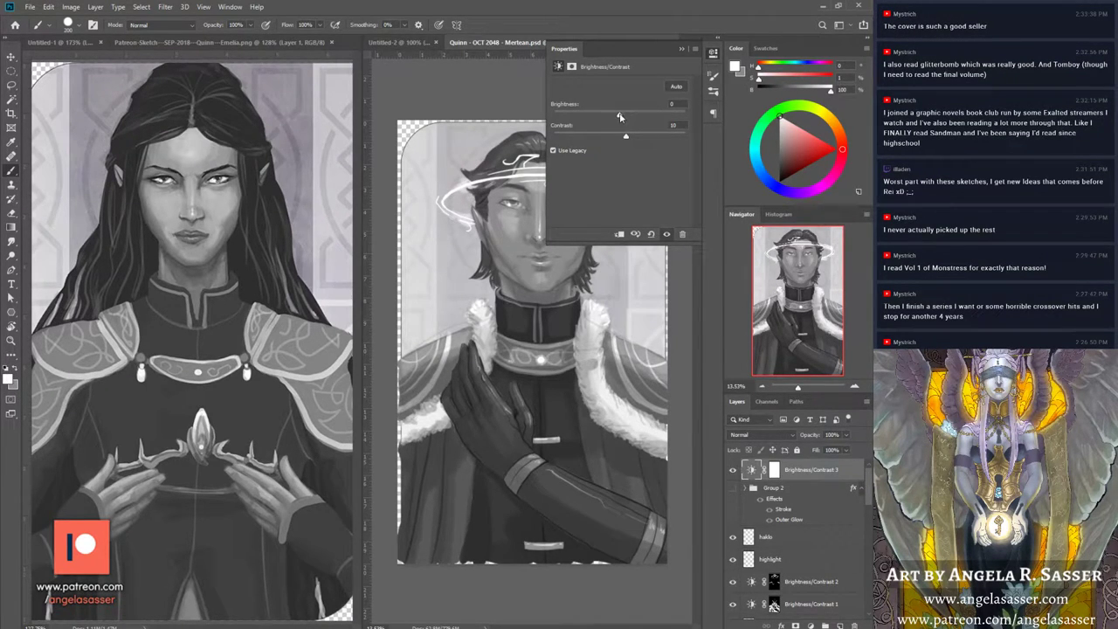
drag(620, 116, 623, 118)
drag(629, 138, 624, 138)
click(666, 234)
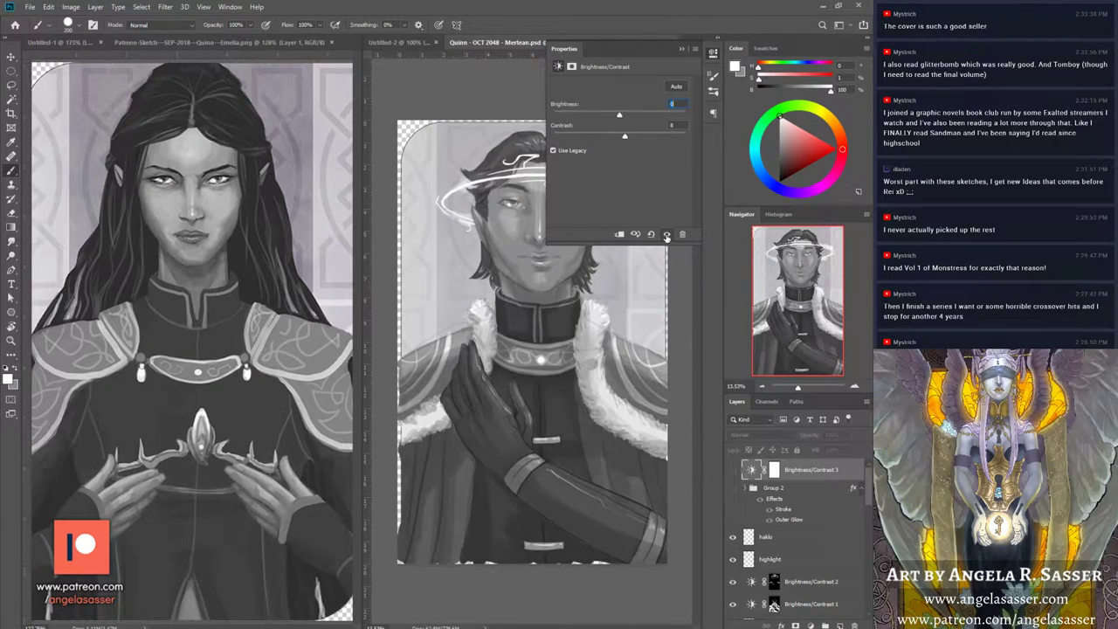
click(666, 234)
click(690, 49)
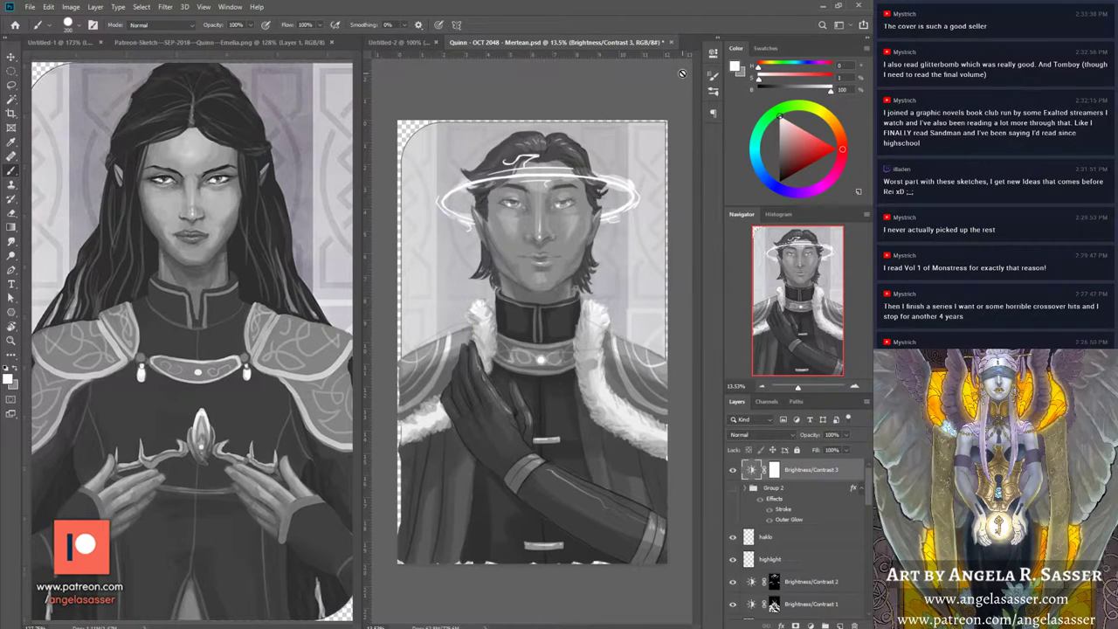
Step: Group the portrait's layers from the halo layer down to the skin layer into one new group
drag(797, 389, 795, 388)
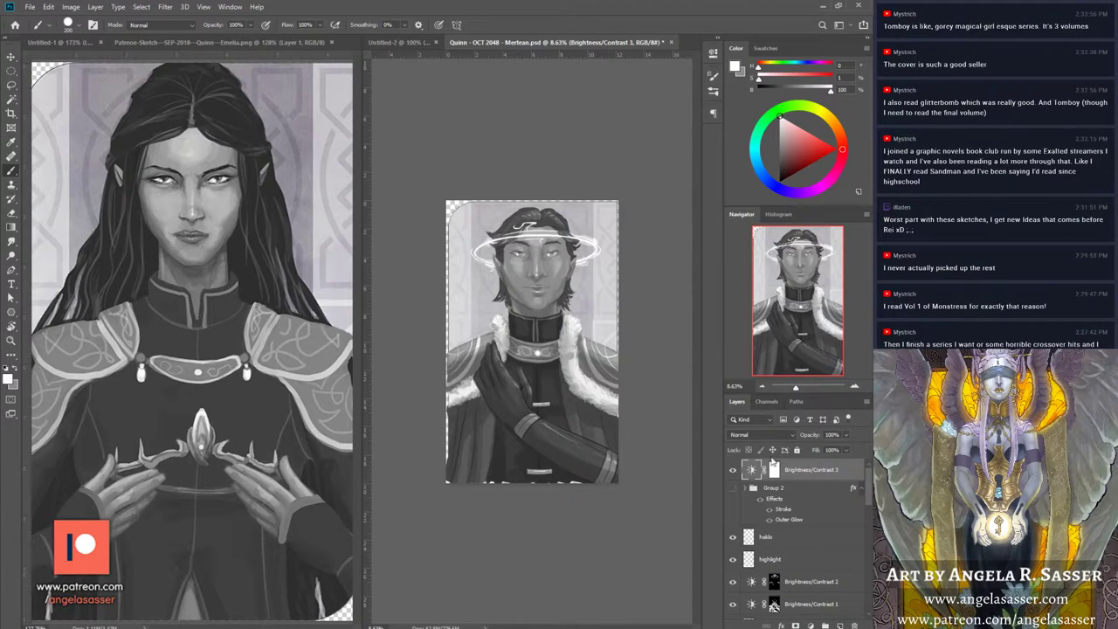
scroll(803, 593, down, 1)
scroll(803, 593, down, 3)
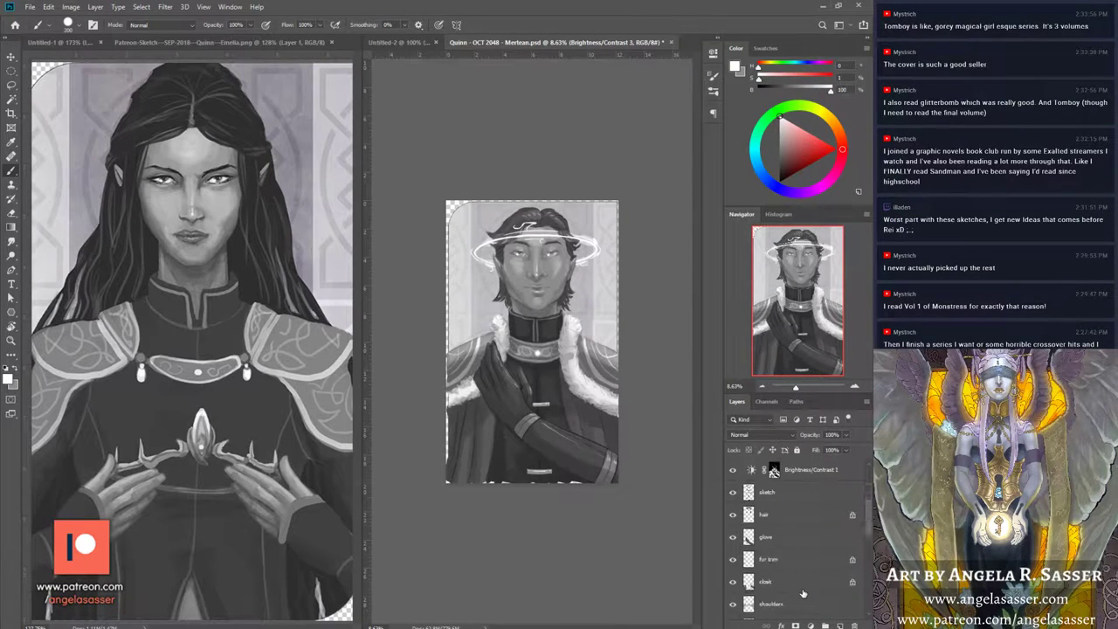
click(797, 496)
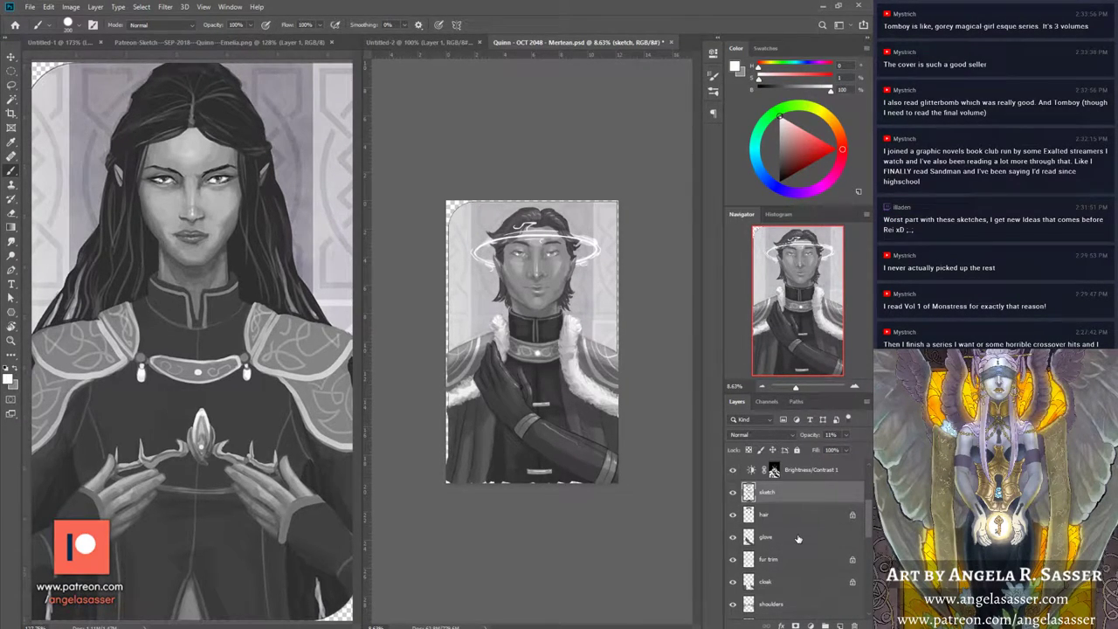
scroll(798, 538, down, 1)
scroll(798, 539, down, 1)
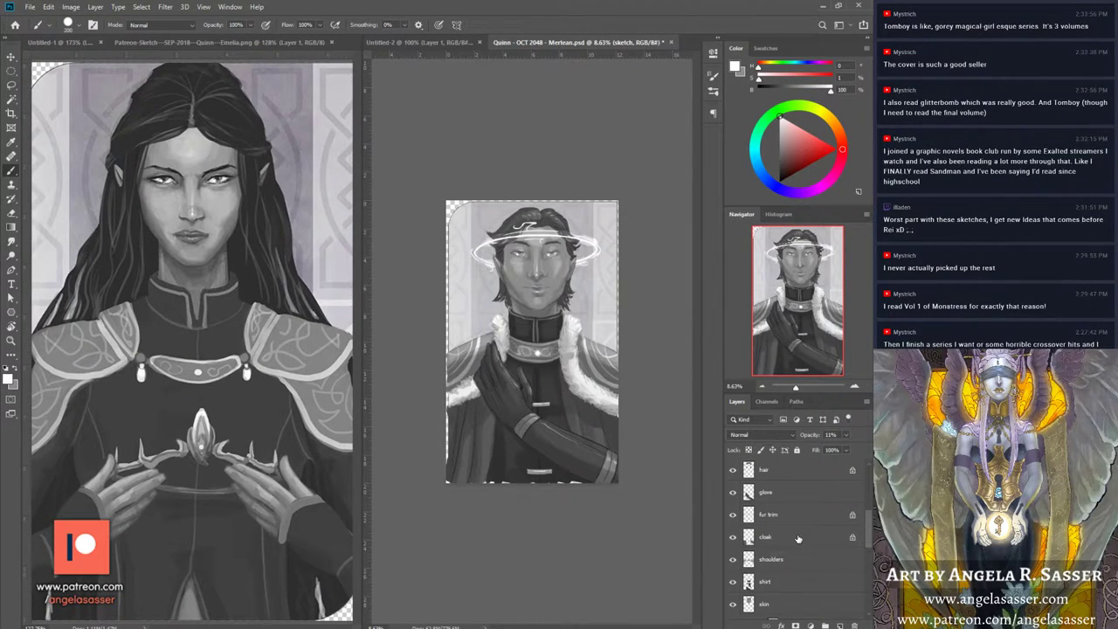
scroll(783, 540, down, 3)
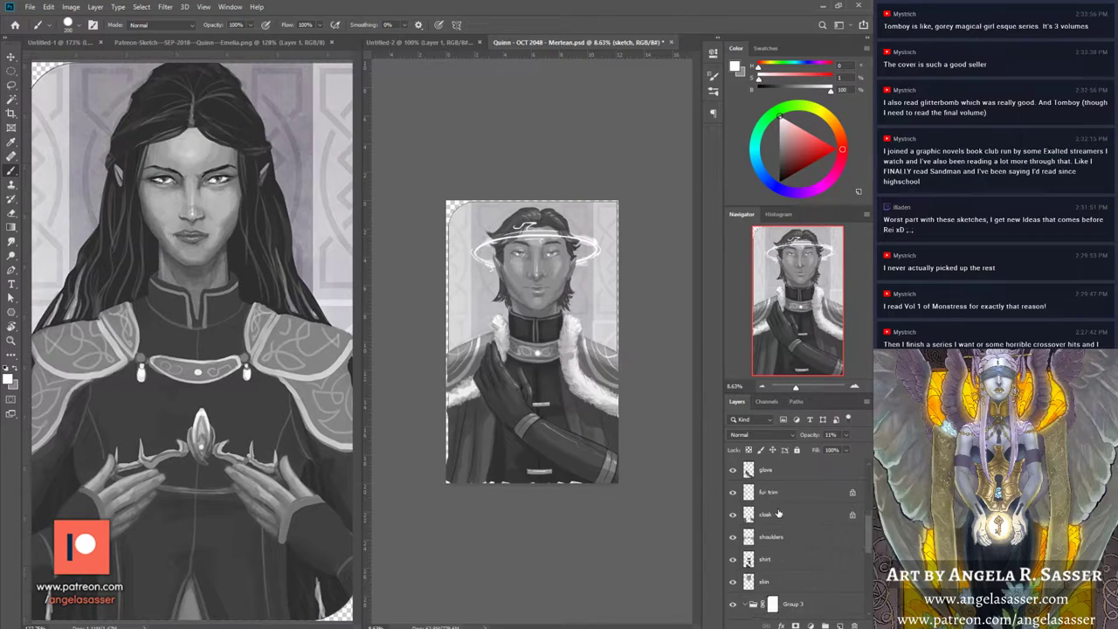
click(783, 539)
scroll(779, 539, up, 8)
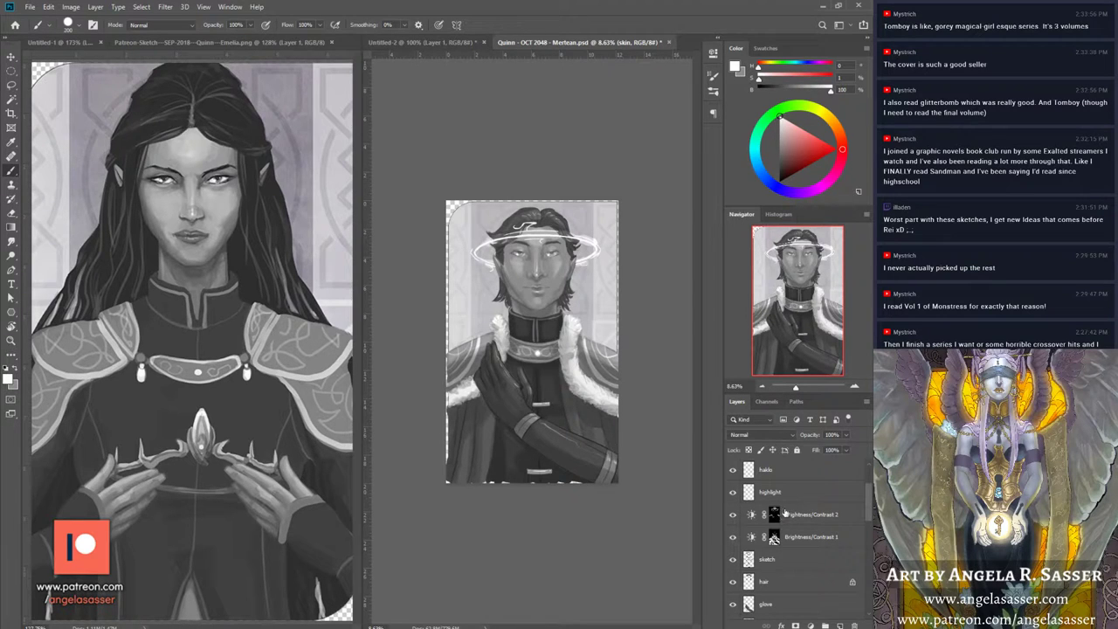
scroll(795, 485, up, 3)
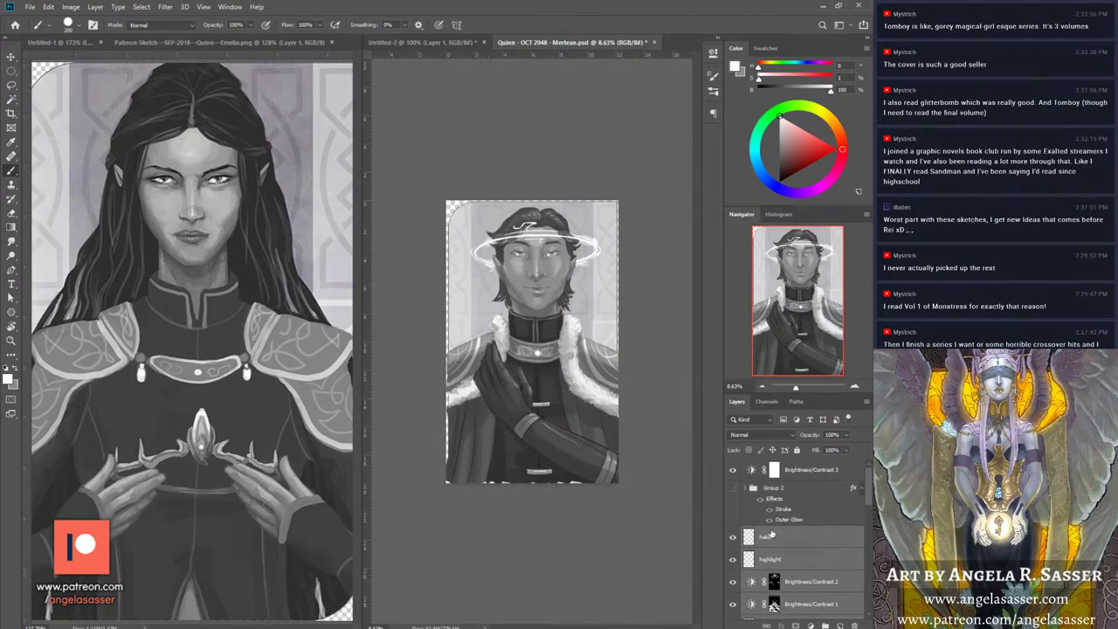
key(ctrl+g)
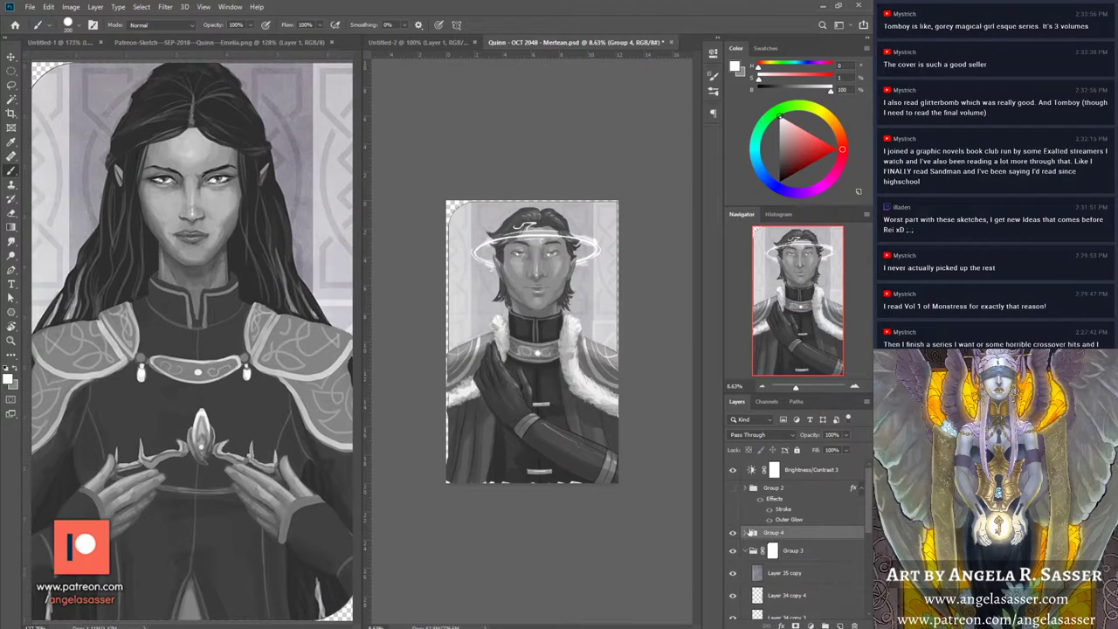
Step: Move Group 3 with the background pattern into Group 4, directly beneath the skin layer
scroll(810, 542, down, 3)
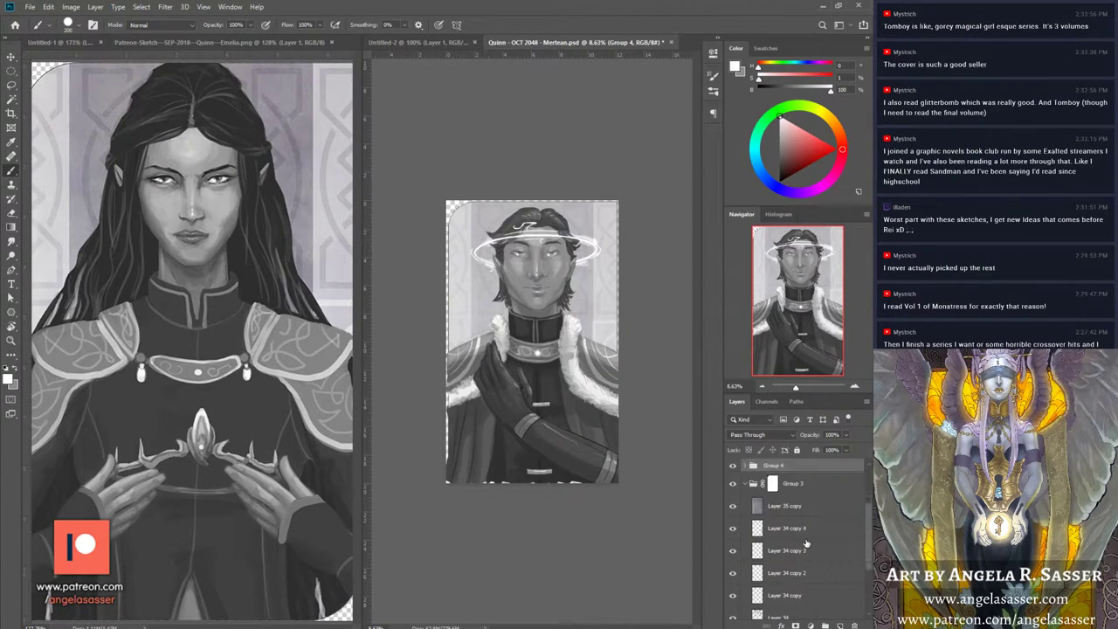
click(792, 483)
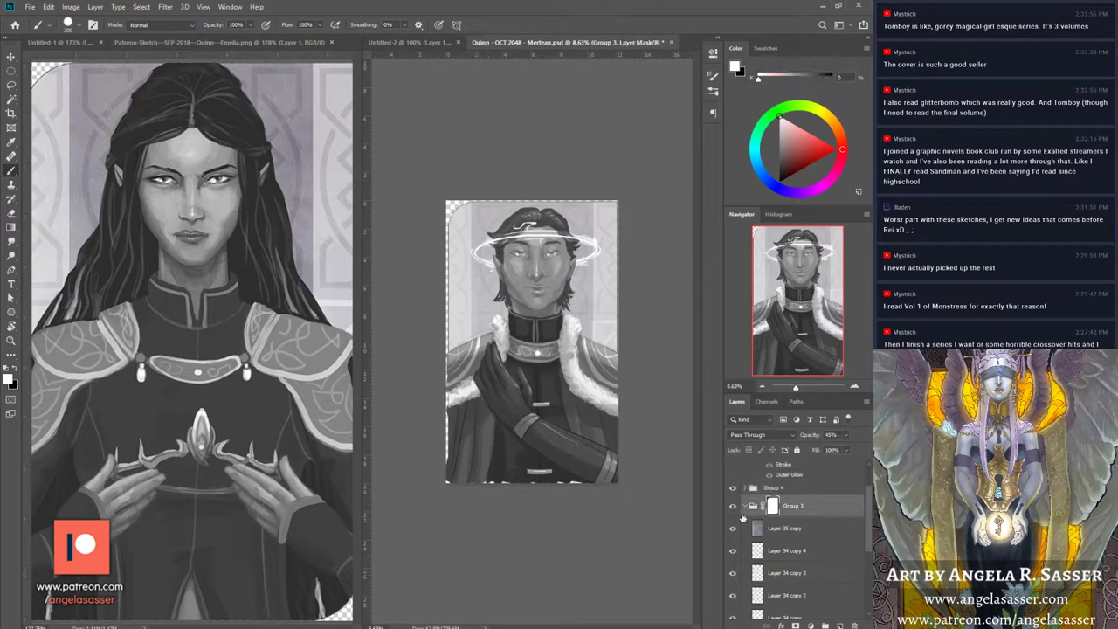
click(753, 483)
drag(800, 551, 805, 528)
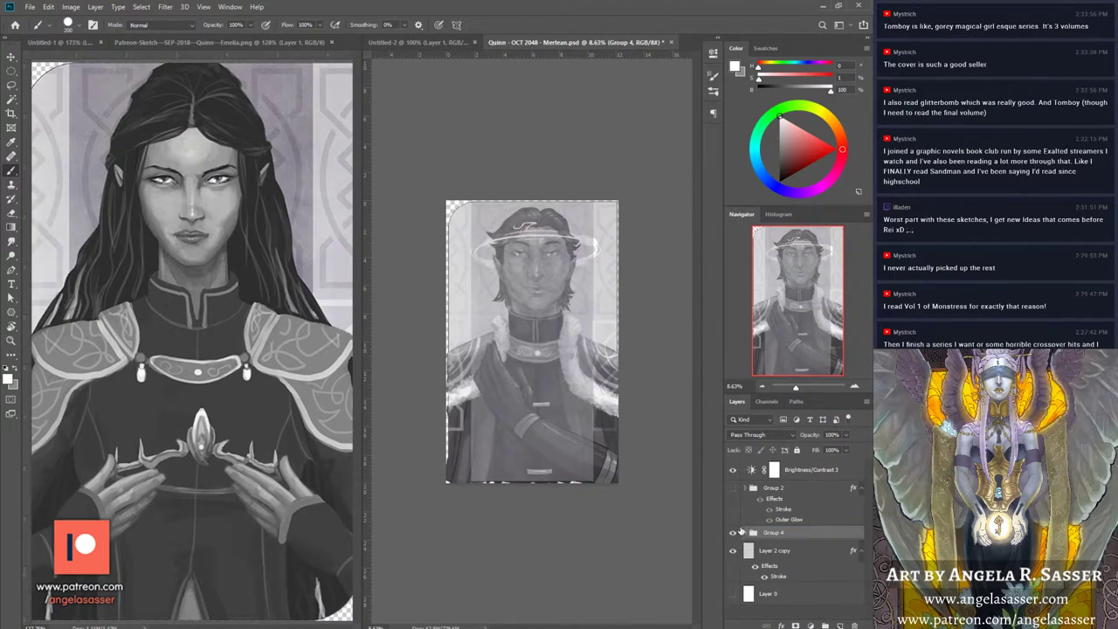
click(745, 533)
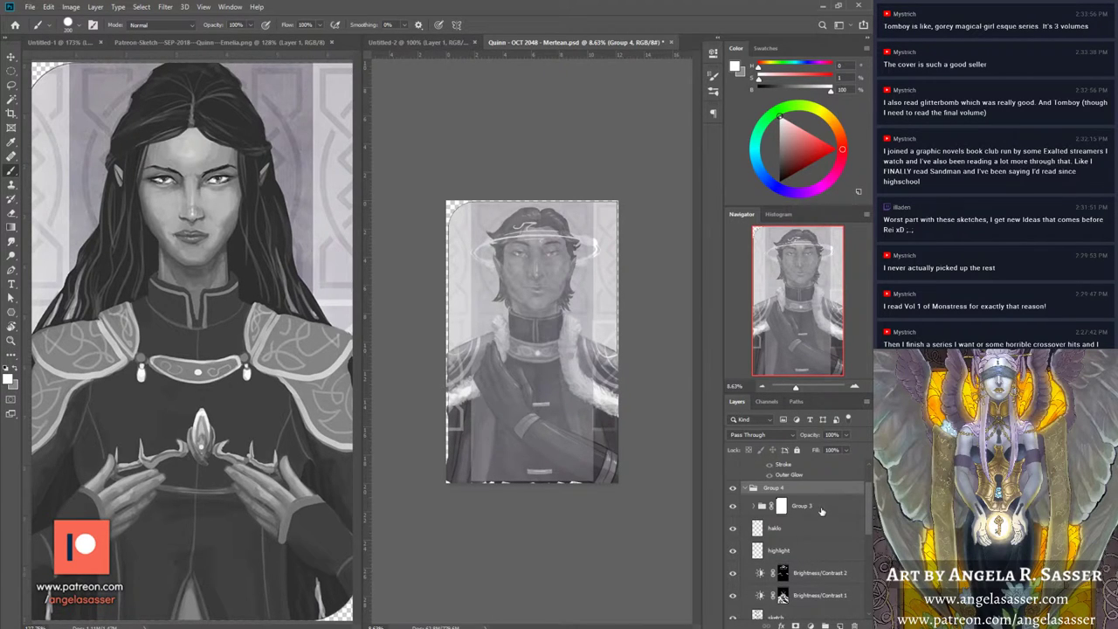
mouse_move(821, 511)
mouse_down()
mouse_move(815, 623)
mouse_move(782, 559)
mouse_move(841, 551)
mouse_up()
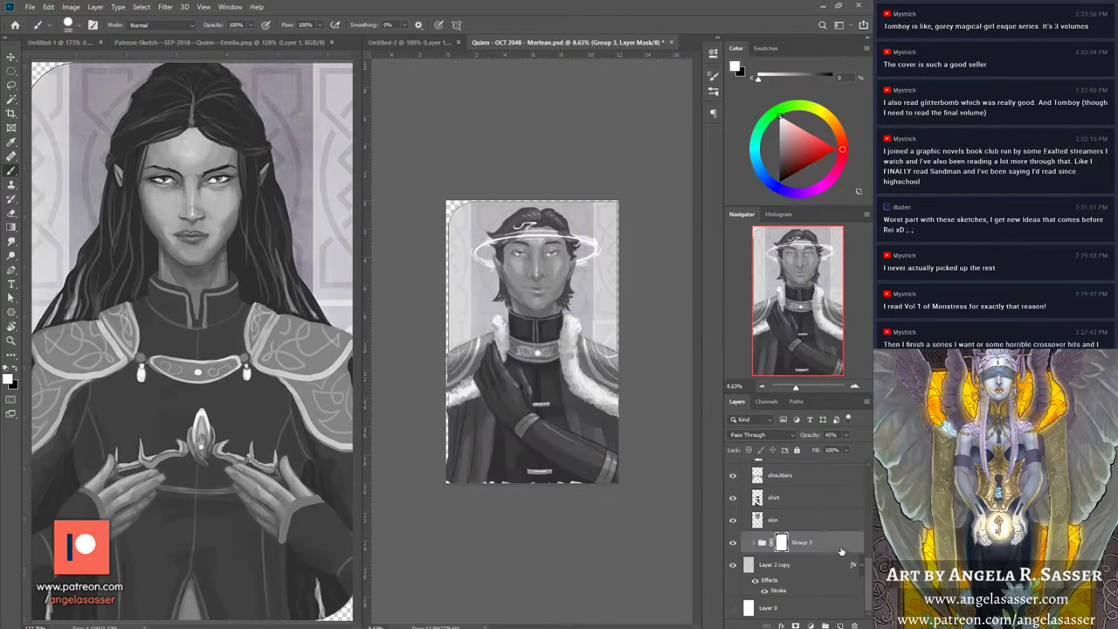
scroll(784, 564, up, 5)
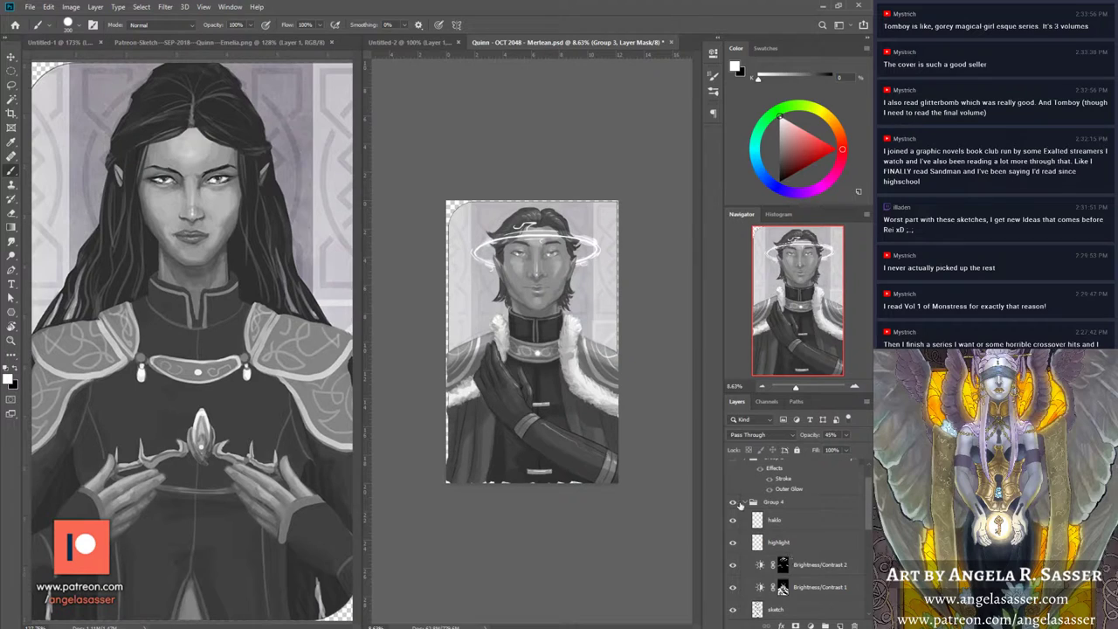
click(747, 502)
Step: Load the rounded card shape of Layer 2 copy as a selection and add it as a layer mask on Group 4
right_click(791, 536)
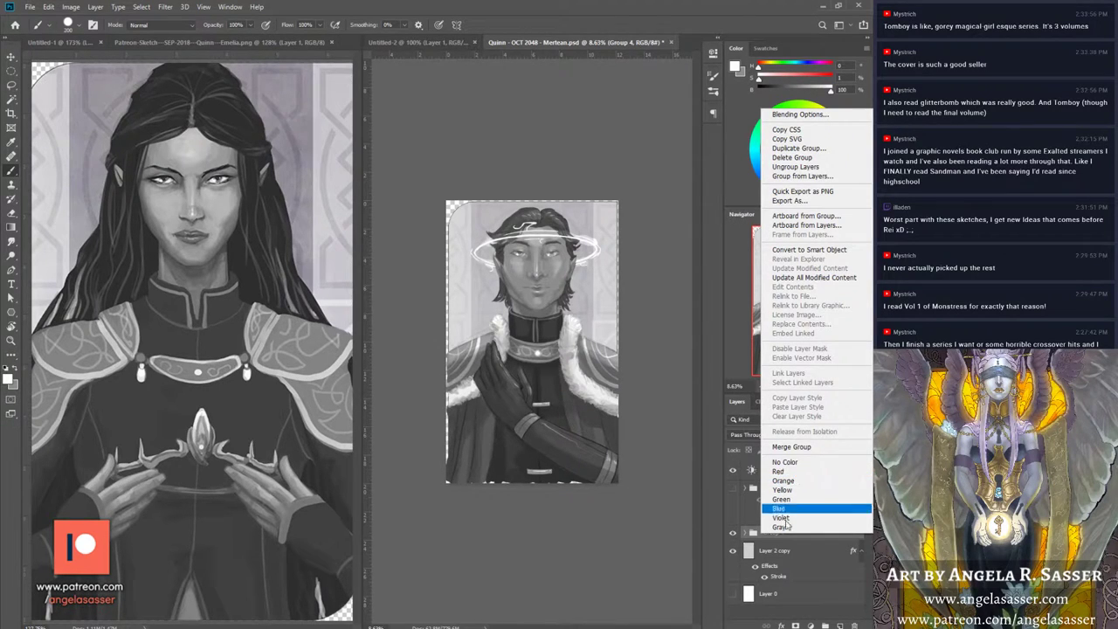
click(773, 559)
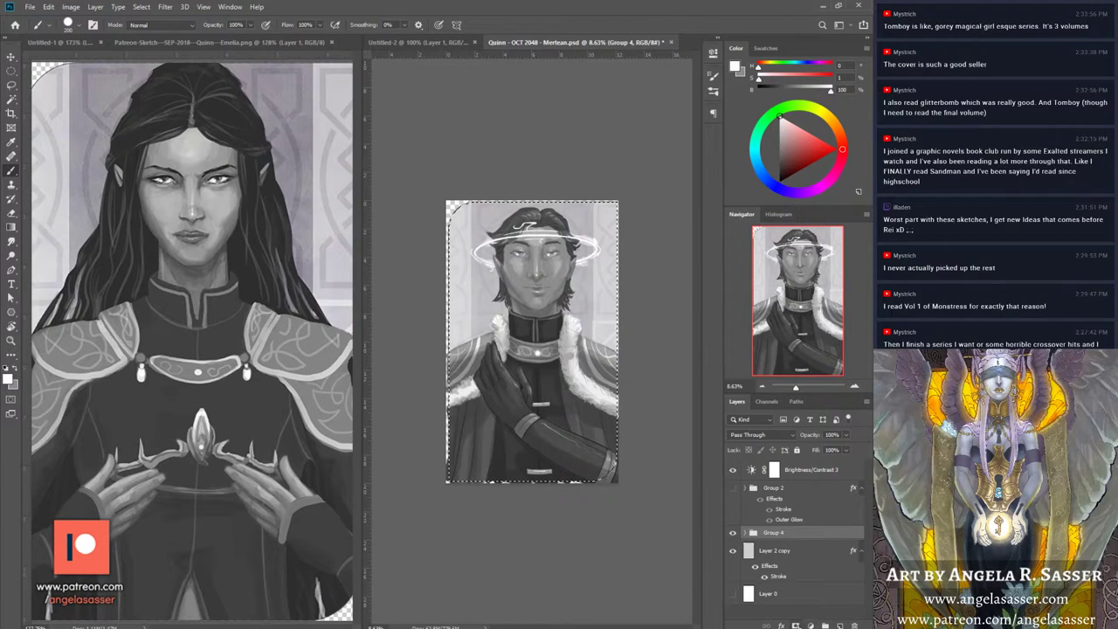
click(795, 625)
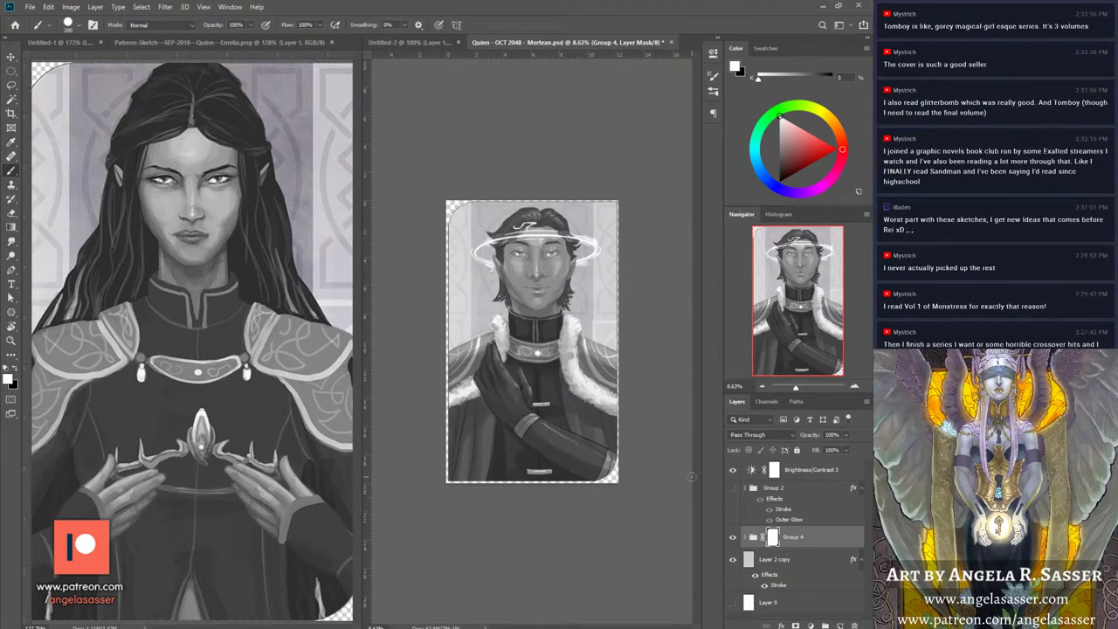
Step: Set the sketch layer inside Group 4 to Multiply blend mode with 7% opacity
click(10, 341)
click(564, 256)
click(563, 256)
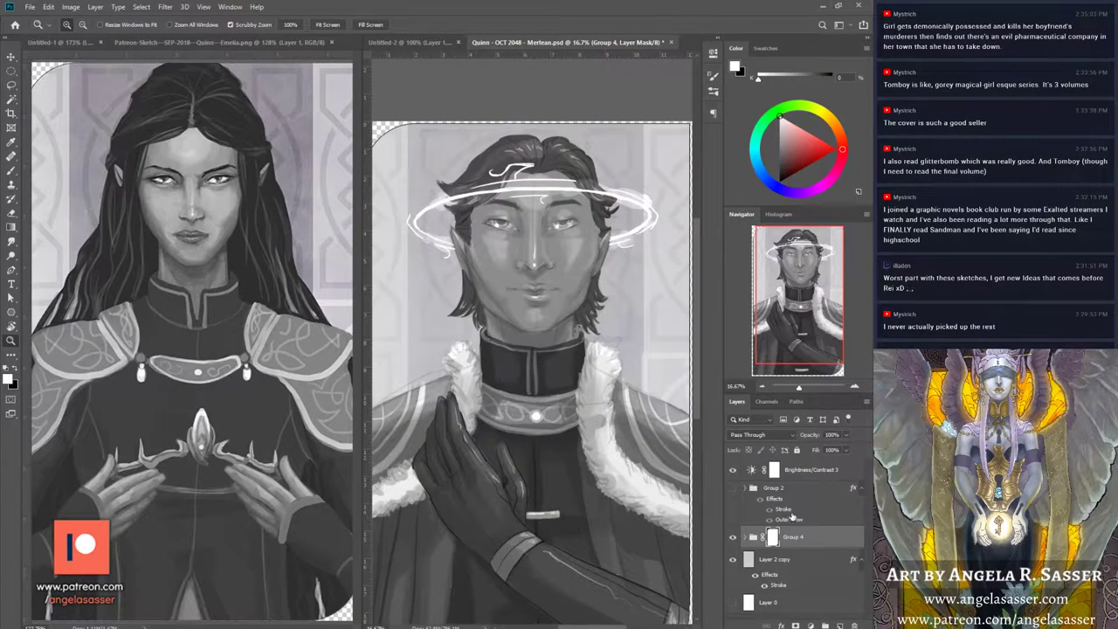
click(743, 539)
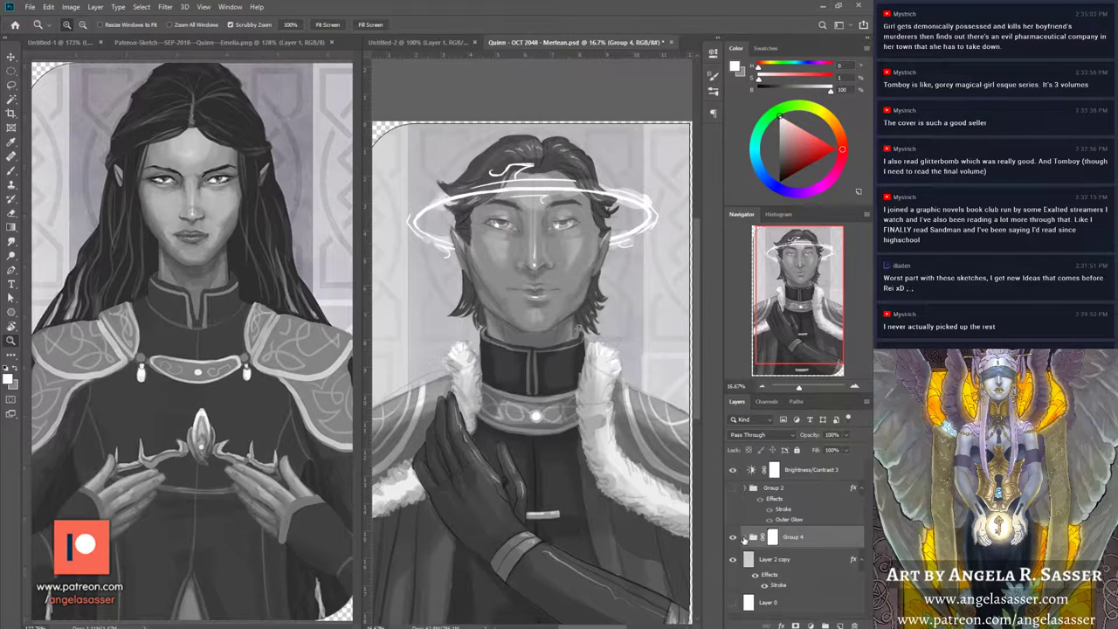
click(744, 537)
scroll(817, 579, down, 2)
scroll(815, 577, down, 2)
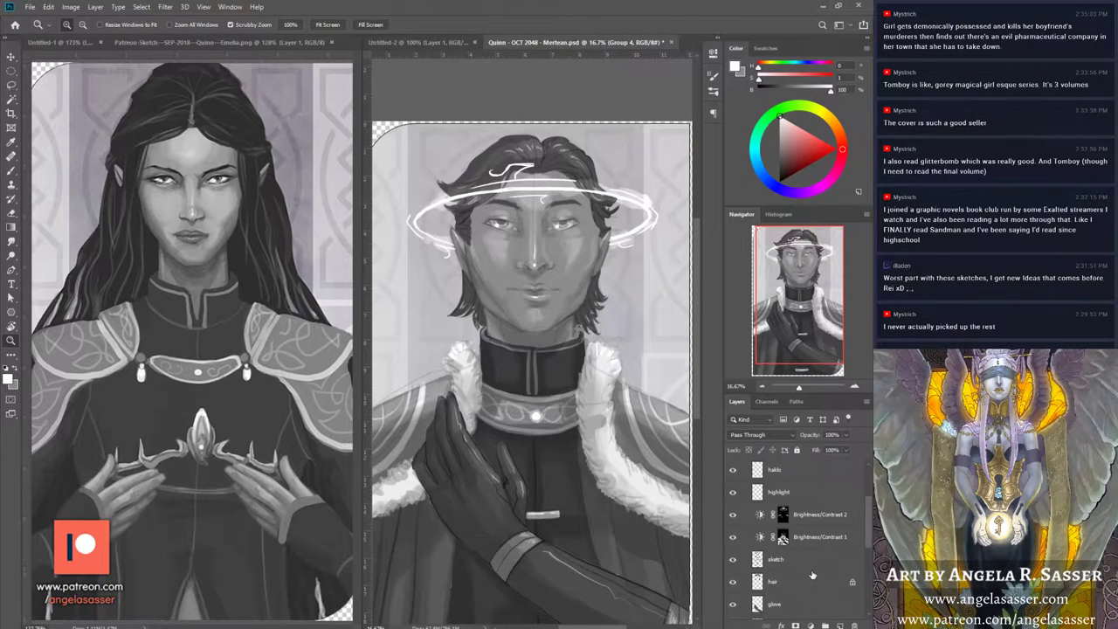
scroll(786, 580, down, 6)
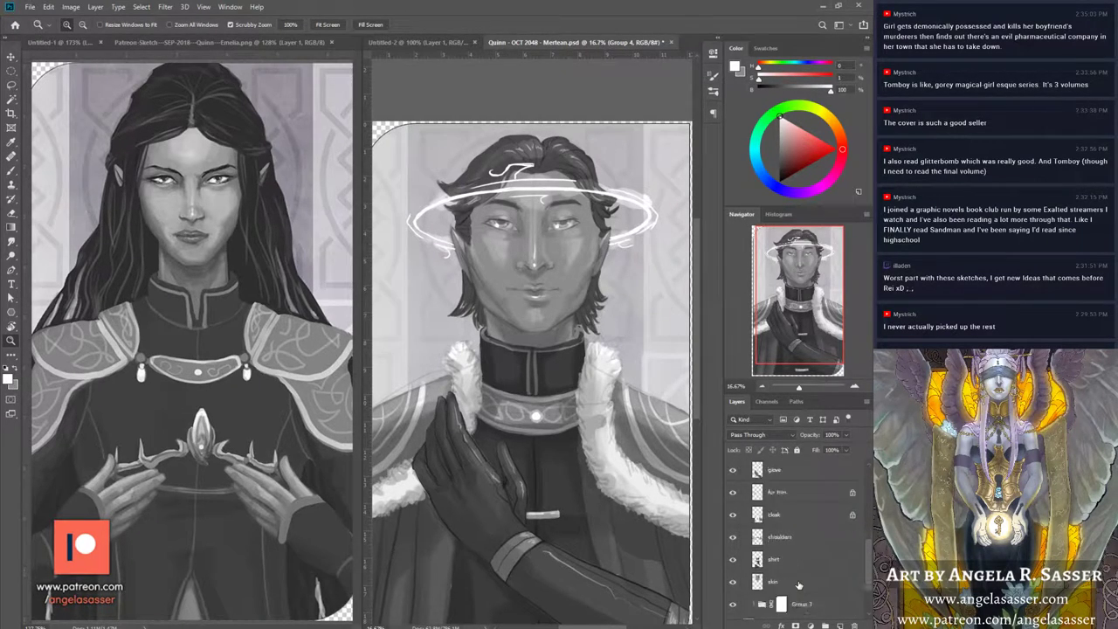
click(798, 583)
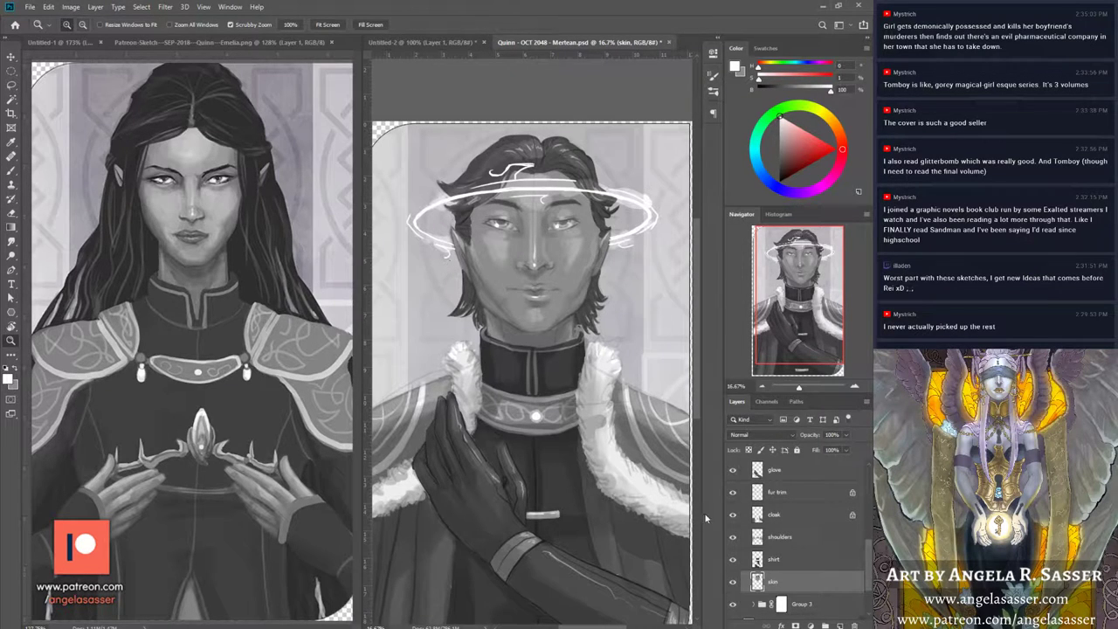
scroll(818, 551, up, 3)
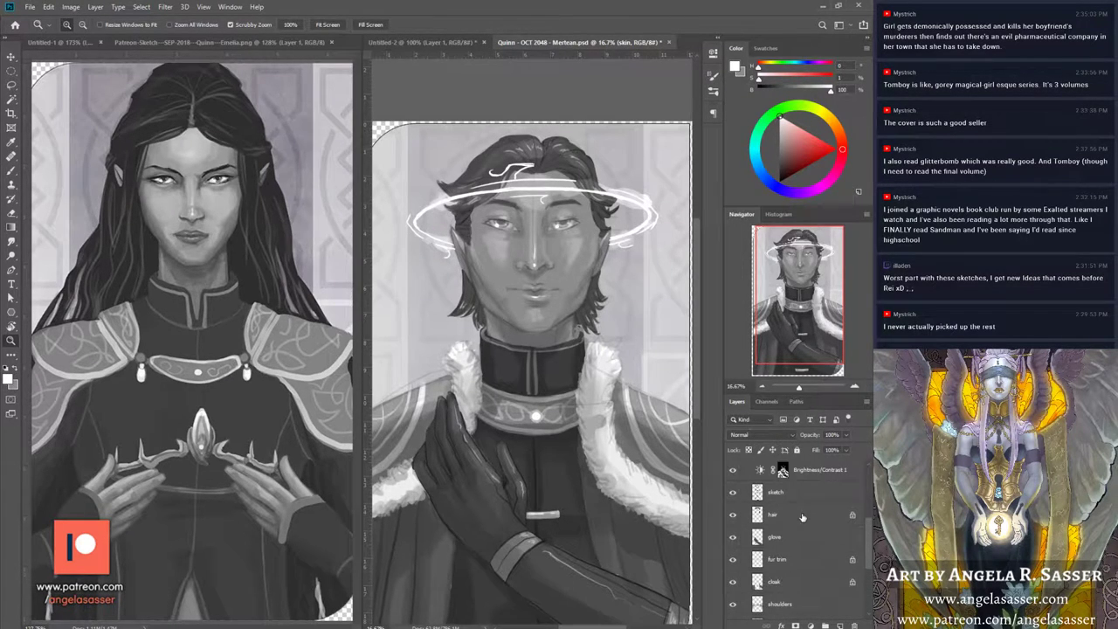
click(799, 524)
click(795, 492)
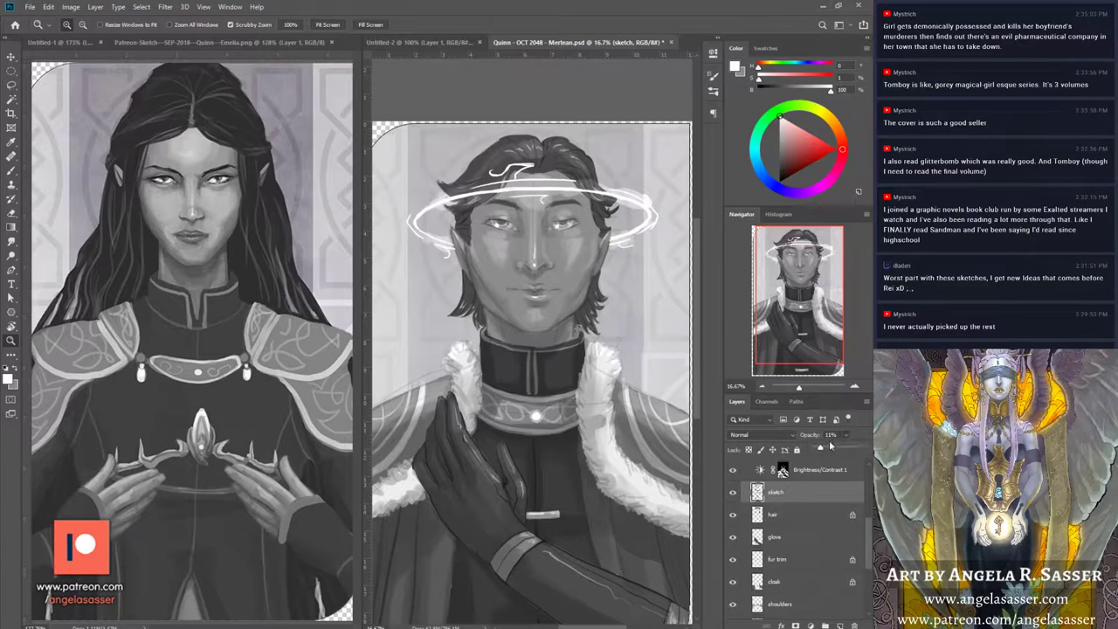
drag(847, 434, 821, 449)
click(761, 434)
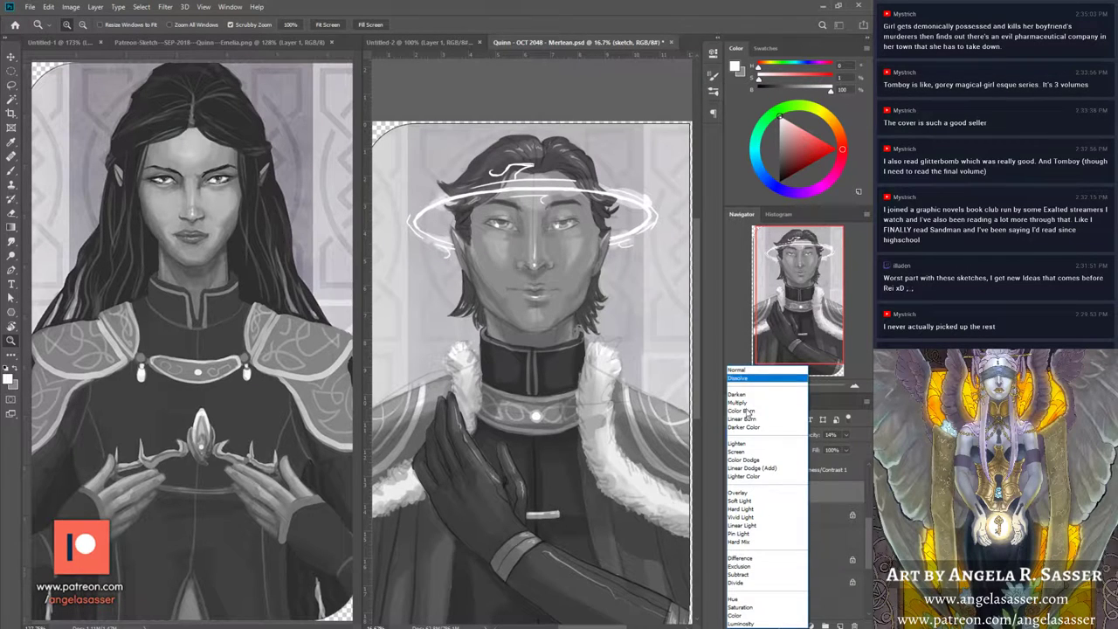
click(747, 409)
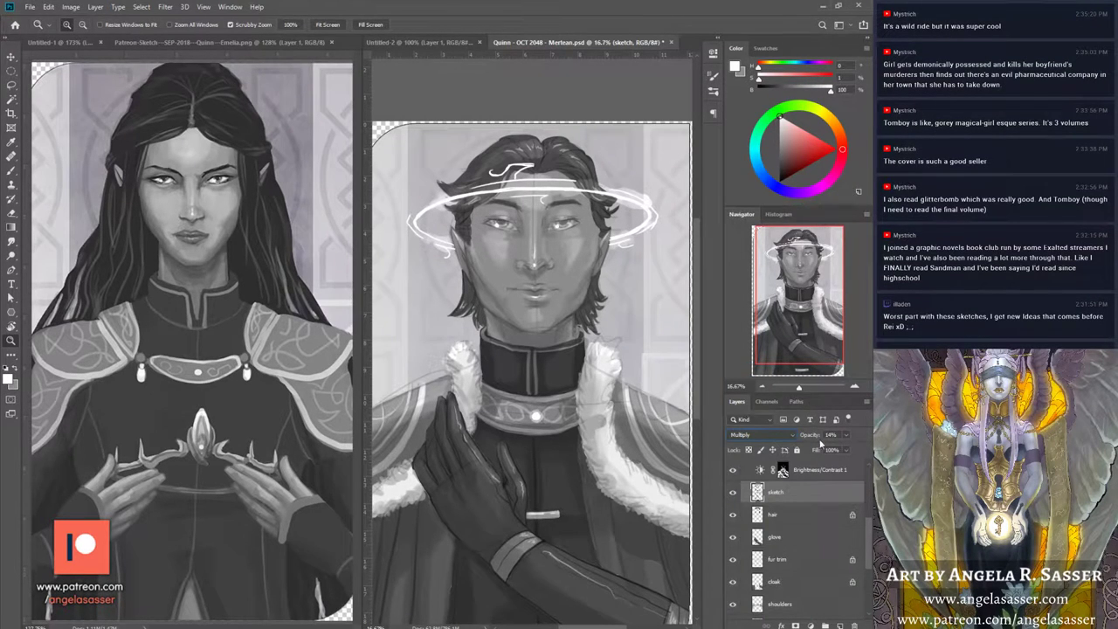
click(845, 434)
drag(824, 448, 819, 449)
drag(802, 390, 800, 393)
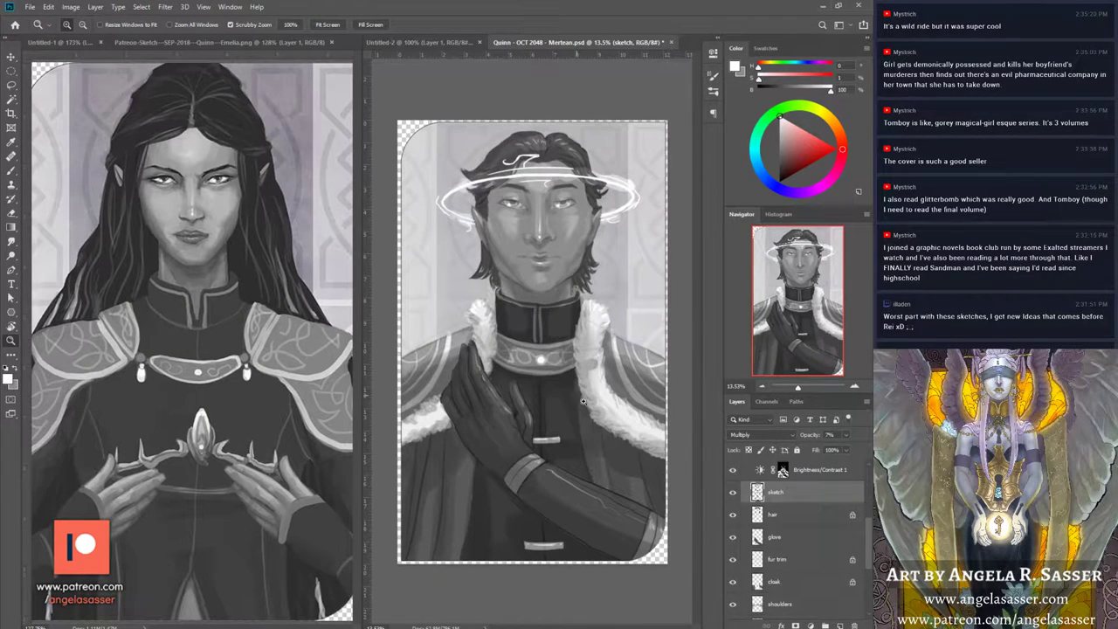
Step: Duplicate the Overlay layer Layer 35 copy inside Group 3, keeping the suggested name and document
scroll(791, 569, down, 3)
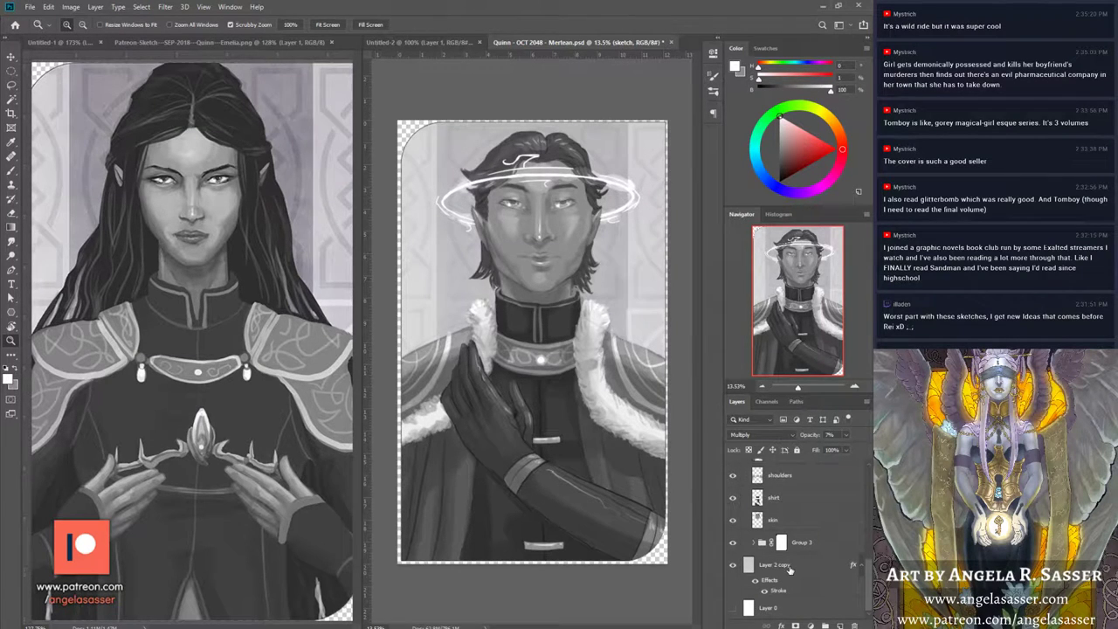
scroll(790, 568, up, 5)
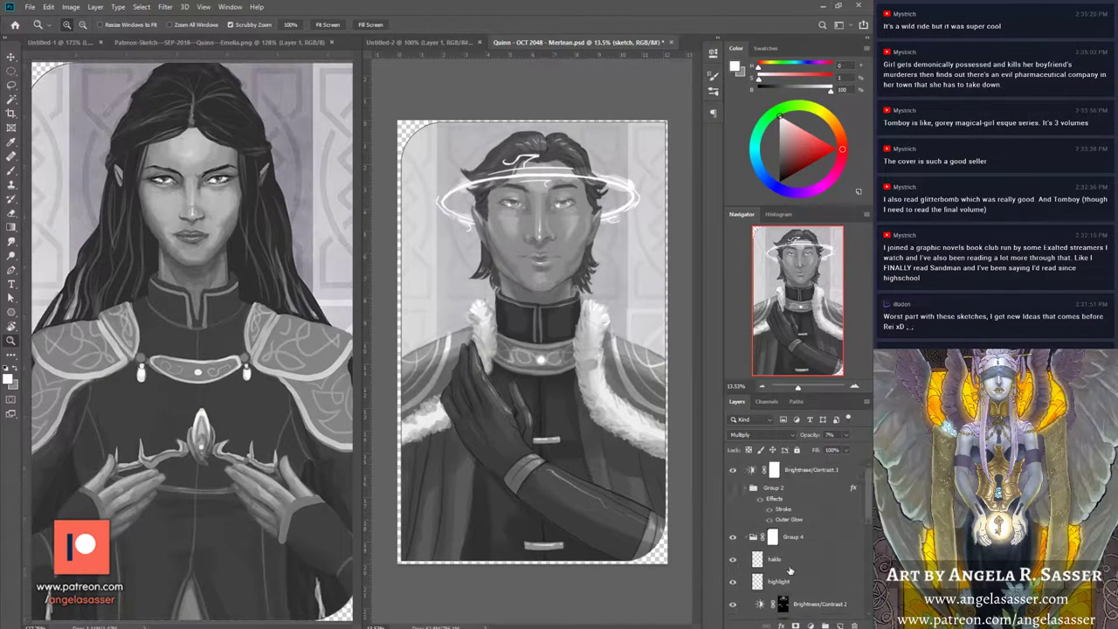
scroll(789, 569, down, 5)
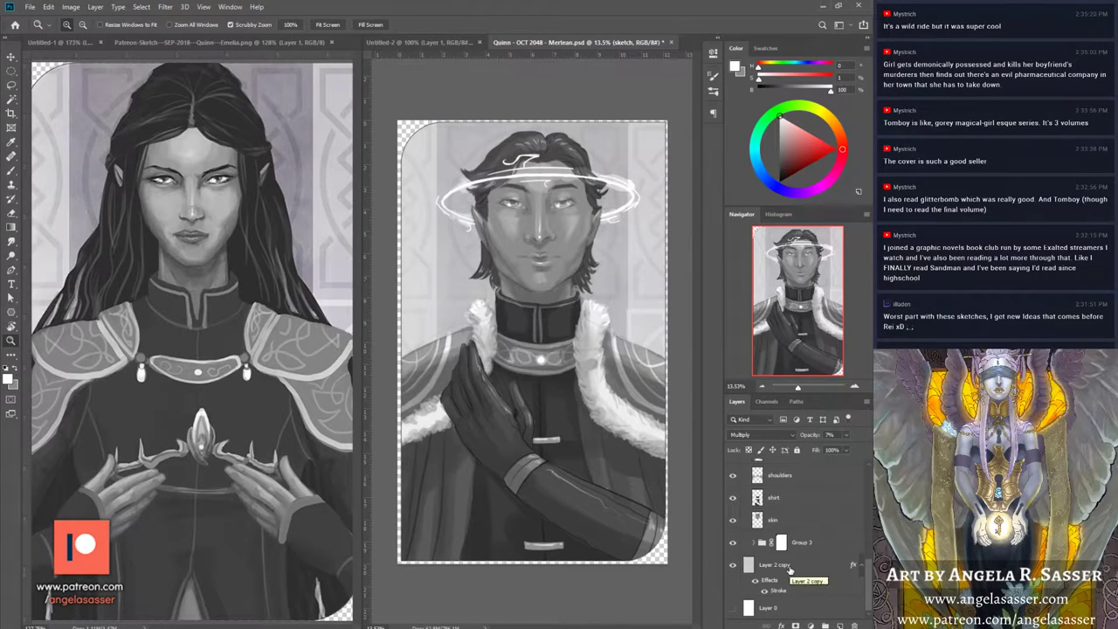
scroll(773, 566, up, 1)
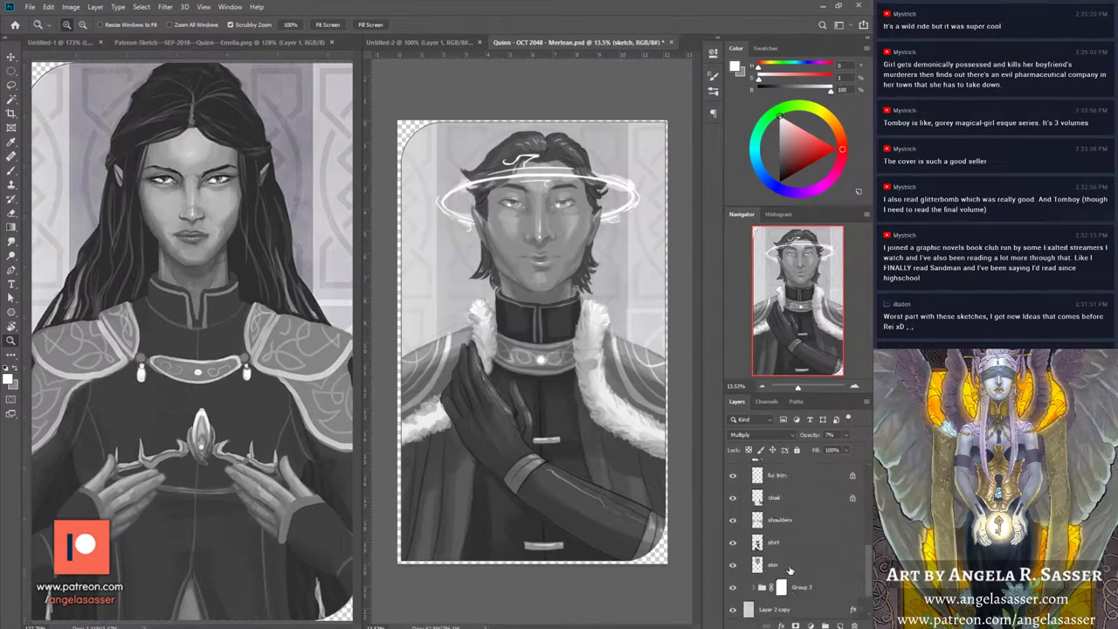
click(753, 565)
click(788, 588)
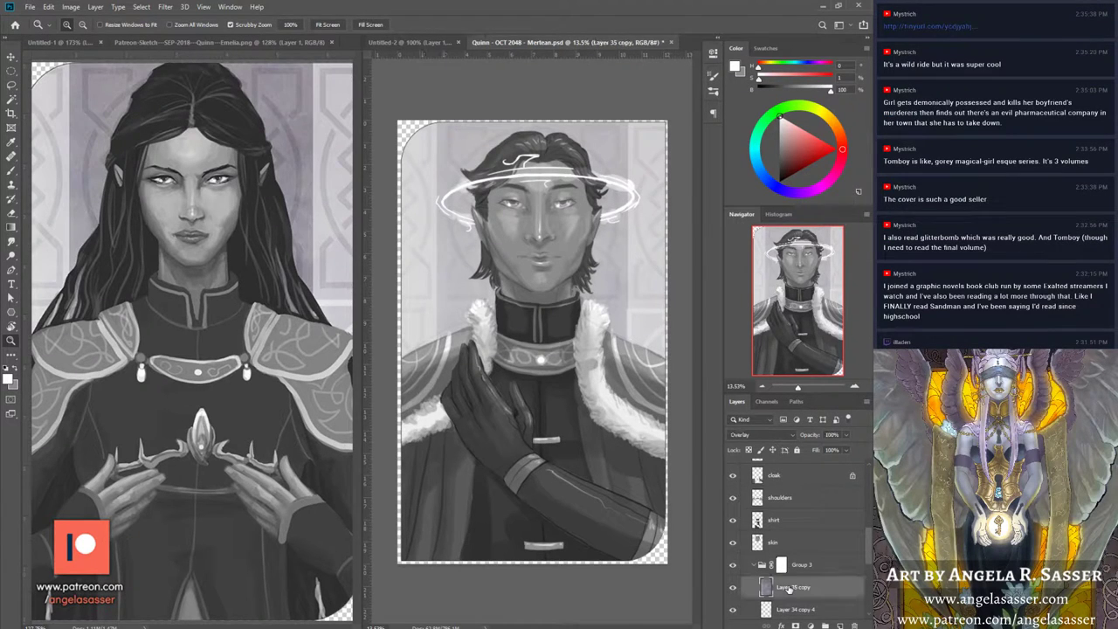
right_click(792, 588)
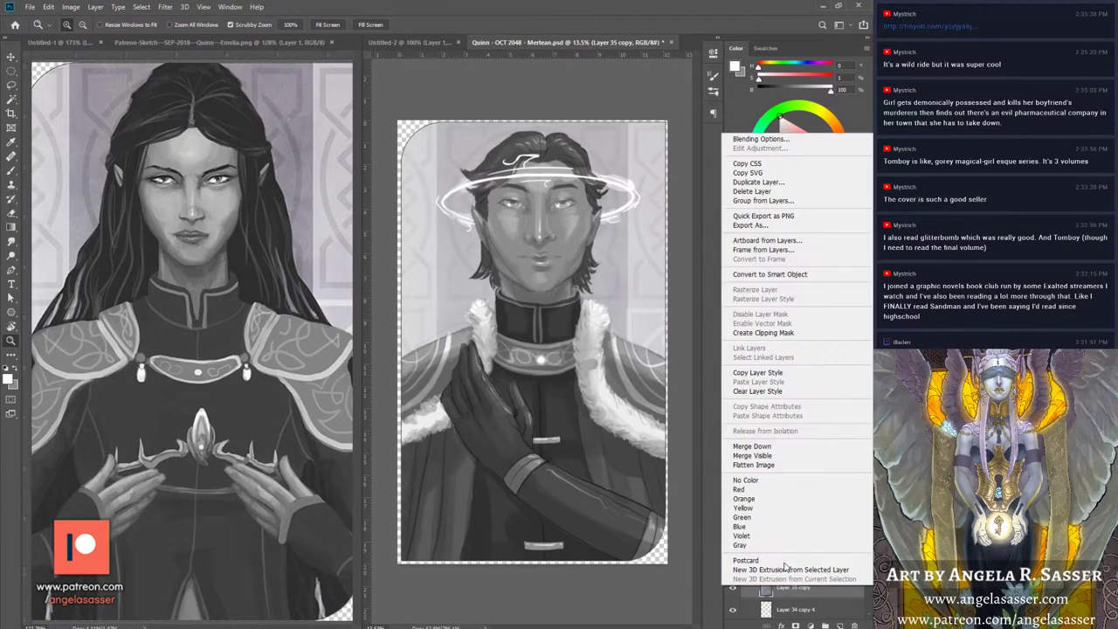
click(799, 182)
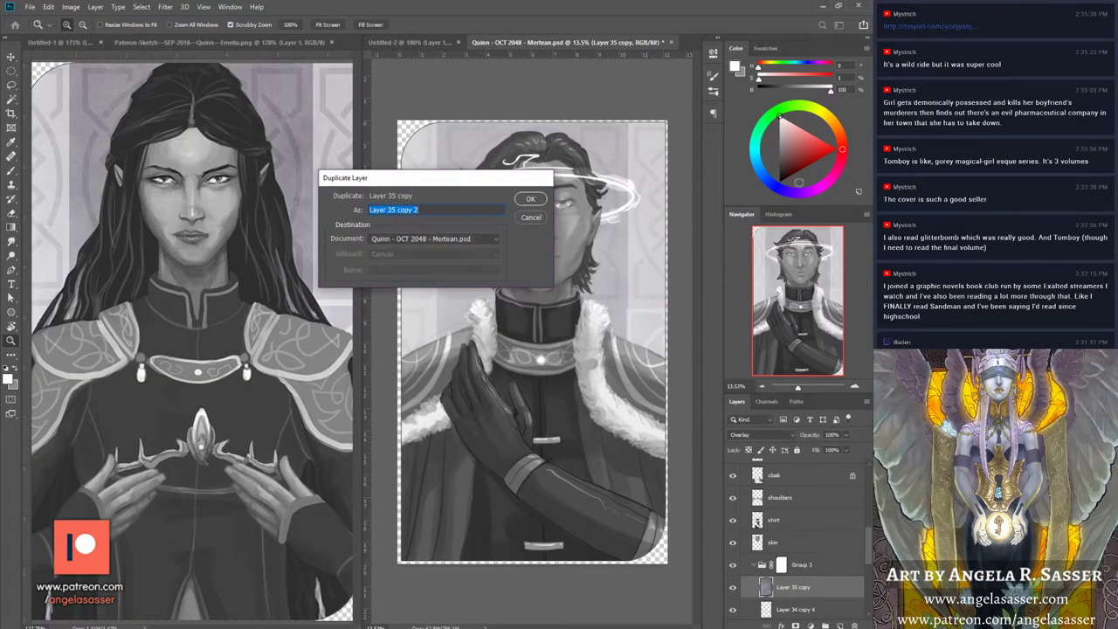
key(Return)
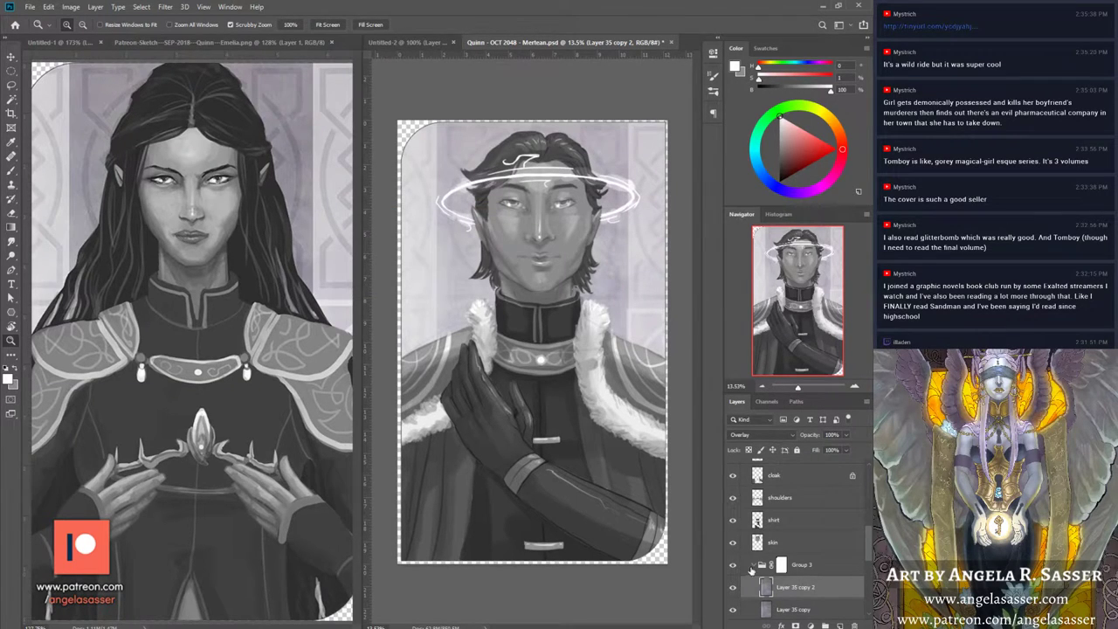
Step: Move Layer 35 copy 2 directly above Group 4 as a clipping mask and set its opacity to 41%
click(812, 569)
drag(812, 588, 819, 491)
right_click(799, 501)
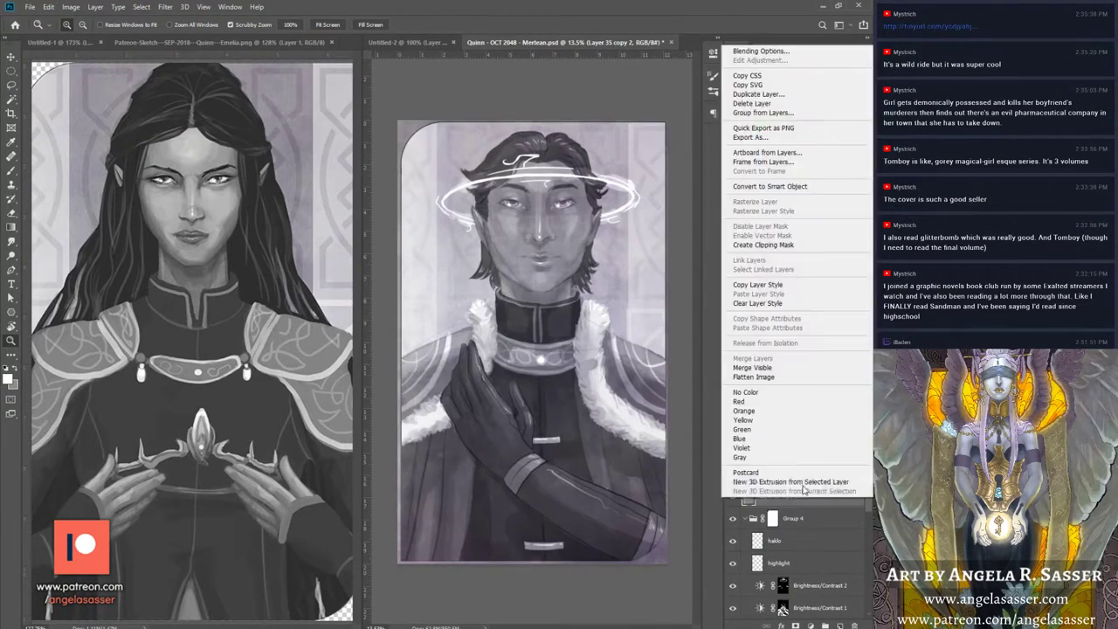
click(795, 246)
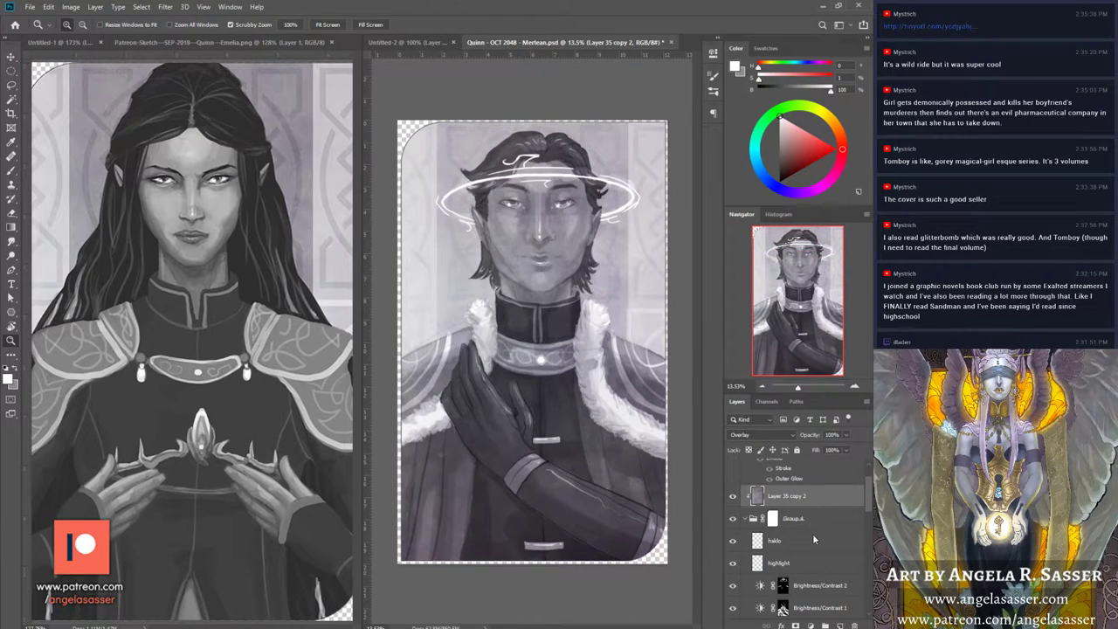
click(738, 497)
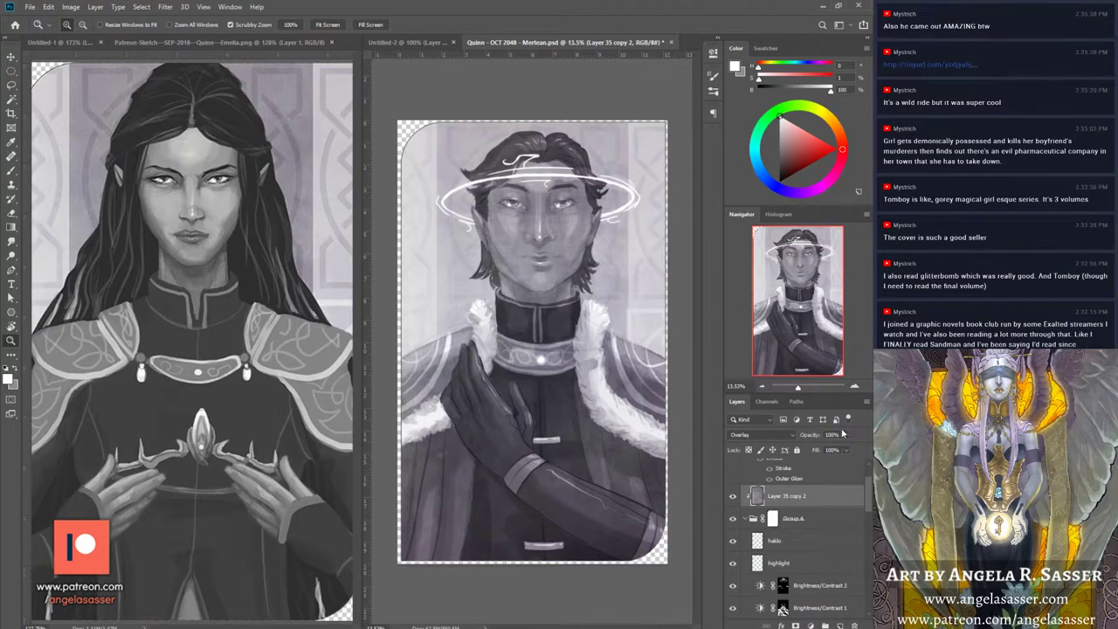
drag(846, 435, 817, 450)
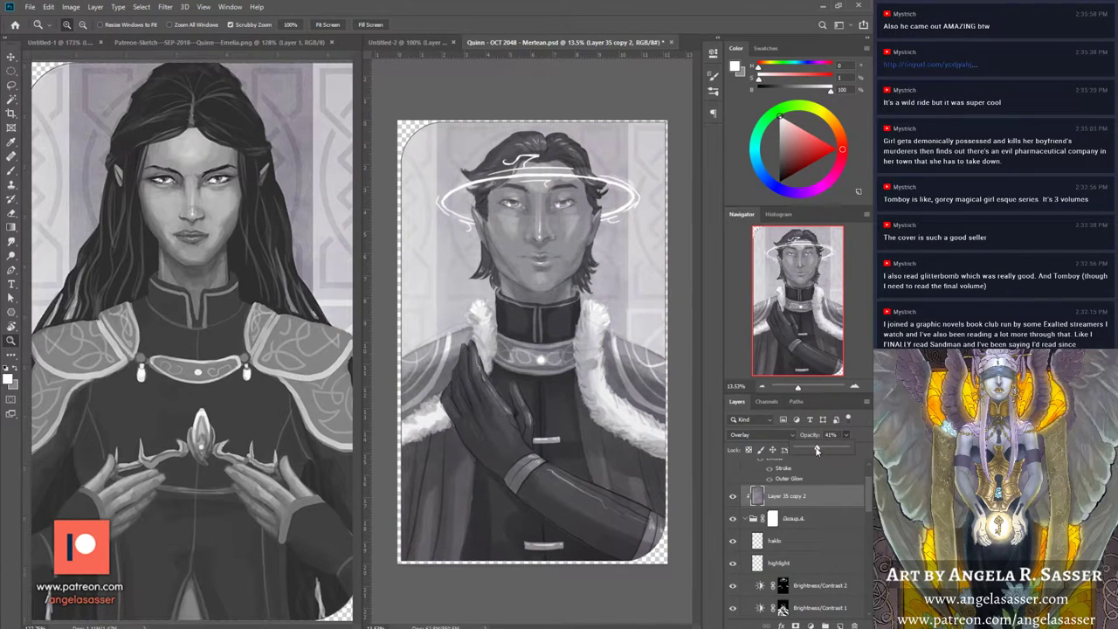
Step: Raise the opacity of Group 3 to 58% to strengthen the background pattern
scroll(807, 560, down, 3)
scroll(807, 561, down, 1)
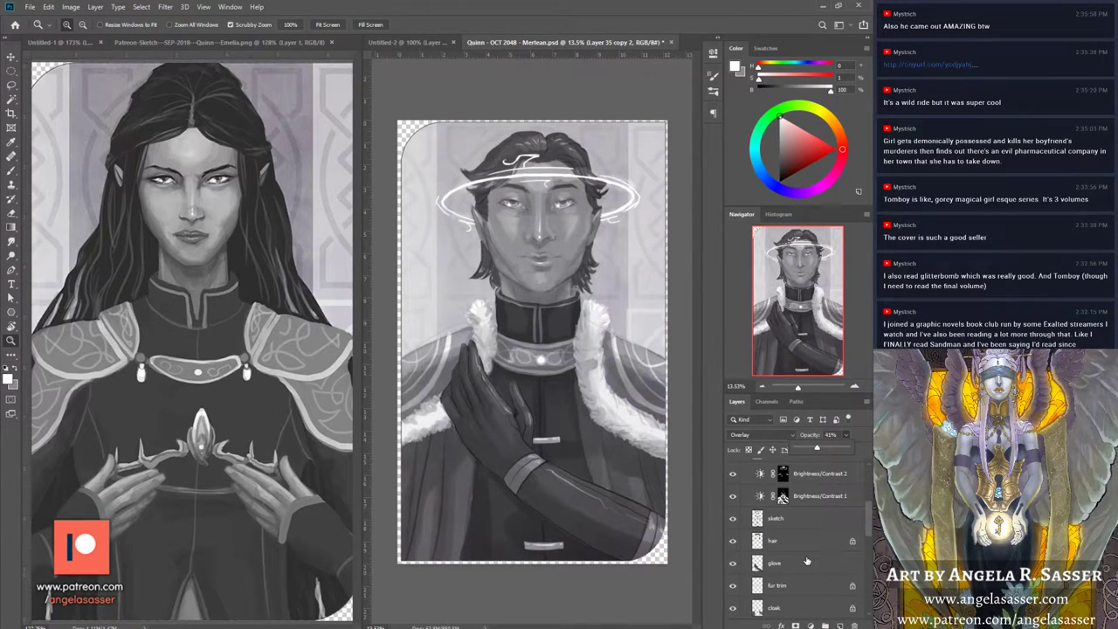
scroll(807, 561, down, 5)
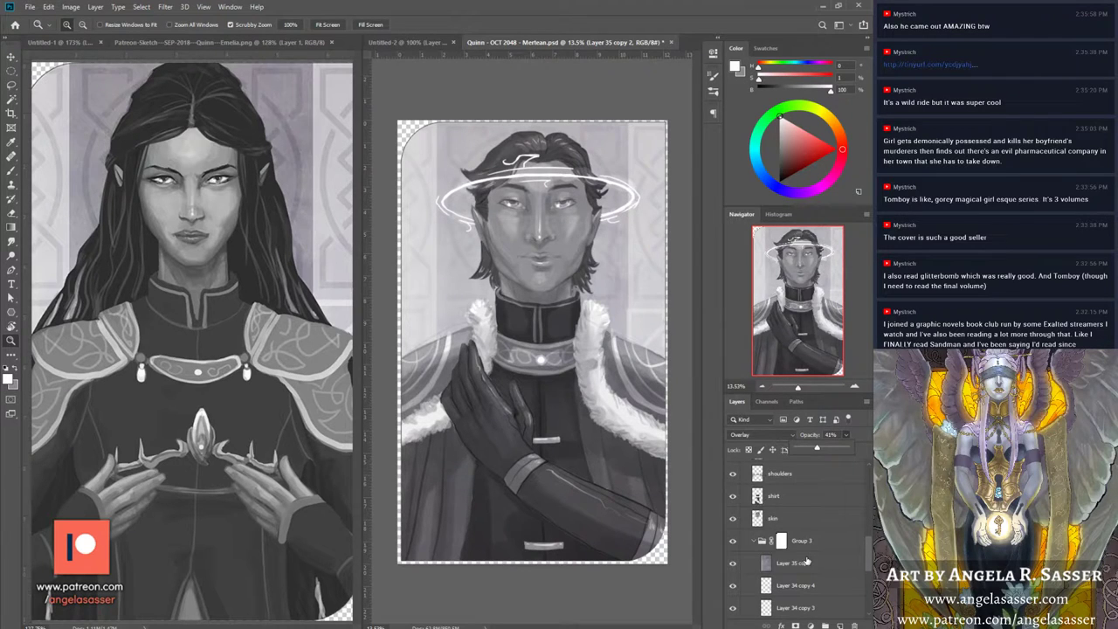
click(810, 495)
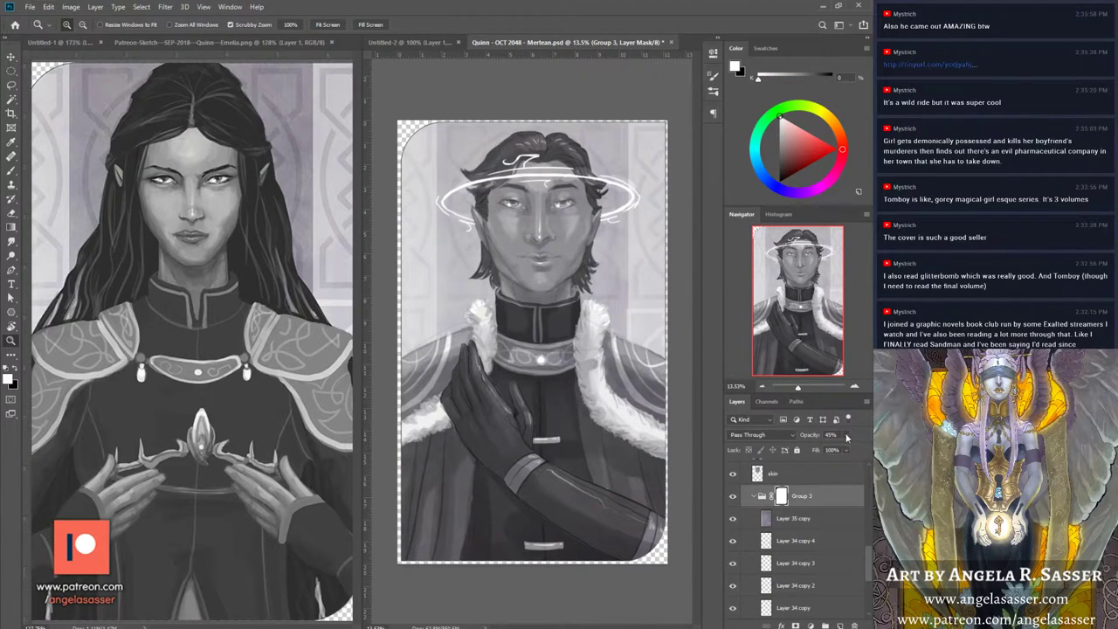
click(845, 434)
mouse_move(839, 448)
mouse_down()
mouse_move(864, 448)
mouse_move(845, 453)
mouse_up()
Step: Shift the hue of Layer 35 copy inside Group 3 by +23 with a Hue/Saturation adjustment
click(768, 520)
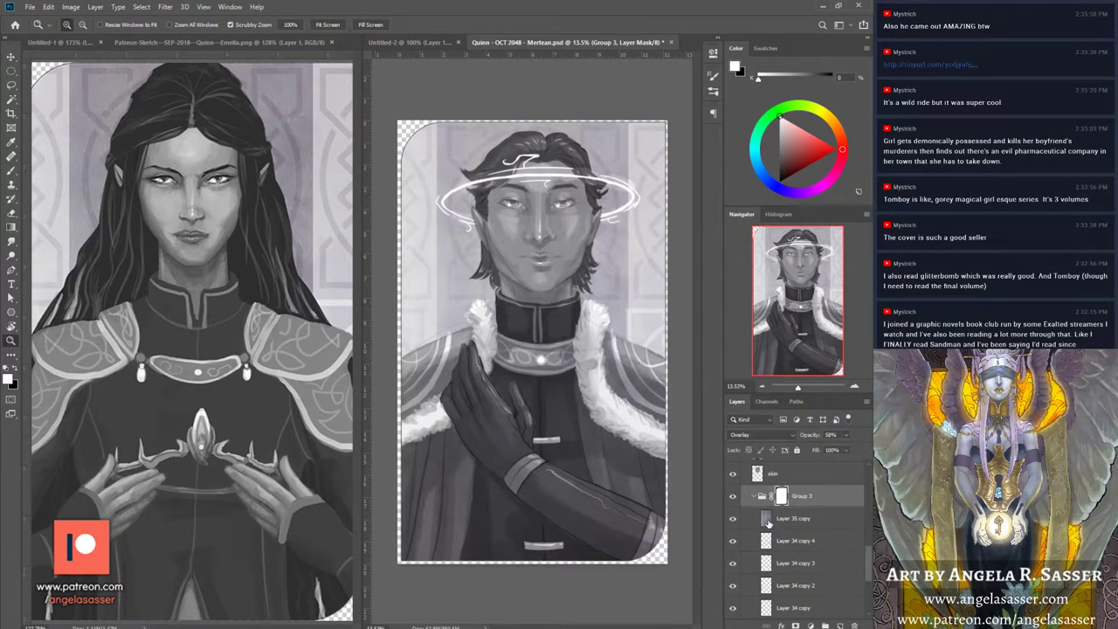
click(768, 521)
click(71, 7)
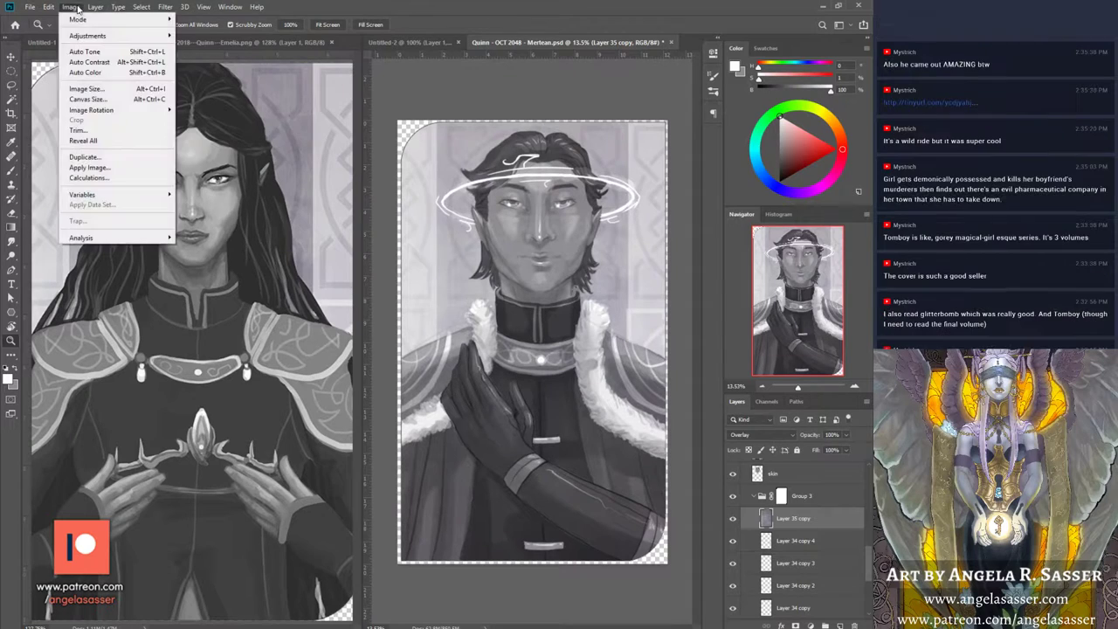
mouse_move(96, 36)
click(217, 93)
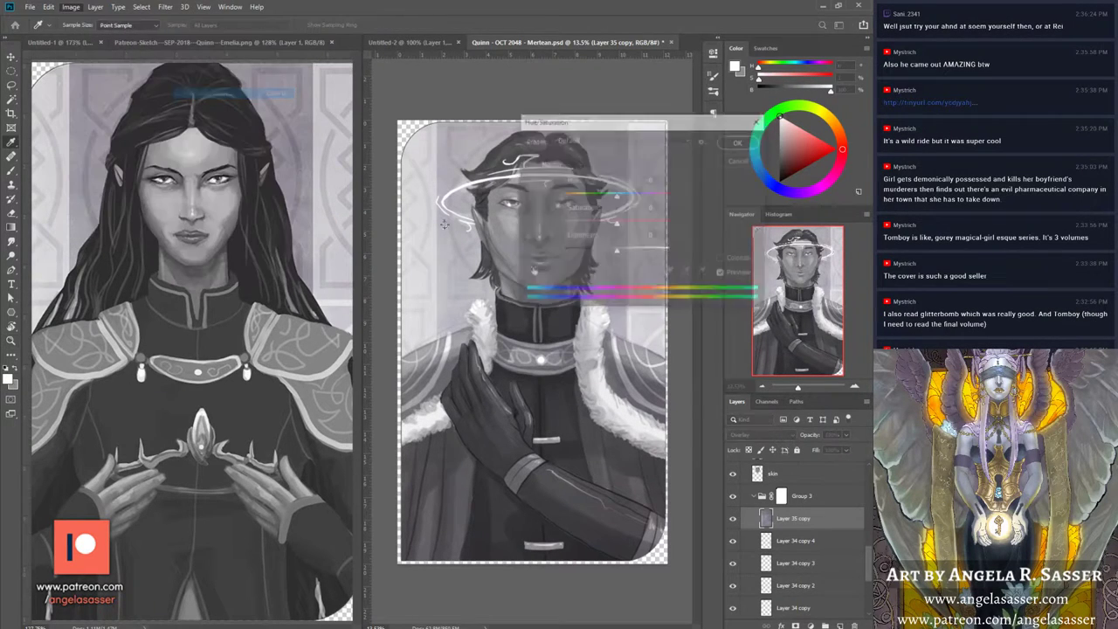
drag(616, 197, 631, 199)
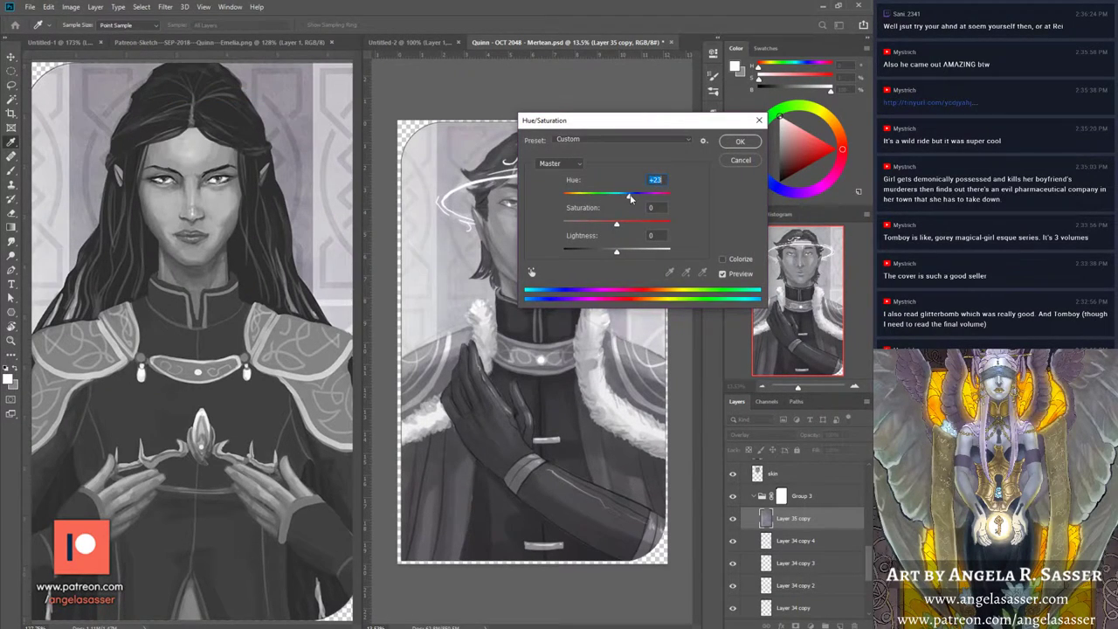
click(741, 144)
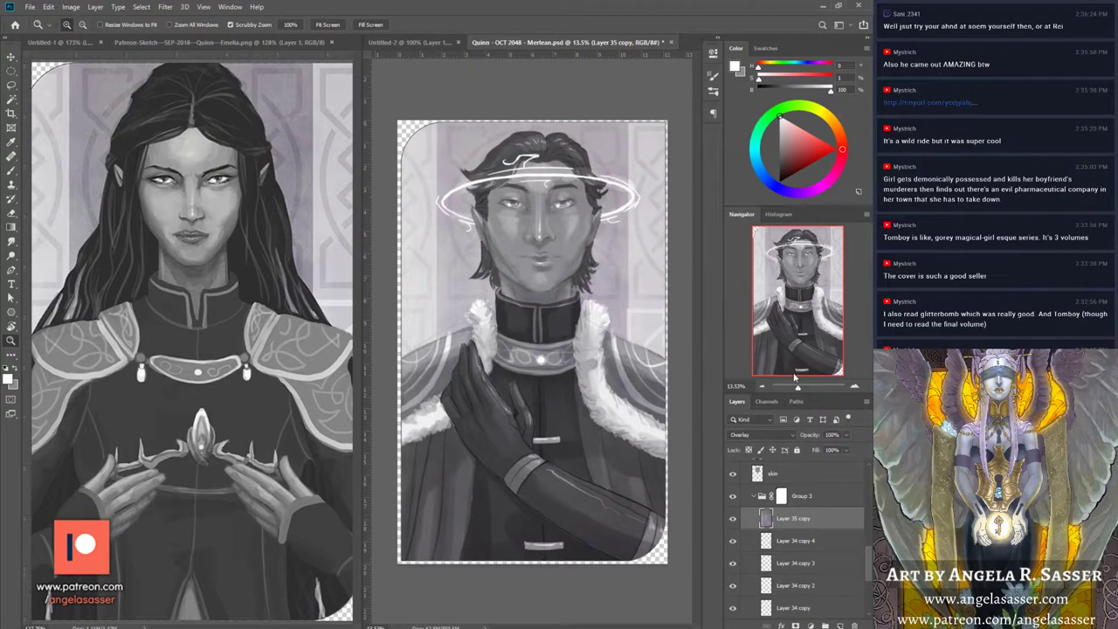
Step: Shift the hue of the clipped texture Layer 35 copy 2 to a cool teal tint with Hue/Saturation
scroll(816, 539, up, 5)
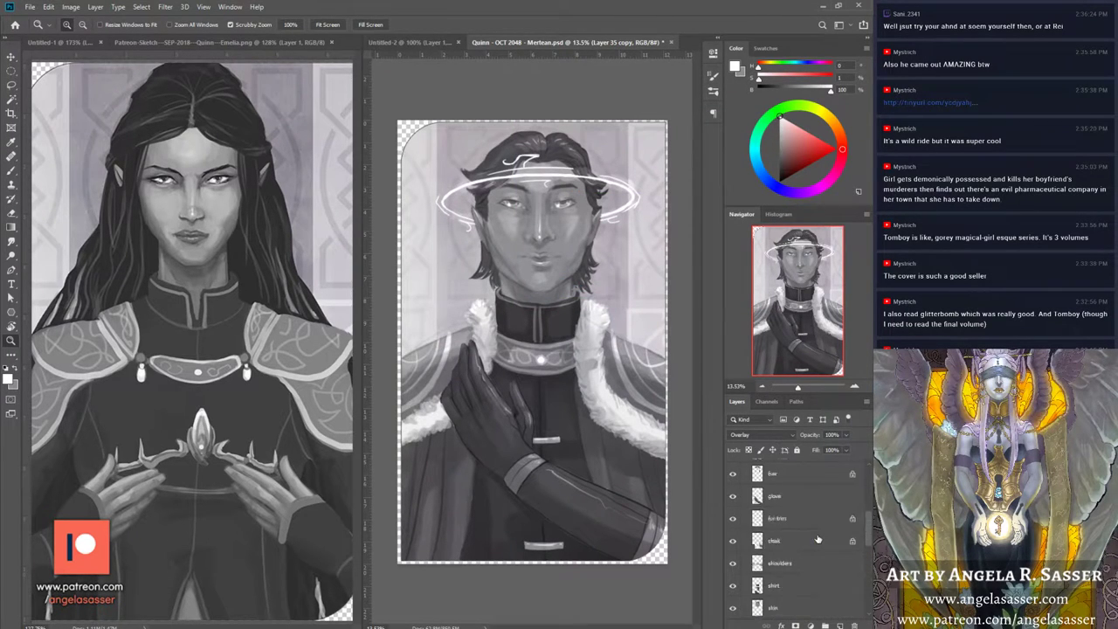
click(758, 535)
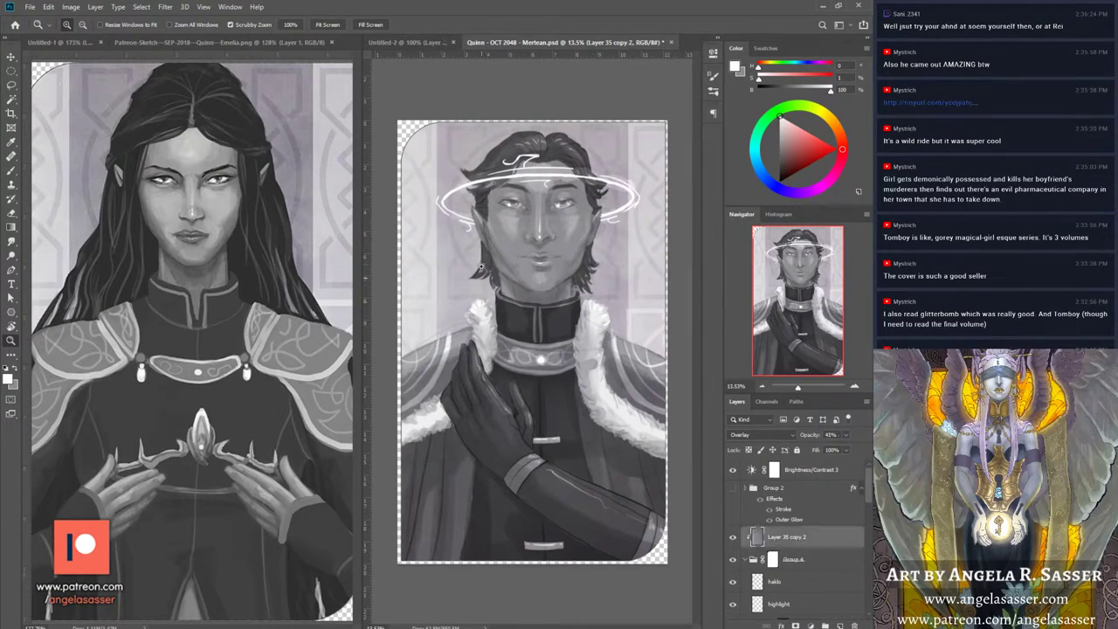
click(70, 7)
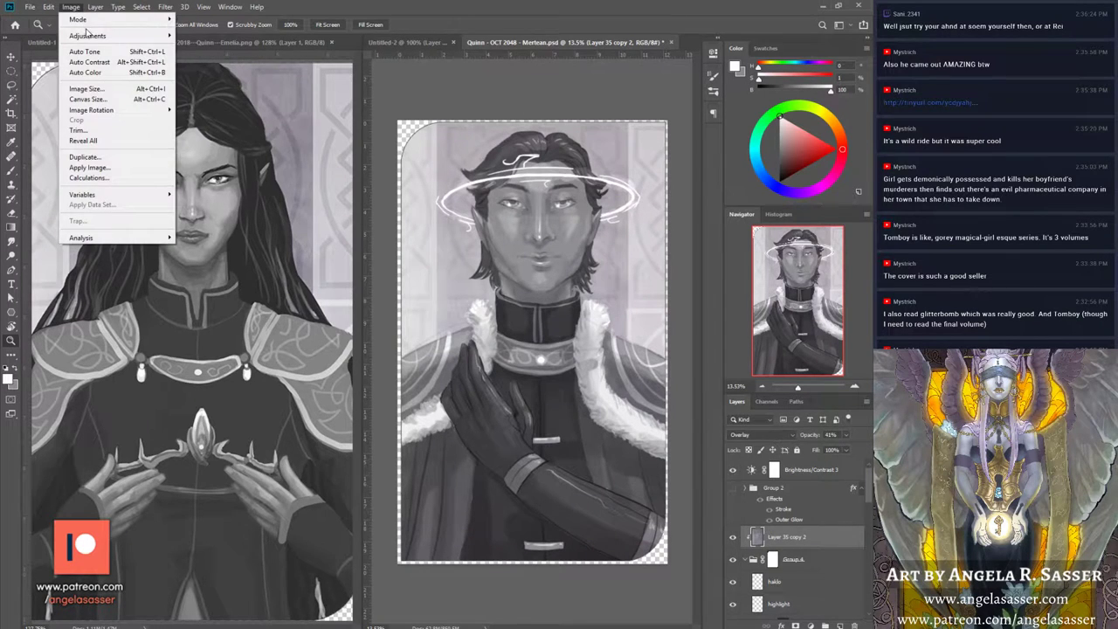
mouse_move(97, 35)
click(245, 93)
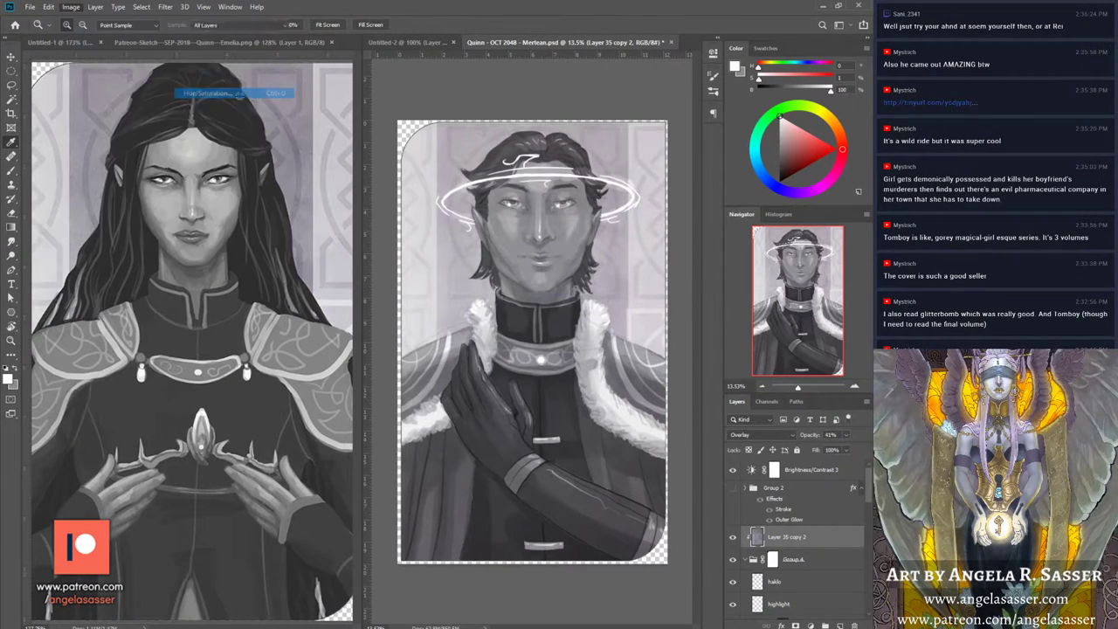
drag(615, 194, 585, 196)
drag(701, 130, 608, 463)
key(Return)
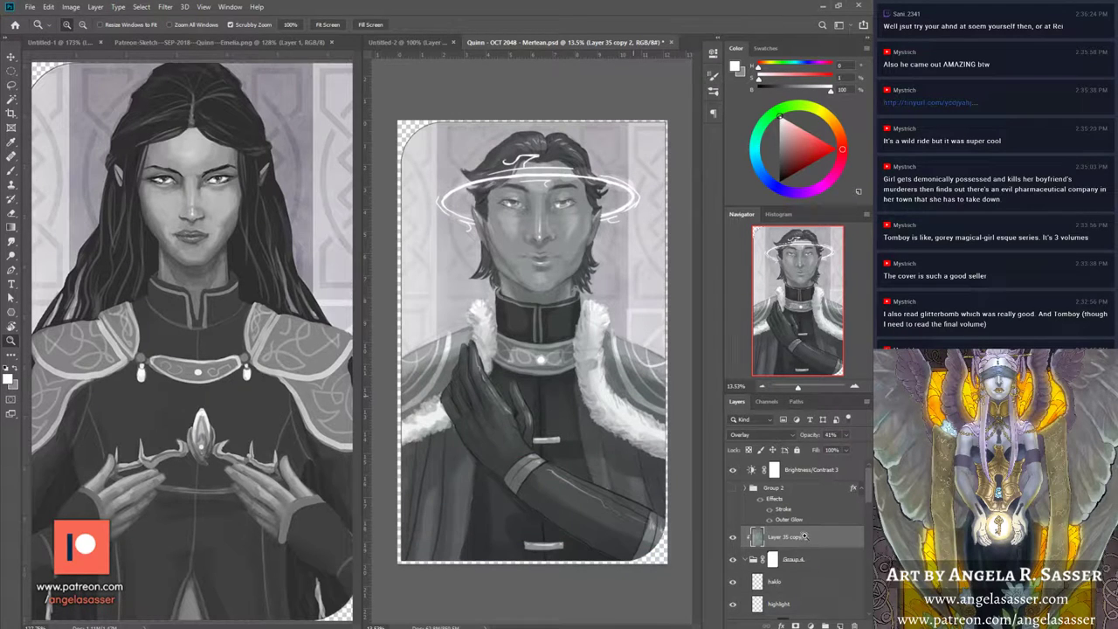
Step: Add a layer mask to the sketch layer and paint on it in black to hide parts of the sketch
scroll(806, 573, down, 3)
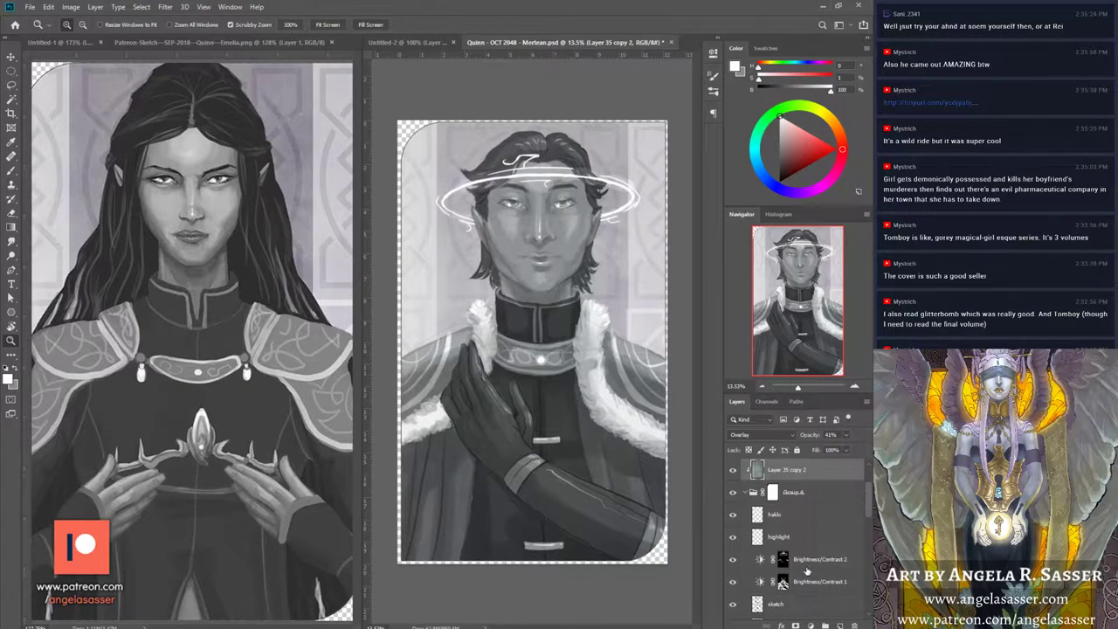
click(782, 583)
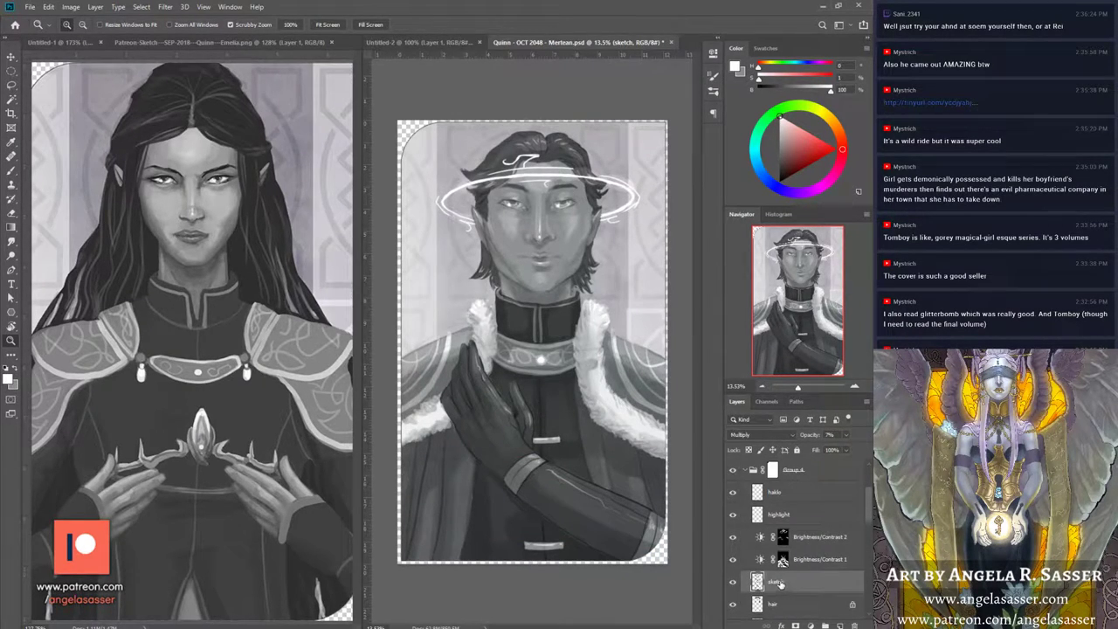
click(794, 624)
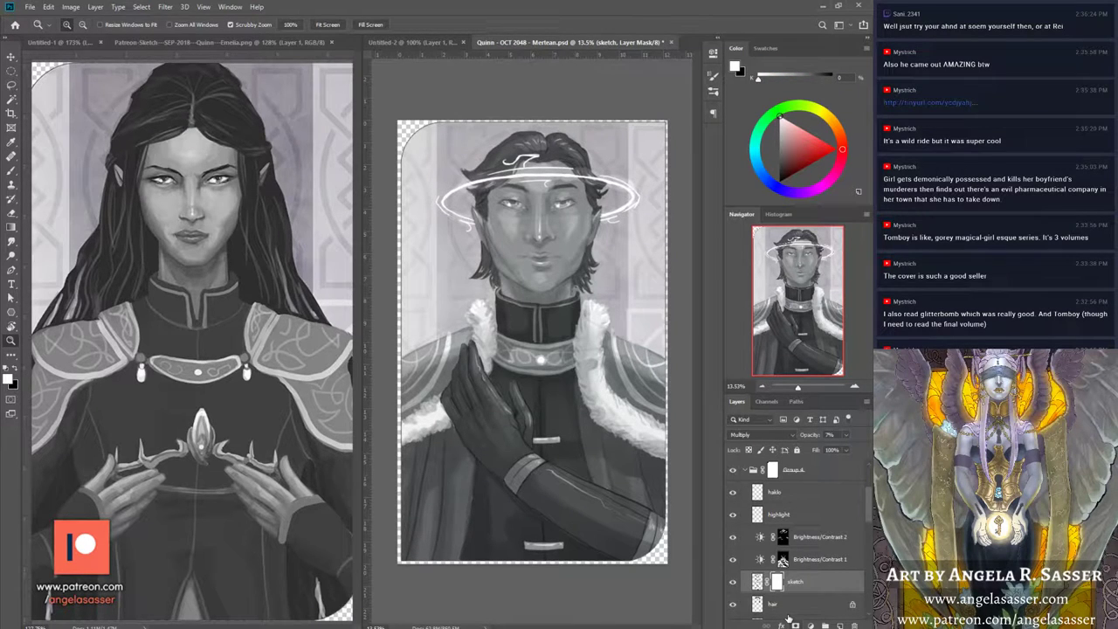
click(11, 172)
key(x)
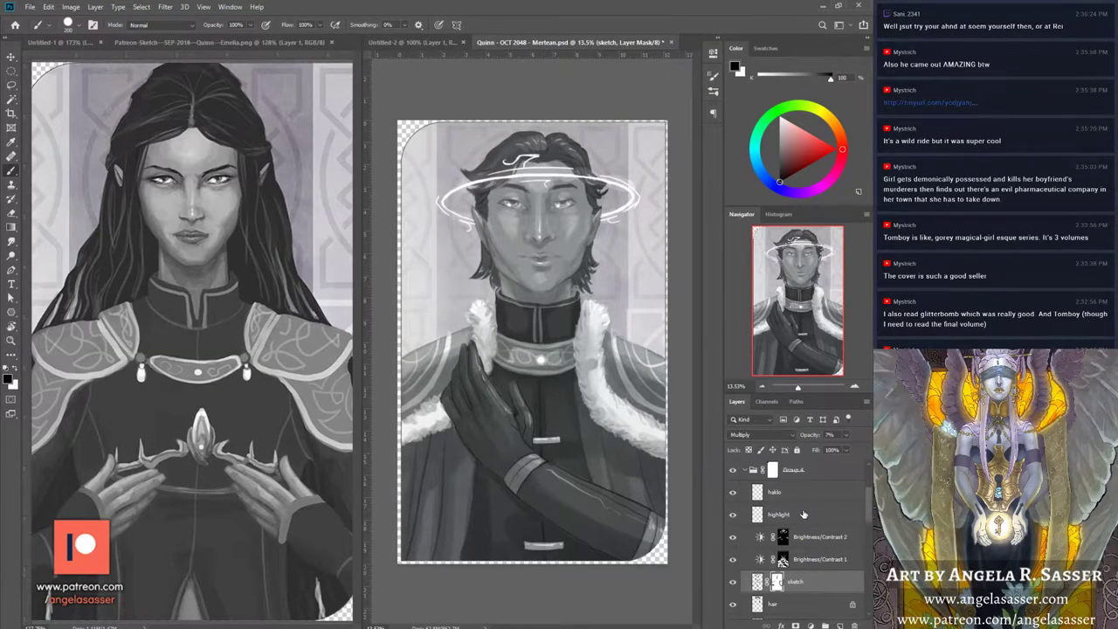
Step: Apply Brightness/Contrast with Use Legacy to the skin layer, setting brightness to 4 and contrast to 29
scroll(848, 594, down, 2)
scroll(849, 594, down, 4)
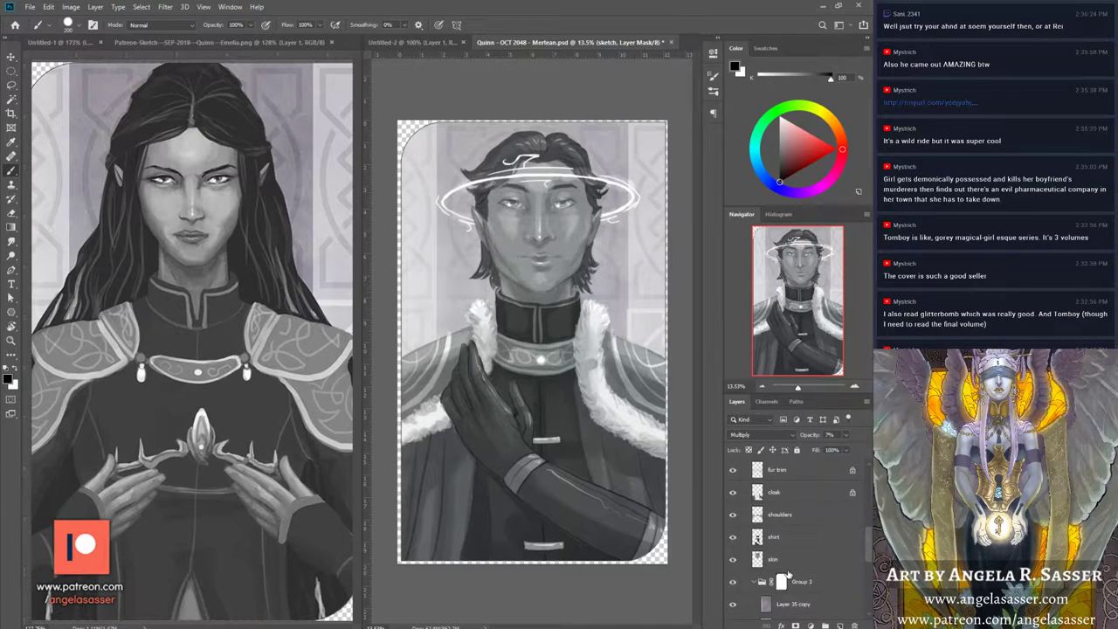
click(794, 517)
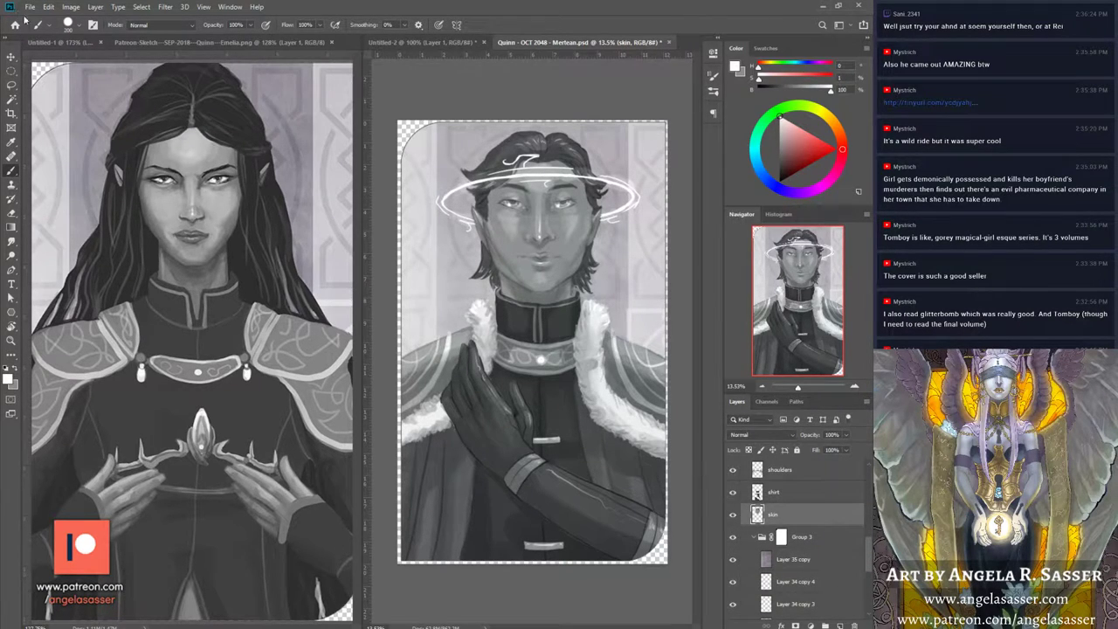
click(71, 7)
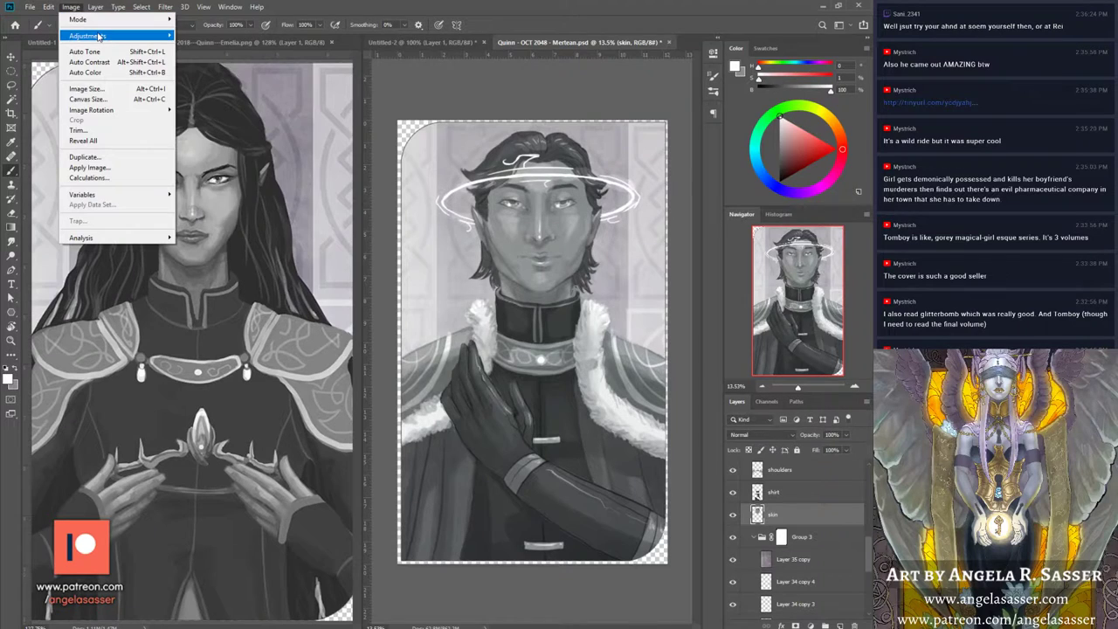
mouse_move(96, 36)
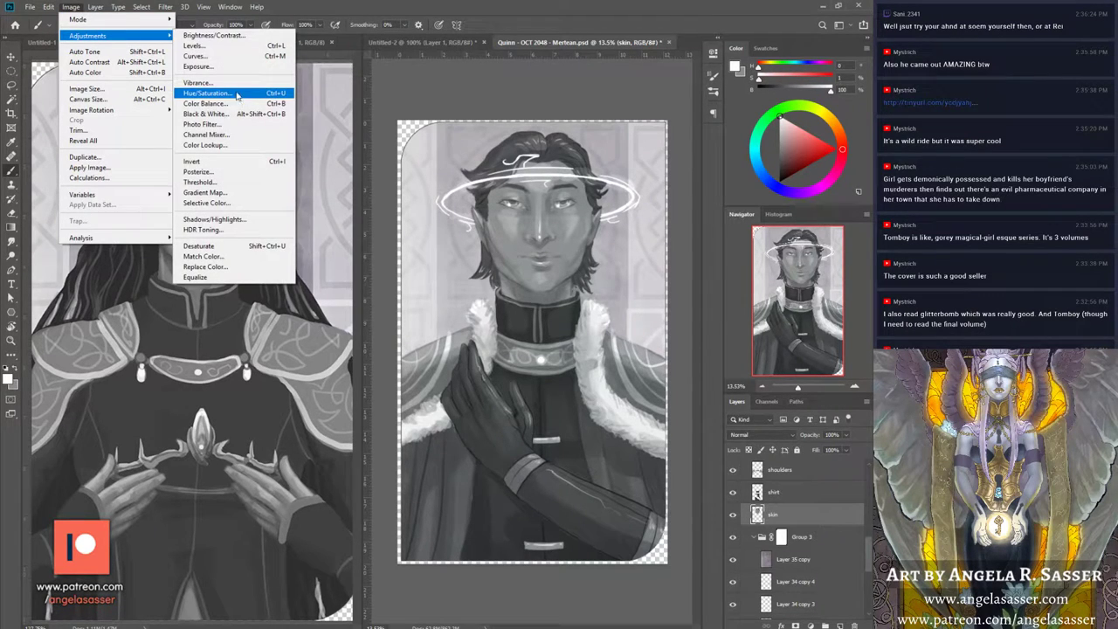
click(214, 35)
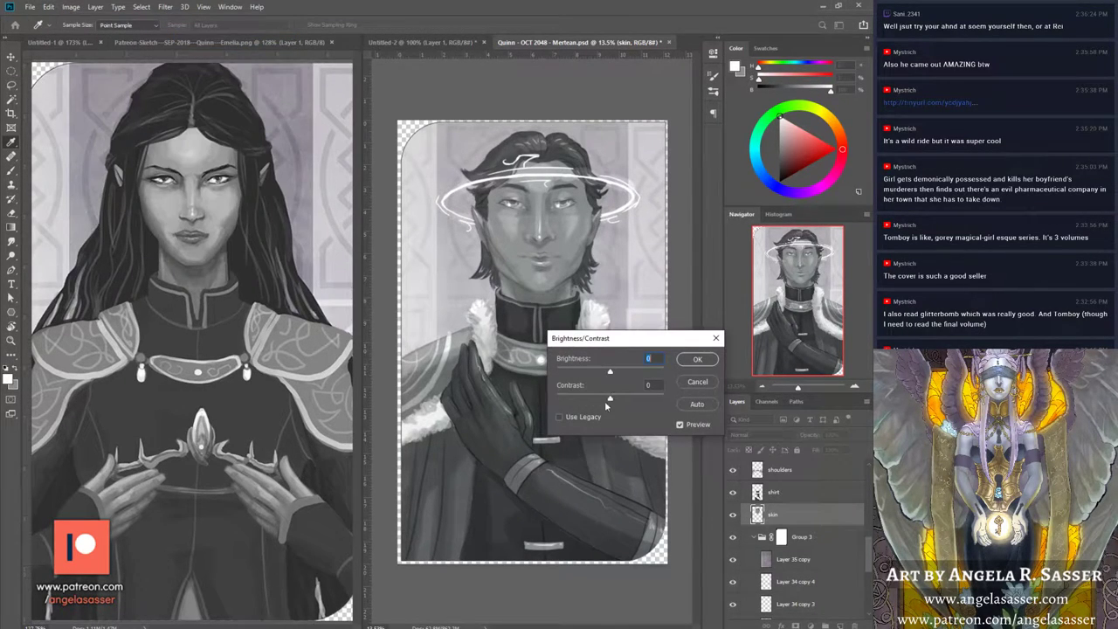
click(589, 417)
mouse_move(618, 399)
mouse_down()
mouse_move(636, 399)
mouse_move(626, 399)
mouse_up()
drag(610, 375, 612, 376)
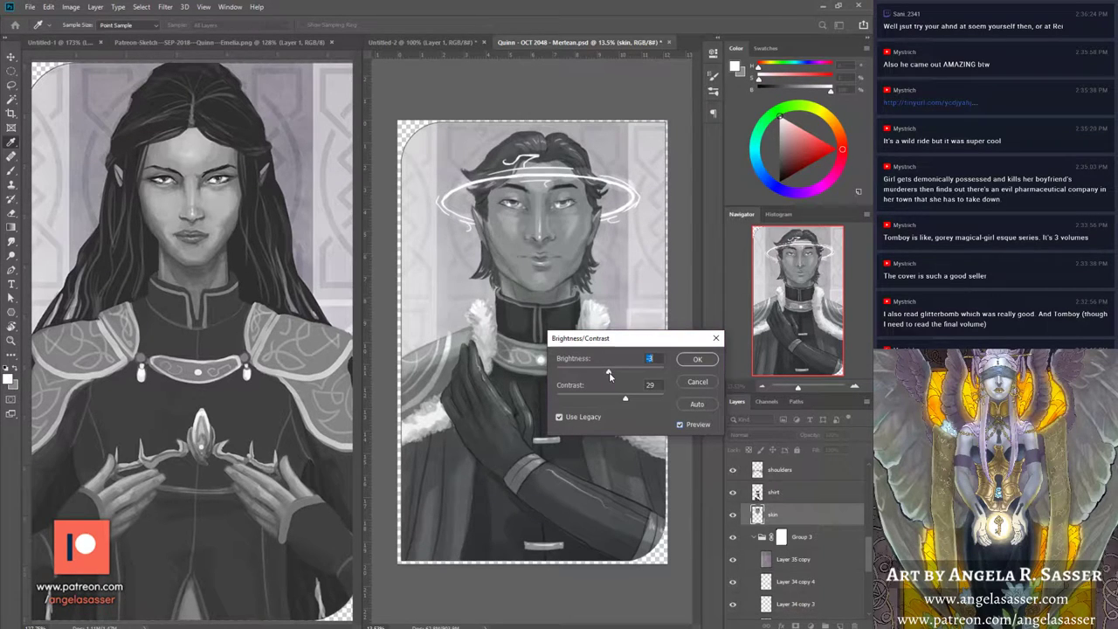
click(680, 425)
click(691, 425)
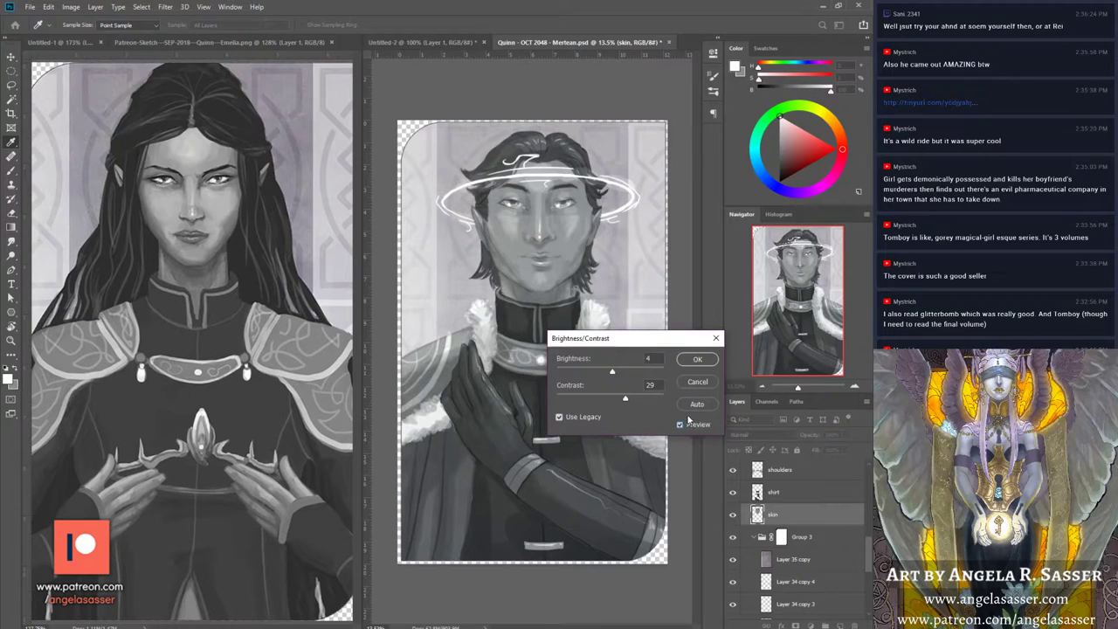
click(696, 359)
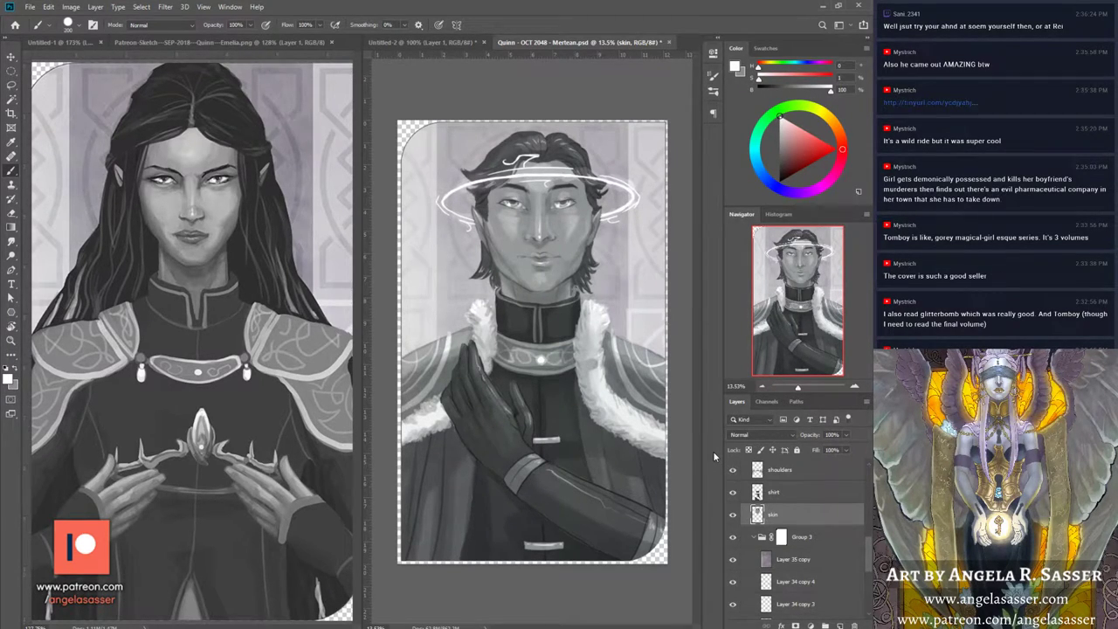
Step: Examine the haloed portrait up close, and compare it with the long-haired reference portrait zoomed out to about 95%
click(11, 340)
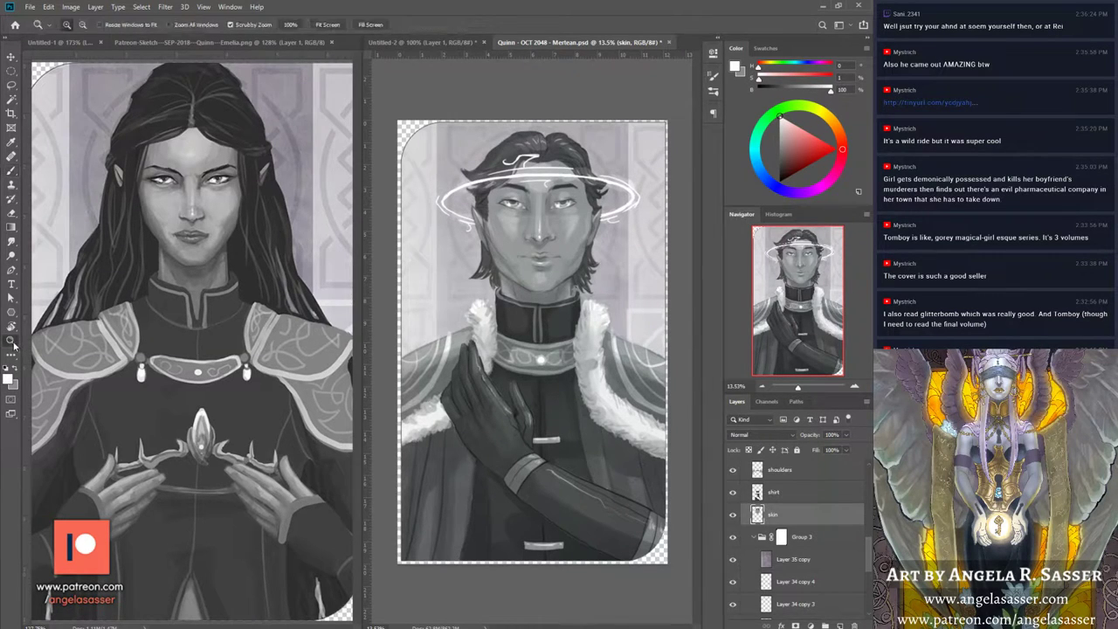
drag(541, 332, 576, 332)
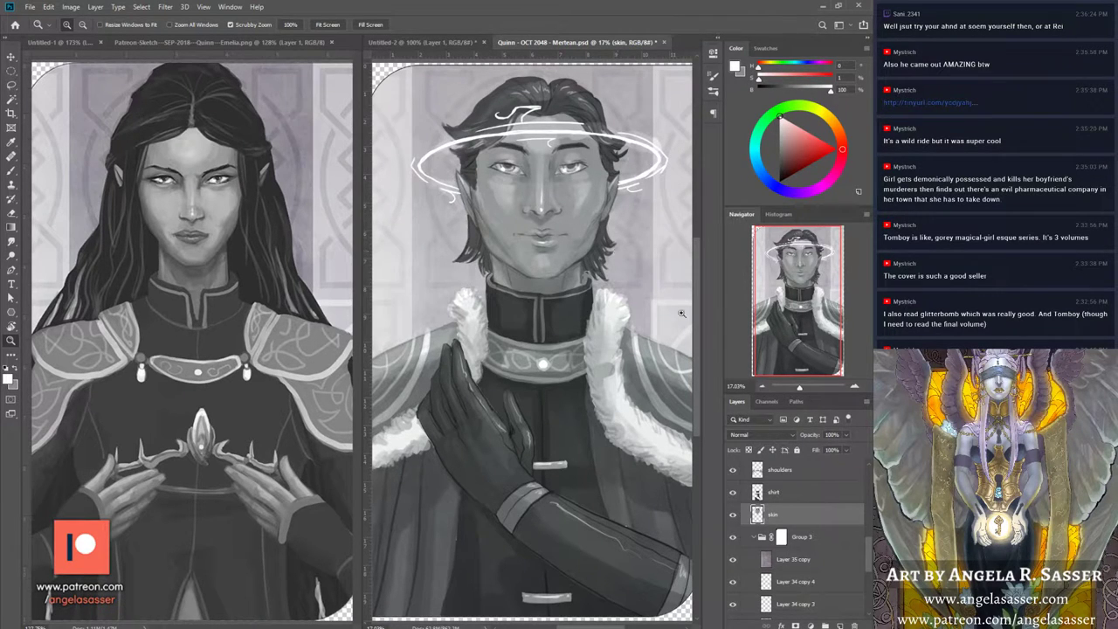
click(796, 385)
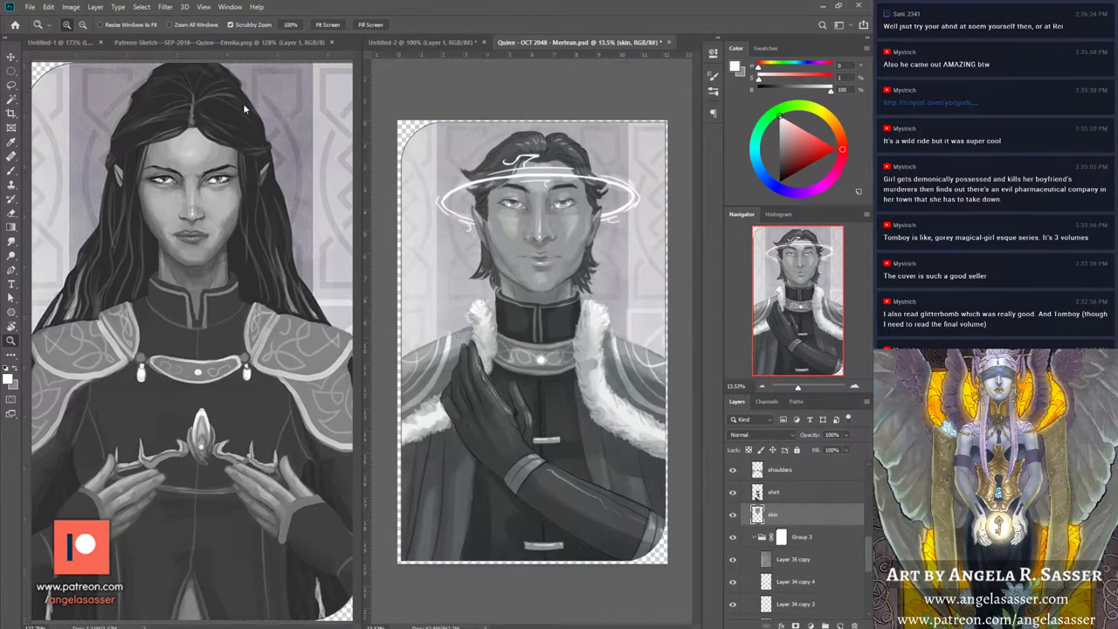
click(210, 44)
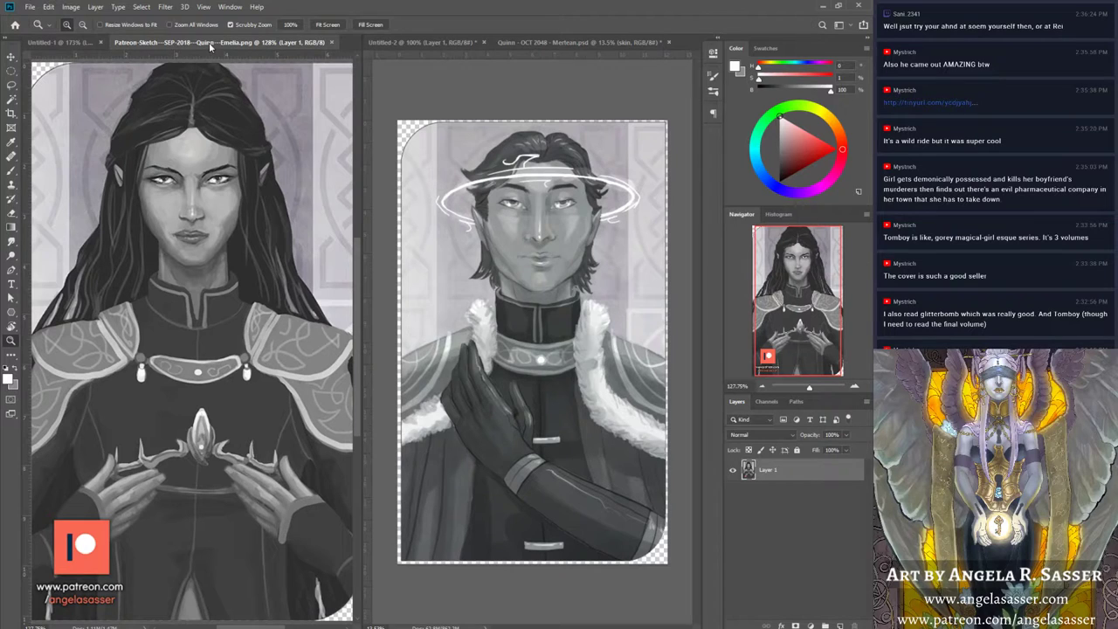
click(808, 388)
drag(808, 389, 806, 388)
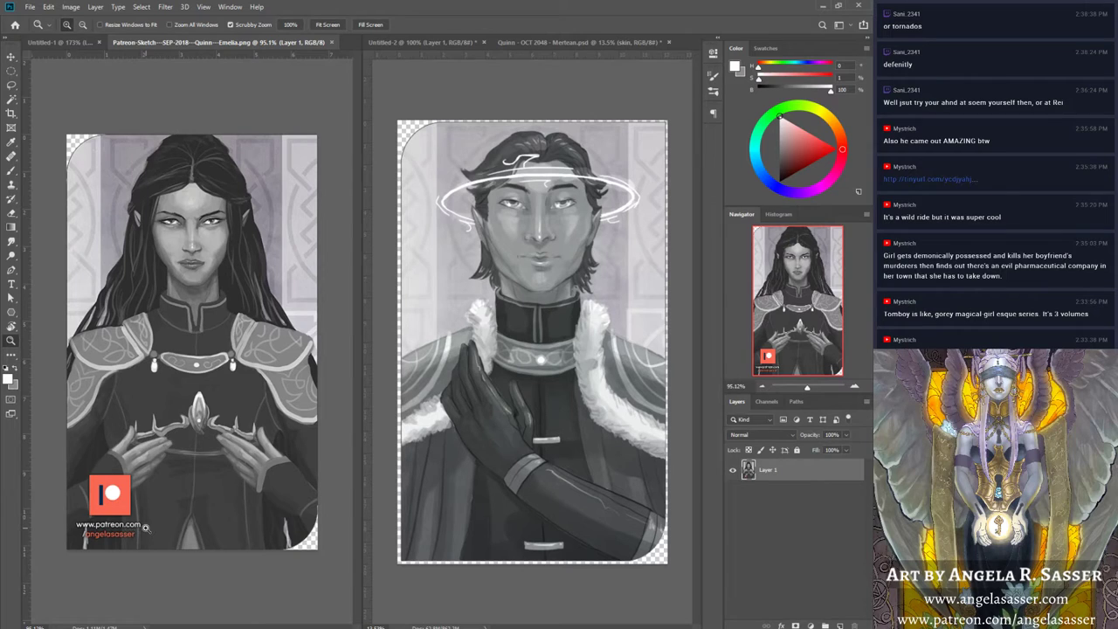
click(601, 364)
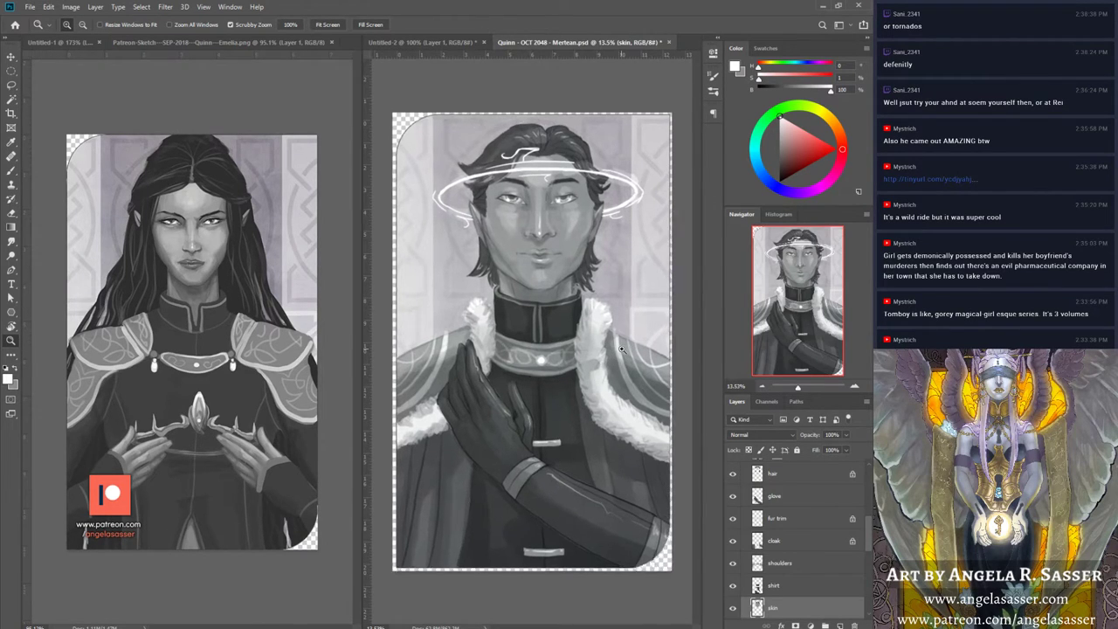
Step: Toggle the visibility of the Brightness/Contrast 2 and Brightness/Contrast 1 adjustment layers to compare their effects on the face and clothing
click(621, 349)
click(591, 386)
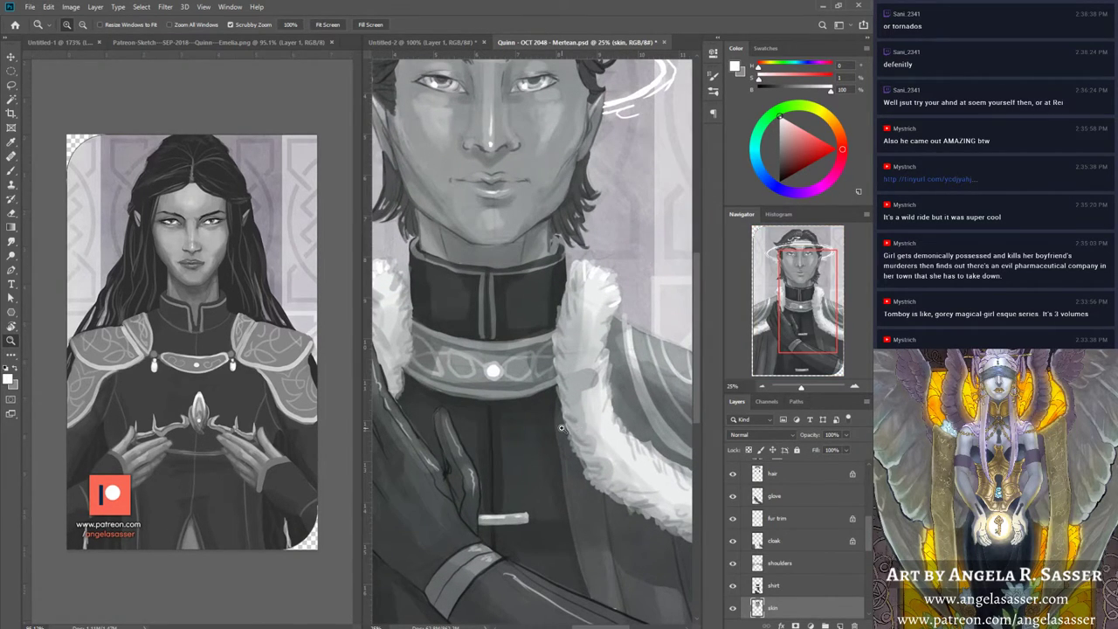
drag(870, 536, 869, 512)
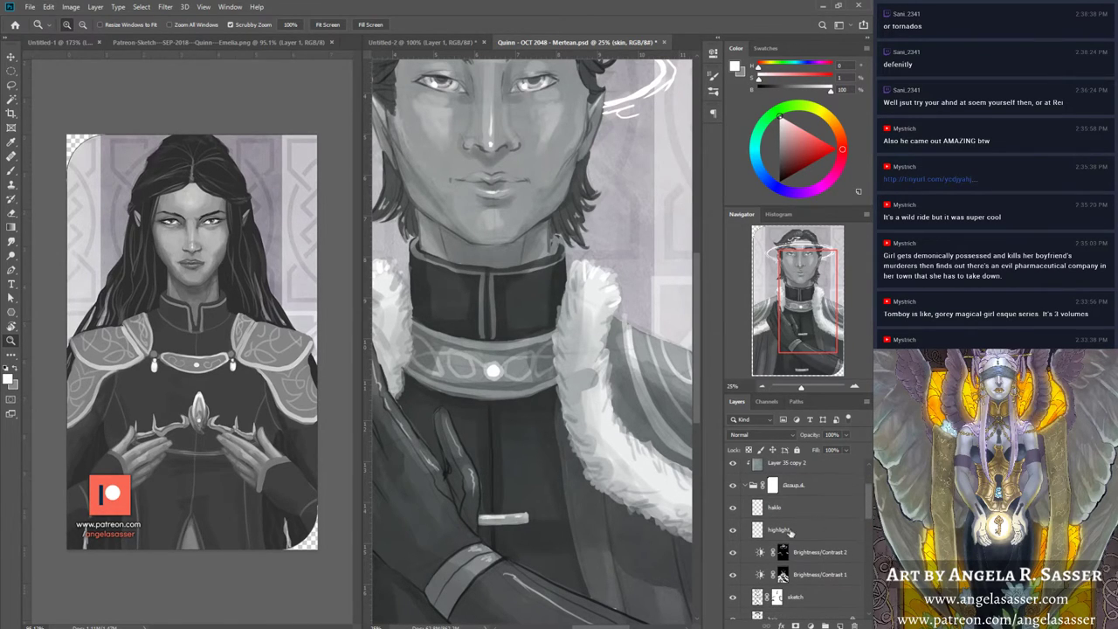
click(733, 553)
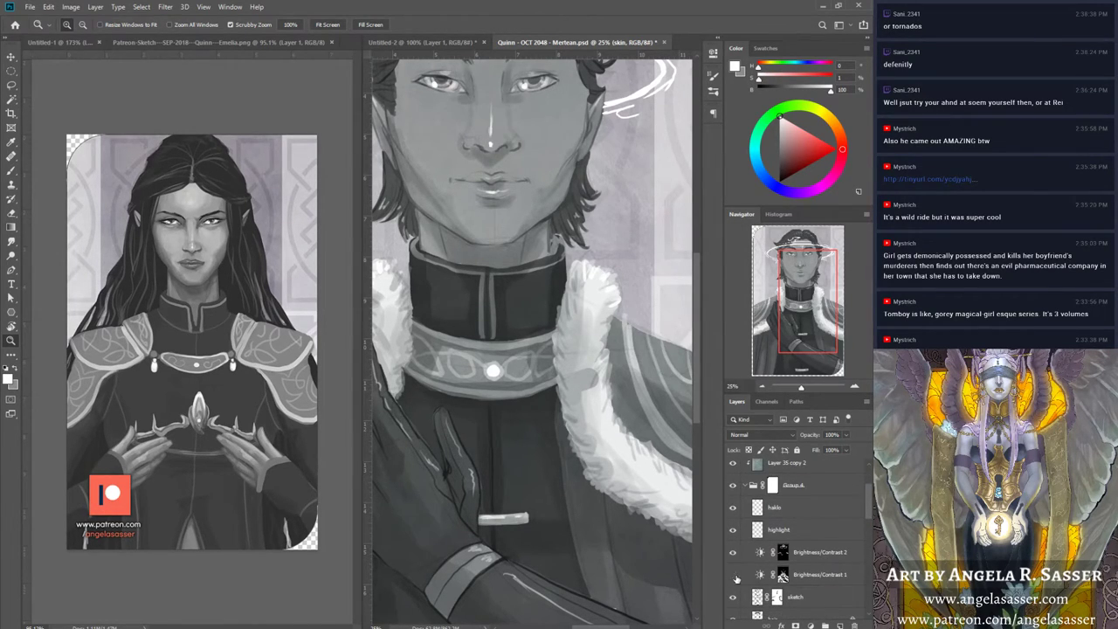
click(734, 574)
click(734, 574)
click(734, 575)
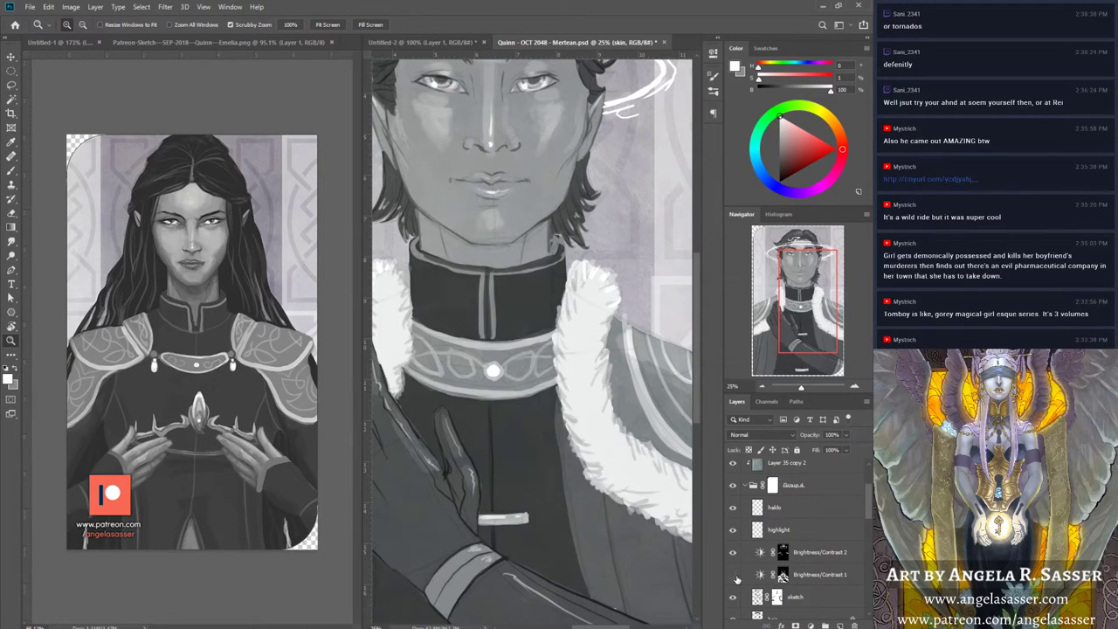
click(734, 574)
Step: Target the Brightness/Contrast 1 layer mask and ready the Brush tool with white as the foreground colour
click(783, 576)
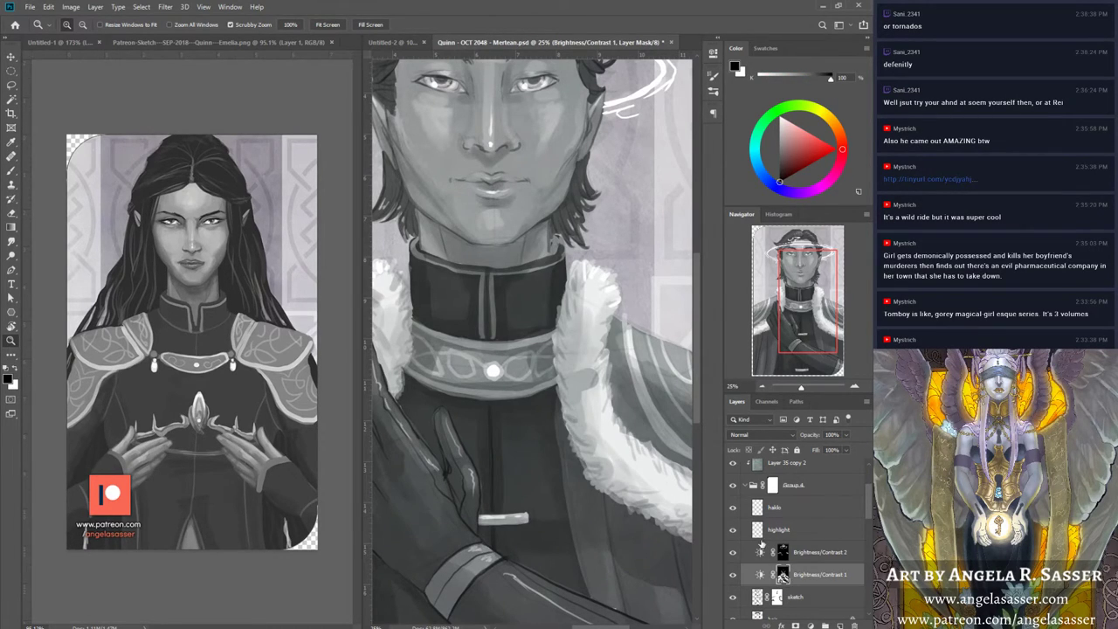
click(14, 172)
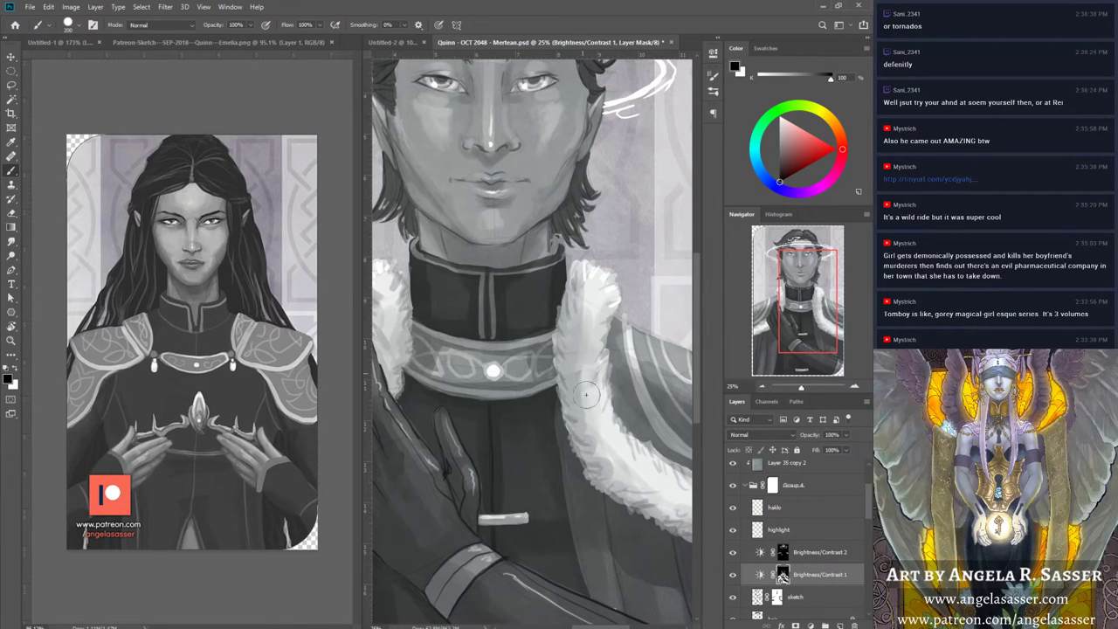
key(x)
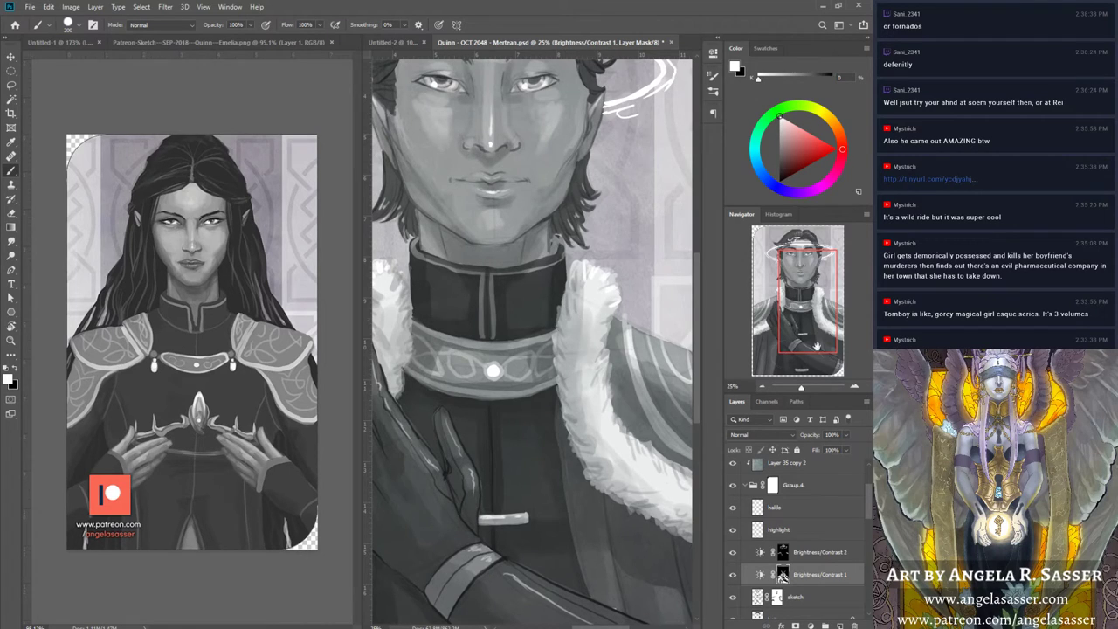
Step: Examine the whole haloed portrait at 12.5% zoom beside the long-haired reference portrait
drag(801, 388, 796, 388)
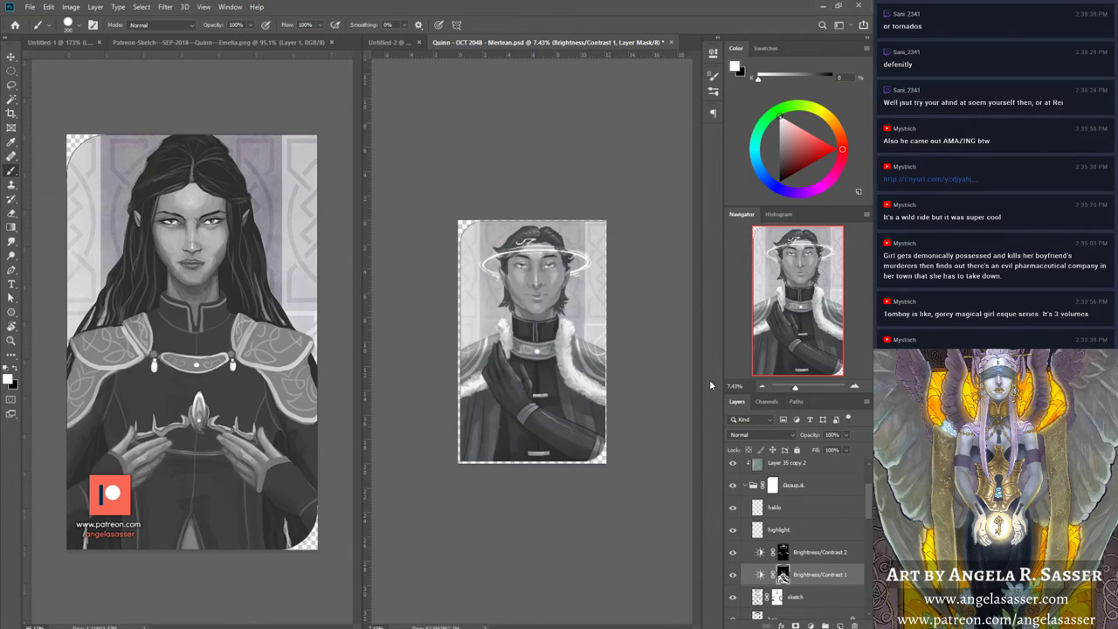
click(12, 341)
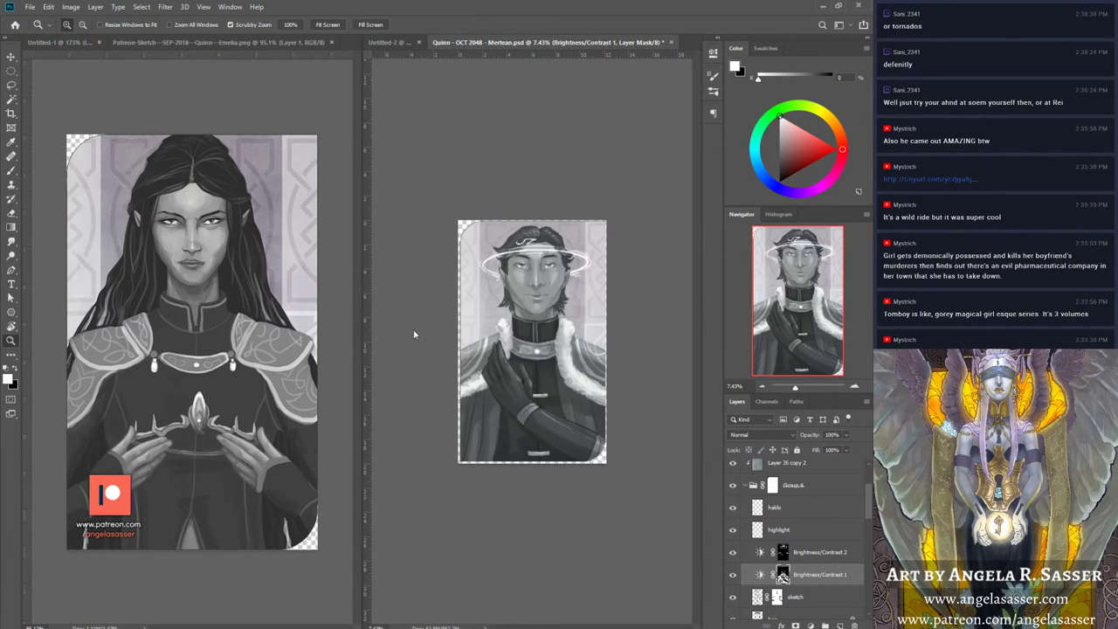
click(590, 310)
click(578, 304)
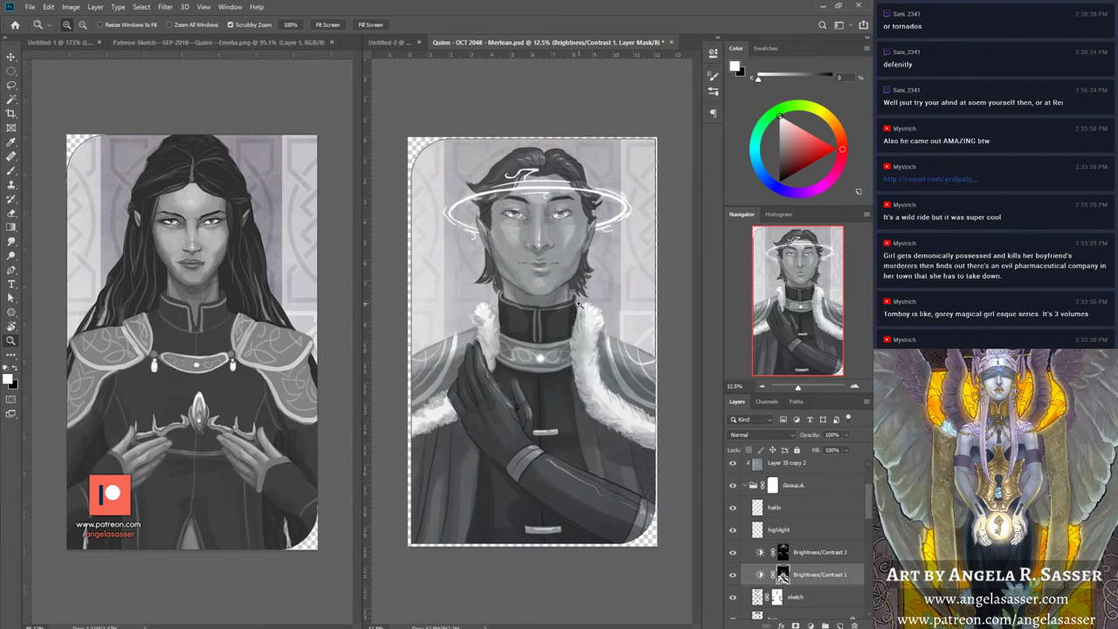